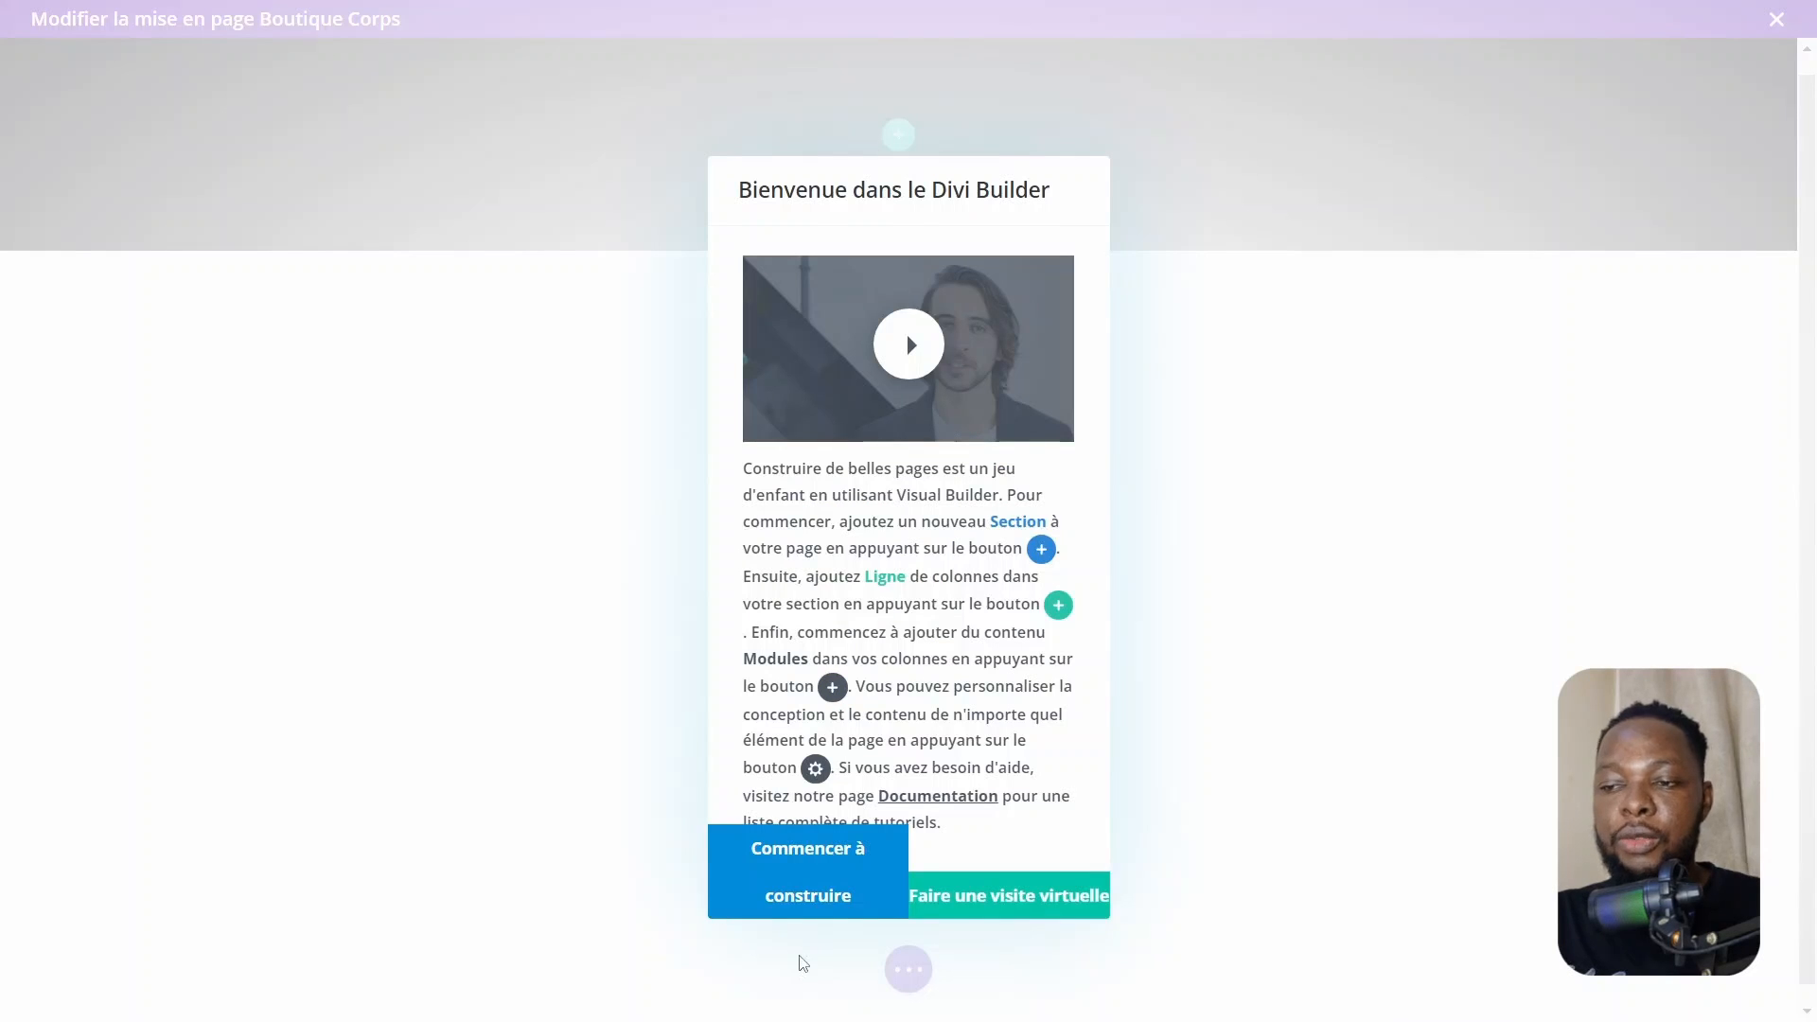
Save and quit the builder, then reopen the Boutique template's custom body for editing
{"action": "left_click", "coordinate": [795, 889]}
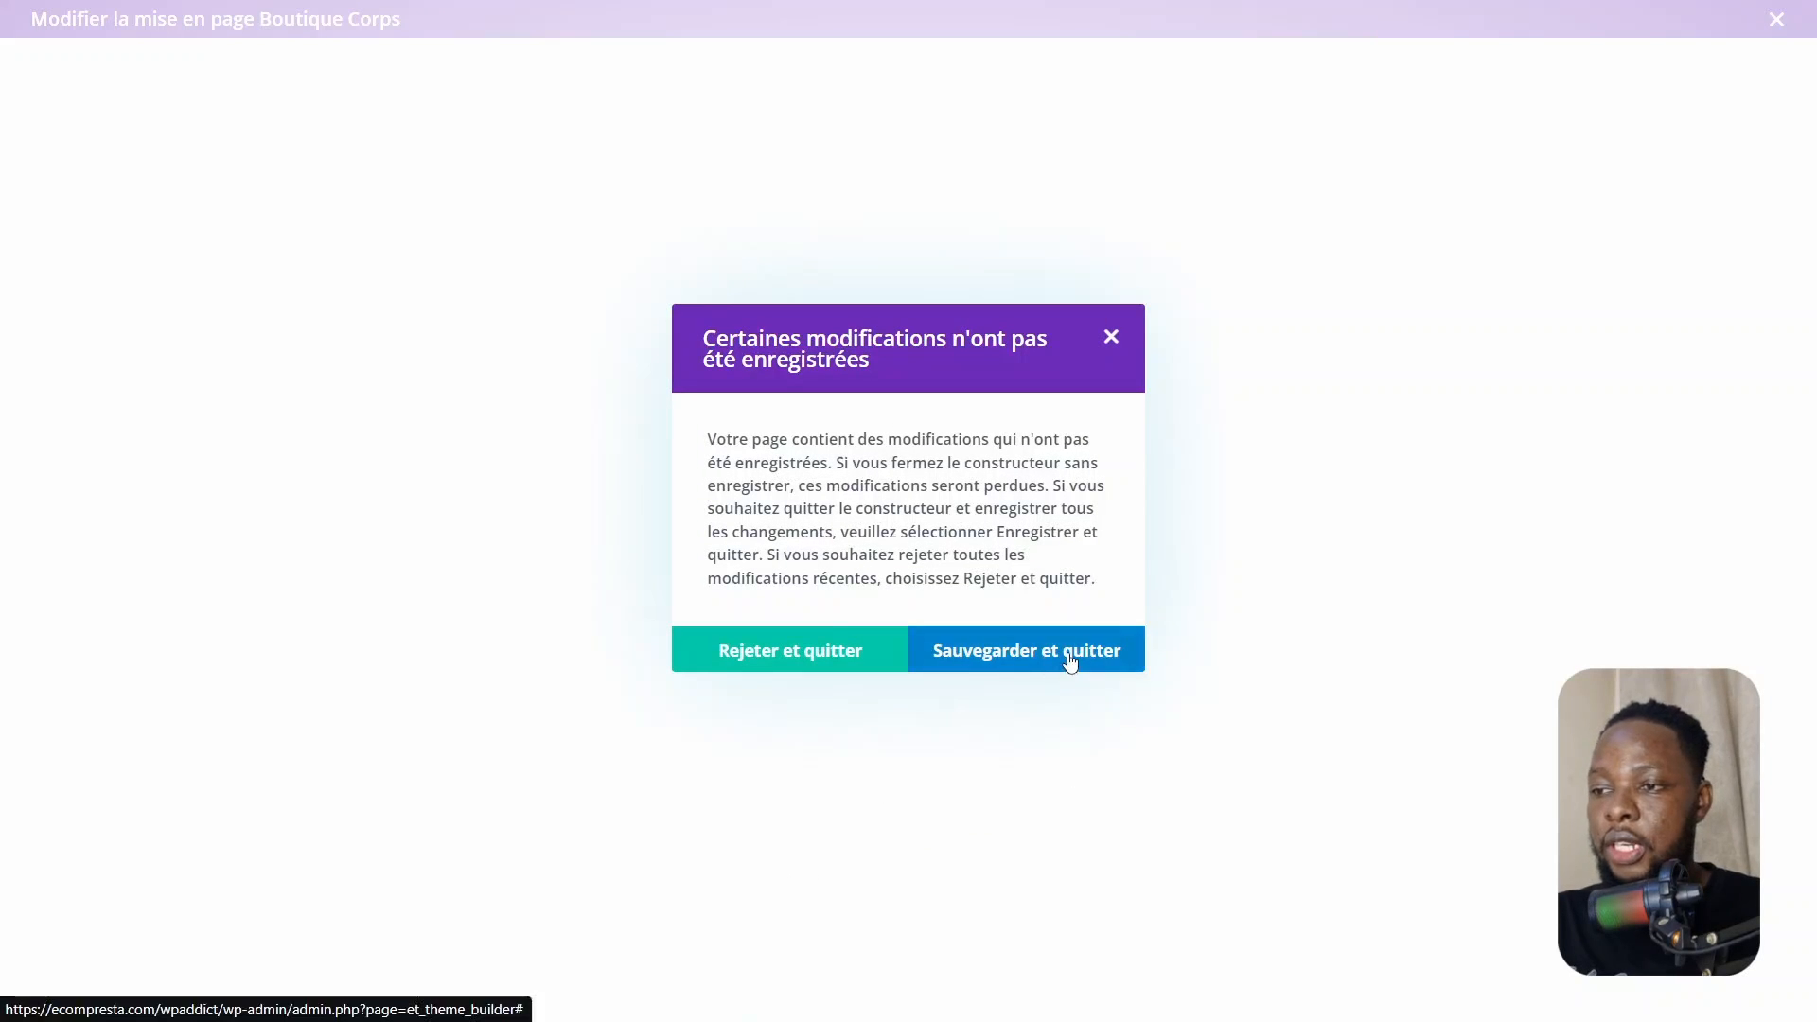
{"action": "left_click", "coordinate": [1016, 667]}
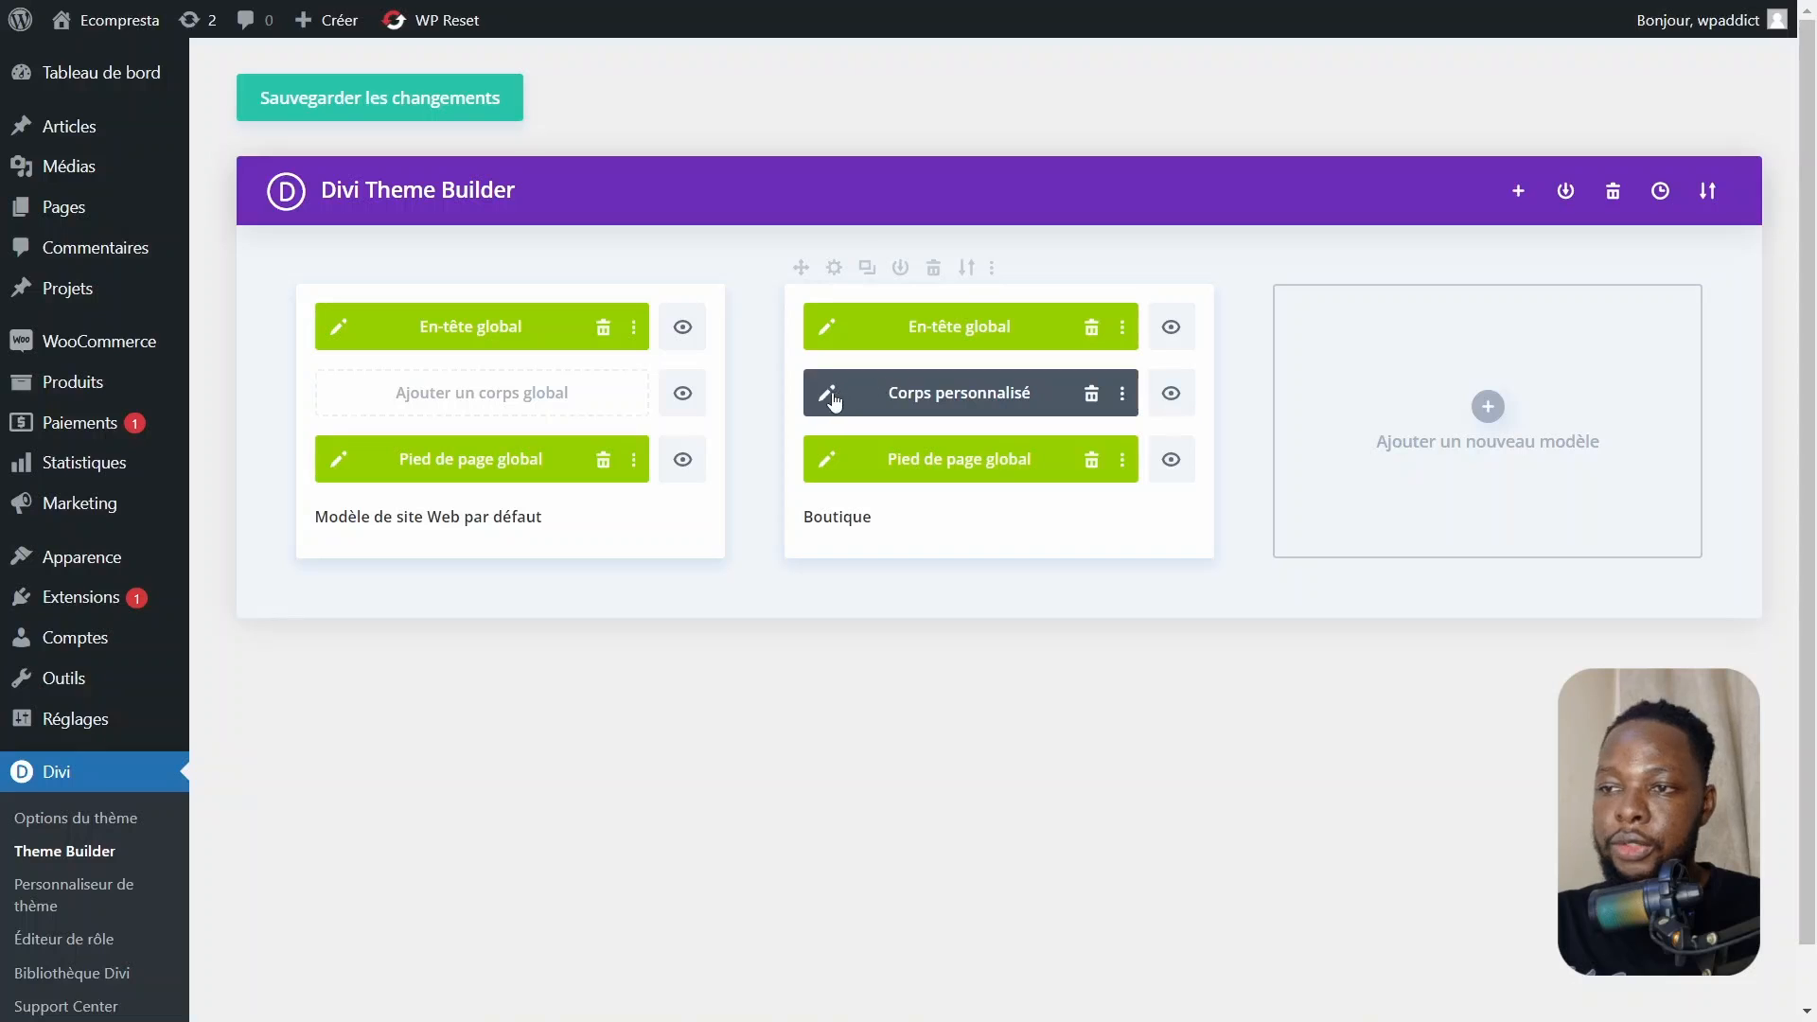
{"action": "left_click", "coordinate": [830, 397]}
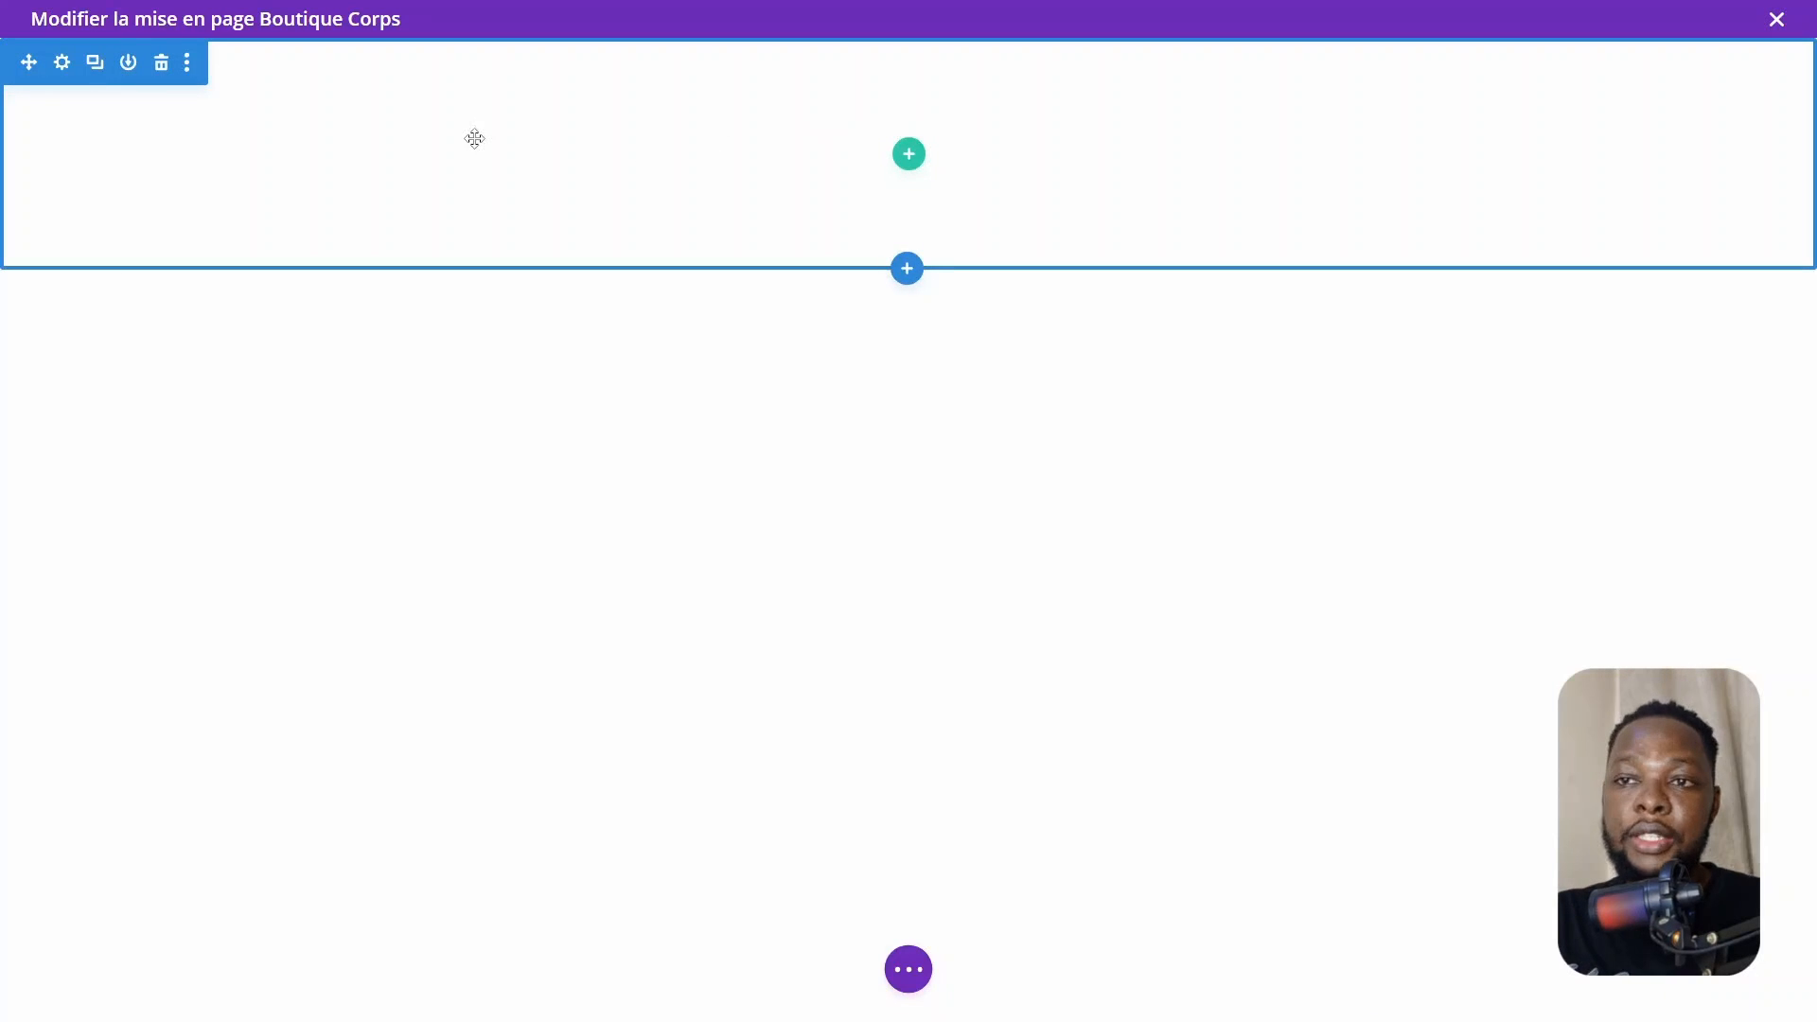
Insert a one-column row in the section and add a Text module to it
{"action": "left_click", "coordinate": [909, 154]}
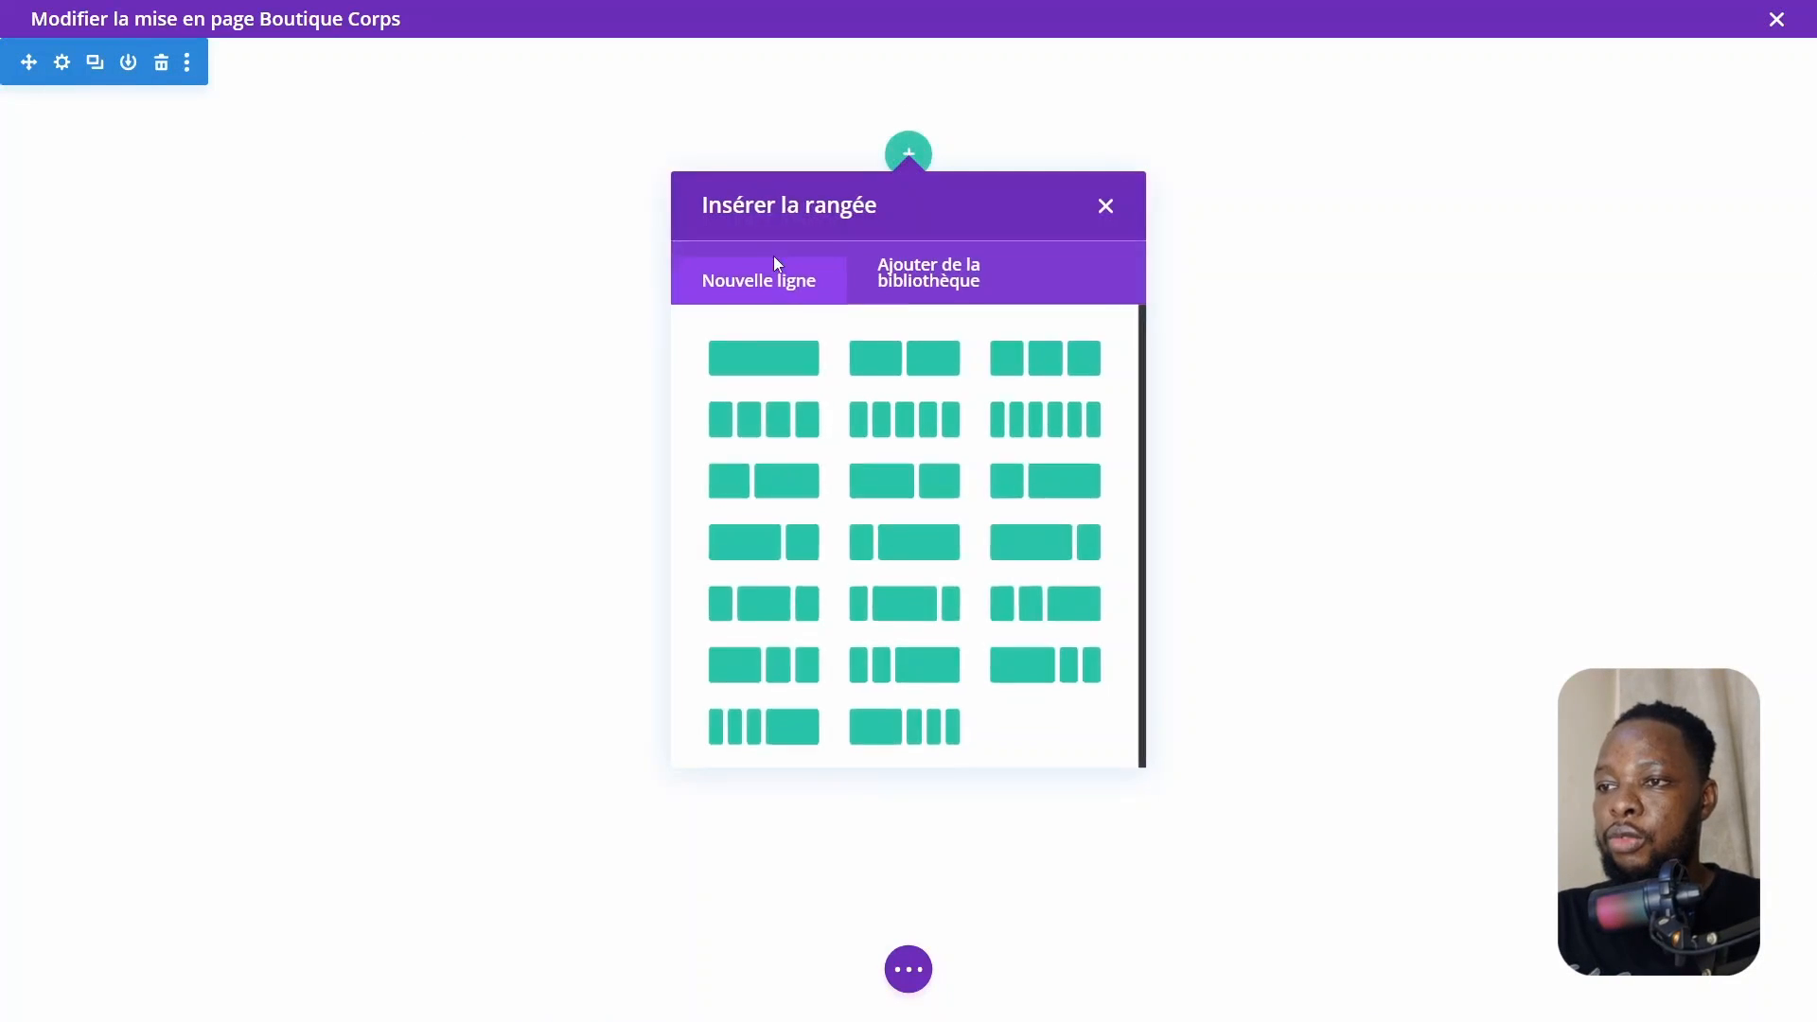
{"action": "left_click", "coordinate": [805, 359]}
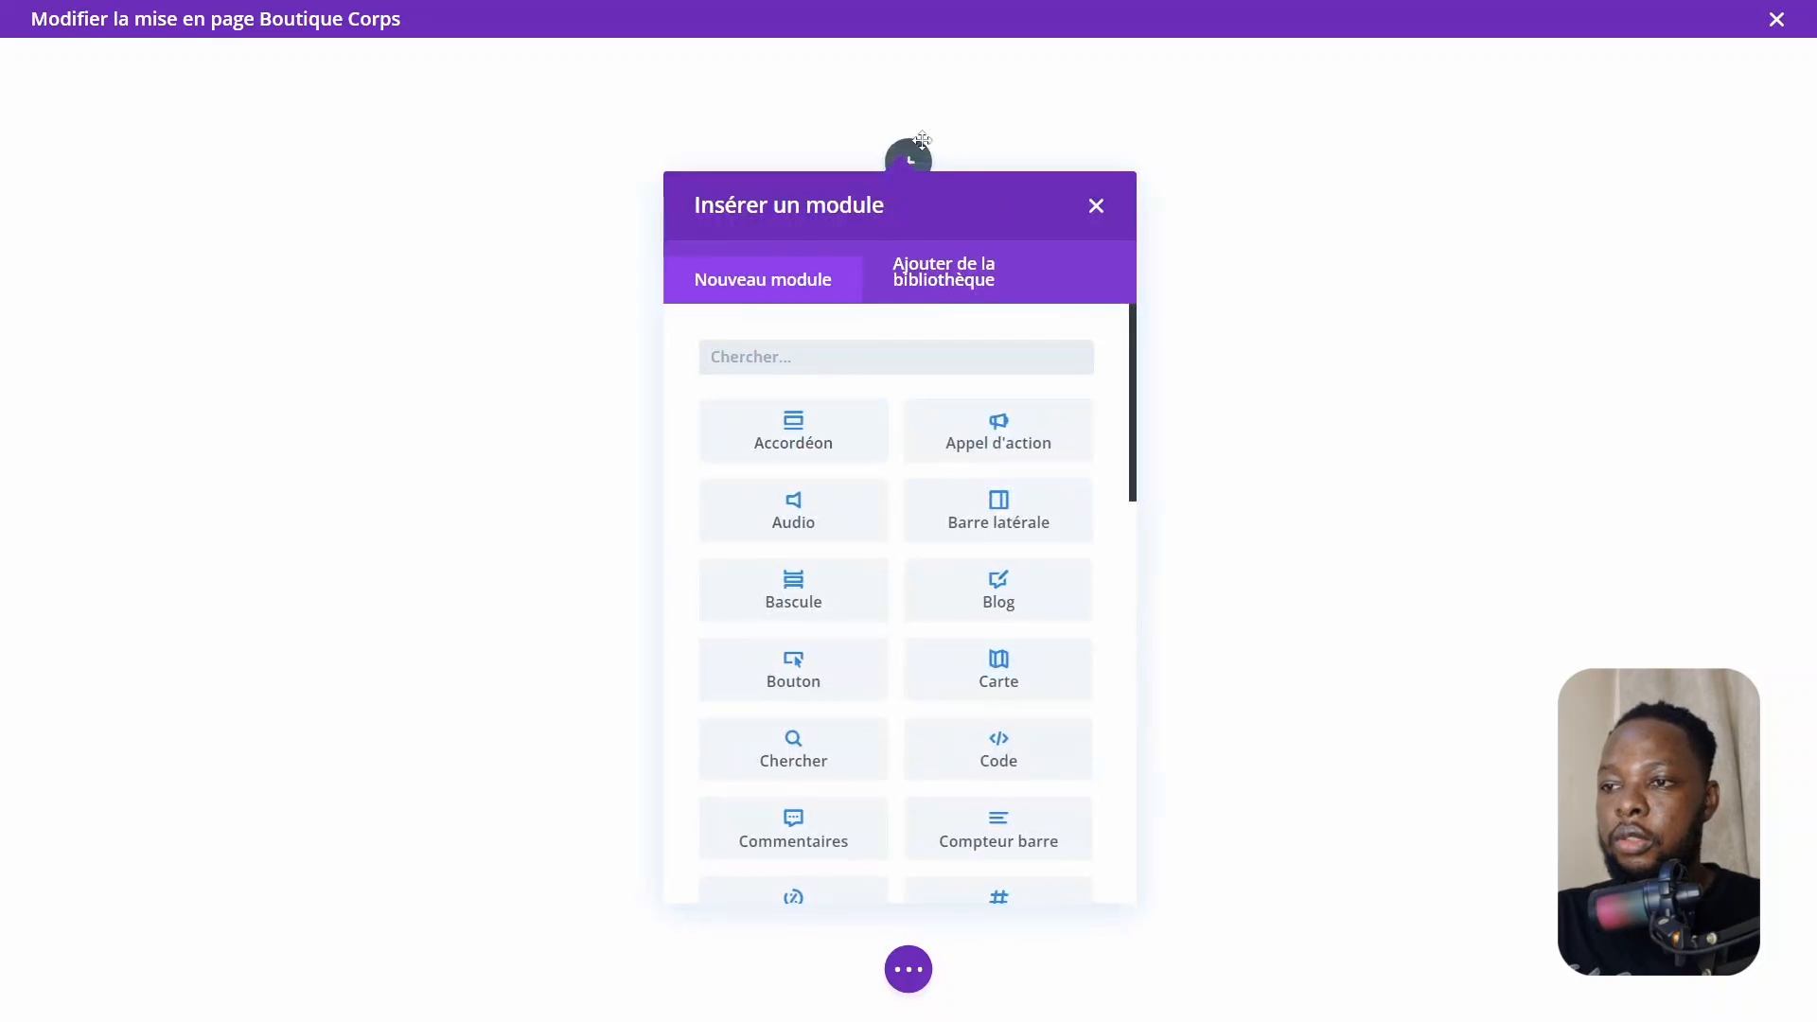
{"action": "type", "text": "text"}
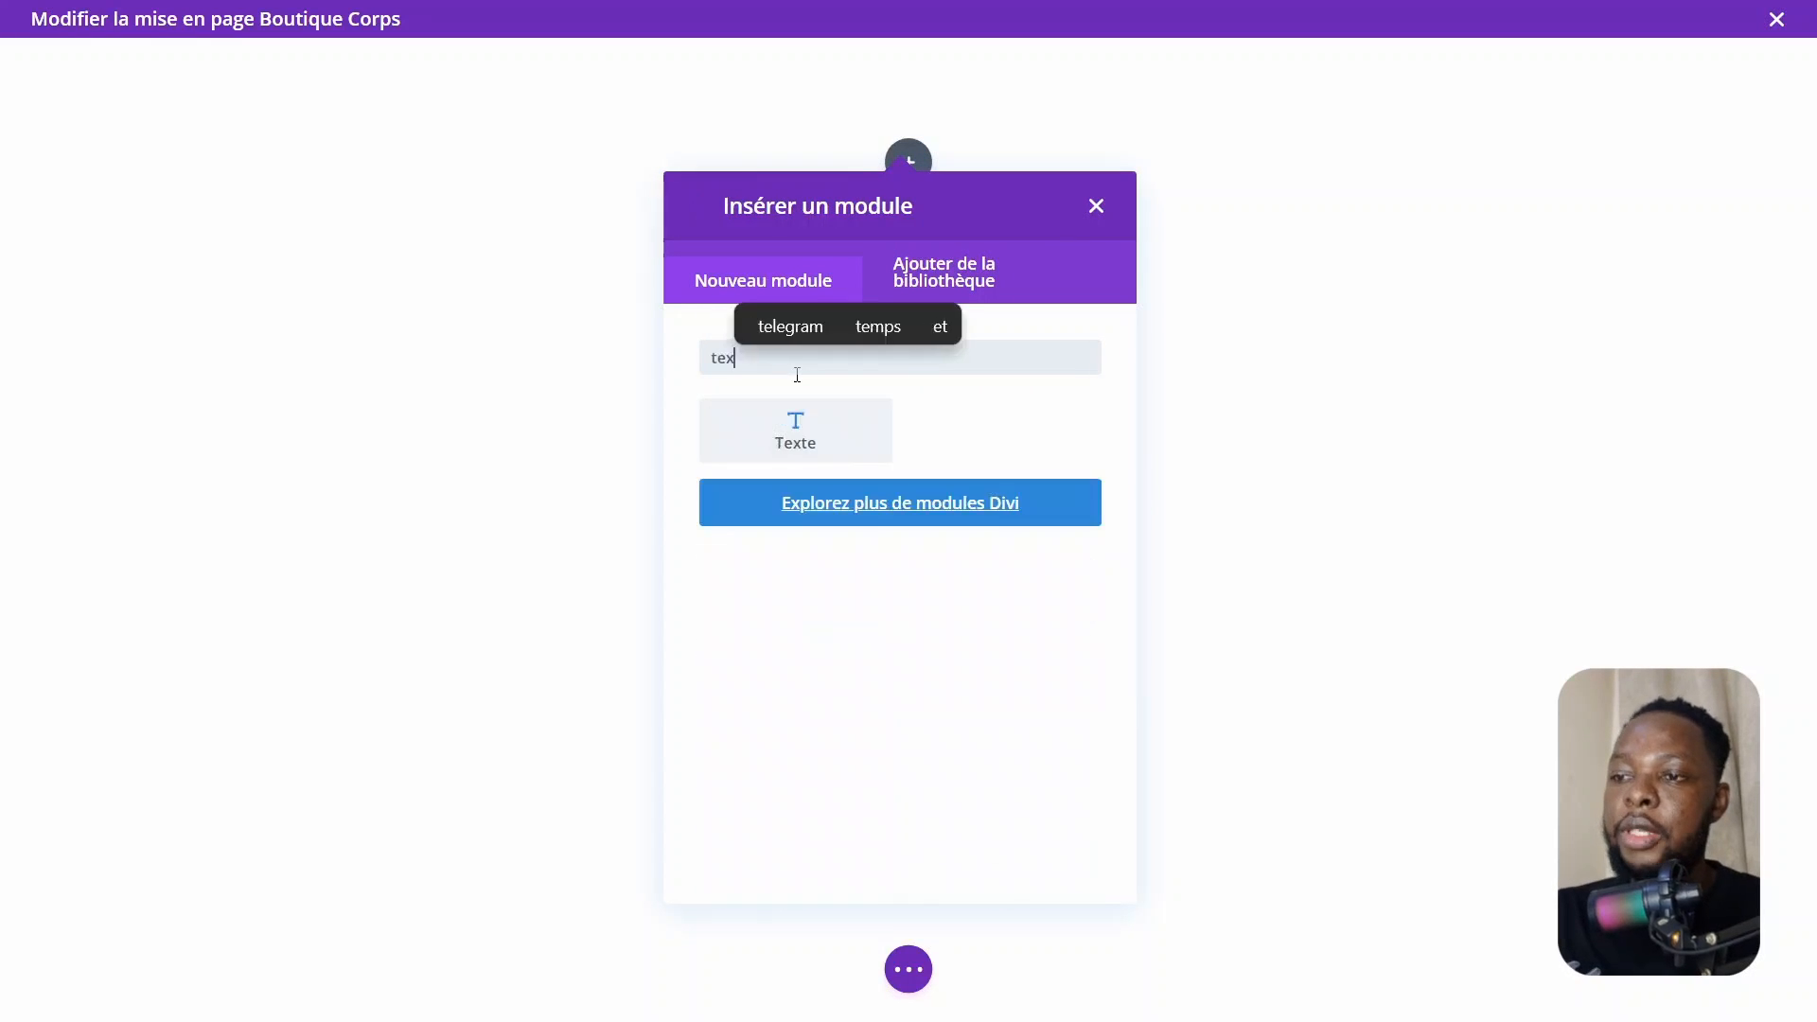
{"action": "left_click", "coordinate": [774, 460]}
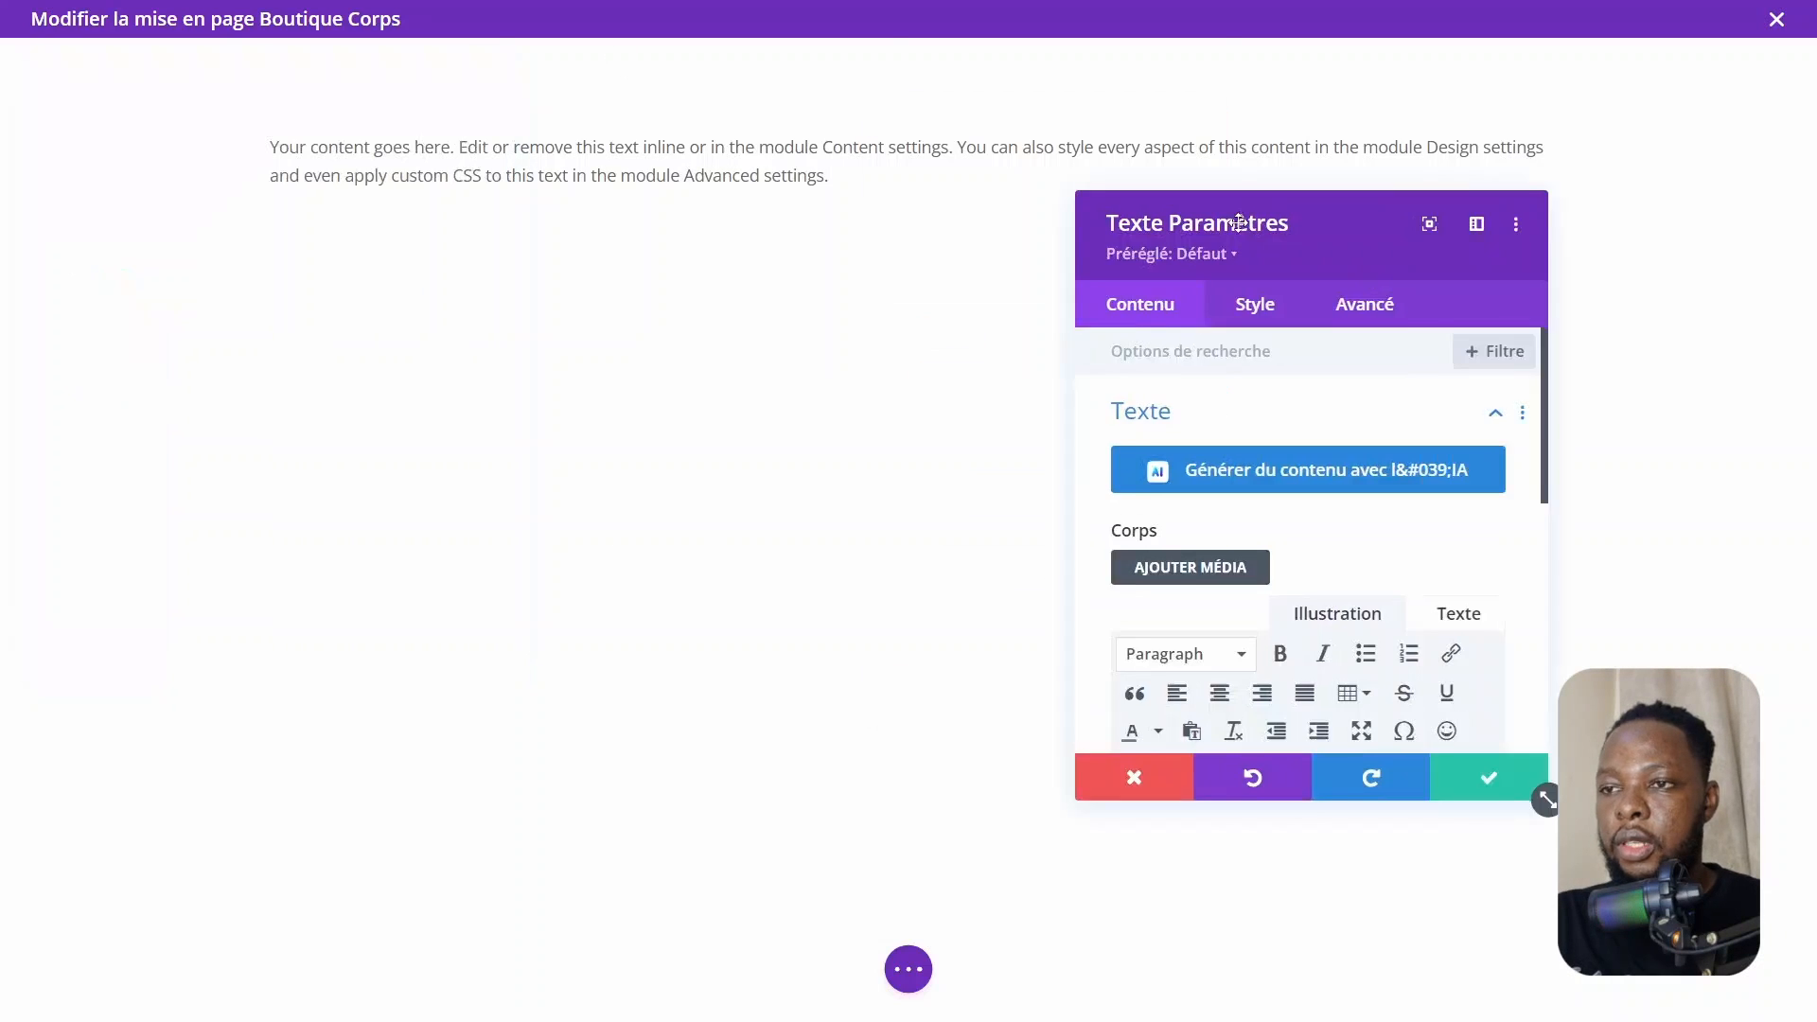
Replace the Text module's placeholder content with "Boutique" and format it as Heading 2
{"action": "scroll", "coordinate": [1387, 592], "scroll_direction": "down", "scroll_amount": 4}
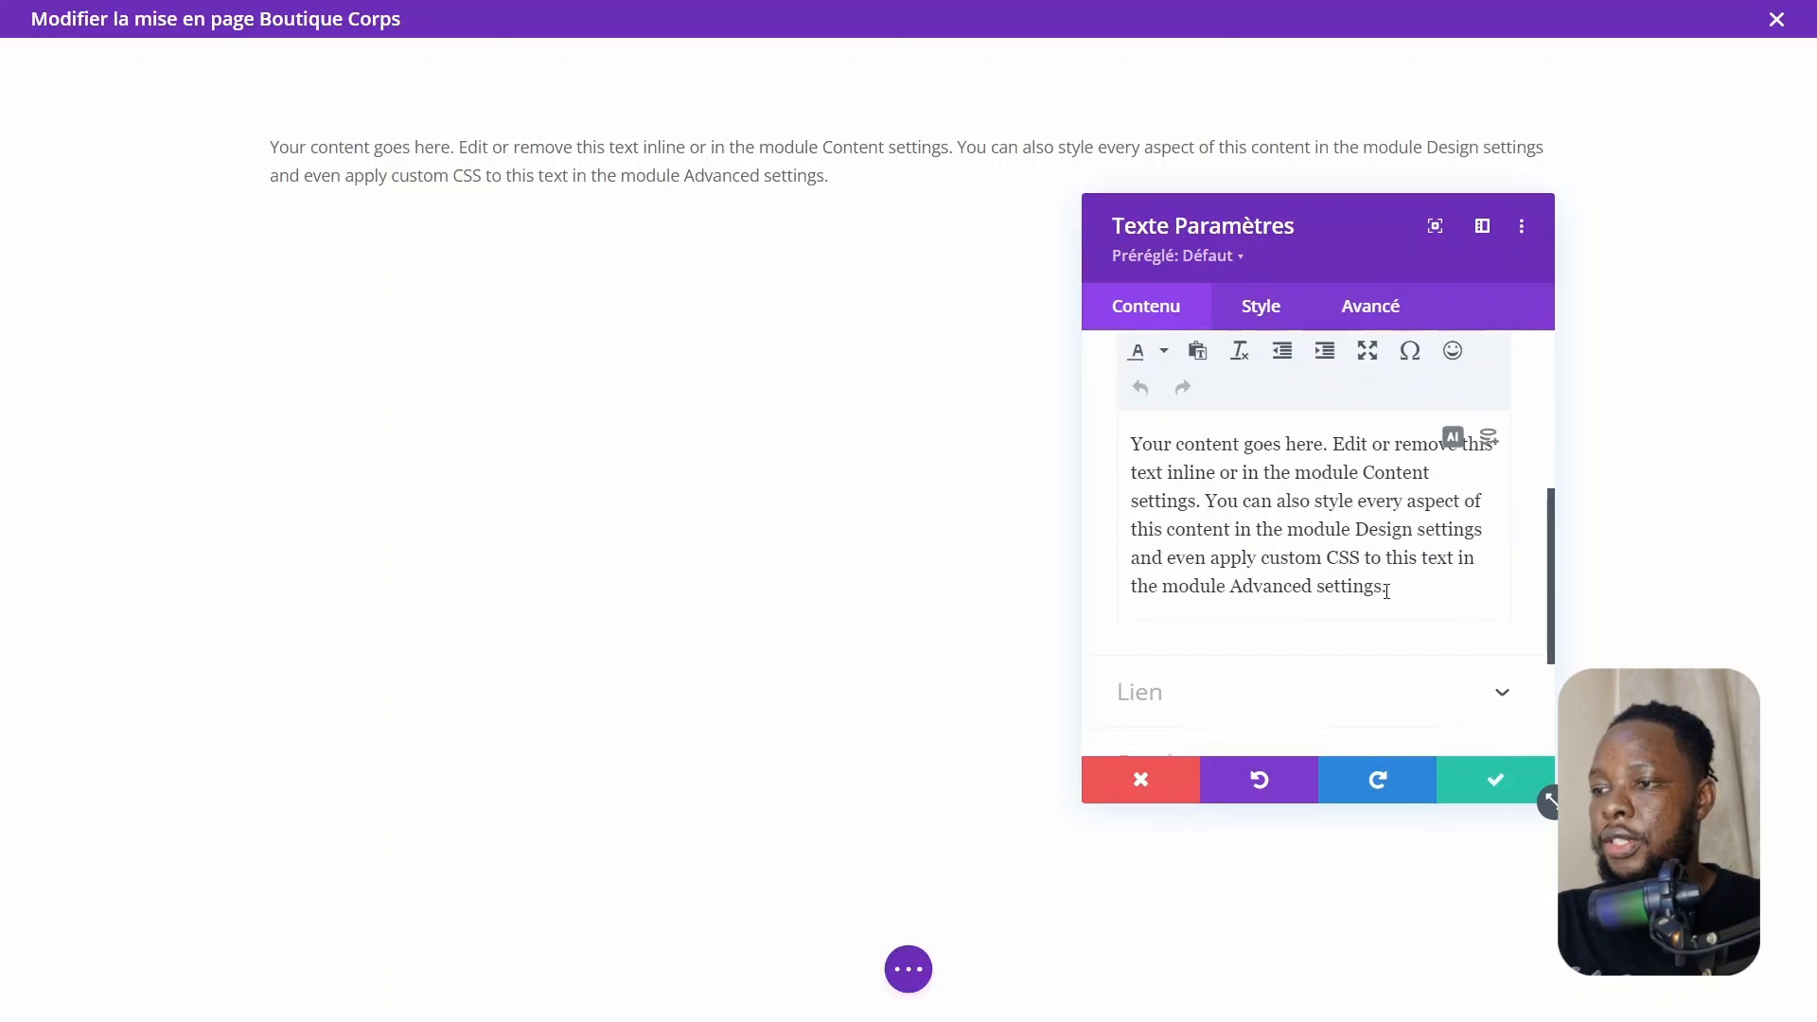
{"action": "left_click_drag", "start_coordinate": [1410, 607], "coordinate": [944, 372]}
{"action": "type", "text": "Boutiq"}
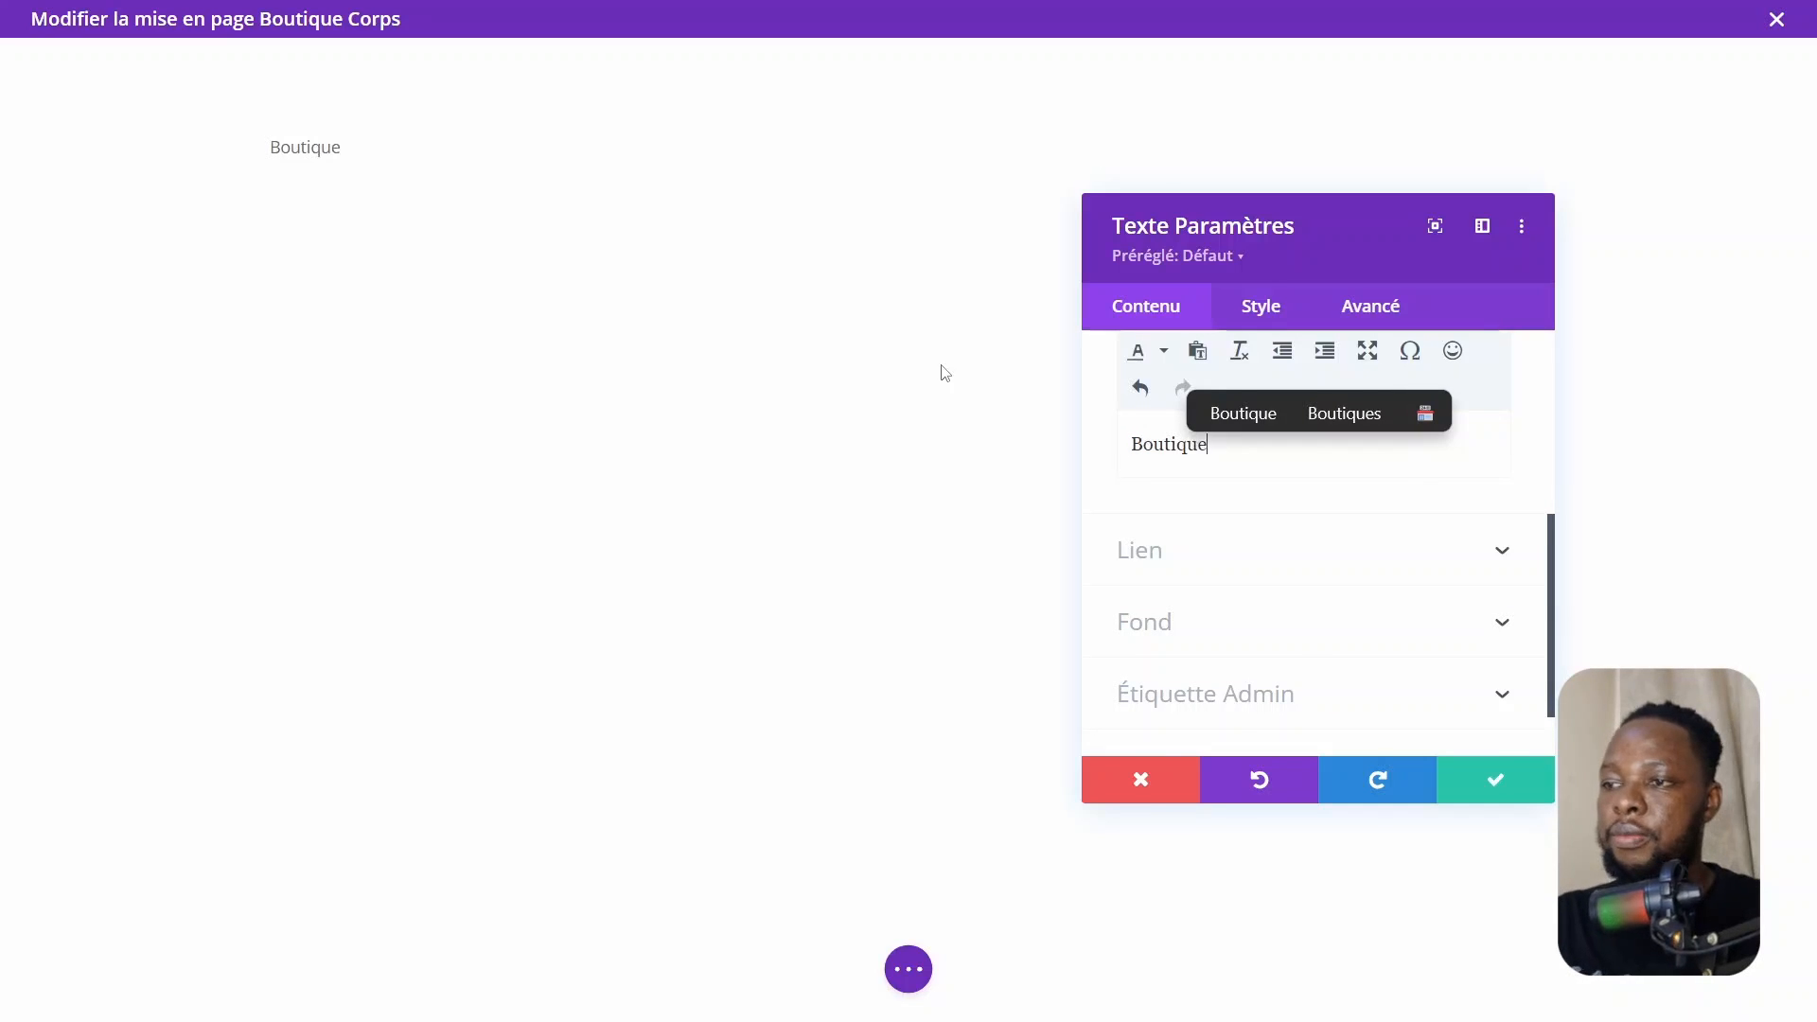
{"action": "type", "text": "ue"}
{"action": "scroll", "coordinate": [1316, 568], "scroll_direction": "up", "scroll_amount": 3}
{"action": "left_click", "coordinate": [1191, 547]}
{"action": "left_click", "coordinate": [1221, 689]}
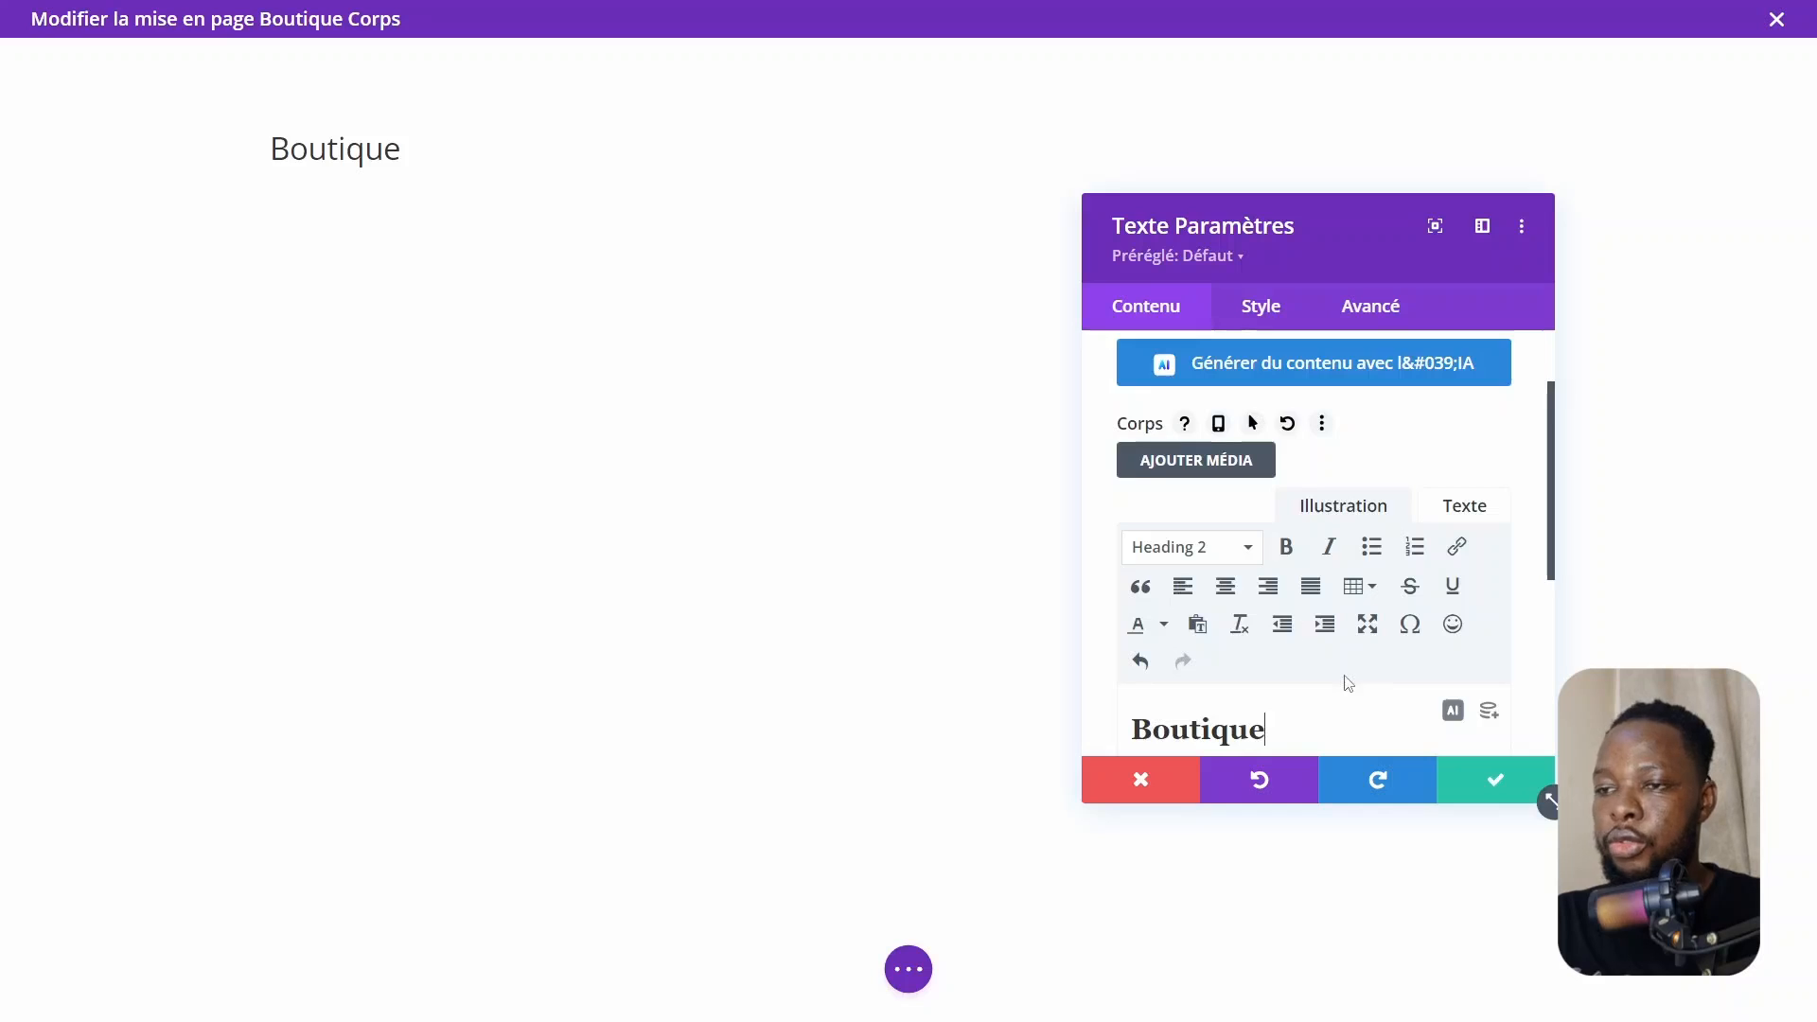
Set the H2 heading font of the Text module to Poppins
{"action": "scroll", "coordinate": [1349, 683], "scroll_direction": "down", "scroll_amount": 2}
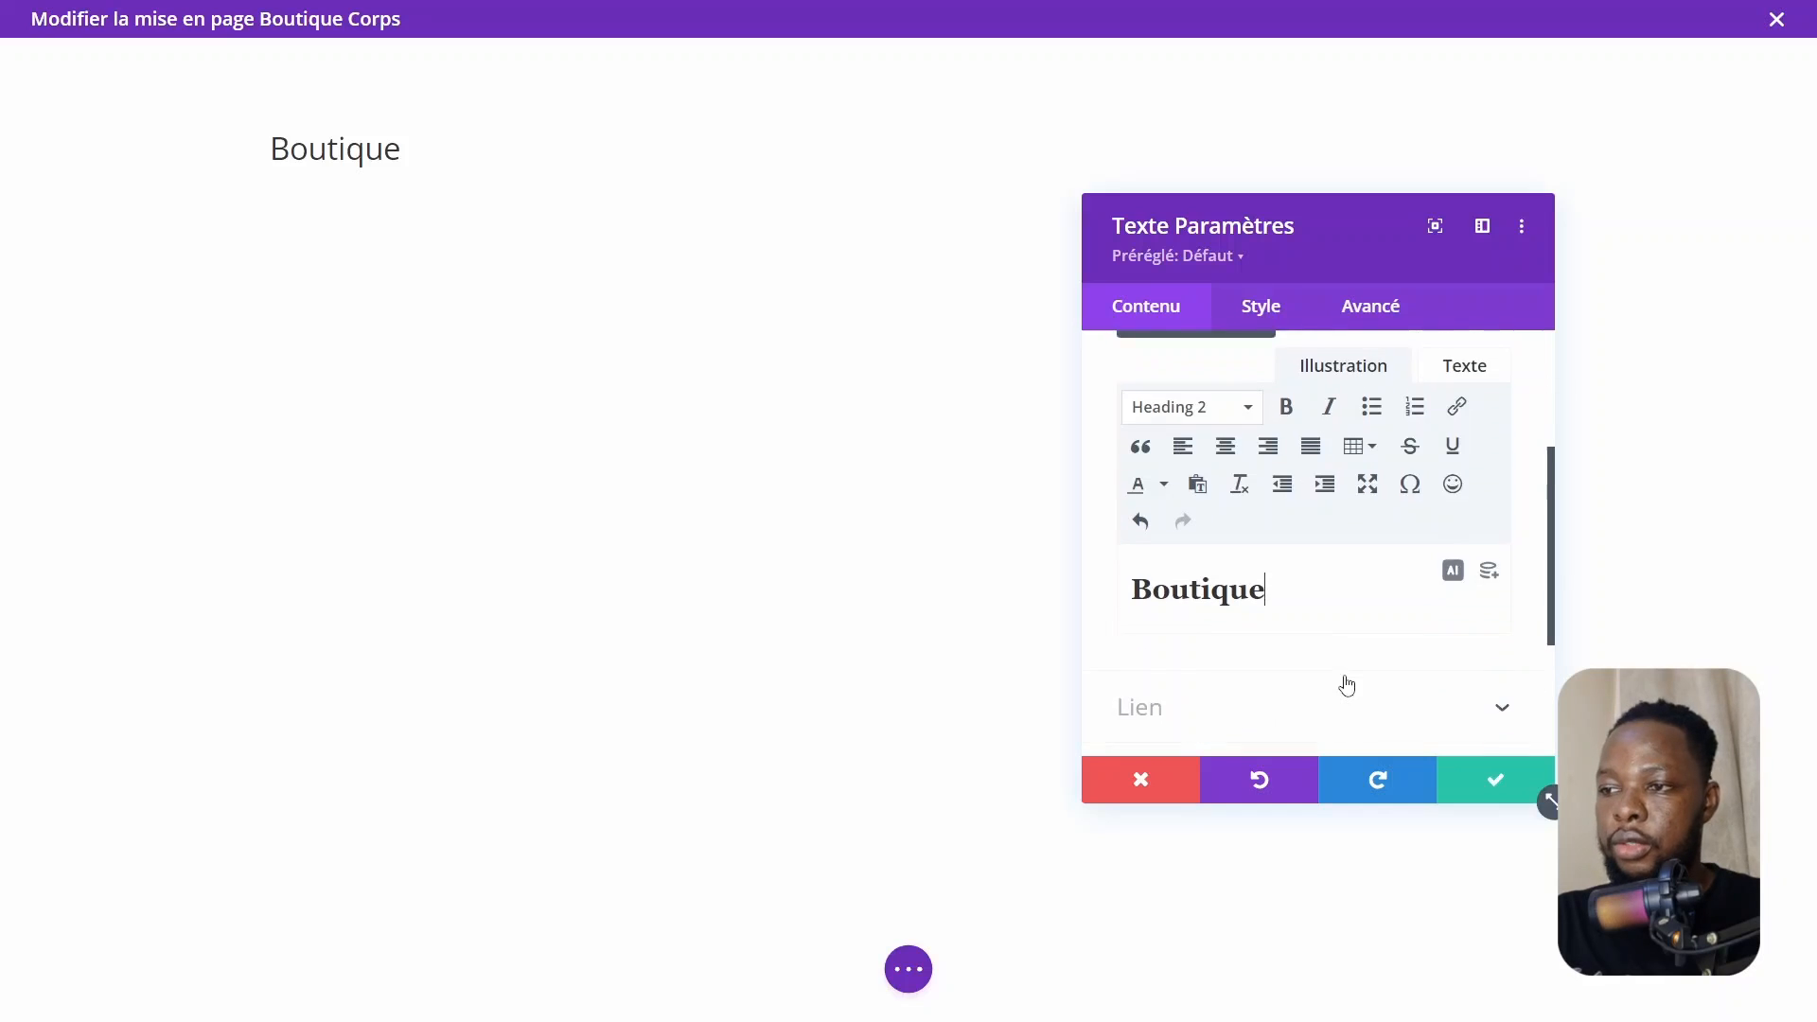
{"action": "left_click", "coordinate": [1267, 317]}
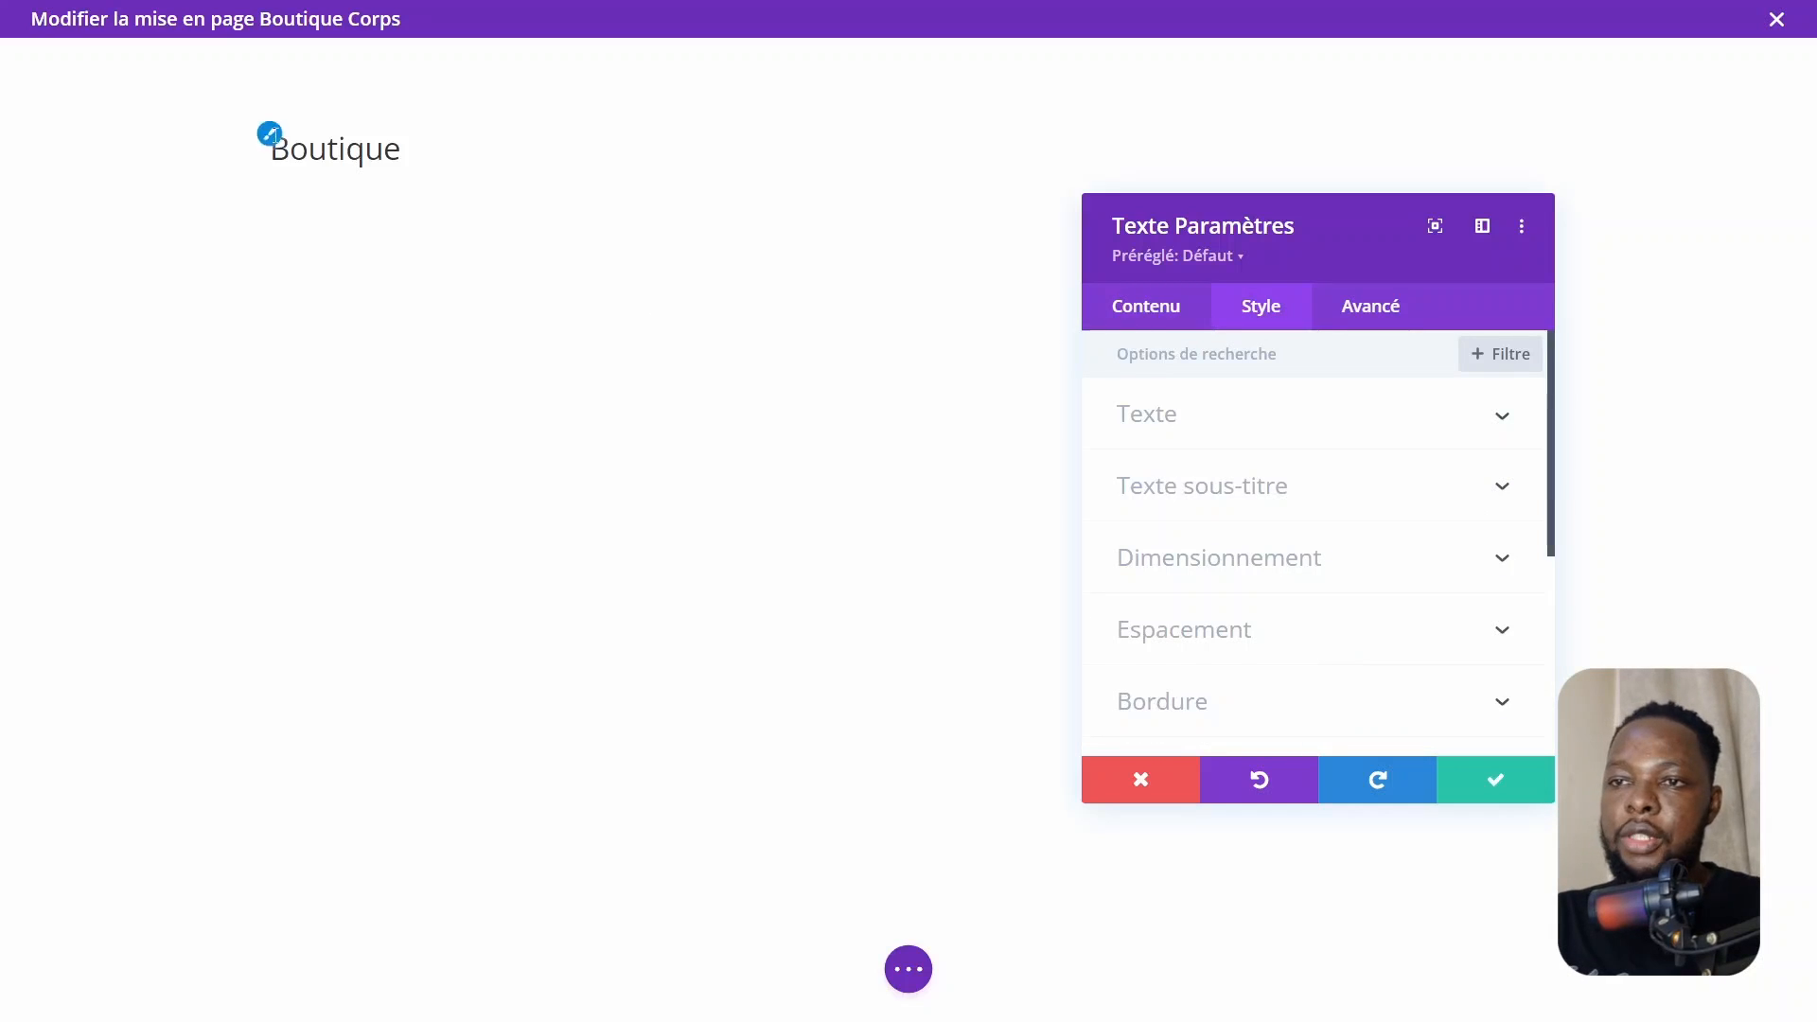
{"action": "left_click", "coordinate": [271, 144]}
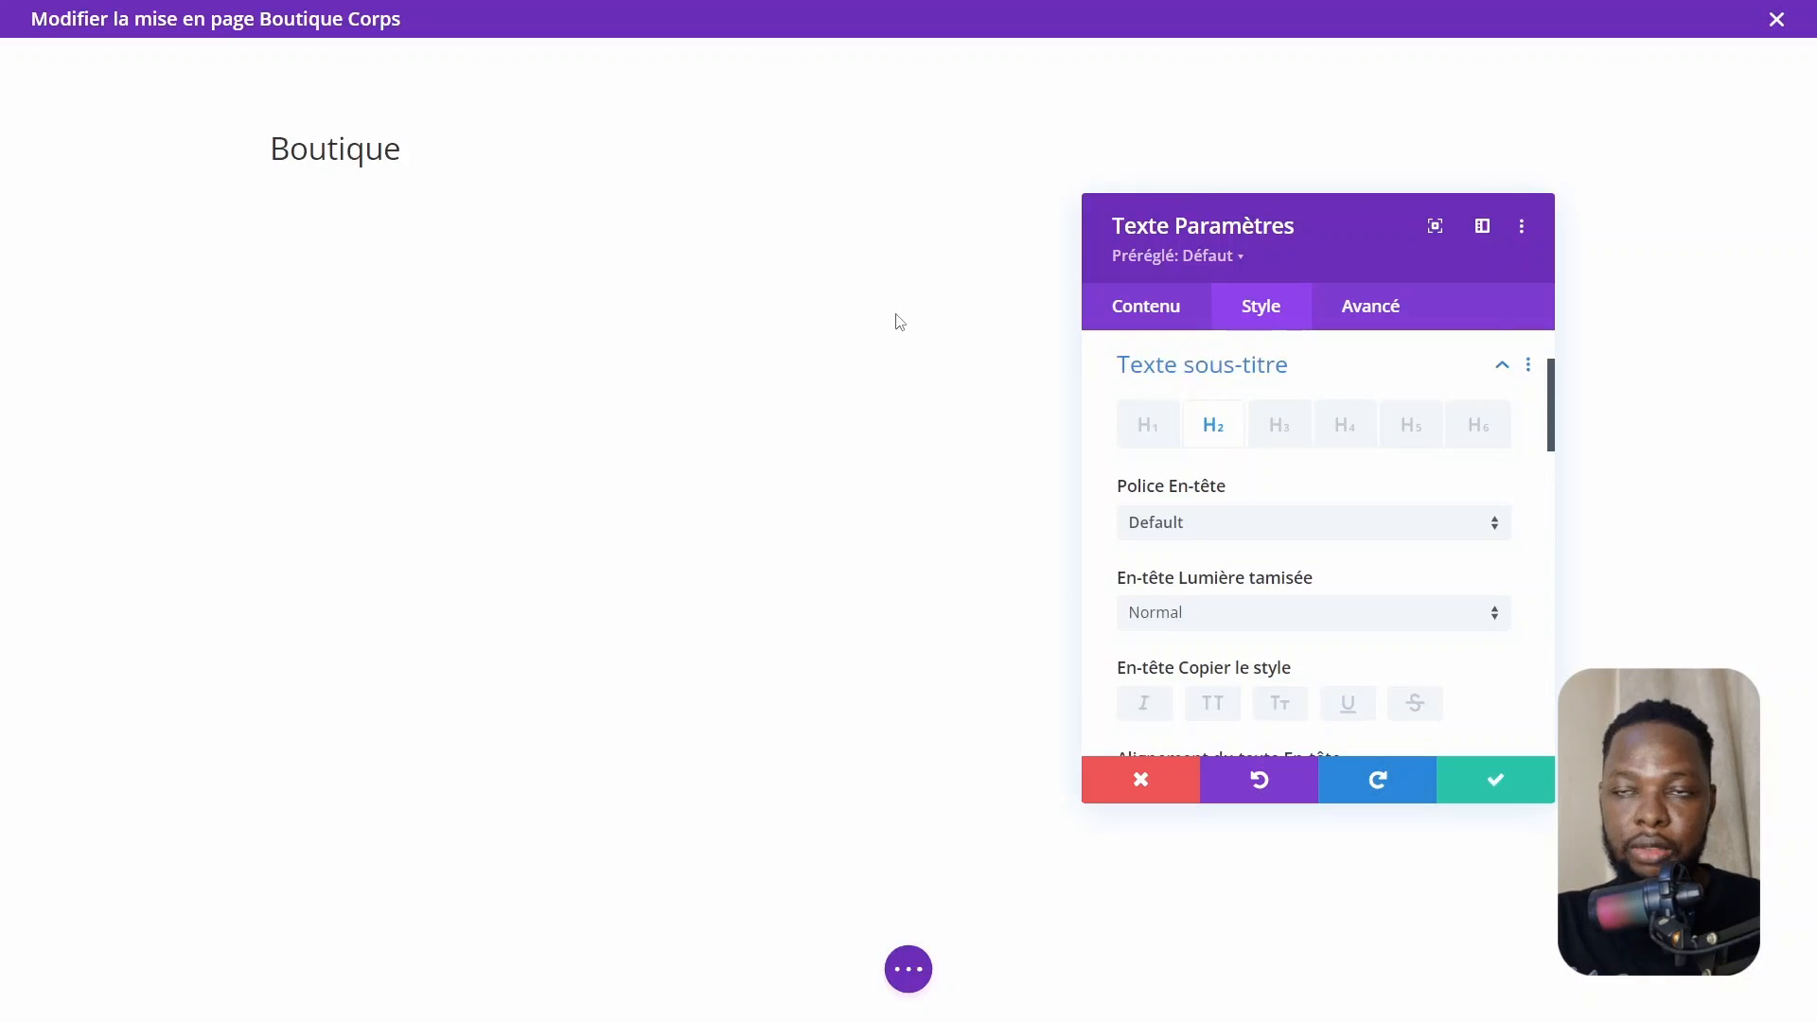
{"action": "scroll", "coordinate": [1322, 645], "scroll_direction": "down", "scroll_amount": 2}
{"action": "scroll", "coordinate": [1205, 479], "scroll_direction": "up", "scroll_amount": 1}
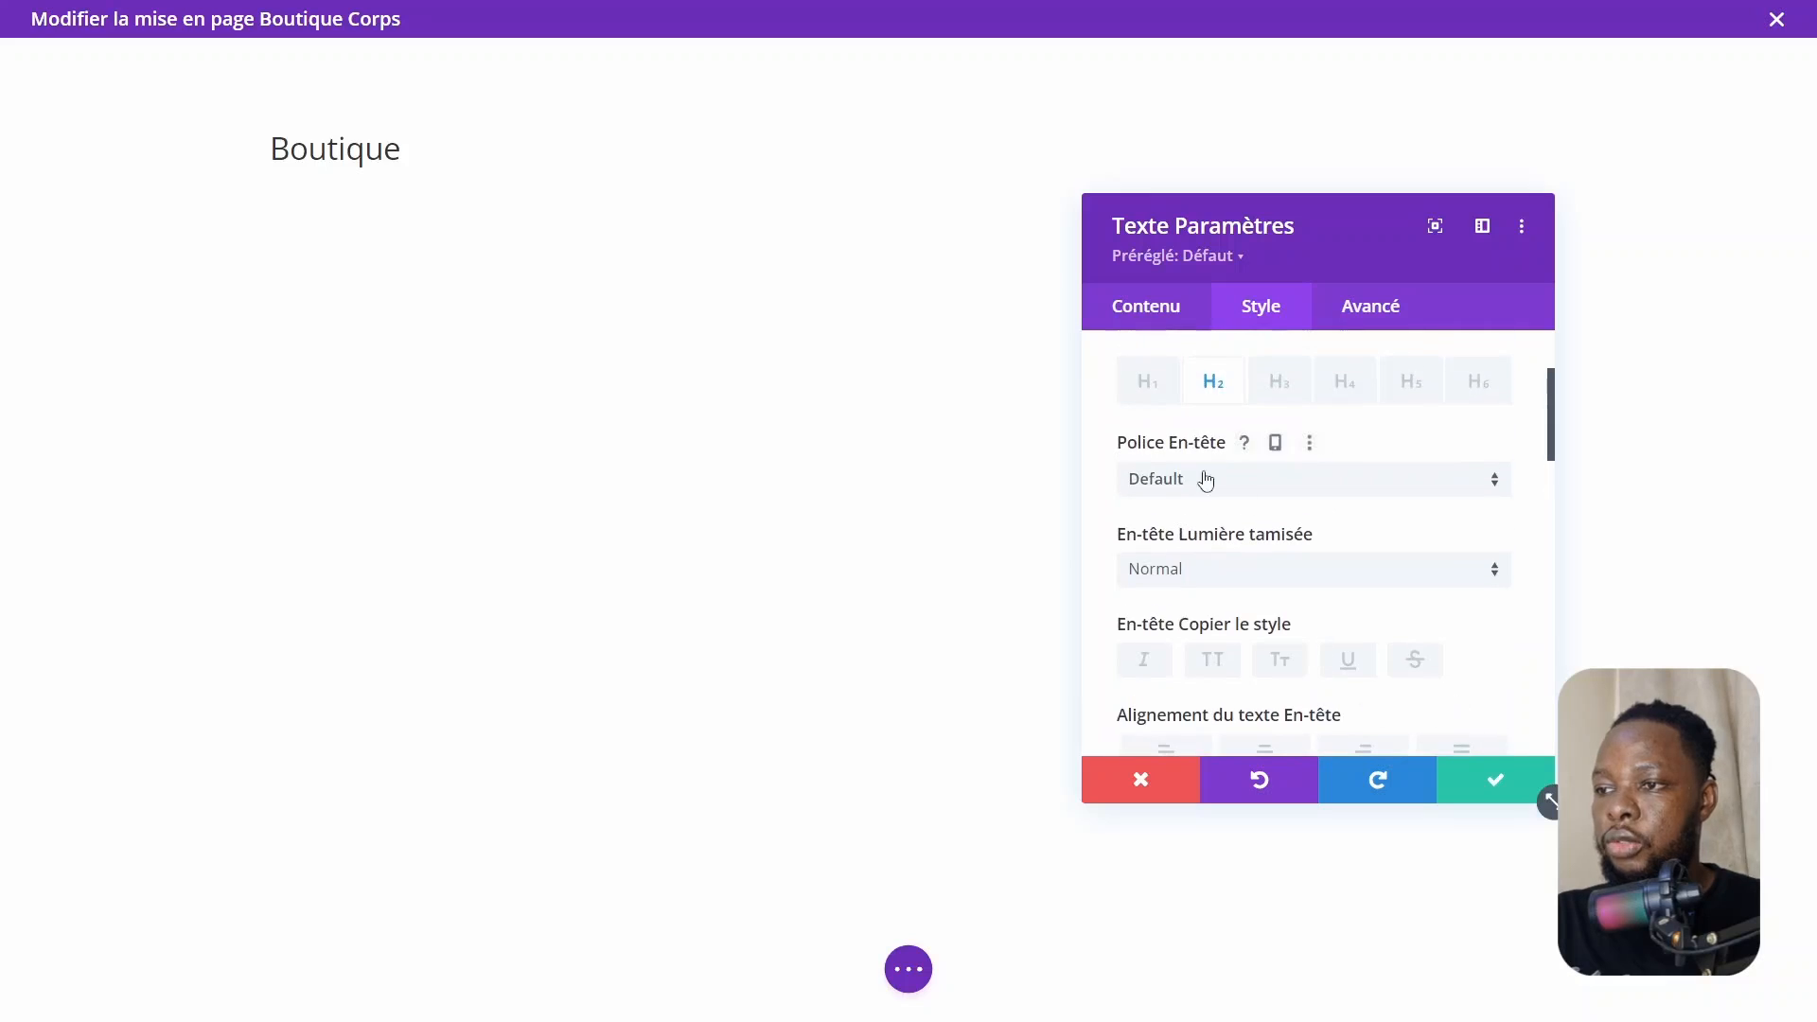
{"action": "left_click", "coordinate": [1201, 480]}
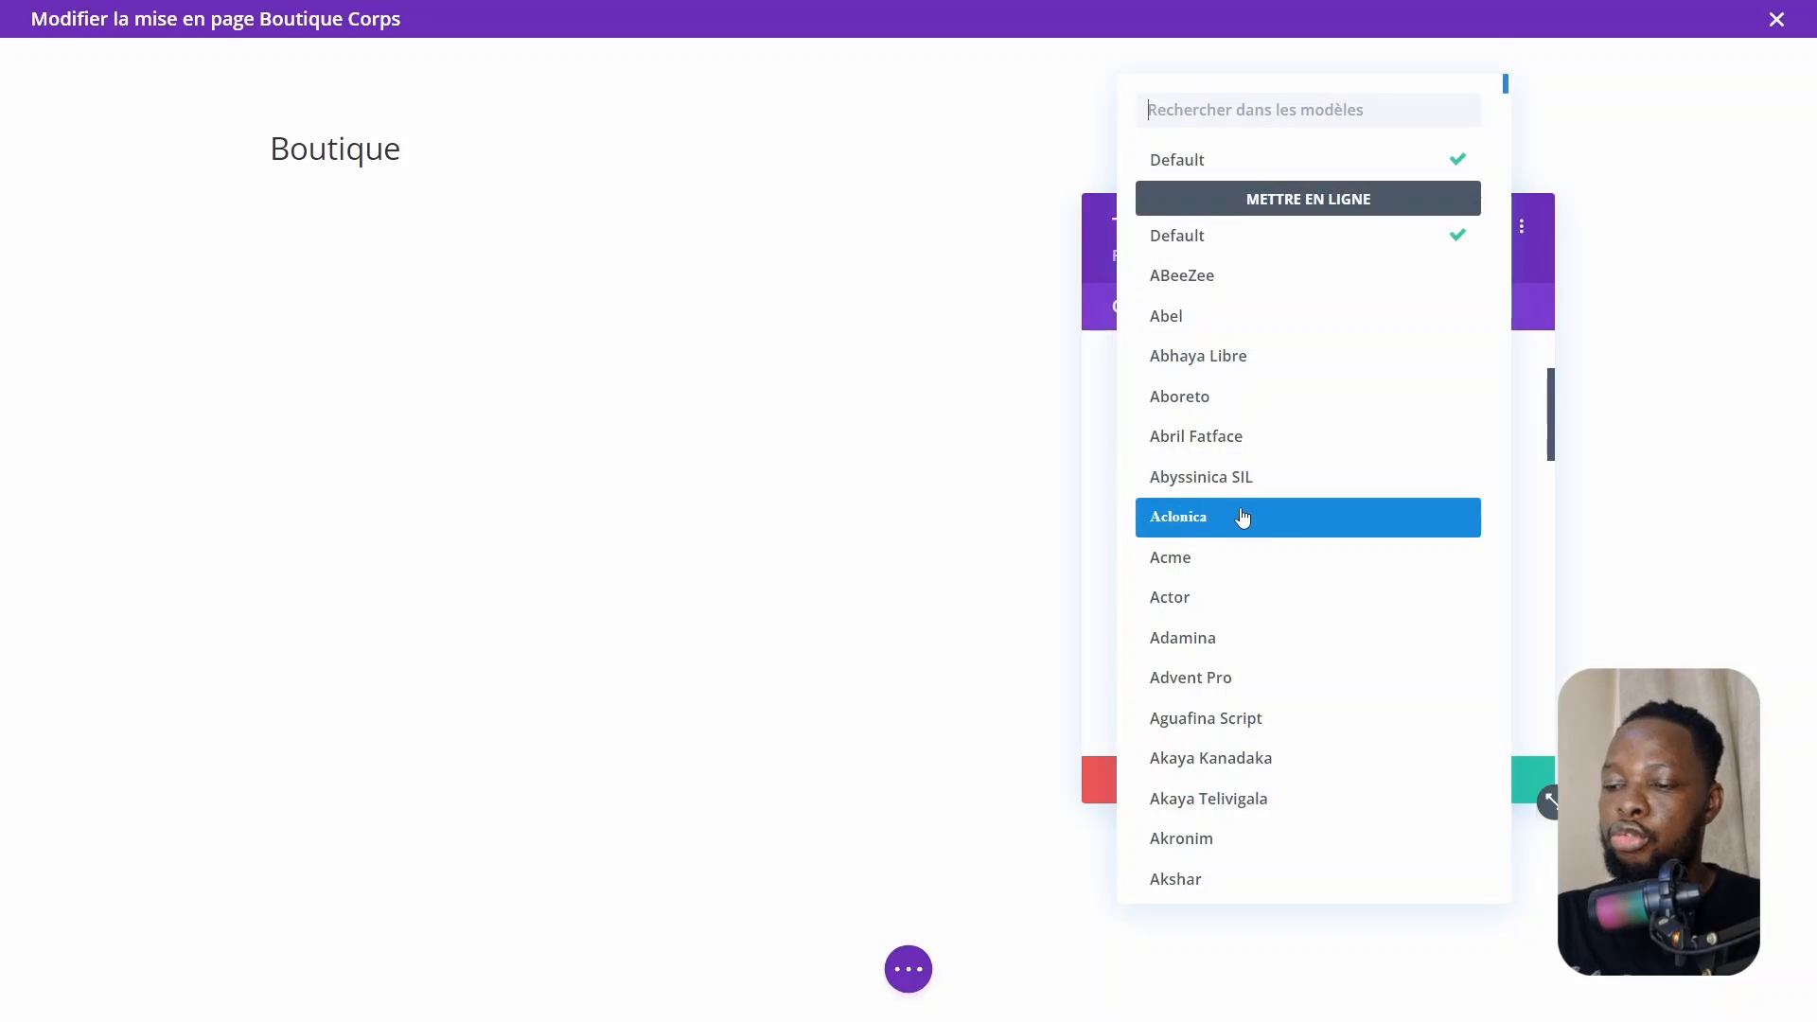
{"action": "type", "text": "popp"}
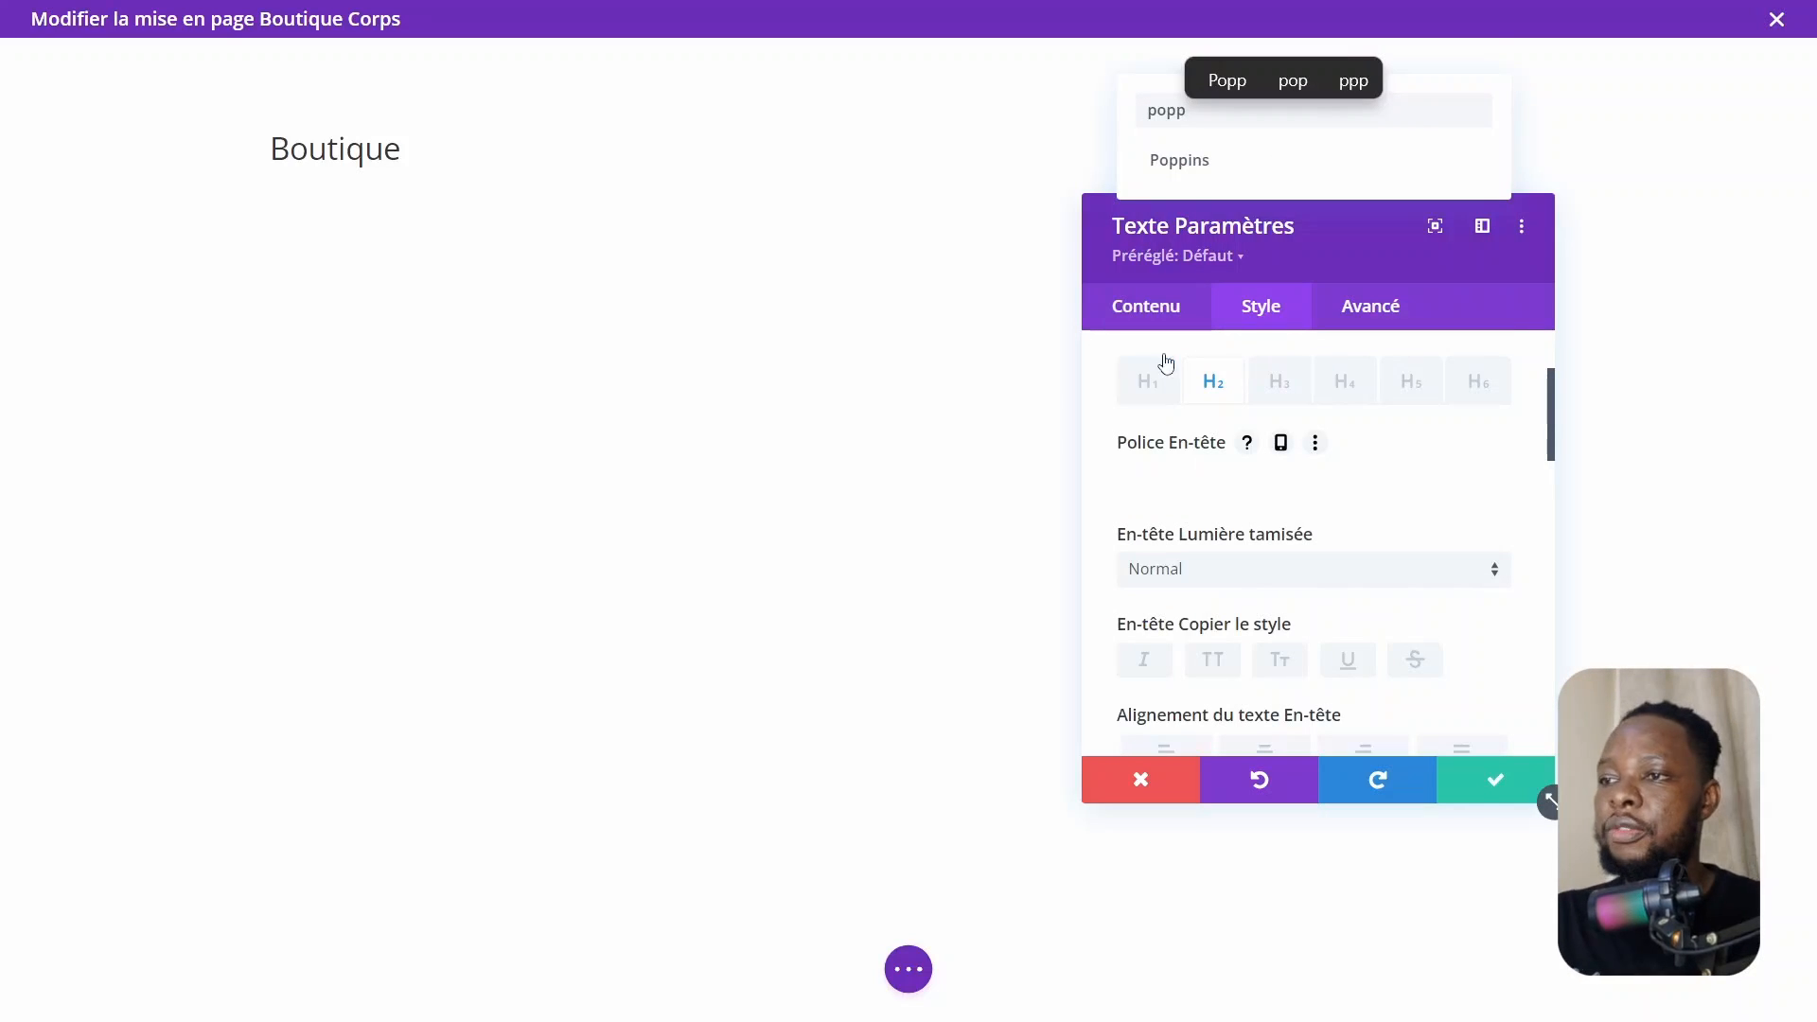
{"action": "left_click", "coordinate": [1197, 180]}
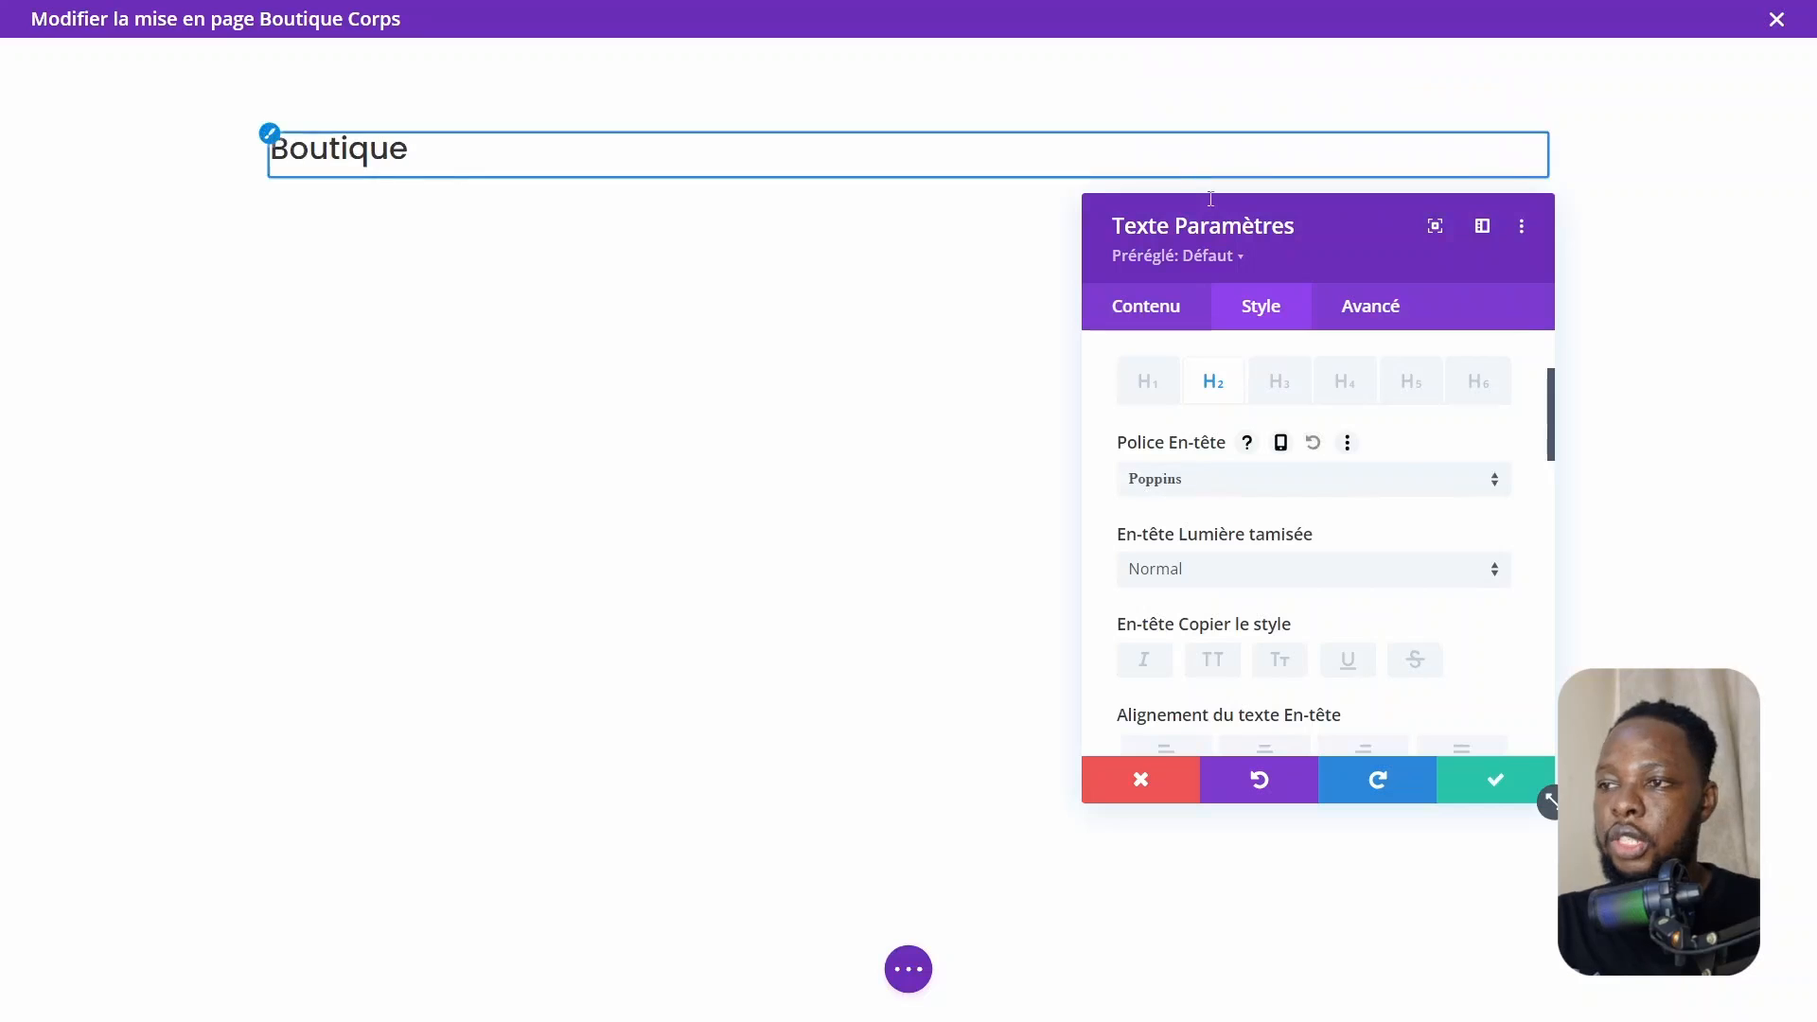
Center-align the heading text and save the Text module settings
{"action": "scroll", "coordinate": [1279, 681], "scroll_direction": "down", "scroll_amount": 3}
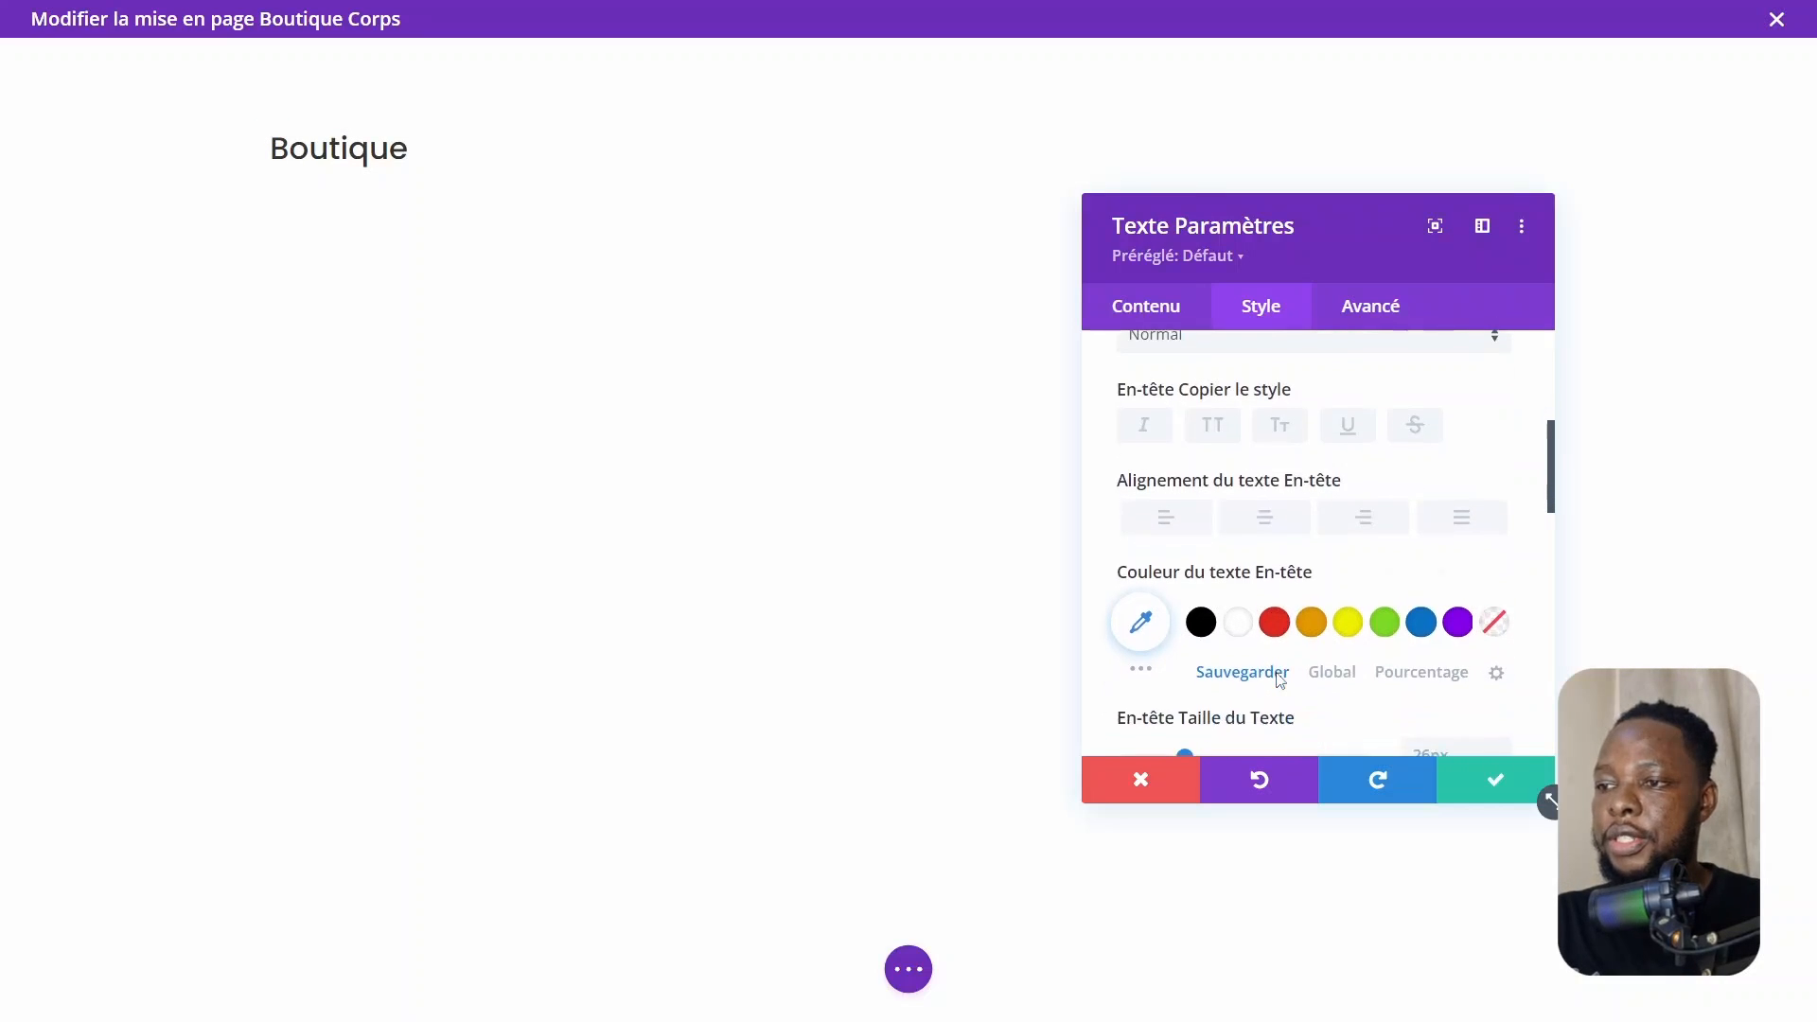
{"action": "left_click", "coordinate": [1266, 553]}
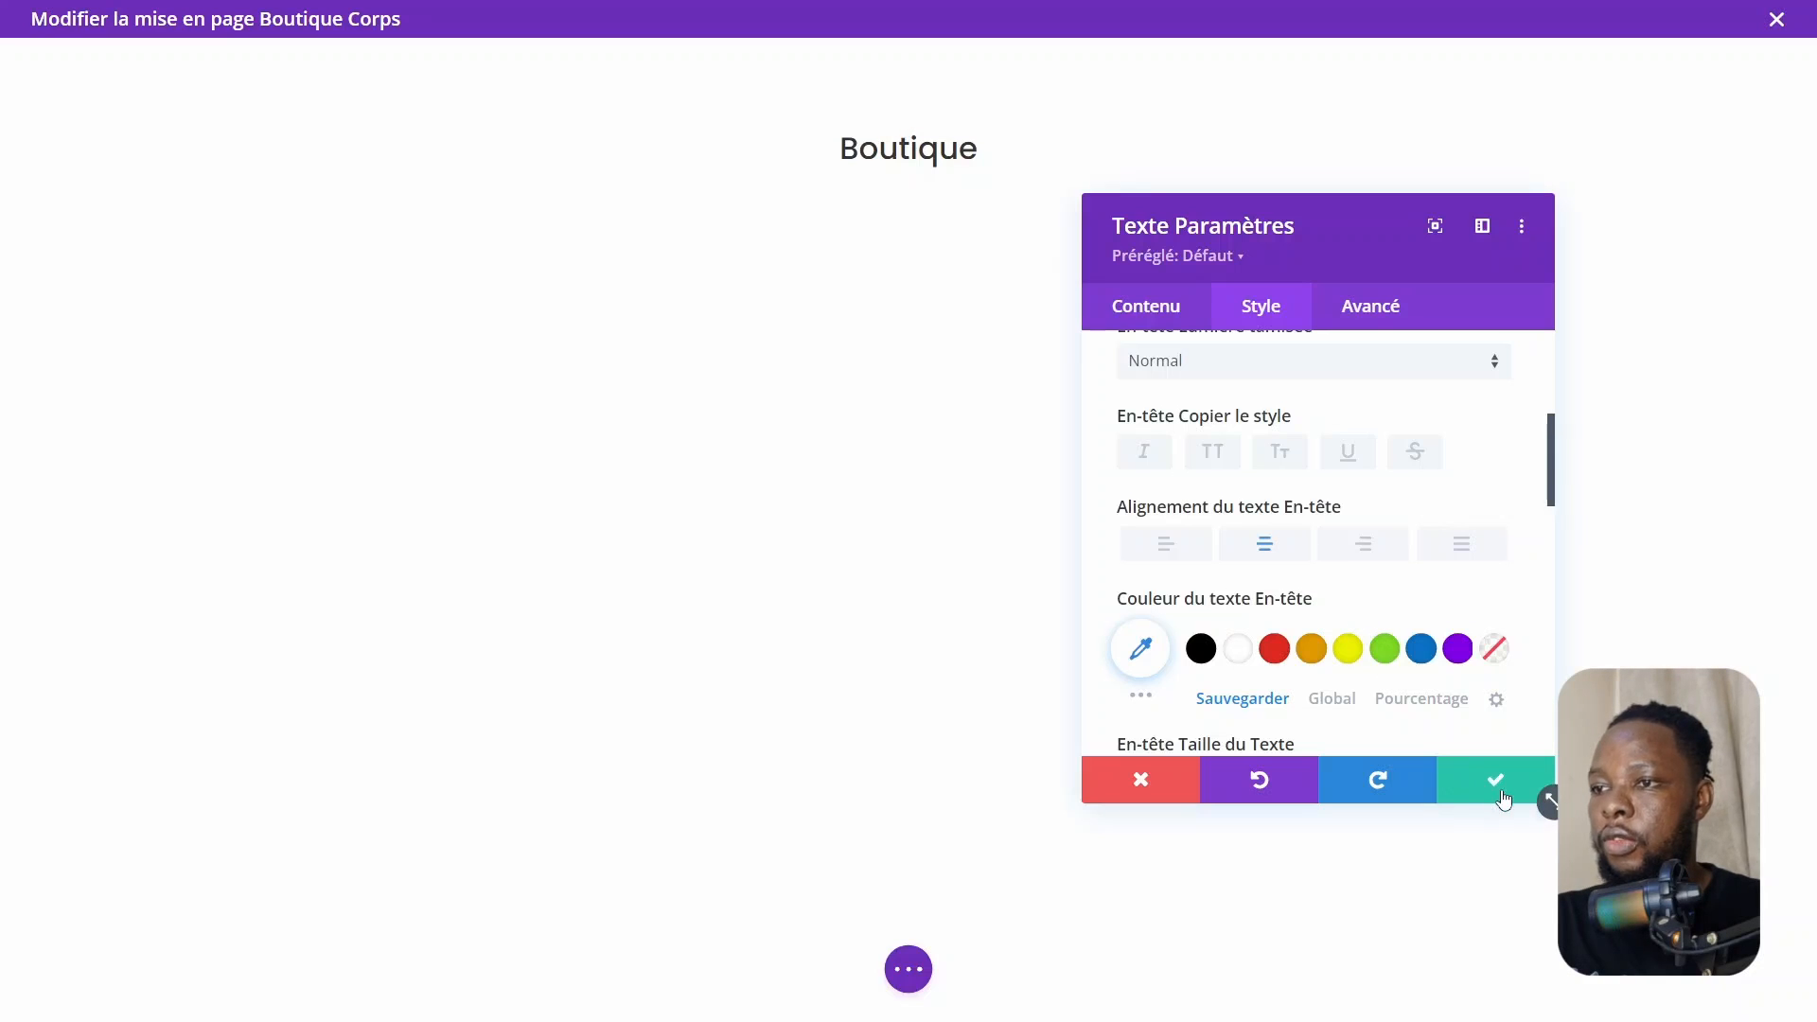
{"action": "left_click", "coordinate": [1503, 800]}
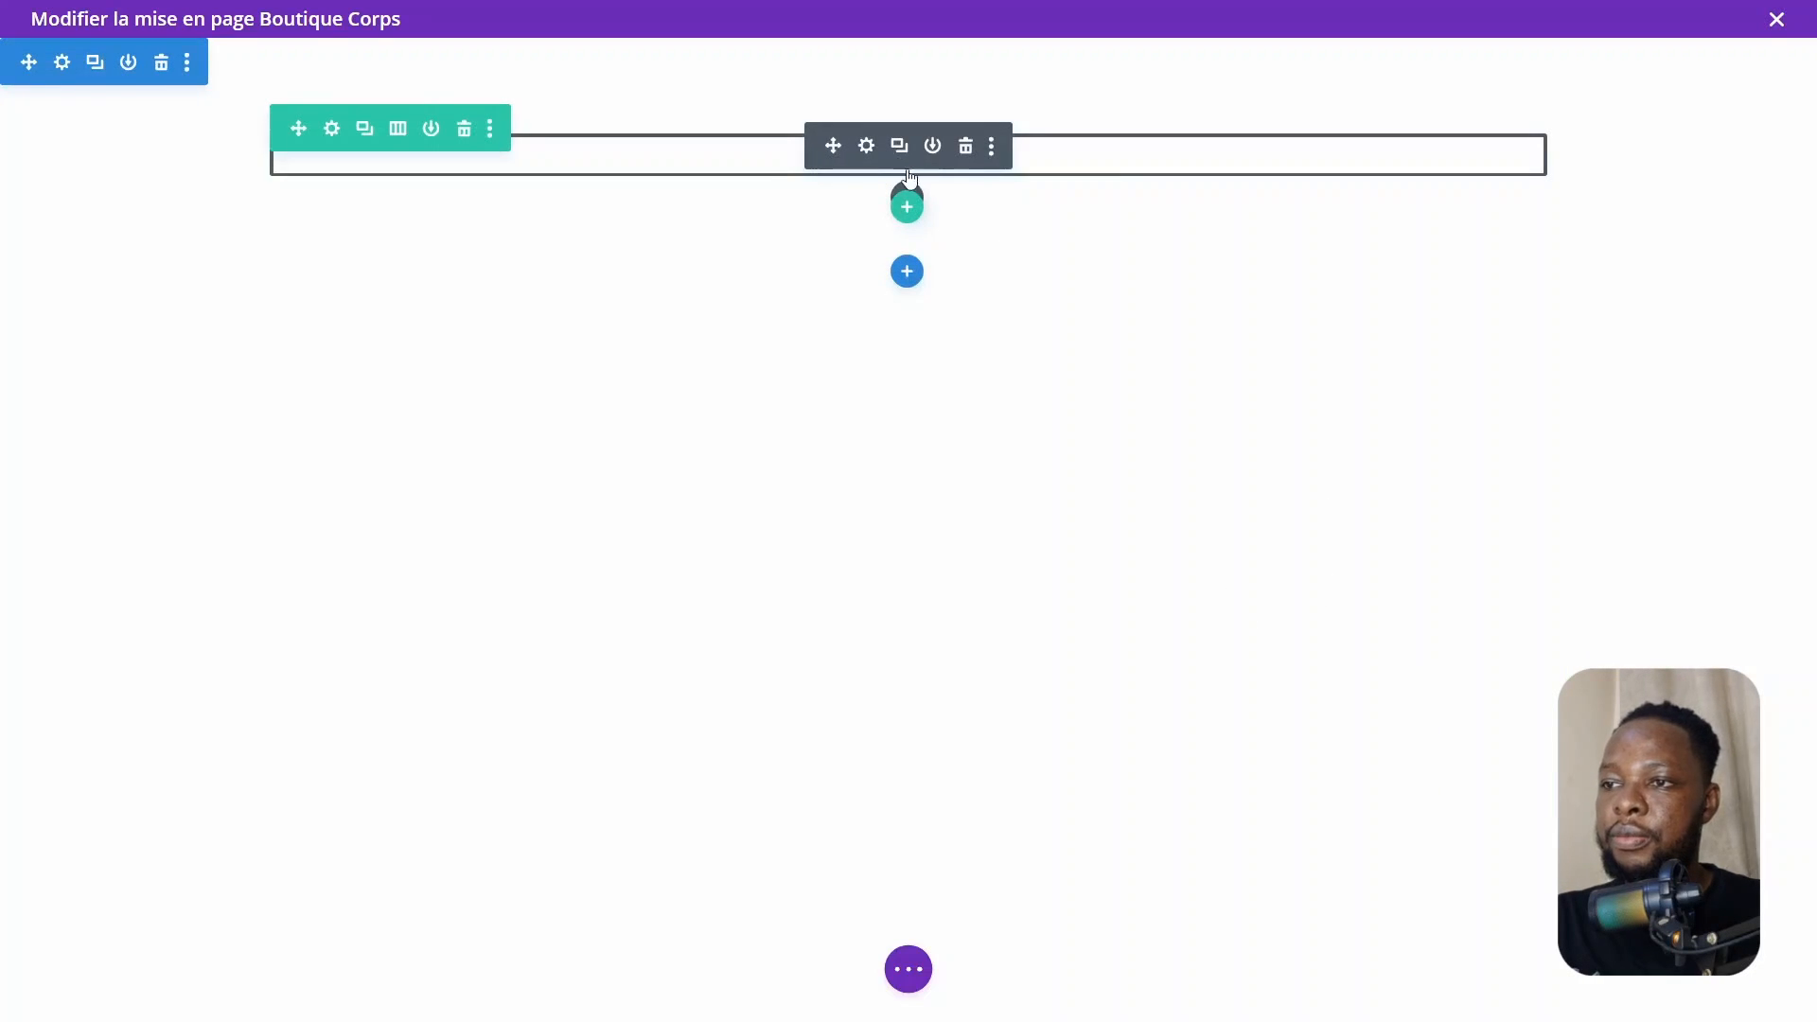
Set the section's background image to the sneaker photo 5-3.jpg from the media library and save
{"action": "left_click", "coordinate": [62, 62]}
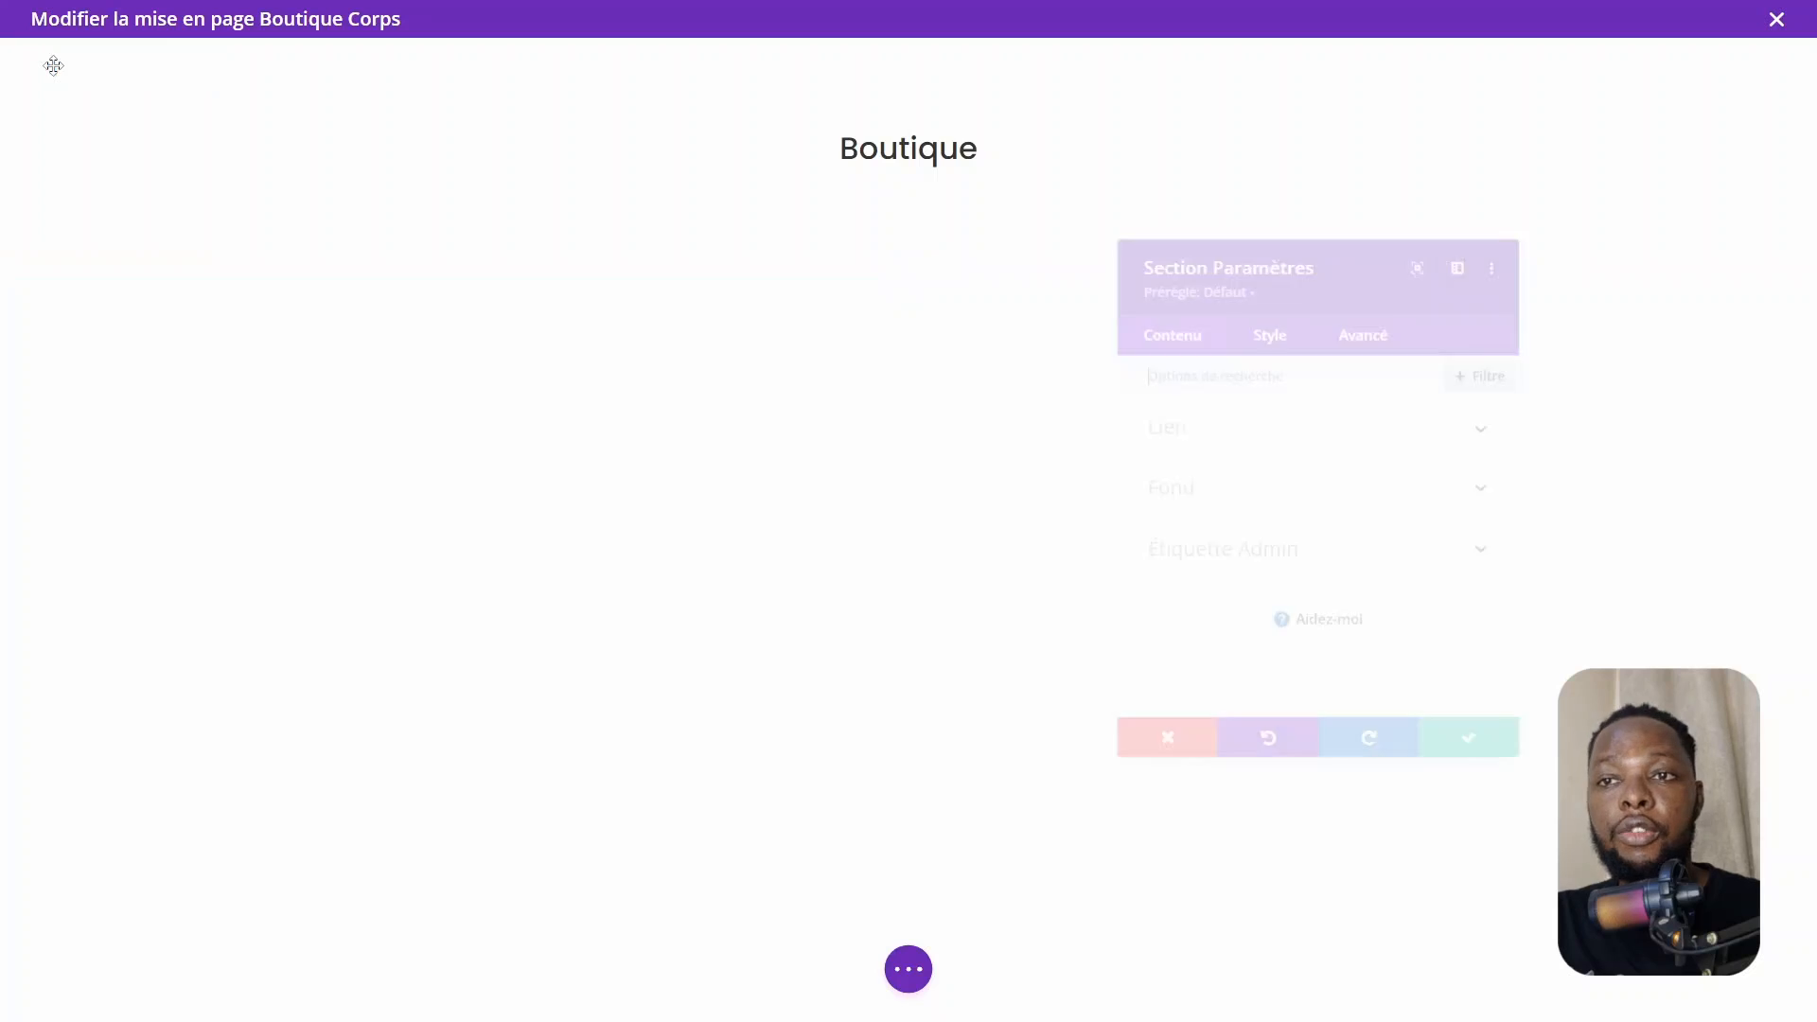
{"action": "left_click", "coordinate": [1197, 490]}
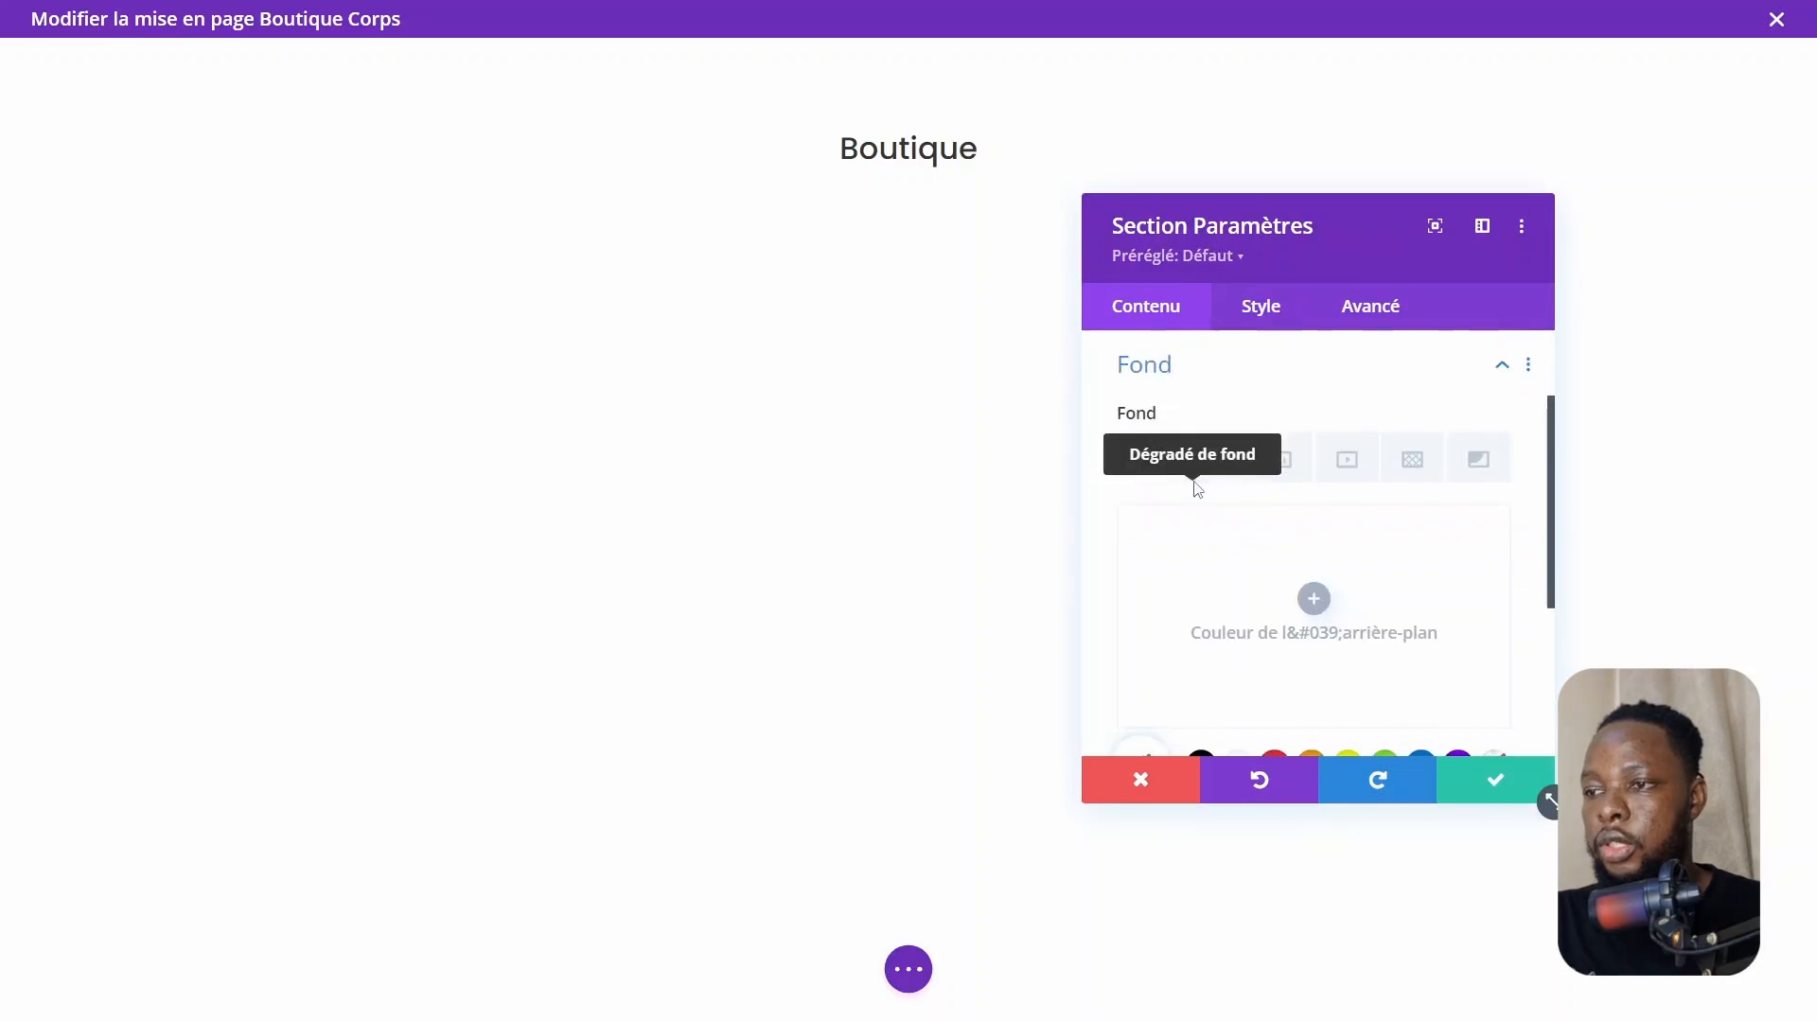
{"action": "left_click", "coordinate": [1301, 467]}
{"action": "left_click", "coordinate": [1314, 598]}
{"action": "scroll", "coordinate": [864, 581], "scroll_direction": "up", "scroll_amount": 3}
{"action": "scroll", "coordinate": [865, 581], "scroll_direction": "up", "scroll_amount": 1}
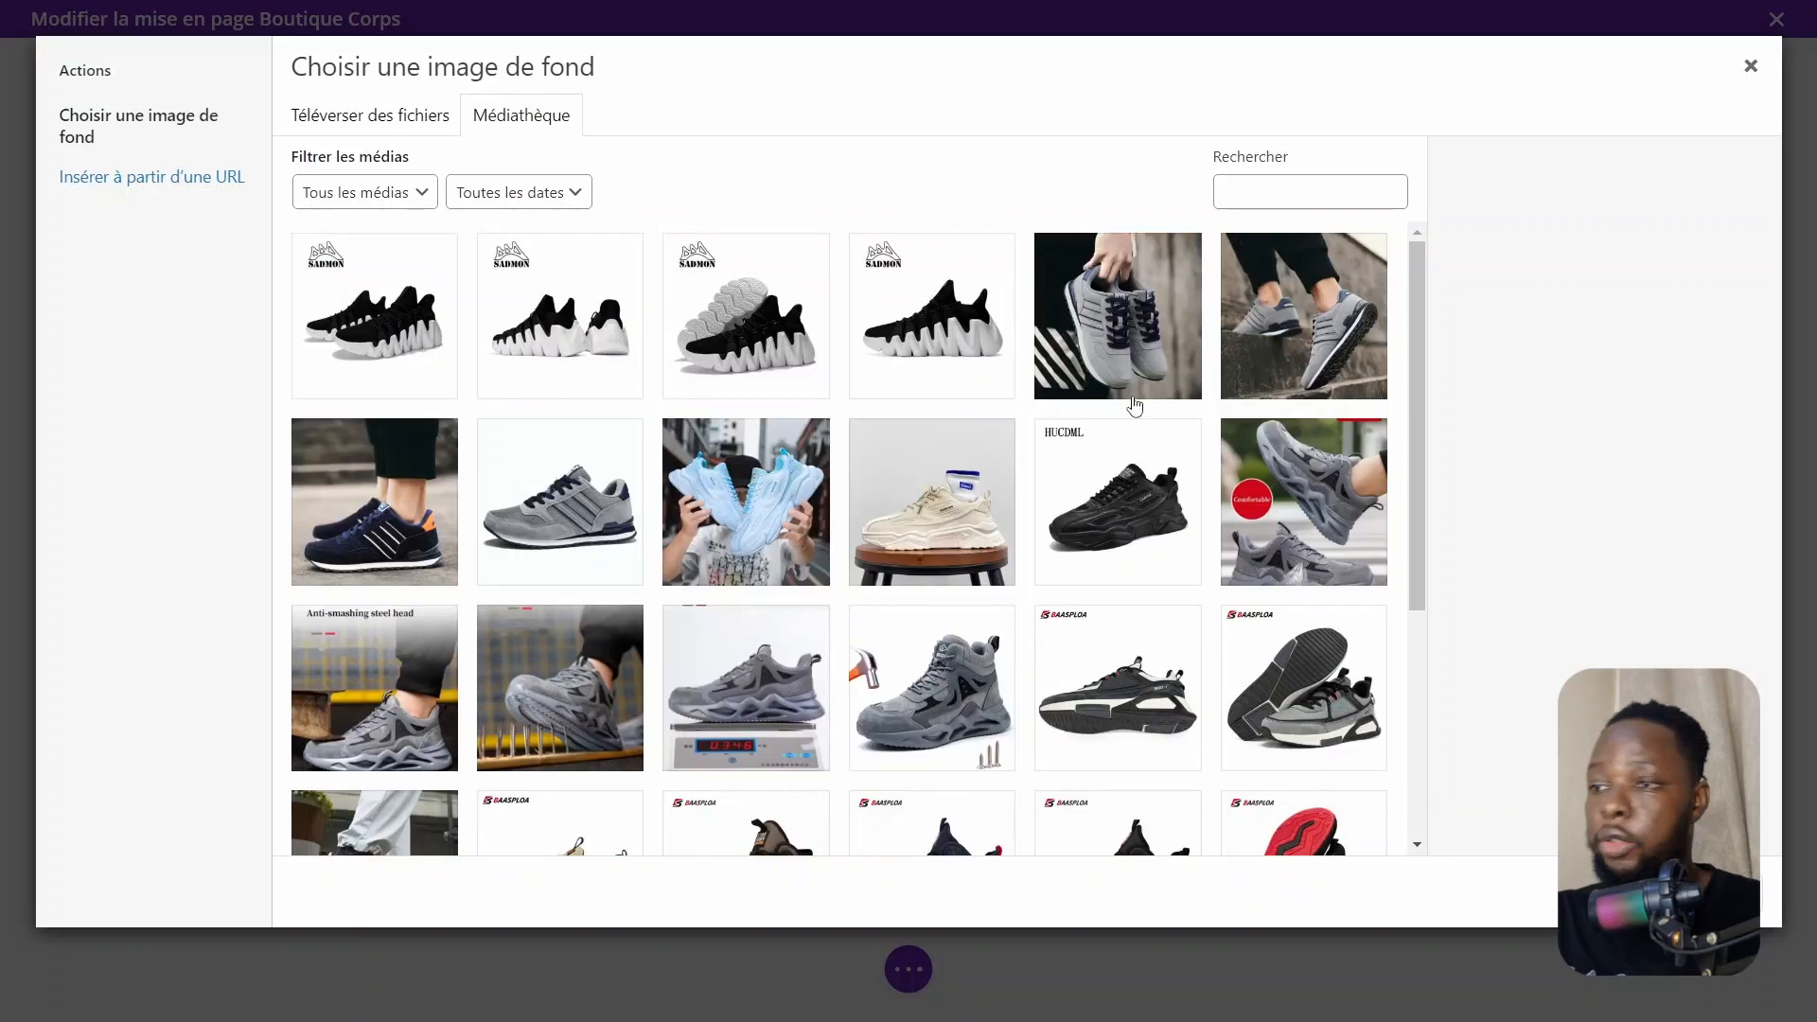
{"action": "left_click", "coordinate": [1350, 319]}
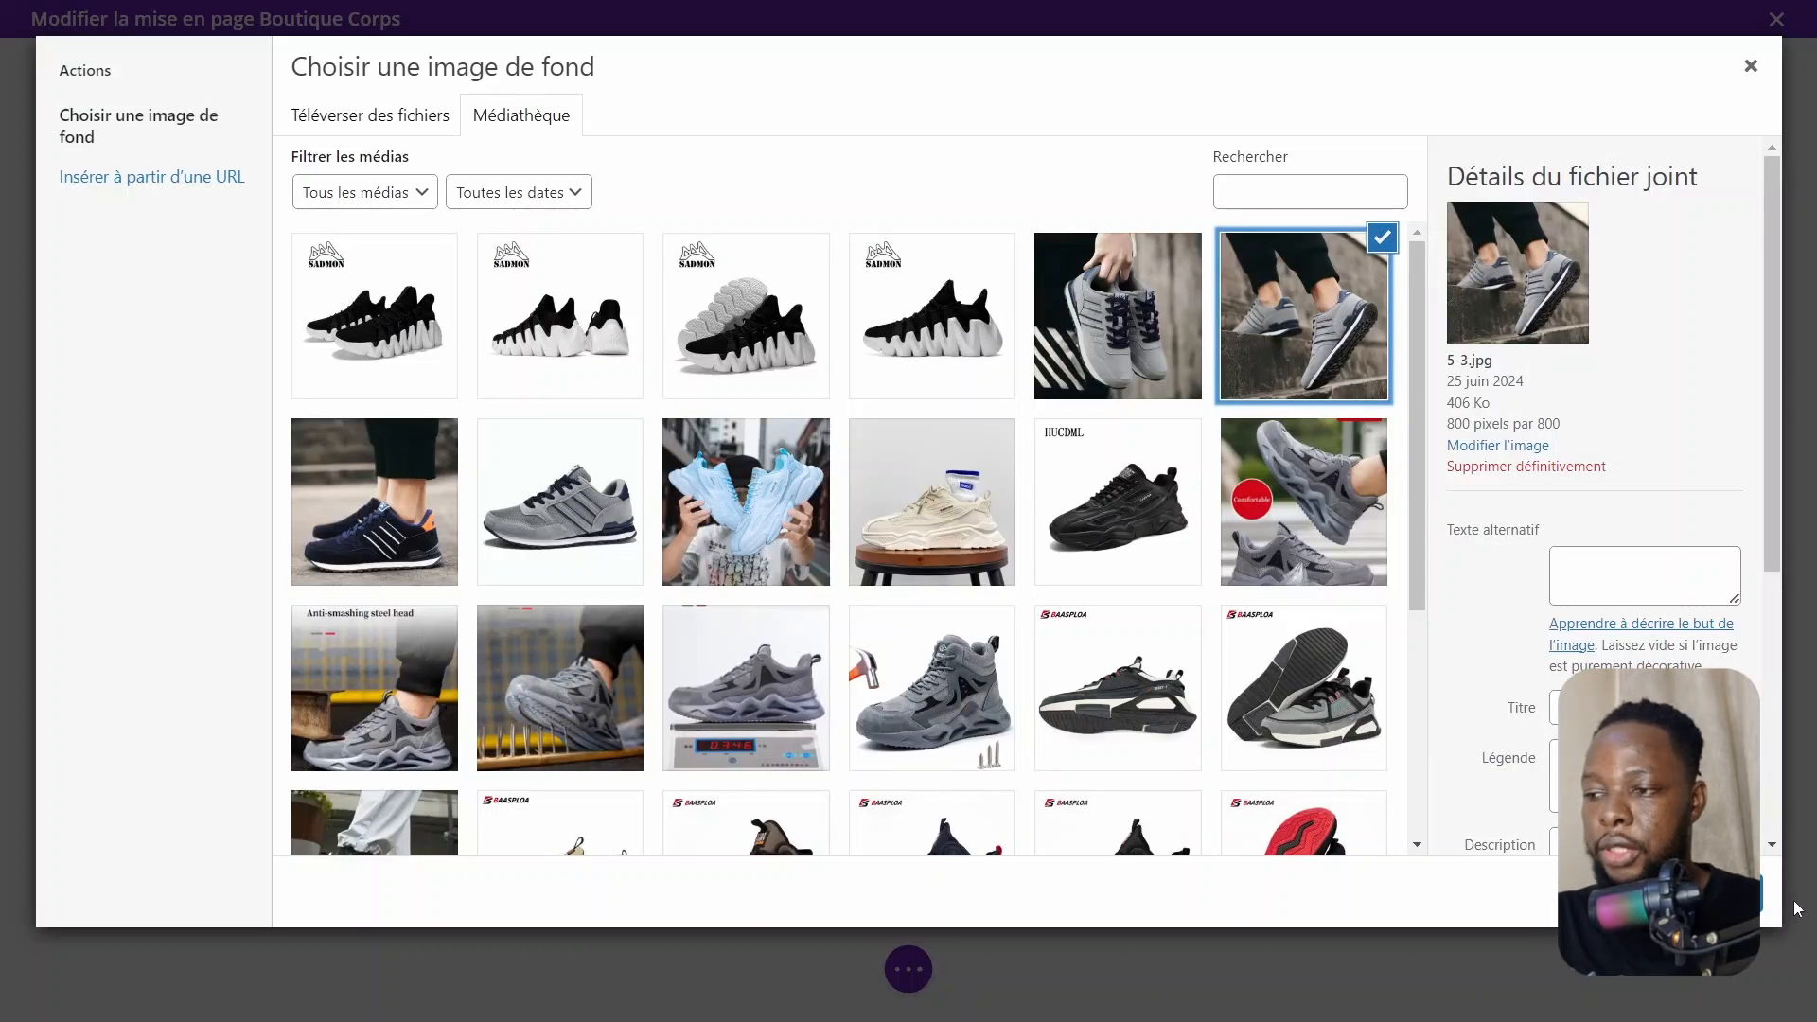
{"action": "left_click", "coordinate": [1687, 894]}
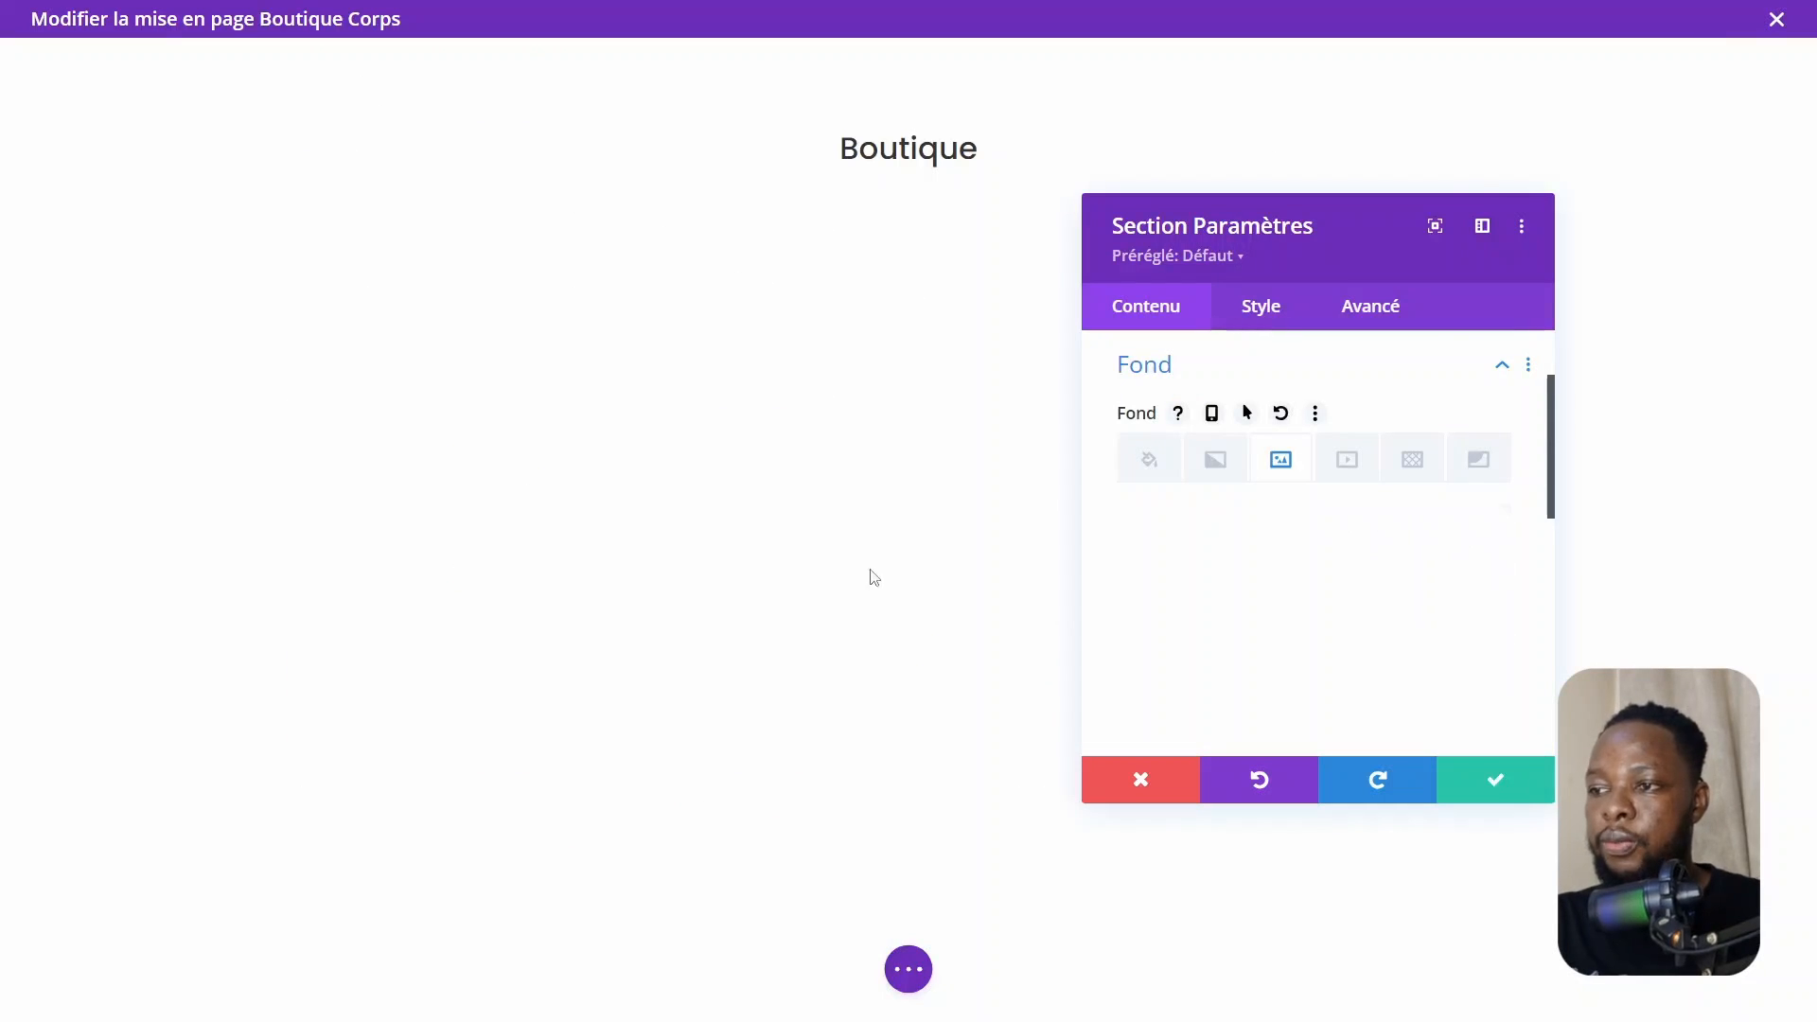
{"action": "left_click", "coordinate": [1496, 780]}
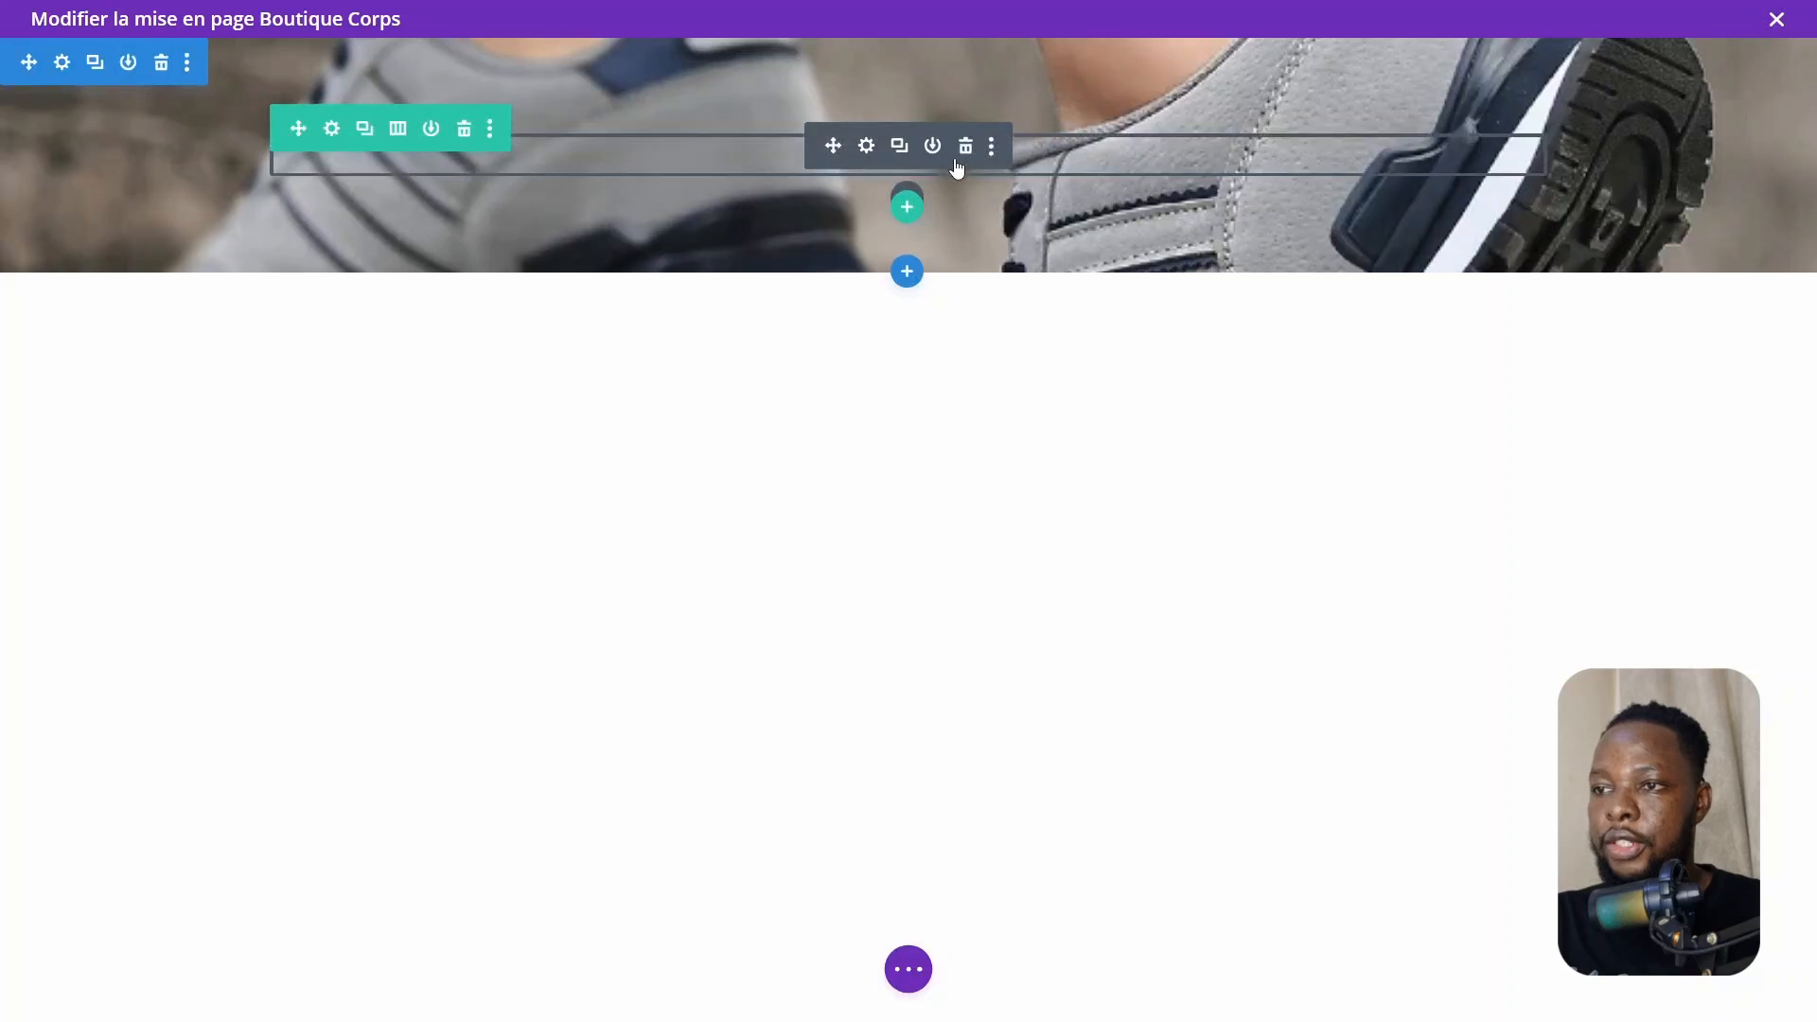
Set the Text module's H2 heading color to white and save
{"action": "left_click", "coordinate": [958, 156]}
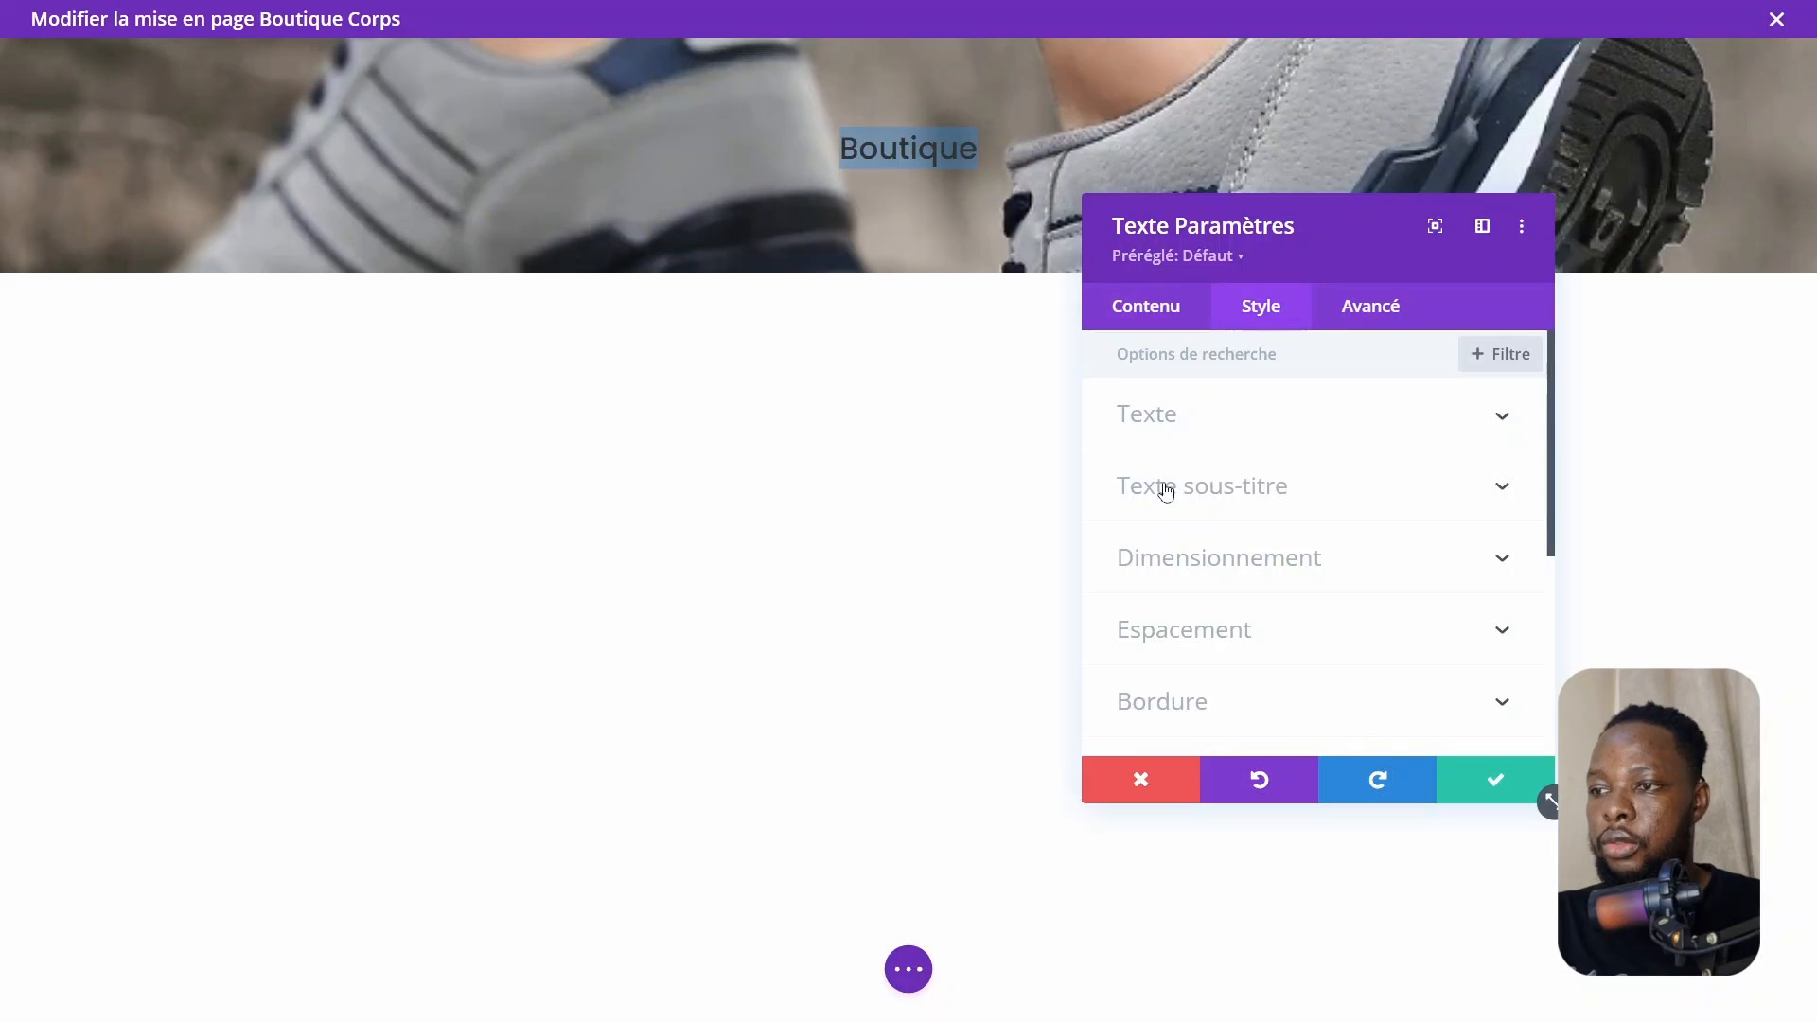
{"action": "left_click", "coordinate": [1166, 490]}
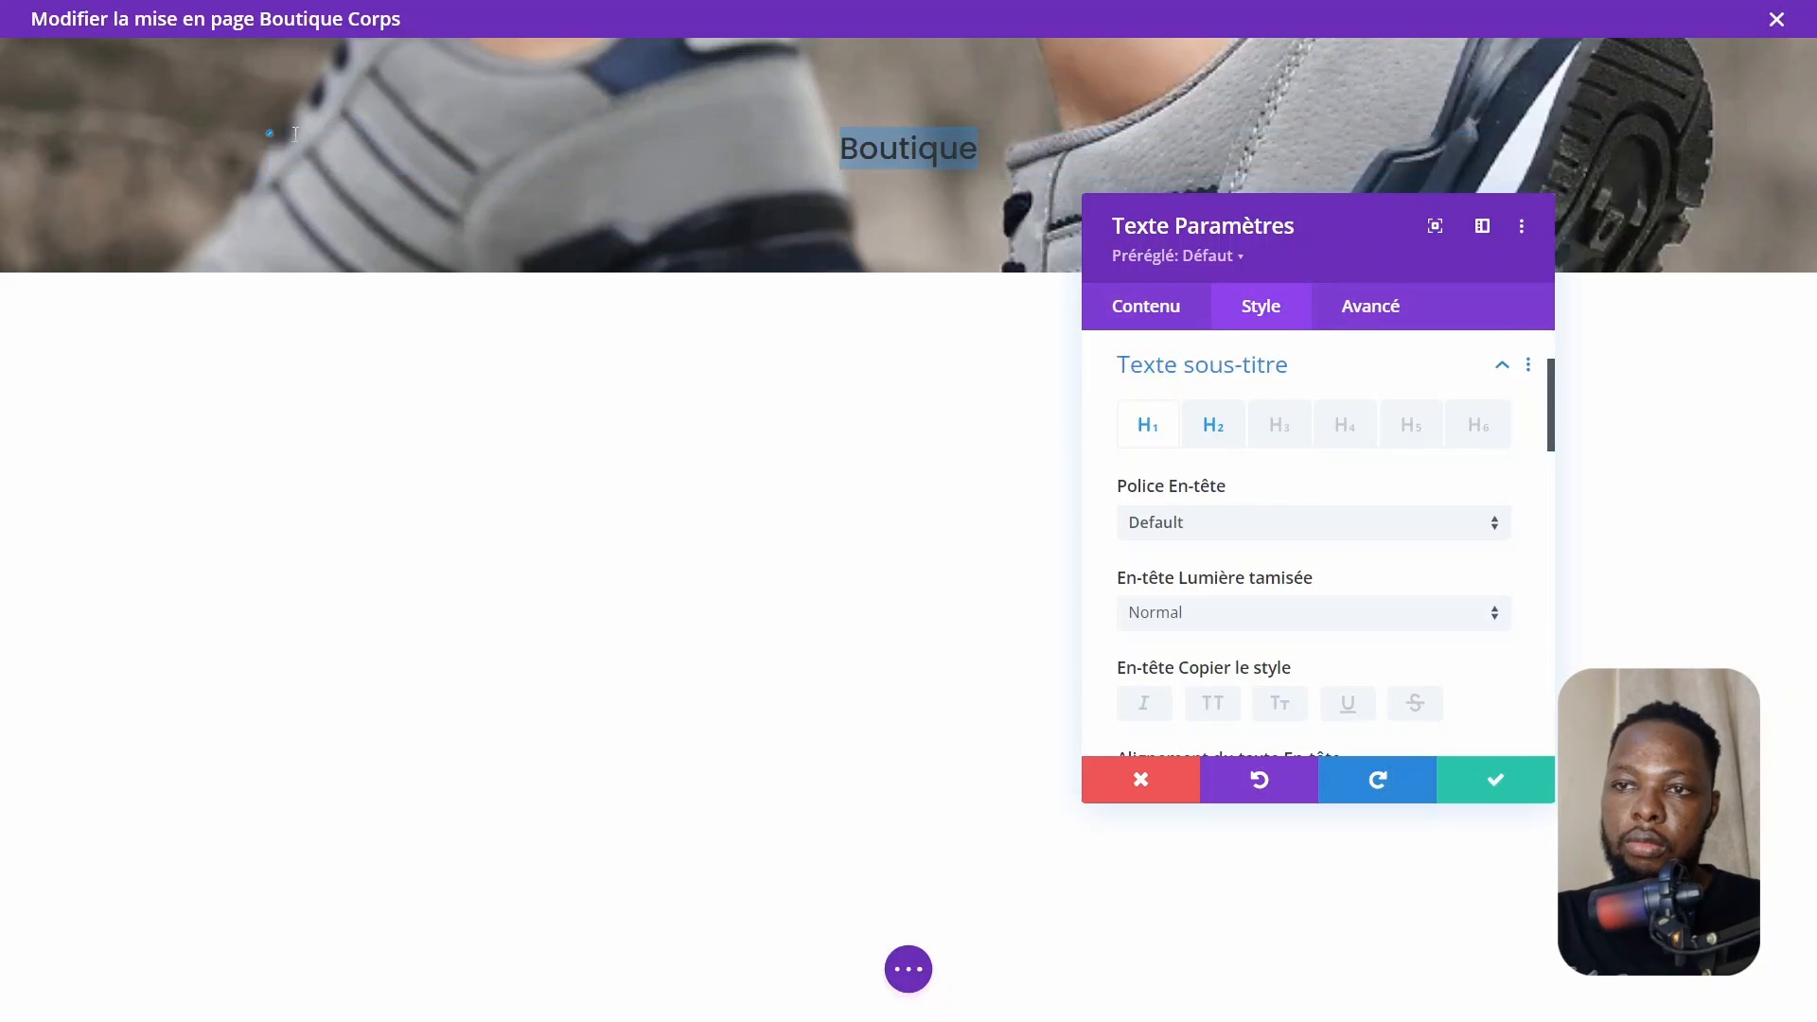
{"action": "left_click", "coordinate": [1214, 425]}
{"action": "scroll", "coordinate": [1328, 620], "scroll_direction": "down", "scroll_amount": 5}
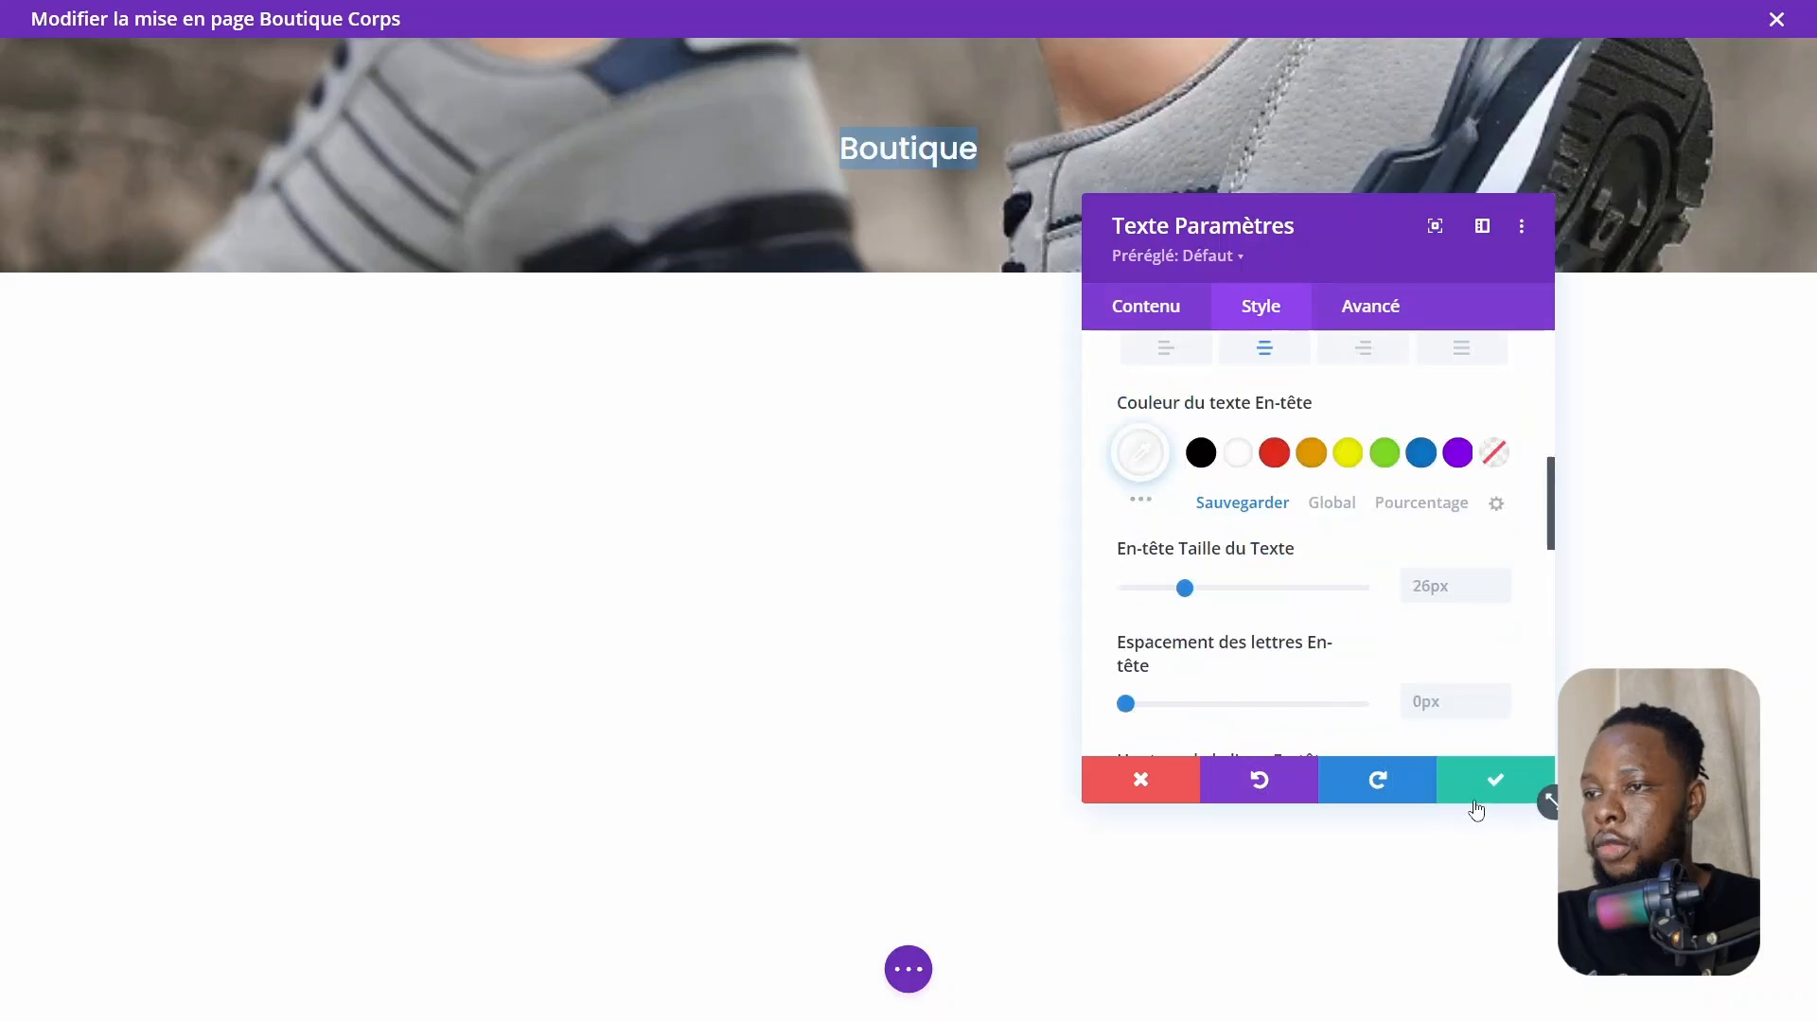
{"action": "left_click", "coordinate": [1486, 784]}
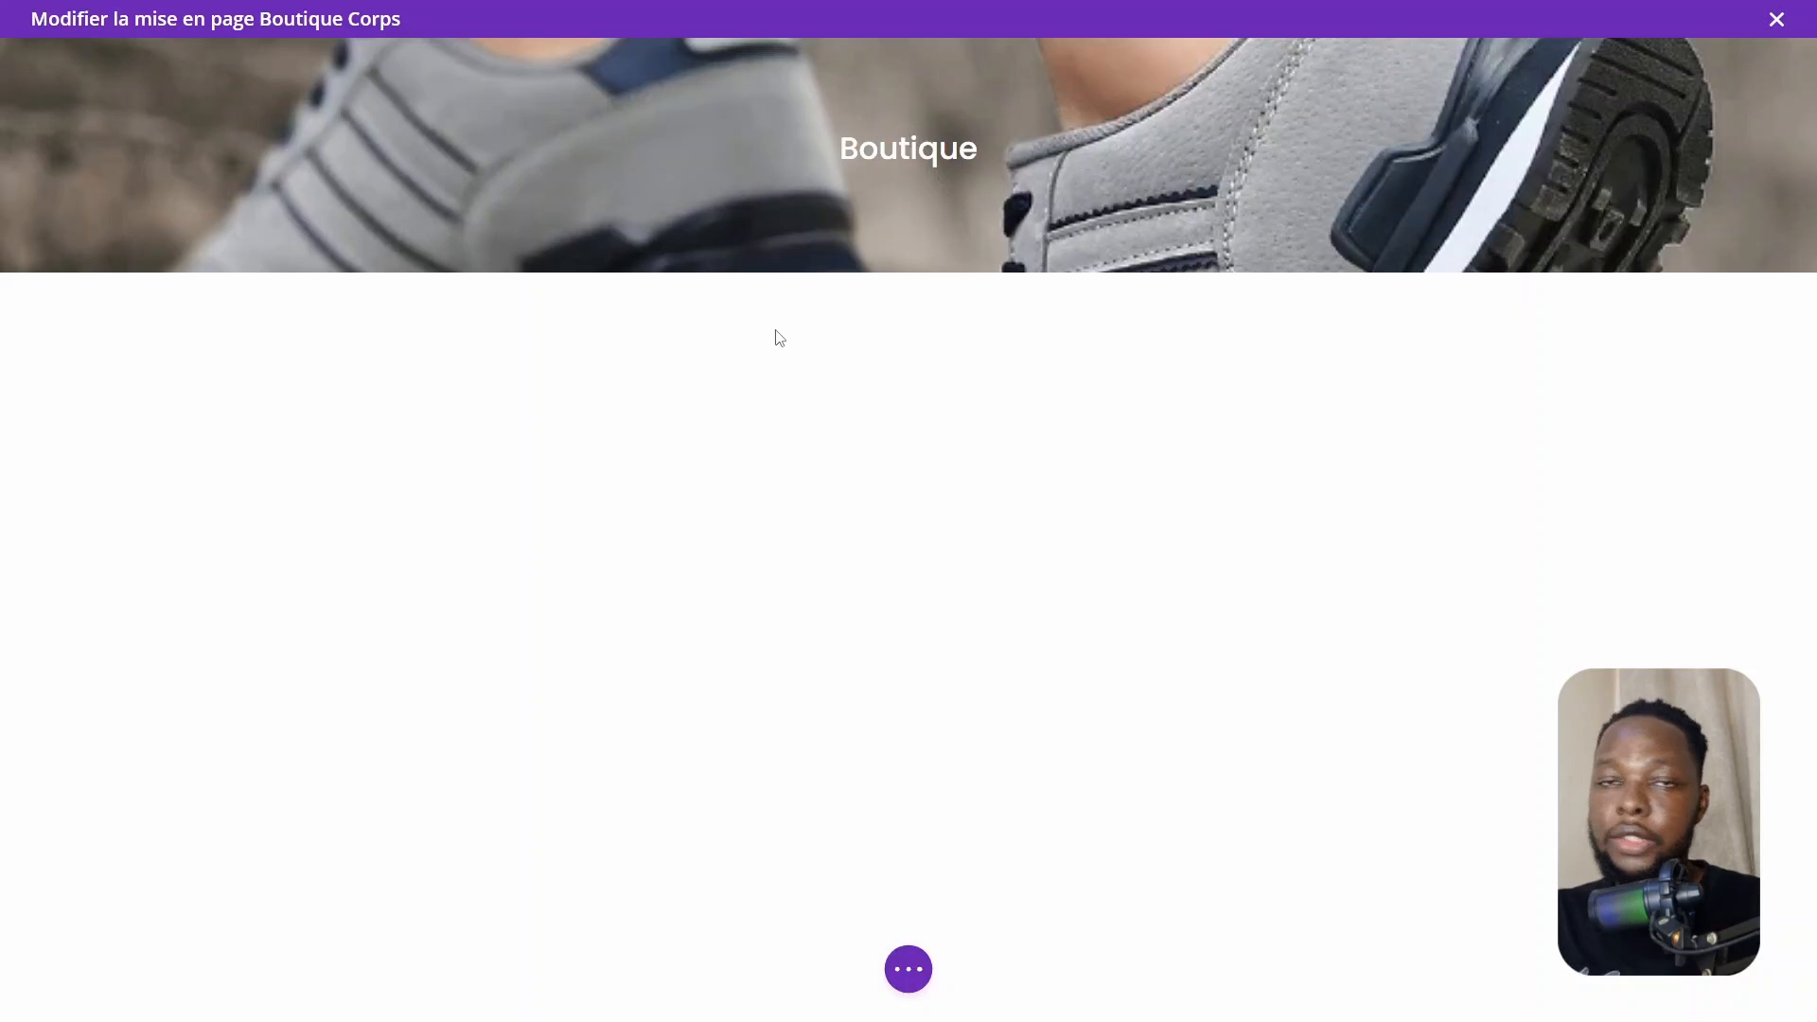
Add a new section with a quarter/three-quarter row and insert a Sidebar module in its narrow column
{"action": "mouse_move", "coordinate": [914, 270]}
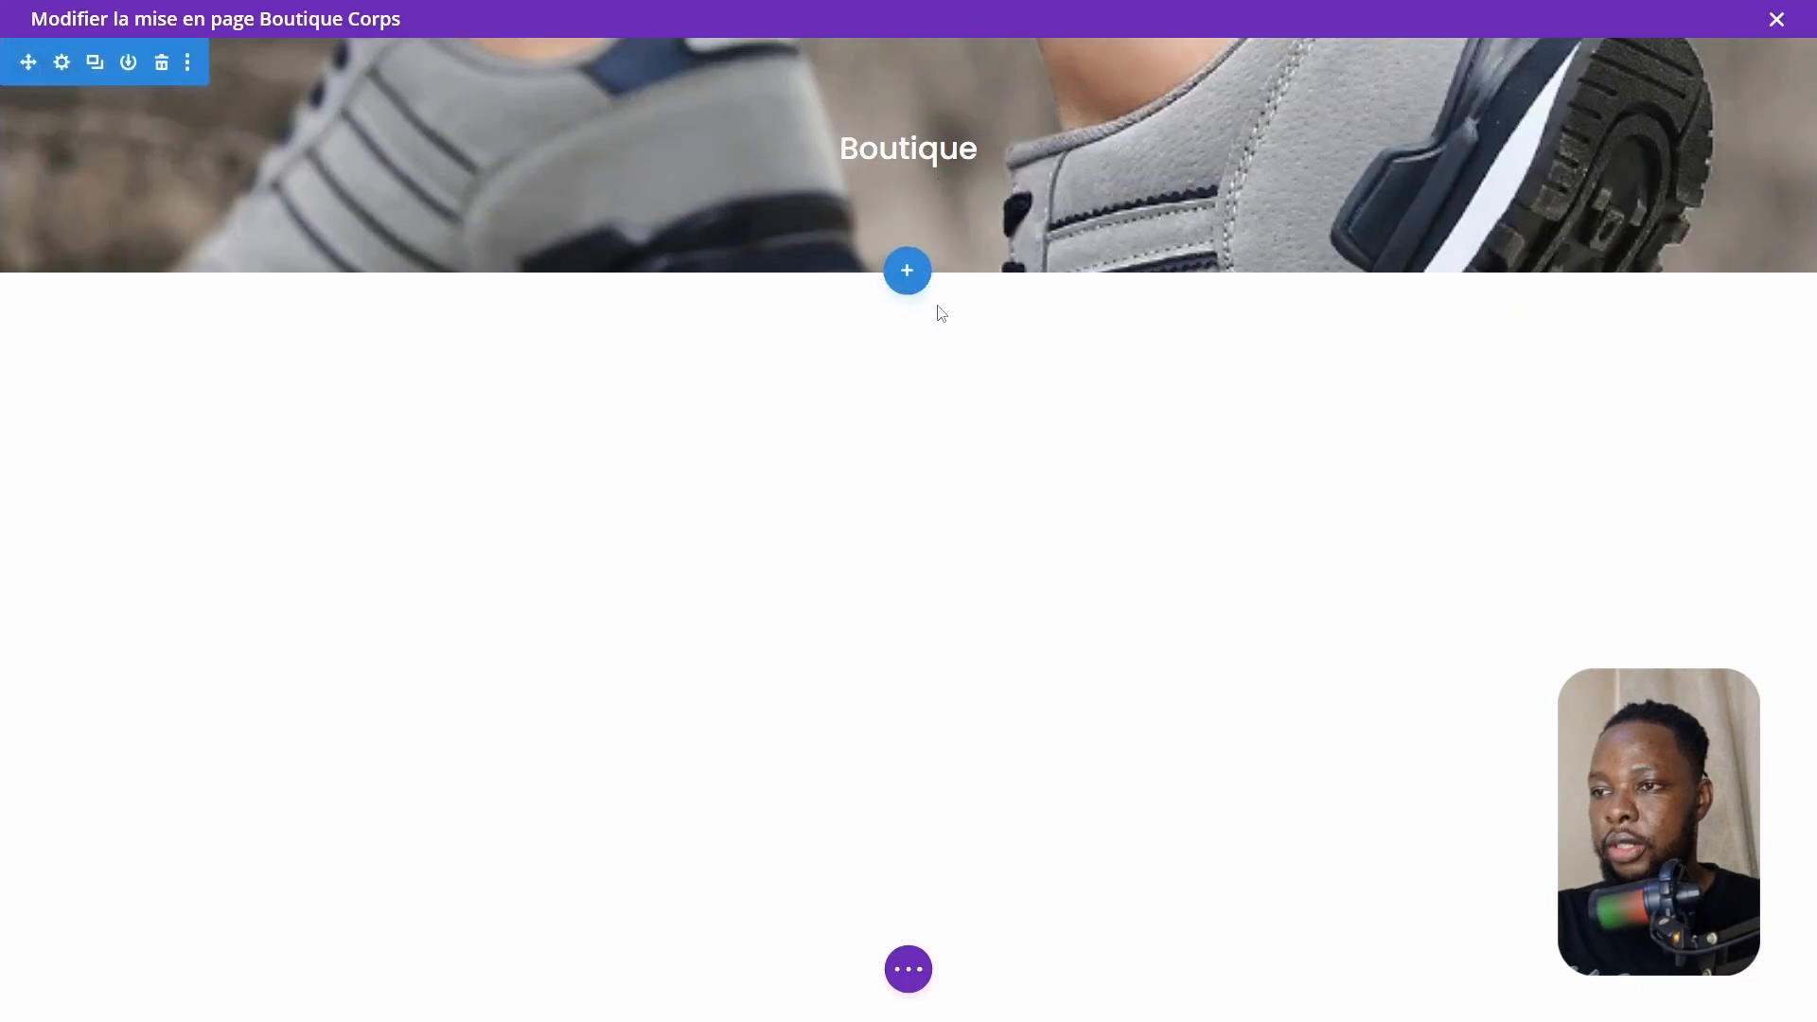
{"action": "left_click", "coordinate": [910, 277]}
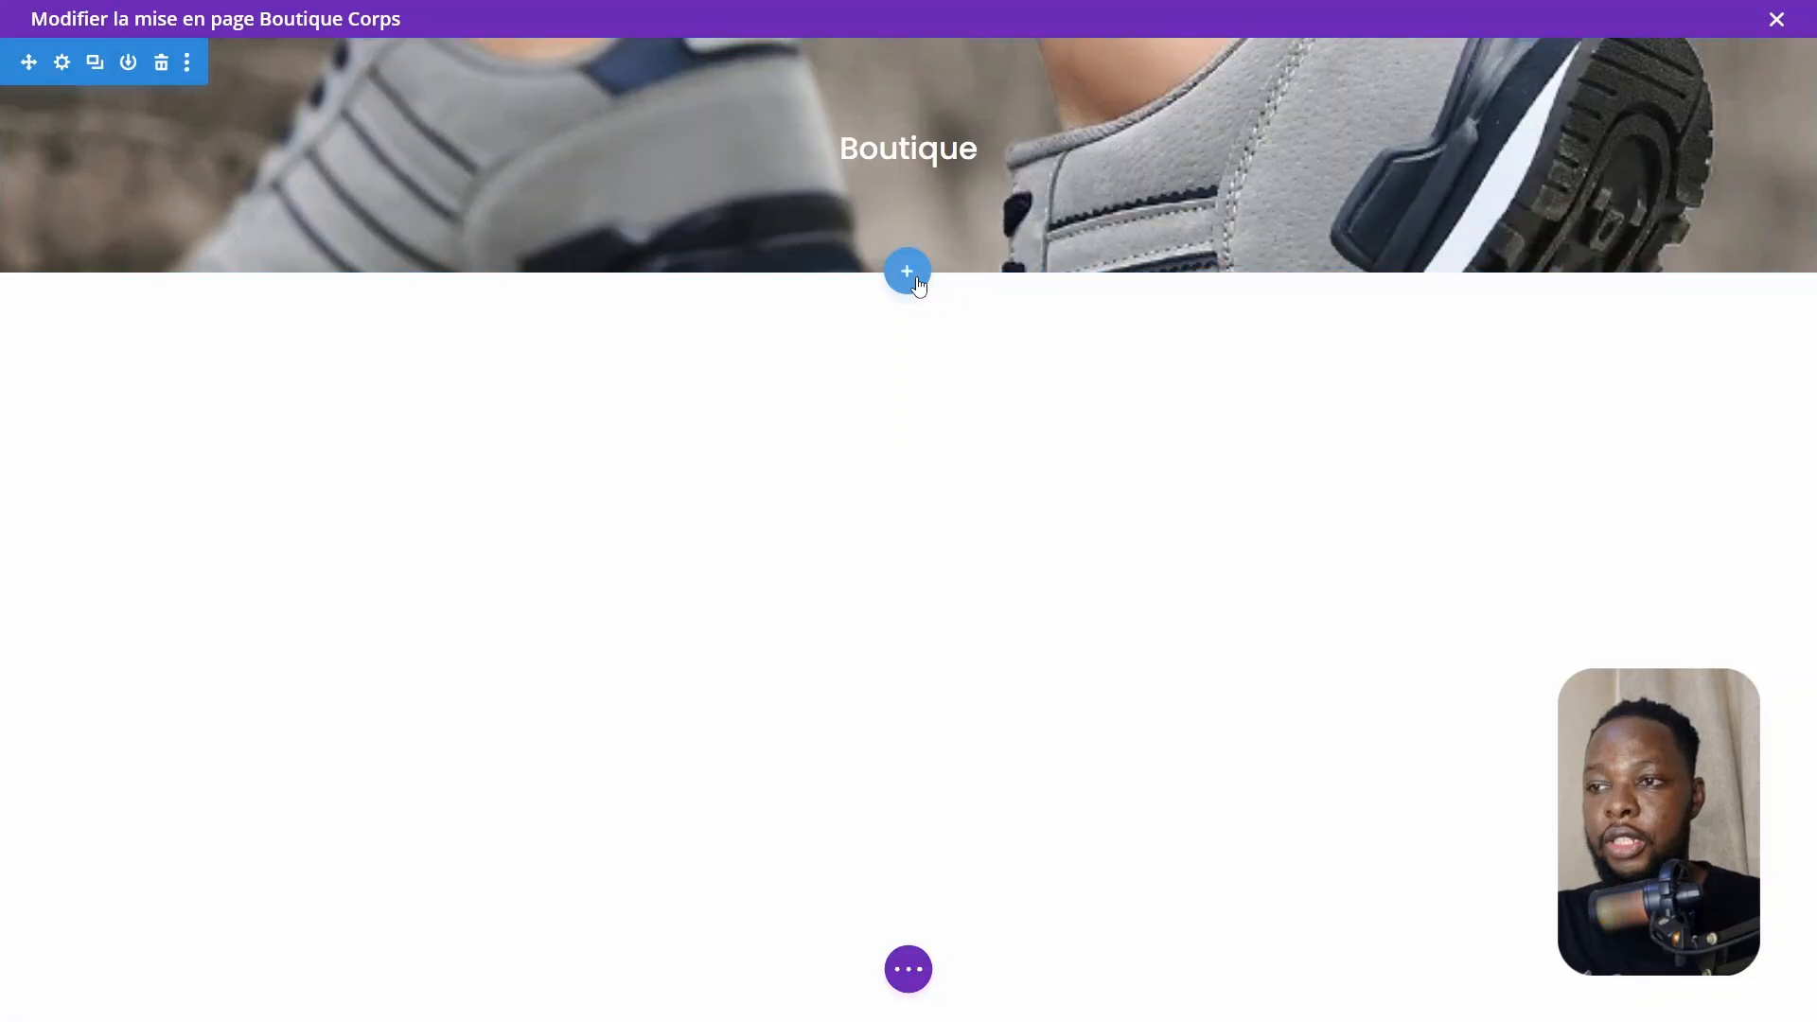
{"action": "left_click", "coordinate": [771, 461]}
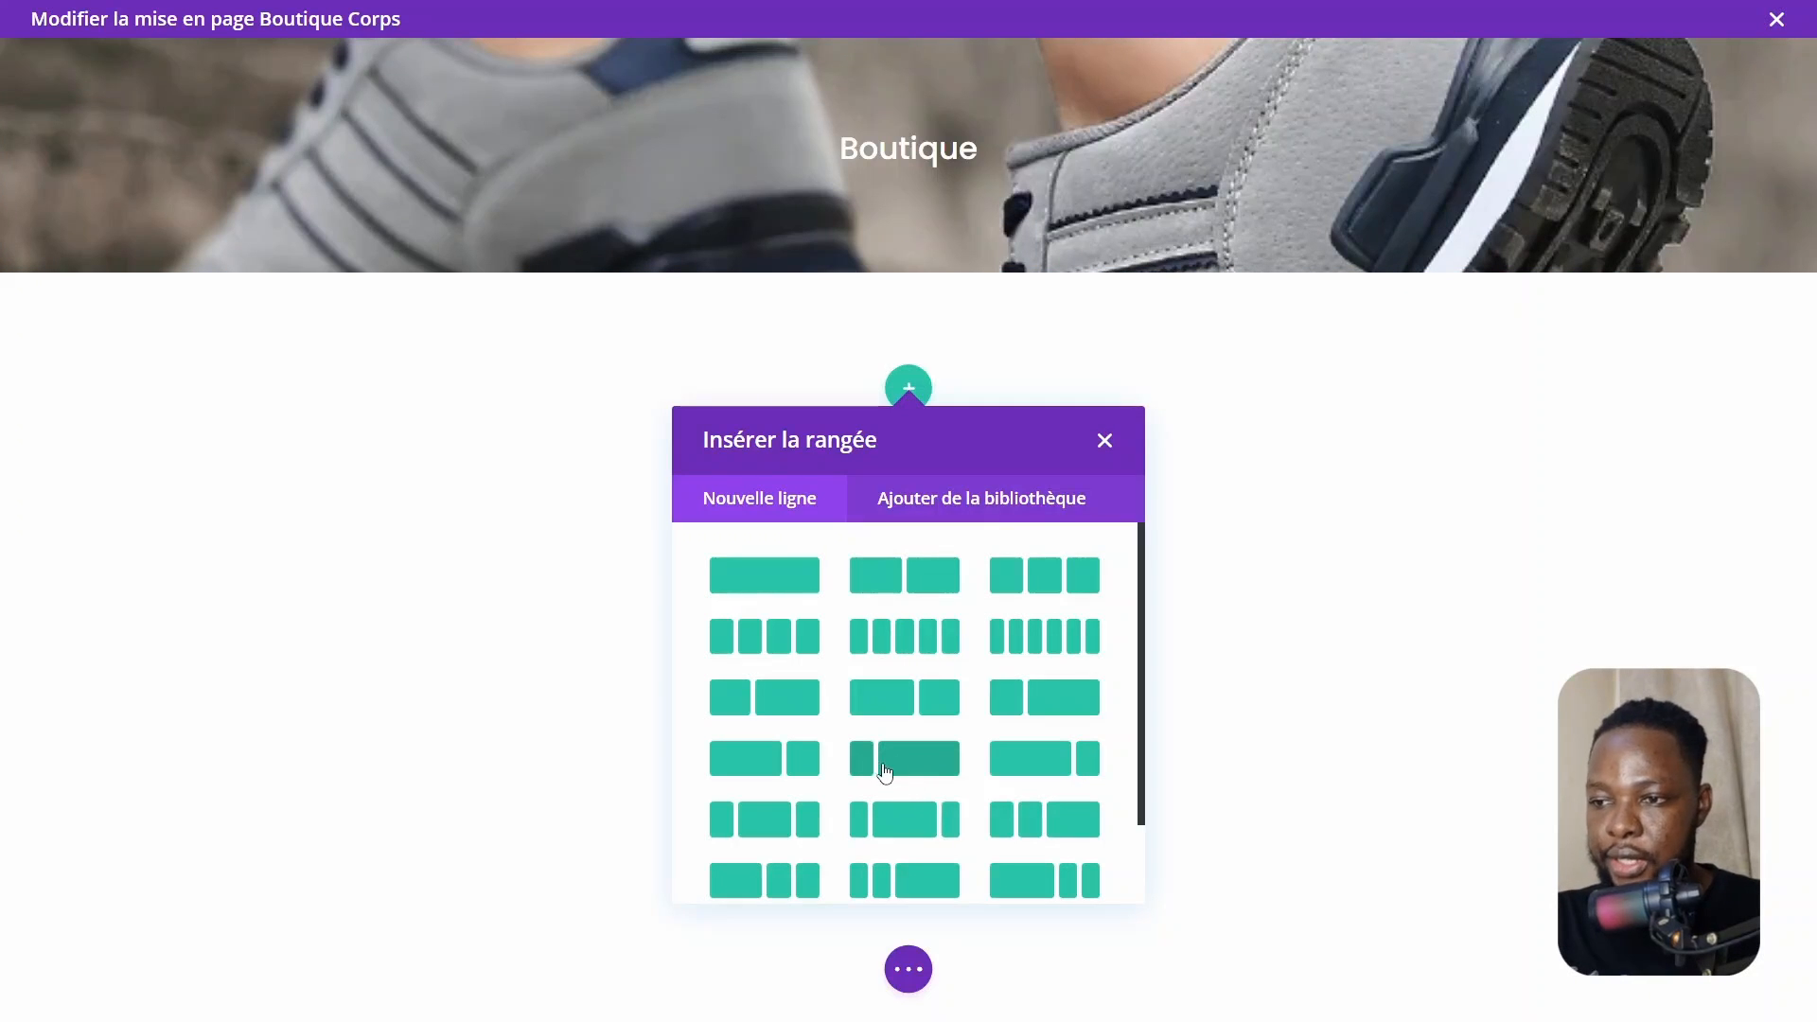
{"action": "left_click", "coordinate": [892, 770]}
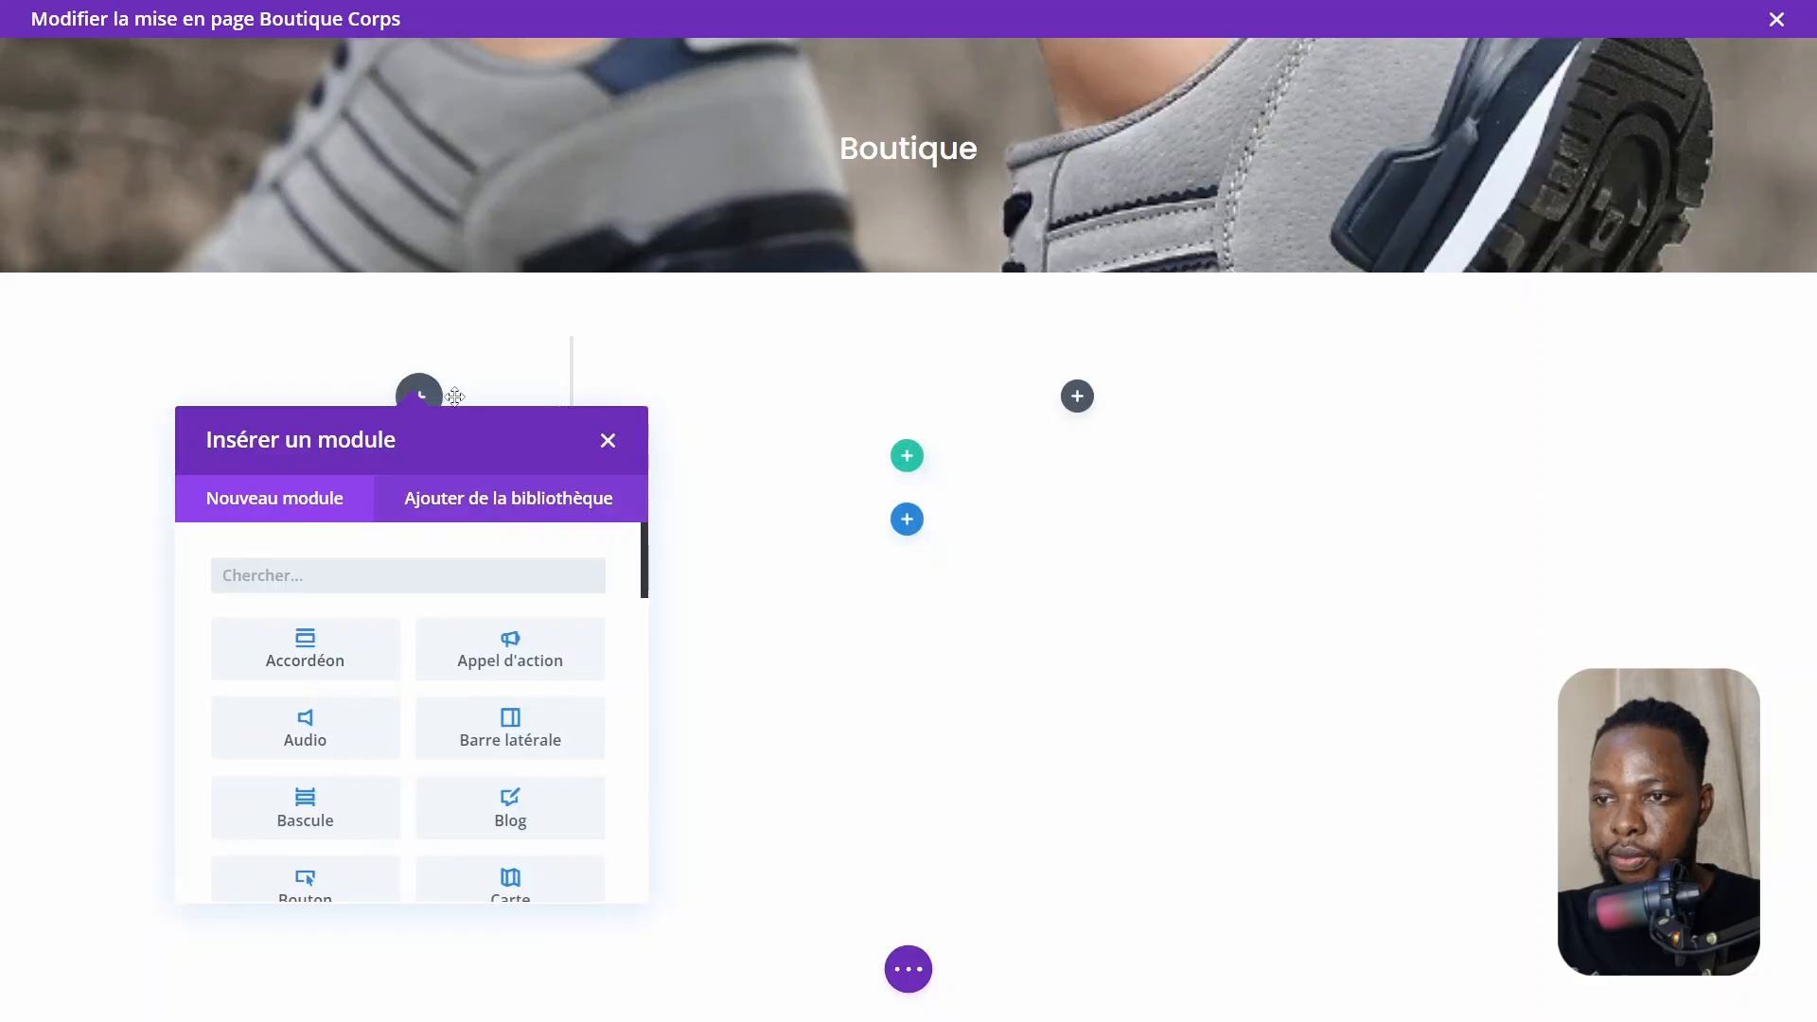
{"action": "scroll", "coordinate": [536, 706], "scroll_direction": "down", "scroll_amount": 1}
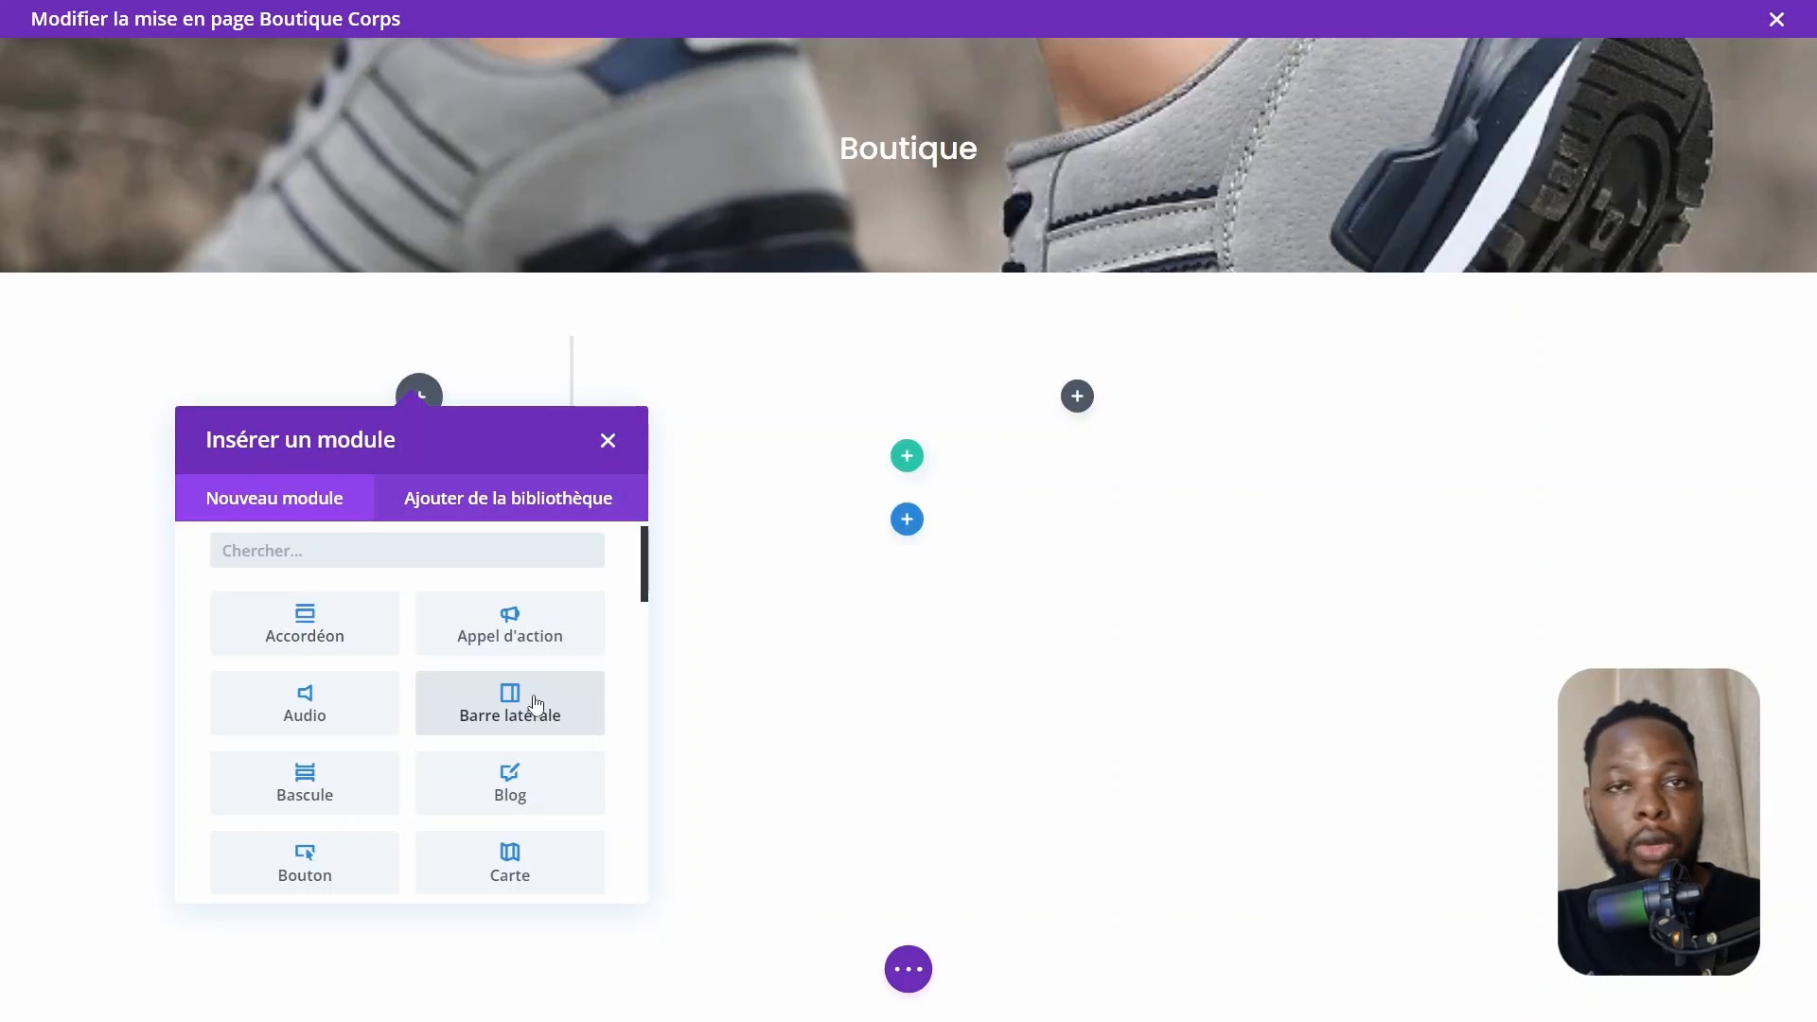
{"action": "left_click", "coordinate": [536, 706]}
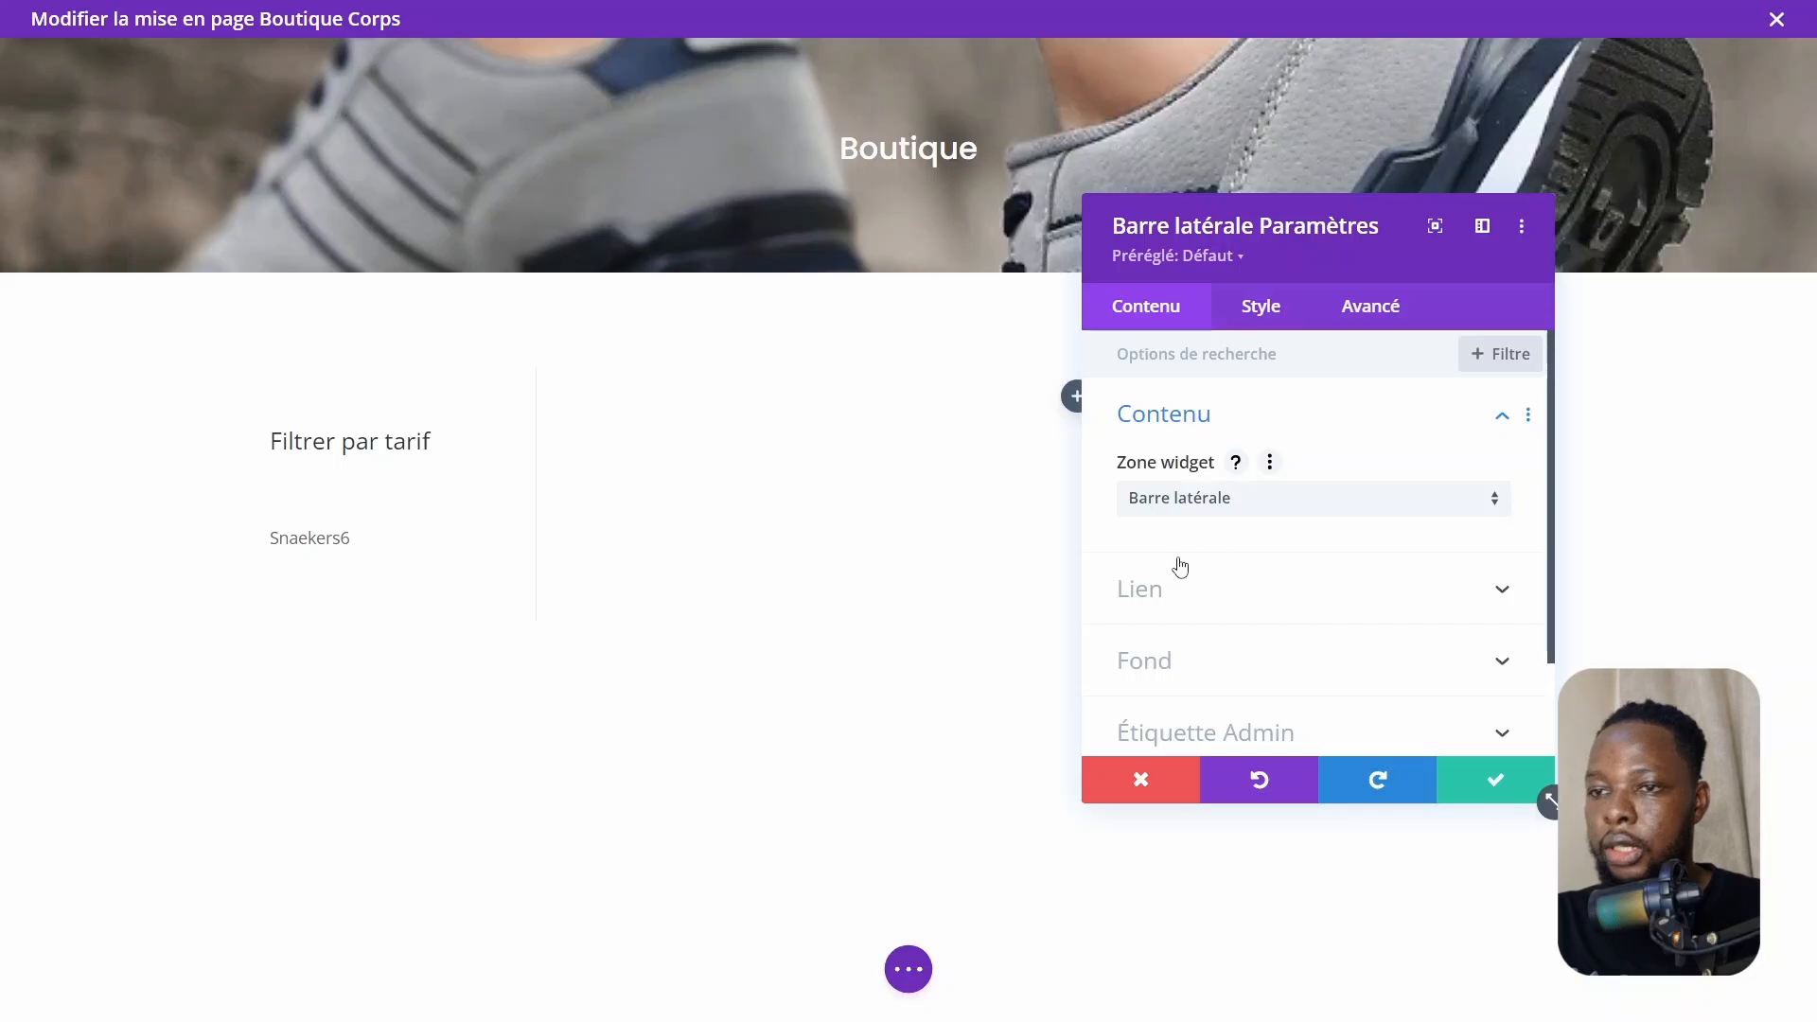
Set the sidebar's body text font to Poppins
{"action": "left_click", "coordinate": [277, 443]}
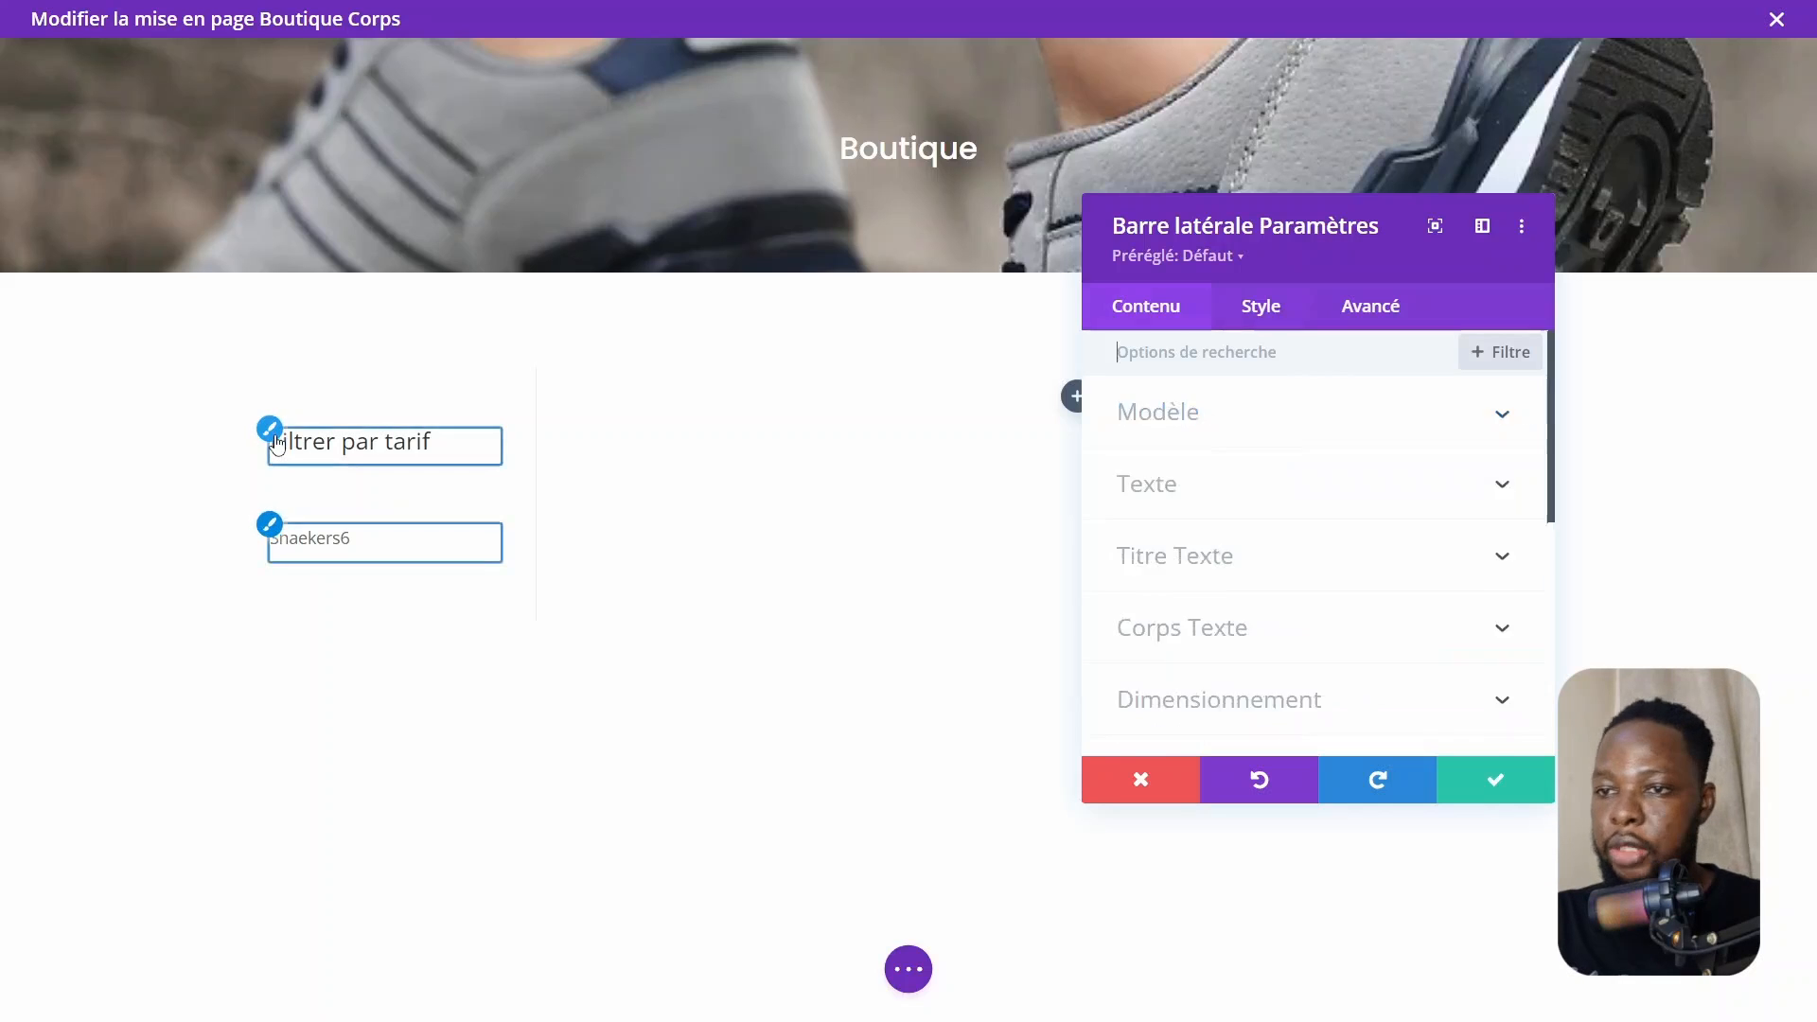
{"action": "left_click", "coordinate": [276, 443]}
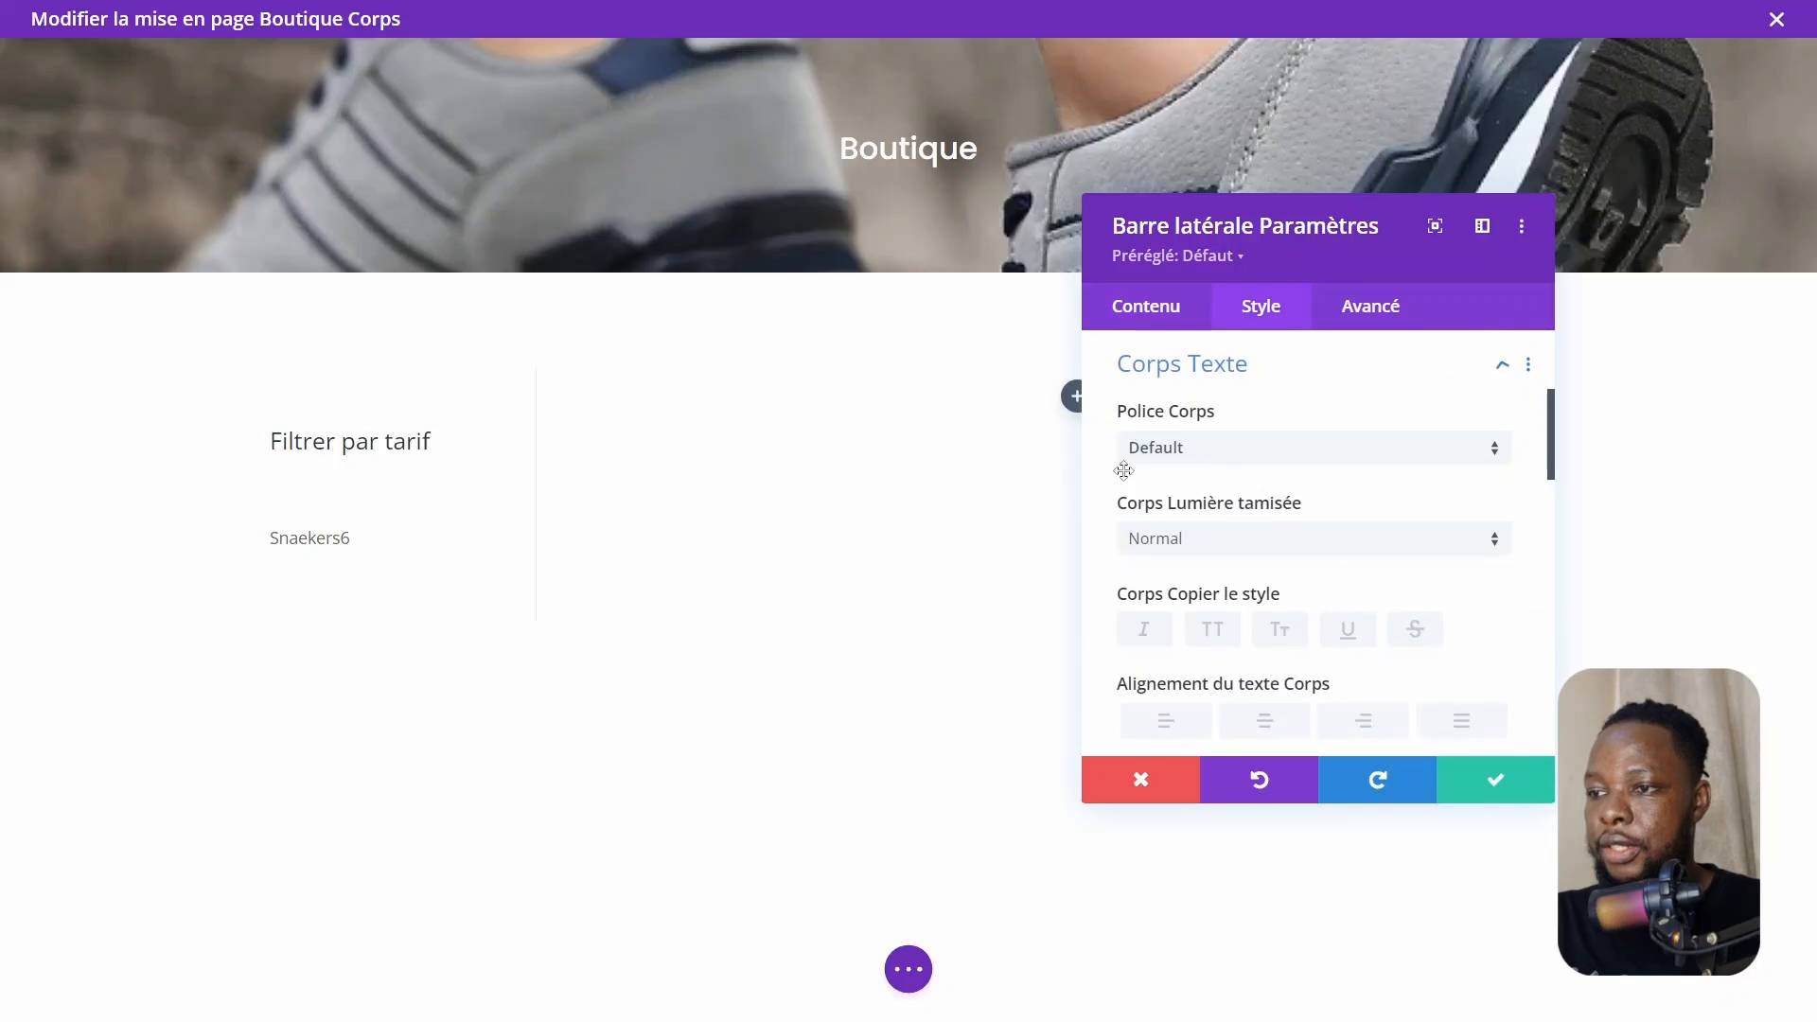
{"action": "left_click", "coordinate": [1233, 451]}
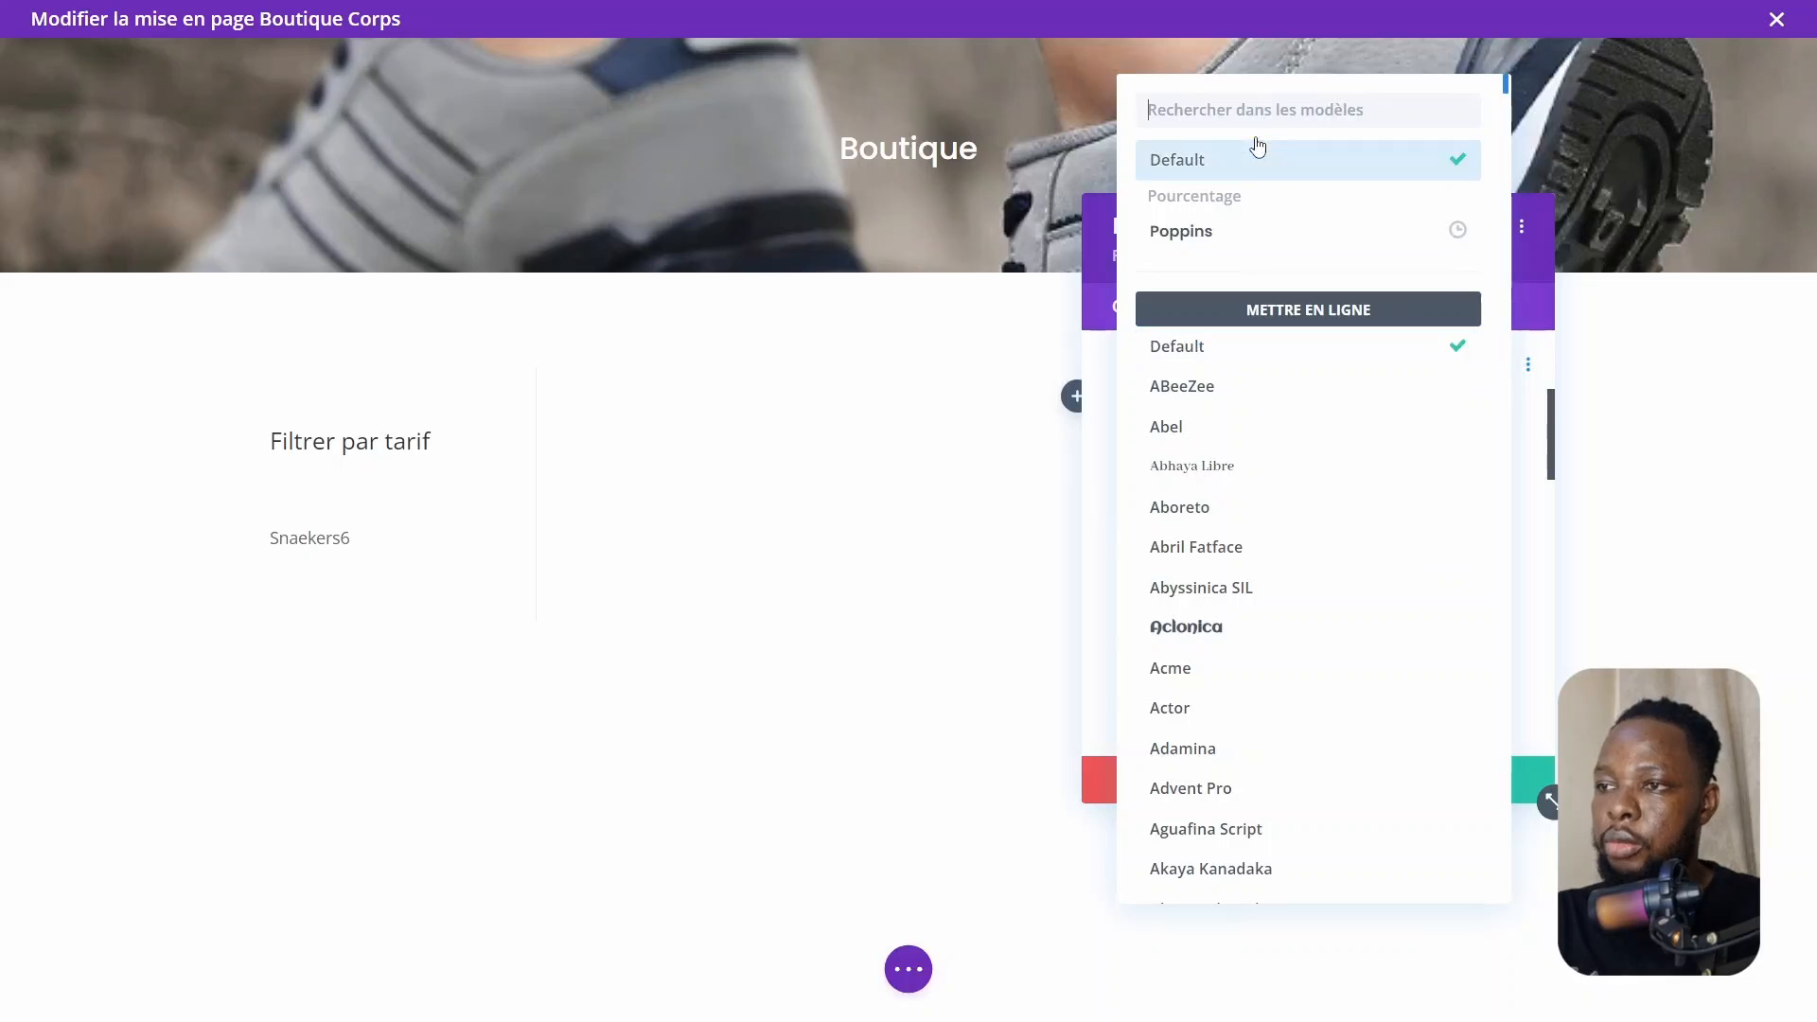
{"action": "type", "text": "popp"}
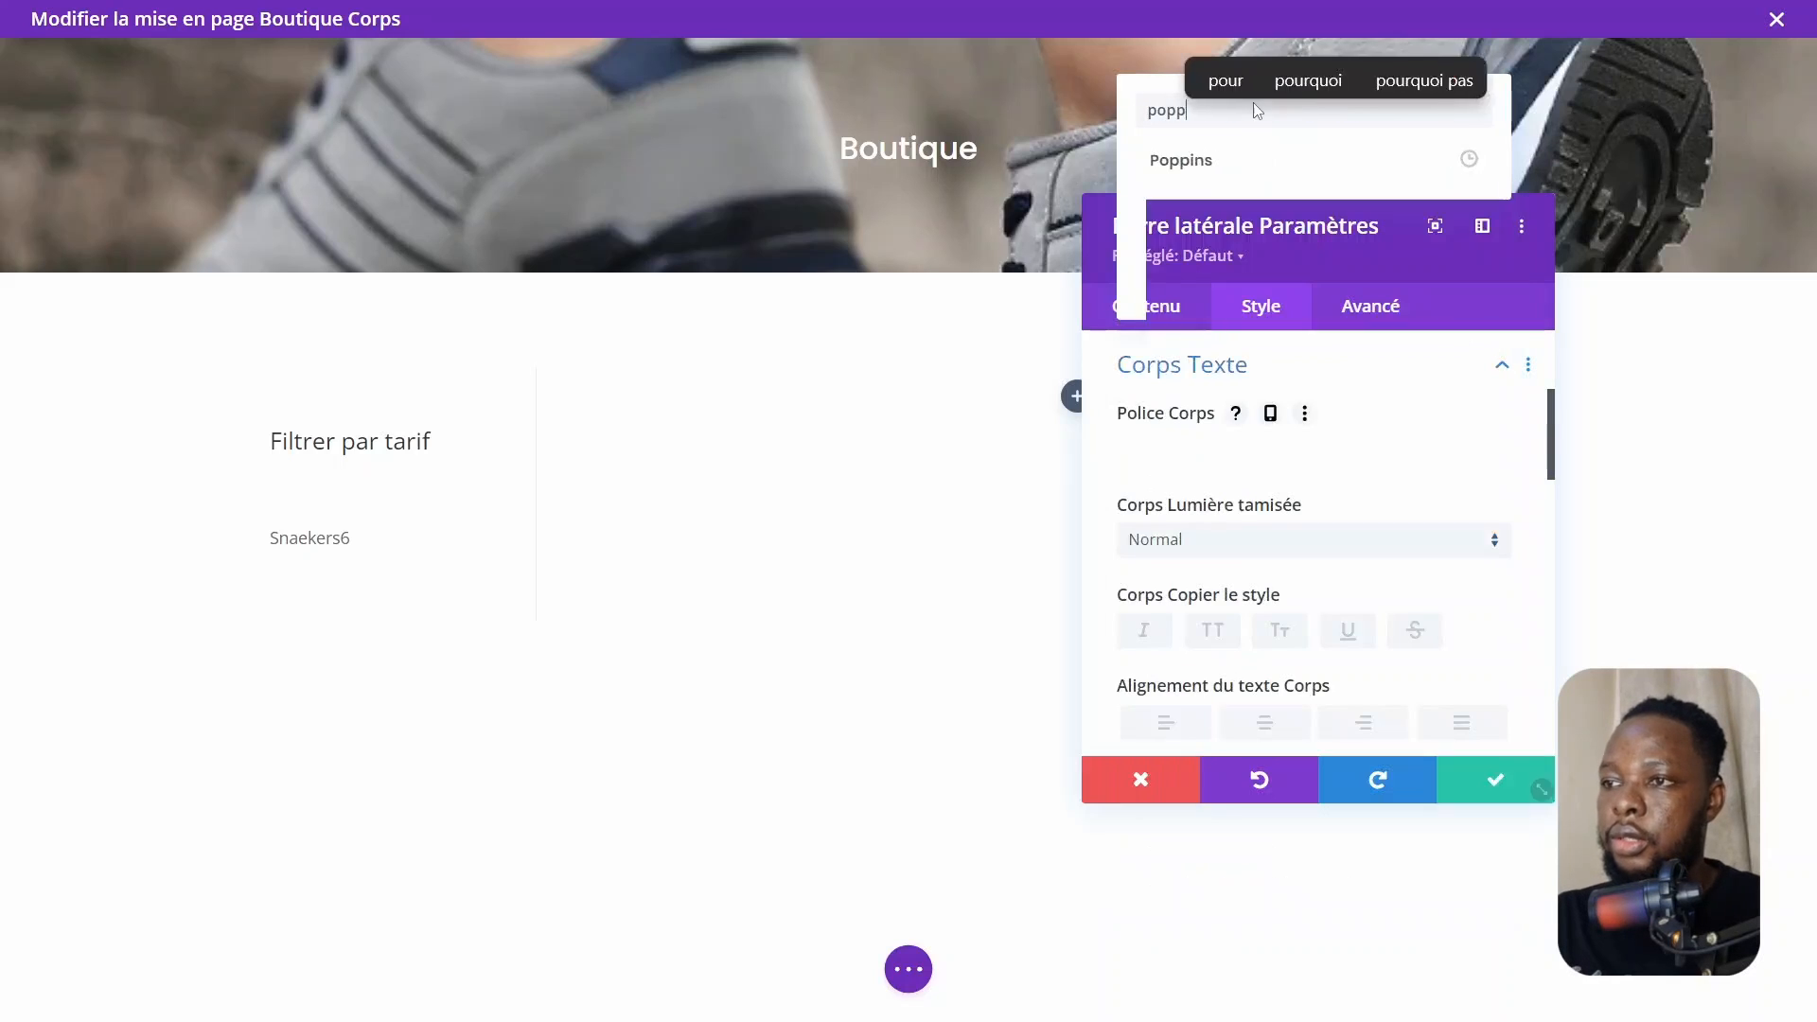
{"action": "left_click", "coordinate": [1205, 168]}
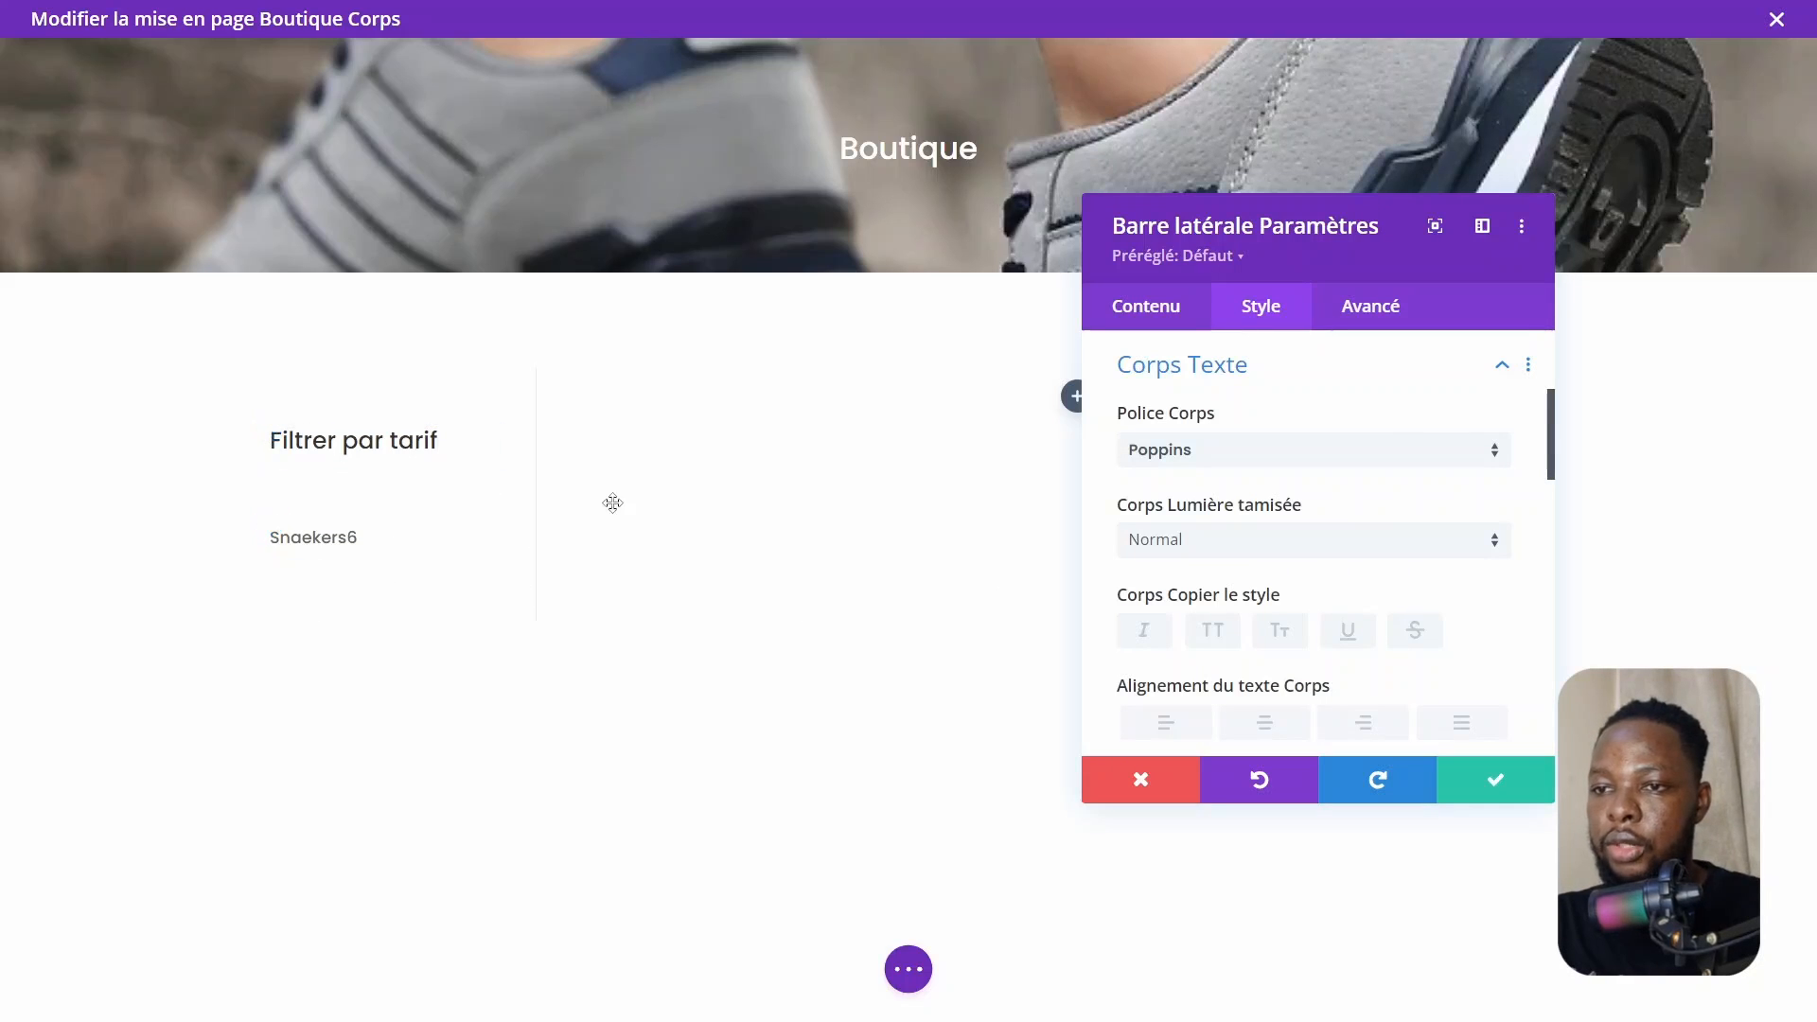
Set the sidebar's title text font to Poppins and save the module settings
{"action": "left_click", "coordinate": [1225, 375]}
{"action": "scroll", "coordinate": [1235, 562], "scroll_direction": "up", "scroll_amount": 3}
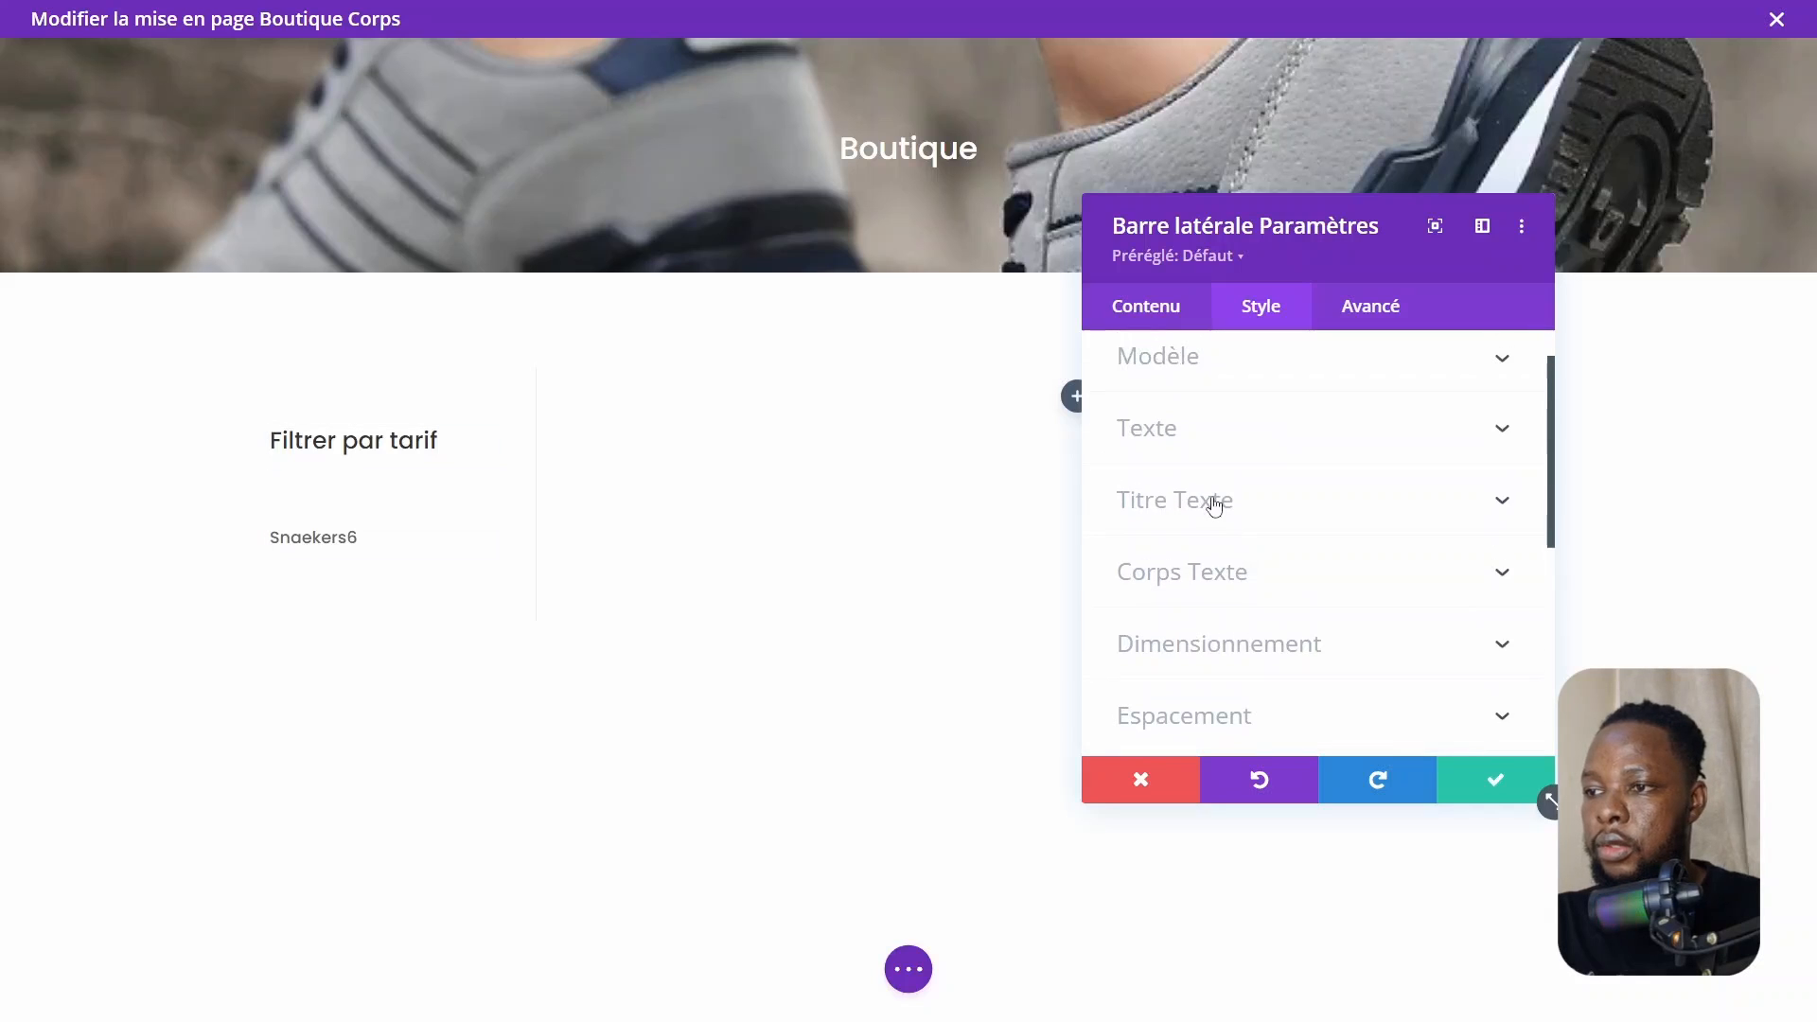
{"action": "left_click", "coordinate": [1214, 507]}
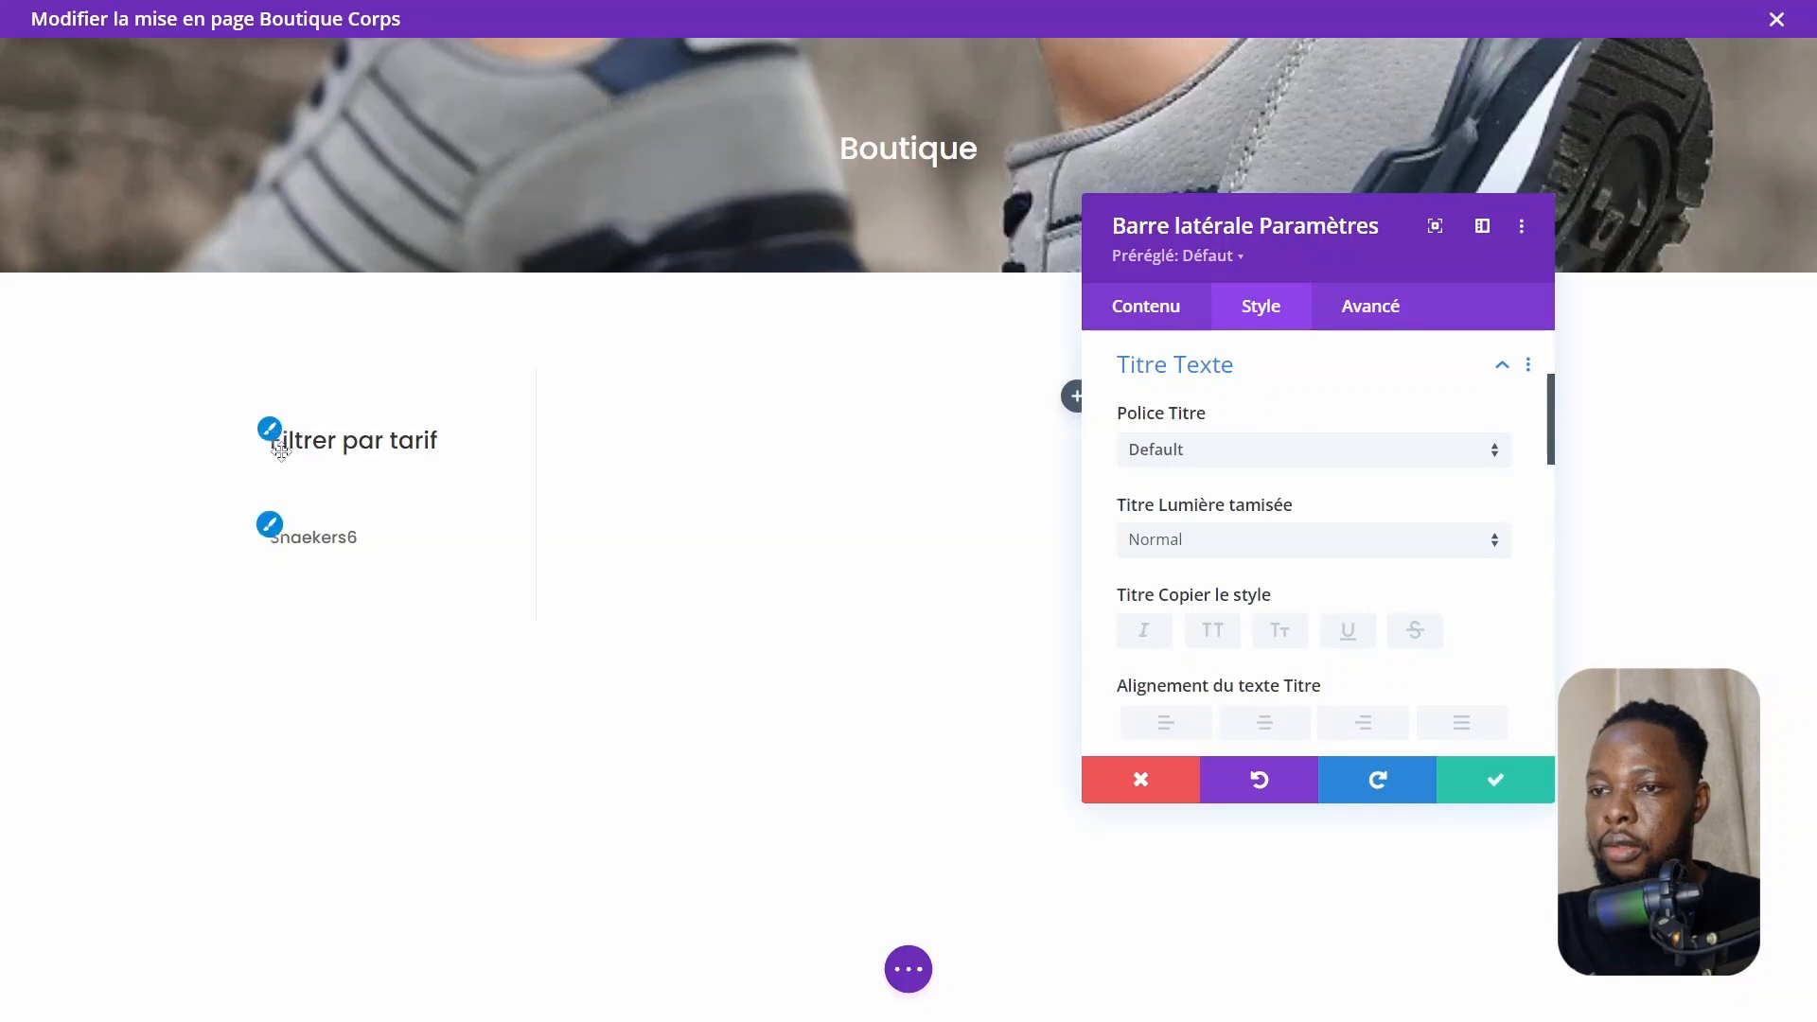
{"action": "left_click", "coordinate": [1212, 452]}
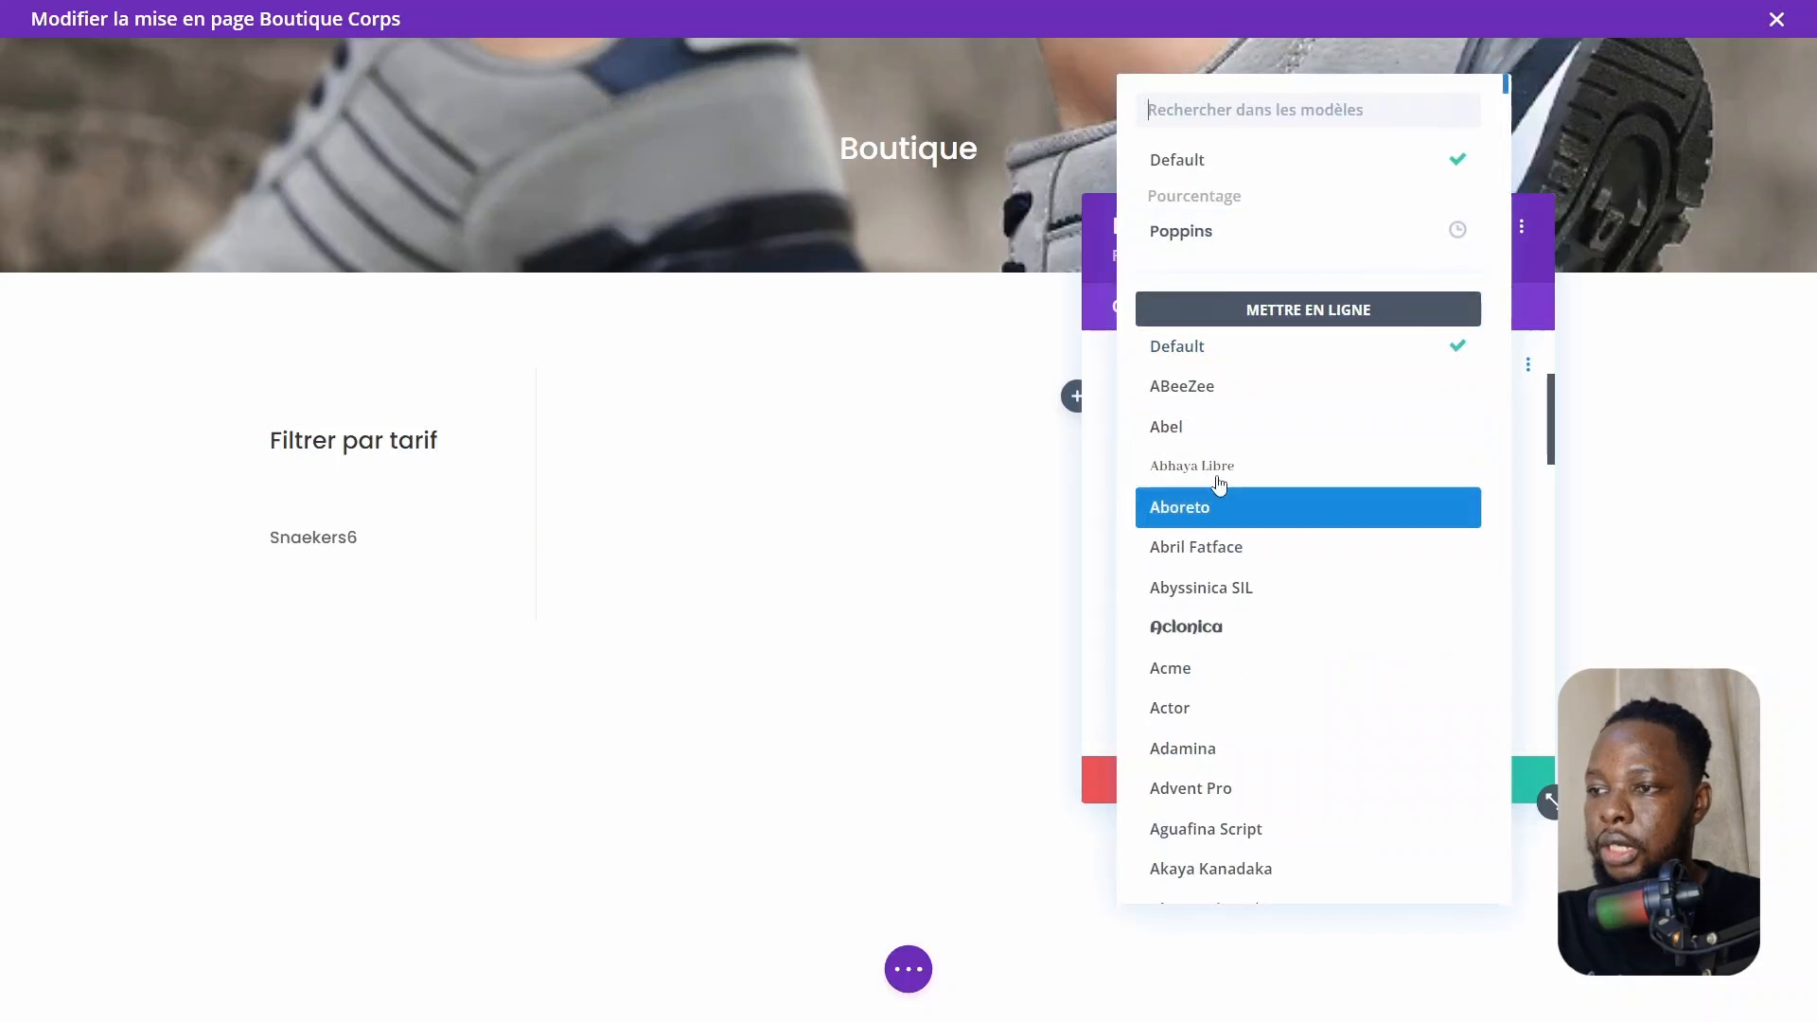
{"action": "left_click", "coordinate": [1211, 236]}
{"action": "scroll", "coordinate": [1254, 689], "scroll_direction": "down", "scroll_amount": 7}
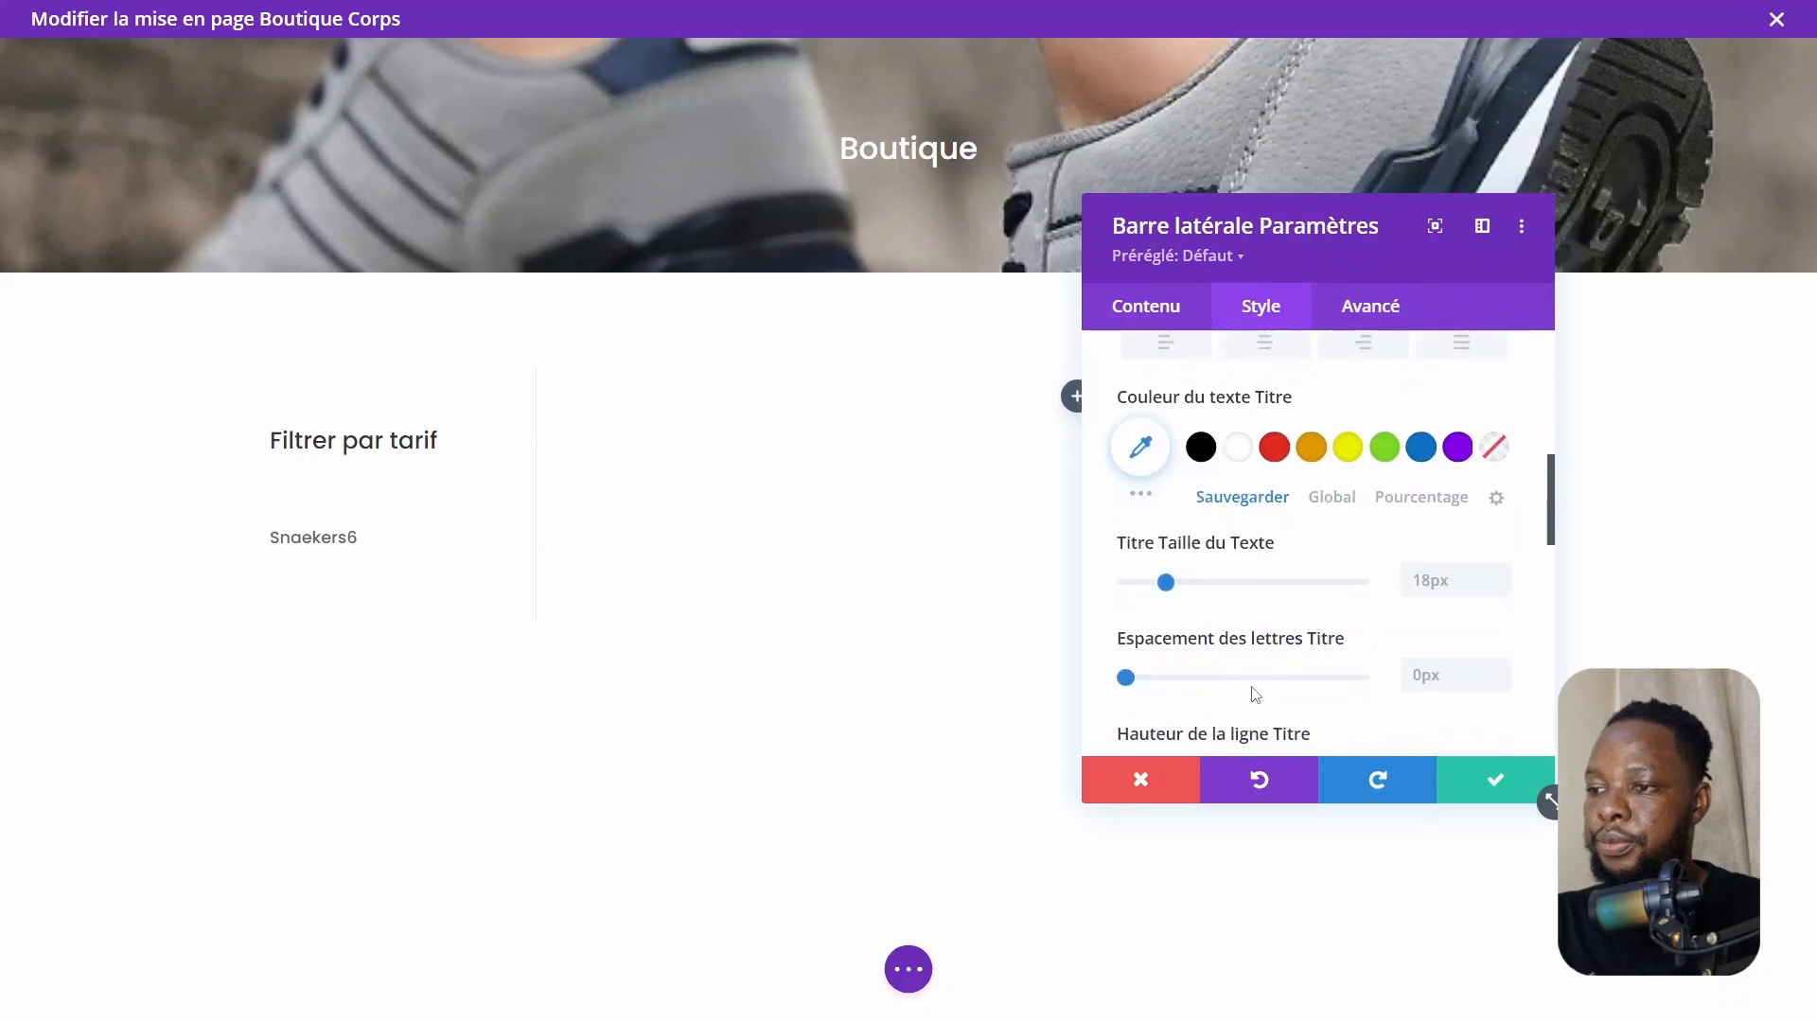
{"action": "left_click", "coordinate": [1495, 793]}
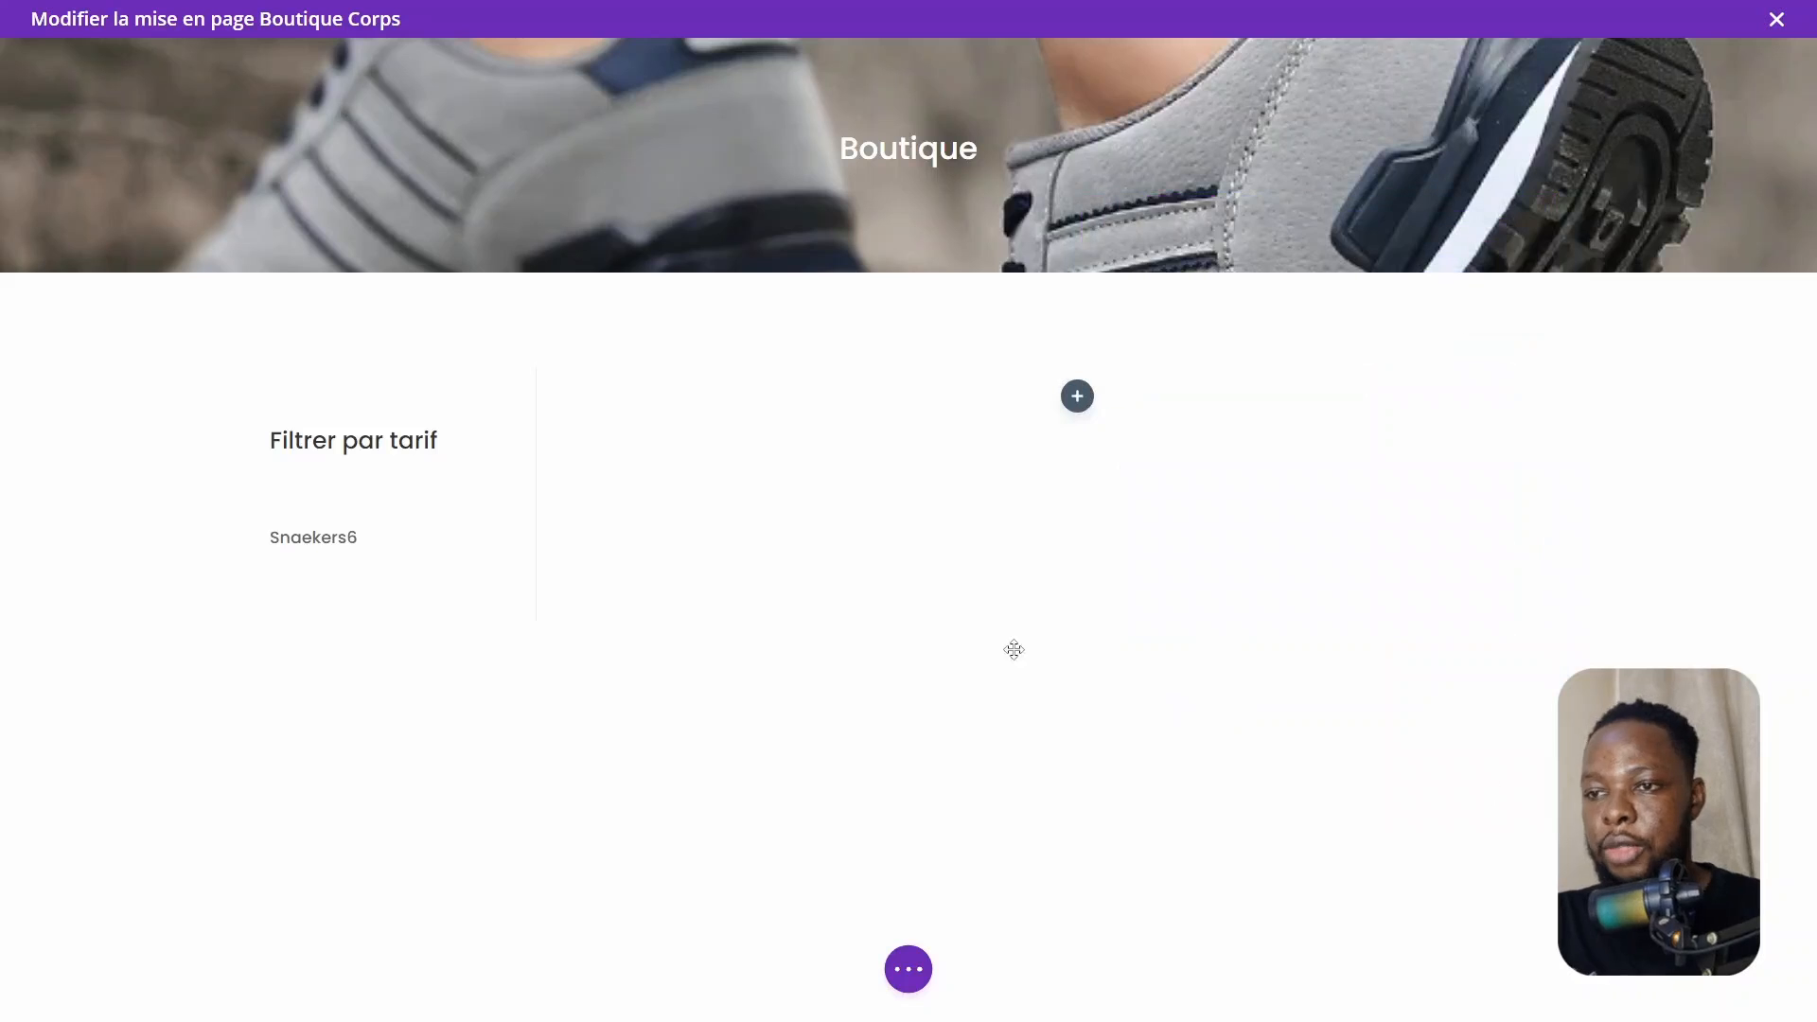
Reopen the Sidebar module and set its inner padding to 10px on all sides
{"action": "left_click", "coordinate": [360, 428]}
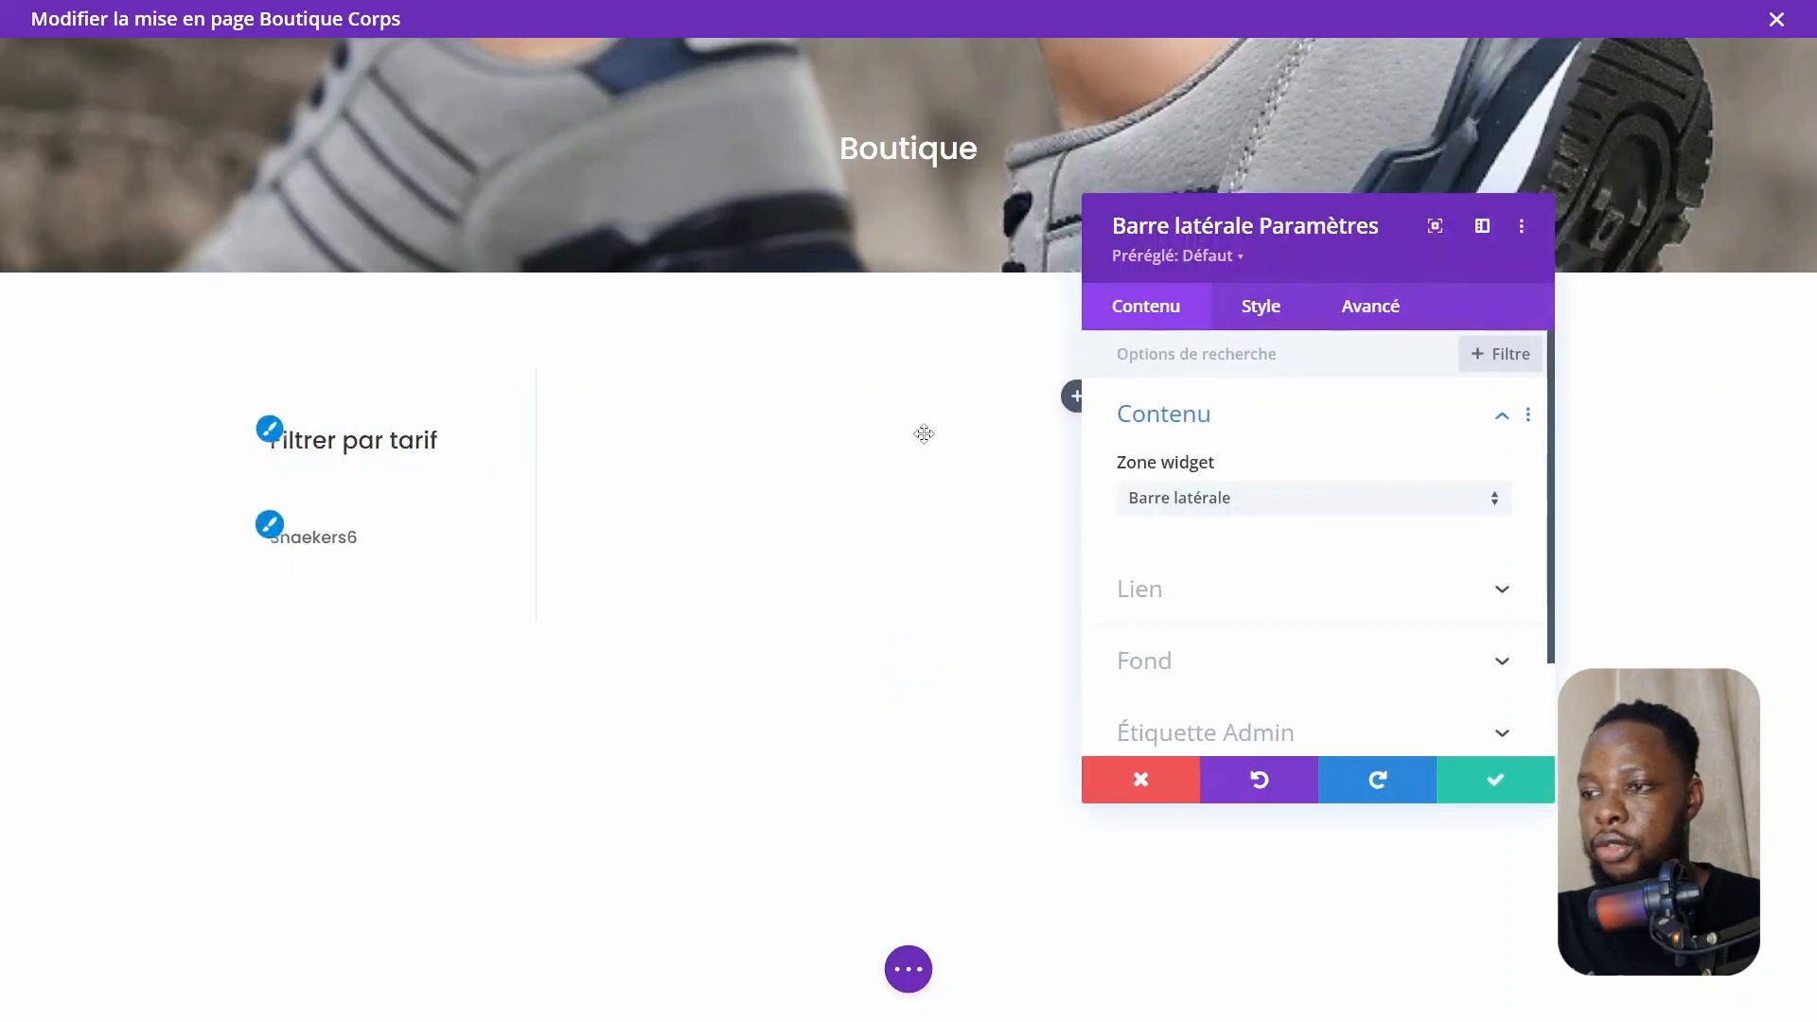
{"action": "left_click", "coordinate": [1265, 306]}
{"action": "scroll", "coordinate": [1165, 587], "scroll_direction": "down", "scroll_amount": 5}
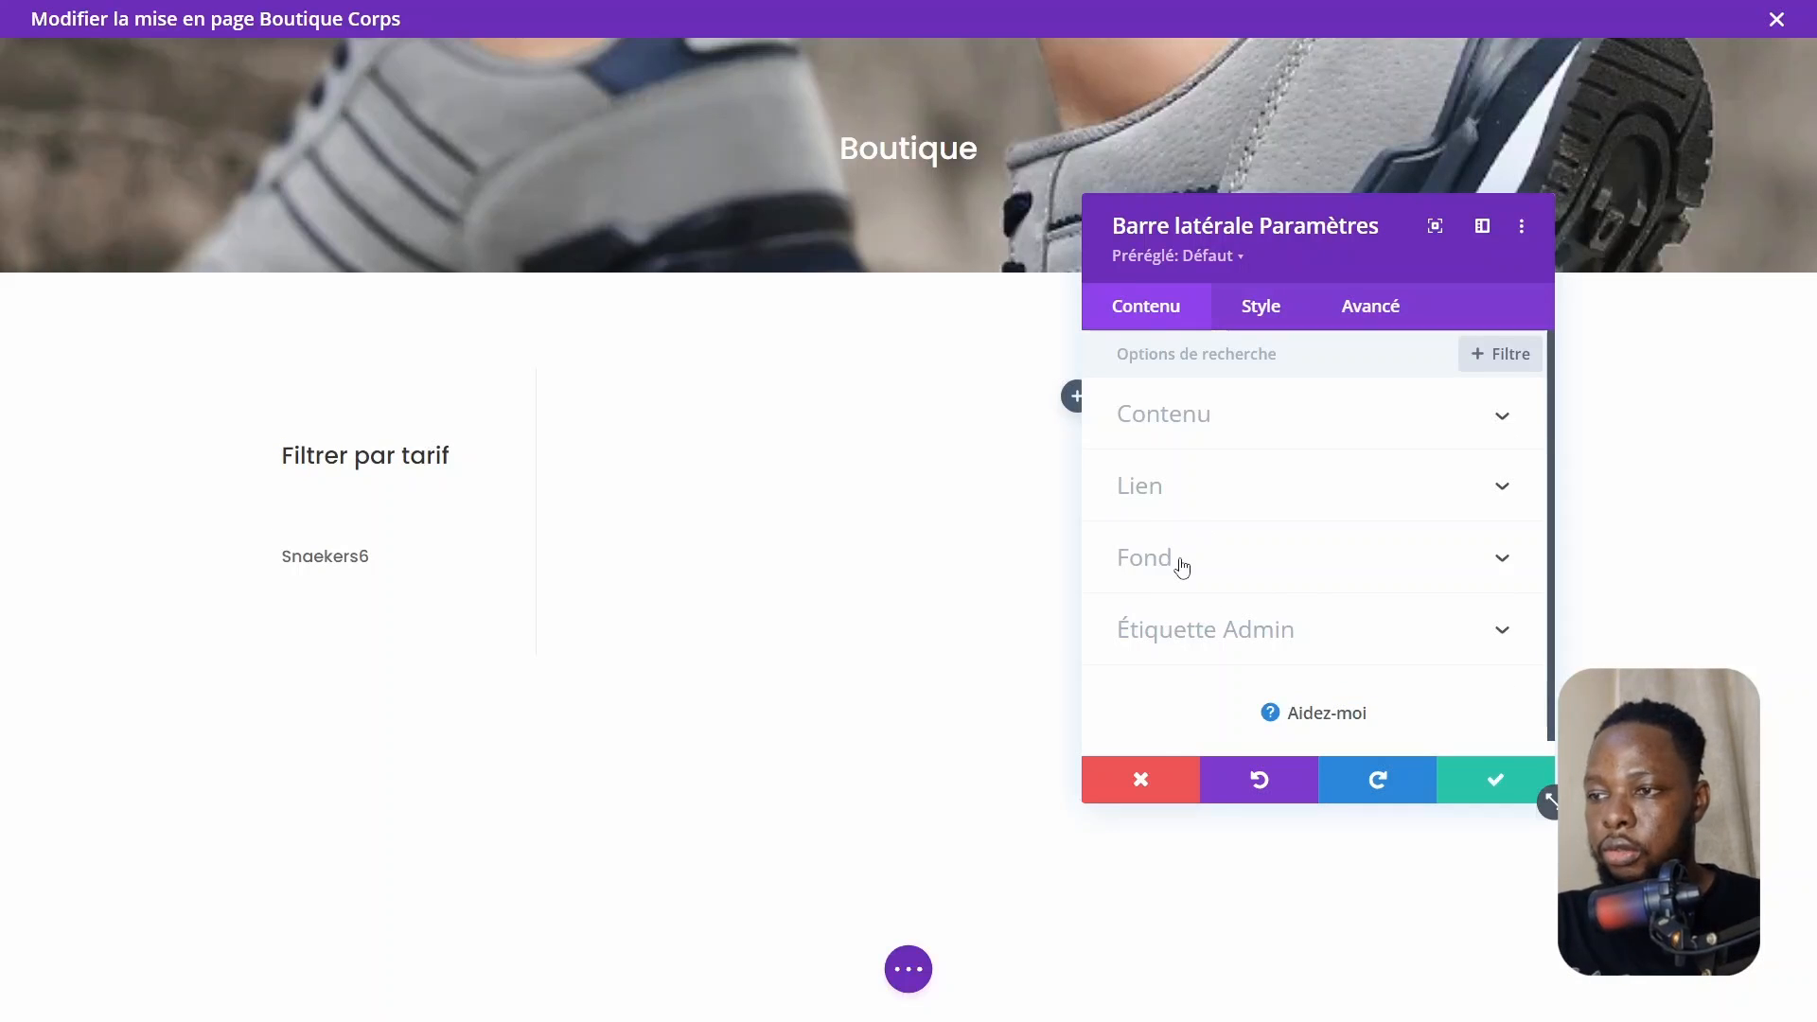
{"action": "left_click", "coordinate": [1176, 562]}
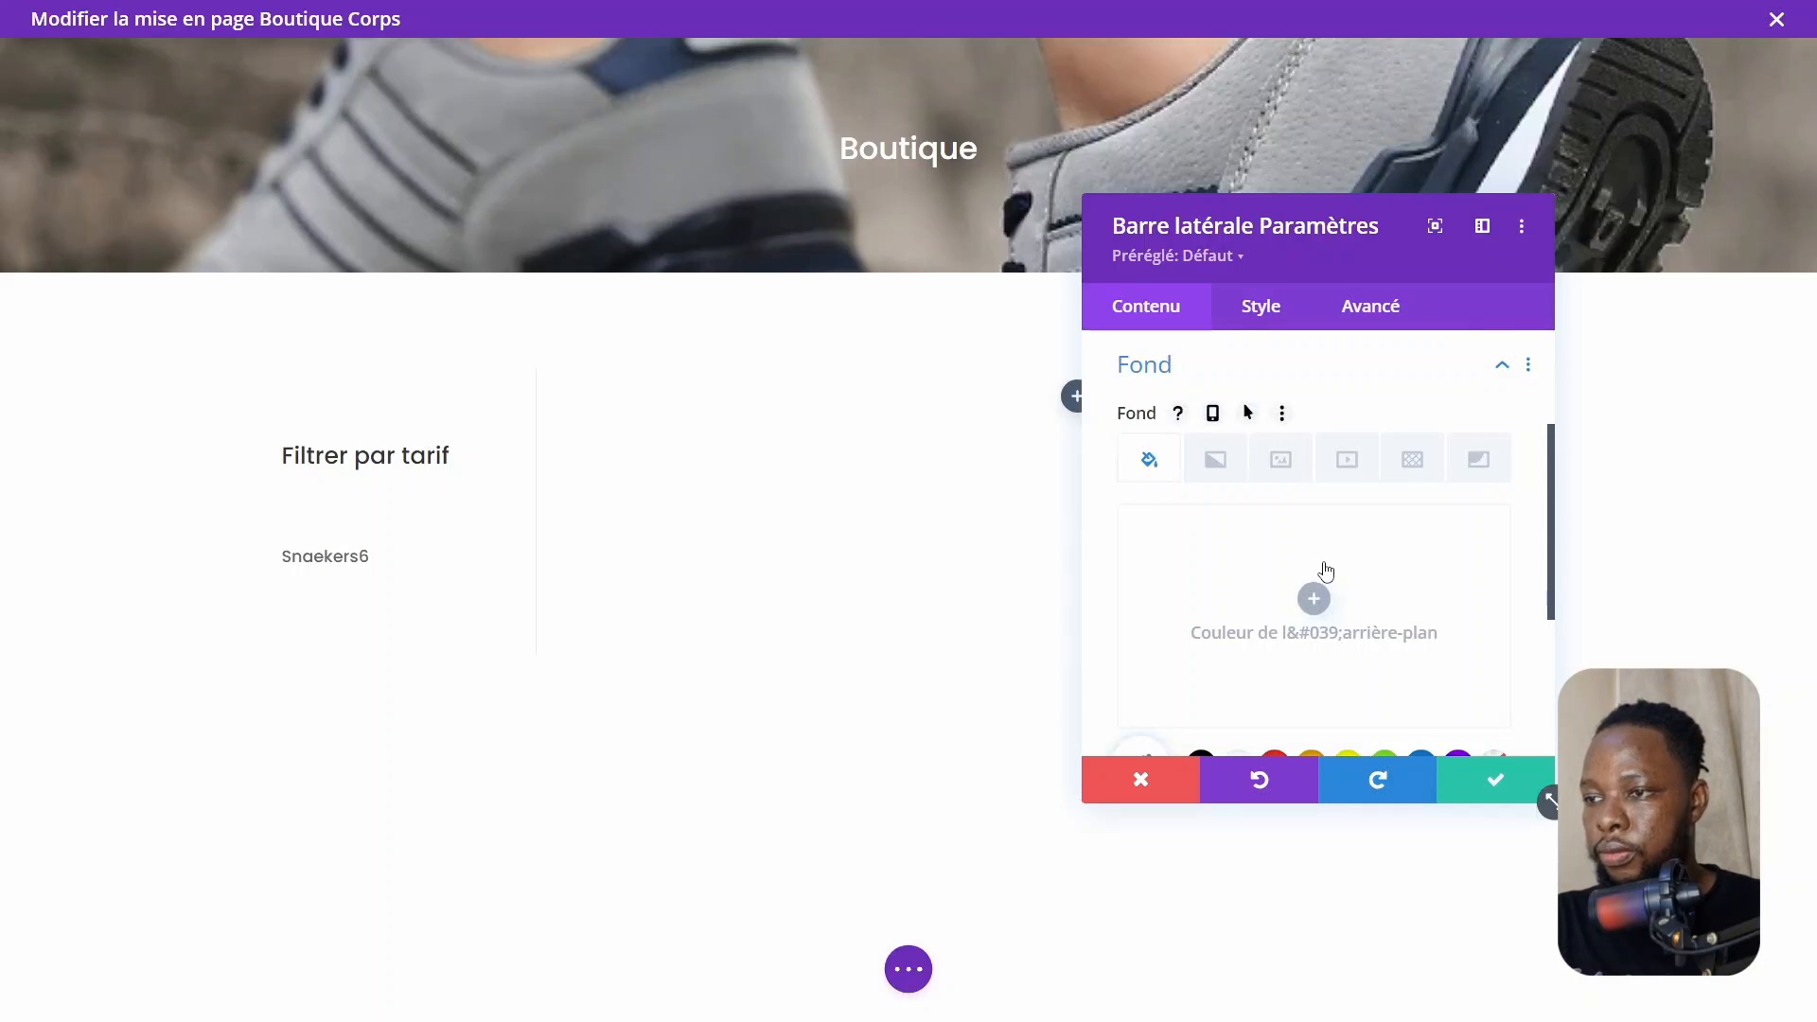
Give the sidebar a near-black background color of #0a0000
{"action": "left_click", "coordinate": [1326, 571]}
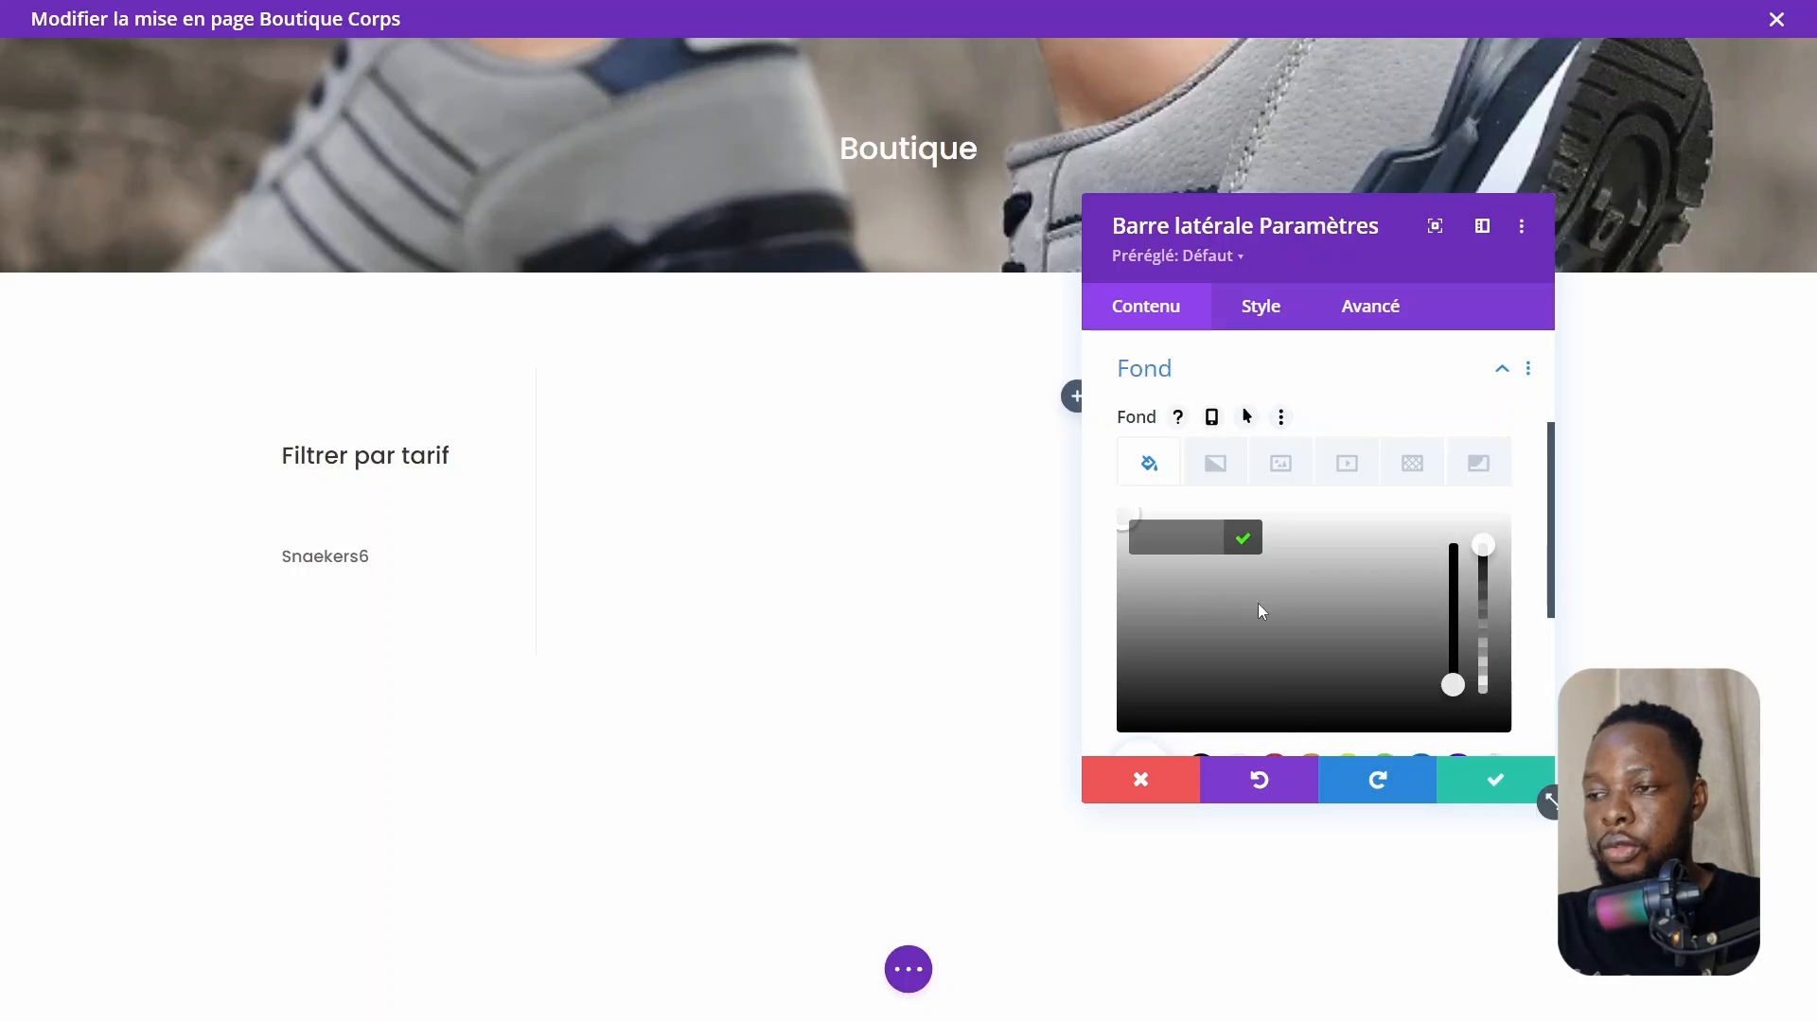
{"action": "left_click", "coordinate": [1429, 511]}
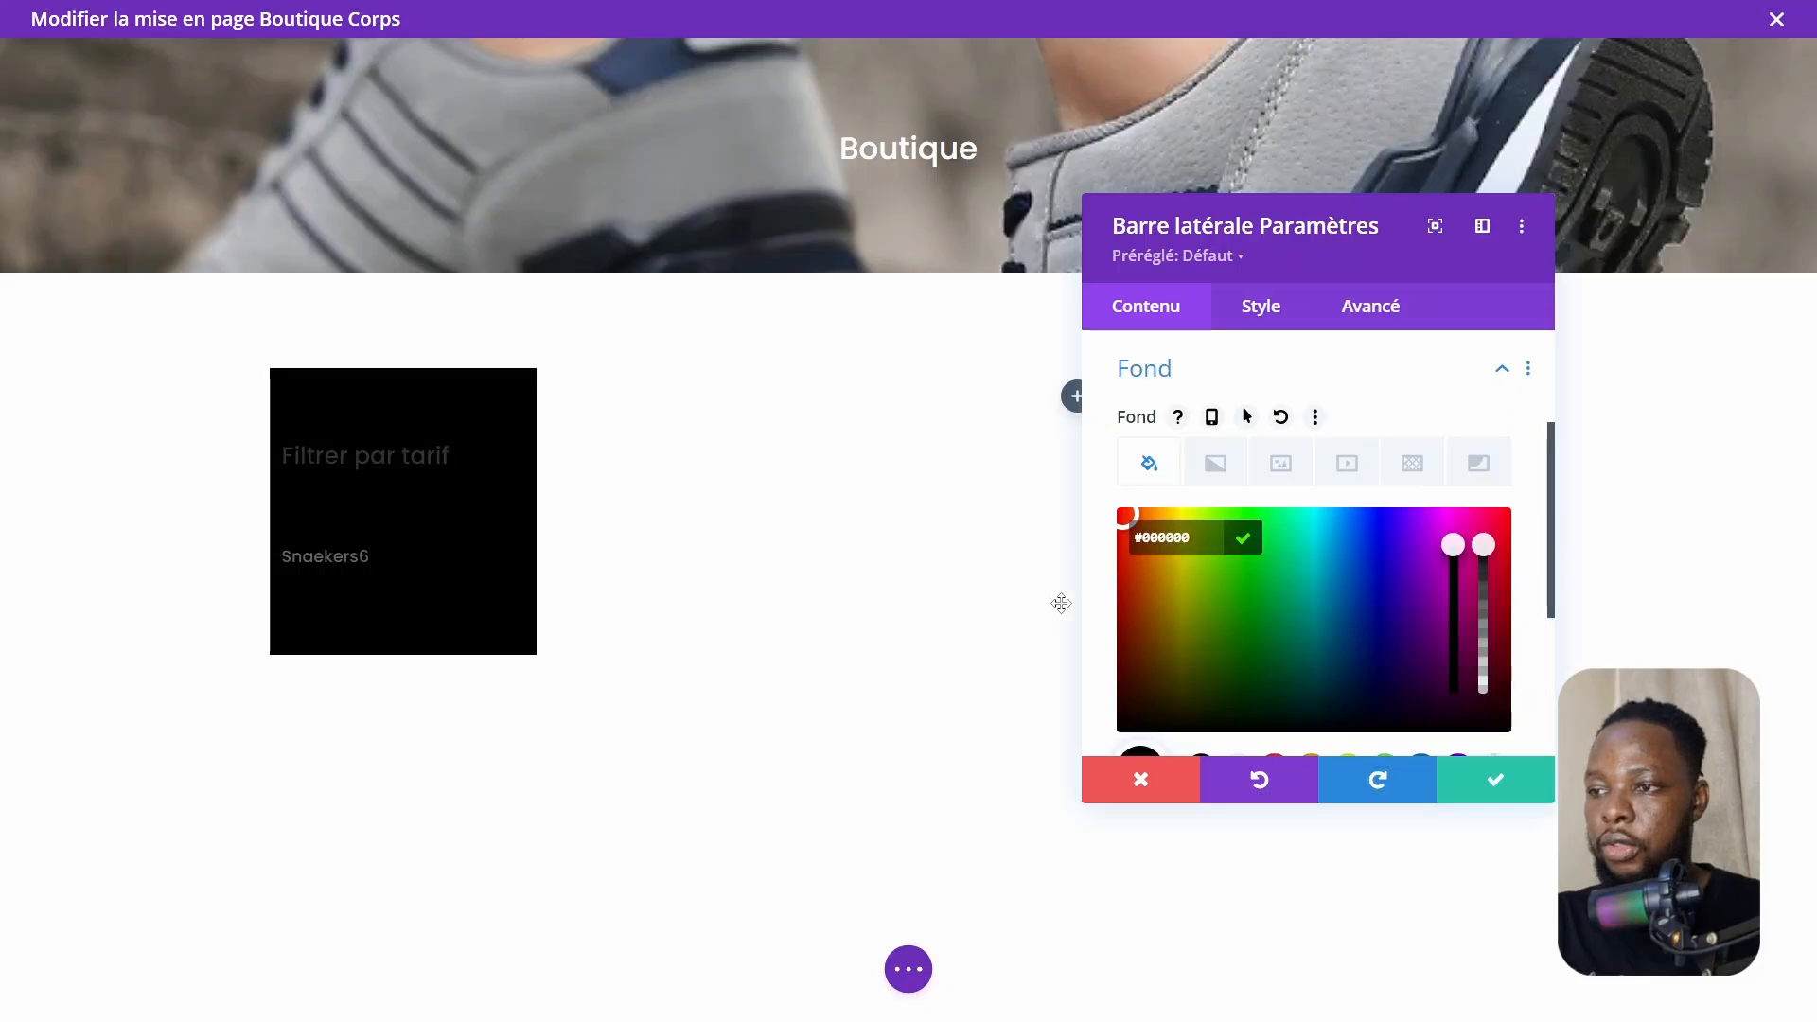
{"action": "mouse_move", "coordinate": [1119, 702]}
{"action": "left_mouse_down"}
{"action": "mouse_move", "coordinate": [1136, 714]}
{"action": "mouse_move", "coordinate": [1110, 736]}
{"action": "left_mouse_up"}
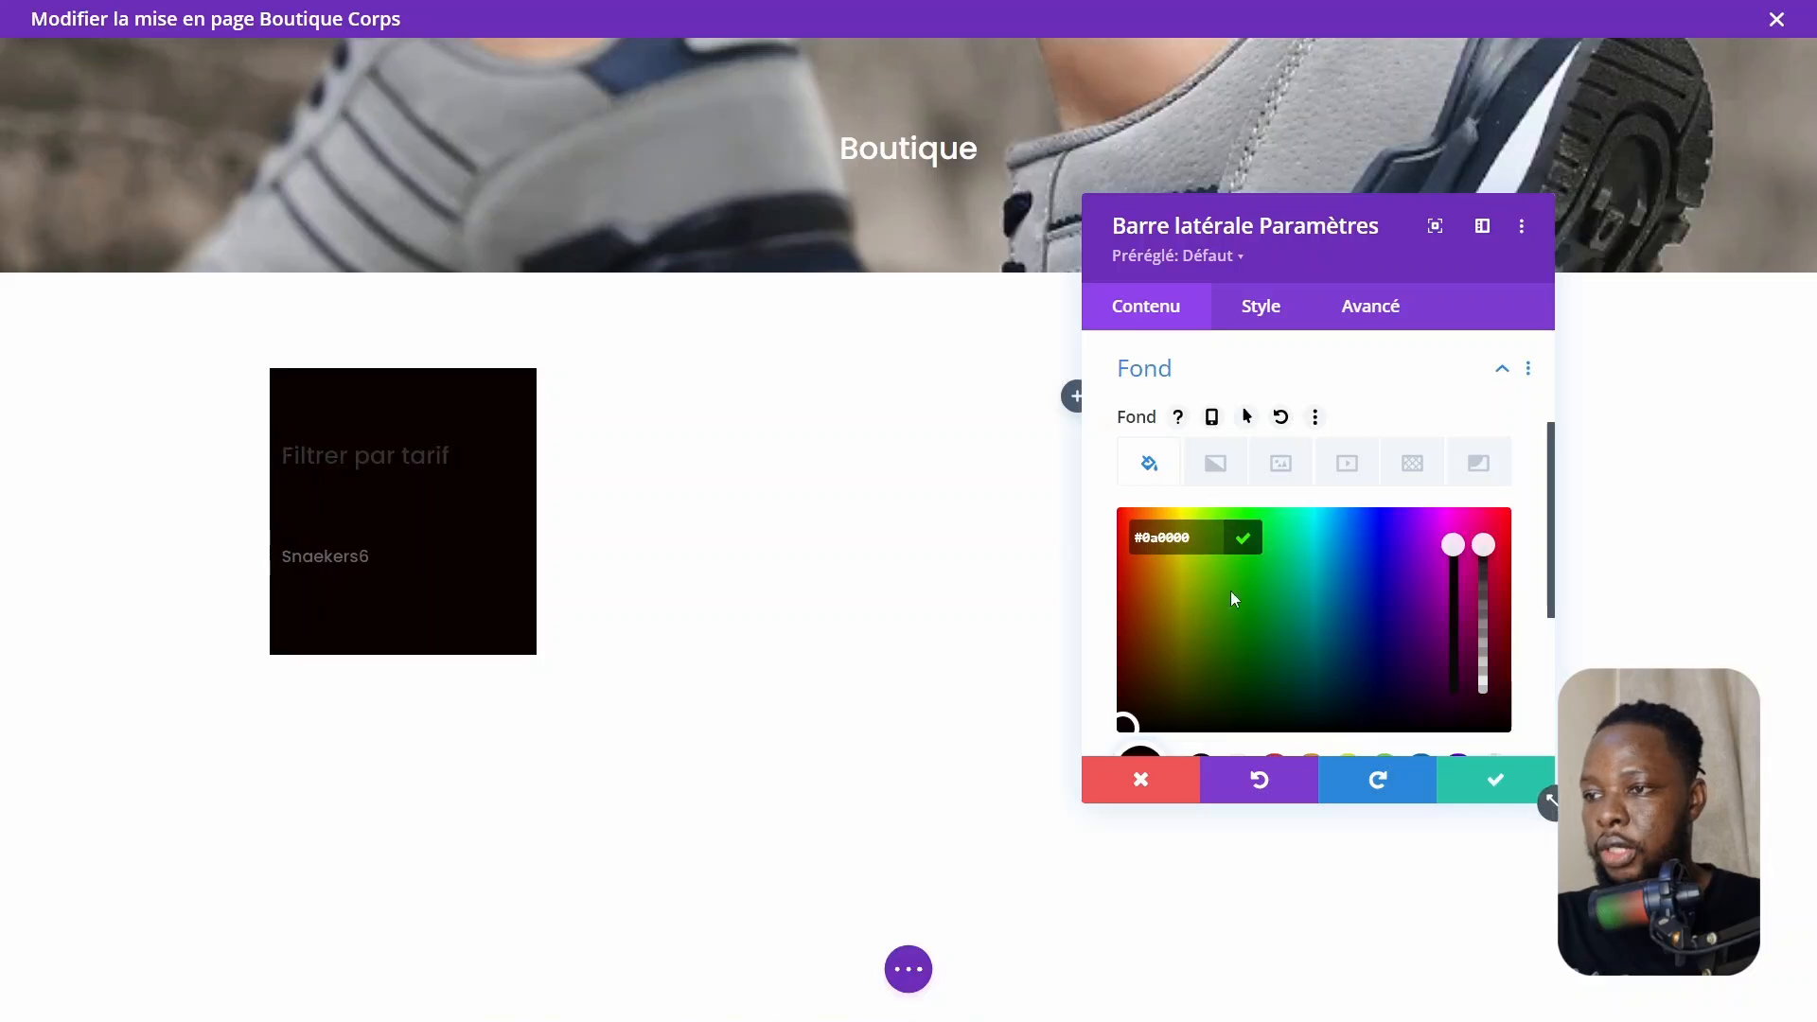
Round the sidebar's corners using the border radius setting
{"action": "scroll", "coordinate": [1249, 416], "scroll_direction": "up", "scroll_amount": 3}
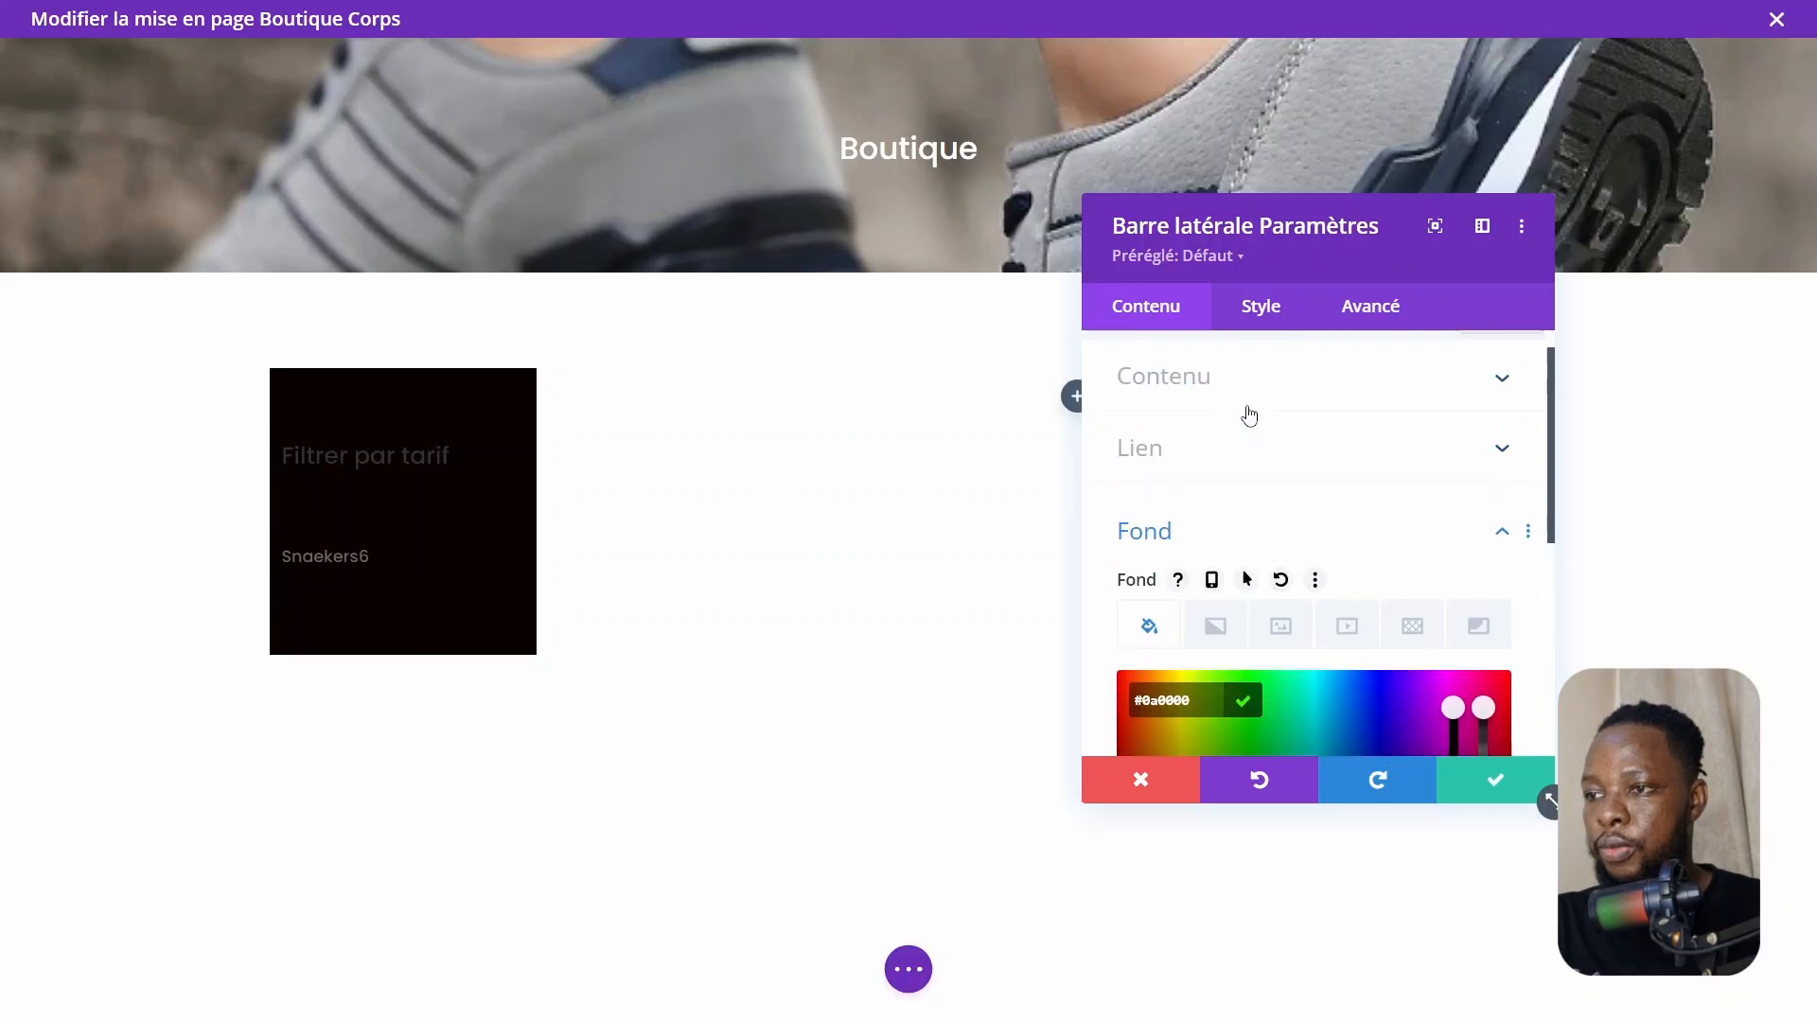
{"action": "left_click", "coordinate": [1262, 303]}
{"action": "scroll", "coordinate": [1265, 708], "scroll_direction": "down", "scroll_amount": 2}
{"action": "scroll", "coordinate": [1268, 715], "scroll_direction": "down", "scroll_amount": 1}
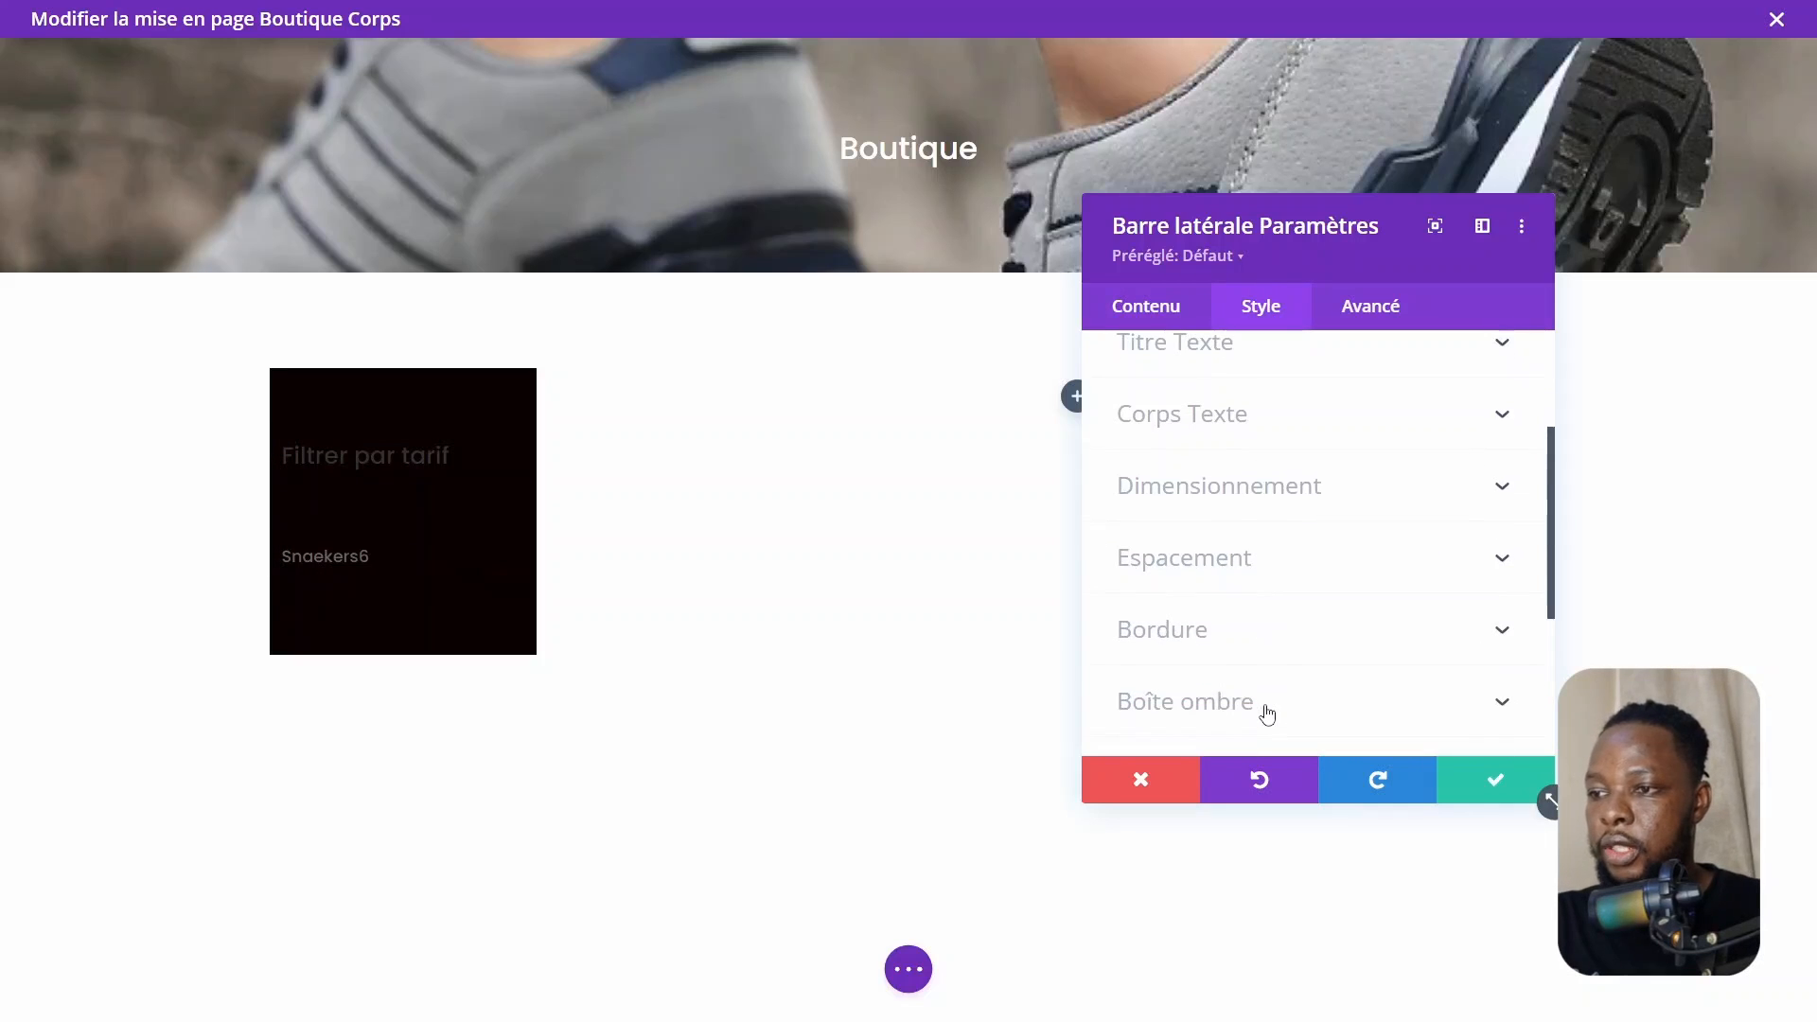
{"action": "left_click", "coordinate": [1218, 632]}
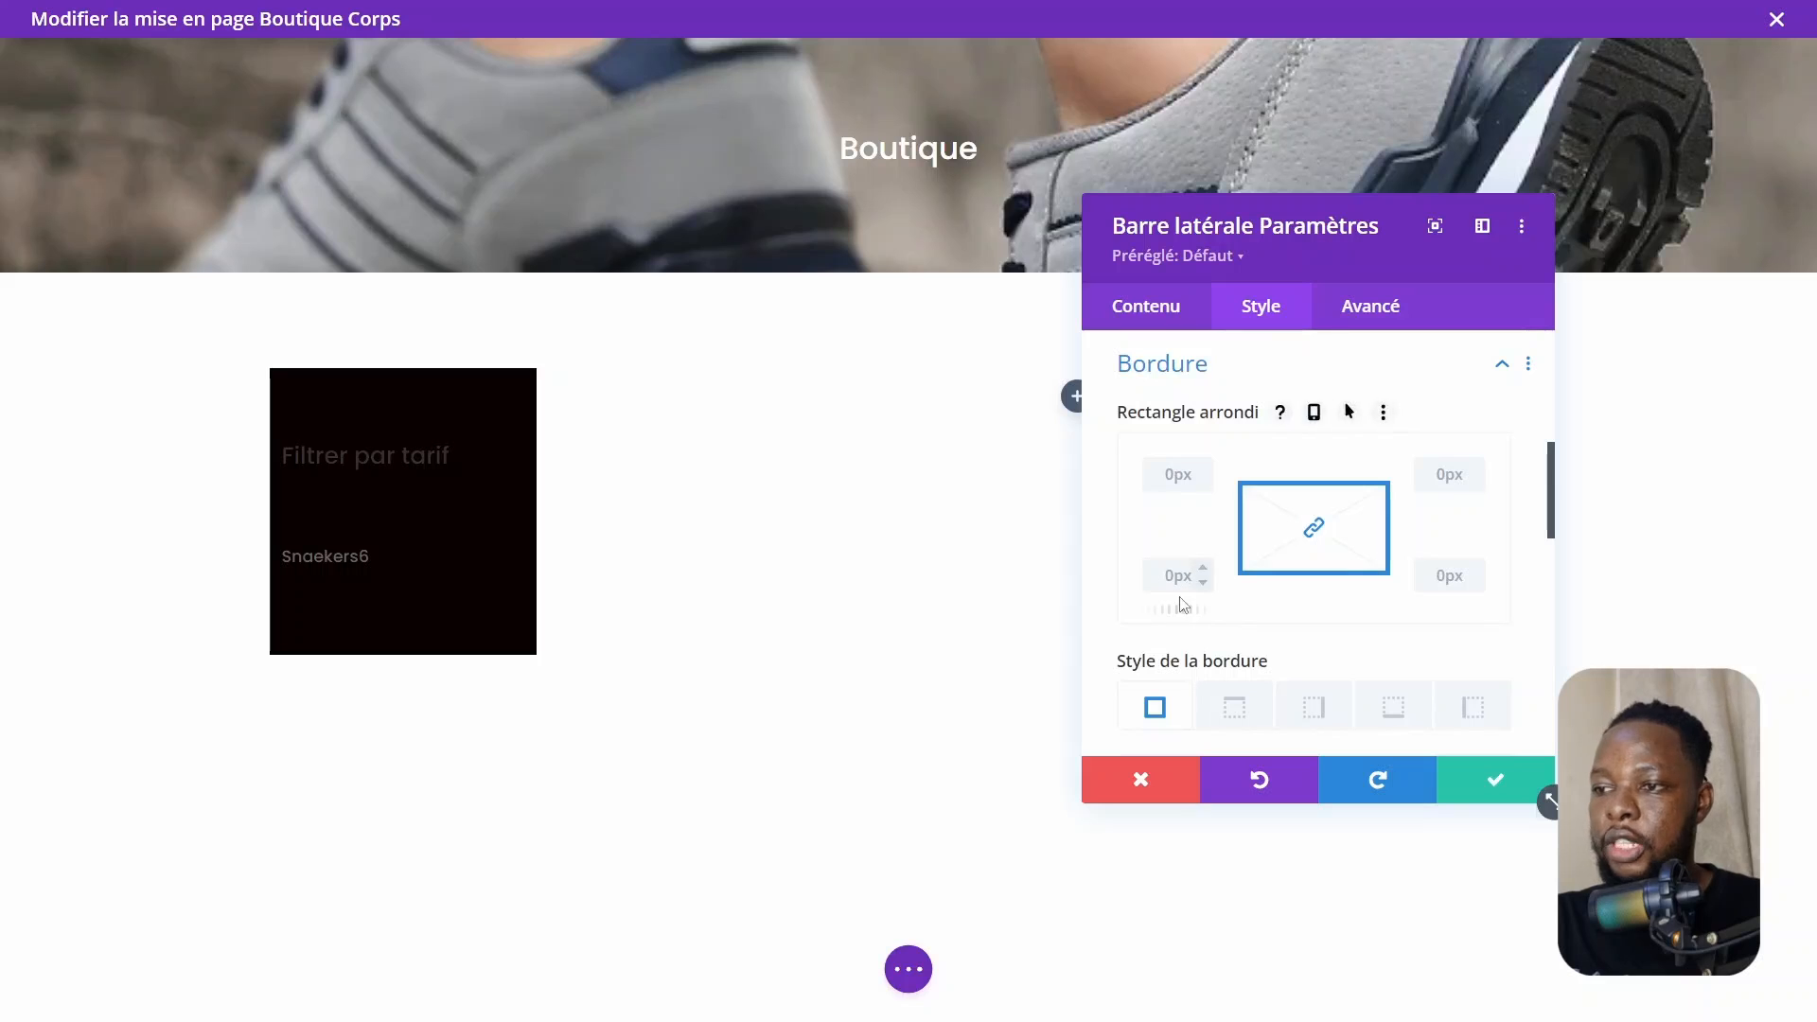
{"action": "left_click_drag", "start_coordinate": [1192, 606], "coordinate": [1221, 607]}
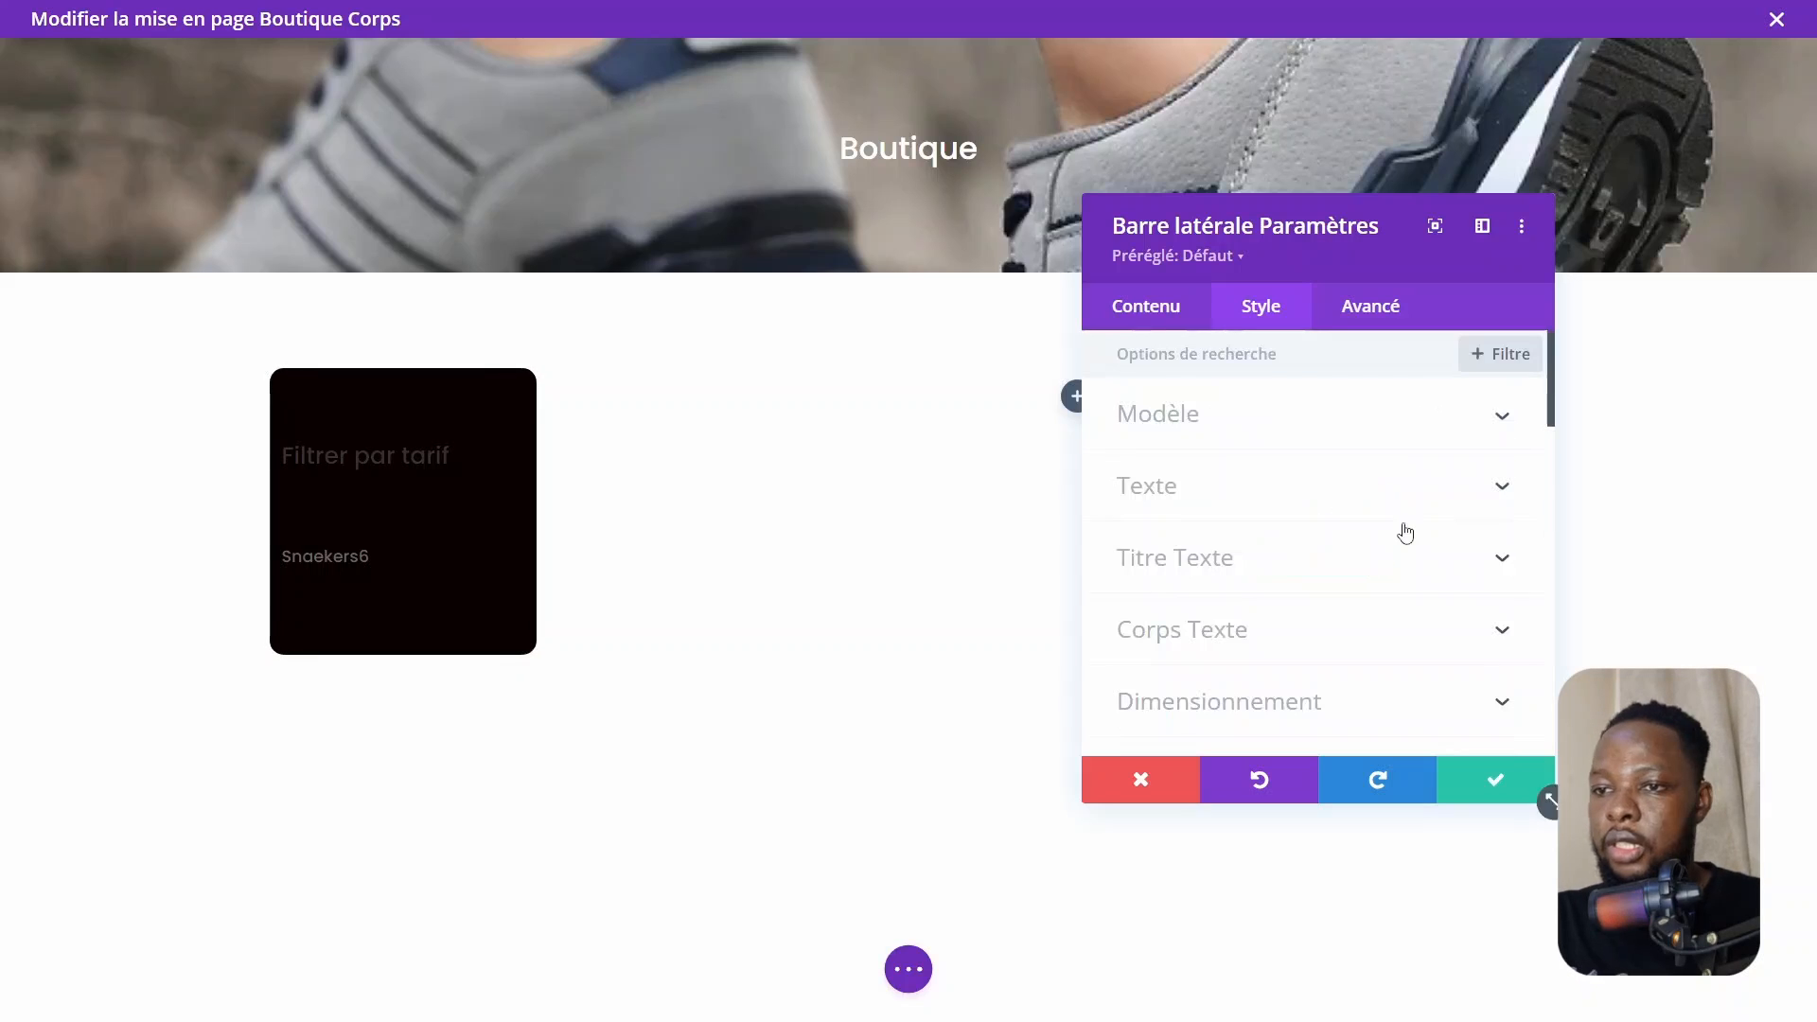
Set the sidebar's body text color to white
{"action": "left_click", "coordinate": [288, 462]}
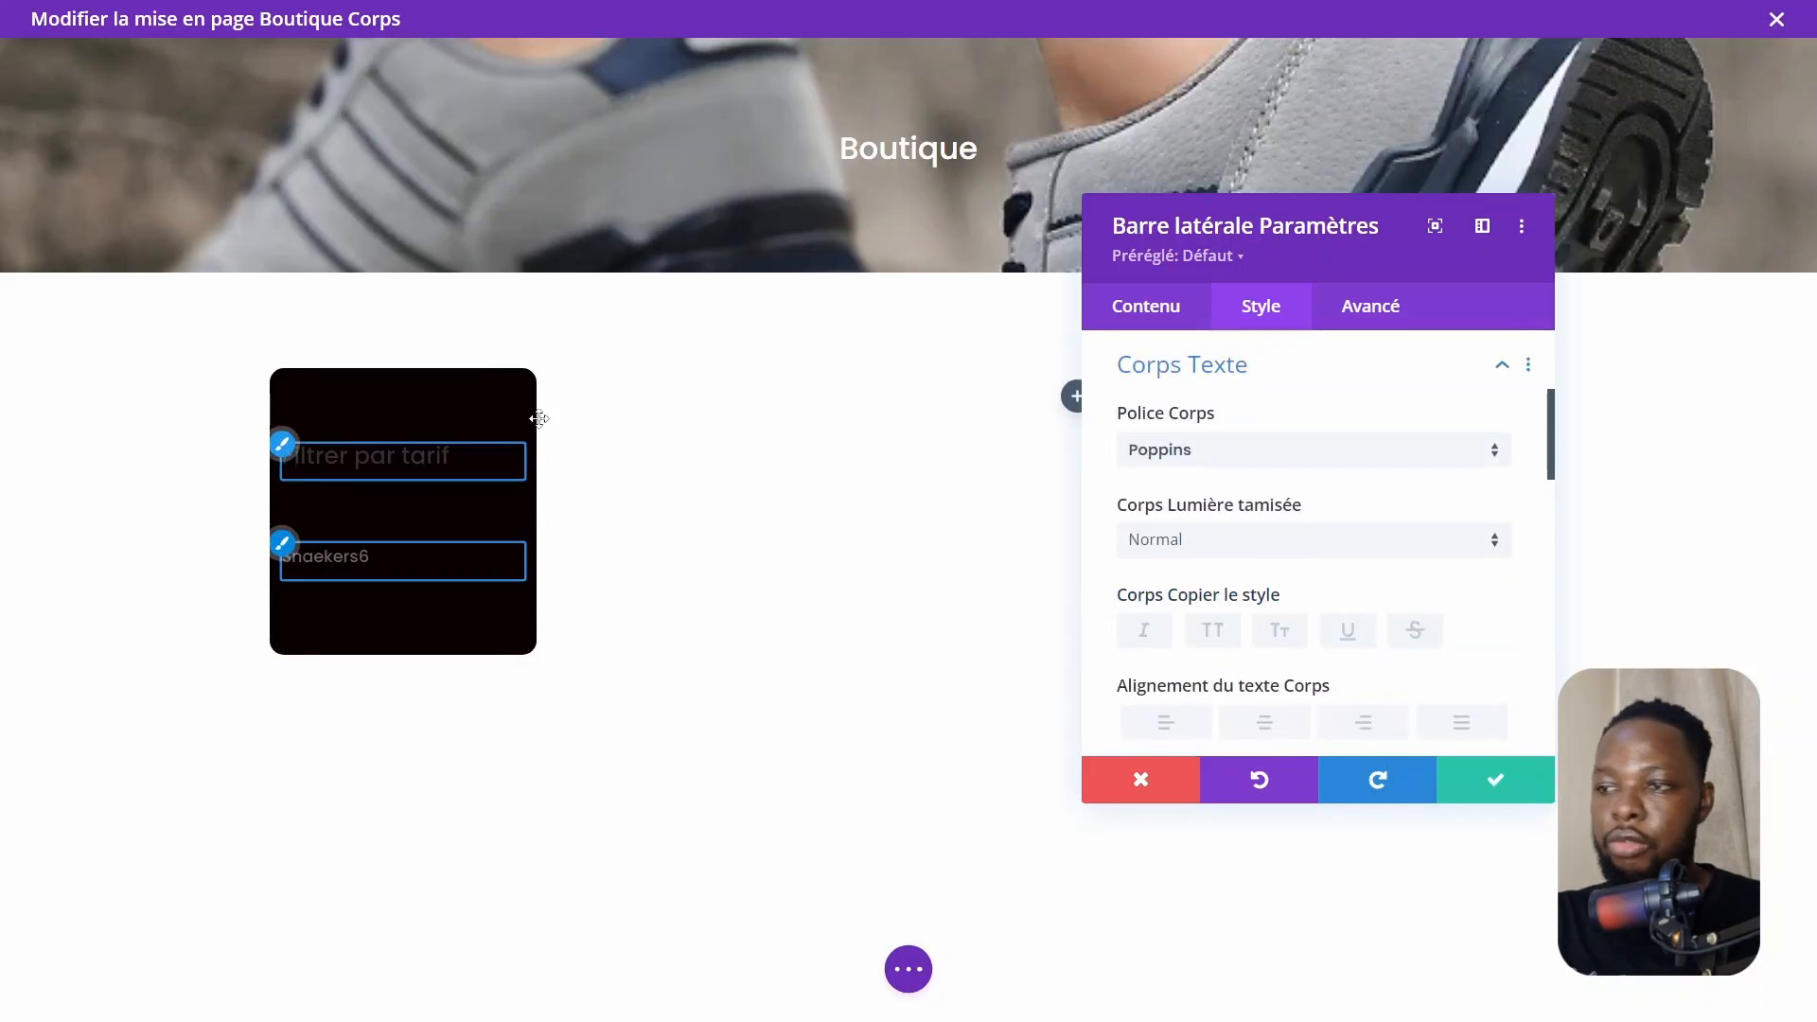
{"action": "scroll", "coordinate": [1193, 428], "scroll_direction": "down", "scroll_amount": 4}
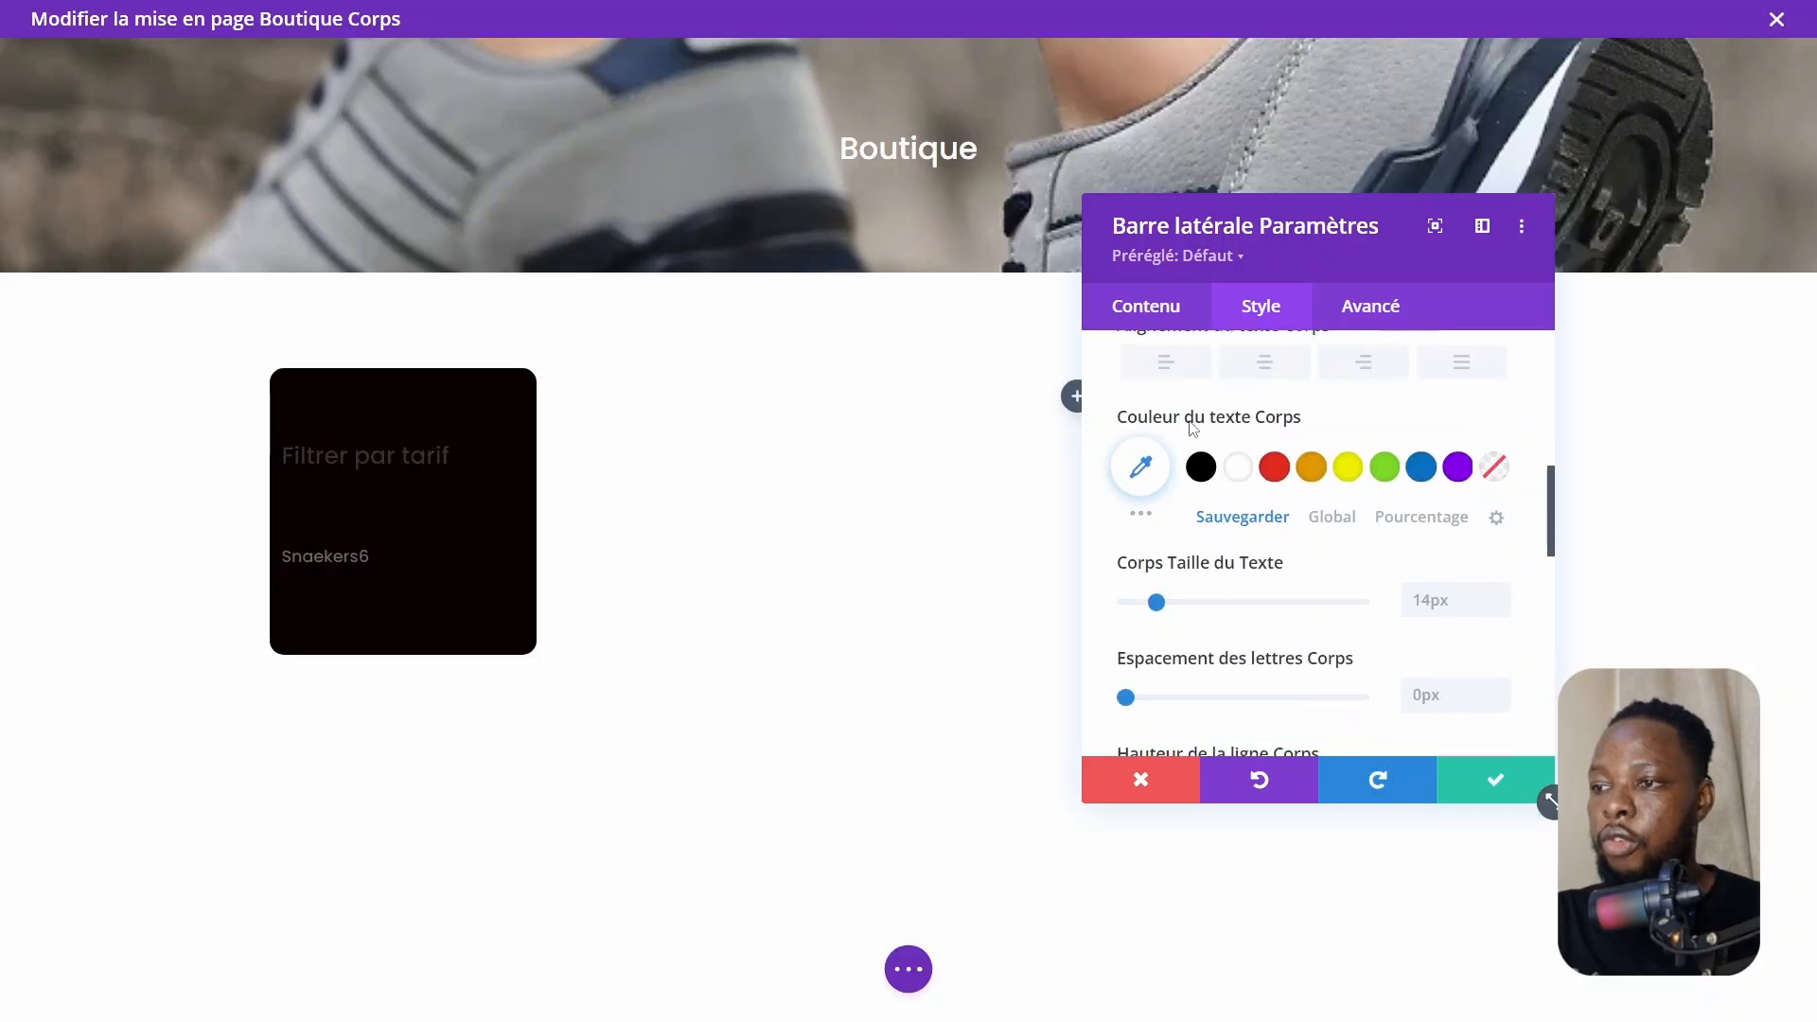
{"action": "left_click", "coordinate": [1246, 471]}
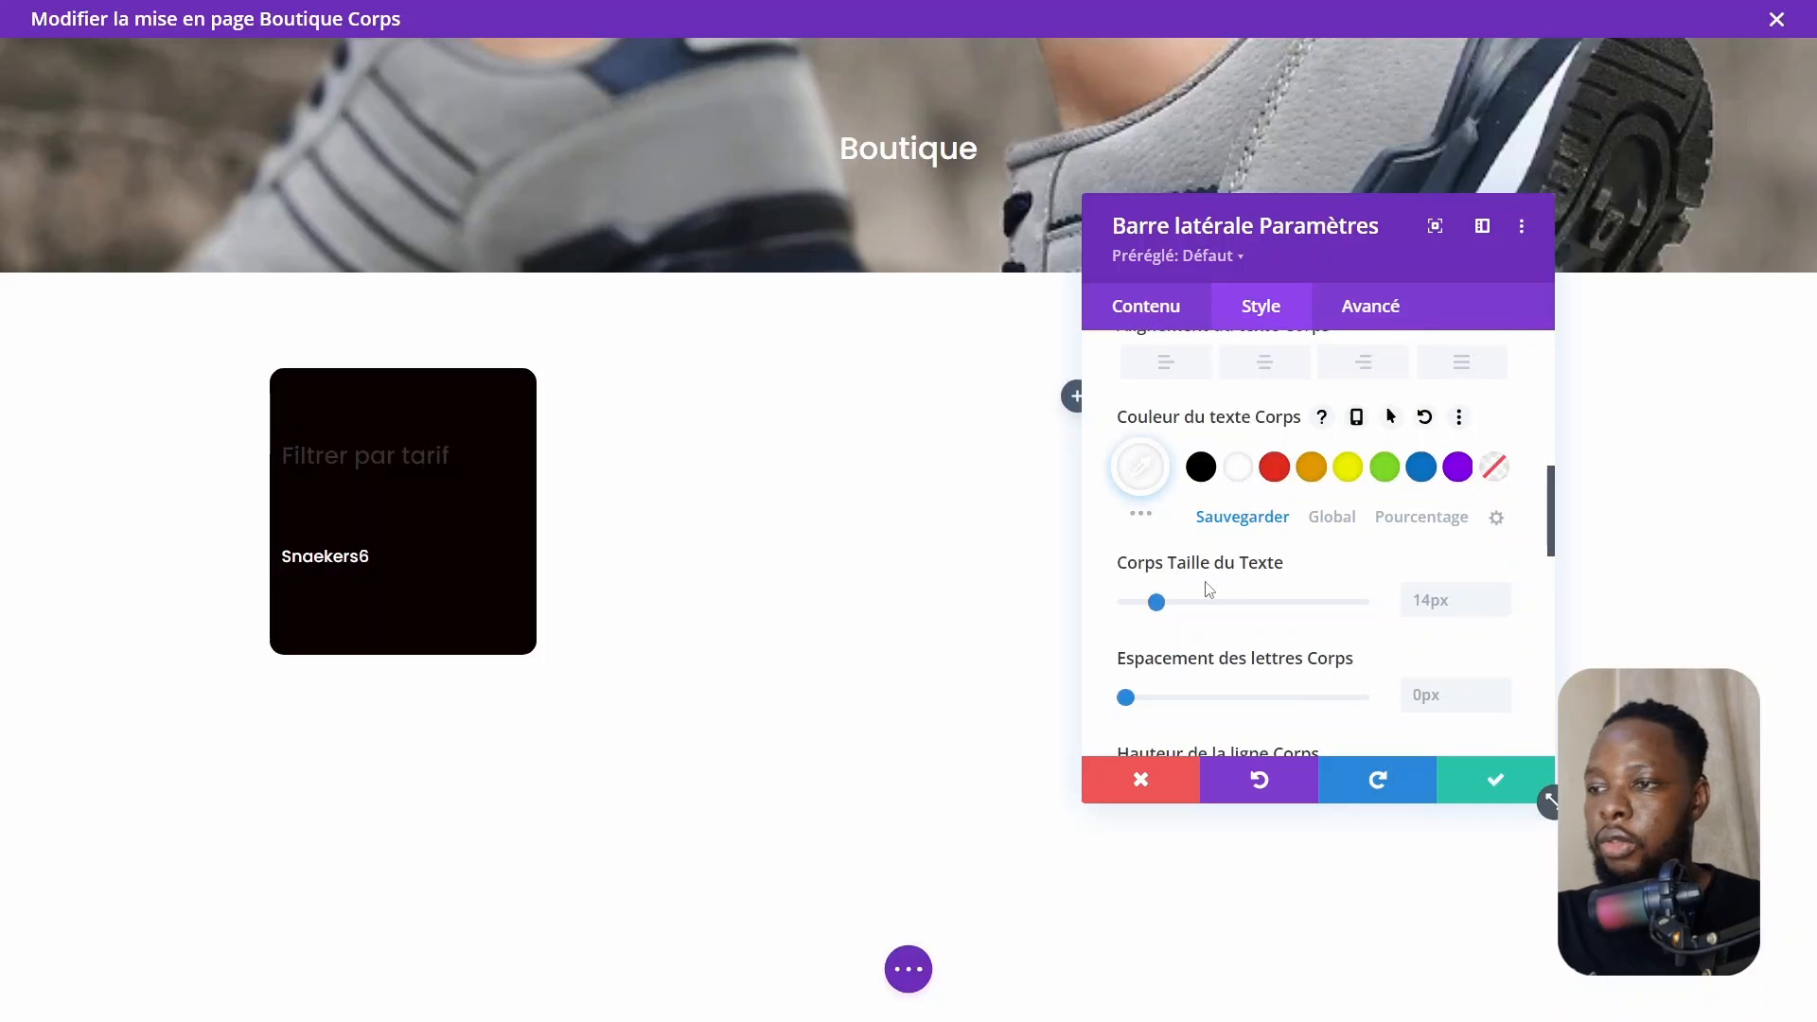
Set the sidebar's title text color to white and save the module settings
{"action": "scroll", "coordinate": [1207, 588], "scroll_direction": "up", "scroll_amount": 4}
{"action": "scroll", "coordinate": [1197, 445], "scroll_direction": "up", "scroll_amount": 2}
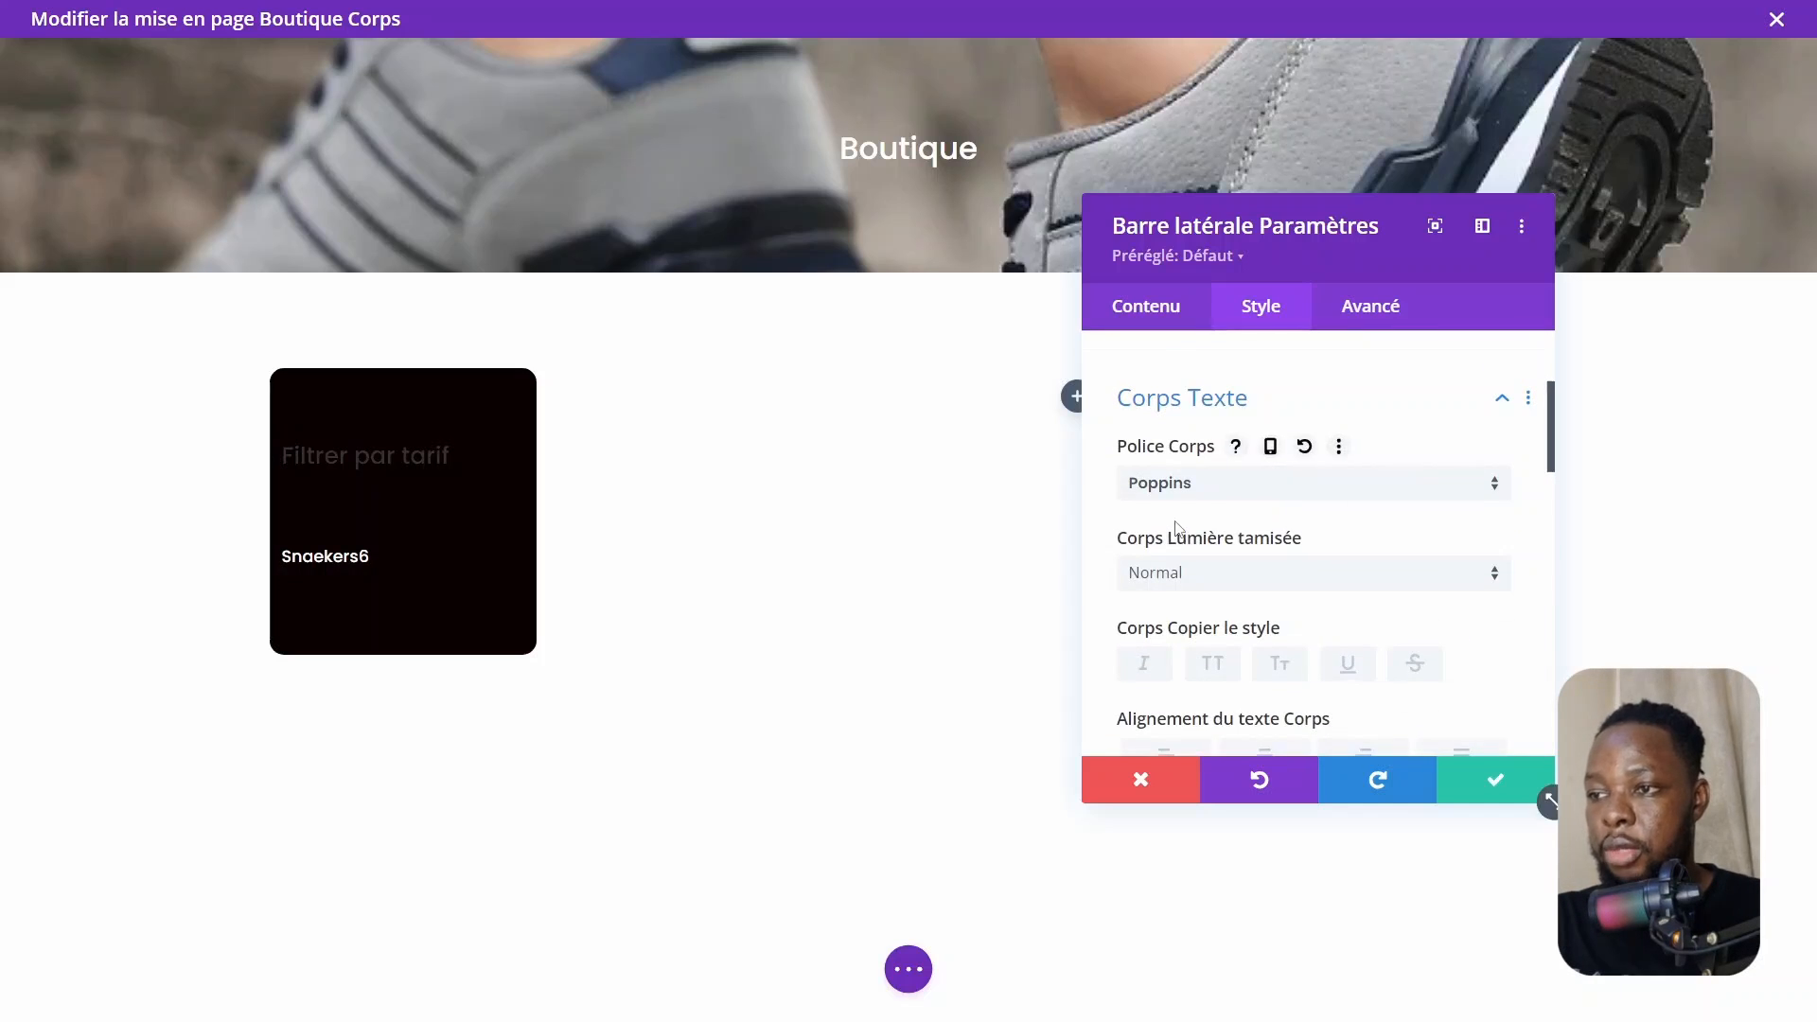
{"action": "left_click", "coordinate": [1190, 396]}
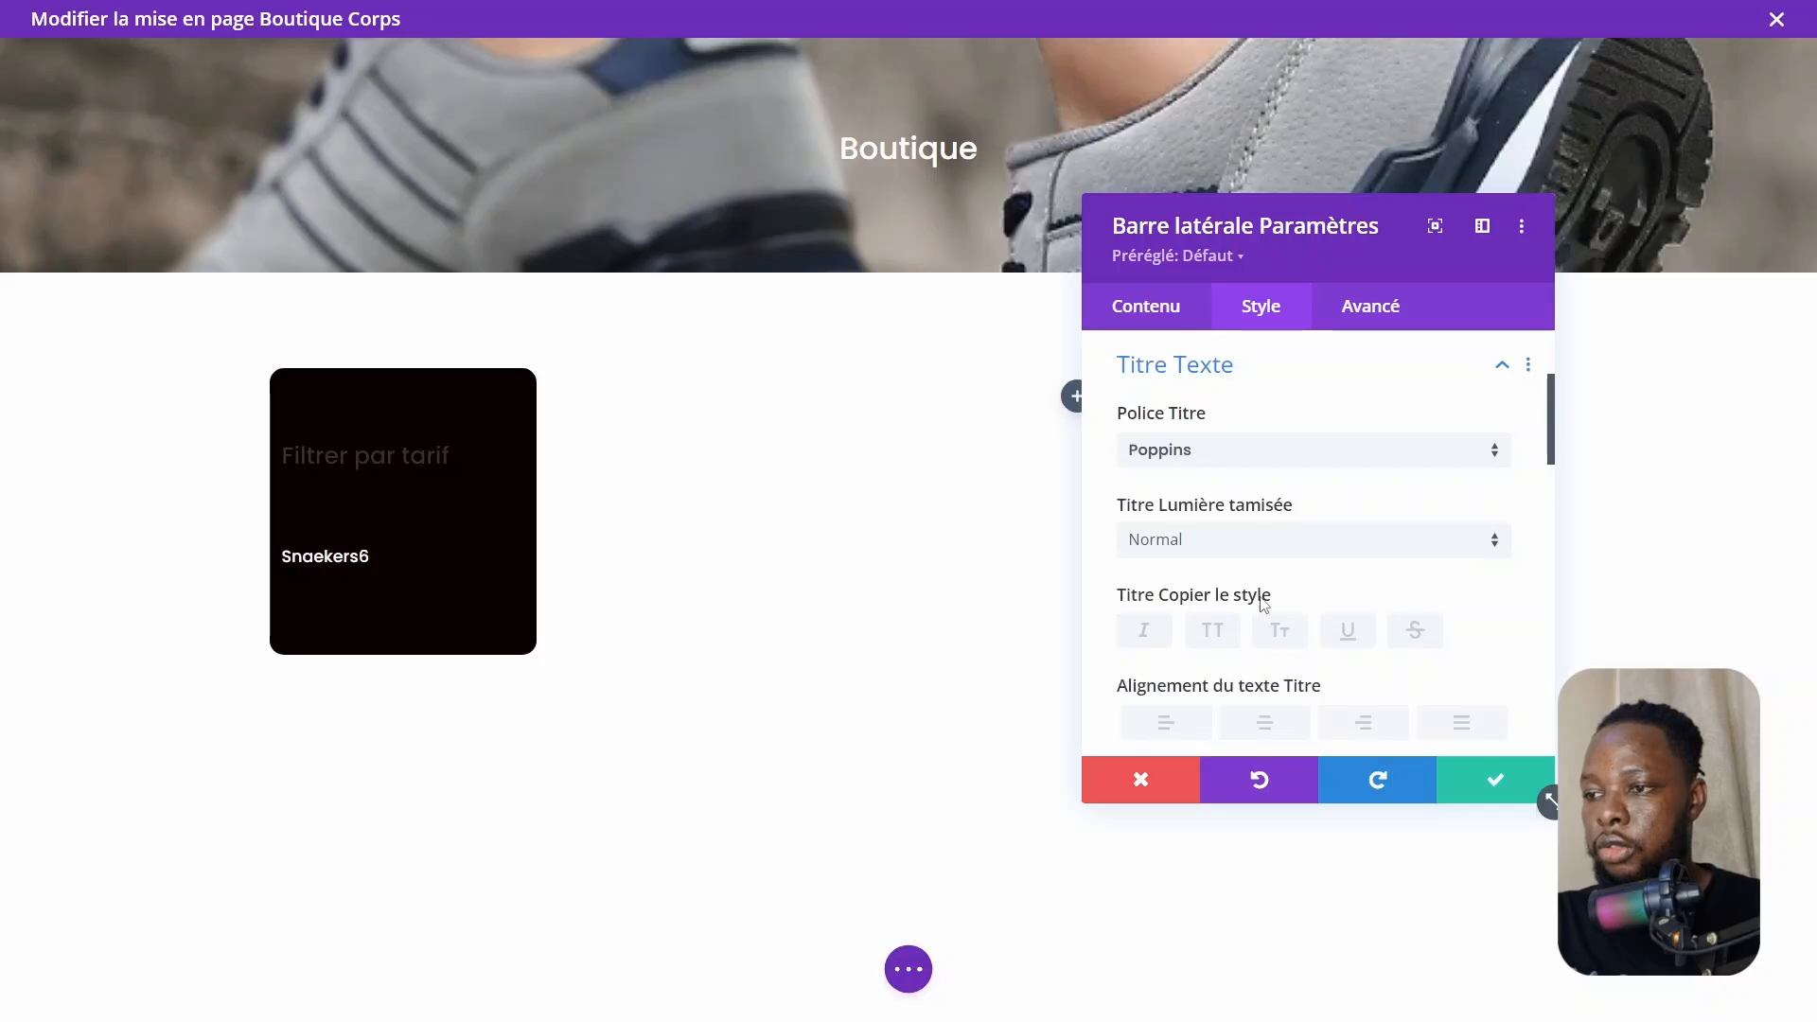
{"action": "scroll", "coordinate": [1264, 606], "scroll_direction": "down", "scroll_amount": 4}
{"action": "left_click", "coordinate": [1240, 490]}
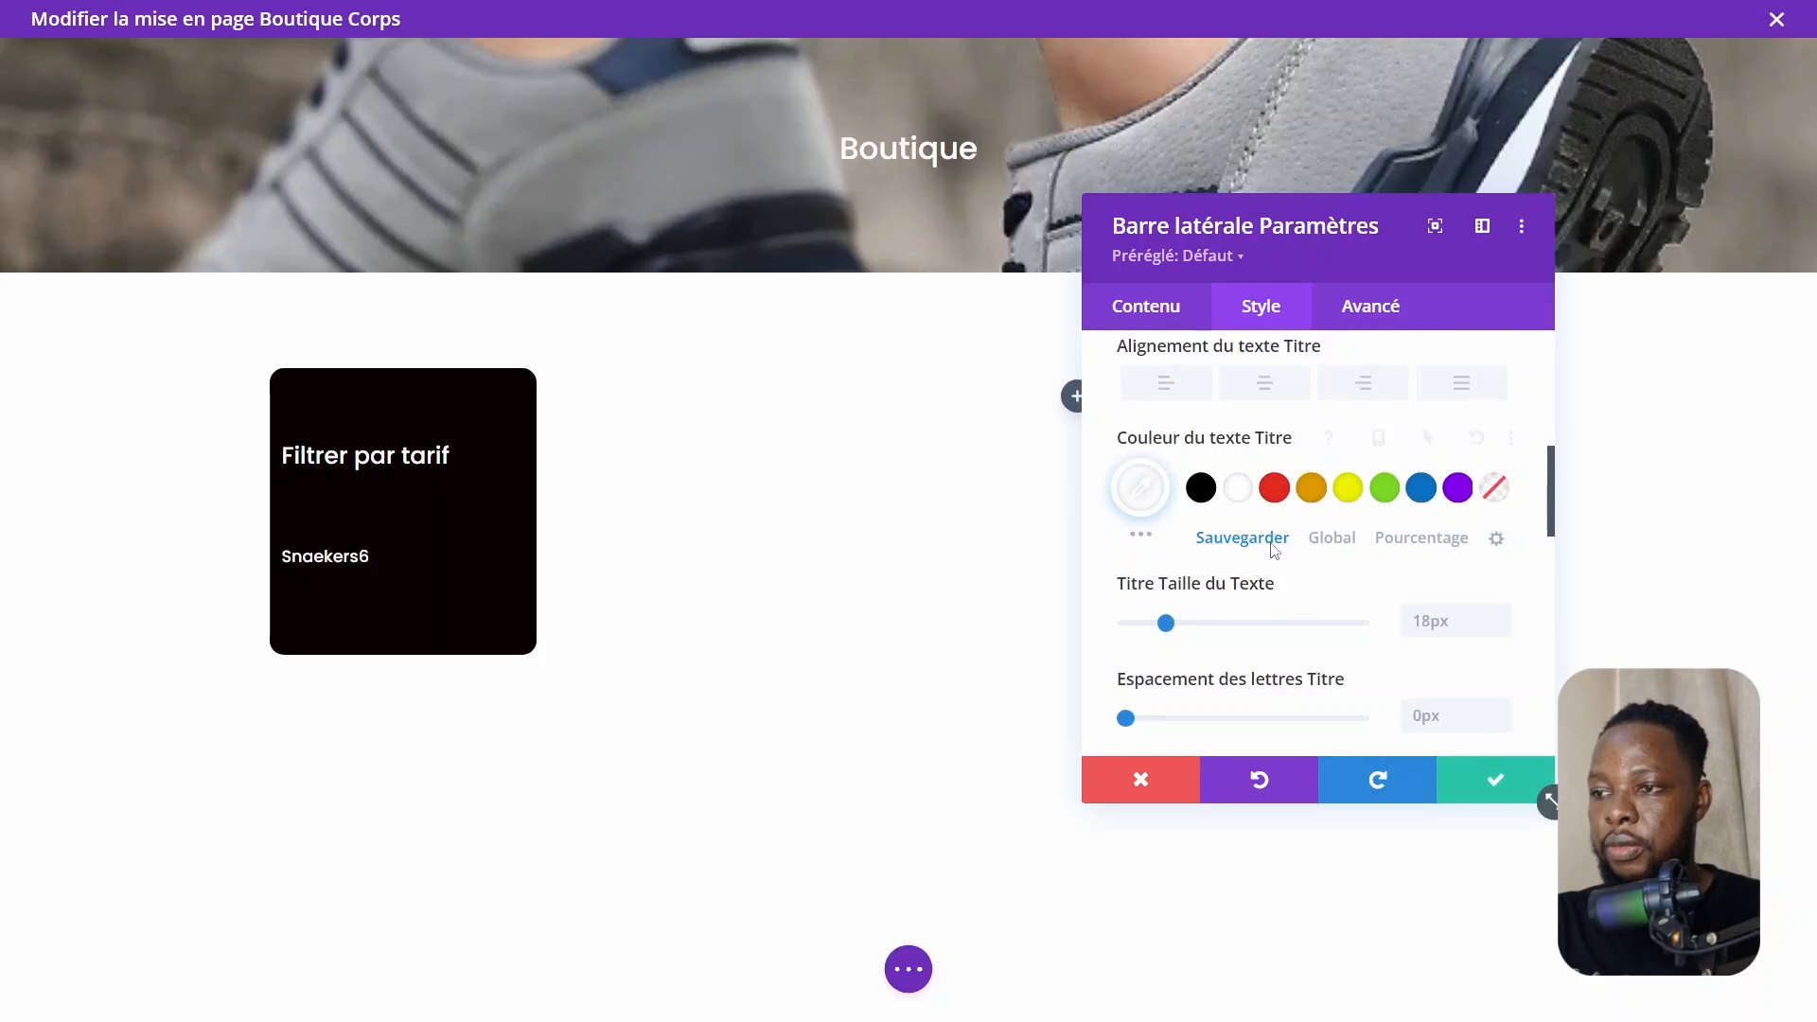
{"action": "scroll", "coordinate": [1274, 547], "scroll_direction": "down", "scroll_amount": 1}
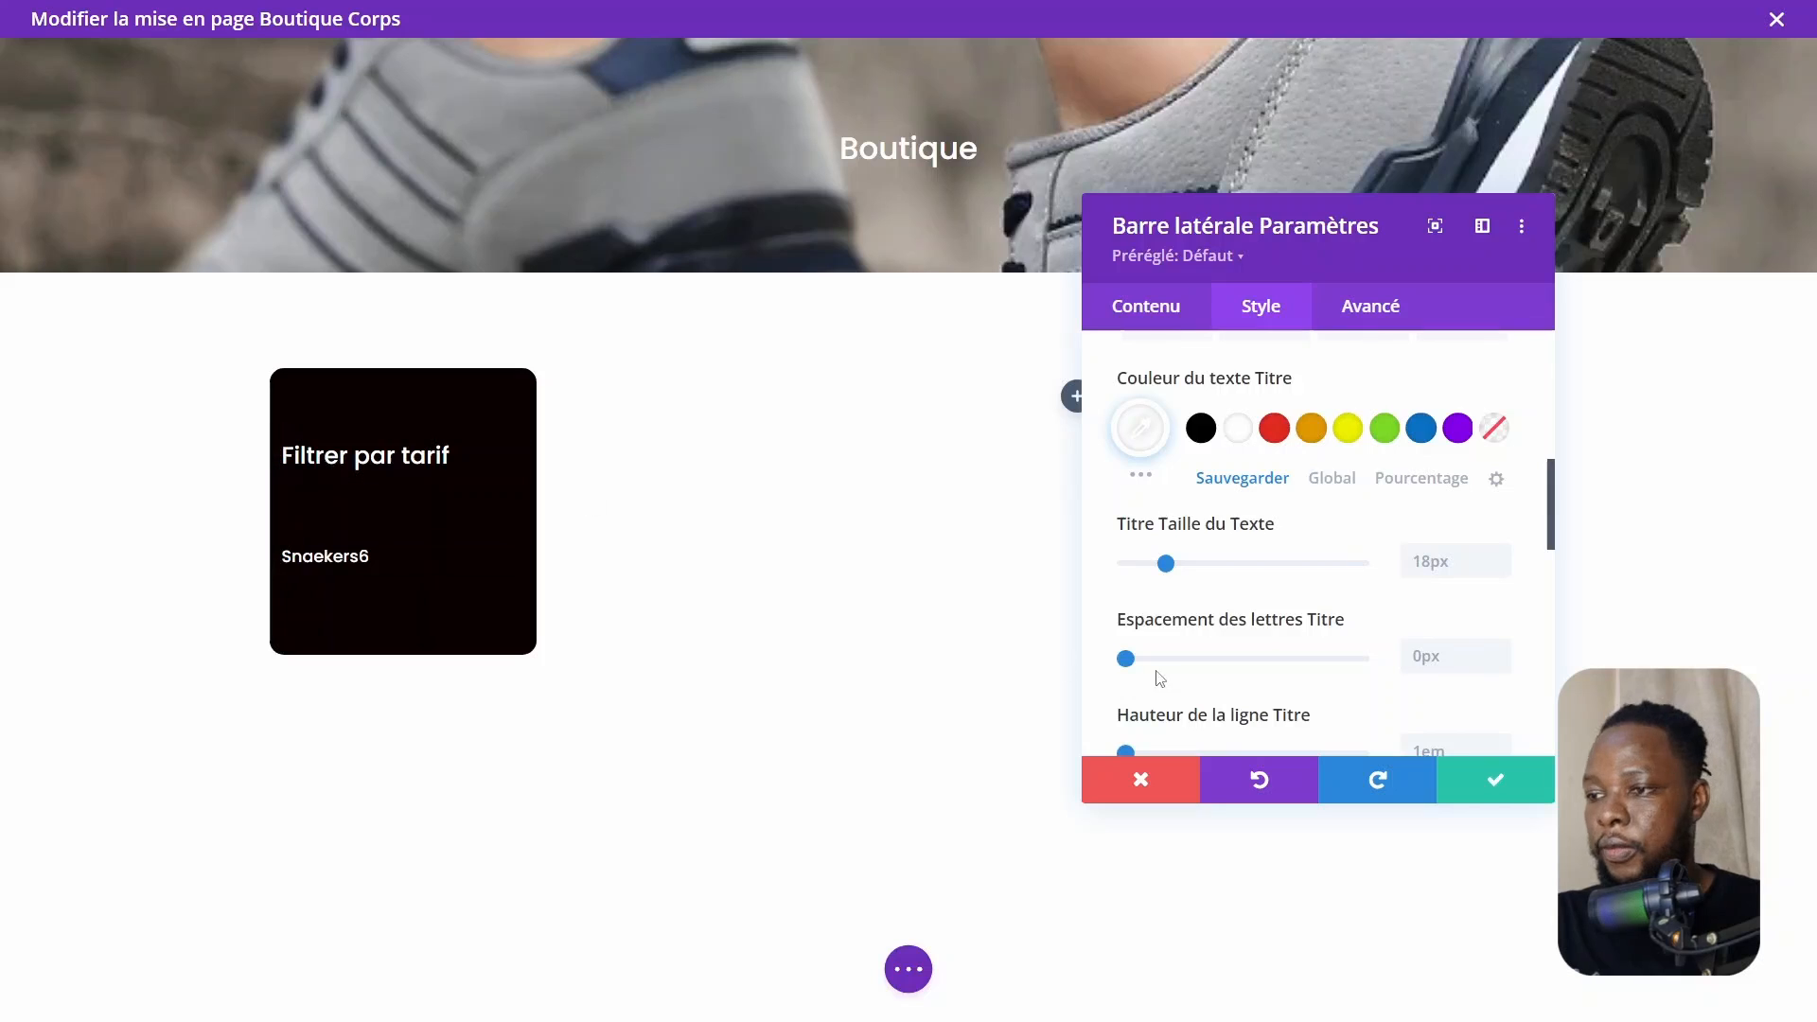
{"action": "left_click", "coordinate": [1499, 781]}
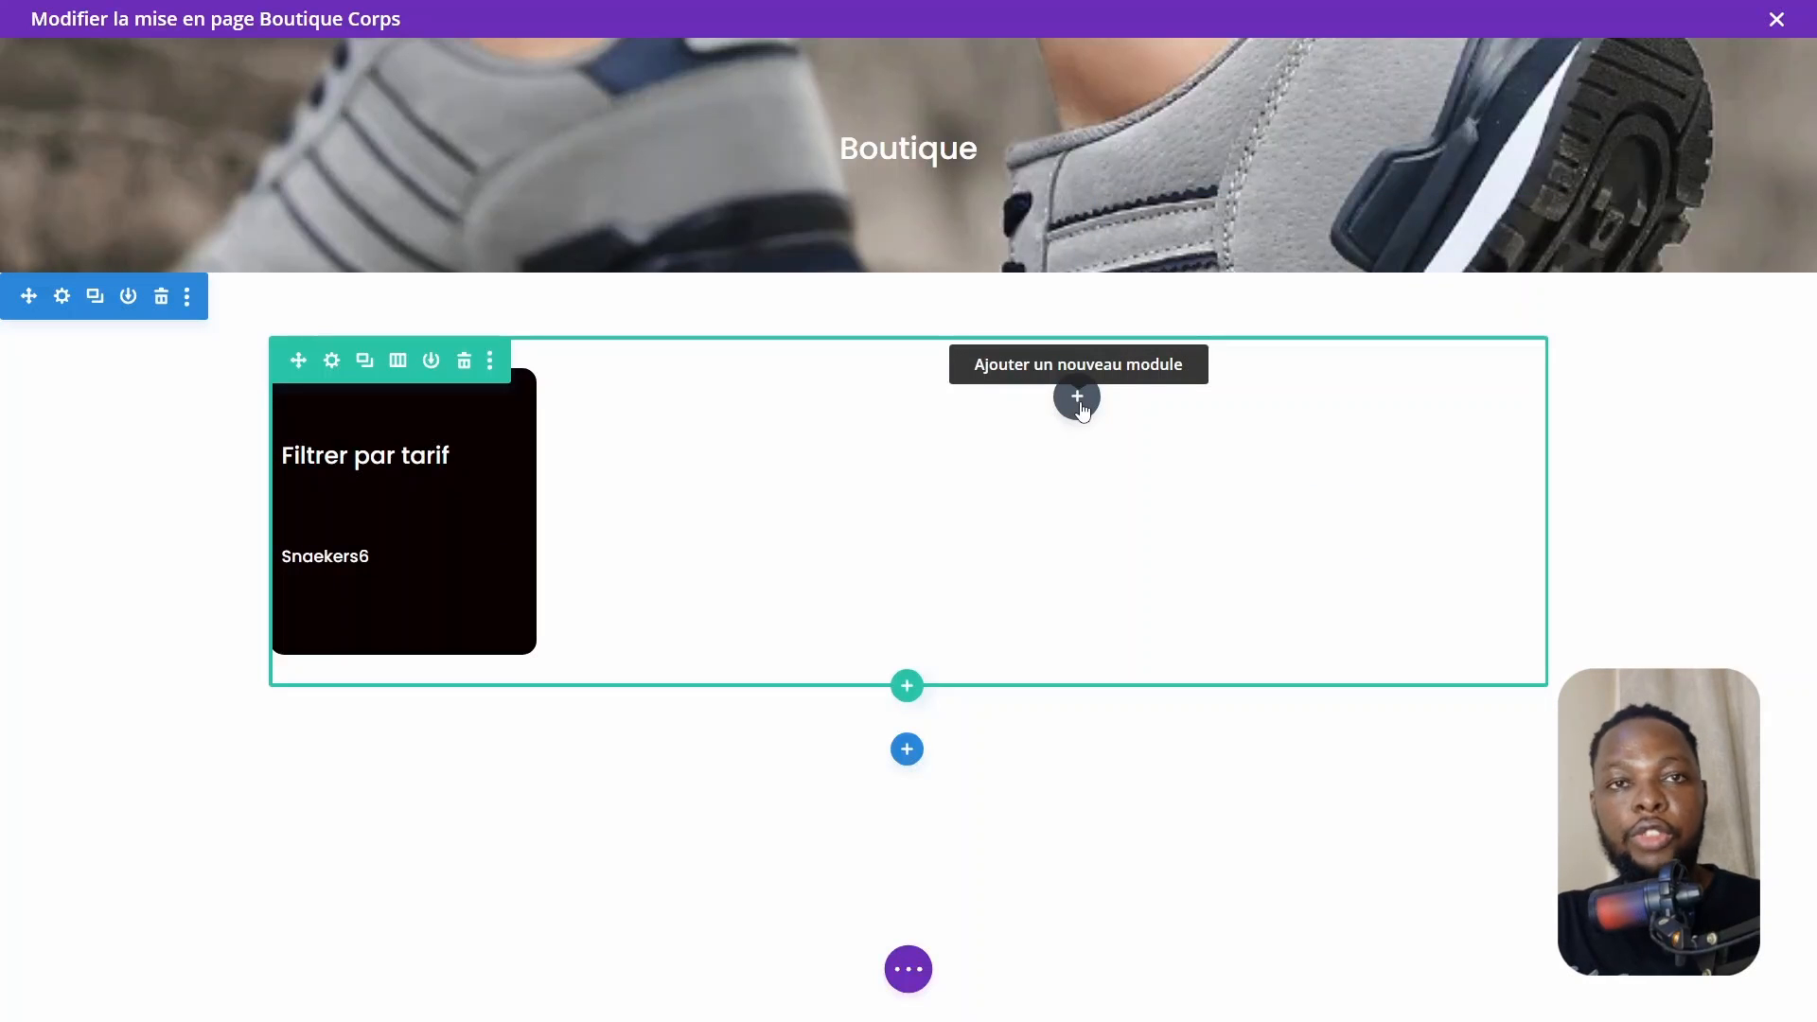
Insert a Woo Products module into the wide column beside the sidebar
{"action": "left_click", "coordinate": [1079, 398]}
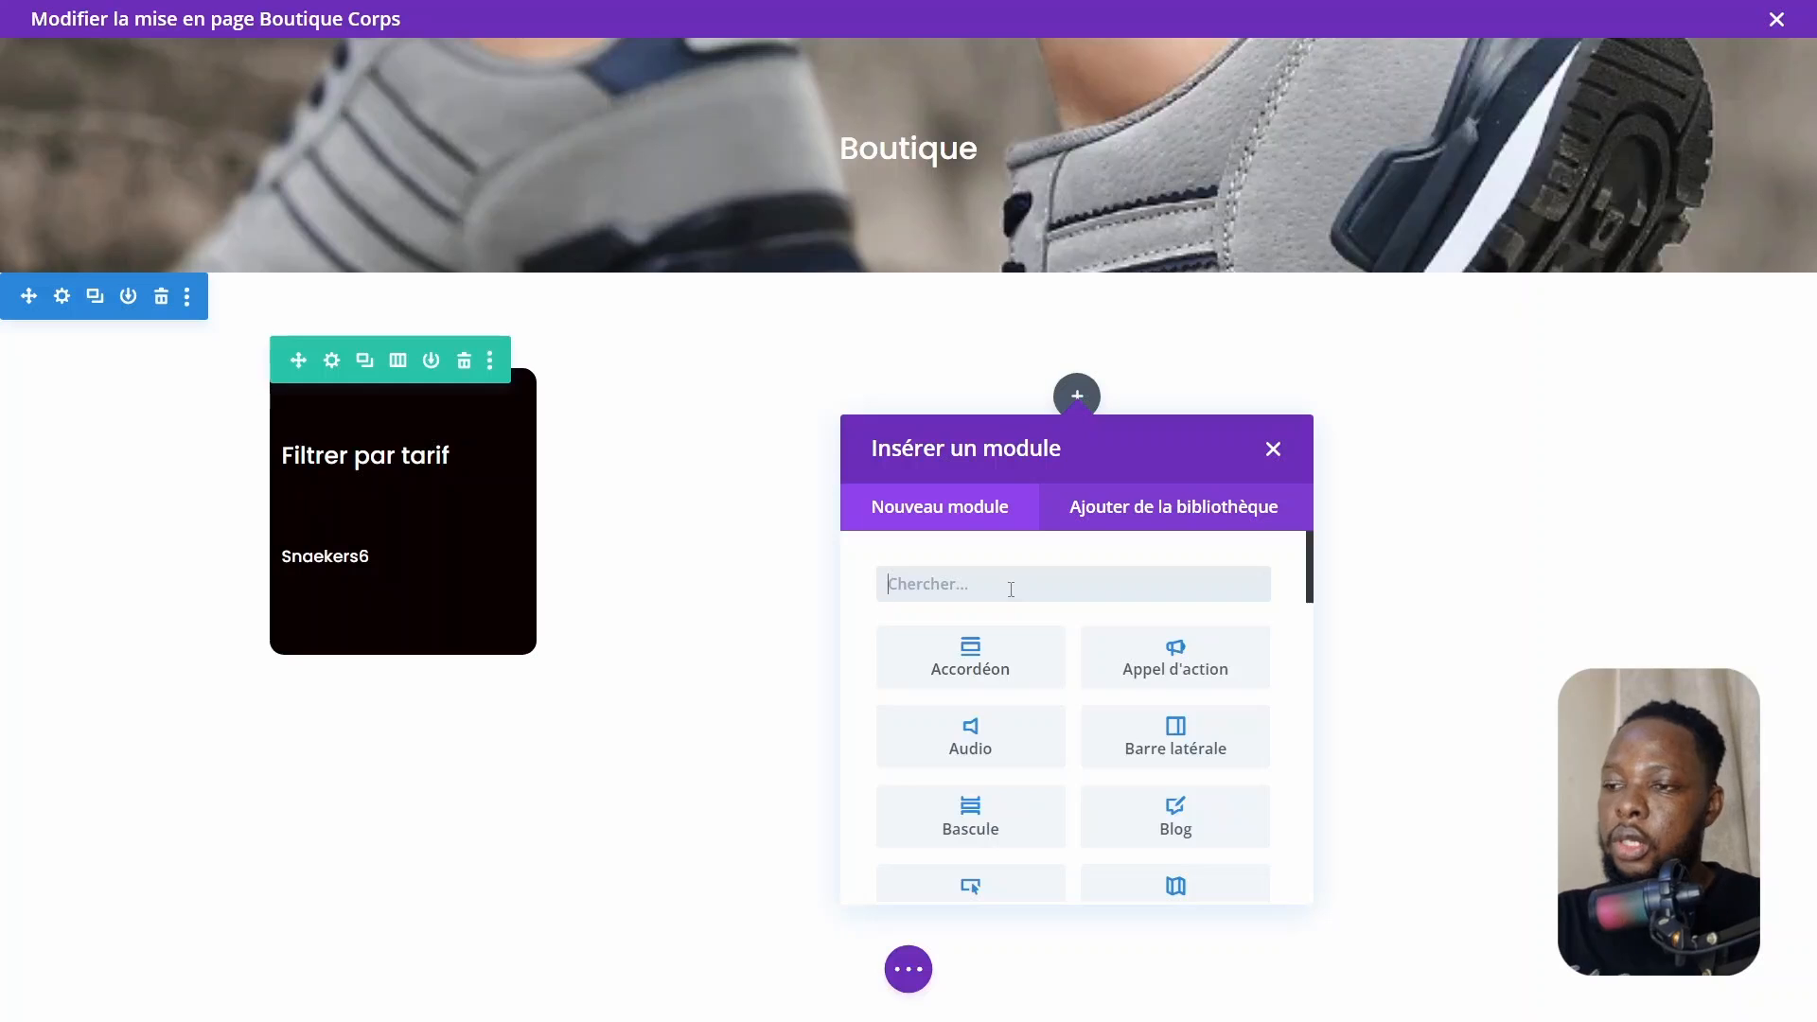
{"action": "scroll", "coordinate": [1011, 589], "scroll_direction": "down", "scroll_amount": 15}
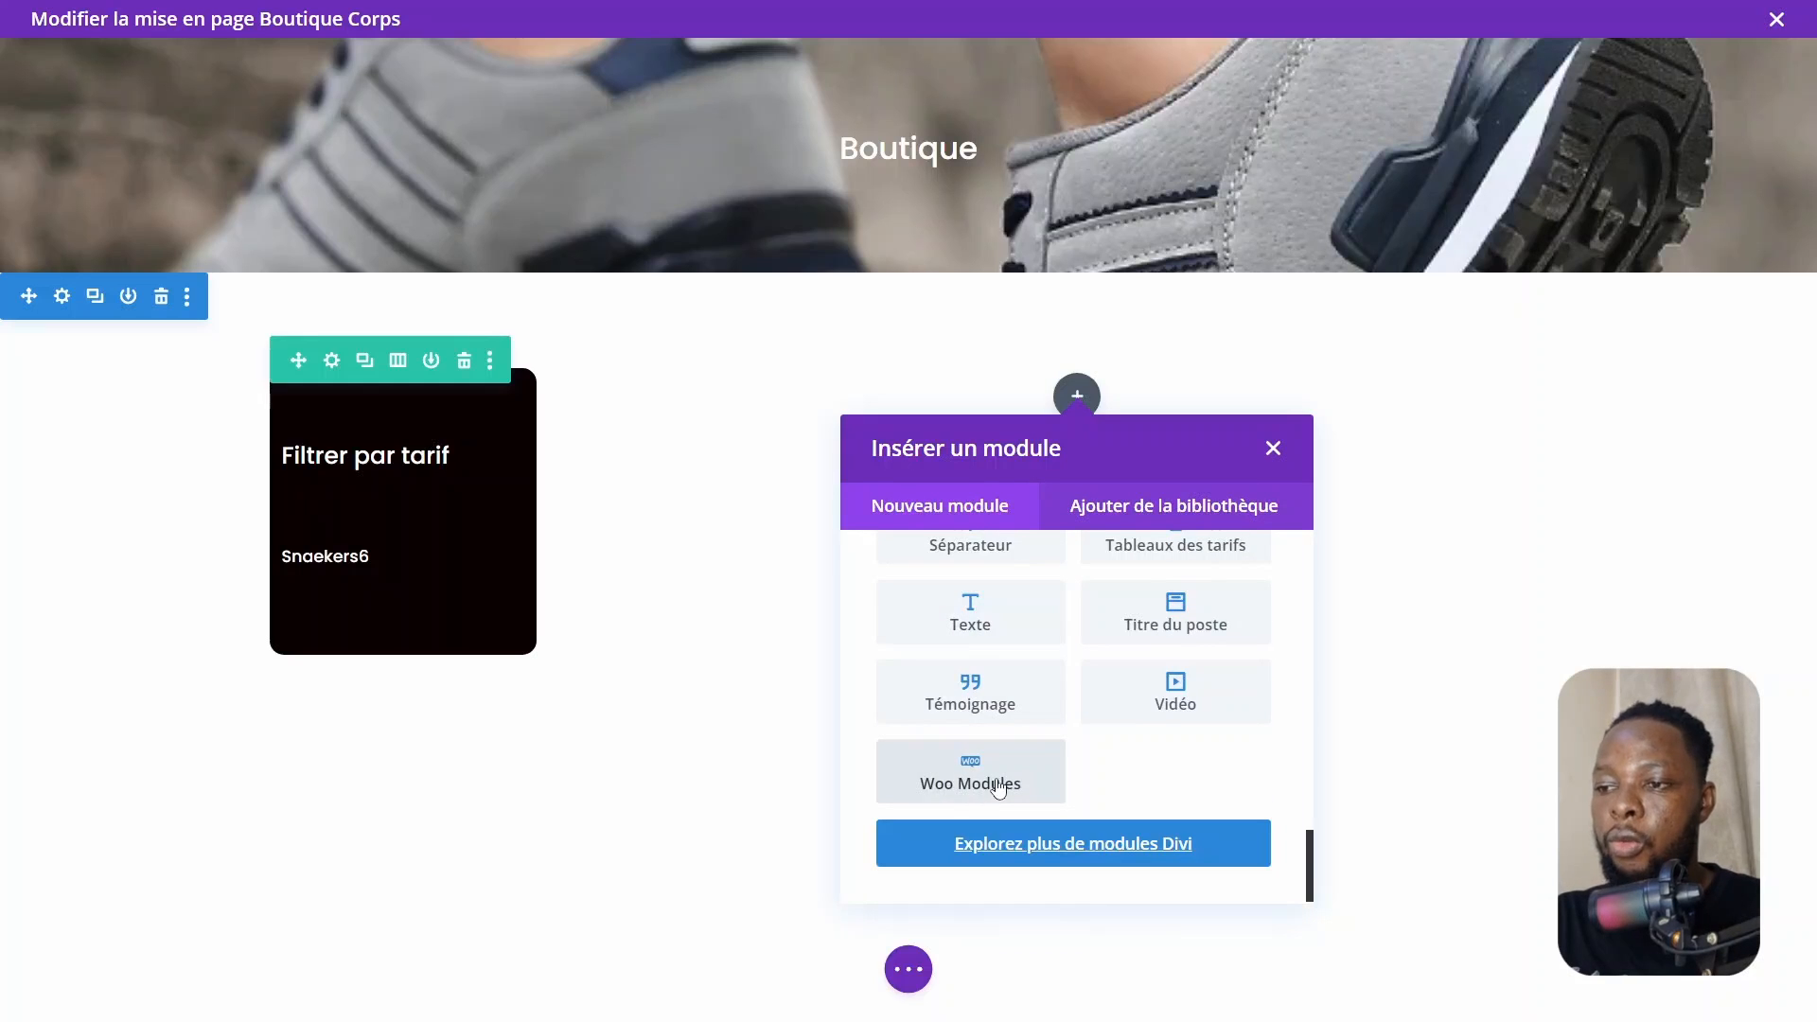
{"action": "left_click", "coordinate": [998, 789]}
{"action": "scroll", "coordinate": [1098, 615], "scroll_direction": "up", "scroll_amount": 6}
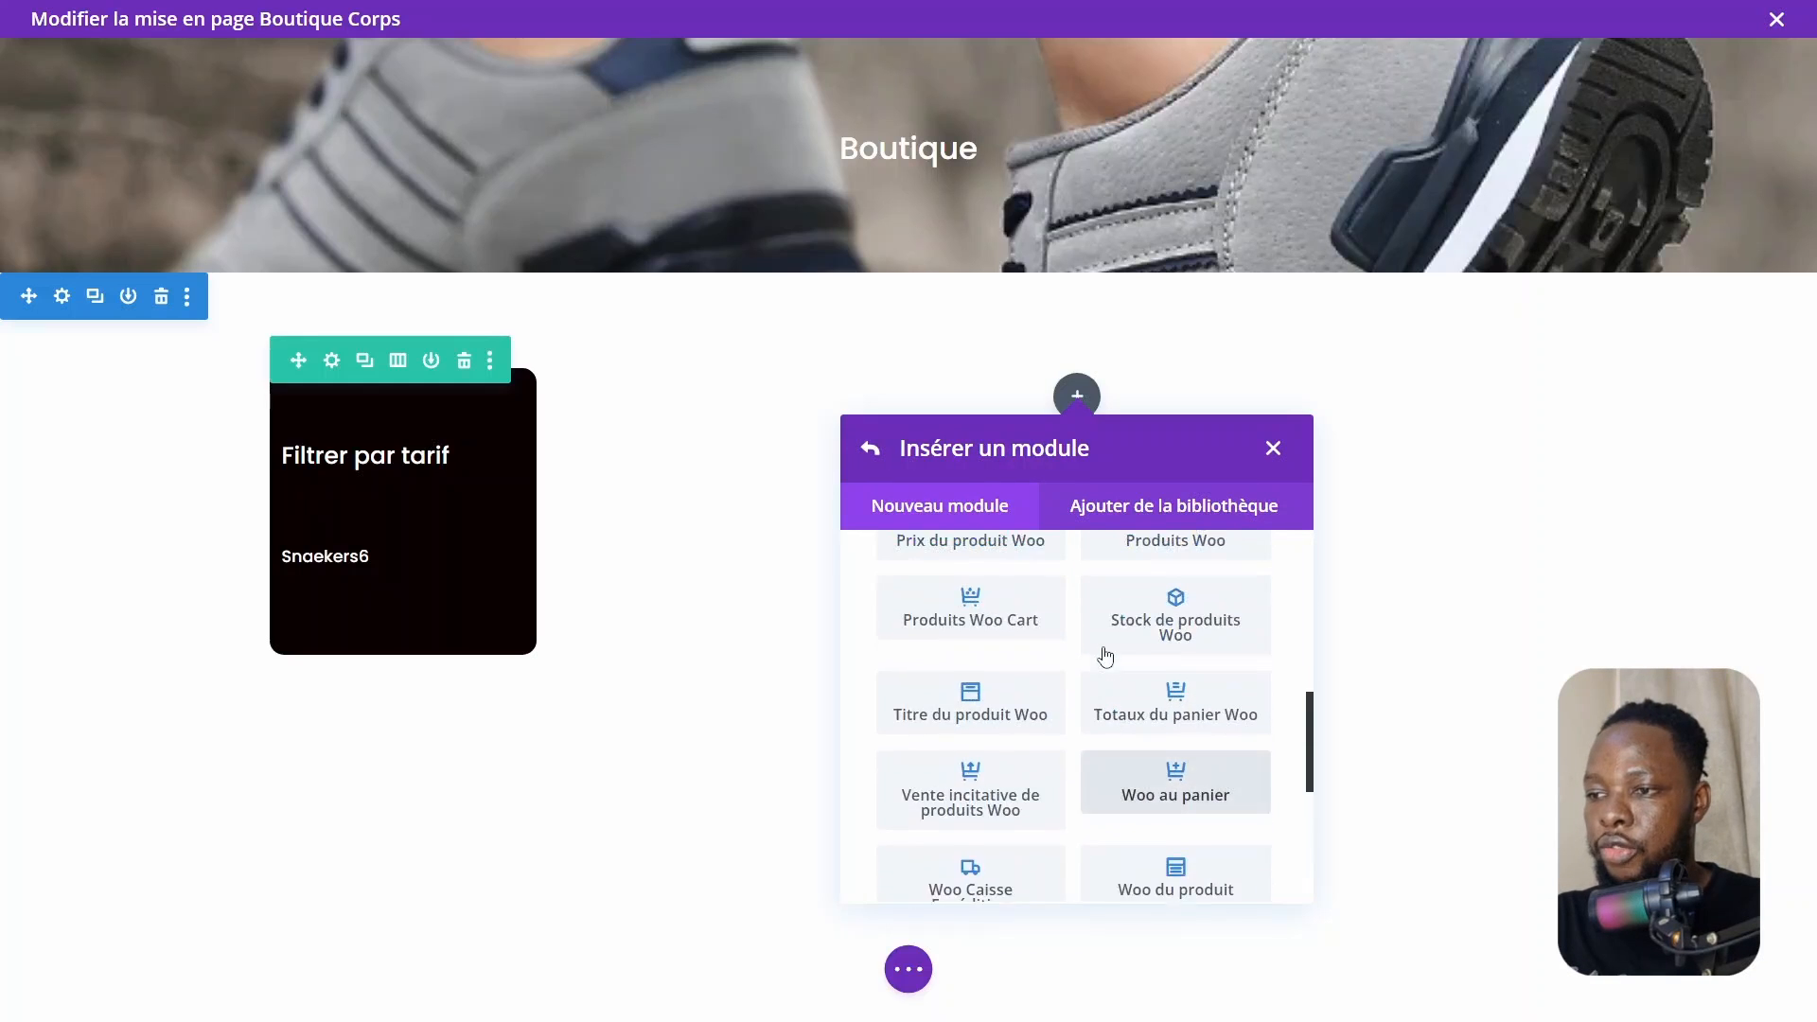
{"action": "scroll", "coordinate": [1105, 655], "scroll_direction": "up", "scroll_amount": 1}
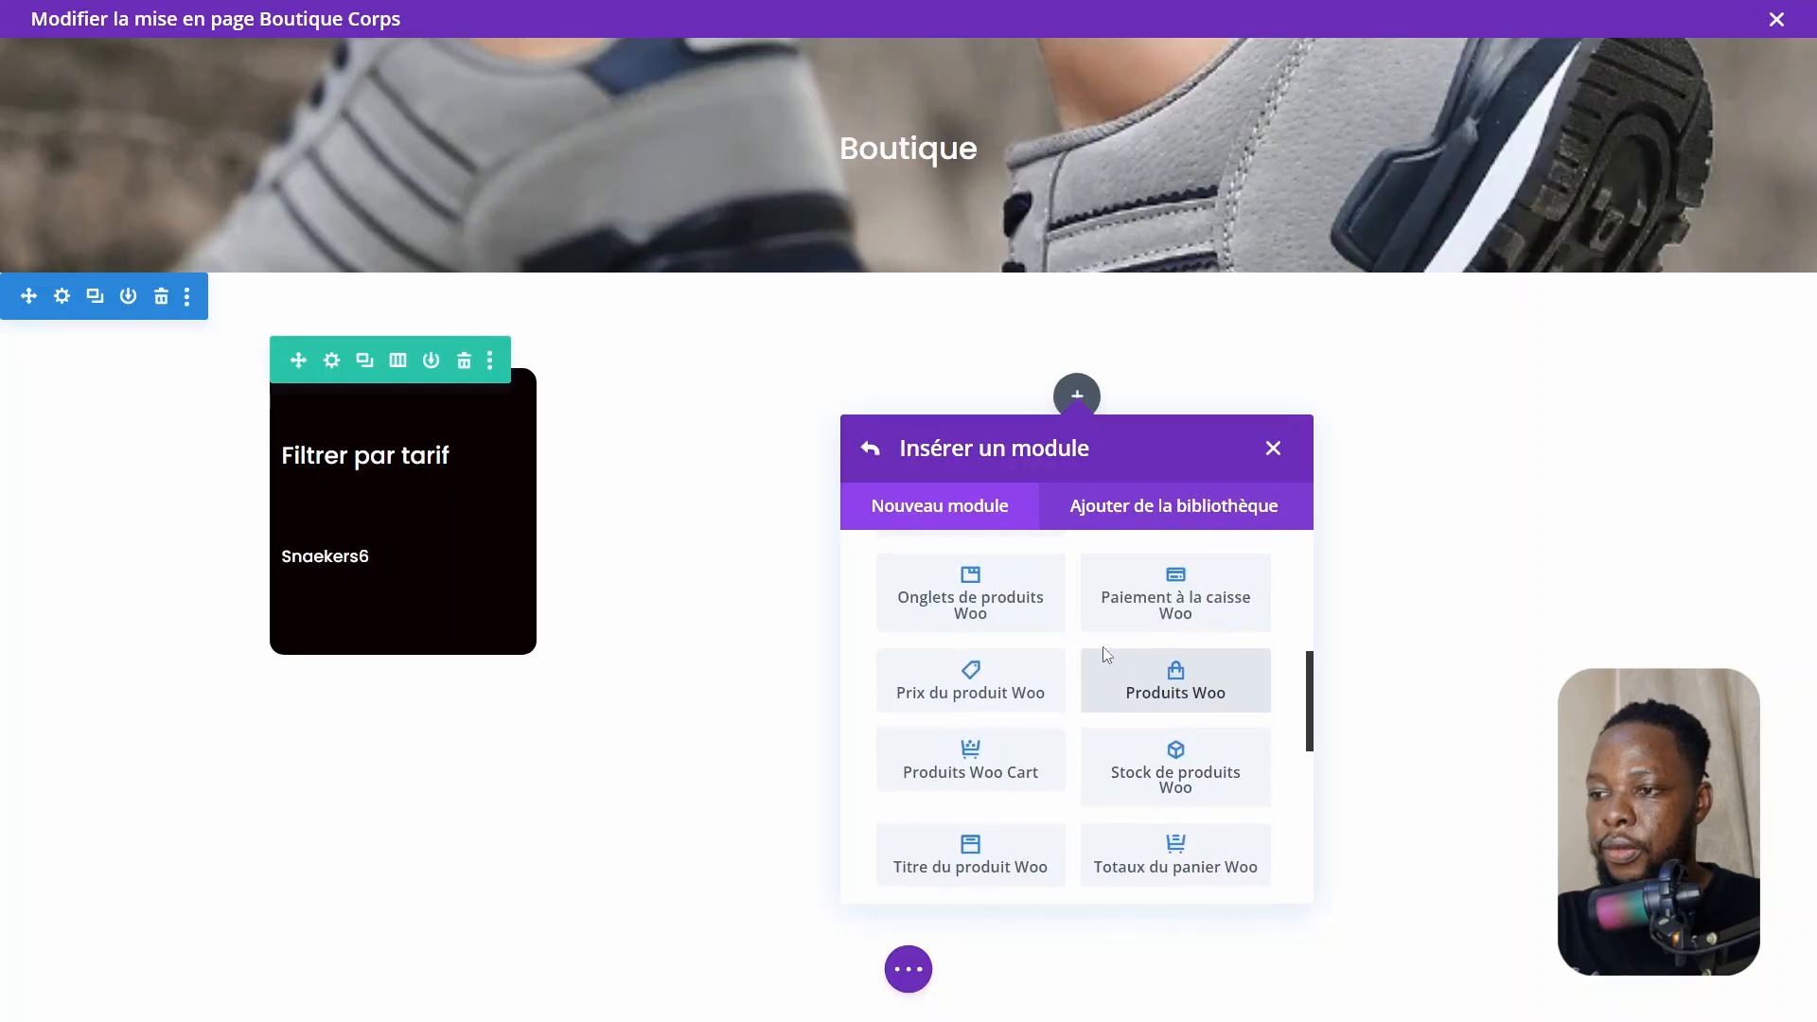
{"action": "left_click", "coordinate": [1161, 683]}
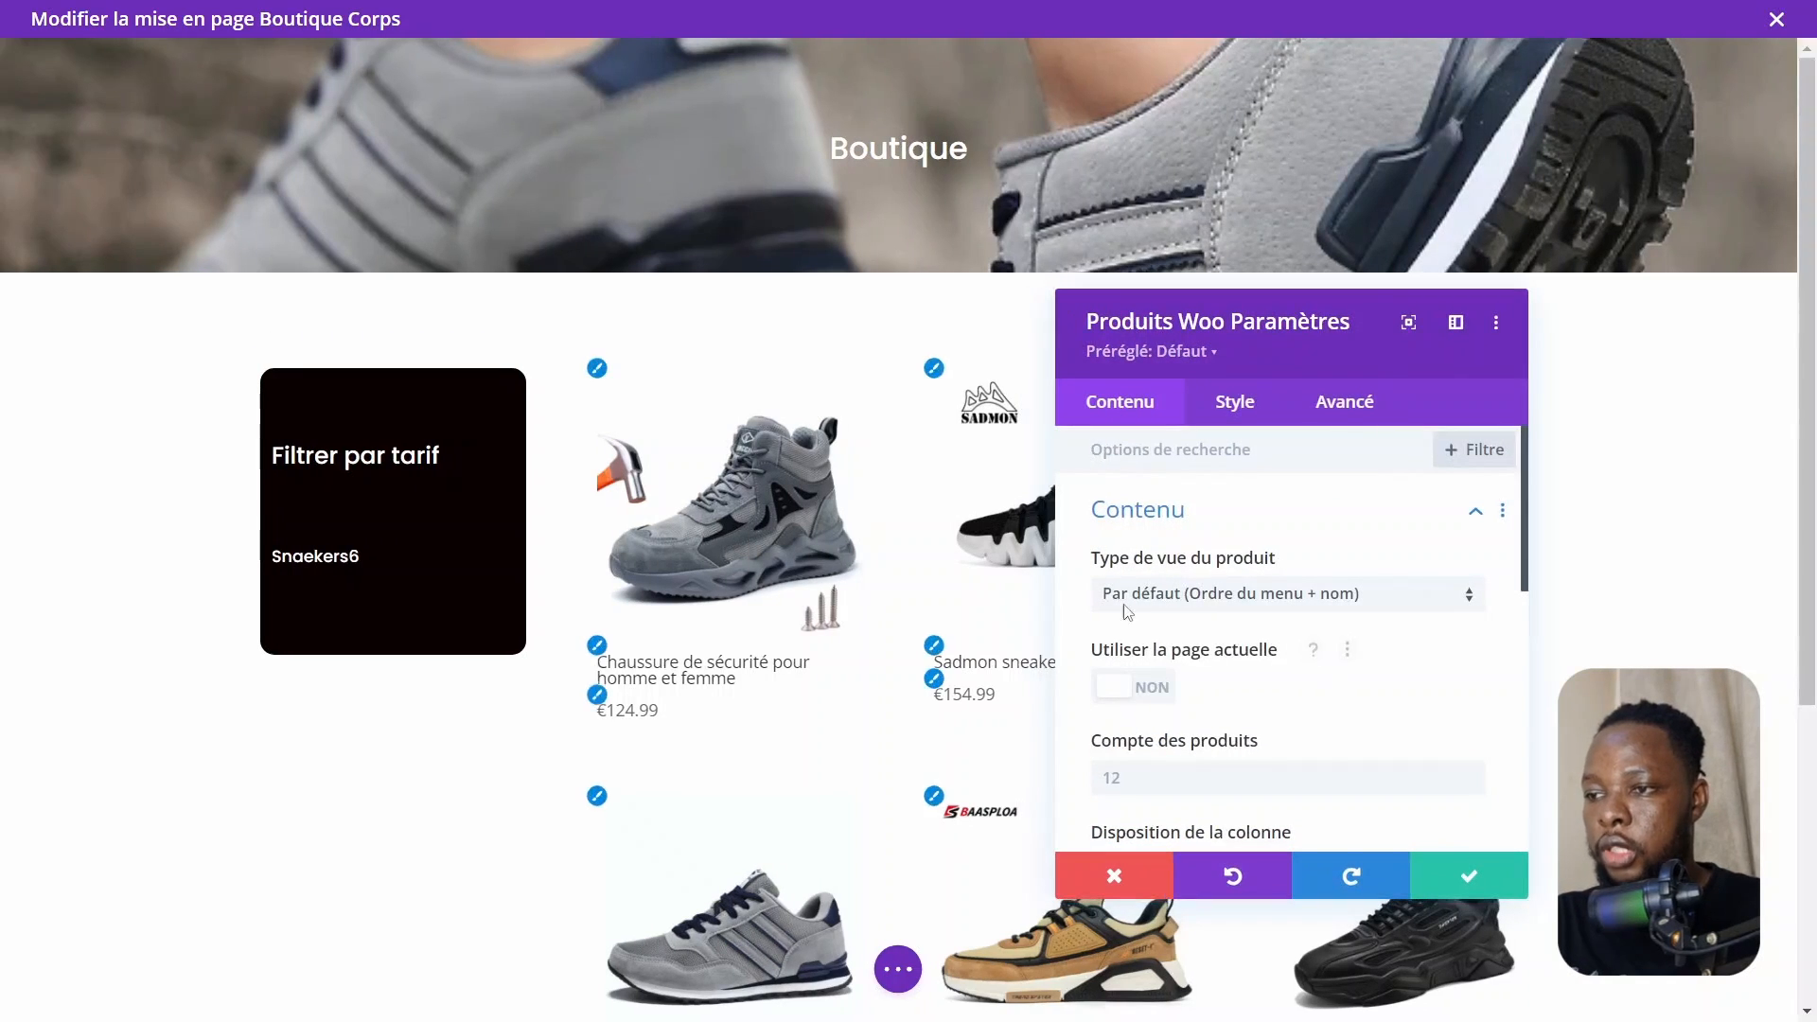
{"action": "left_click_drag", "start_coordinate": [1256, 339], "coordinate": [1047, 293]}
{"action": "left_click_drag", "start_coordinate": [1335, 198], "coordinate": [1493, 207]}
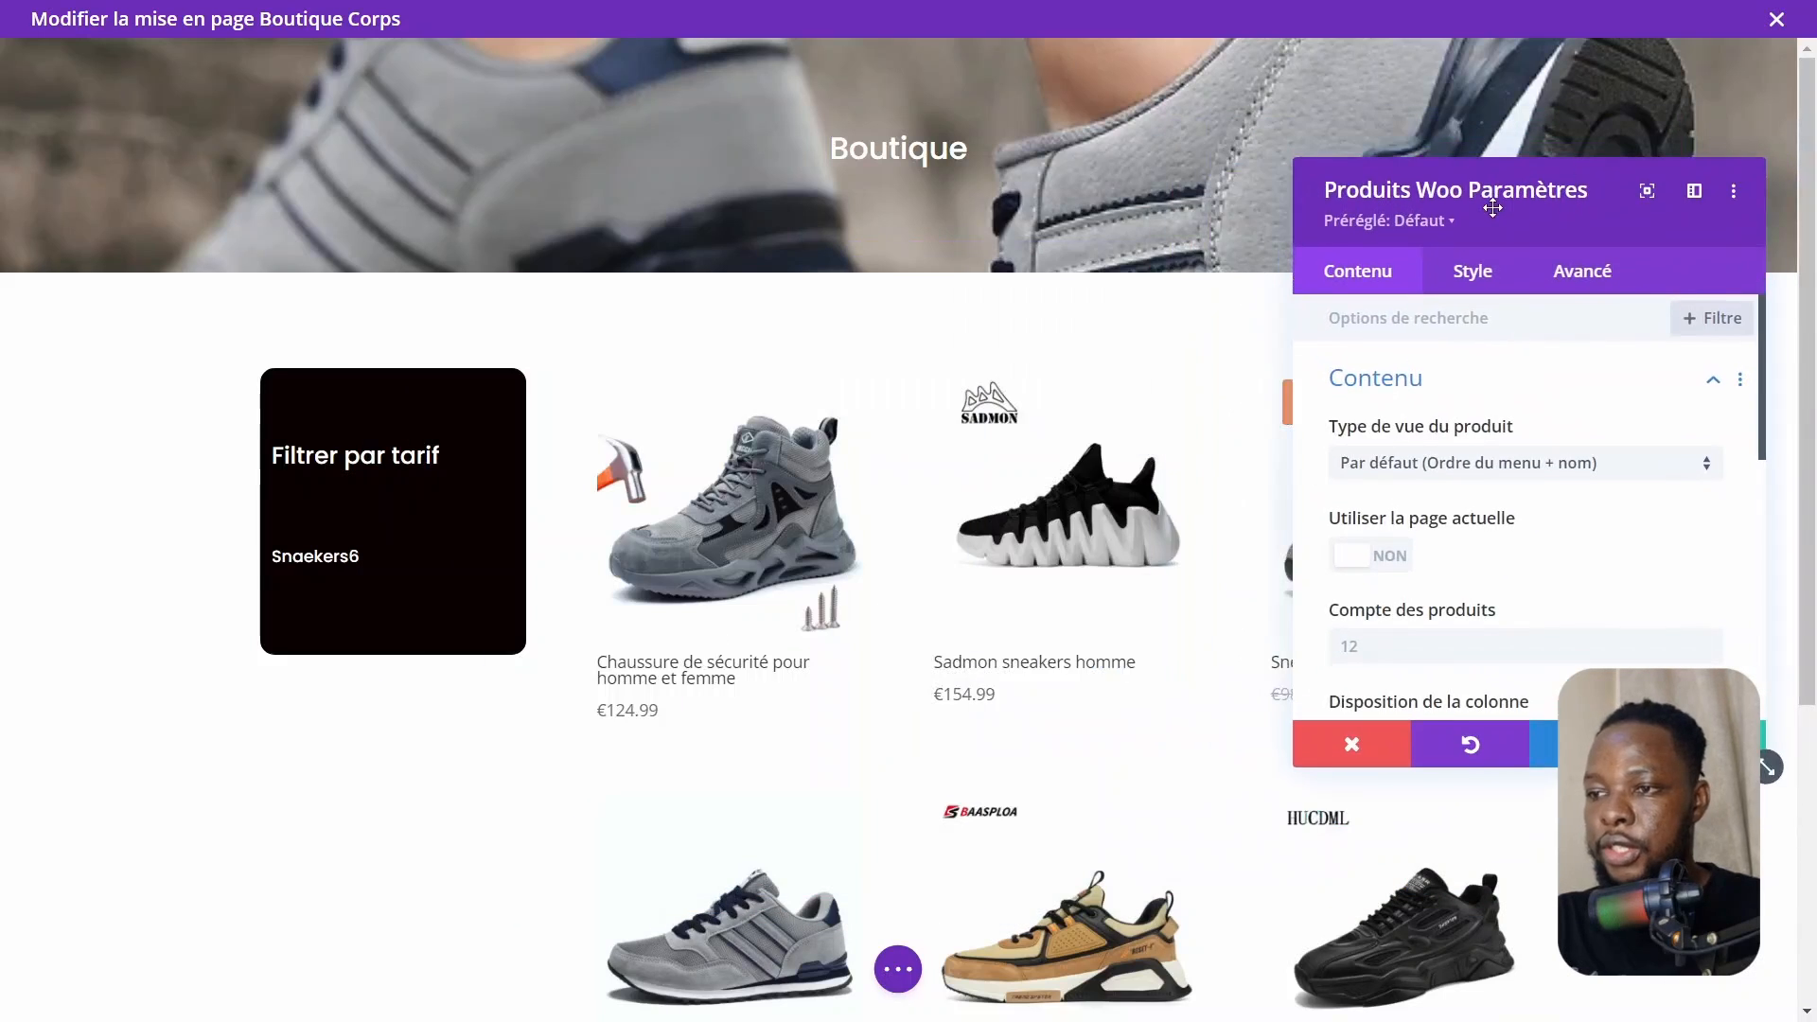
{"action": "scroll", "coordinate": [990, 566], "scroll_direction": "down", "scroll_amount": 5}
{"action": "scroll", "coordinate": [991, 567], "scroll_direction": "up", "scroll_amount": 2}
{"action": "scroll", "coordinate": [991, 567], "scroll_direction": "up", "scroll_amount": 3}
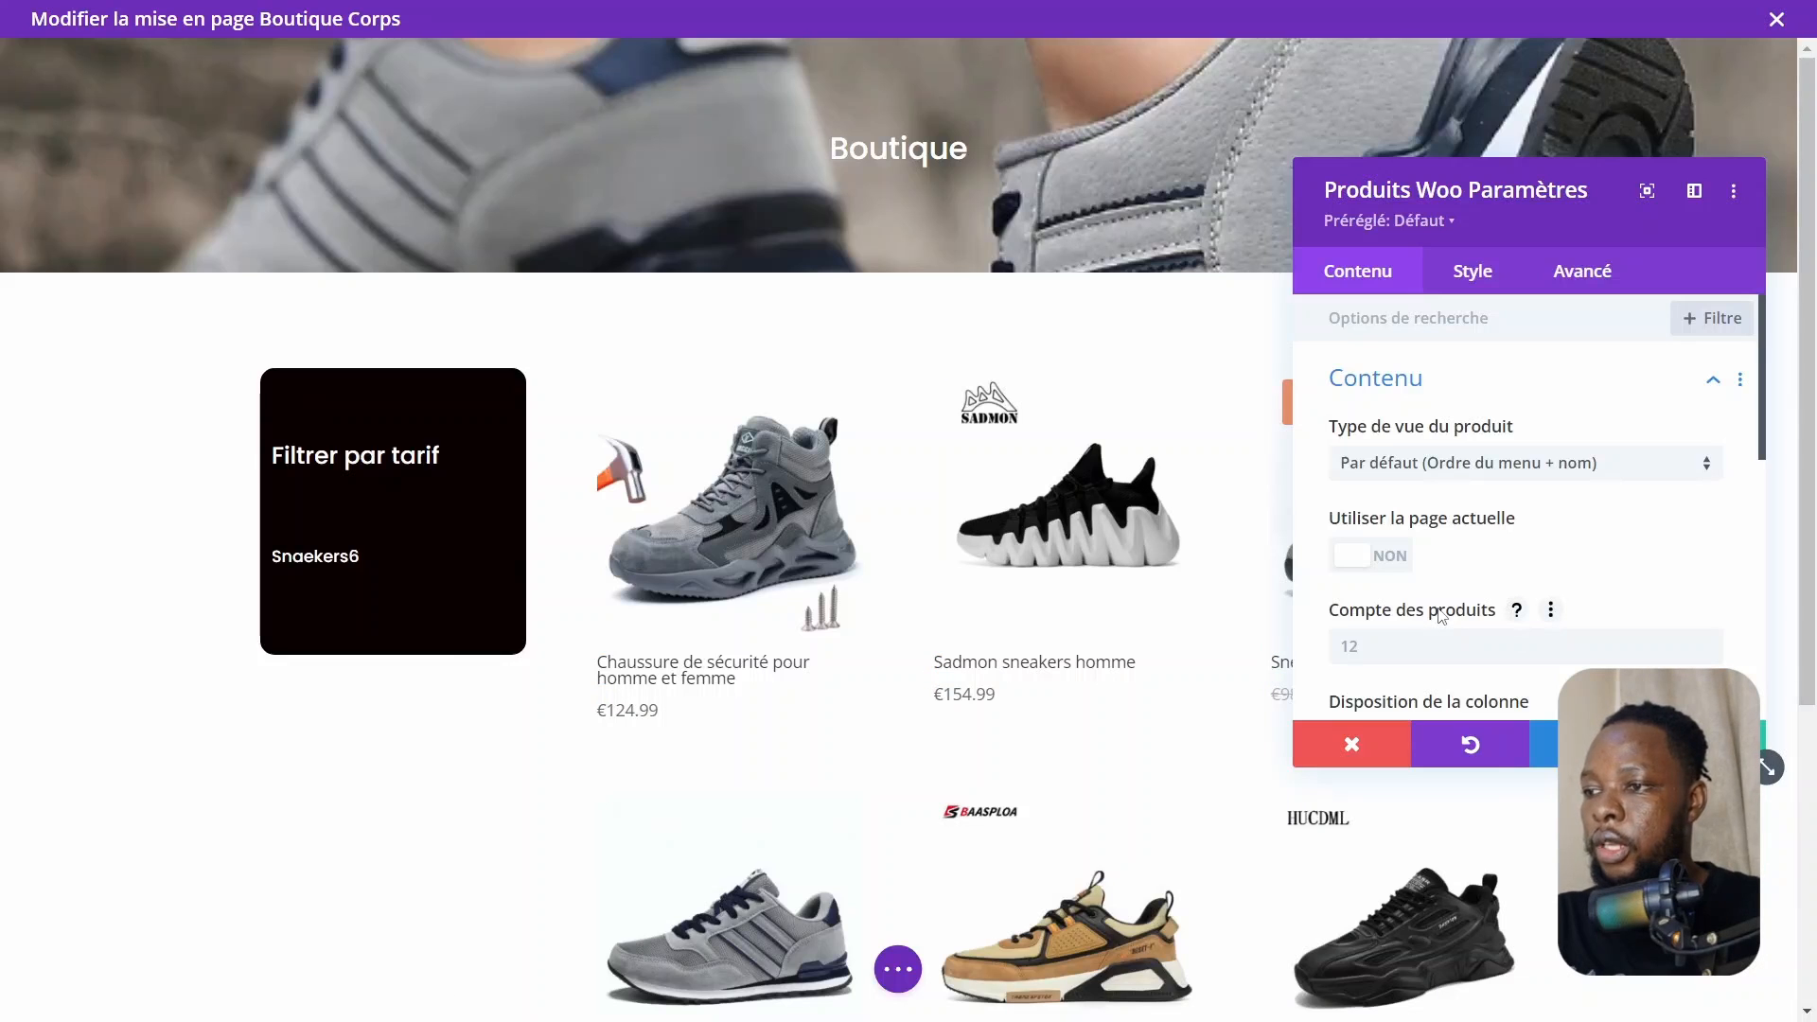
Set the product view type to derniers produits
{"action": "left_click", "coordinate": [1414, 465]}
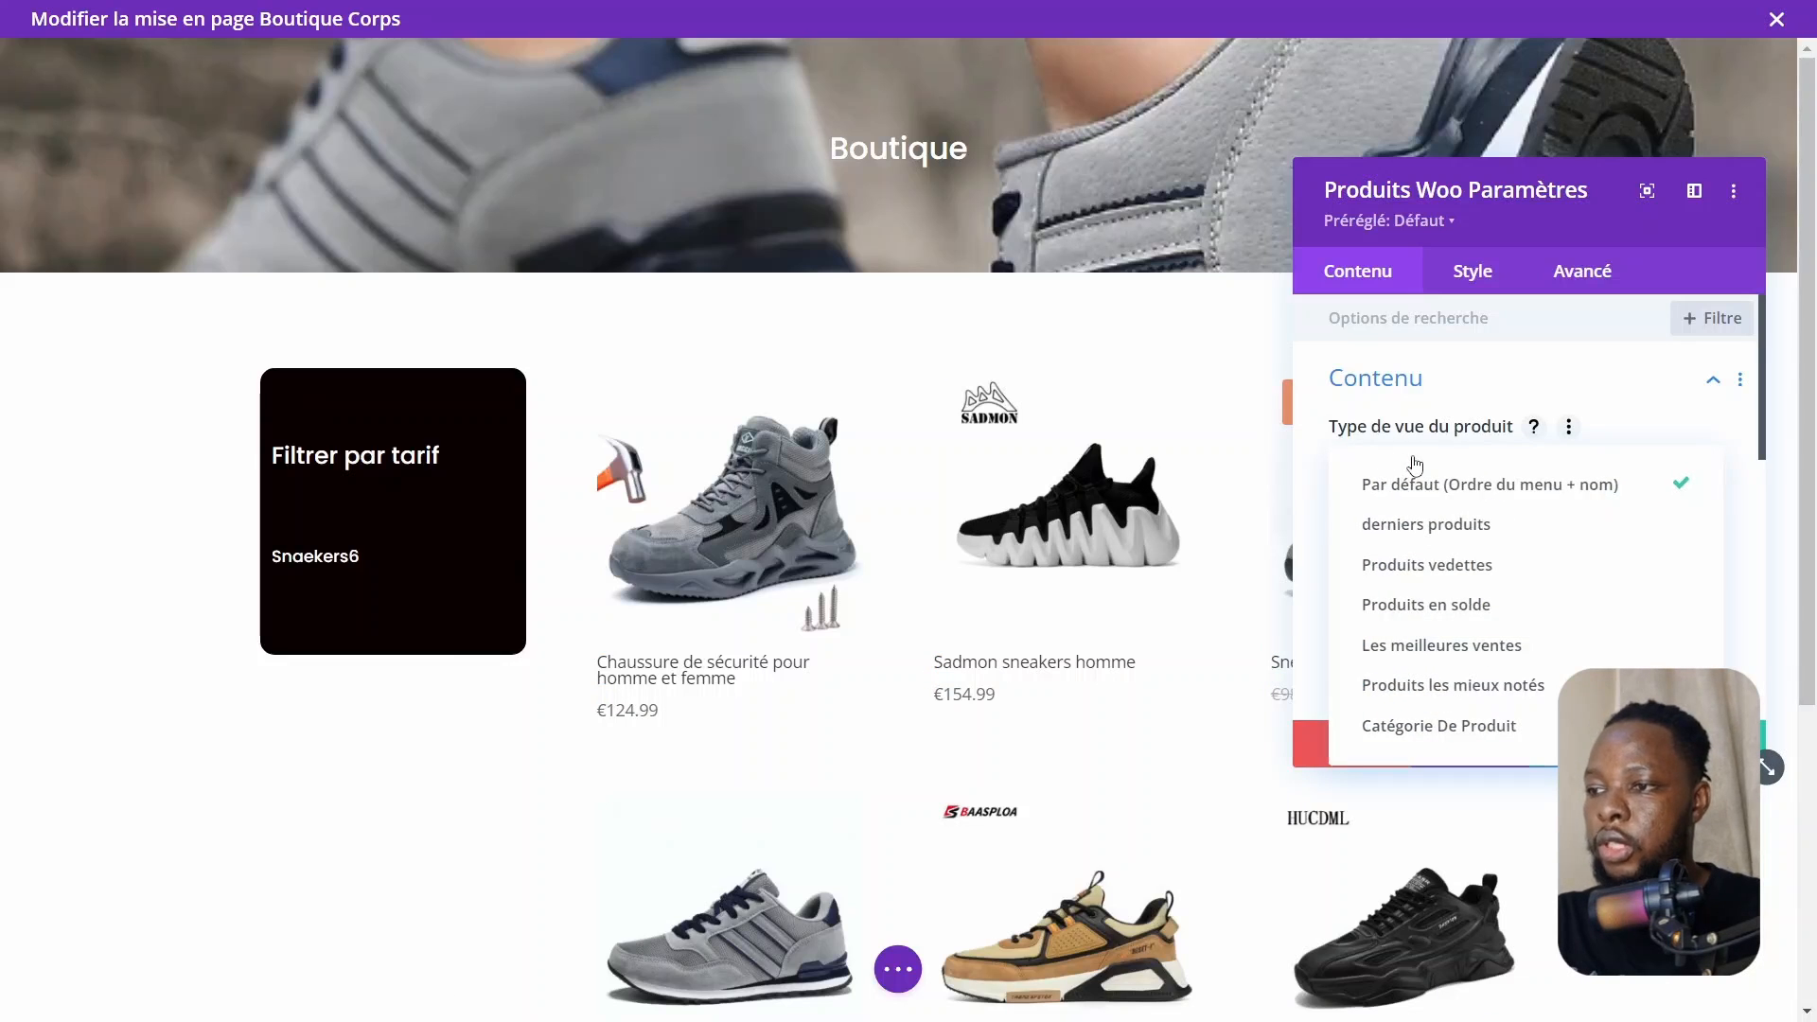
{"action": "left_click", "coordinate": [1399, 529]}
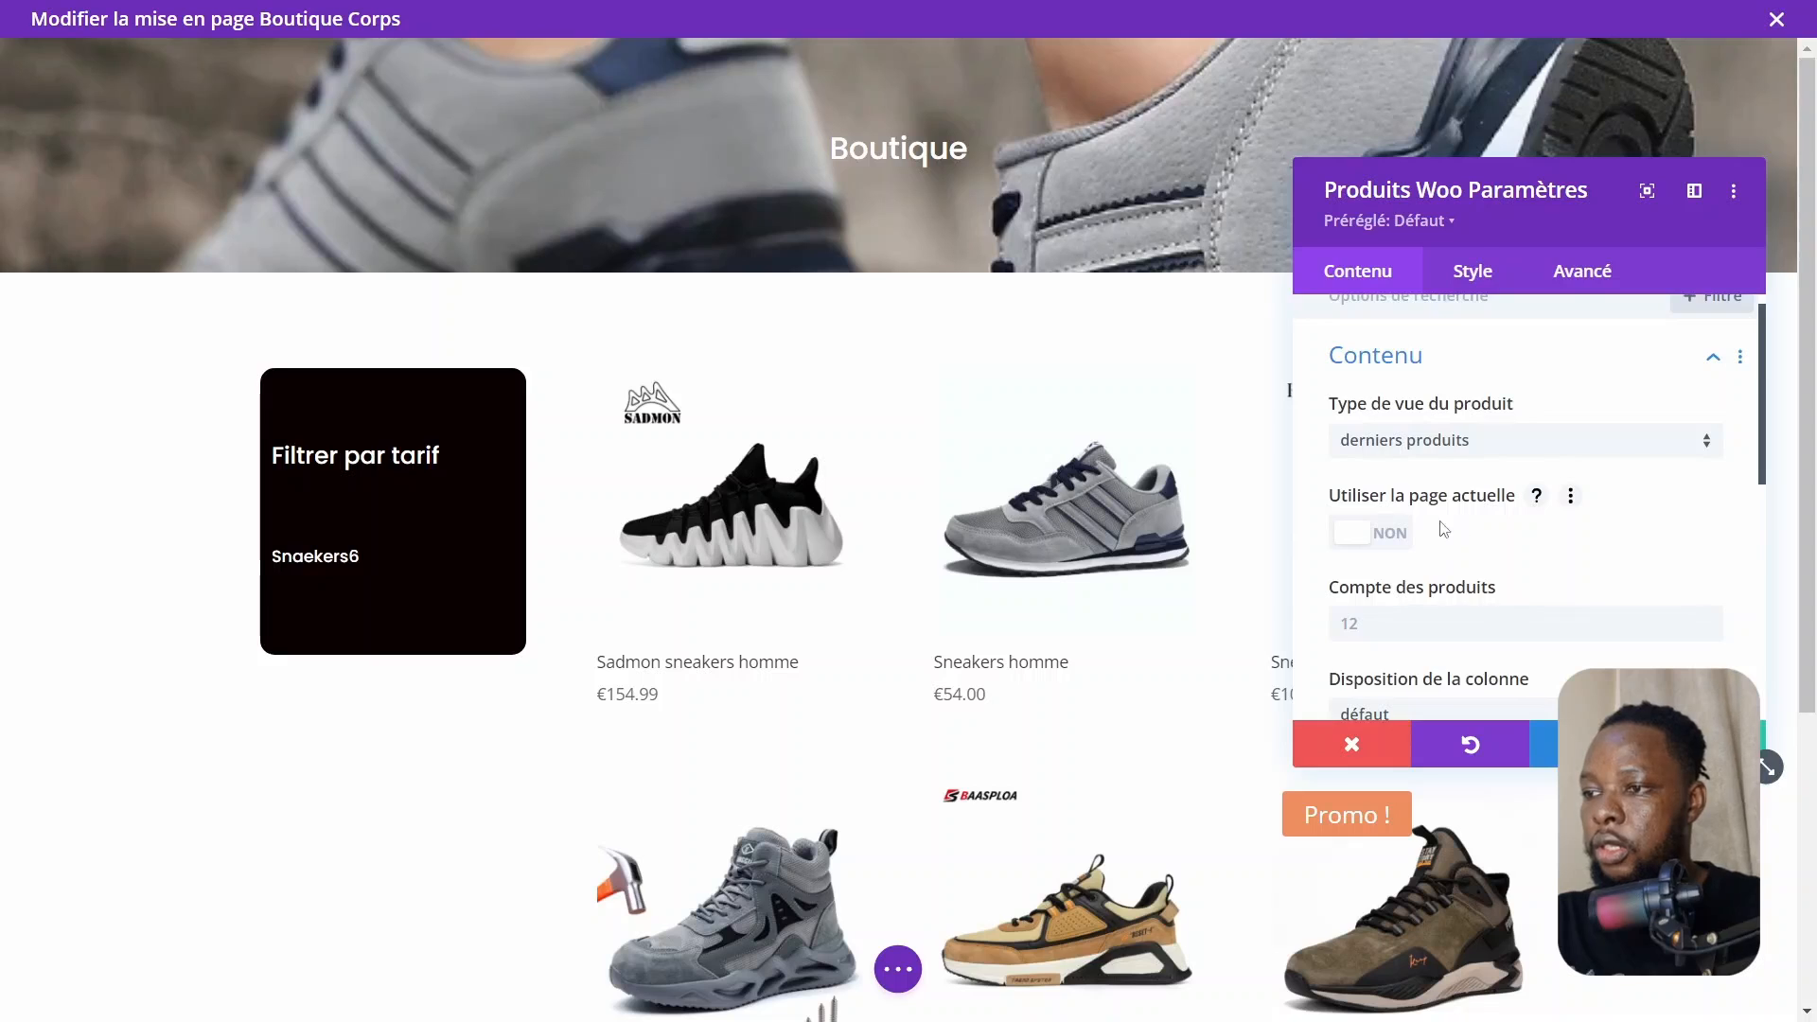
Turn on pagination in the module's Éléments settings
{"action": "scroll", "coordinate": [1399, 423], "scroll_direction": "down", "scroll_amount": 2}
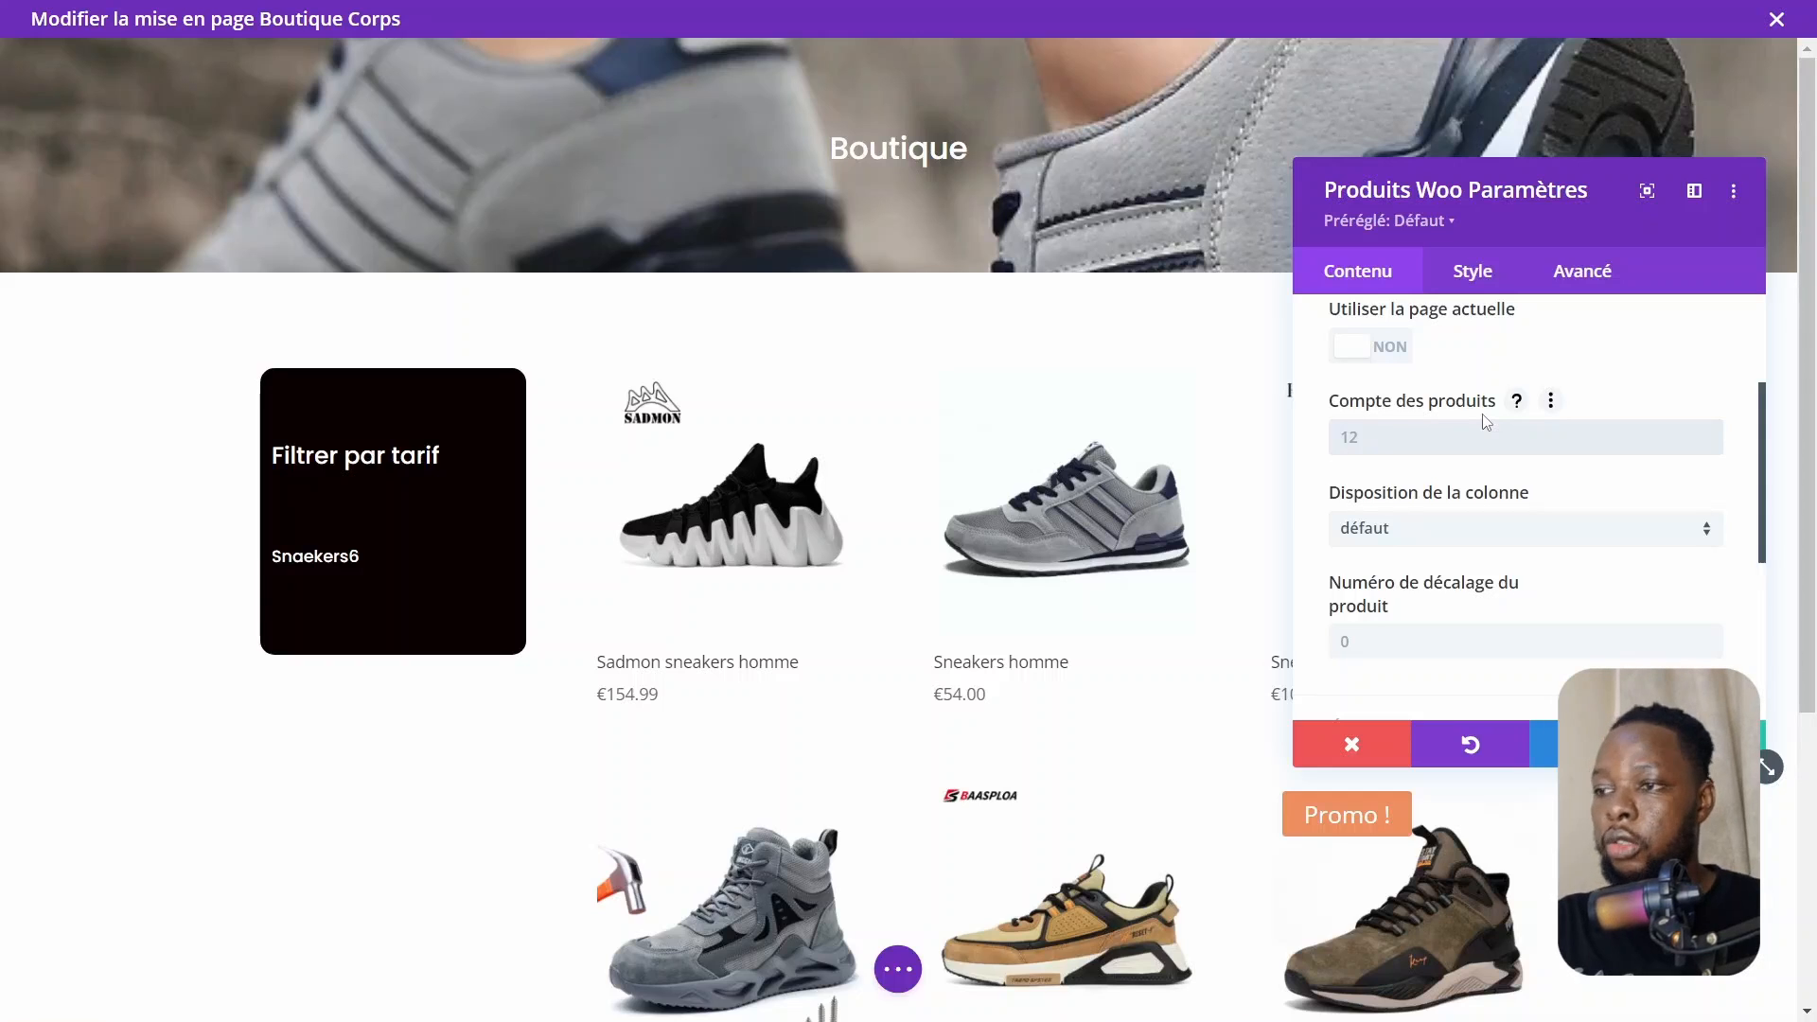
{"action": "scroll", "coordinate": [1487, 422], "scroll_direction": "down", "scroll_amount": 1}
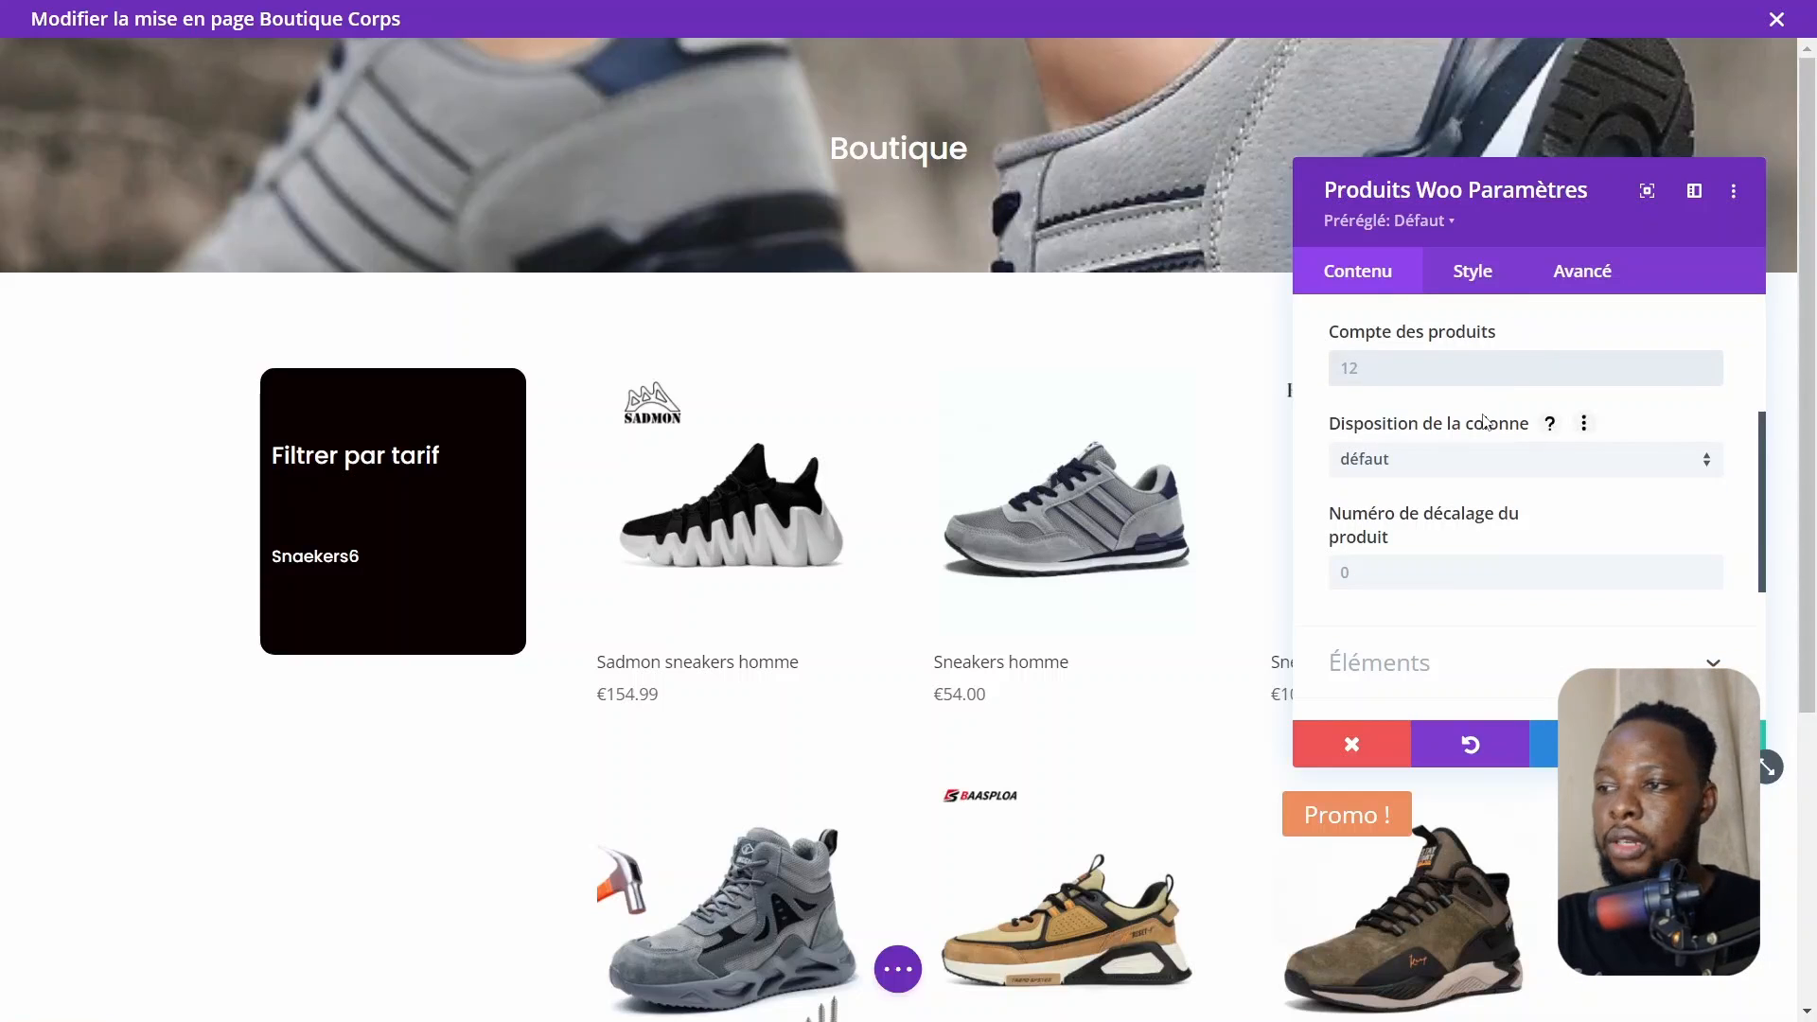
{"action": "scroll", "coordinate": [1486, 423], "scroll_direction": "down", "scroll_amount": 2}
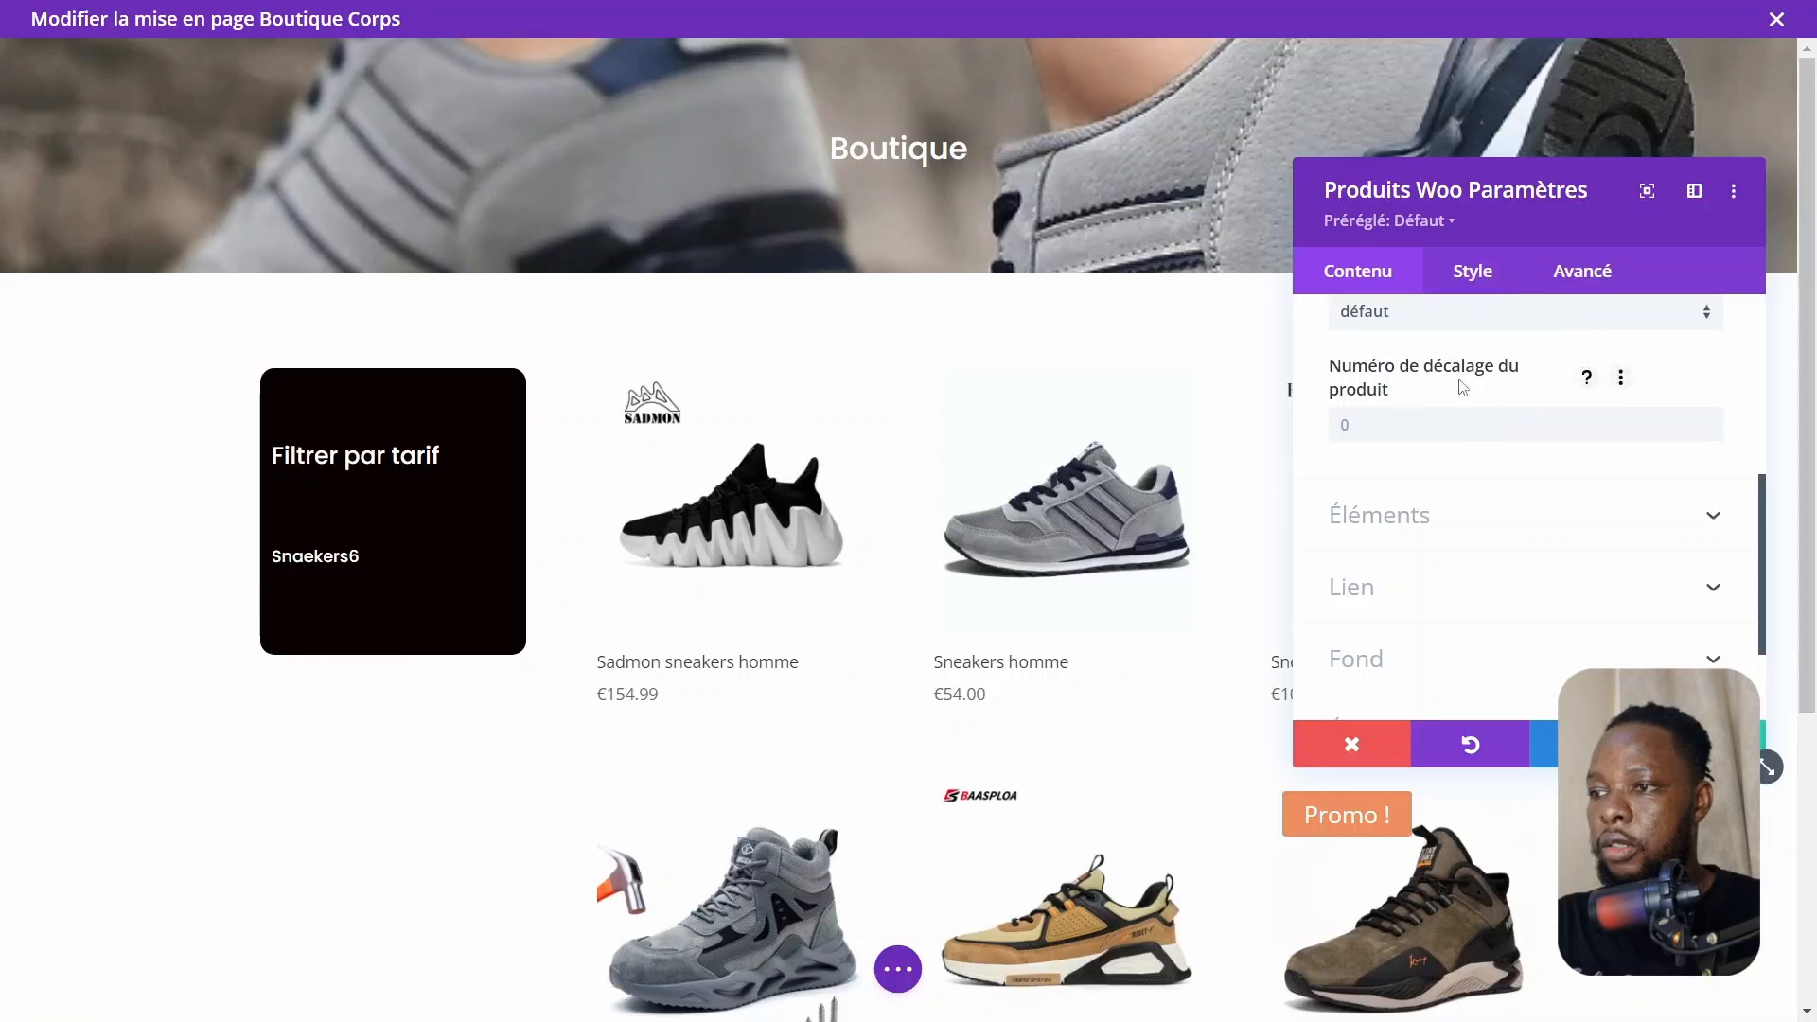
{"action": "scroll", "coordinate": [1432, 481], "scroll_direction": "down", "scroll_amount": 1}
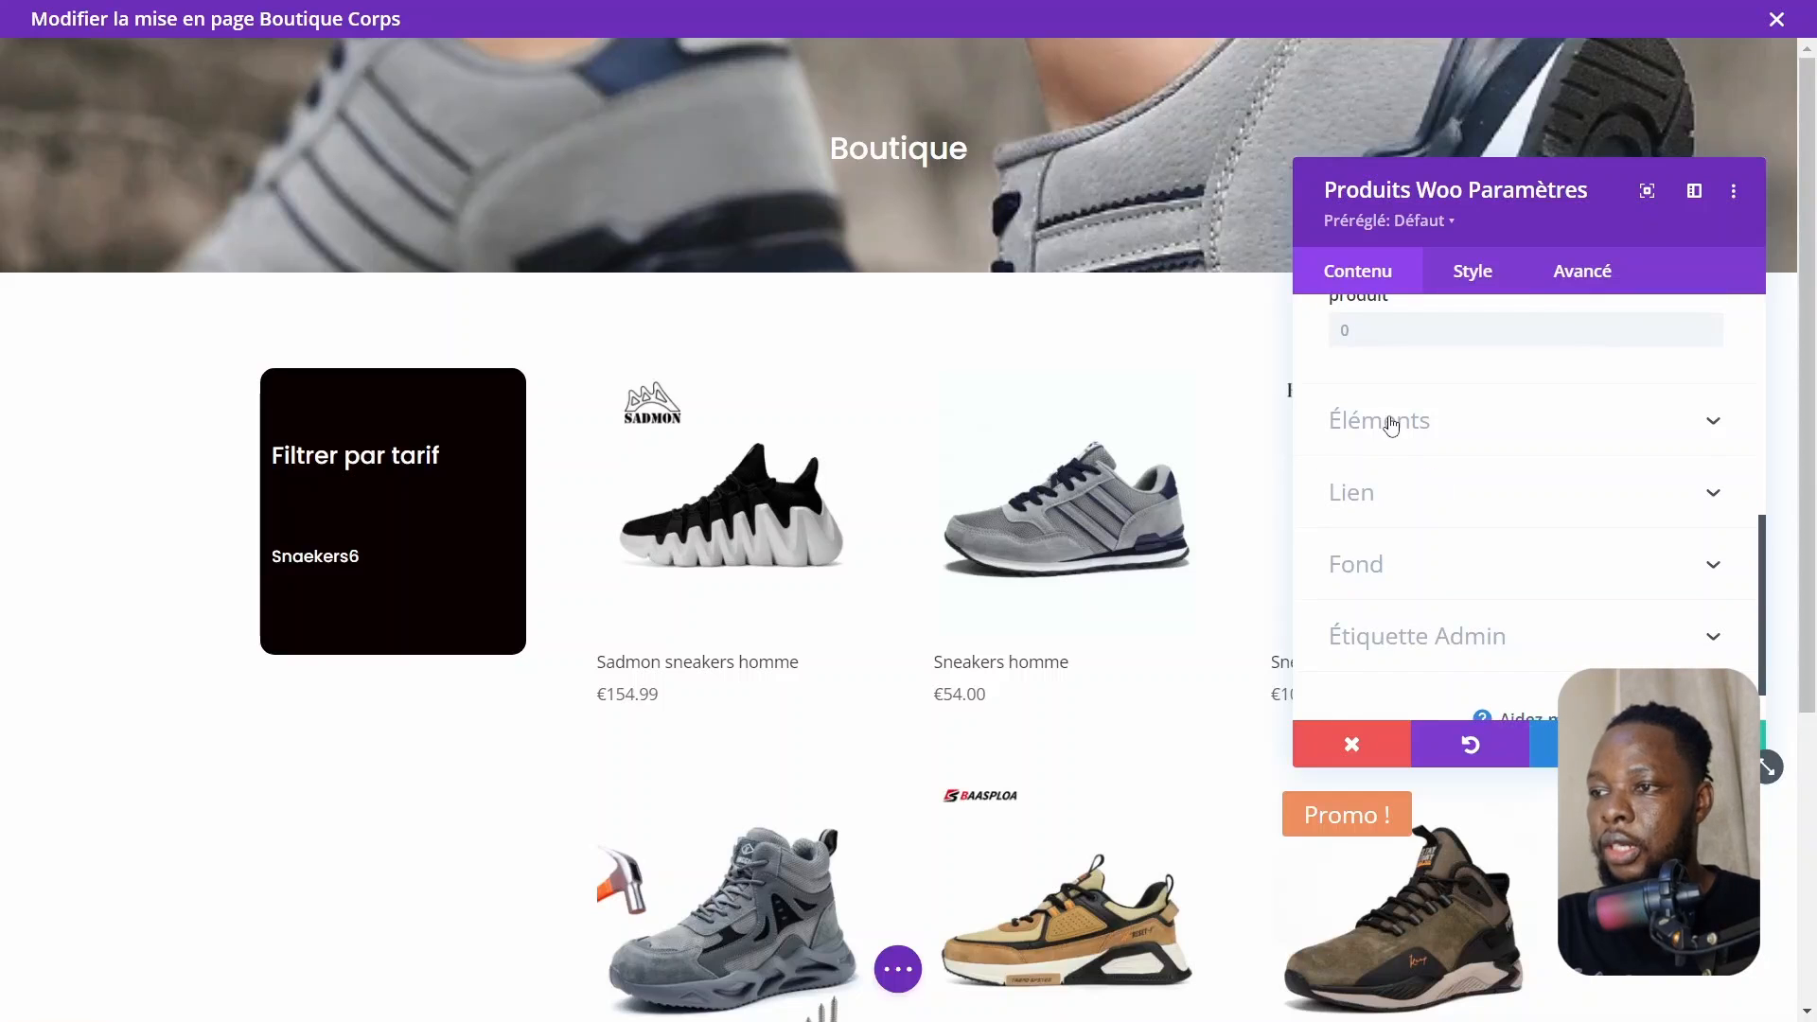
{"action": "left_click", "coordinate": [1392, 418]}
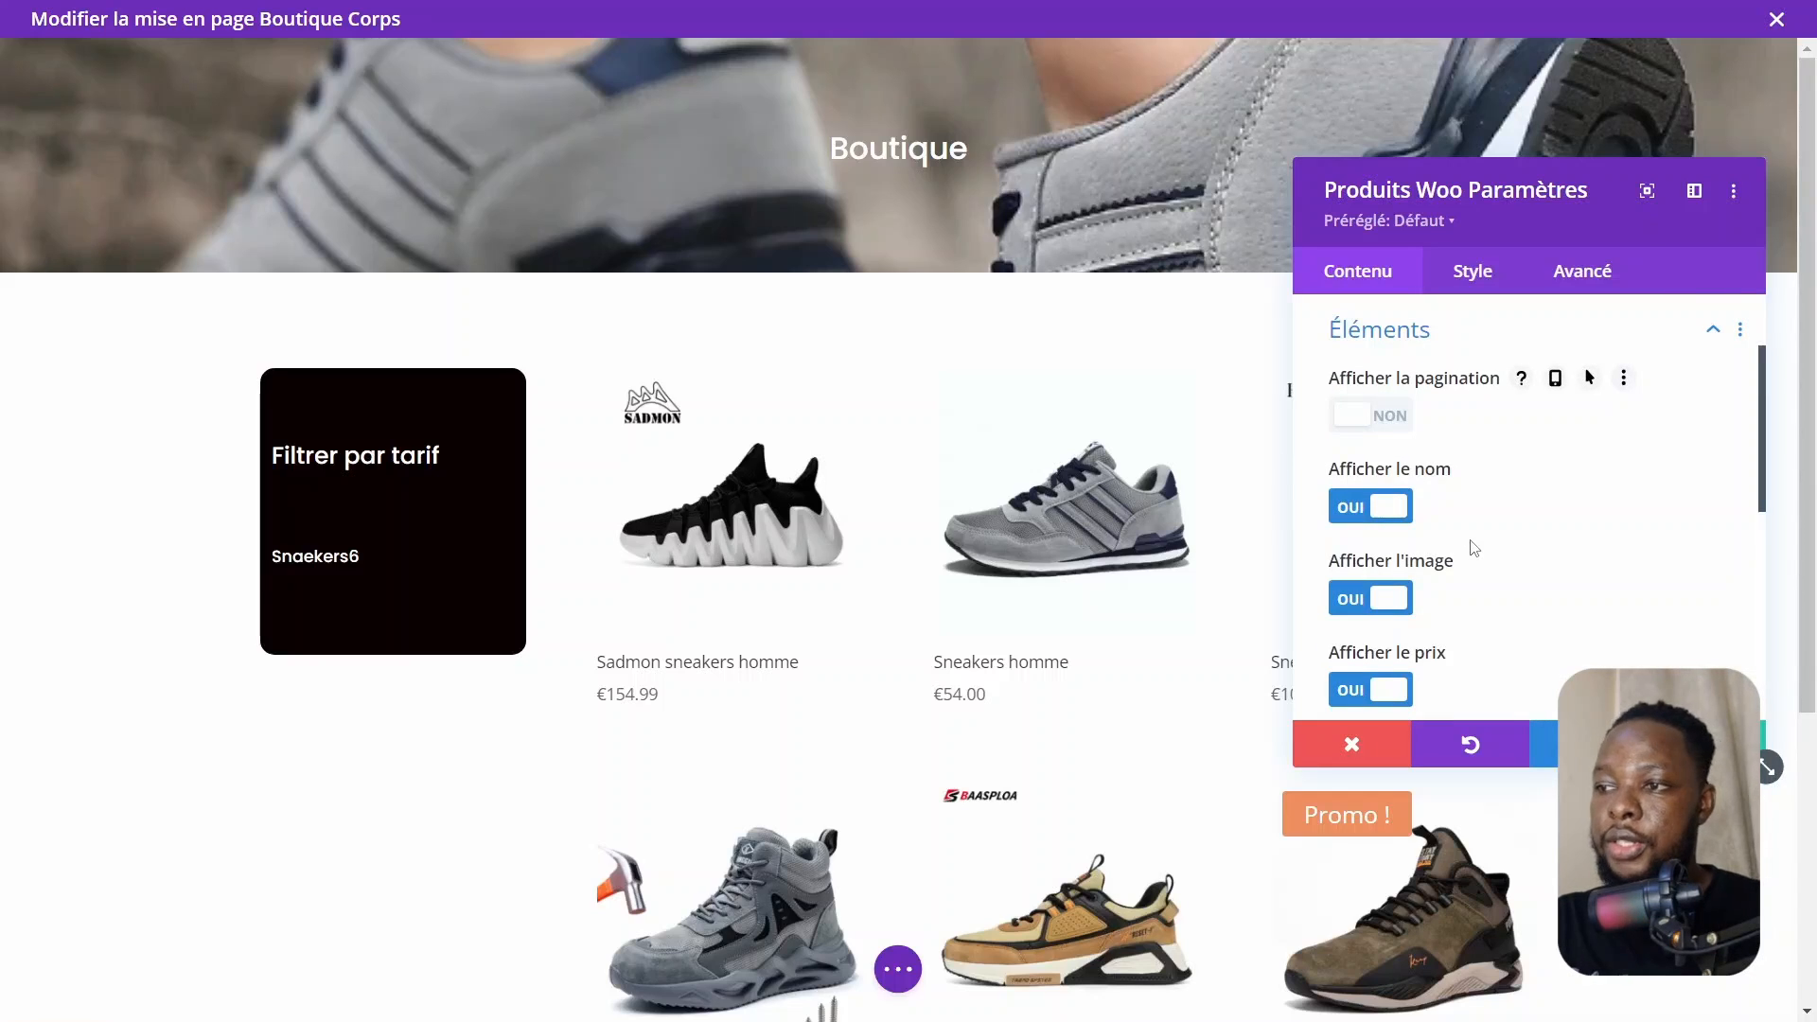
{"action": "scroll", "coordinate": [1001, 633], "scroll_direction": "down", "scroll_amount": 4}
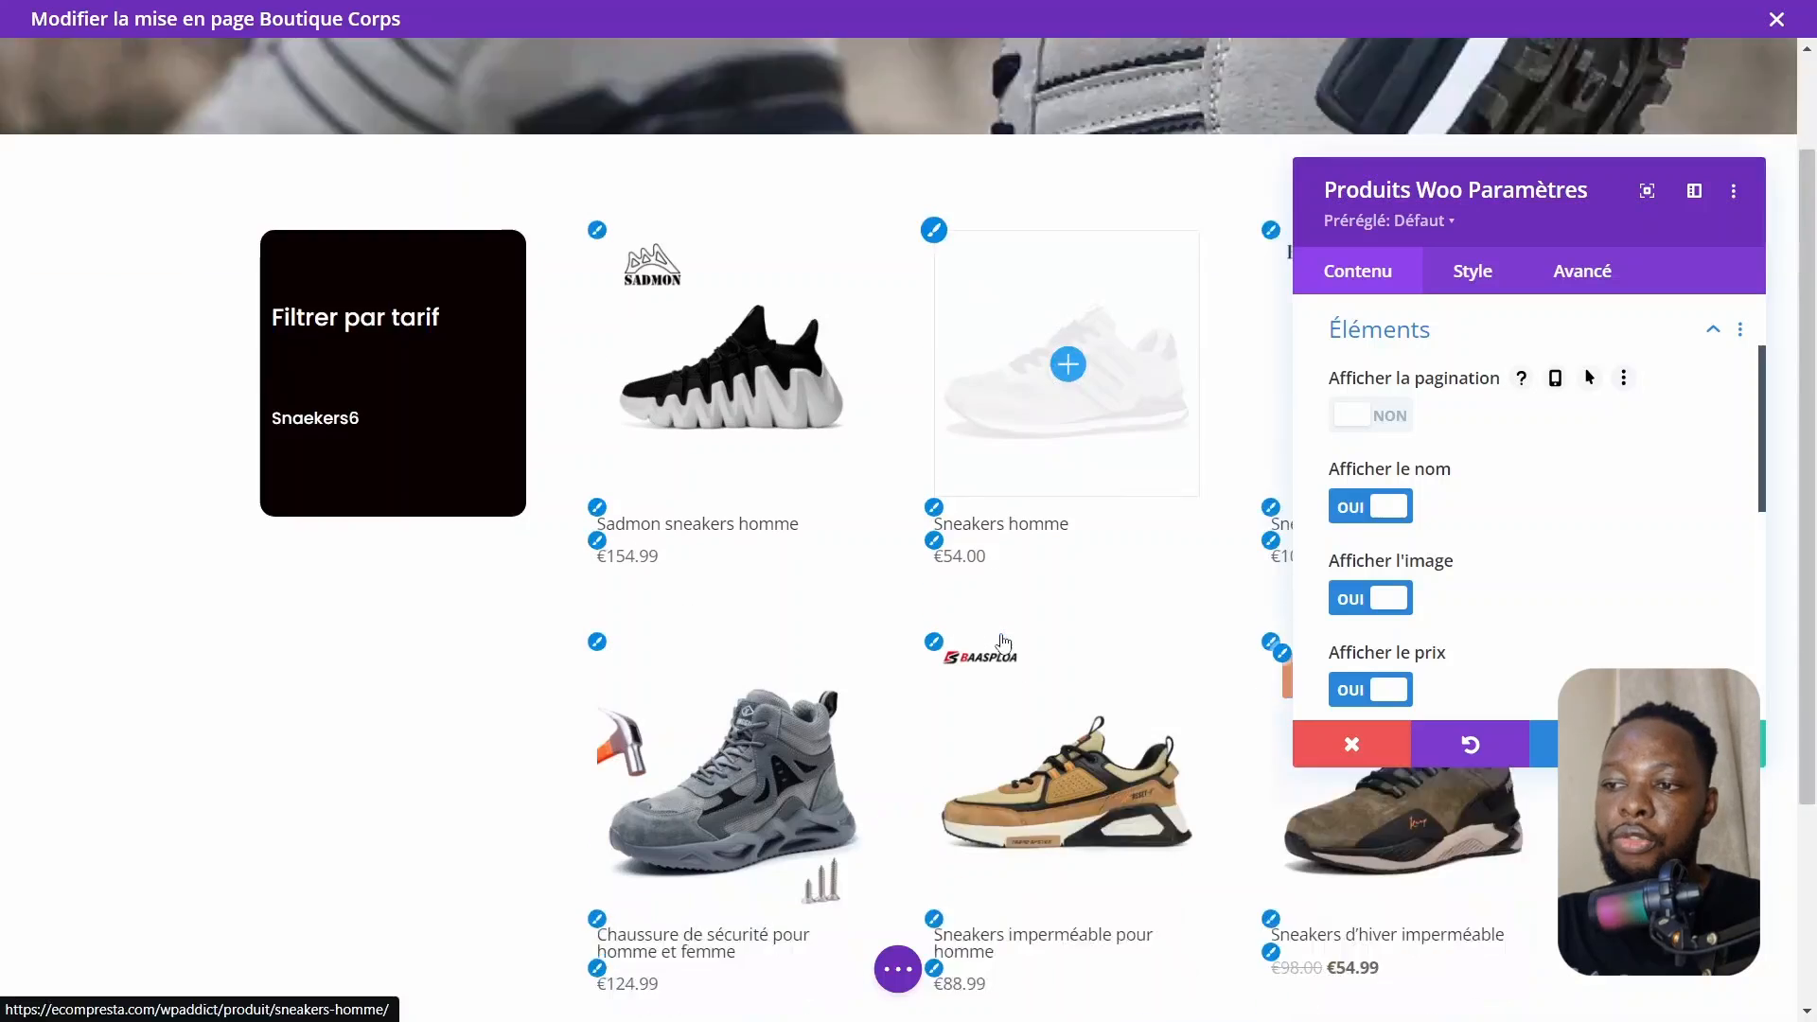
{"action": "scroll", "coordinate": [1004, 643], "scroll_direction": "up", "scroll_amount": 4}
{"action": "scroll", "coordinate": [1004, 643], "scroll_direction": "up", "scroll_amount": 1}
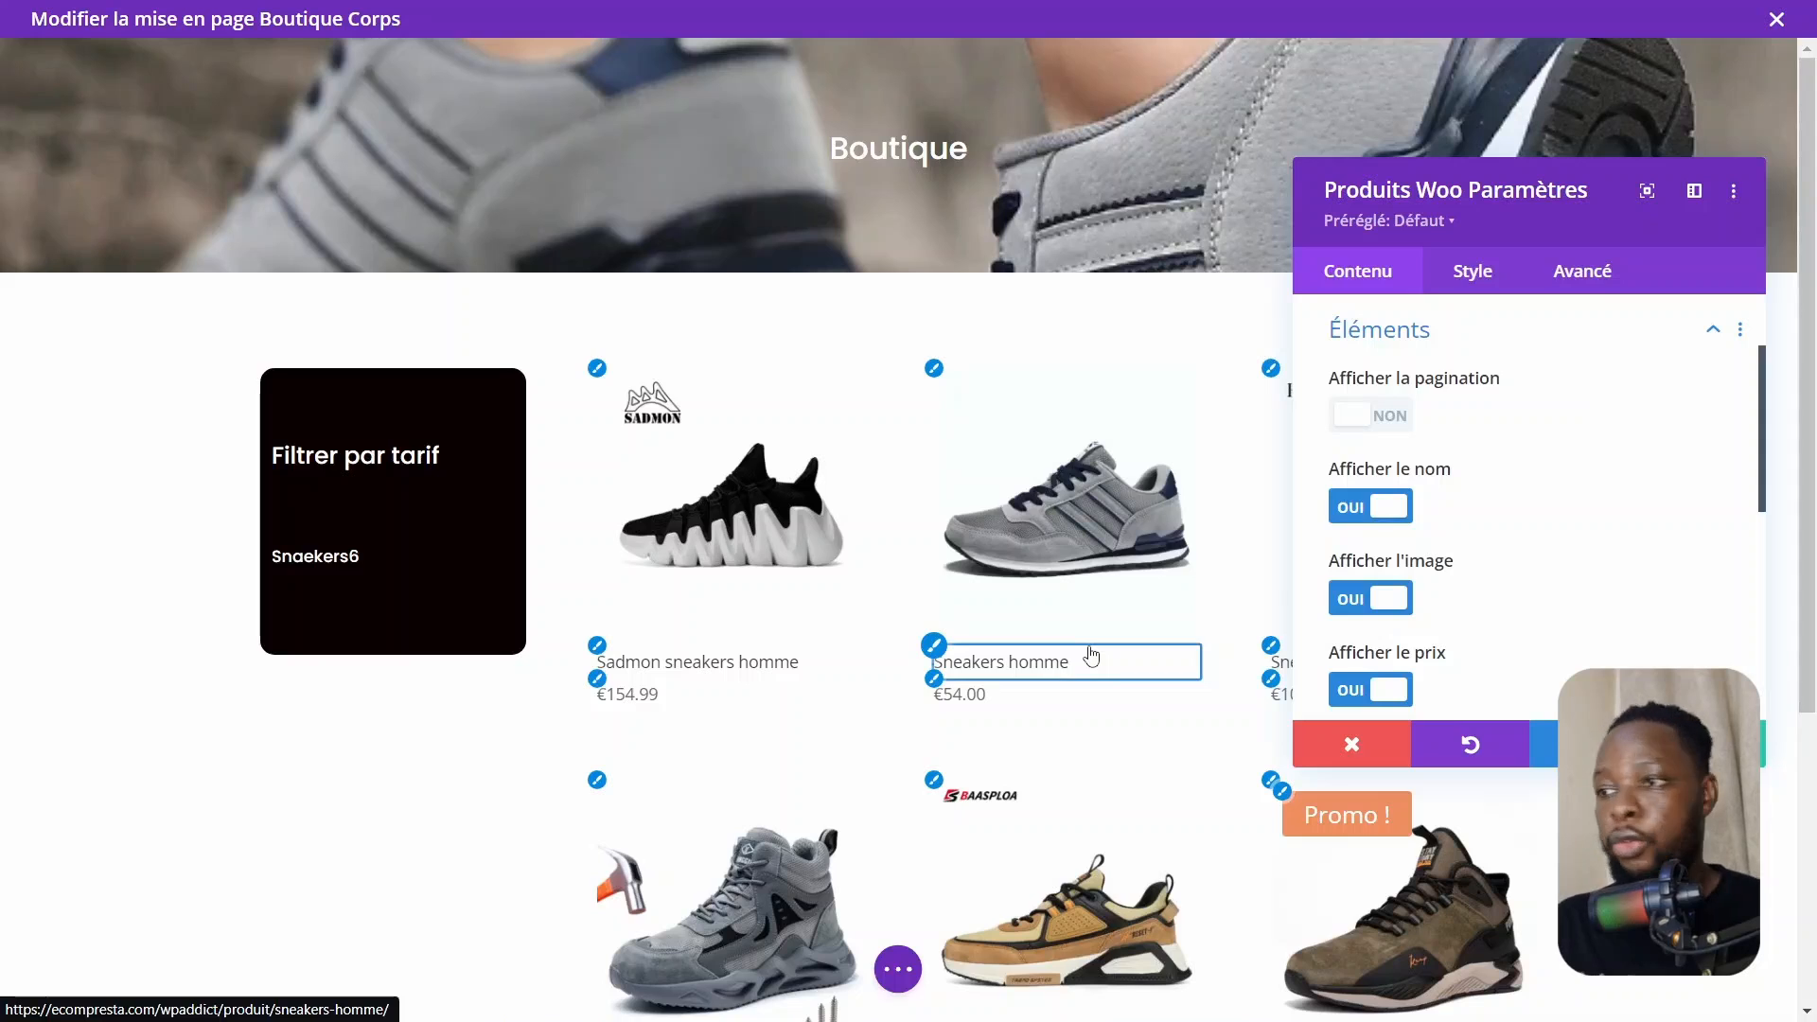
{"action": "left_click", "coordinate": [1390, 425]}
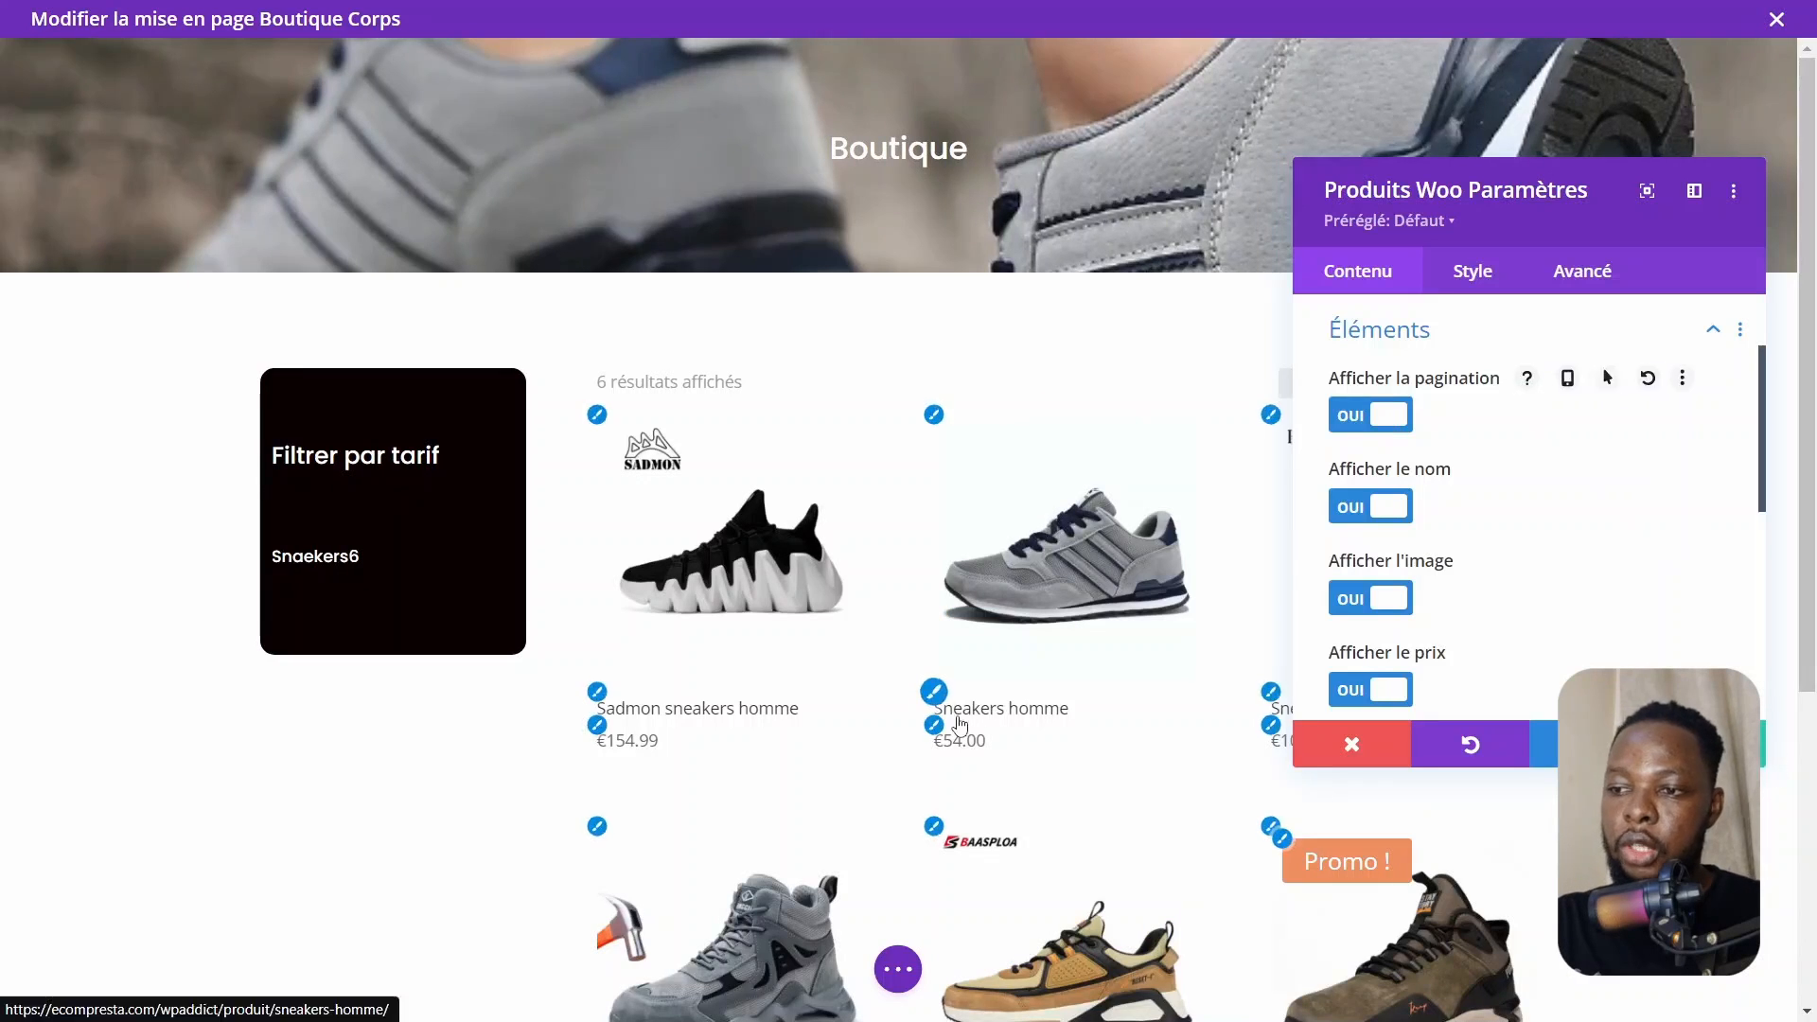
Scroll through the product grid and the element display toggles to review the module
{"action": "scroll", "coordinate": [959, 726], "scroll_direction": "down", "scroll_amount": 5}
{"action": "scroll", "coordinate": [960, 726], "scroll_direction": "up", "scroll_amount": 5}
{"action": "scroll", "coordinate": [960, 726], "scroll_direction": "down", "scroll_amount": 5}
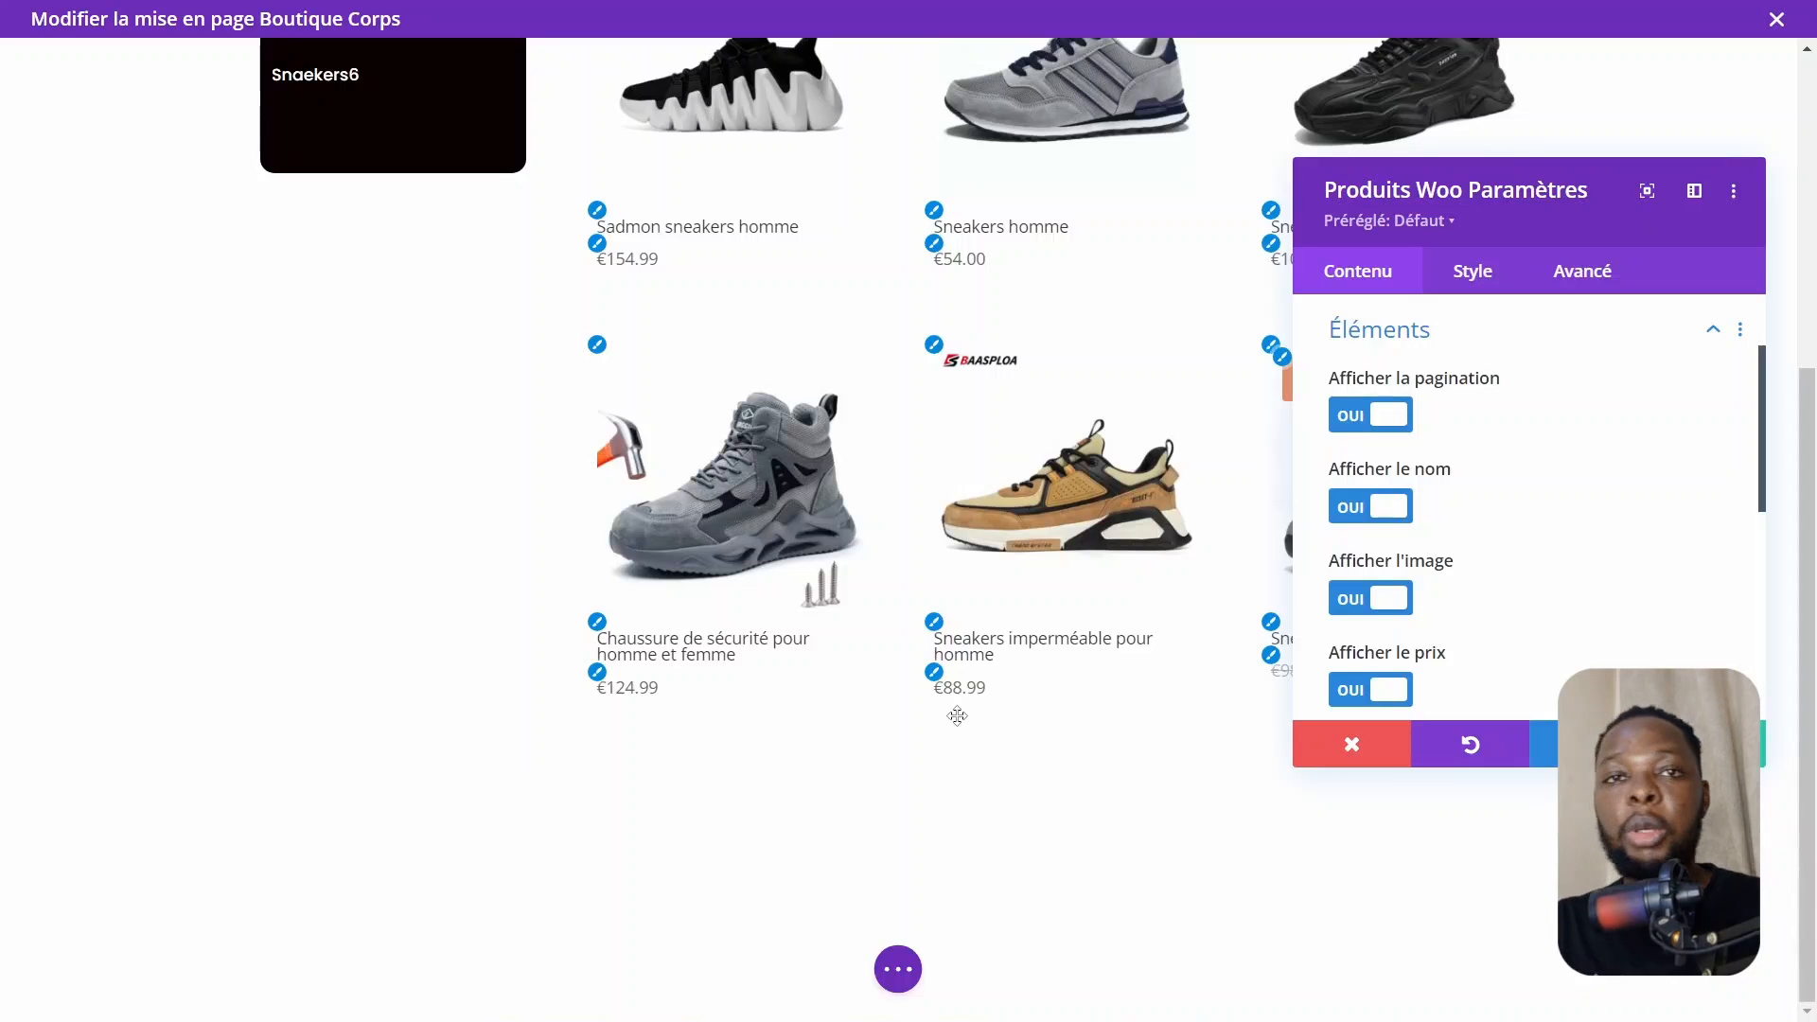
{"action": "scroll", "coordinate": [958, 716], "scroll_direction": "up", "scroll_amount": 5}
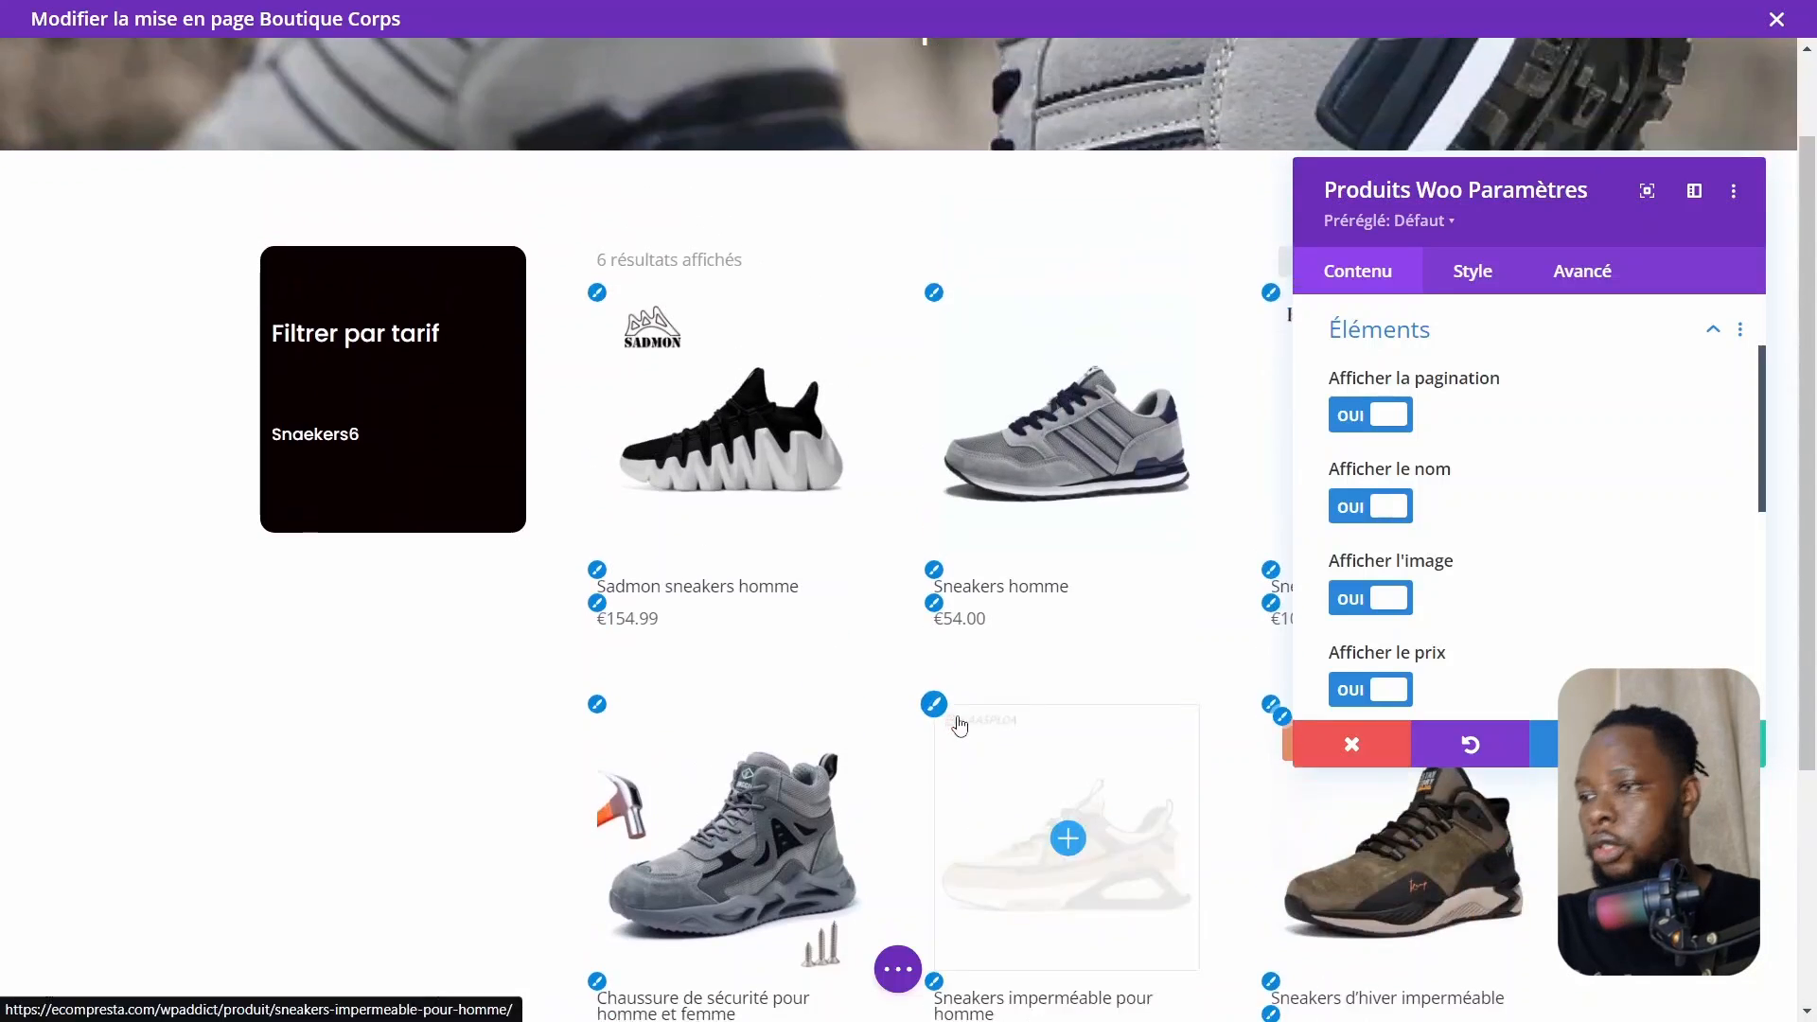
{"action": "scroll", "coordinate": [955, 722], "scroll_direction": "down", "scroll_amount": 5}
{"action": "scroll", "coordinate": [1533, 609], "scroll_direction": "down", "scroll_amount": 3}
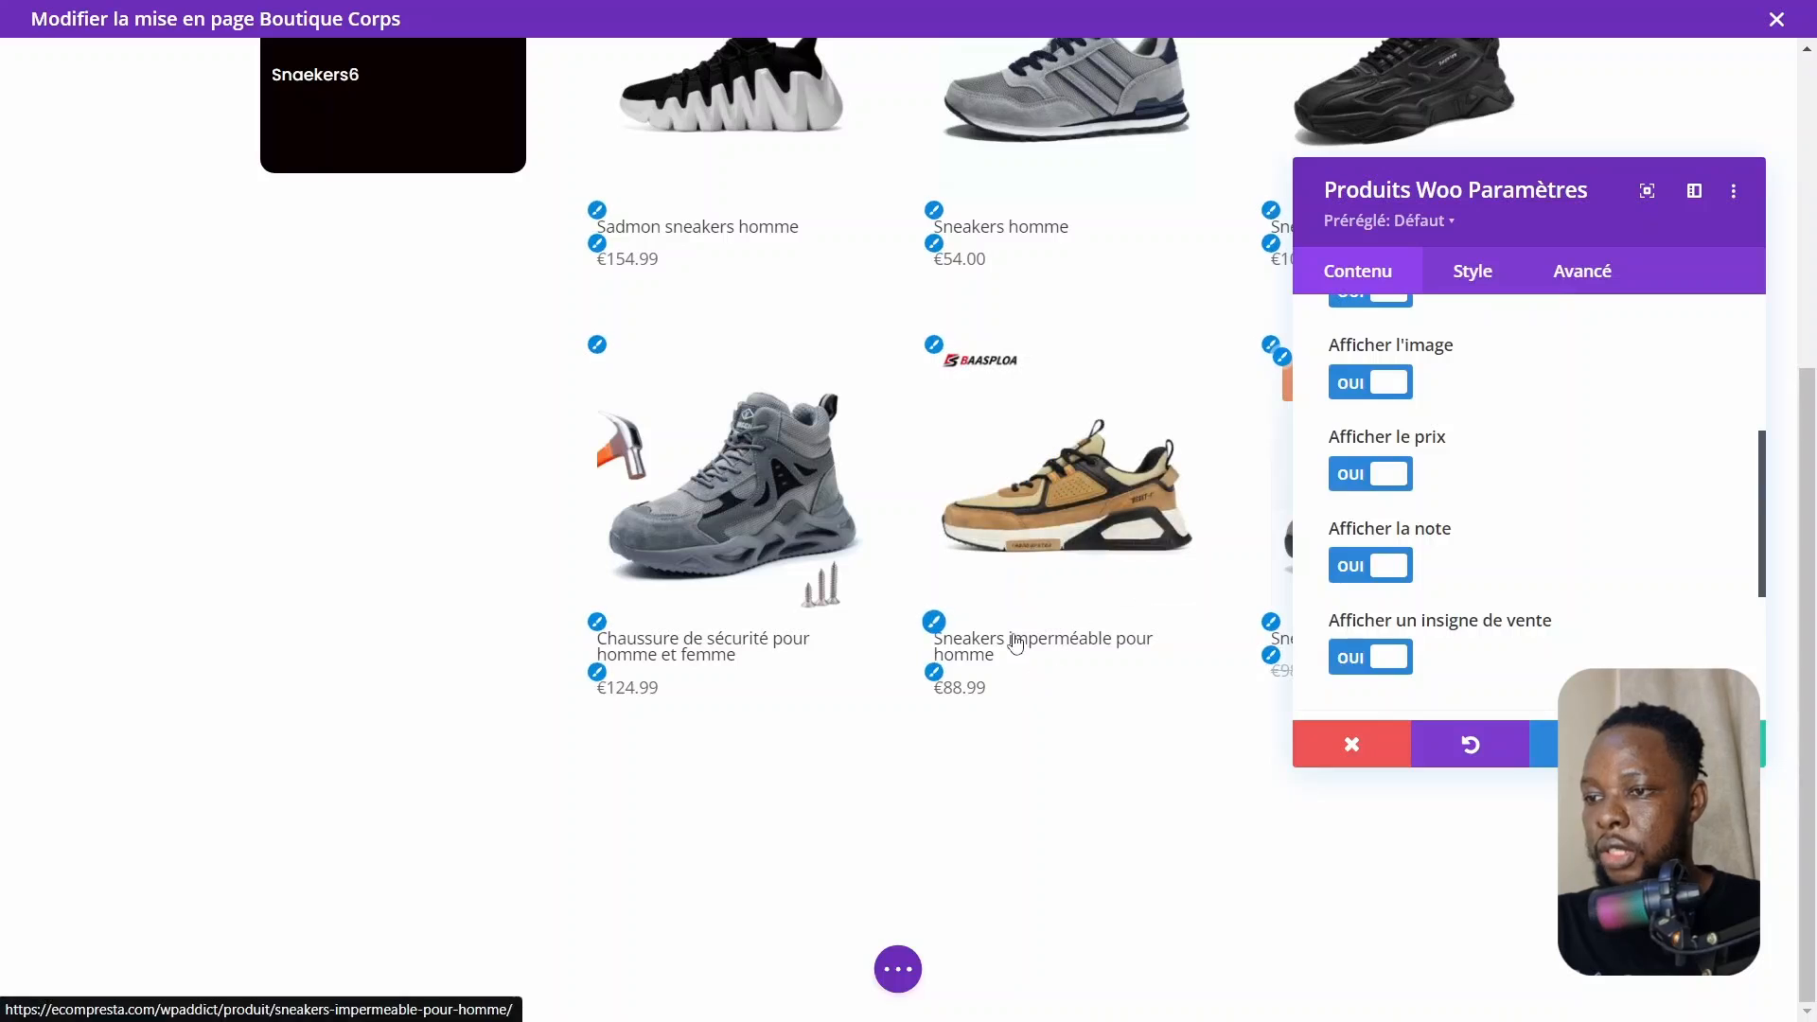
{"action": "scroll", "coordinate": [1401, 620], "scroll_direction": "down", "scroll_amount": 2}
{"action": "scroll", "coordinate": [1401, 620], "scroll_direction": "up", "scroll_amount": 5}
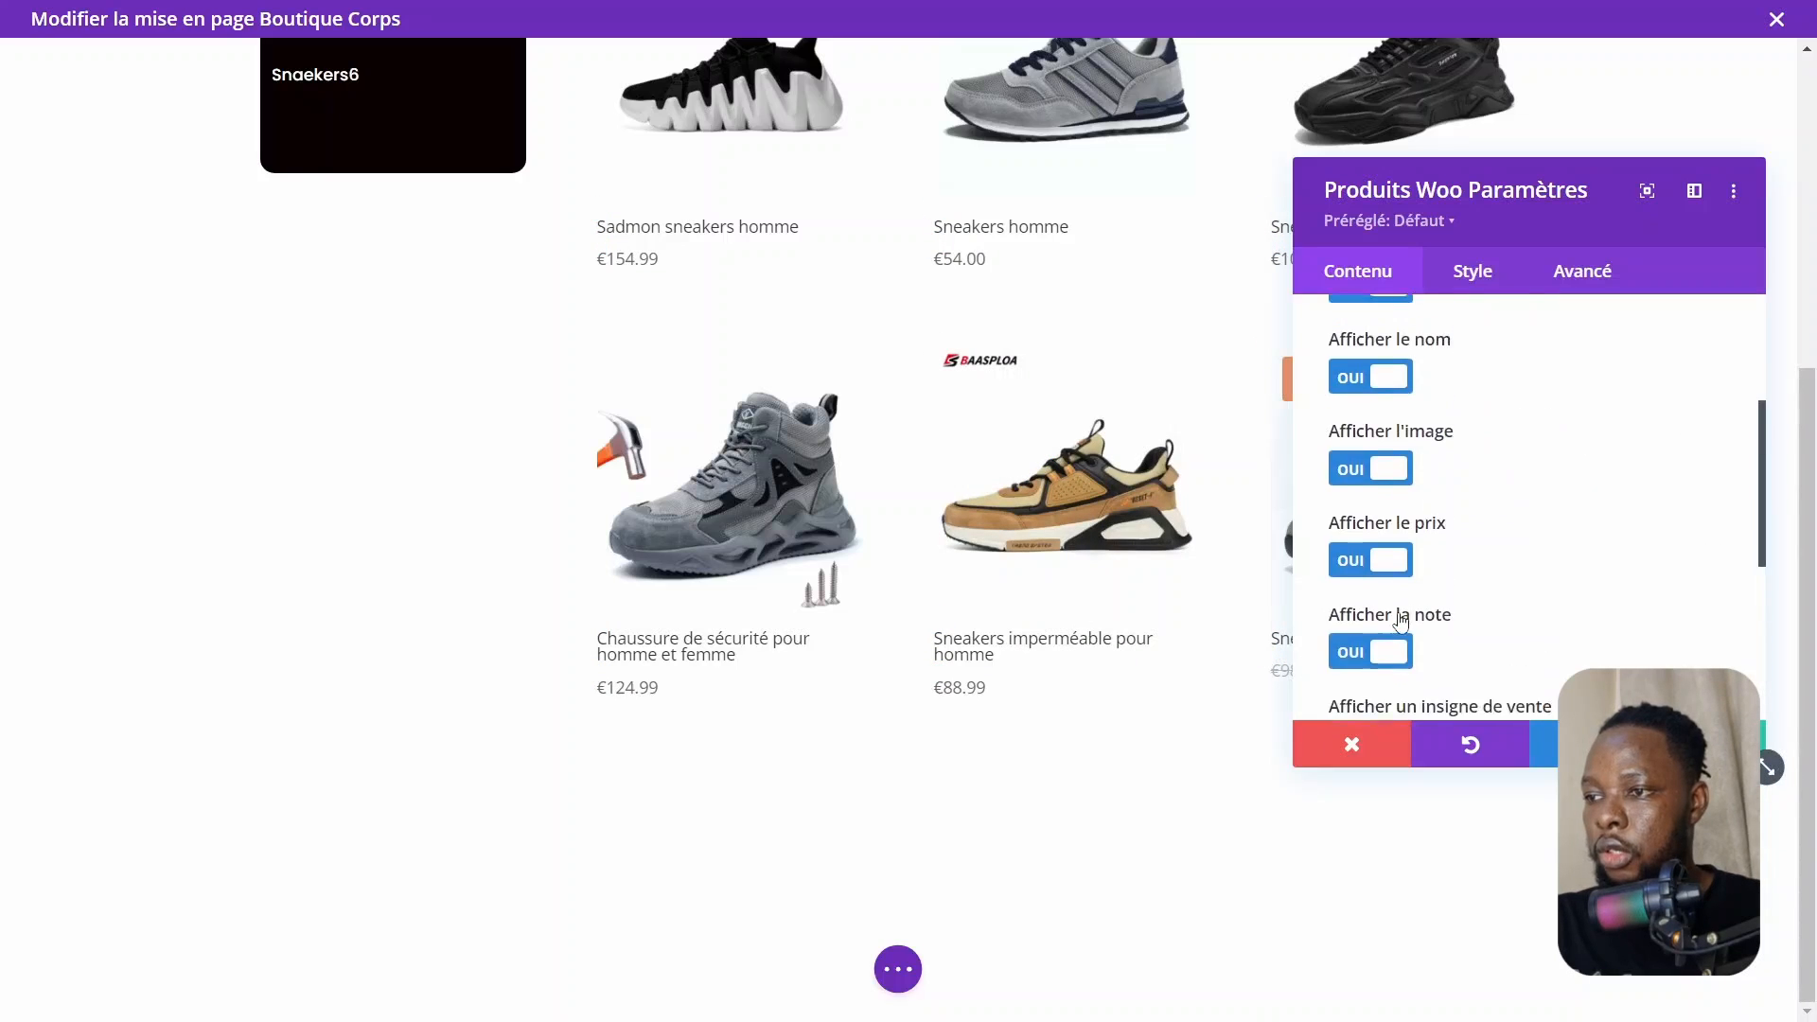
{"action": "scroll", "coordinate": [1401, 620], "scroll_direction": "up", "scroll_amount": 2}
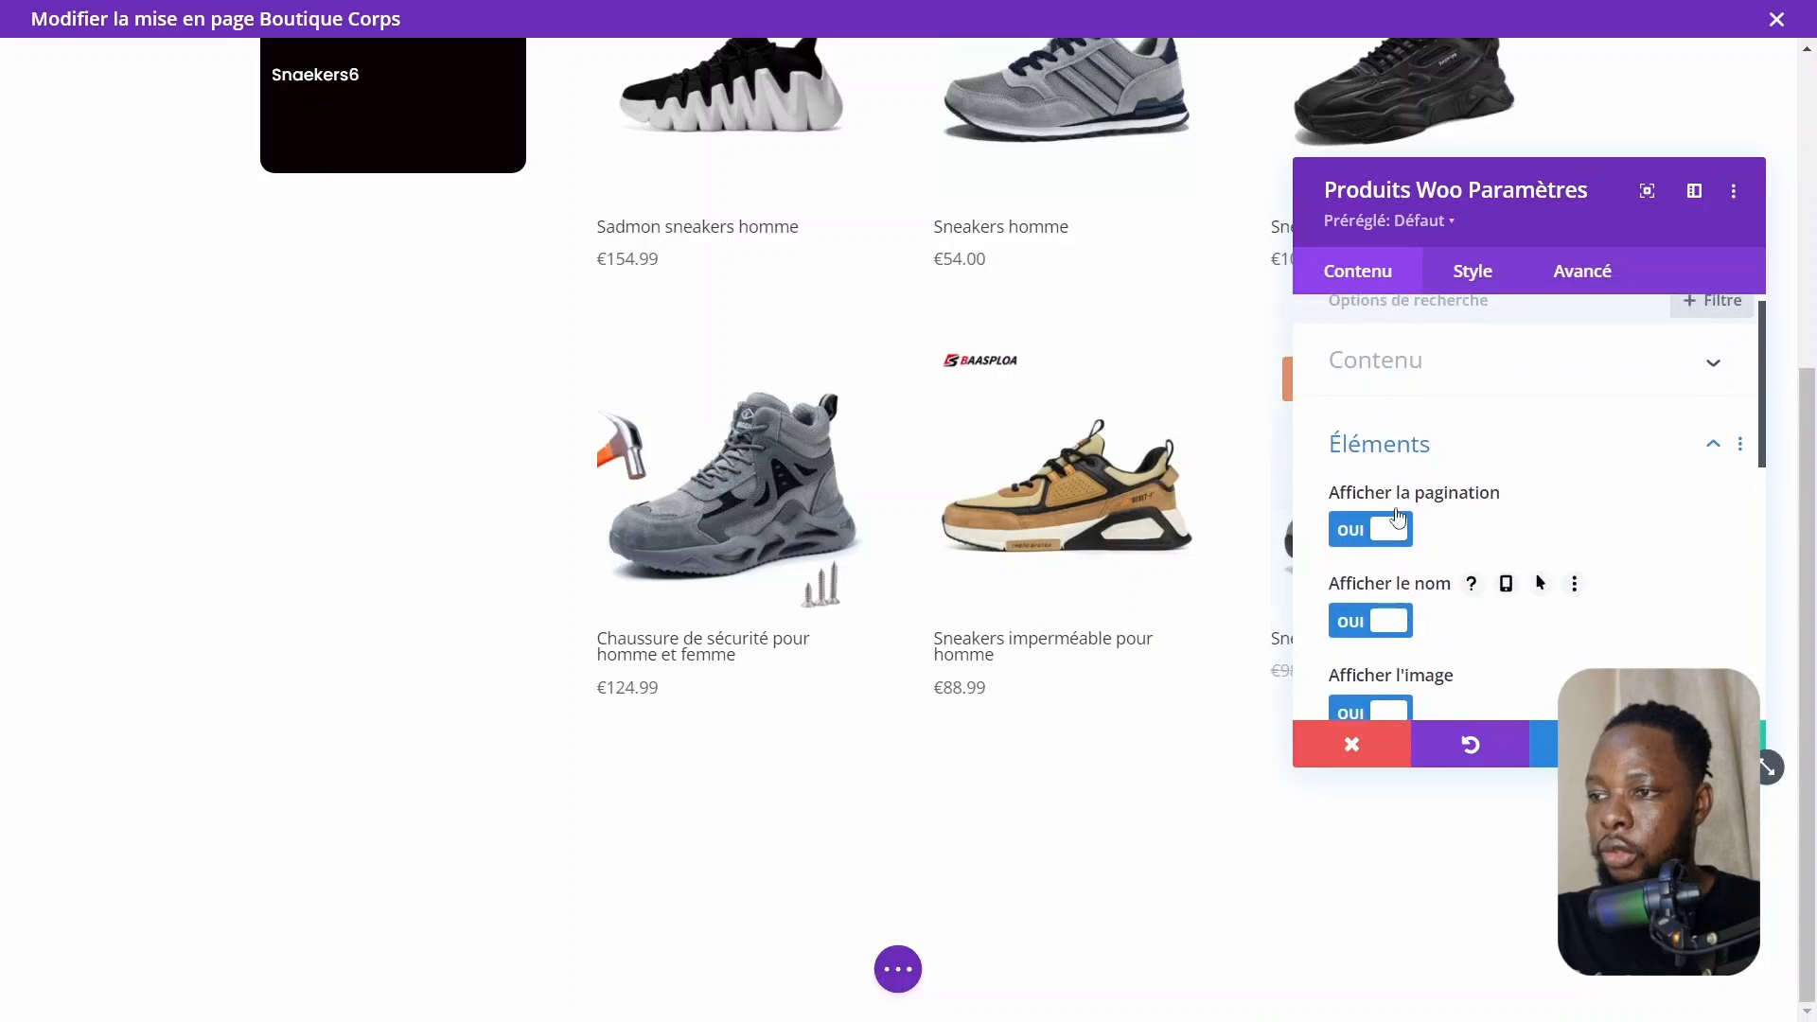
{"action": "scroll", "coordinate": [1425, 644], "scroll_direction": "down", "scroll_amount": 3}
{"action": "scroll", "coordinate": [1429, 650], "scroll_direction": "down", "scroll_amount": 5}
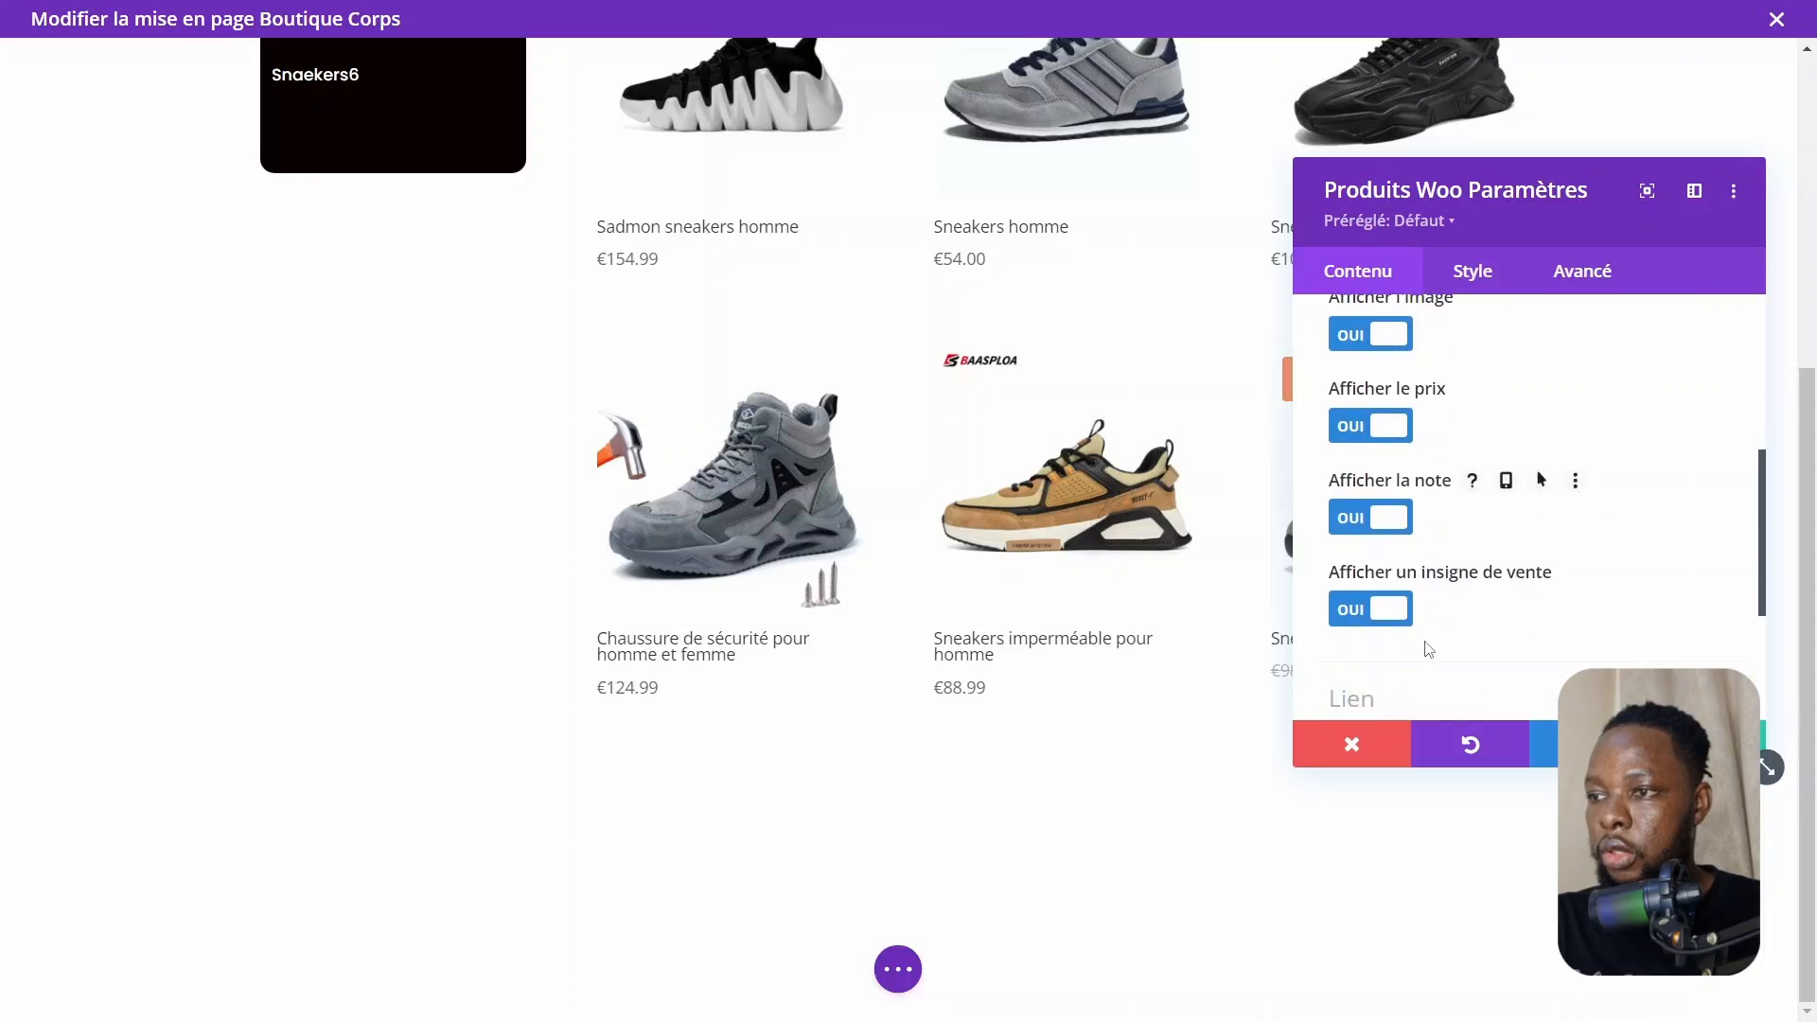
{"action": "scroll", "coordinate": [1428, 650], "scroll_direction": "down", "scroll_amount": 1}
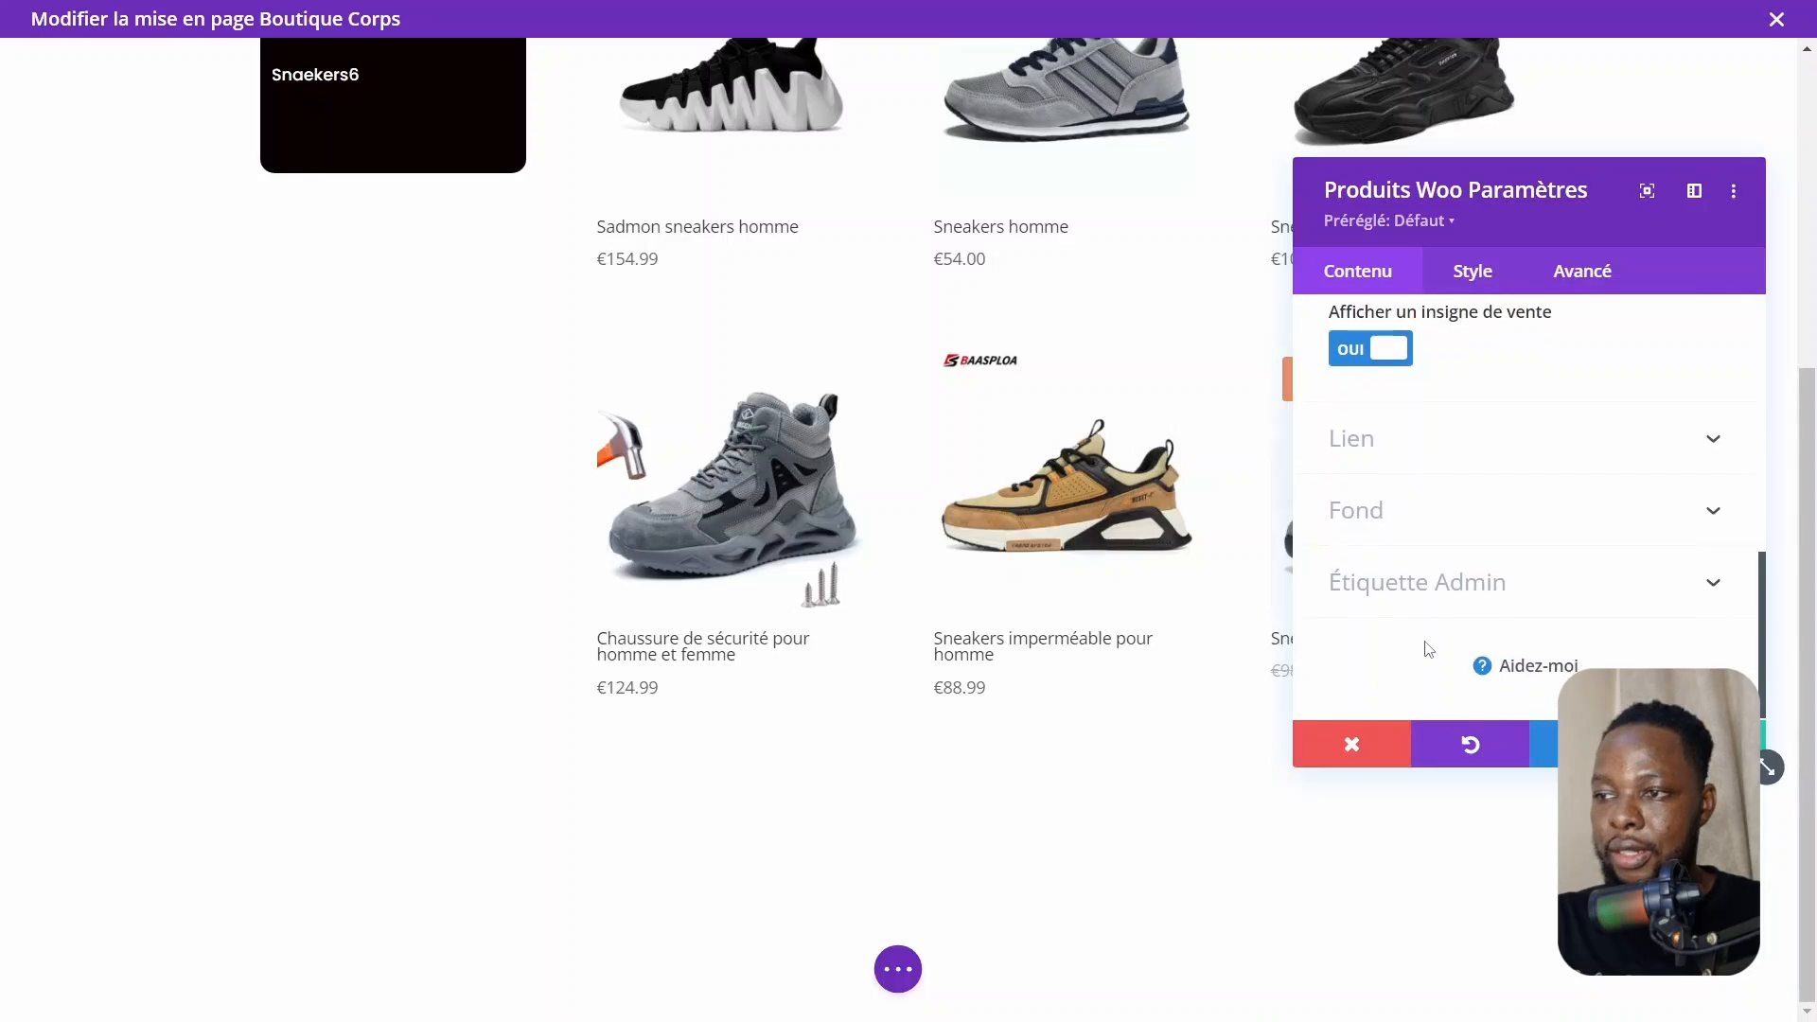
Round the product images' corners to 8px
{"action": "left_click", "coordinate": [1439, 446]}
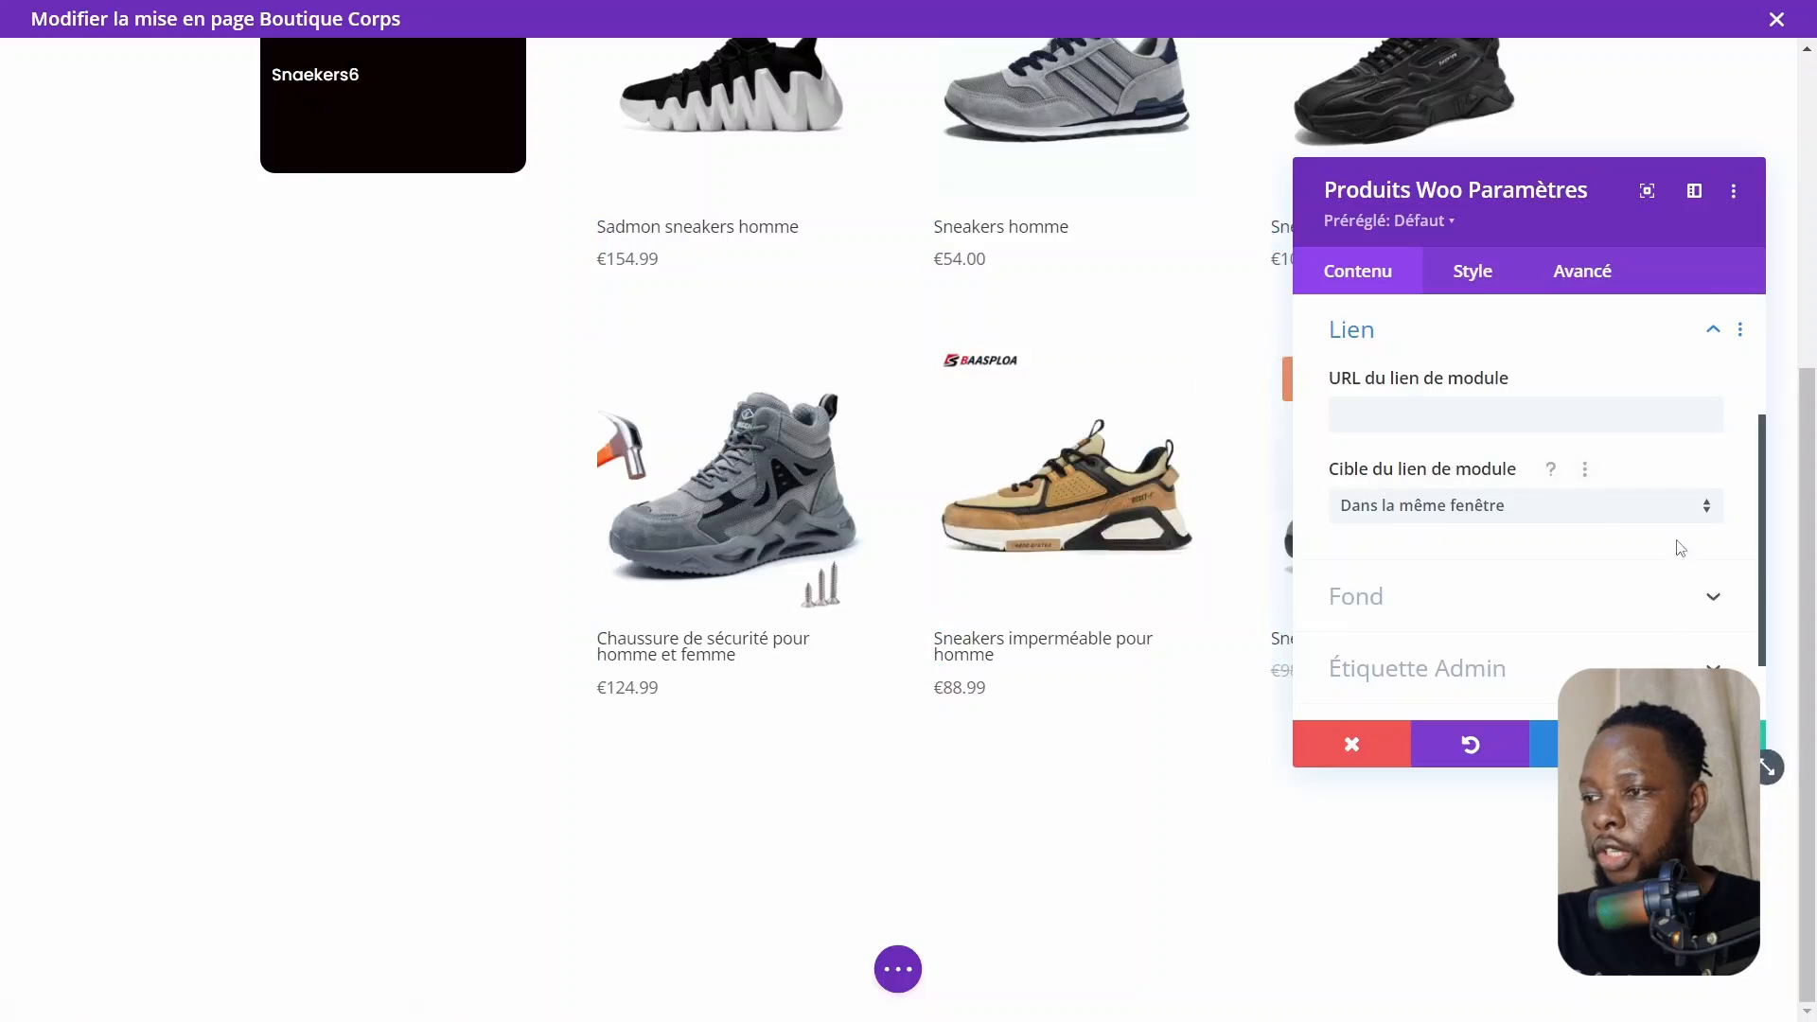
{"action": "scroll", "coordinate": [1466, 530], "scroll_direction": "up", "scroll_amount": 3}
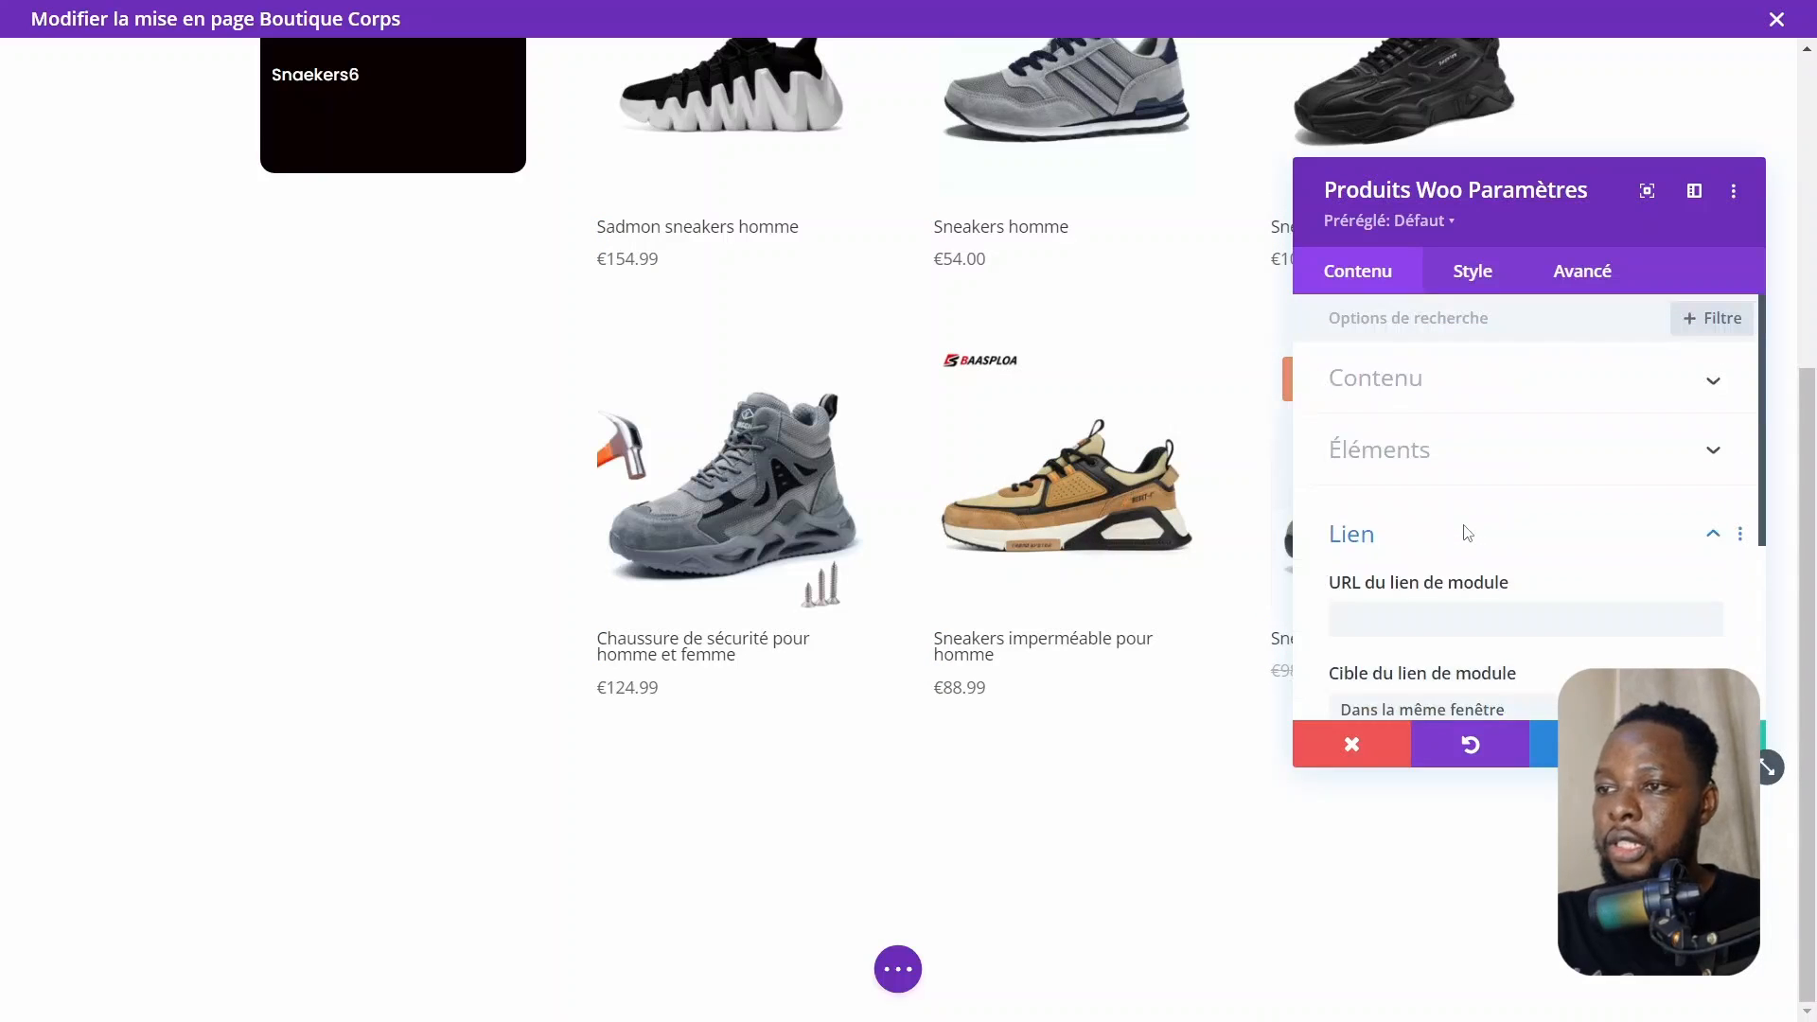
{"action": "scroll", "coordinate": [1026, 393], "scroll_direction": "up", "scroll_amount": 4}
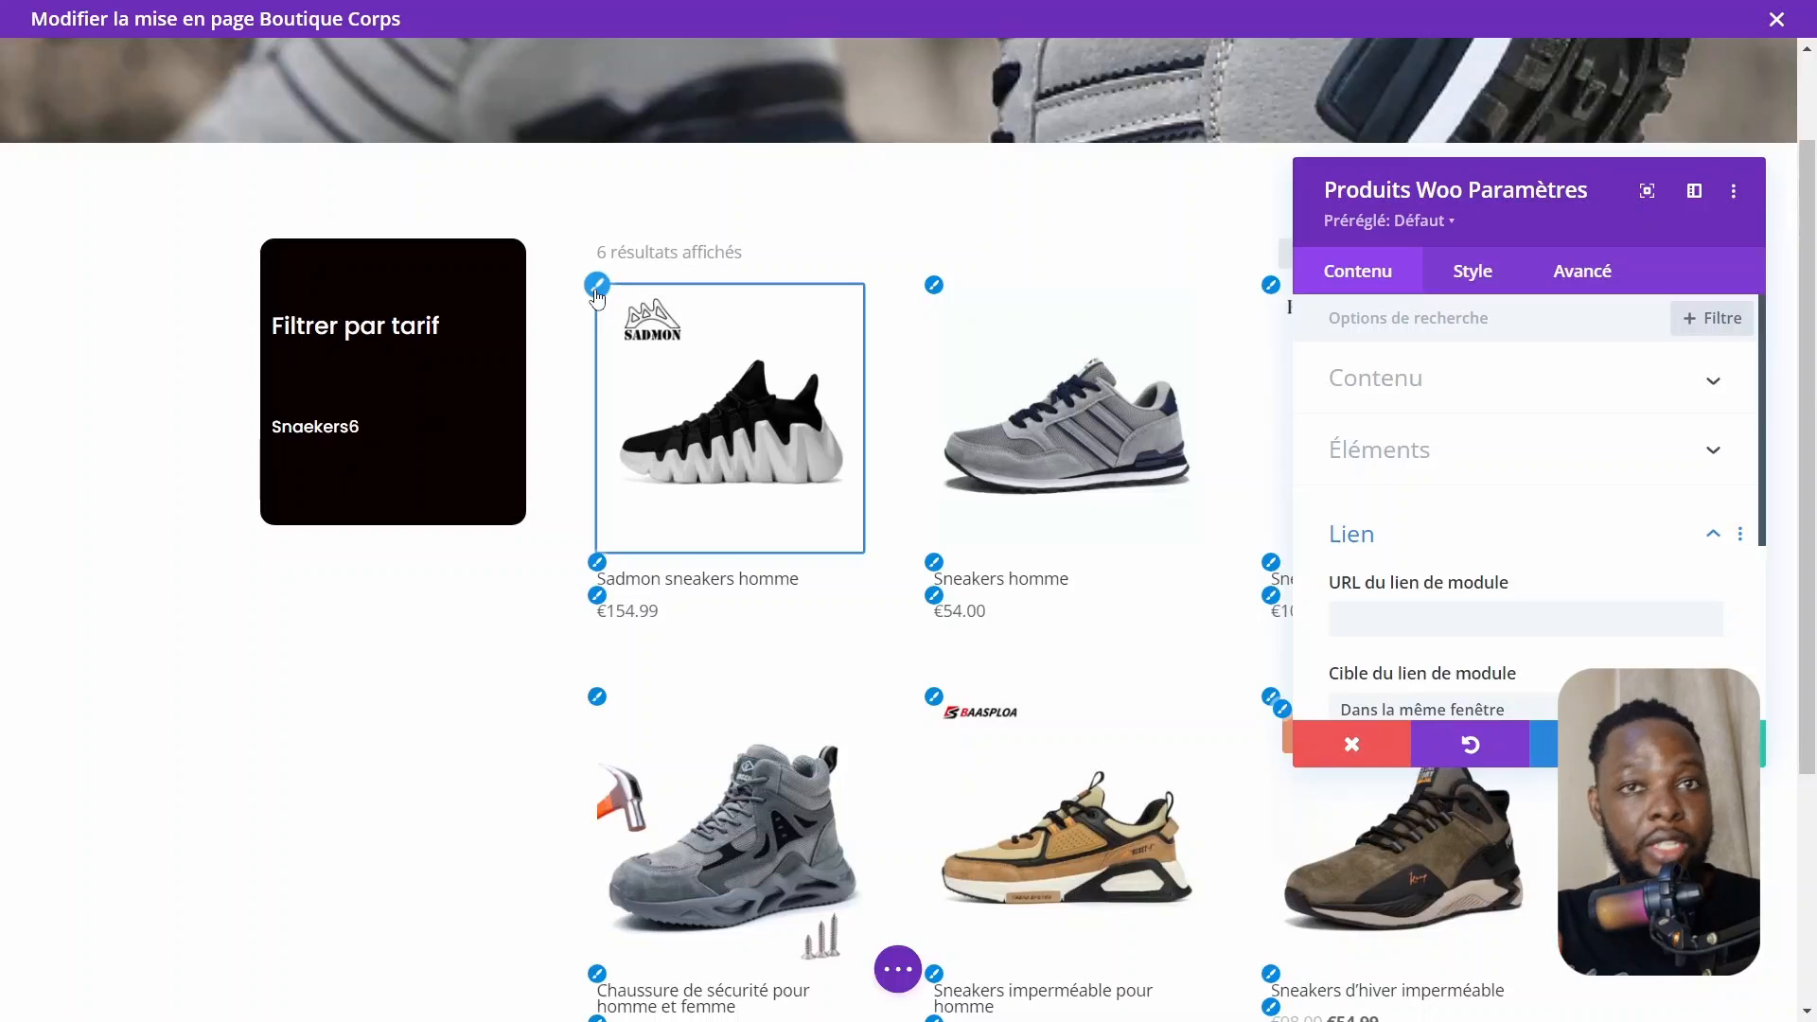
{"action": "left_click", "coordinate": [596, 286]}
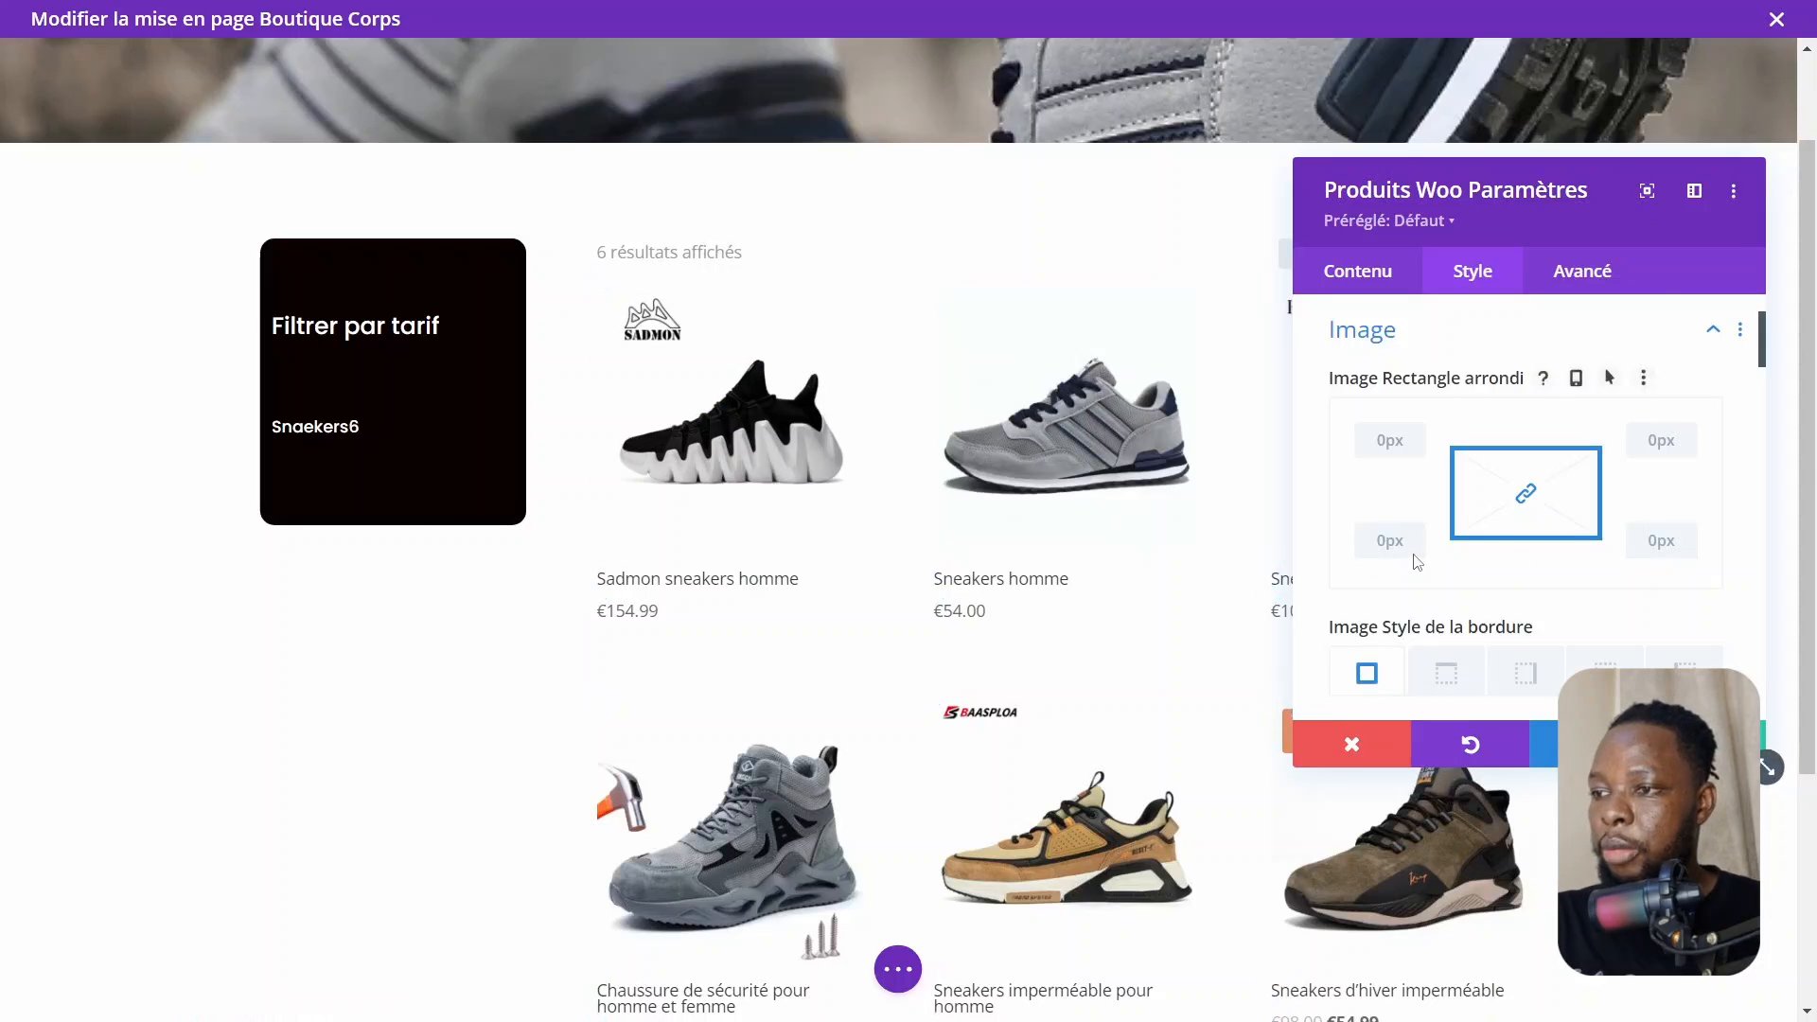
{"action": "left_click_drag", "start_coordinate": [1394, 574], "coordinate": [1404, 575]}
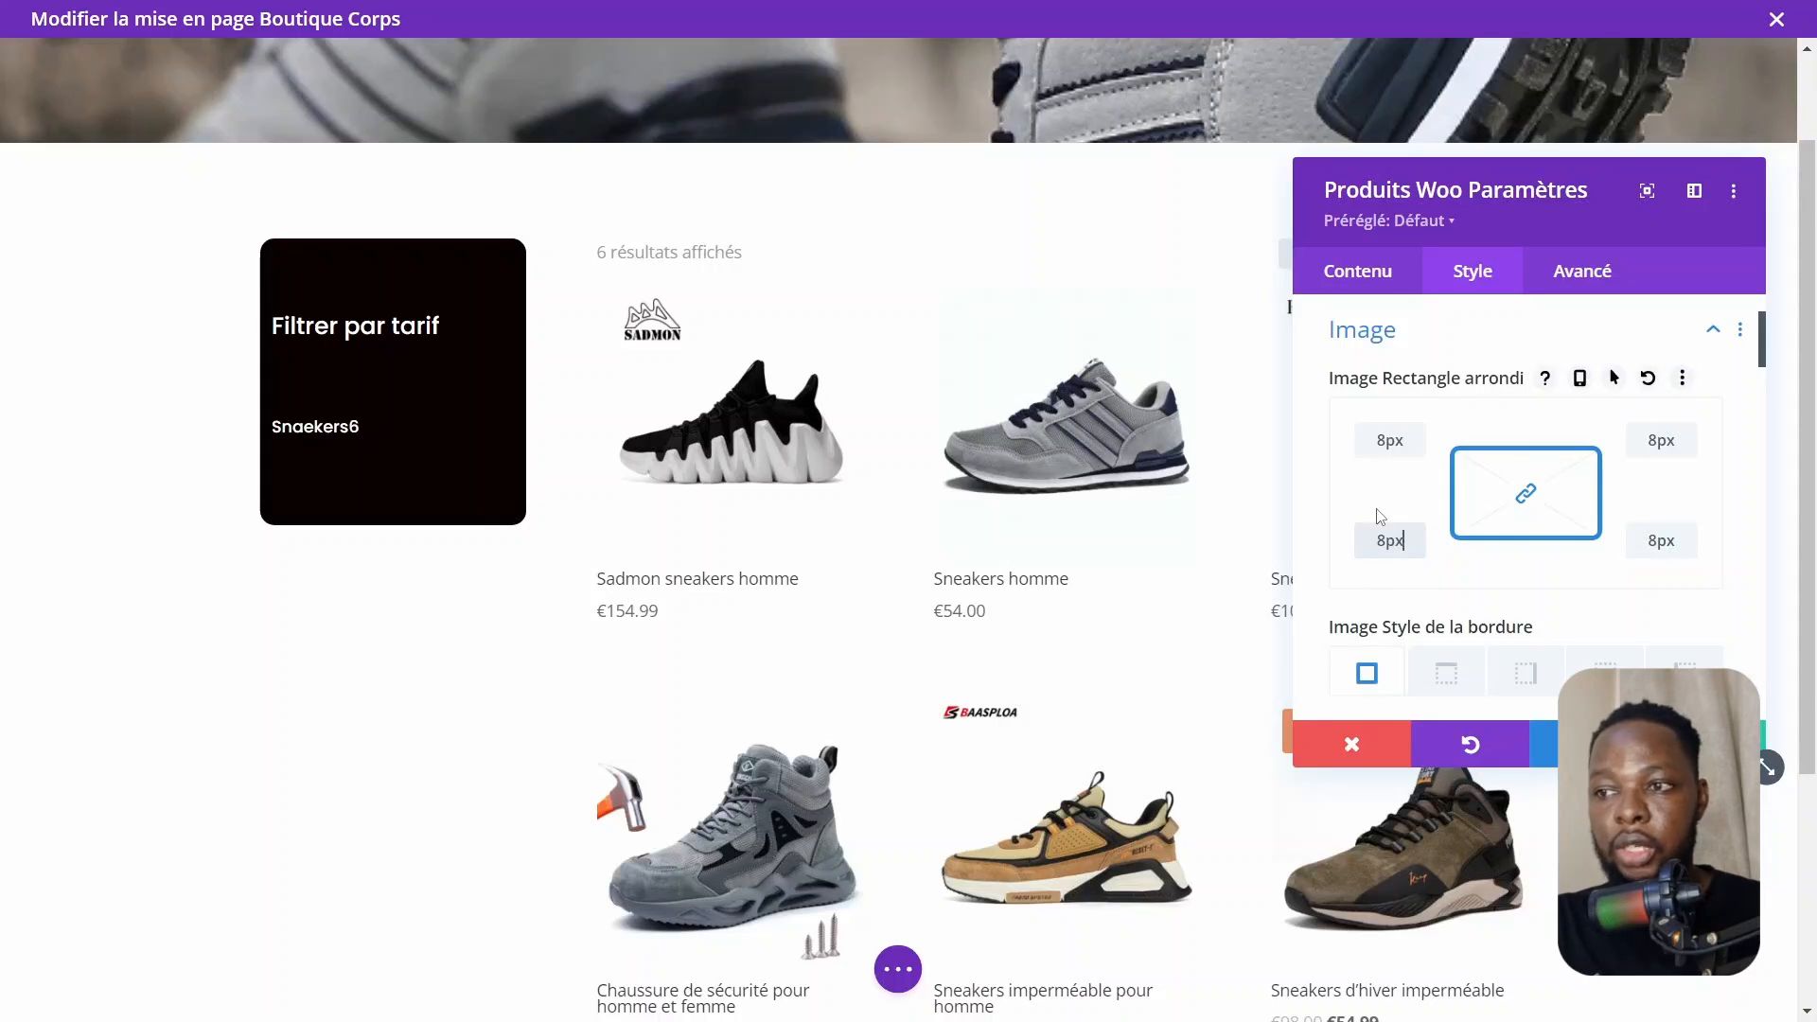
Set the product image border width to 0.5px
{"action": "scroll", "coordinate": [1481, 568], "scroll_direction": "down", "scroll_amount": 4}
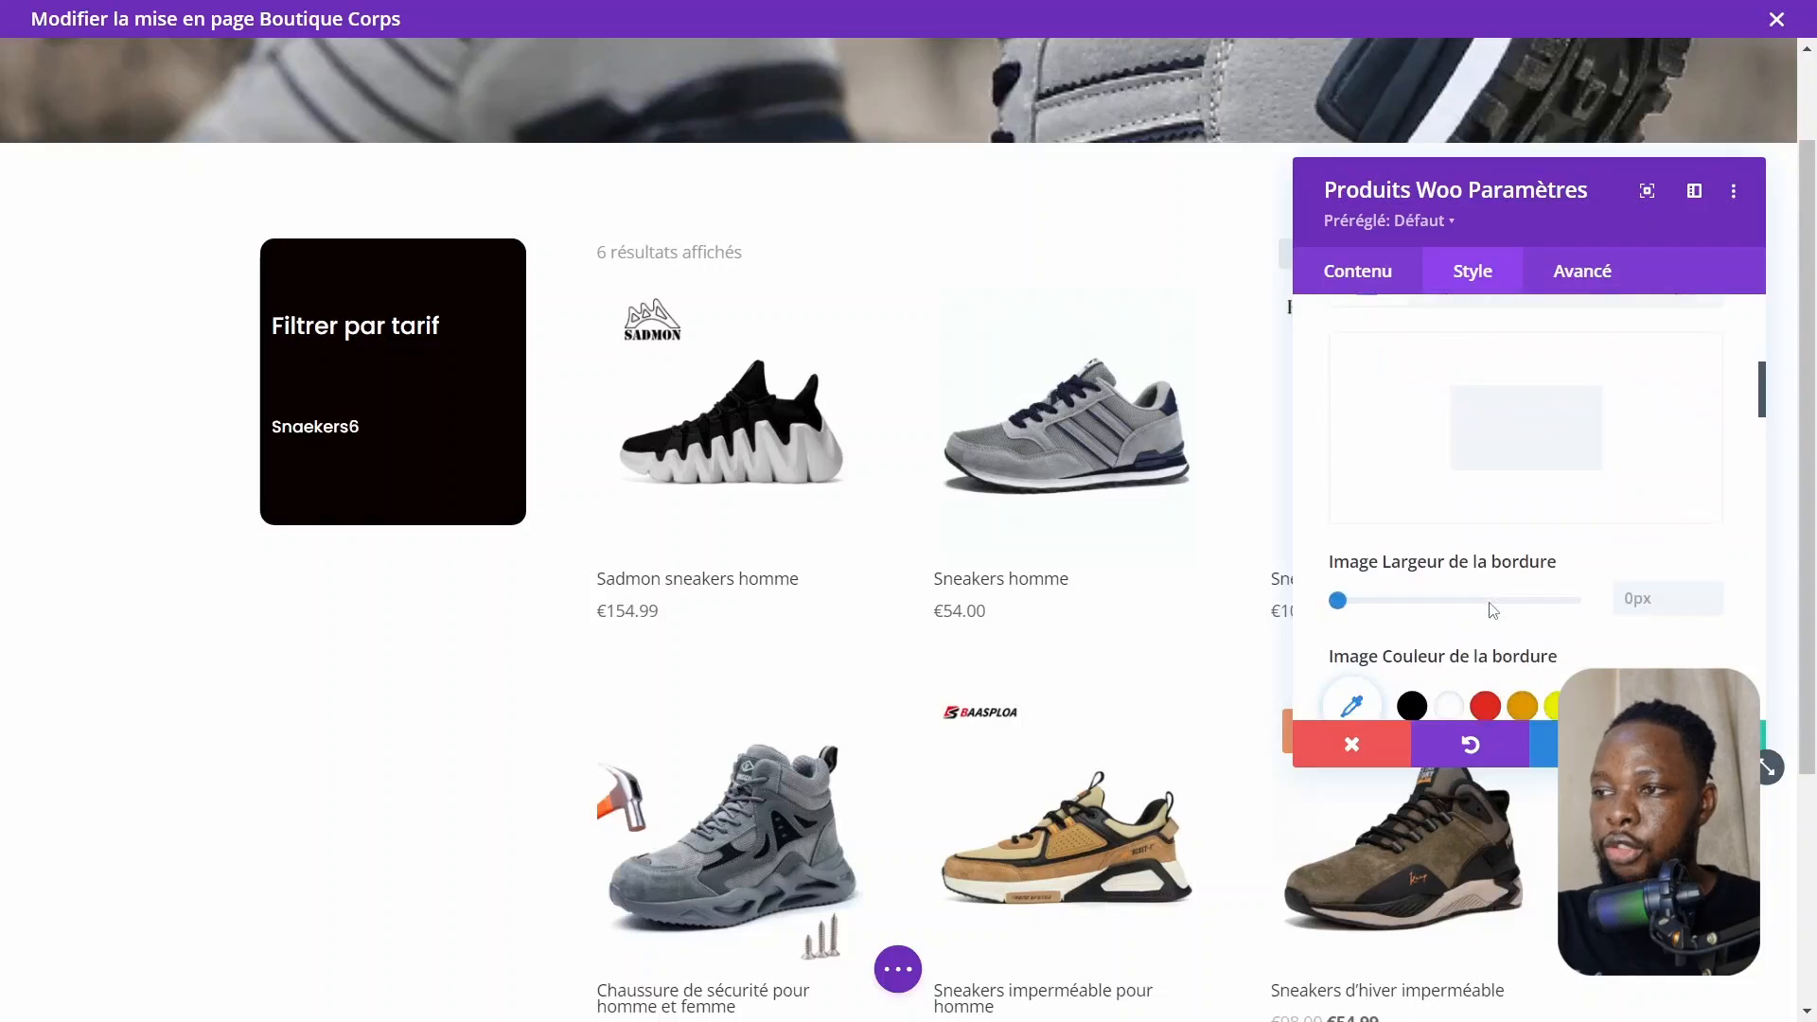
{"action": "left_click", "coordinate": [1348, 591]}
{"action": "left_click_drag", "start_coordinate": [1346, 598], "coordinate": [1343, 598]}
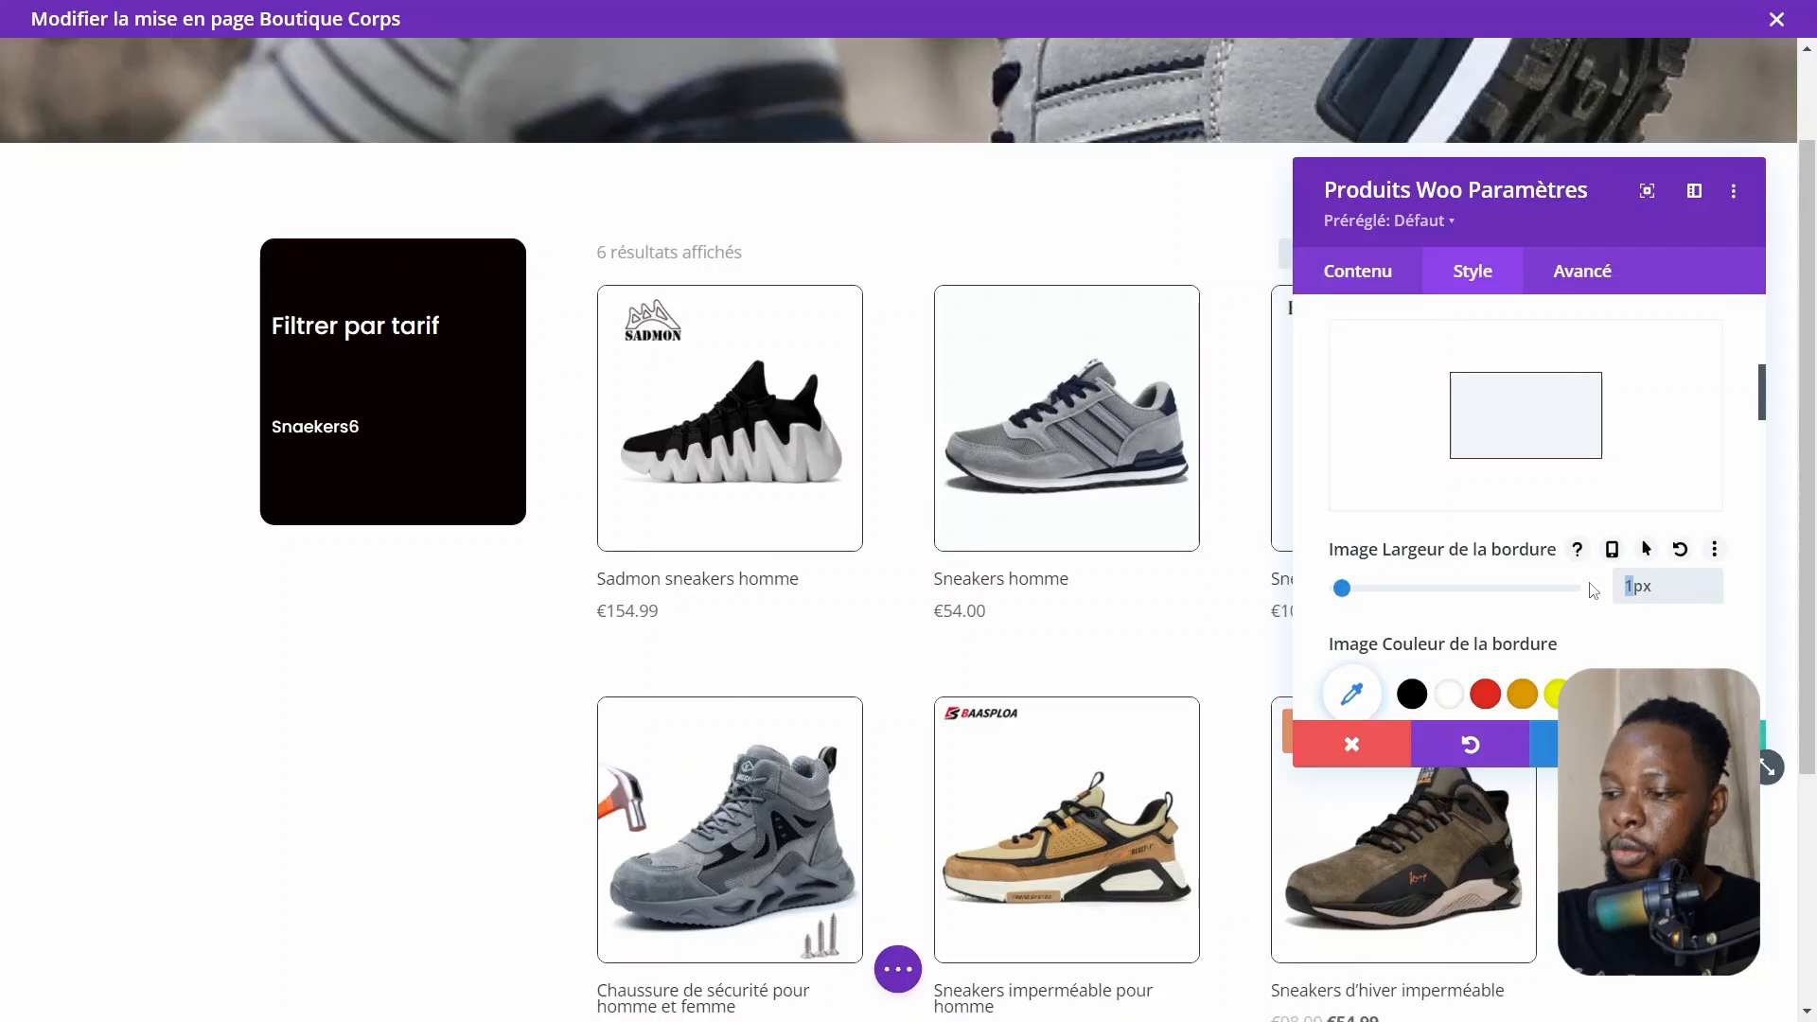
{"action": "type", "text": "0.5"}
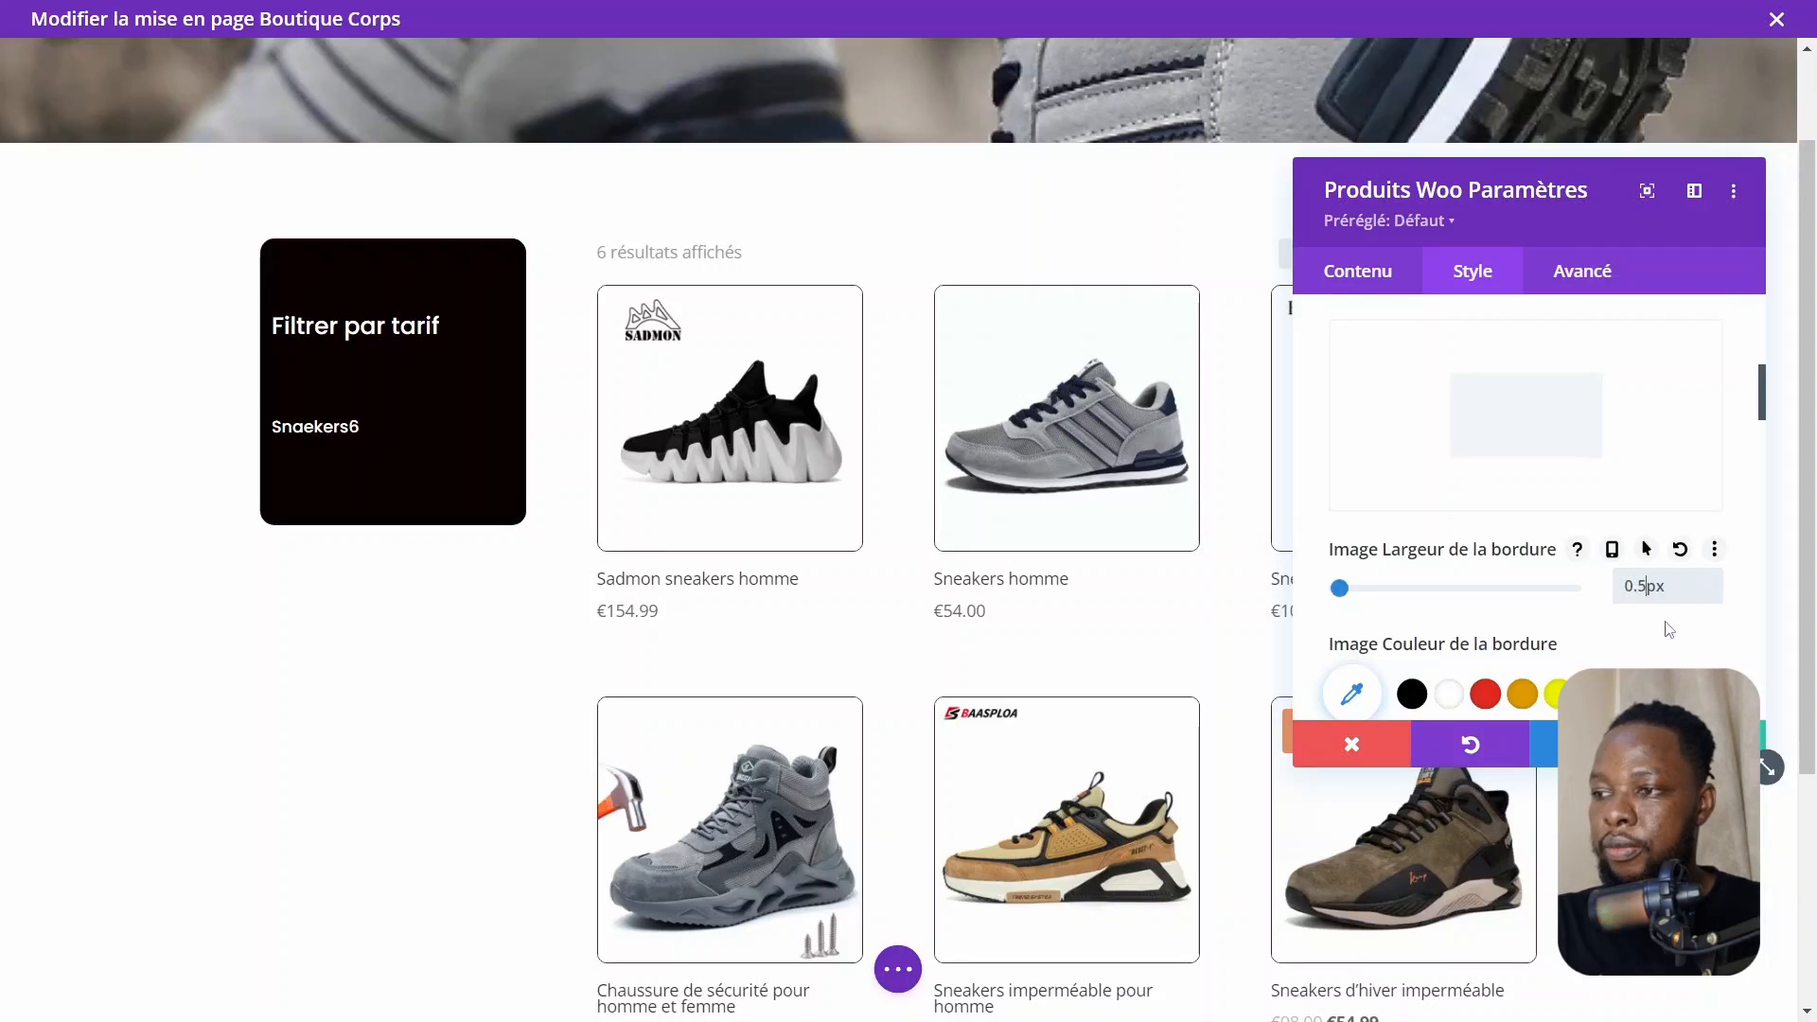
Apply a box shadow preset to the product images, set its horizontal position to 8px and reduce the blur strength
{"action": "scroll", "coordinate": [890, 634], "scroll_direction": "down", "scroll_amount": 2}
{"action": "scroll", "coordinate": [890, 634], "scroll_direction": "up", "scroll_amount": 4}
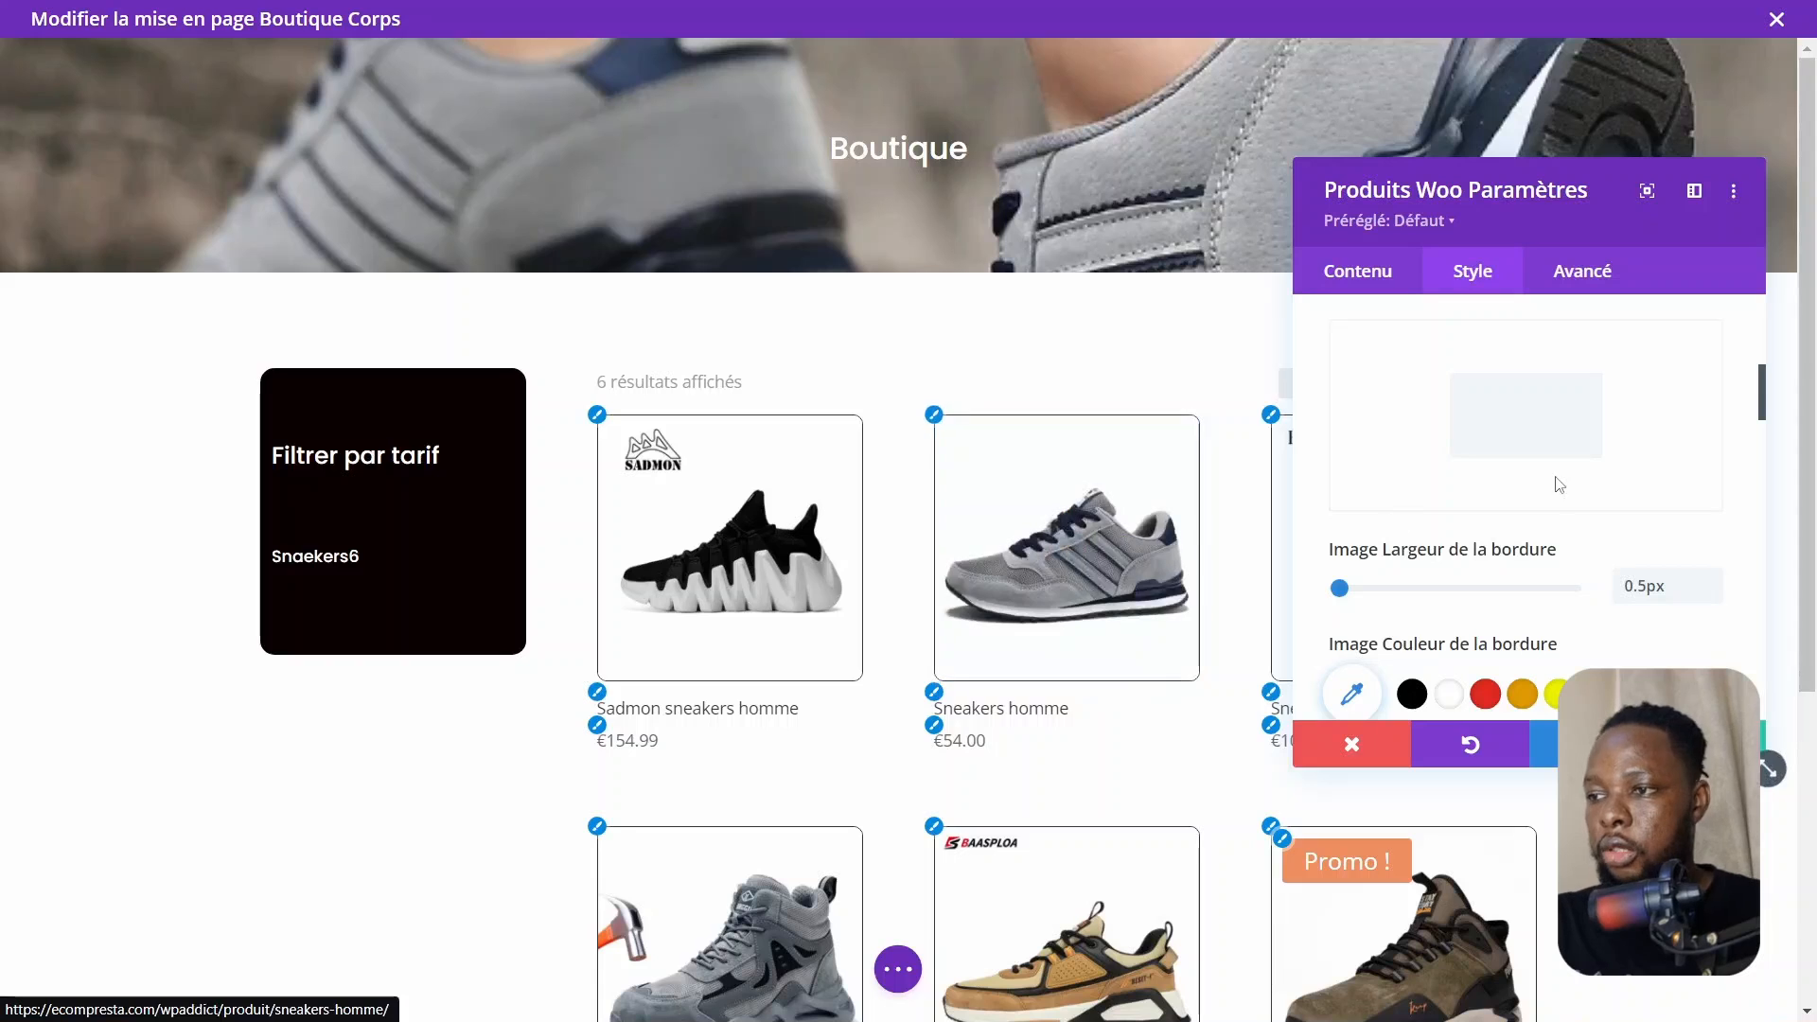
{"action": "scroll", "coordinate": [1526, 530], "scroll_direction": "down", "scroll_amount": 3}
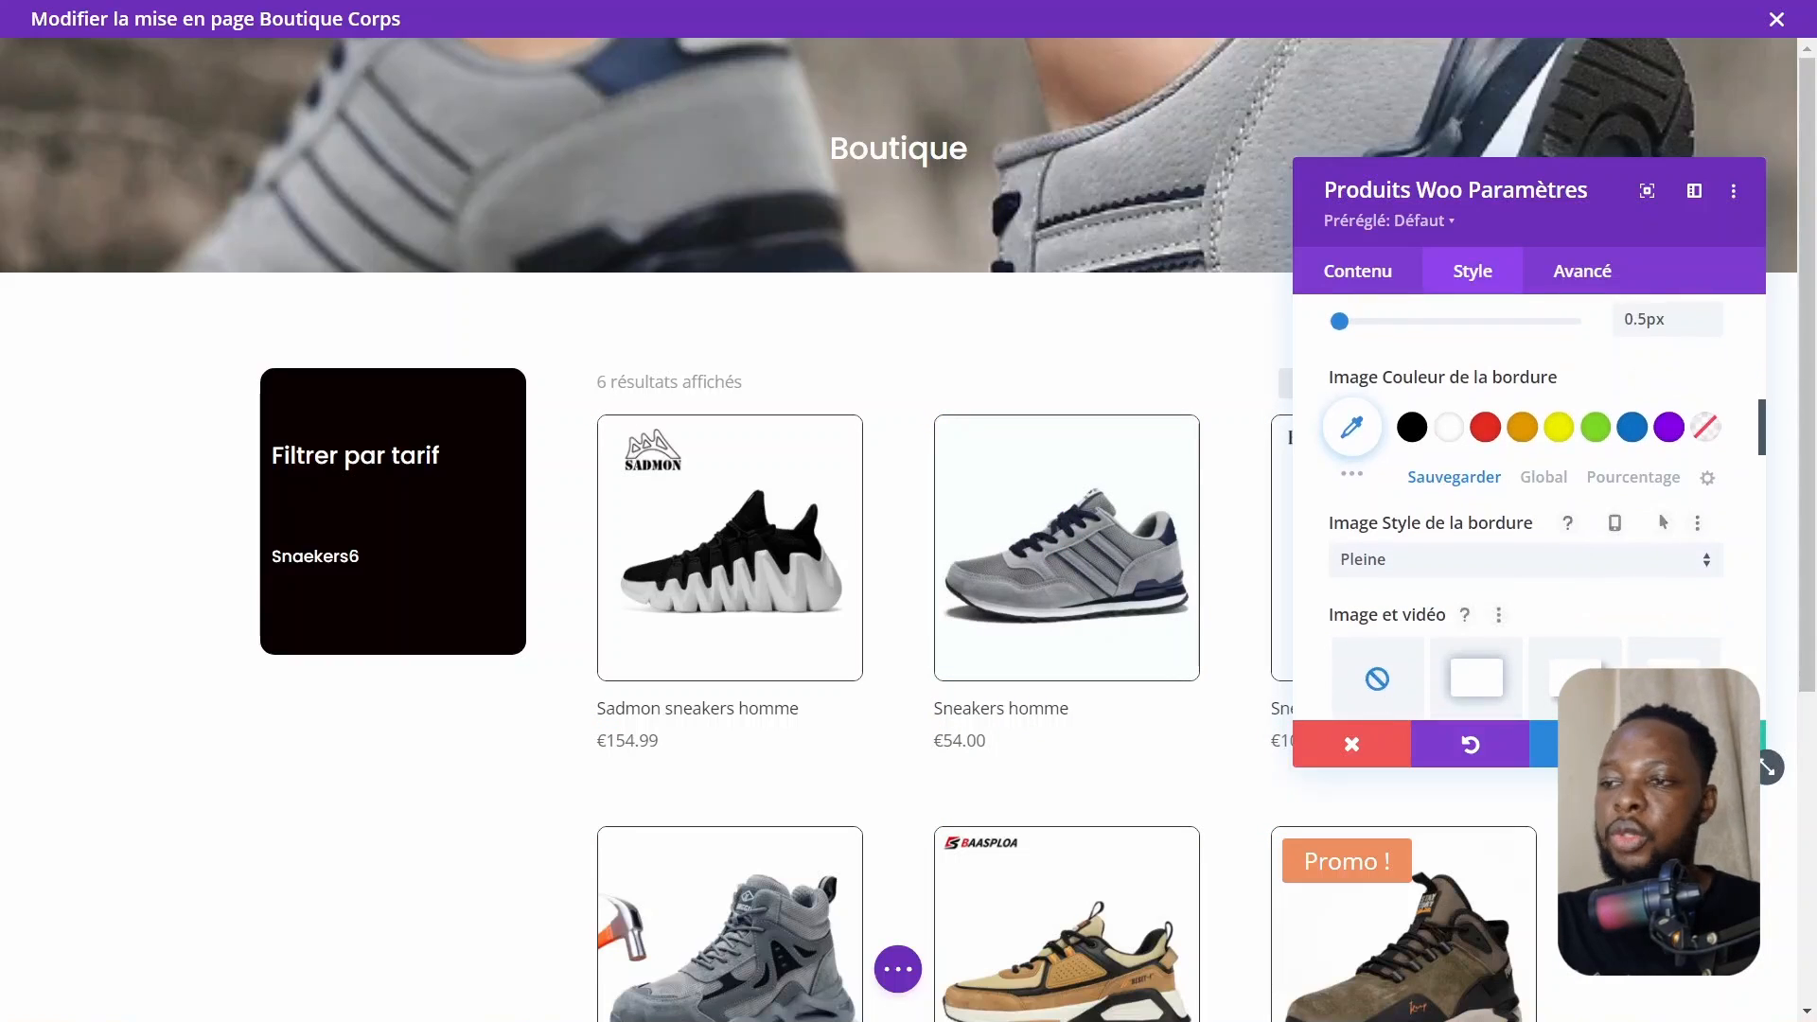
{"action": "scroll", "coordinate": [1480, 653], "scroll_direction": "down", "scroll_amount": 2}
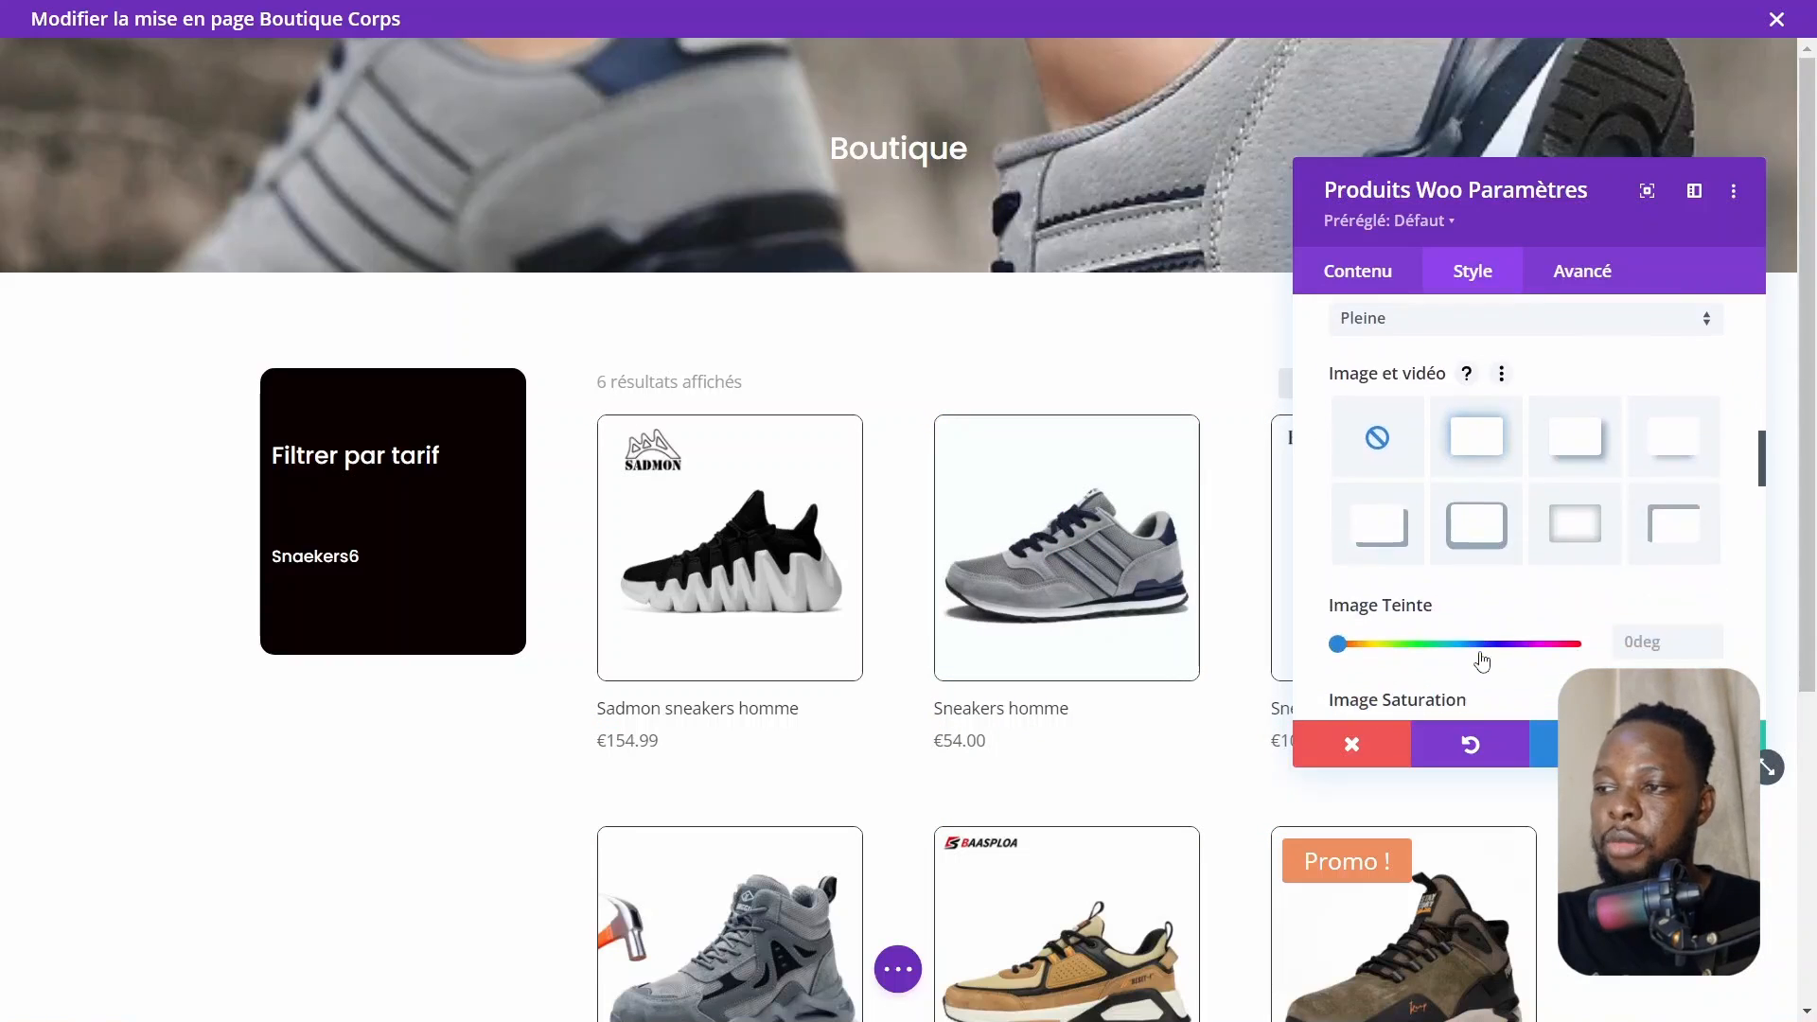
{"action": "left_click", "coordinate": [1479, 520]}
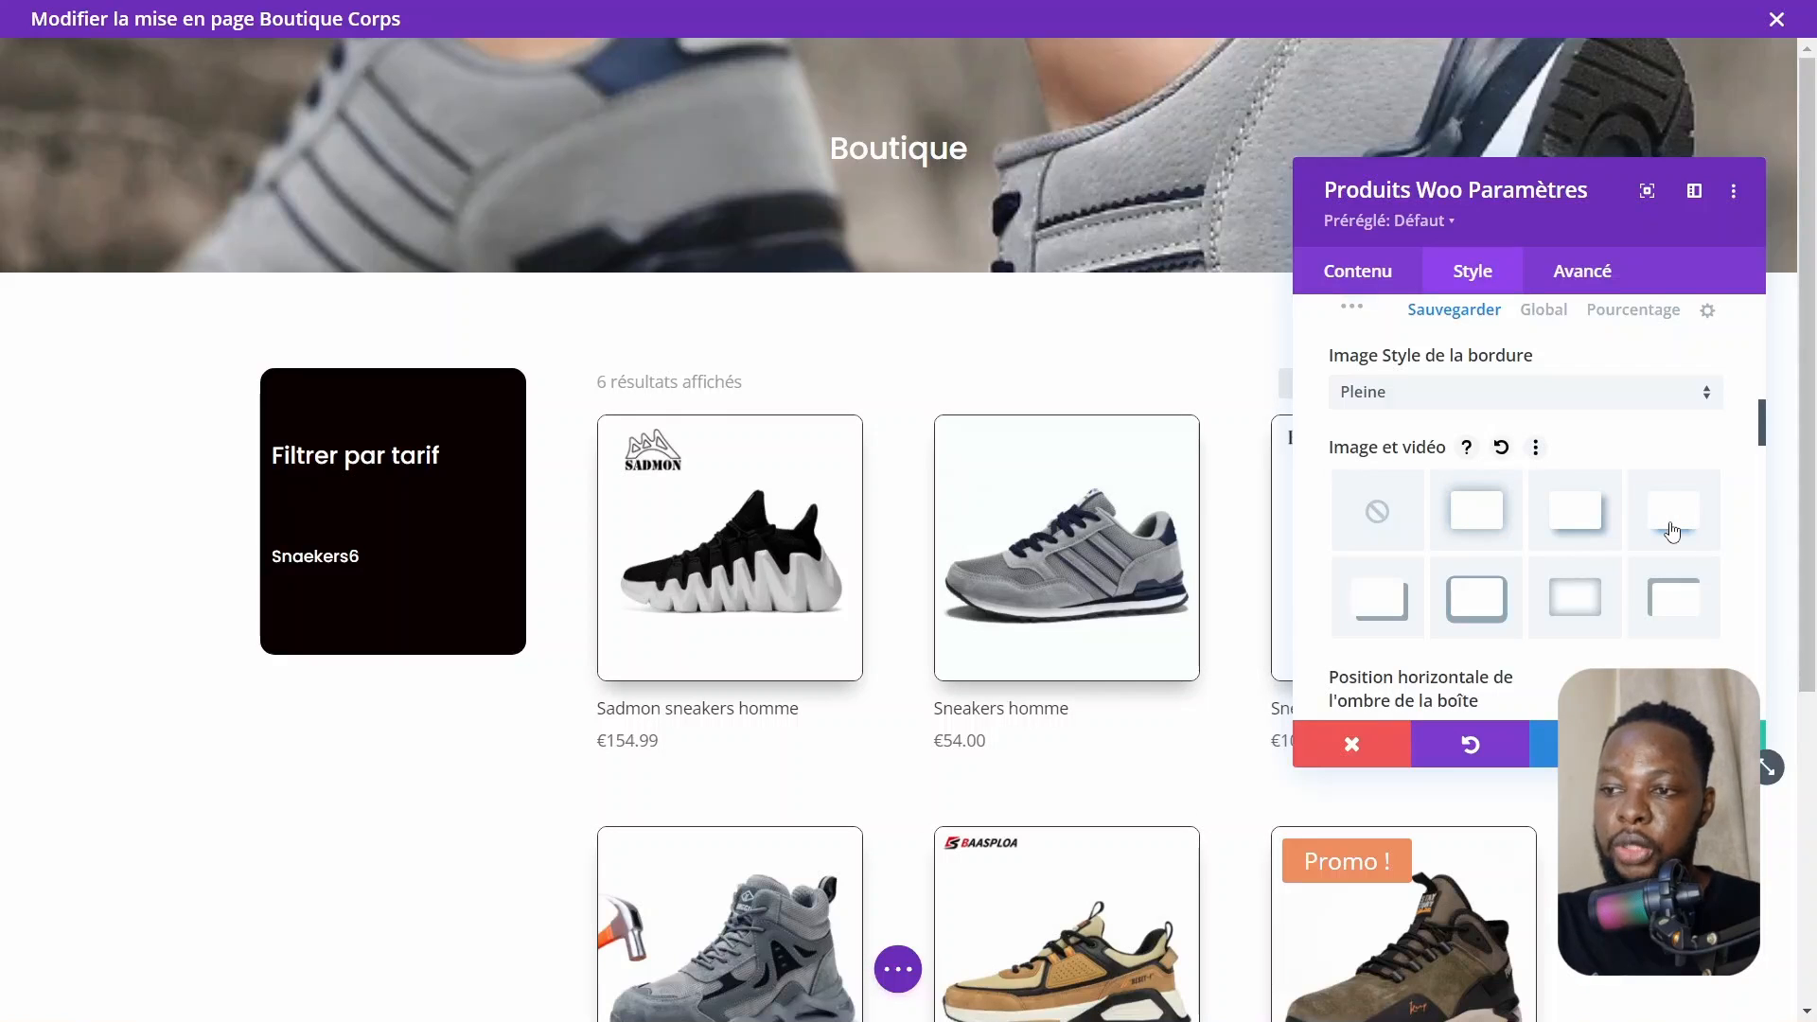
{"action": "scroll", "coordinate": [1671, 532], "scroll_direction": "down", "scroll_amount": 3}
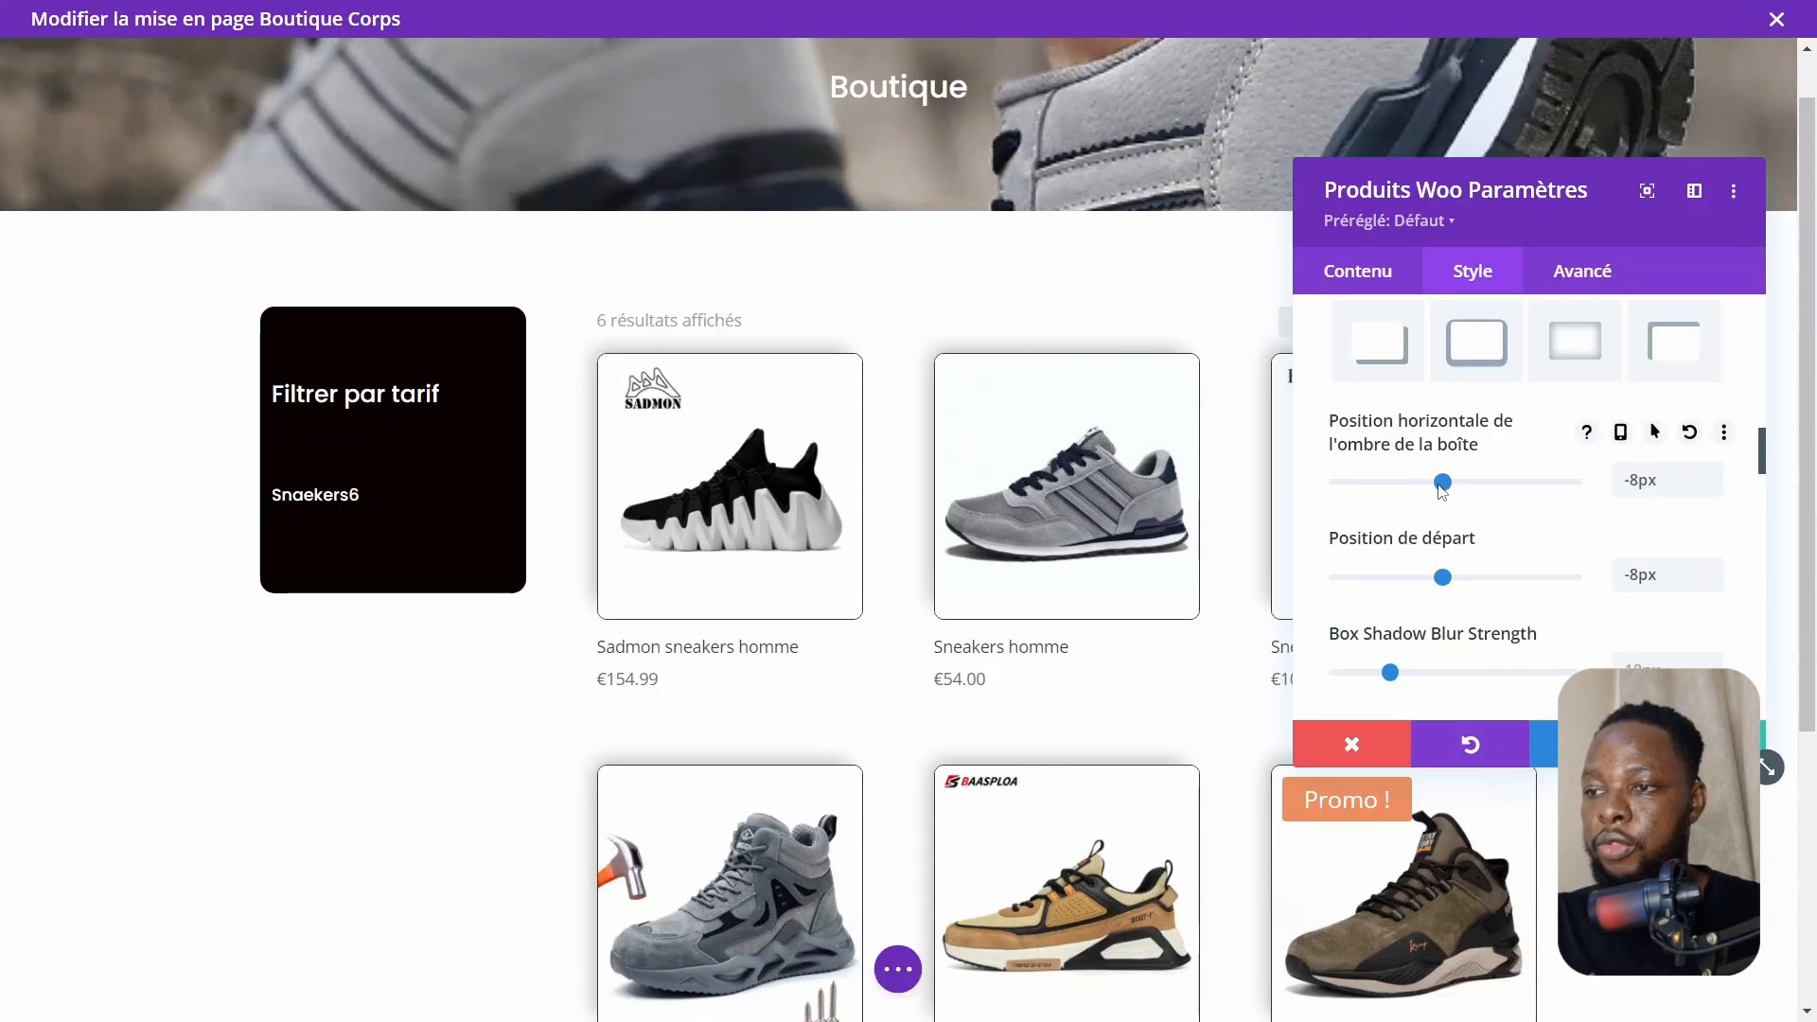
{"action": "left_click_drag", "start_coordinate": [1442, 482], "coordinate": [1470, 489]}
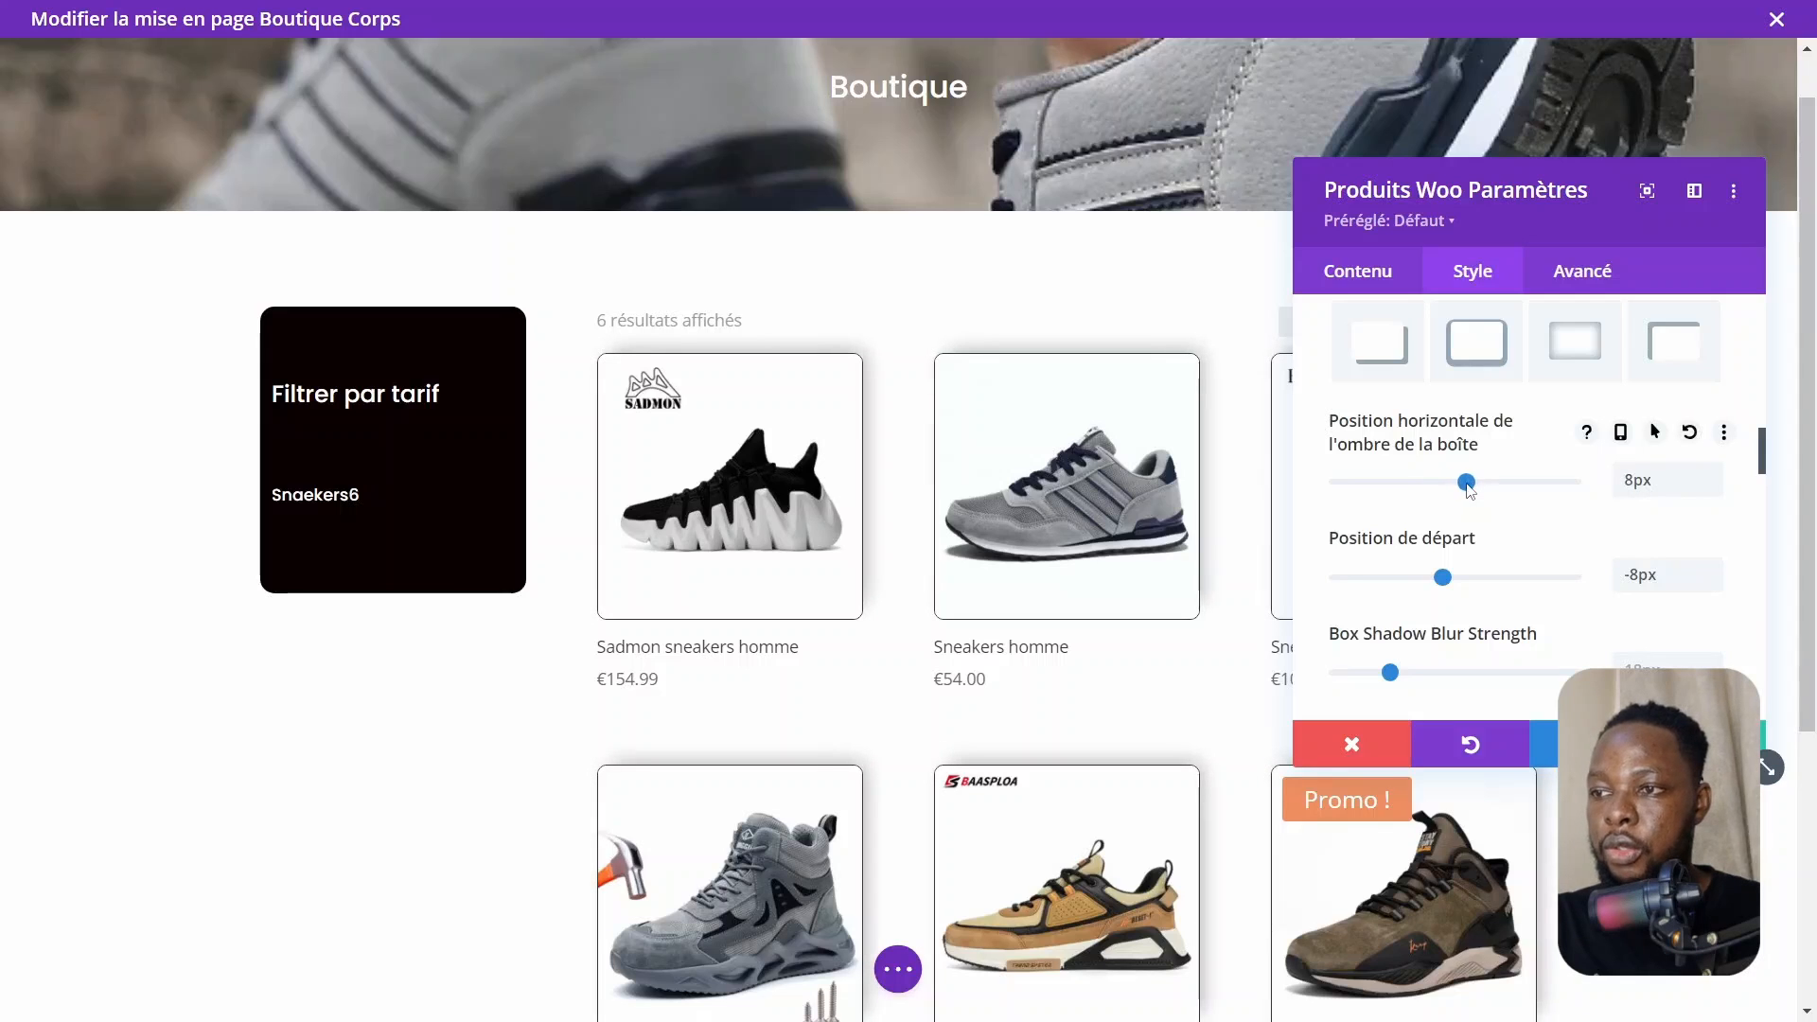
{"action": "left_click_drag", "start_coordinate": [1391, 674], "coordinate": [1354, 681]}
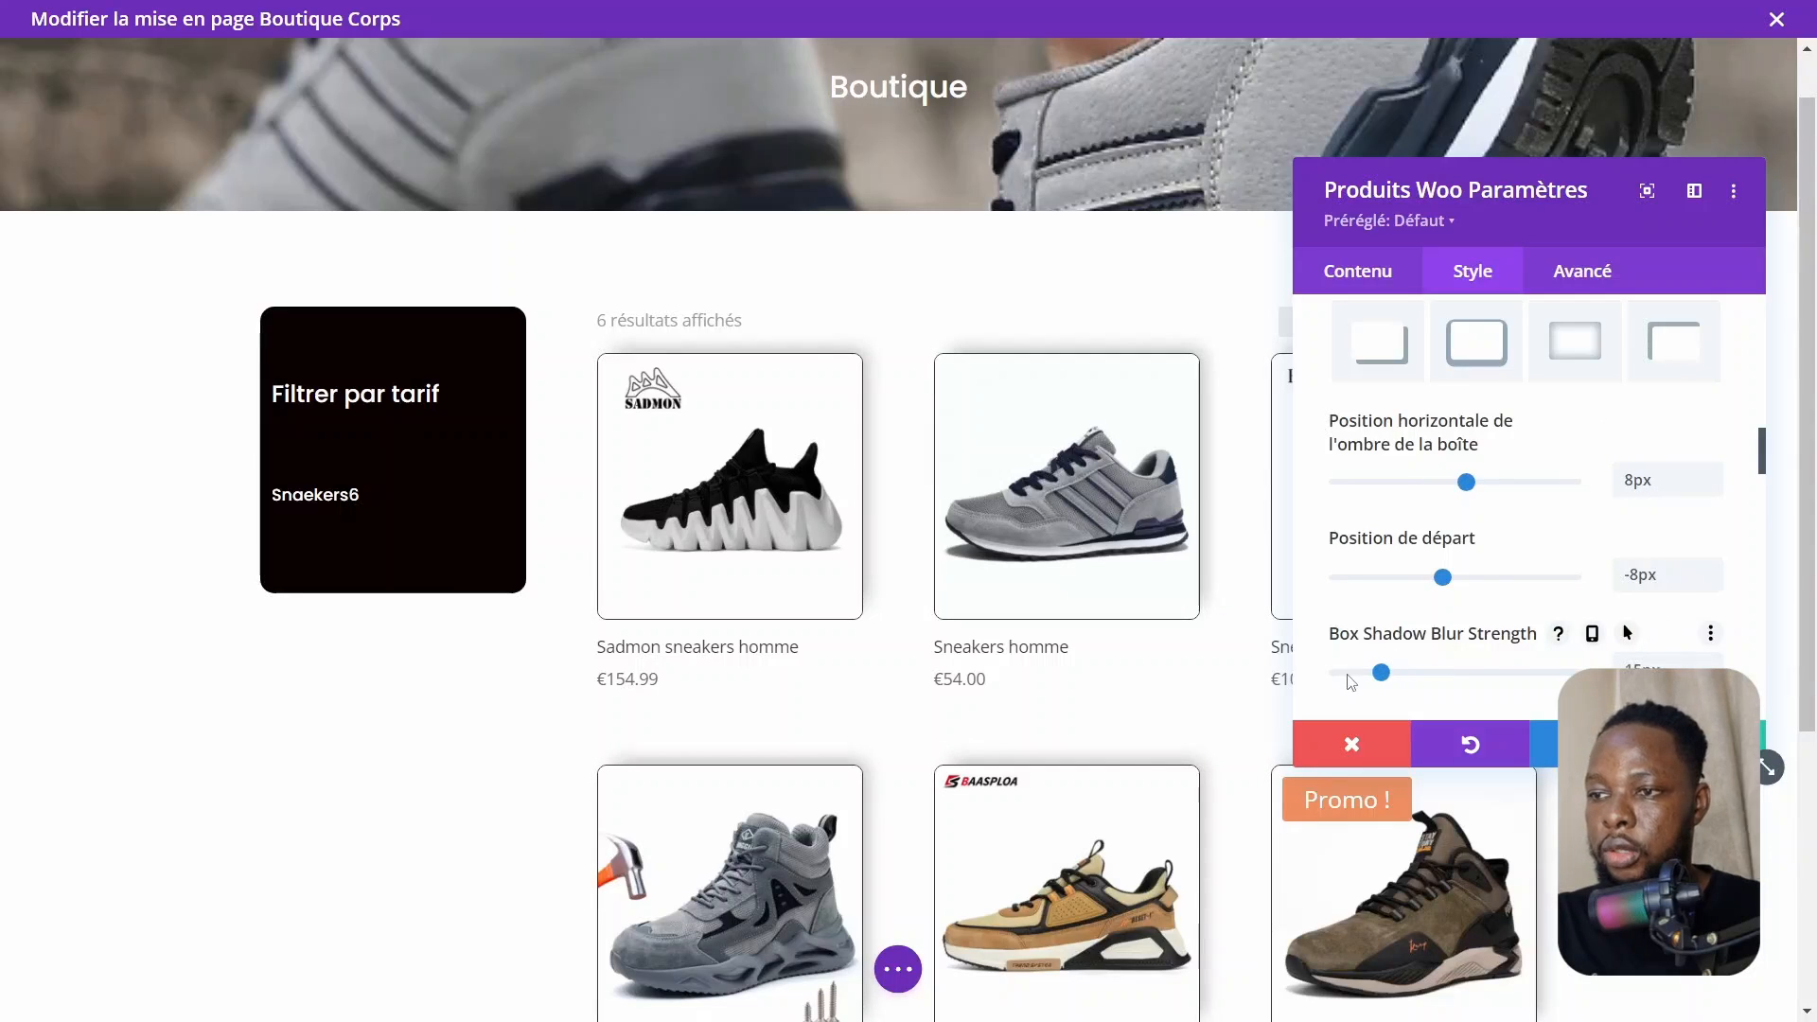
Set the product image box shadow colour to black with opacity about 0.14
{"action": "scroll", "coordinate": [1622, 601], "scroll_direction": "down", "scroll_amount": 4}
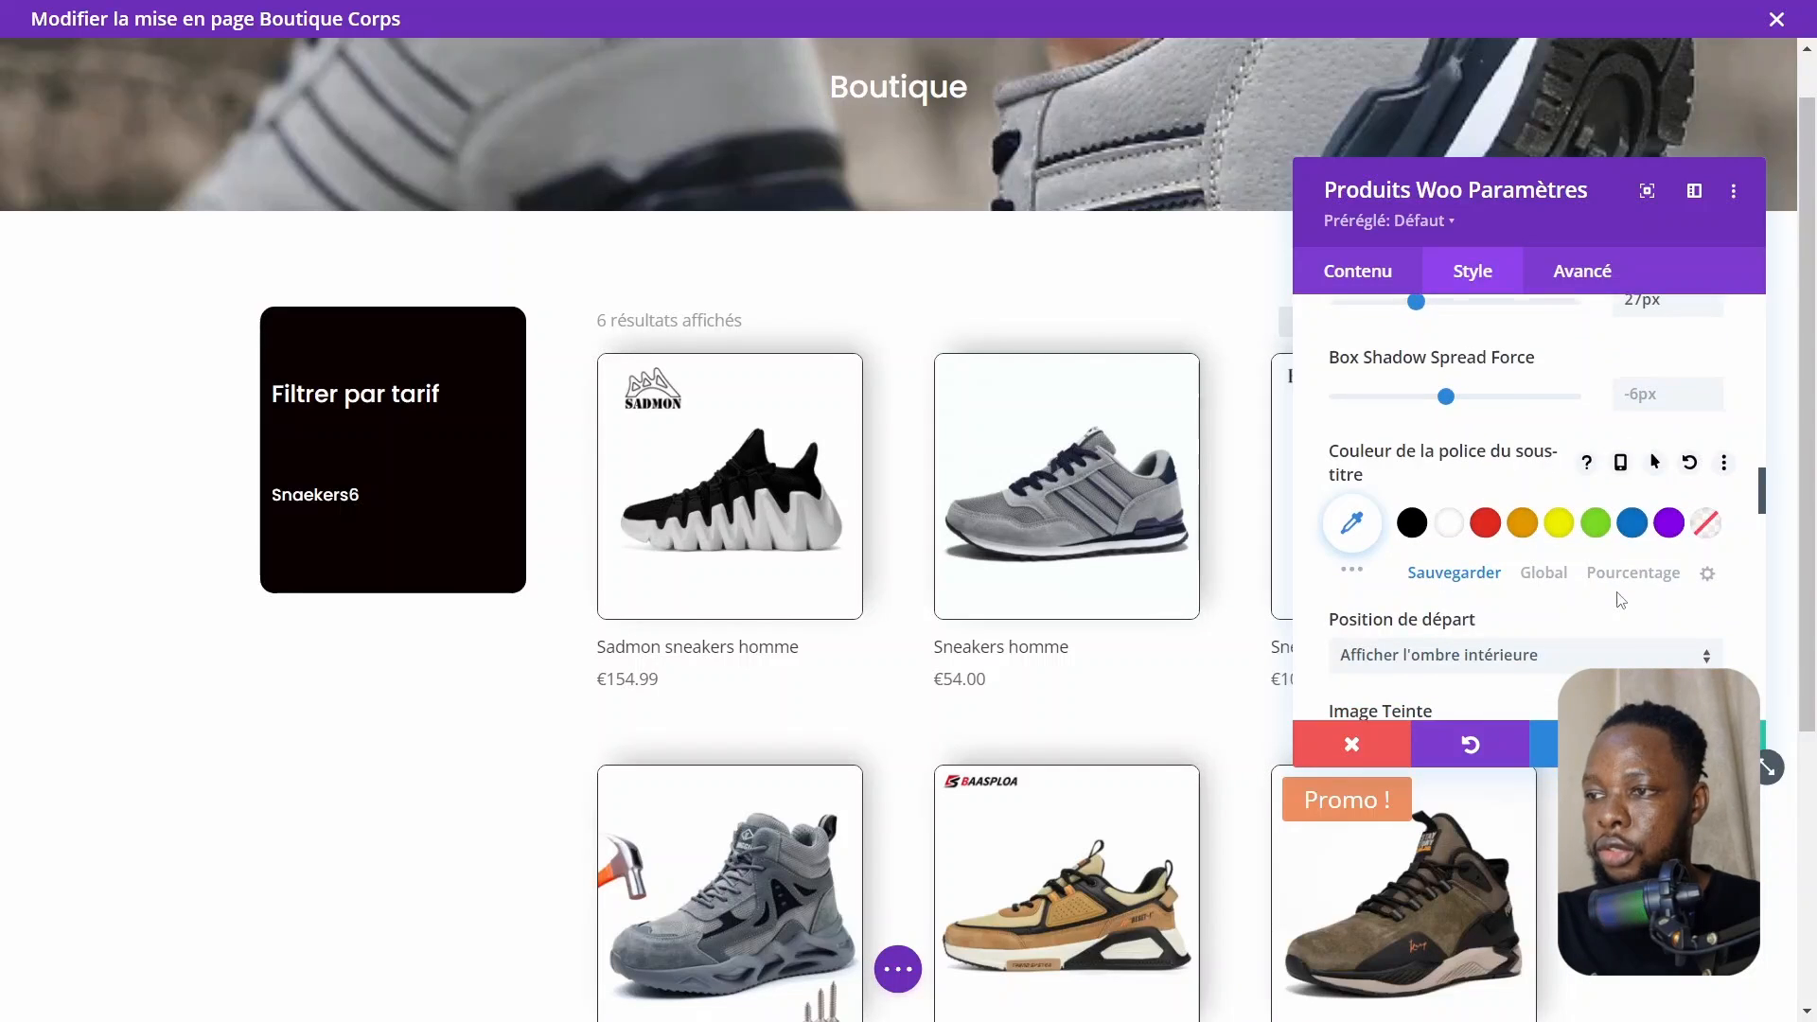
{"action": "scroll", "coordinate": [1621, 601], "scroll_direction": "down", "scroll_amount": 1}
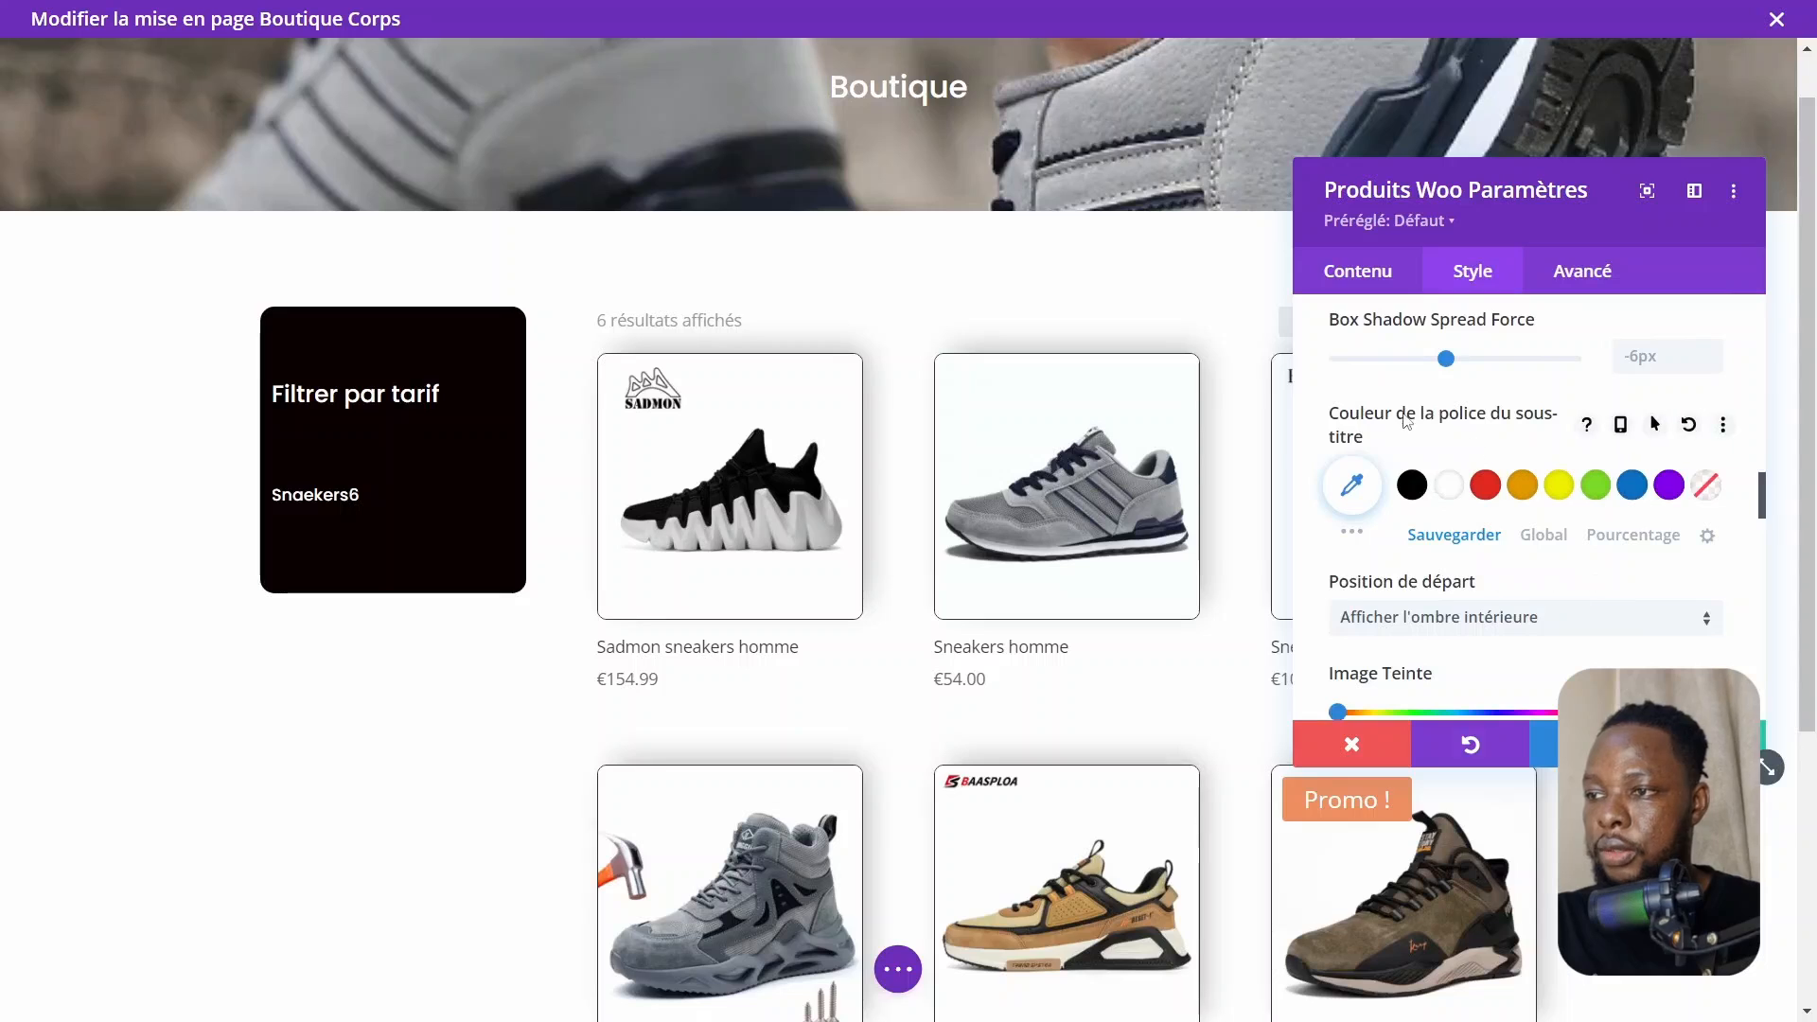
{"action": "left_click", "coordinate": [1413, 490]}
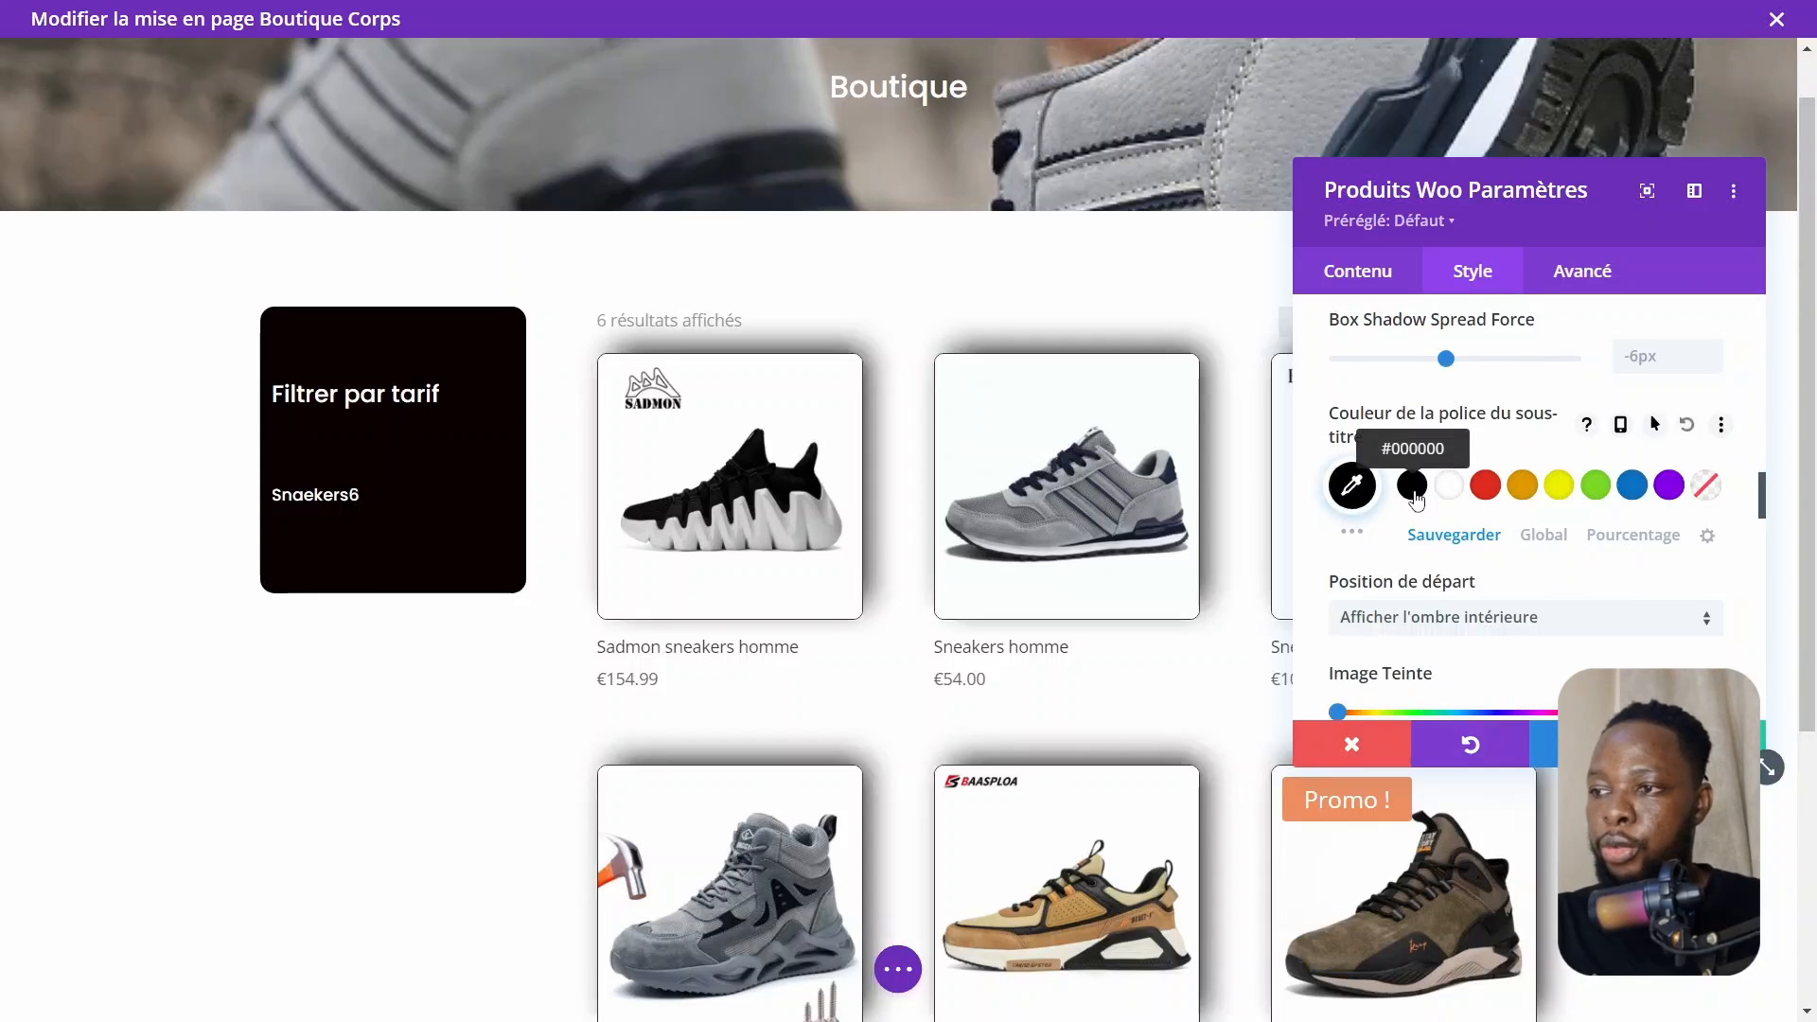
{"action": "left_click", "coordinate": [1350, 488]}
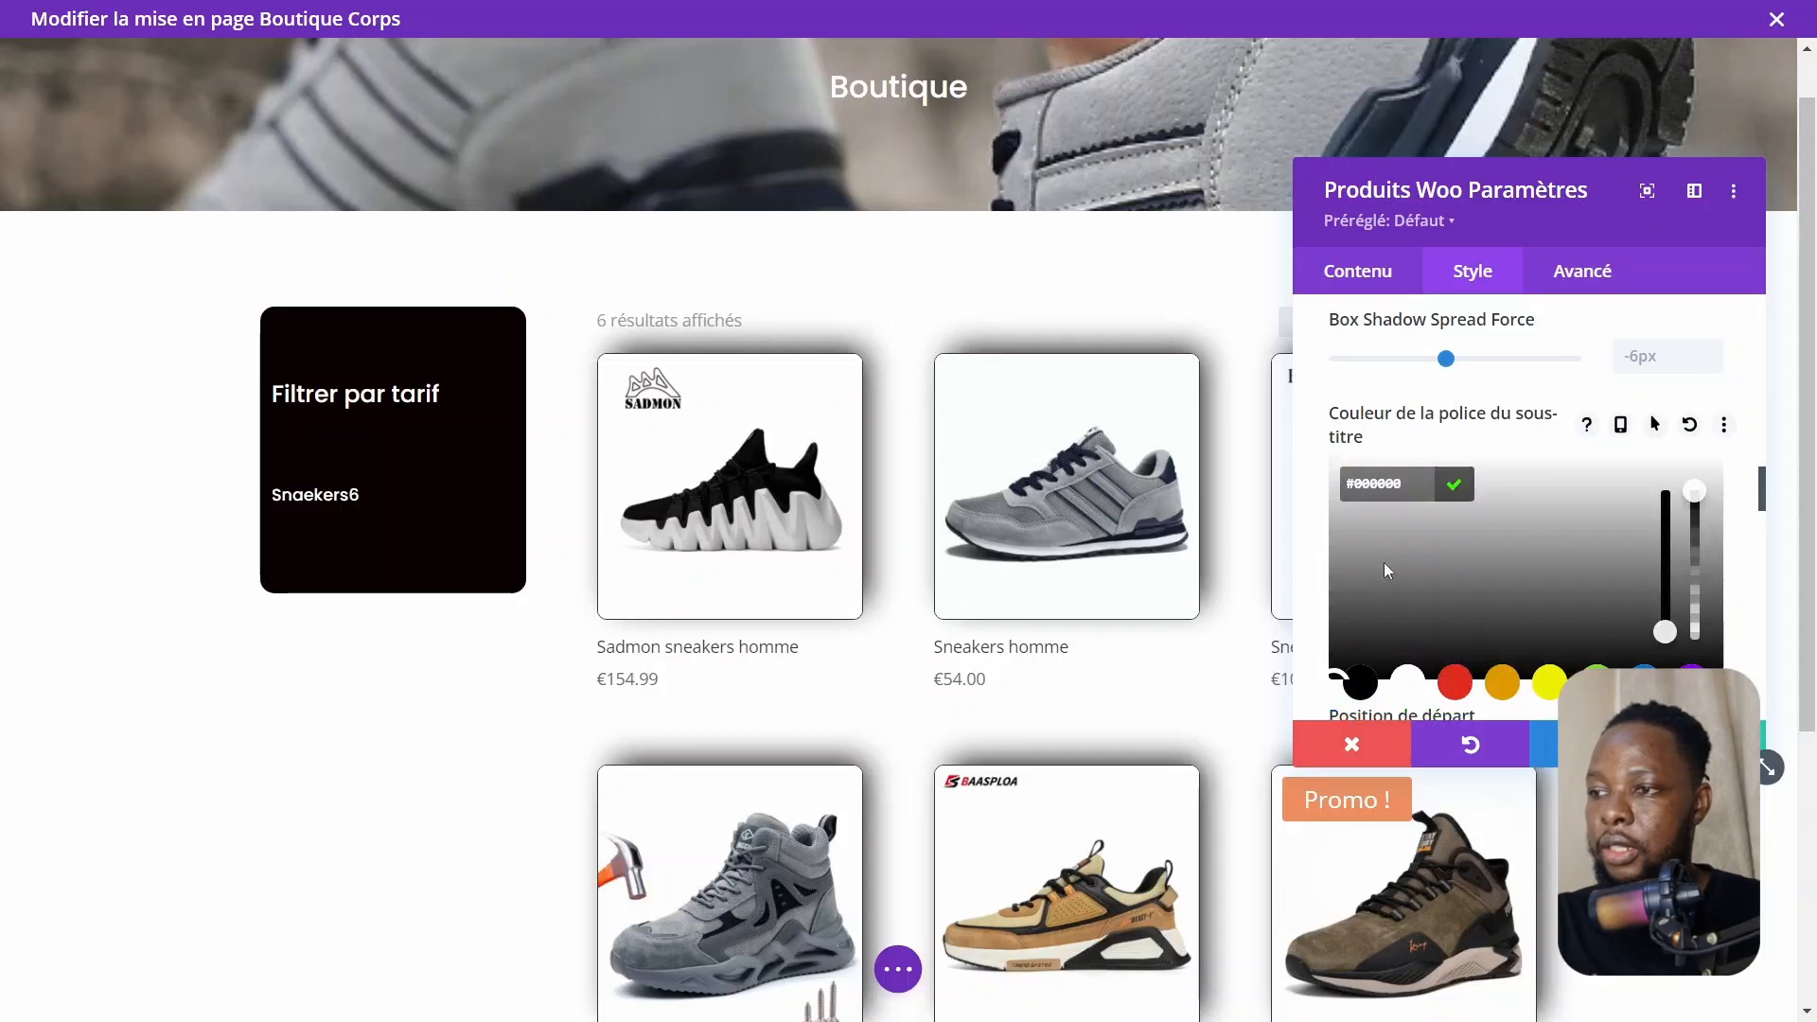
{"action": "left_click", "coordinate": [1695, 575]}
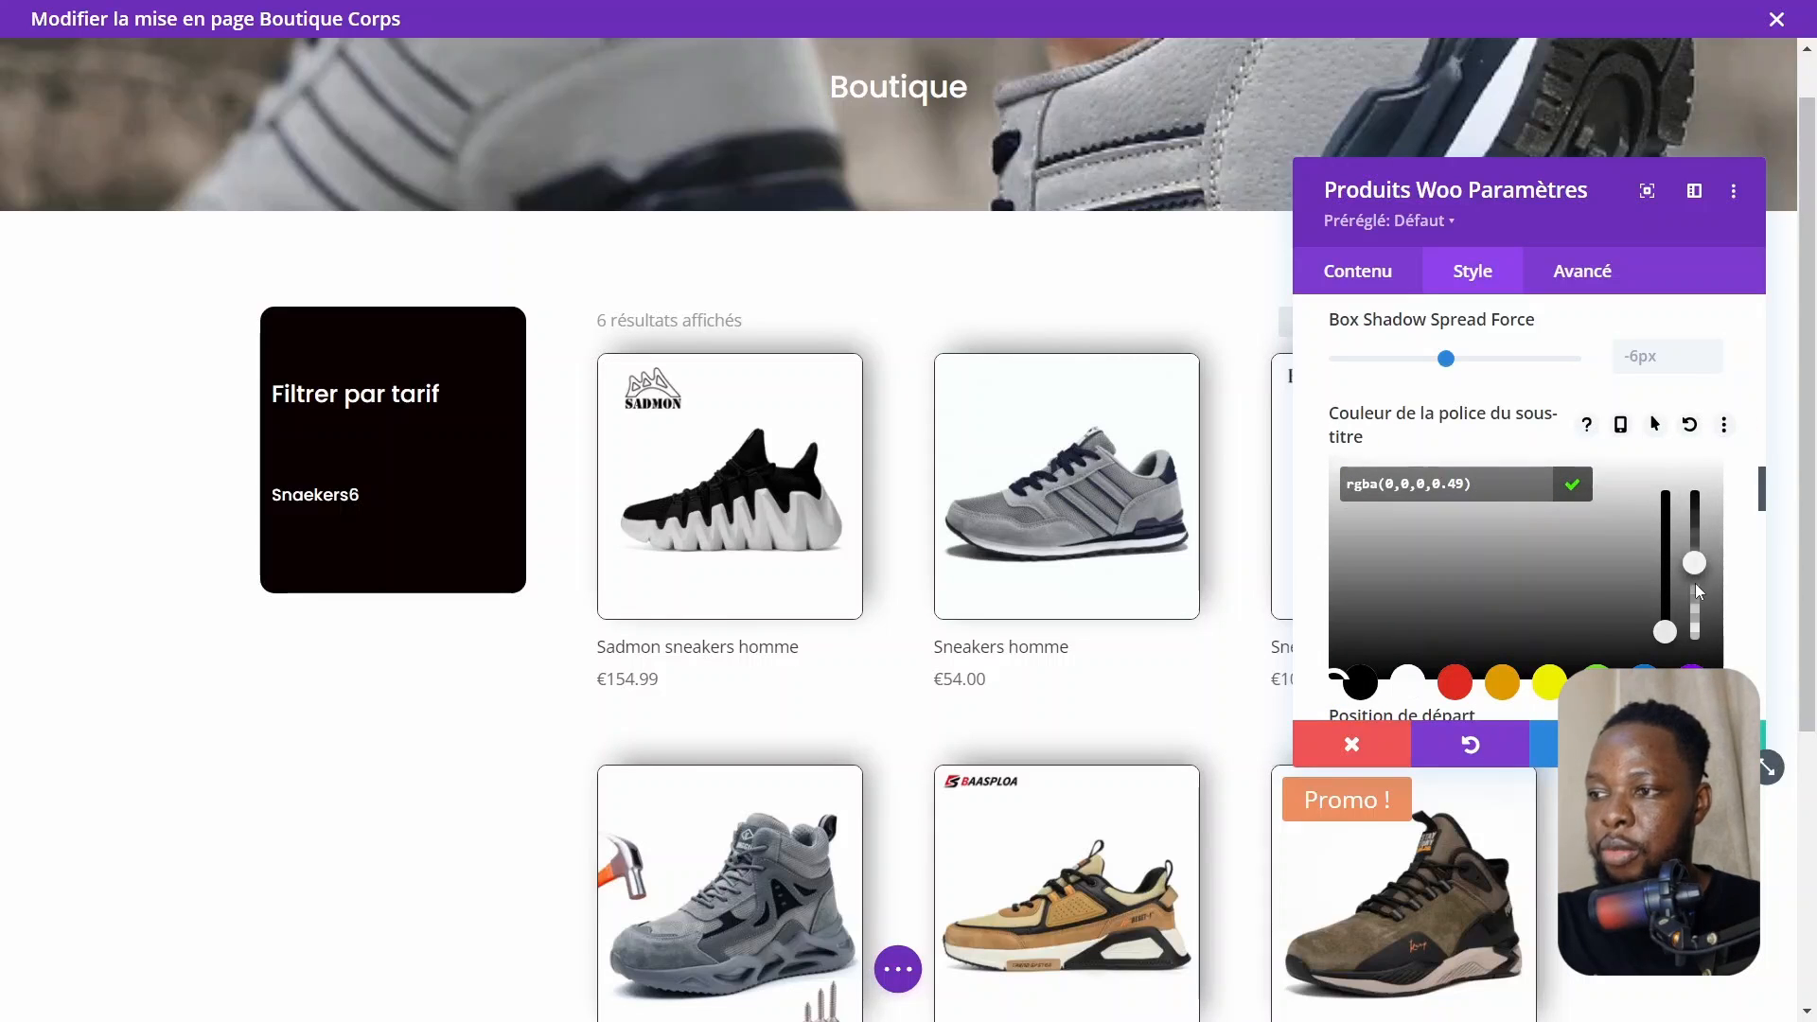
{"action": "left_click", "coordinate": [1695, 591]}
{"action": "left_click", "coordinate": [1698, 620]}
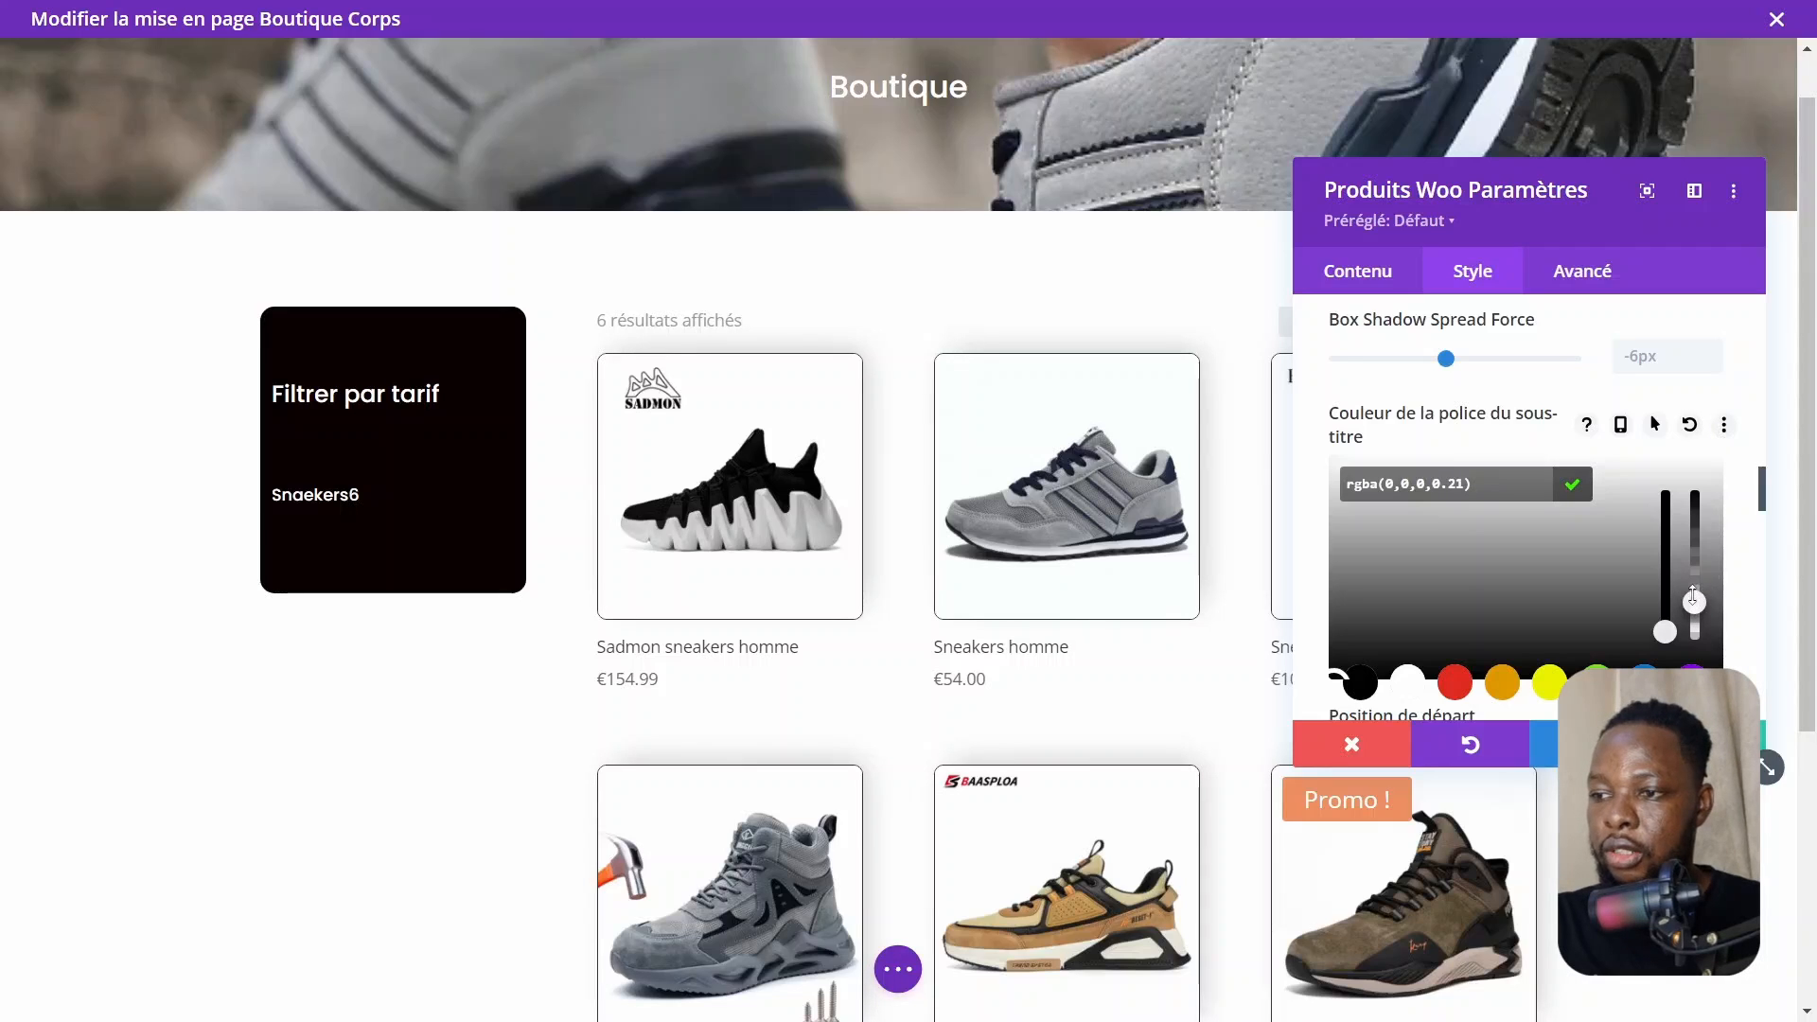
{"action": "mouse_move", "coordinate": [1693, 598]}
{"action": "left_mouse_down"}
{"action": "mouse_move", "coordinate": [1692, 633]}
{"action": "mouse_move", "coordinate": [1692, 614]}
{"action": "left_mouse_up"}
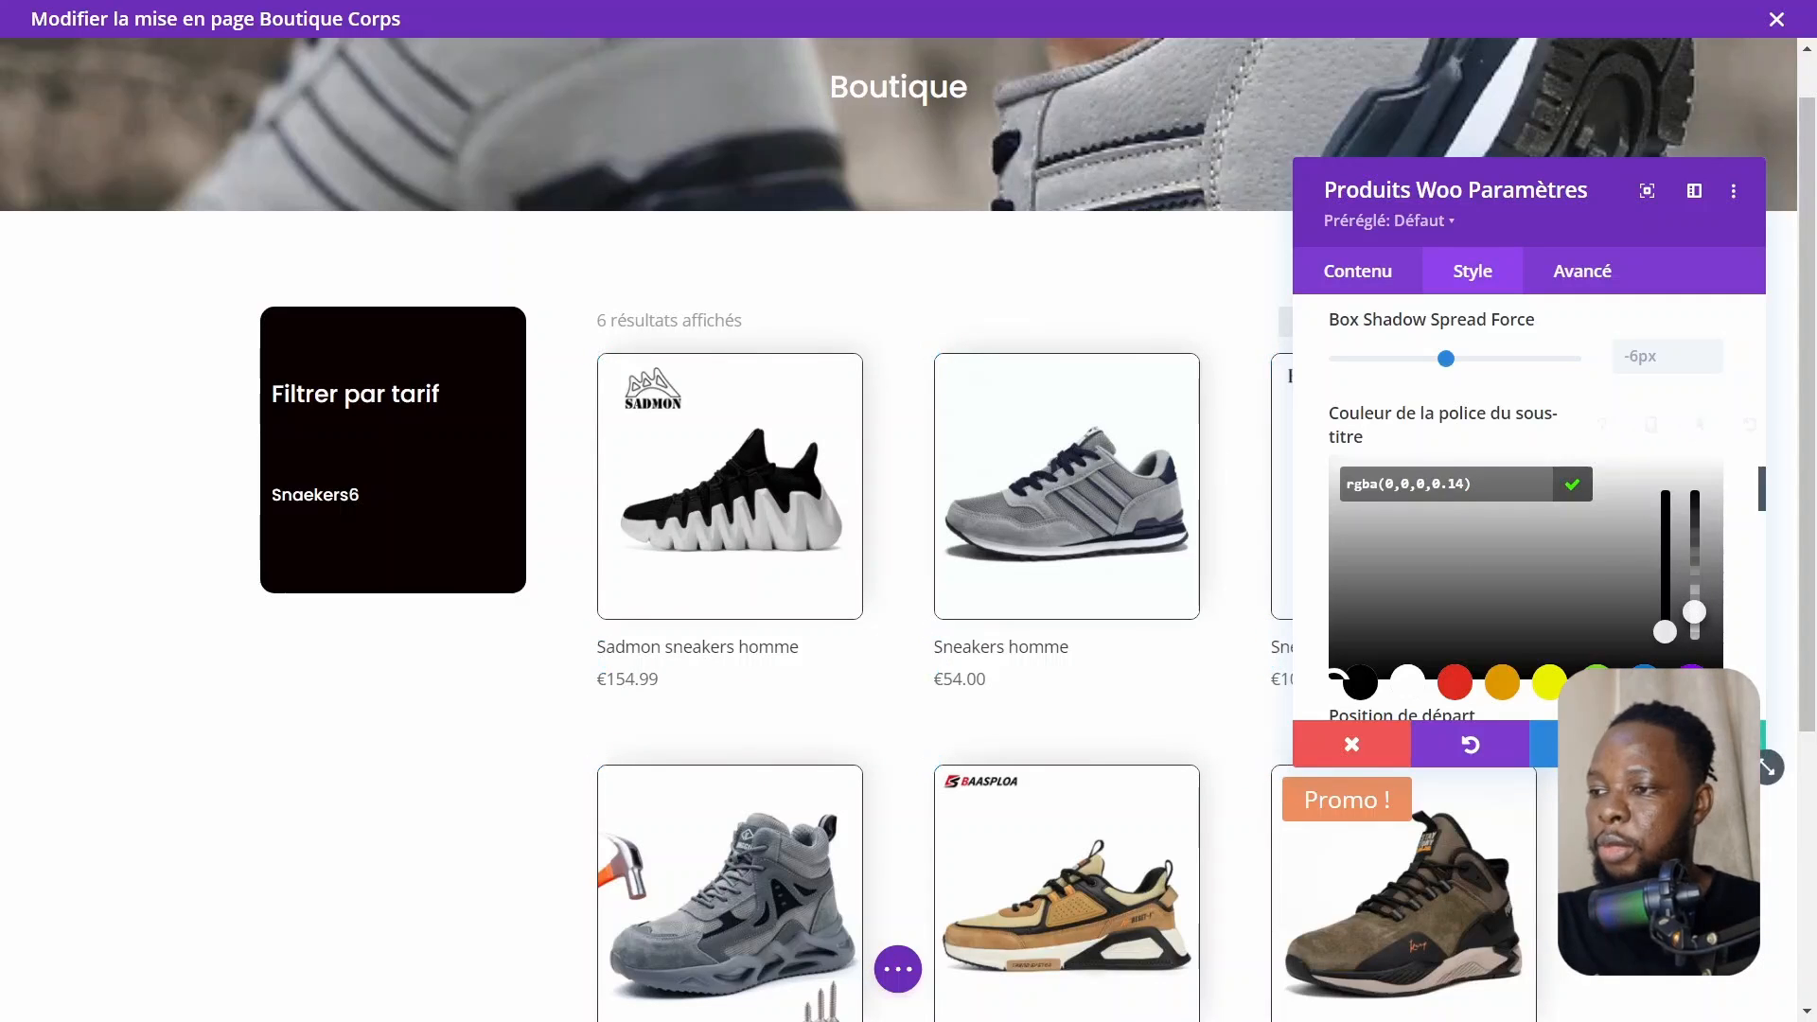
Set the product title font to Poppins
{"action": "scroll", "coordinate": [816, 555], "scroll_direction": "down", "scroll_amount": 2}
{"action": "scroll", "coordinate": [816, 555], "scroll_direction": "up", "scroll_amount": 2}
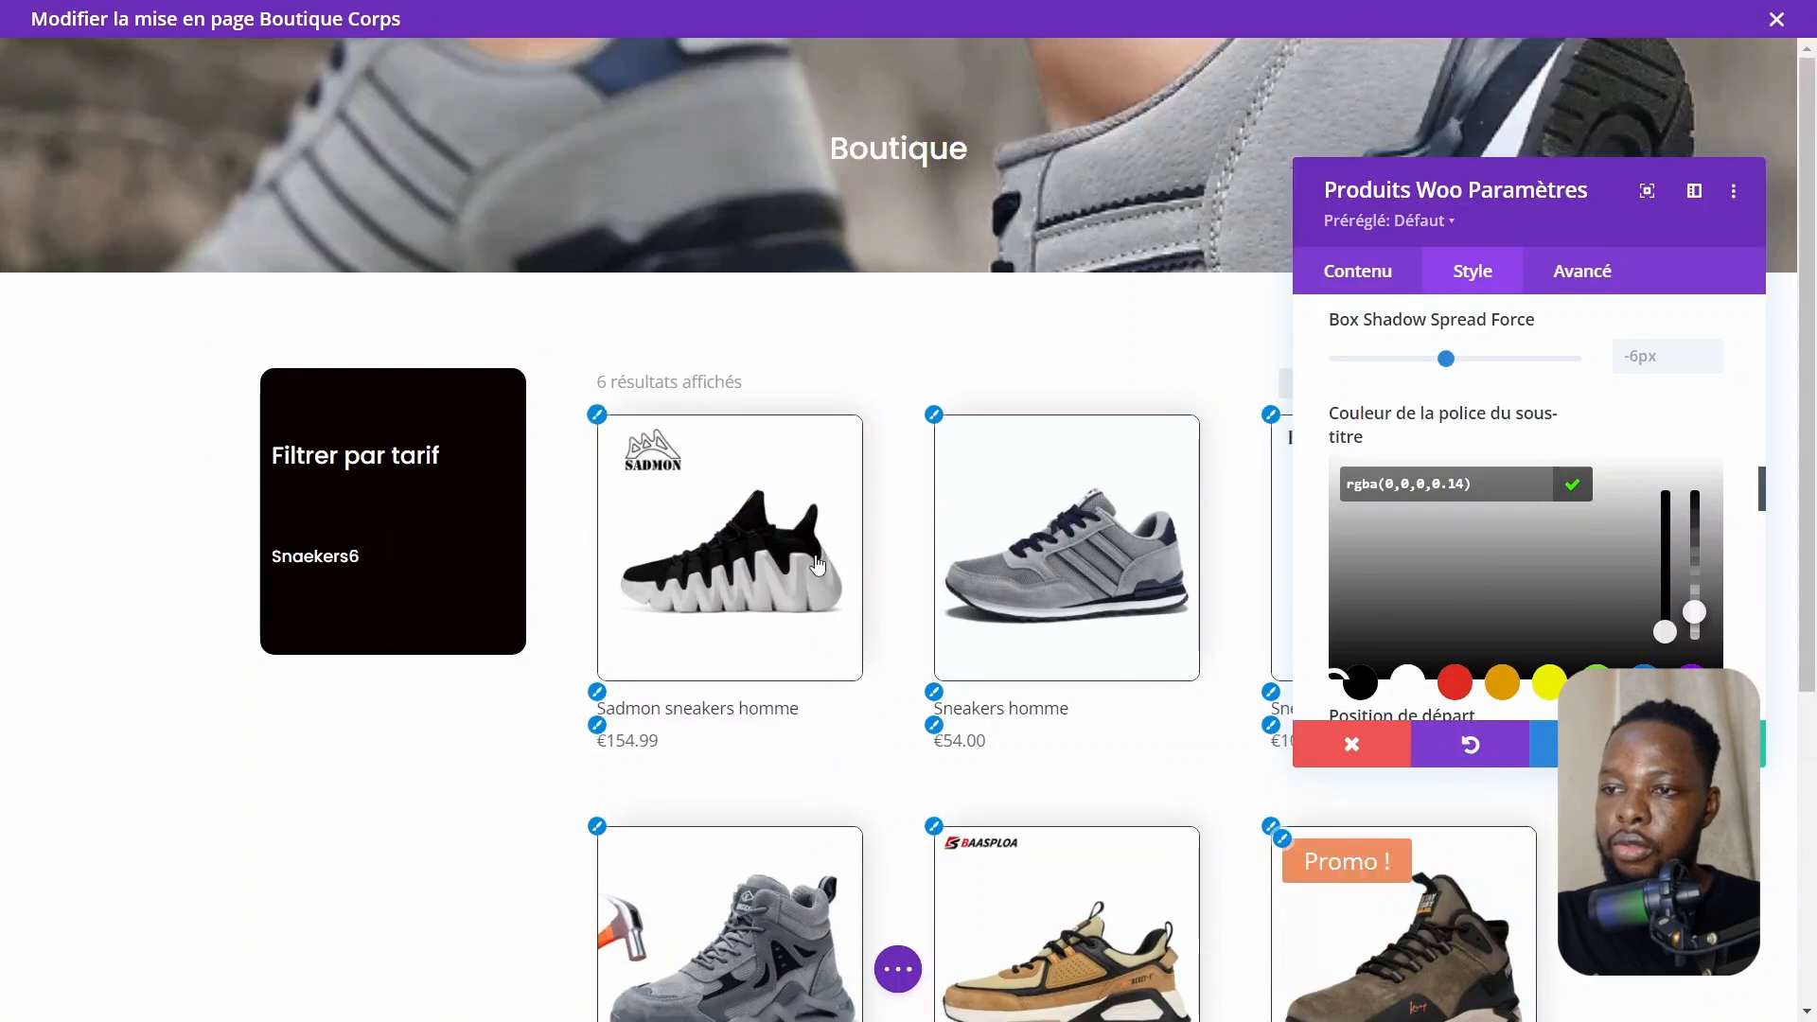
{"action": "left_click", "coordinate": [597, 692]}
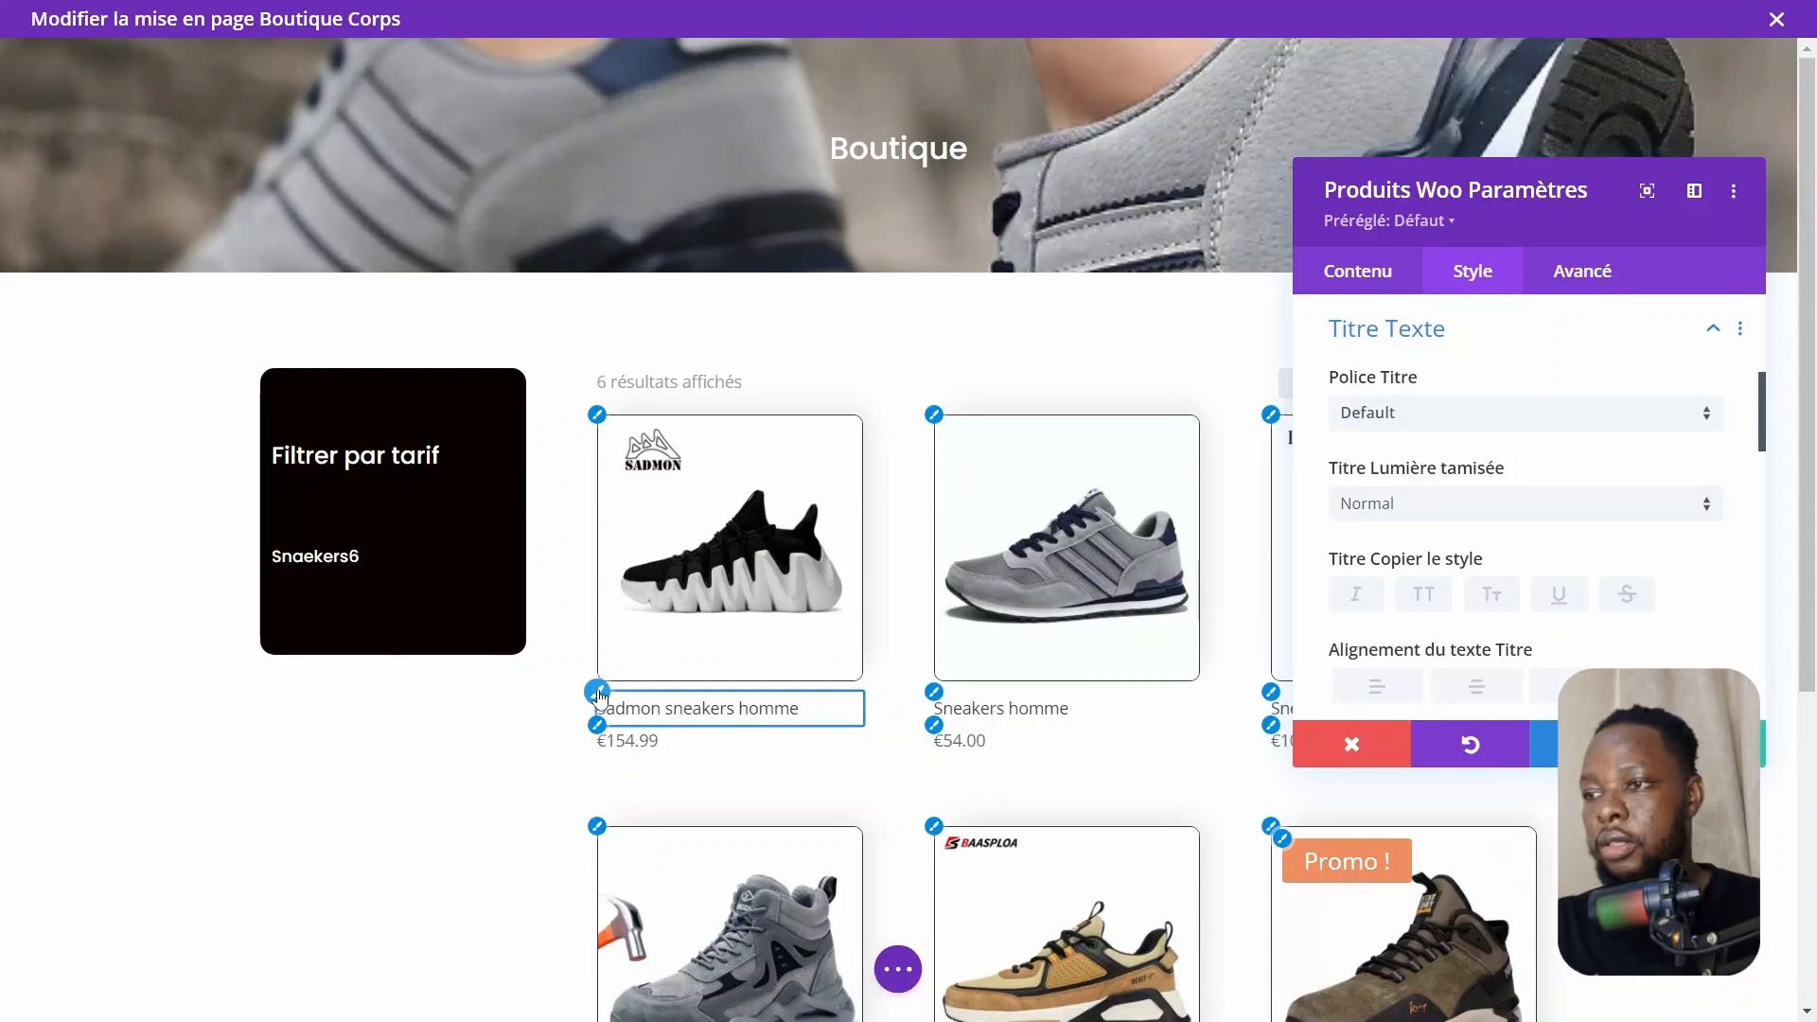
{"action": "left_click", "coordinate": [1428, 416]}
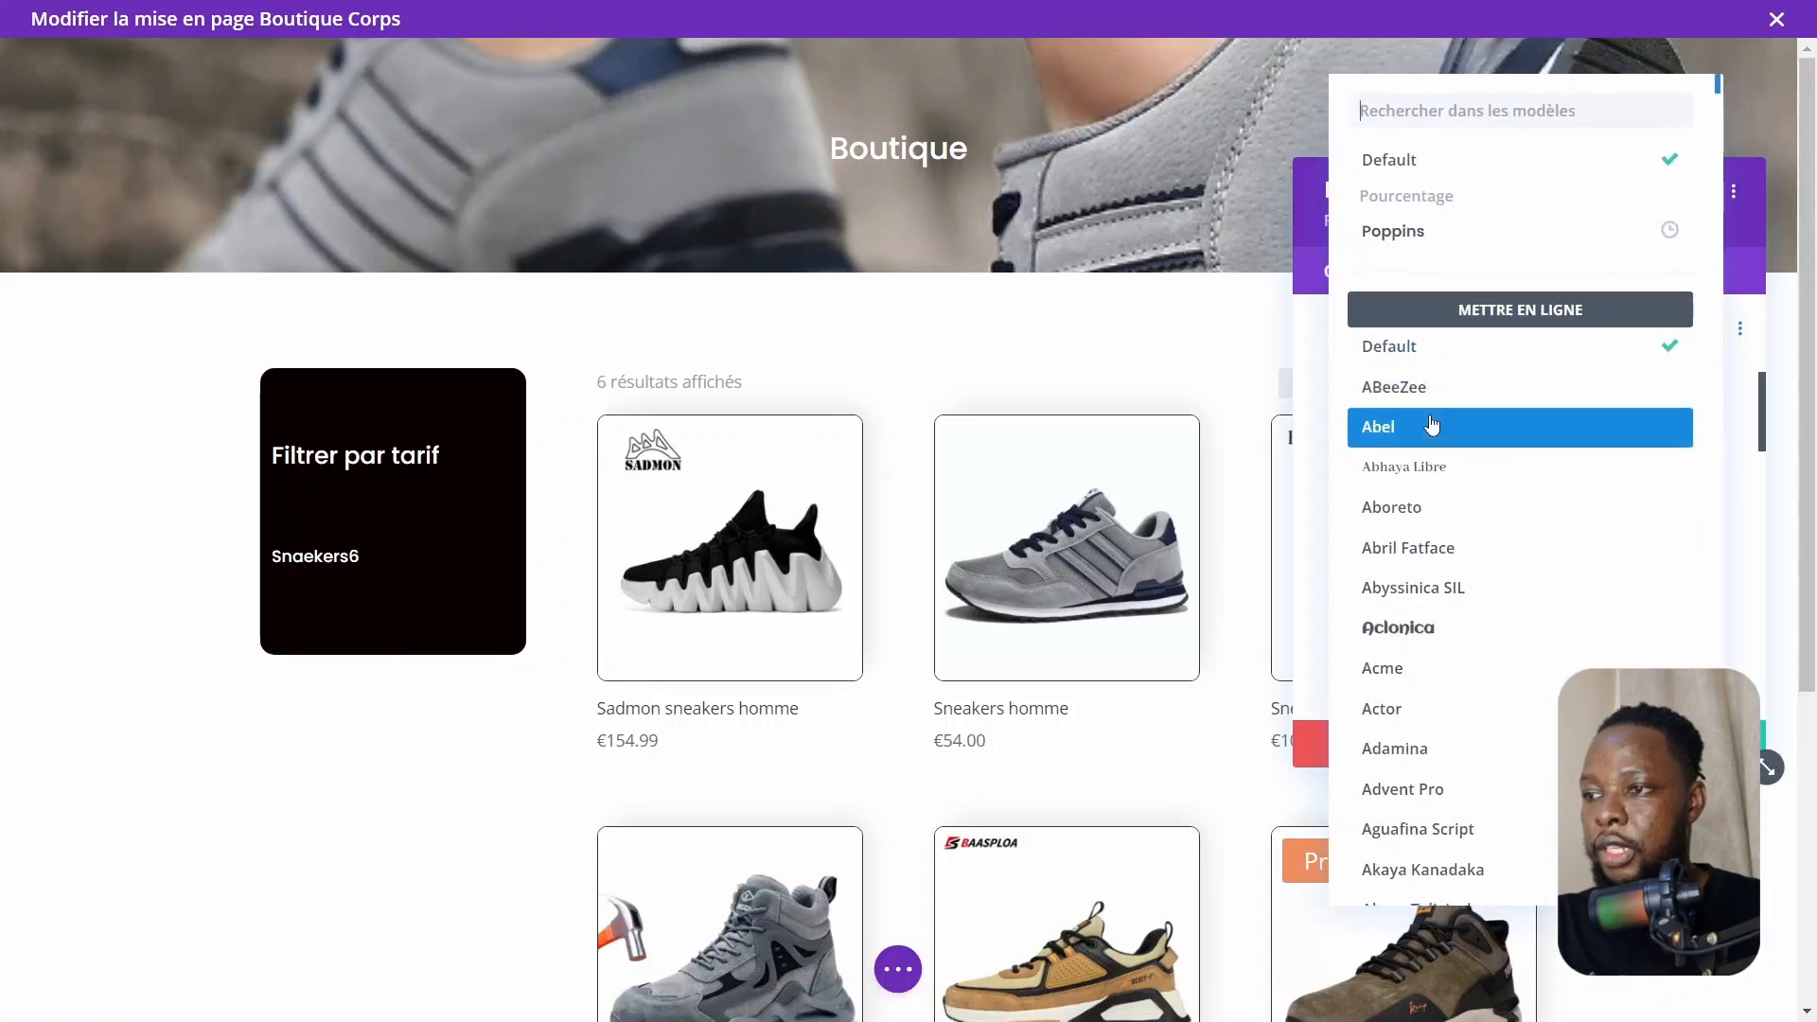
{"action": "left_click", "coordinate": [1420, 234]}
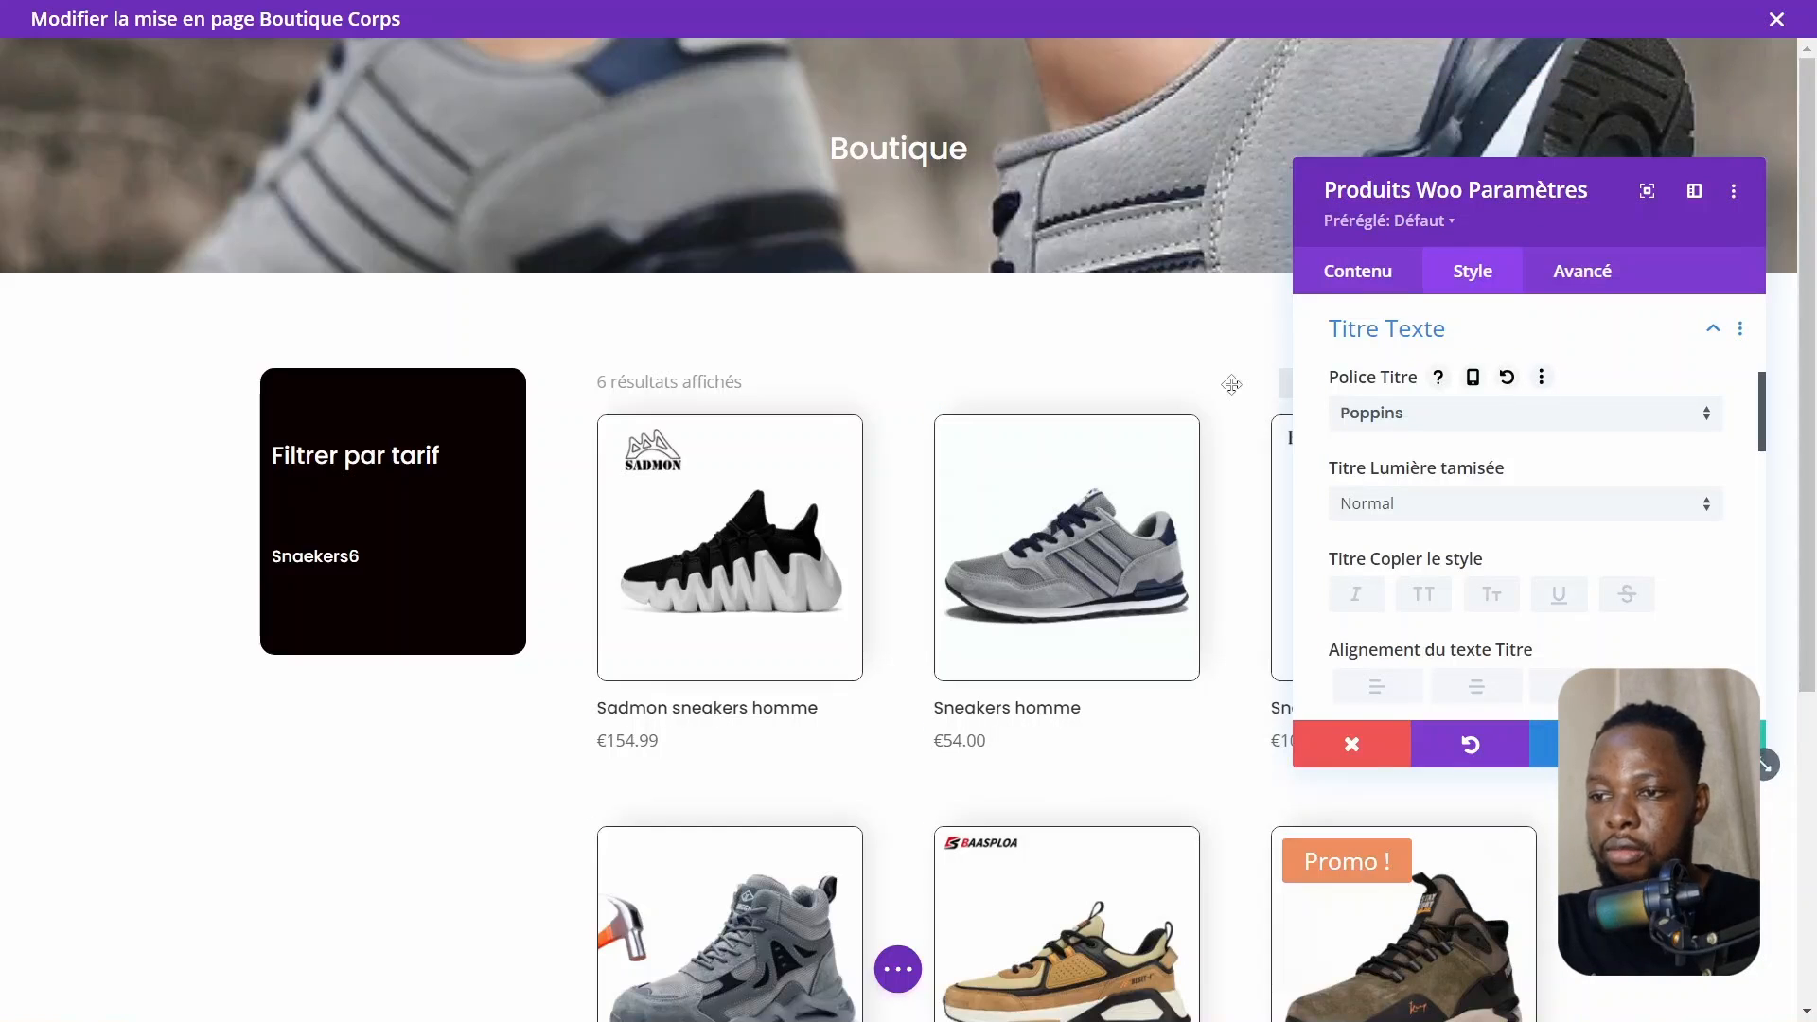
Increase the product title line height slightly
{"action": "scroll", "coordinate": [1612, 606], "scroll_direction": "down", "scroll_amount": 4}
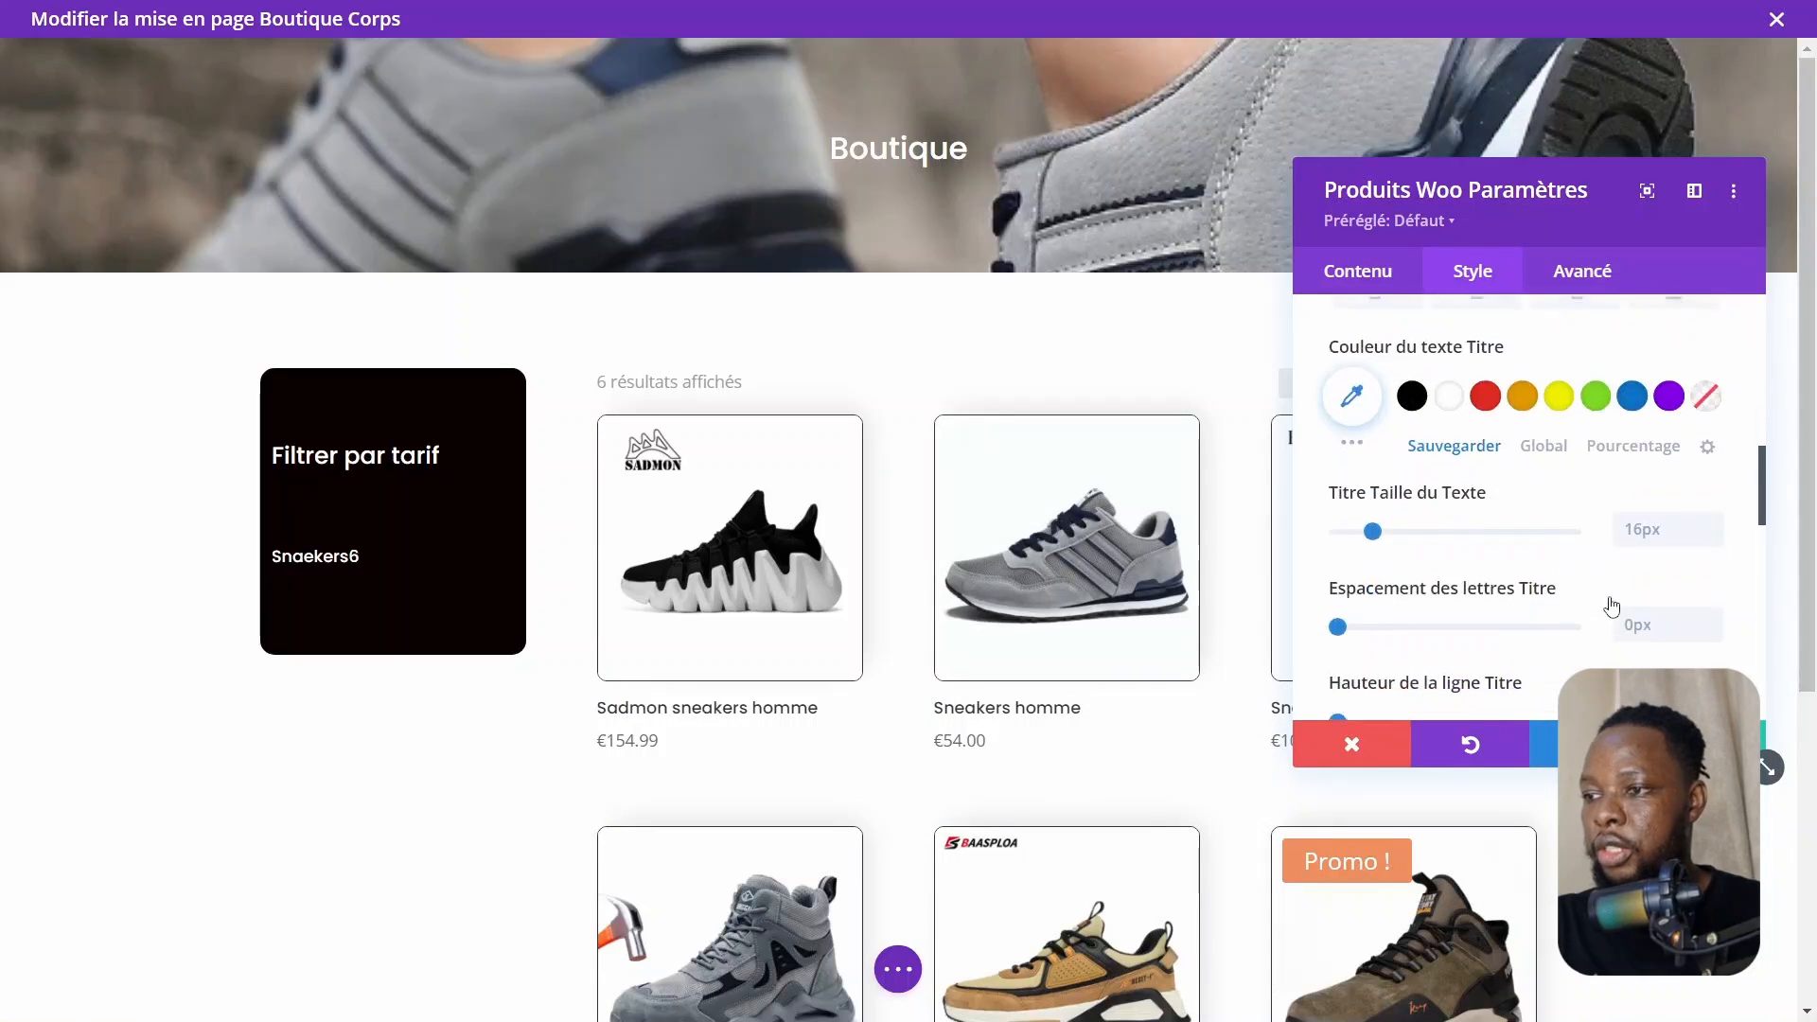
{"action": "scroll", "coordinate": [1612, 605], "scroll_direction": "down", "scroll_amount": 1}
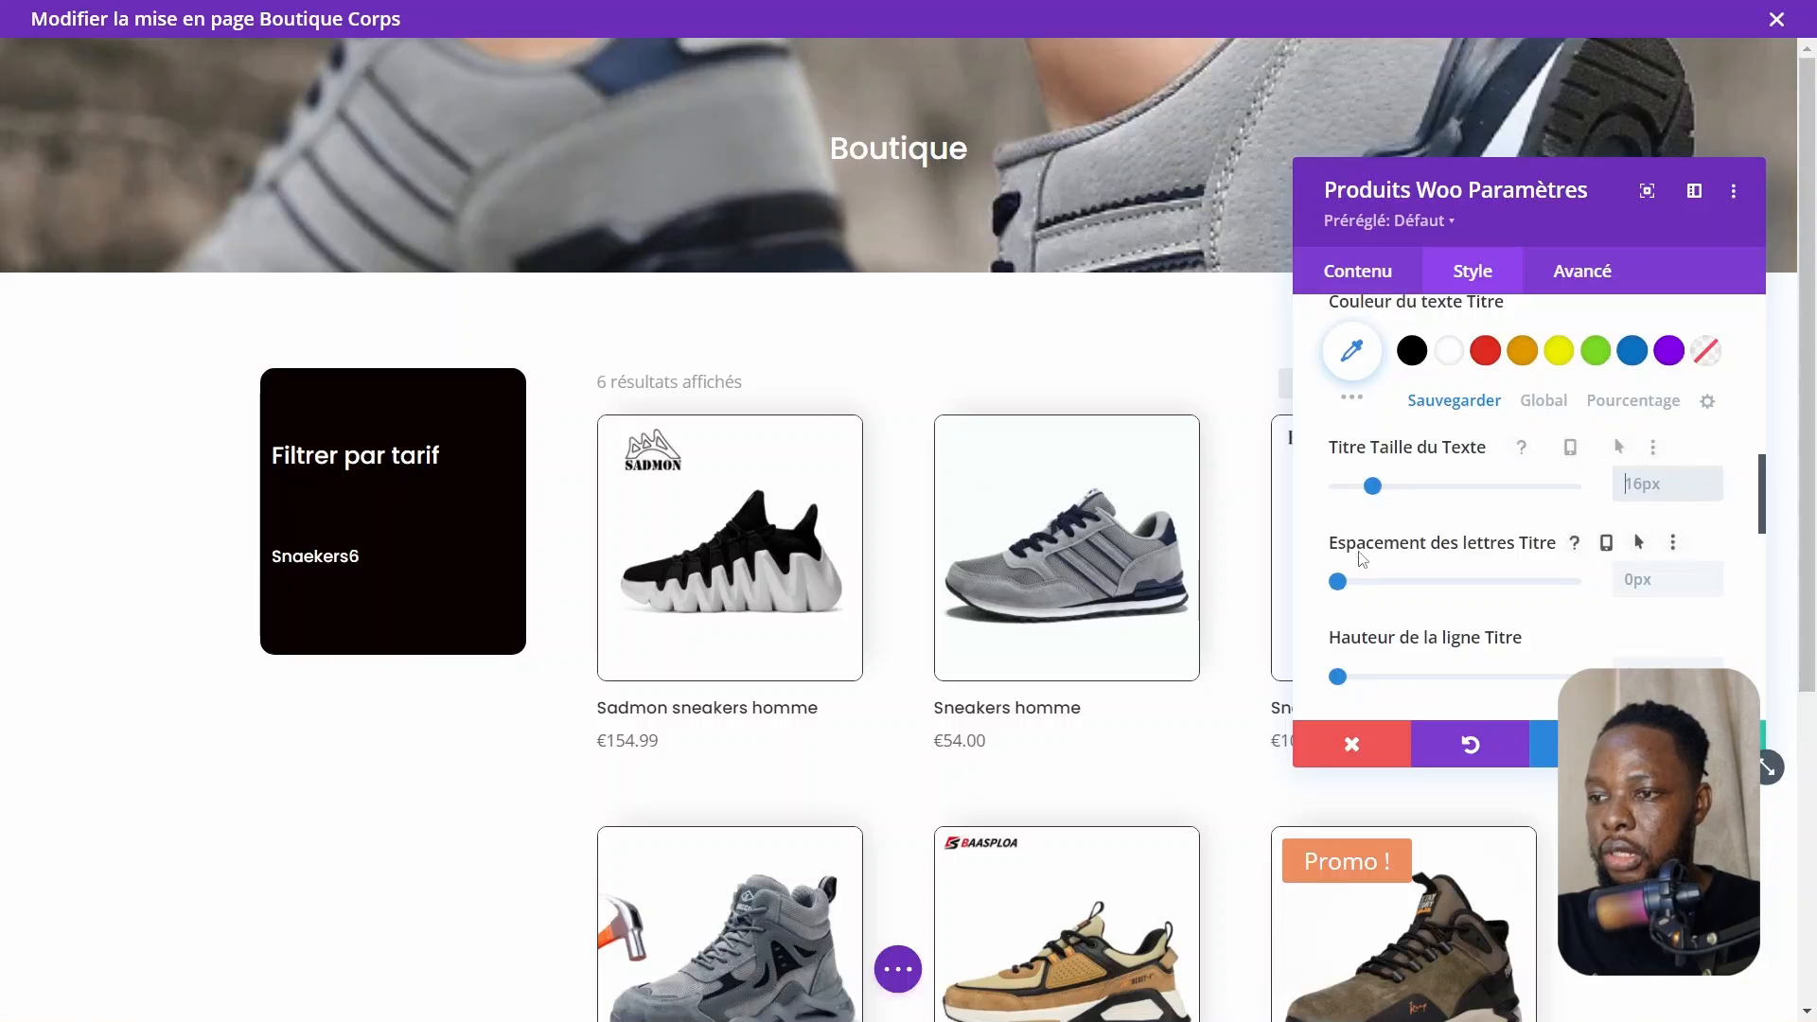
{"action": "left_click_drag", "start_coordinate": [1592, 186], "coordinate": [1450, 239]}
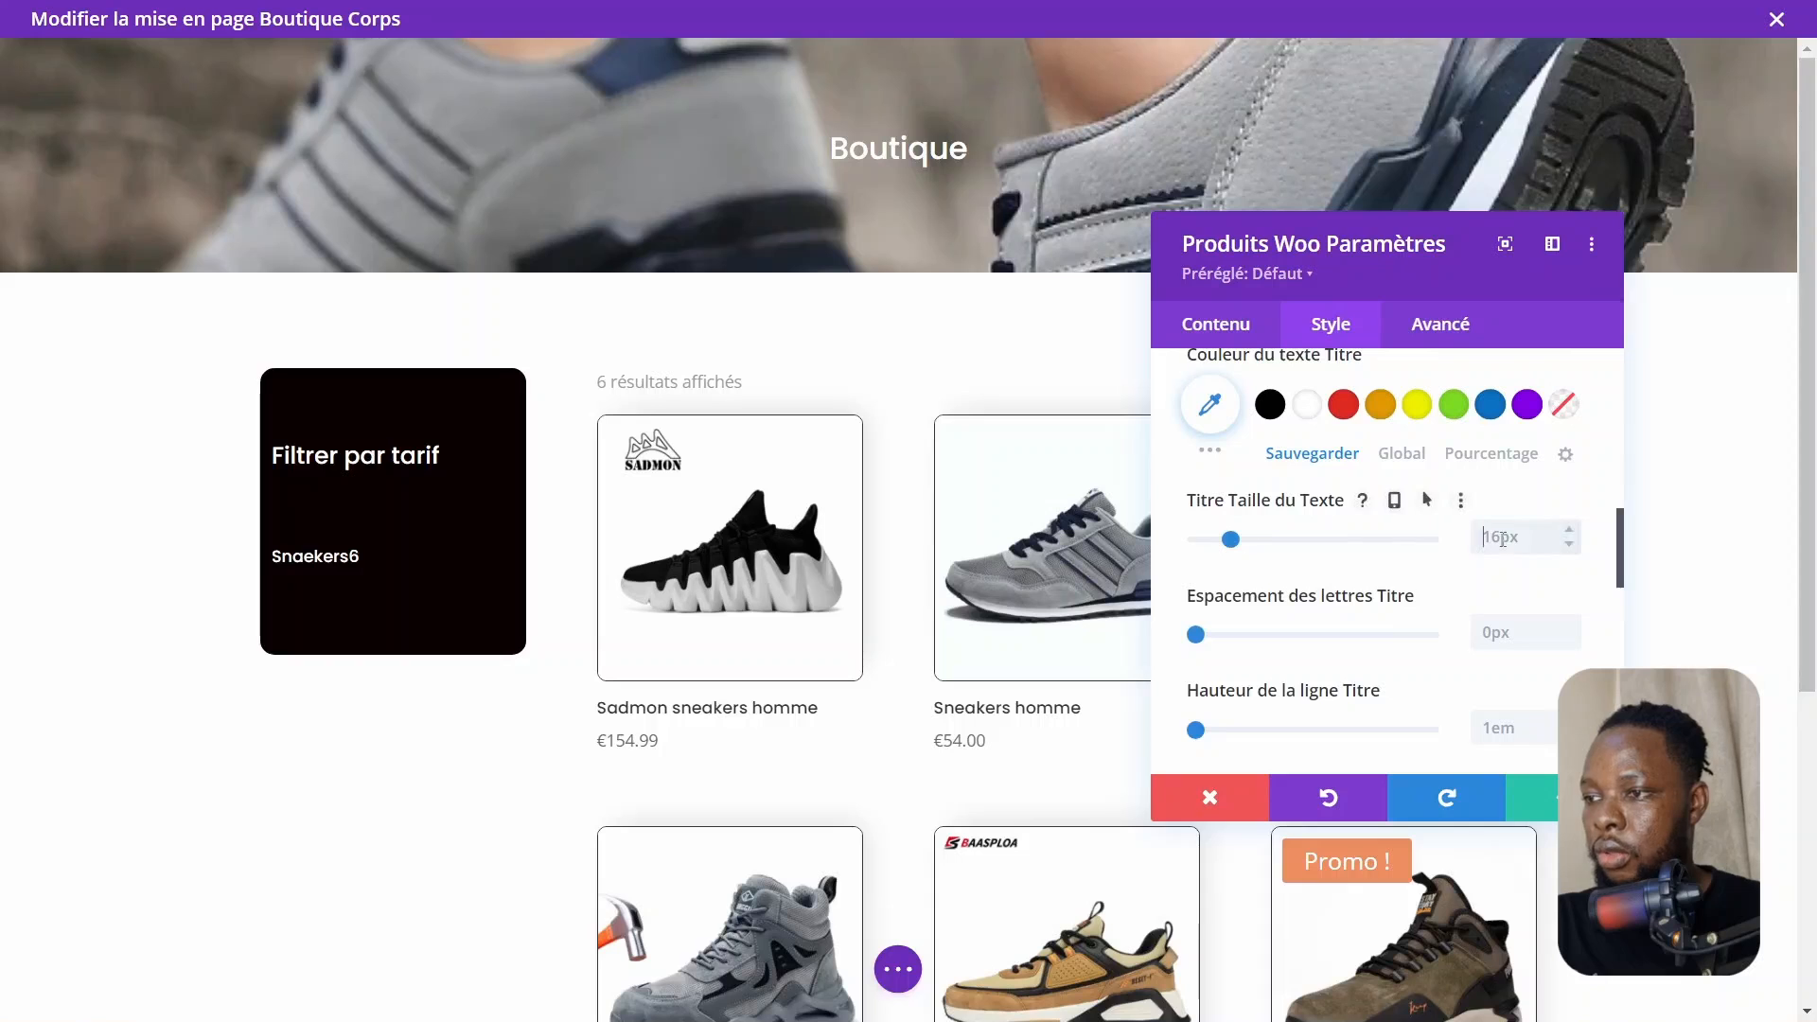
{"action": "left_click_drag", "start_coordinate": [1560, 324], "coordinate": [1482, 219]}
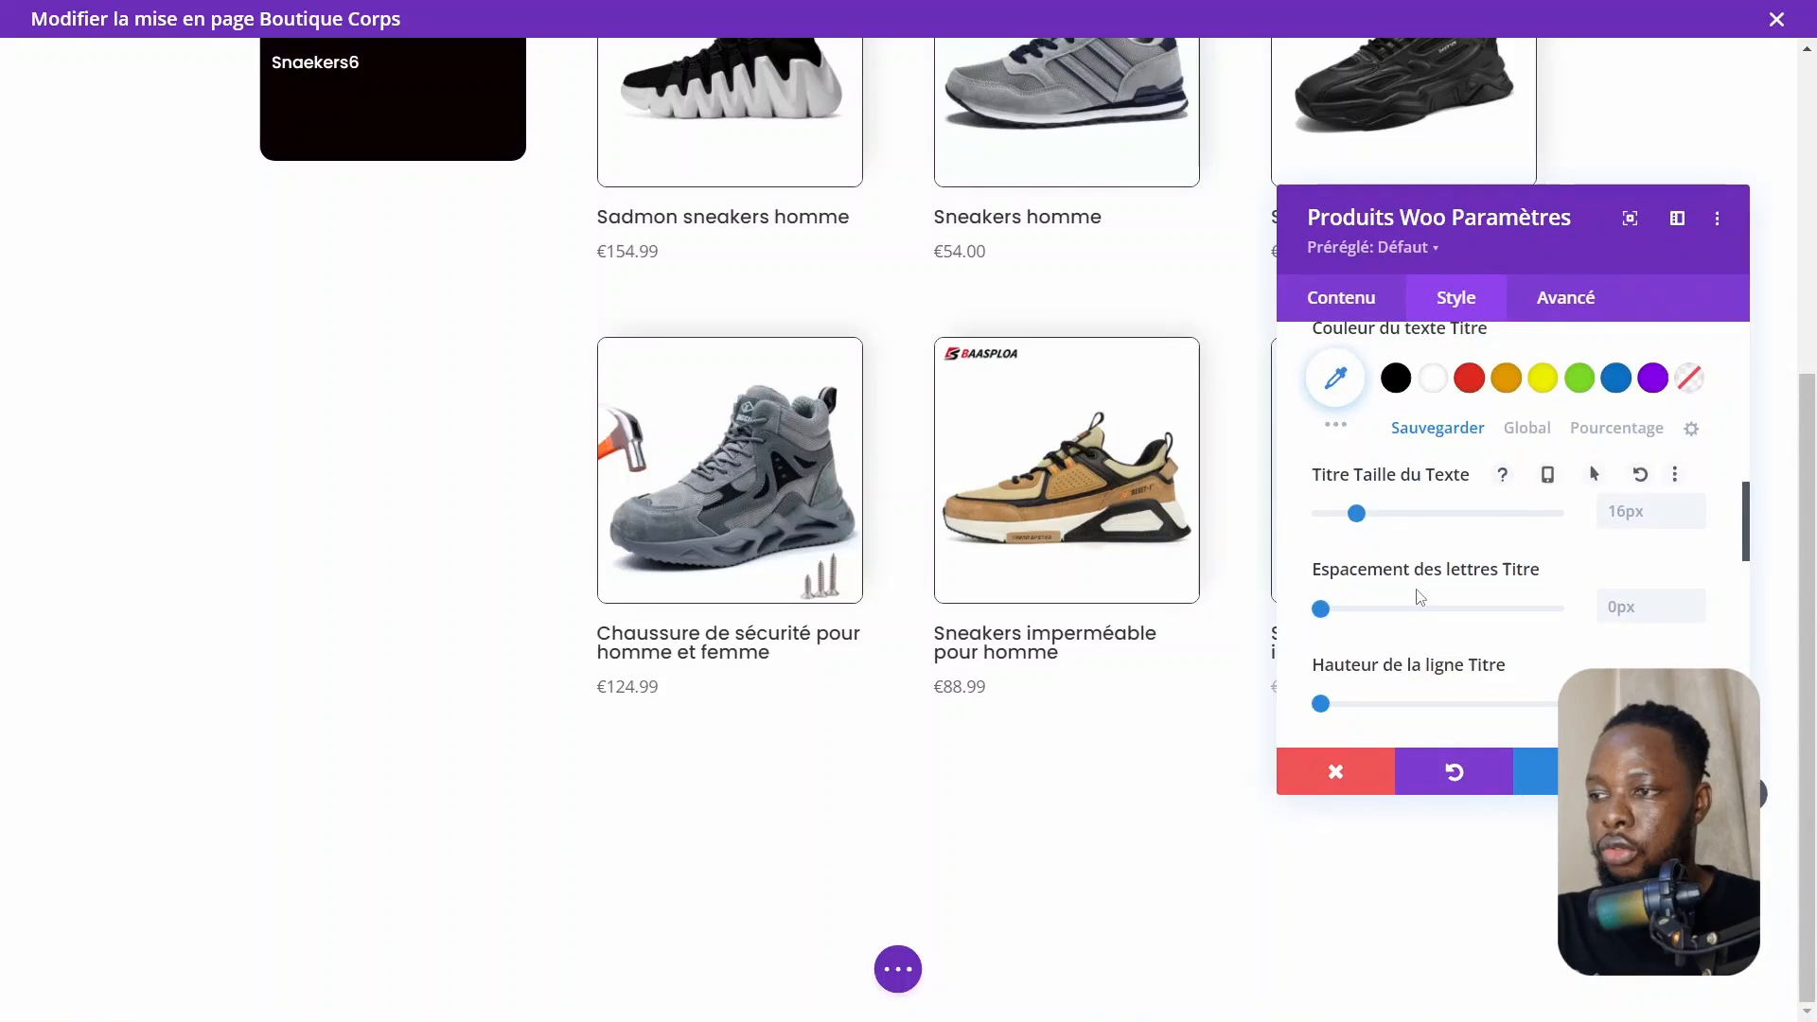
{"action": "scroll", "coordinate": [1417, 597], "scroll_direction": "down", "scroll_amount": 1}
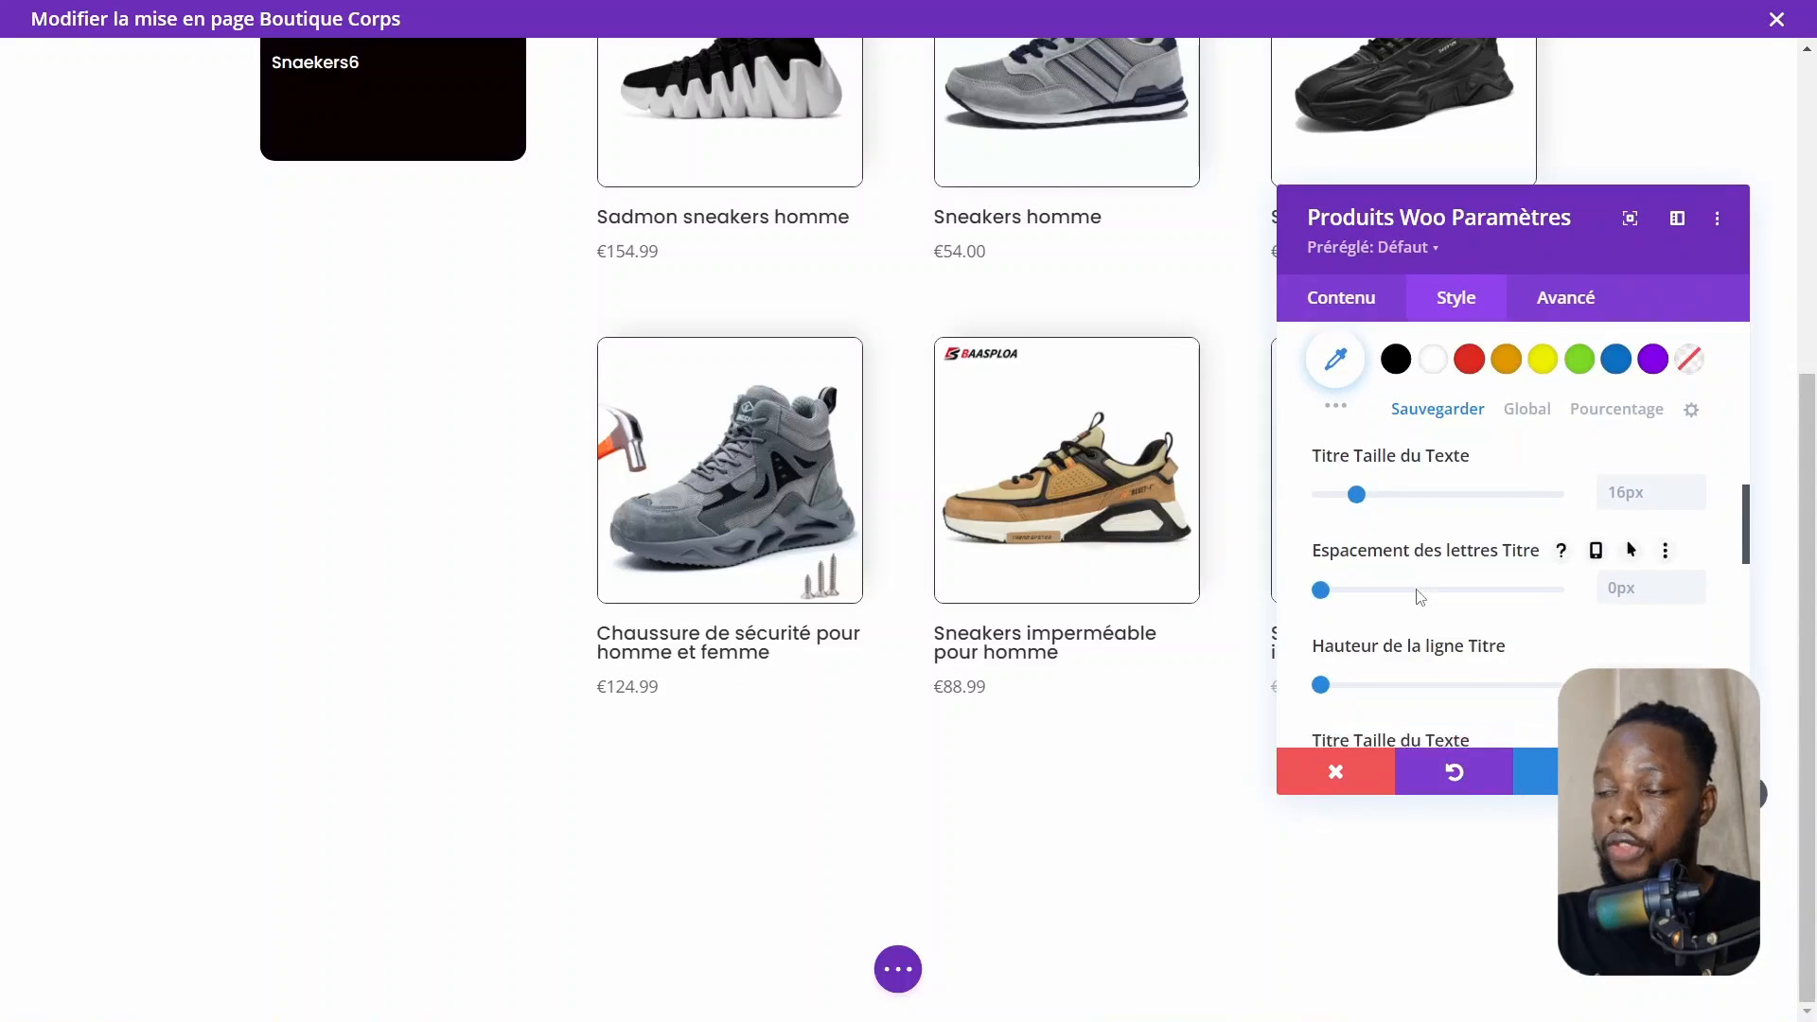
{"action": "scroll", "coordinate": [1417, 597], "scroll_direction": "up", "scroll_amount": 1}
{"action": "scroll", "coordinate": [1417, 597], "scroll_direction": "down", "scroll_amount": 1}
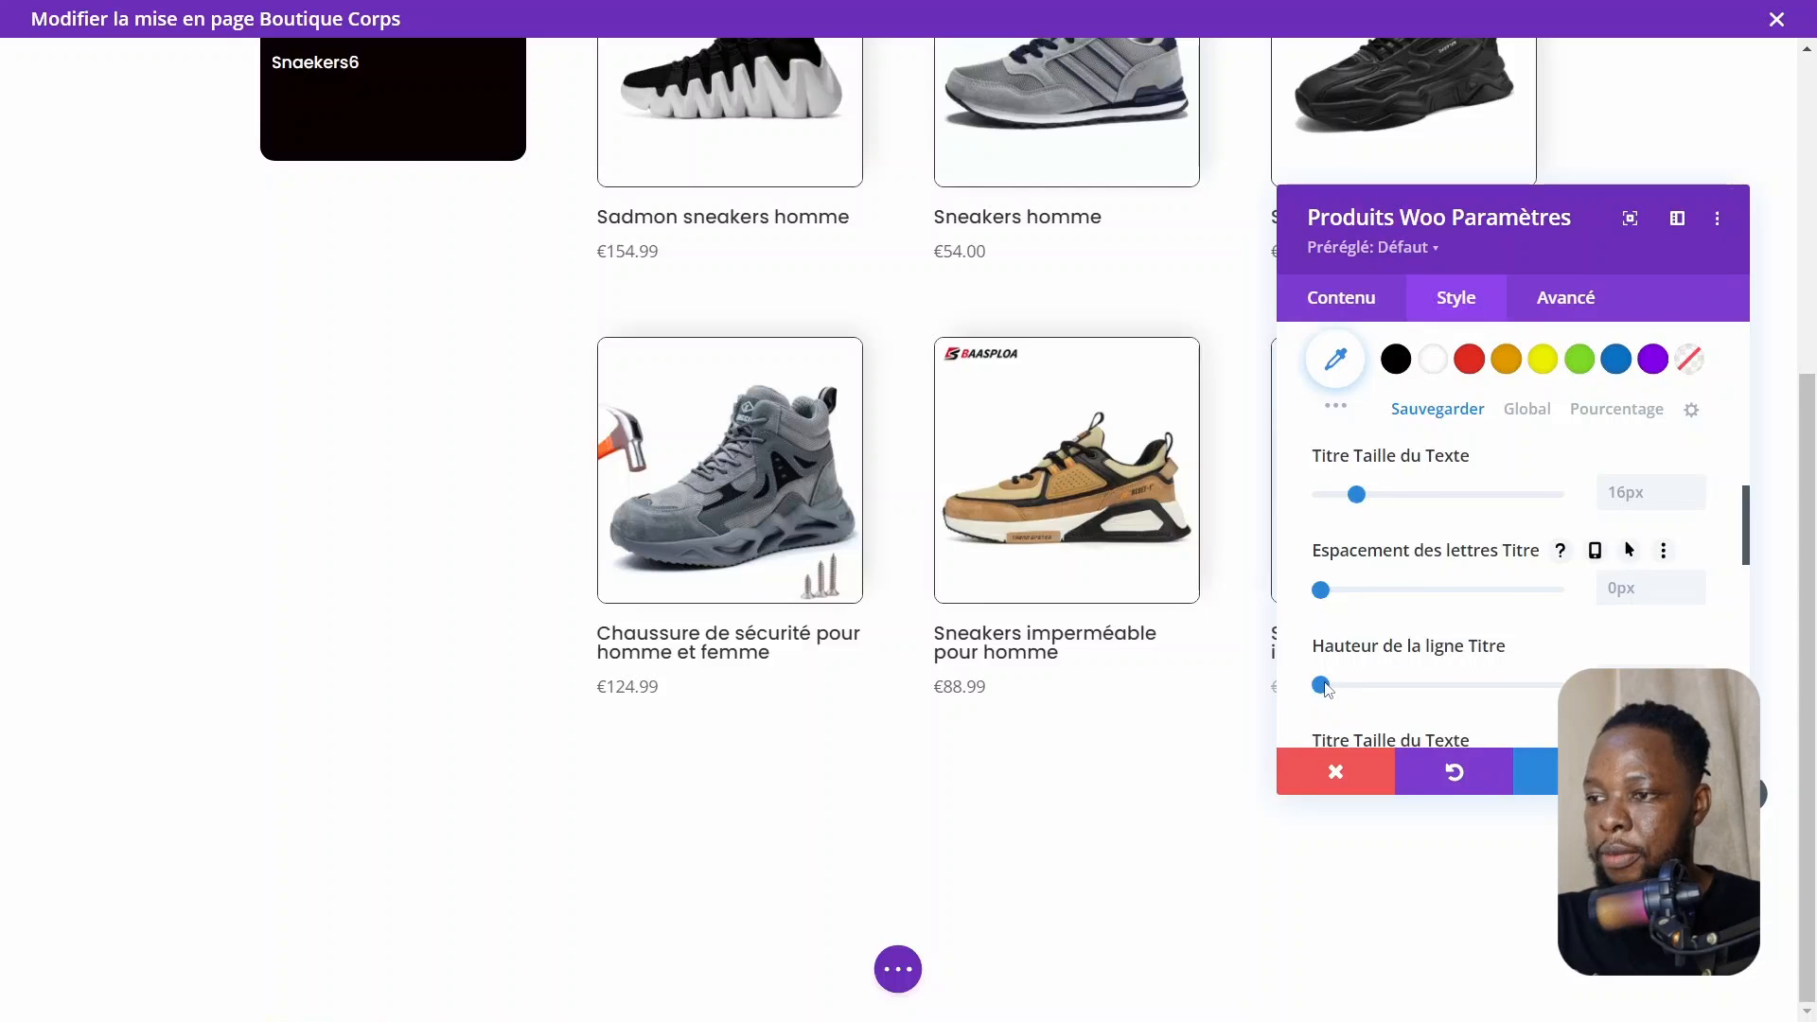
{"action": "left_click_drag", "start_coordinate": [1326, 689], "coordinate": [1364, 695]}
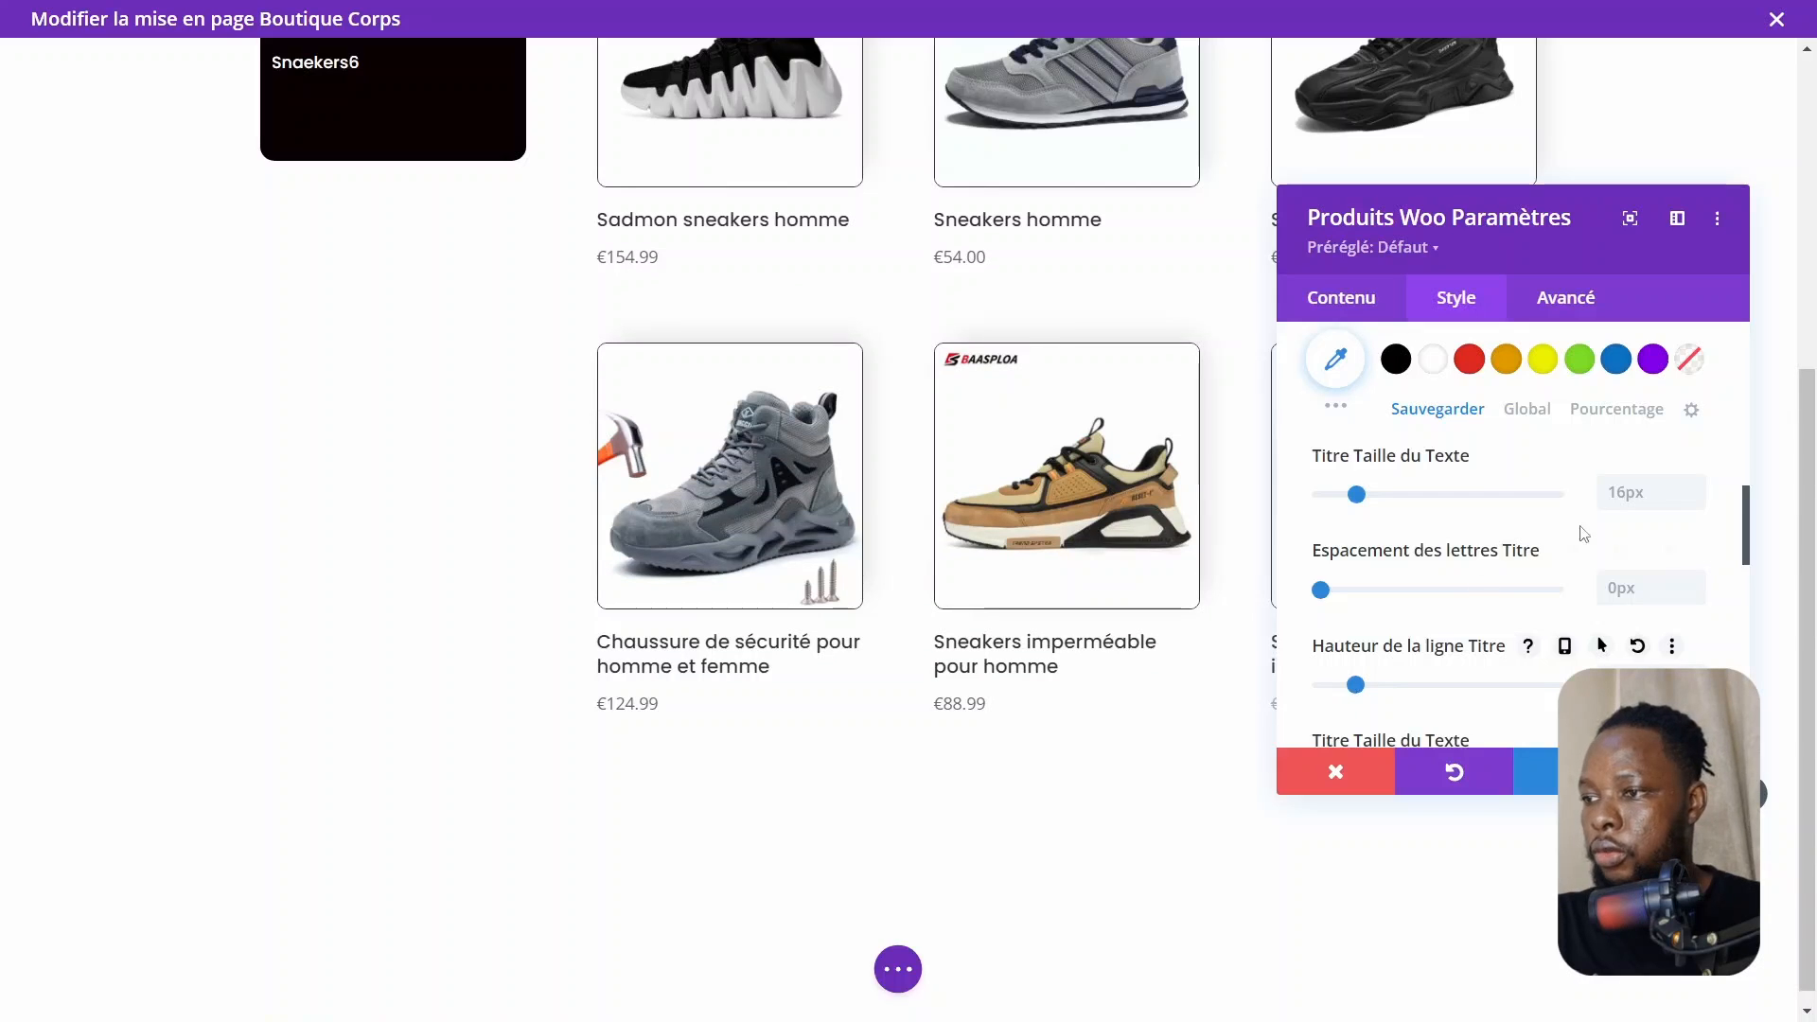
Try to set the product title text size to 14px
{"action": "left_click", "coordinate": [1629, 499]}
{"action": "left_click", "coordinate": [1628, 495]}
{"action": "type", "text": "14"}
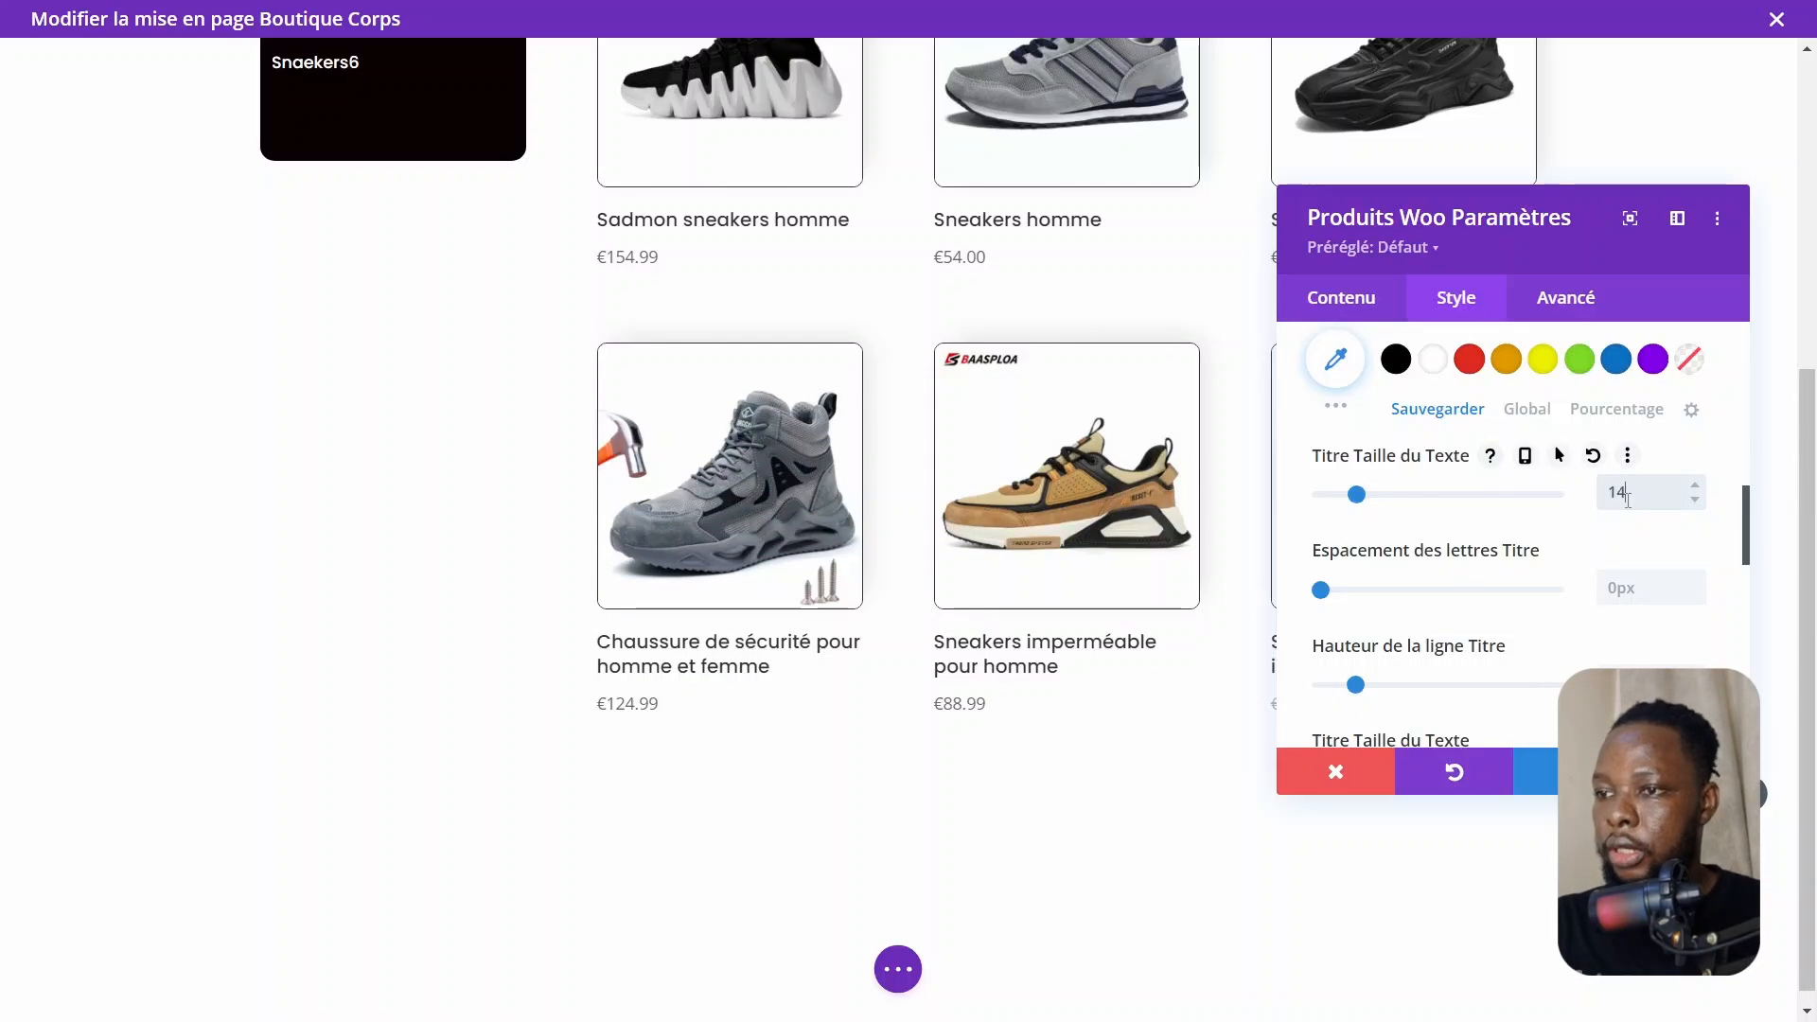
{"action": "scroll", "coordinate": [1145, 536], "scroll_direction": "up", "scroll_amount": 5}
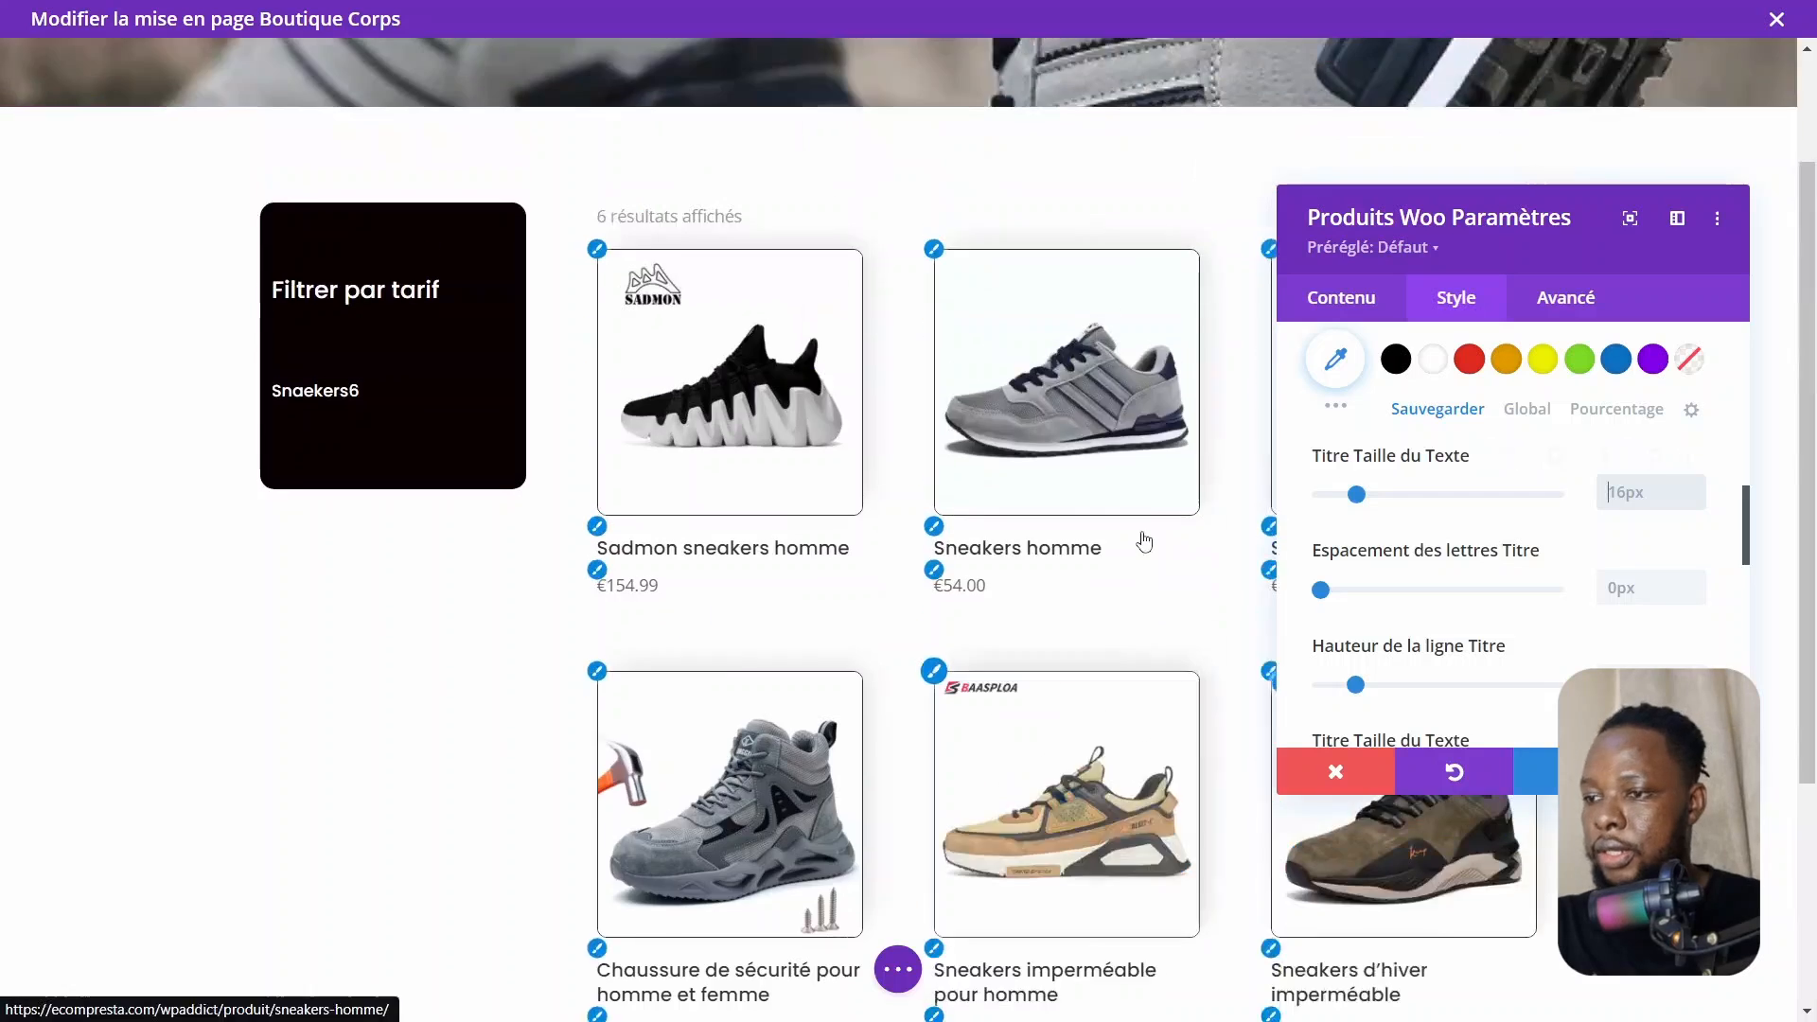
{"action": "scroll", "coordinate": [1144, 540], "scroll_direction": "down", "scroll_amount": 4}
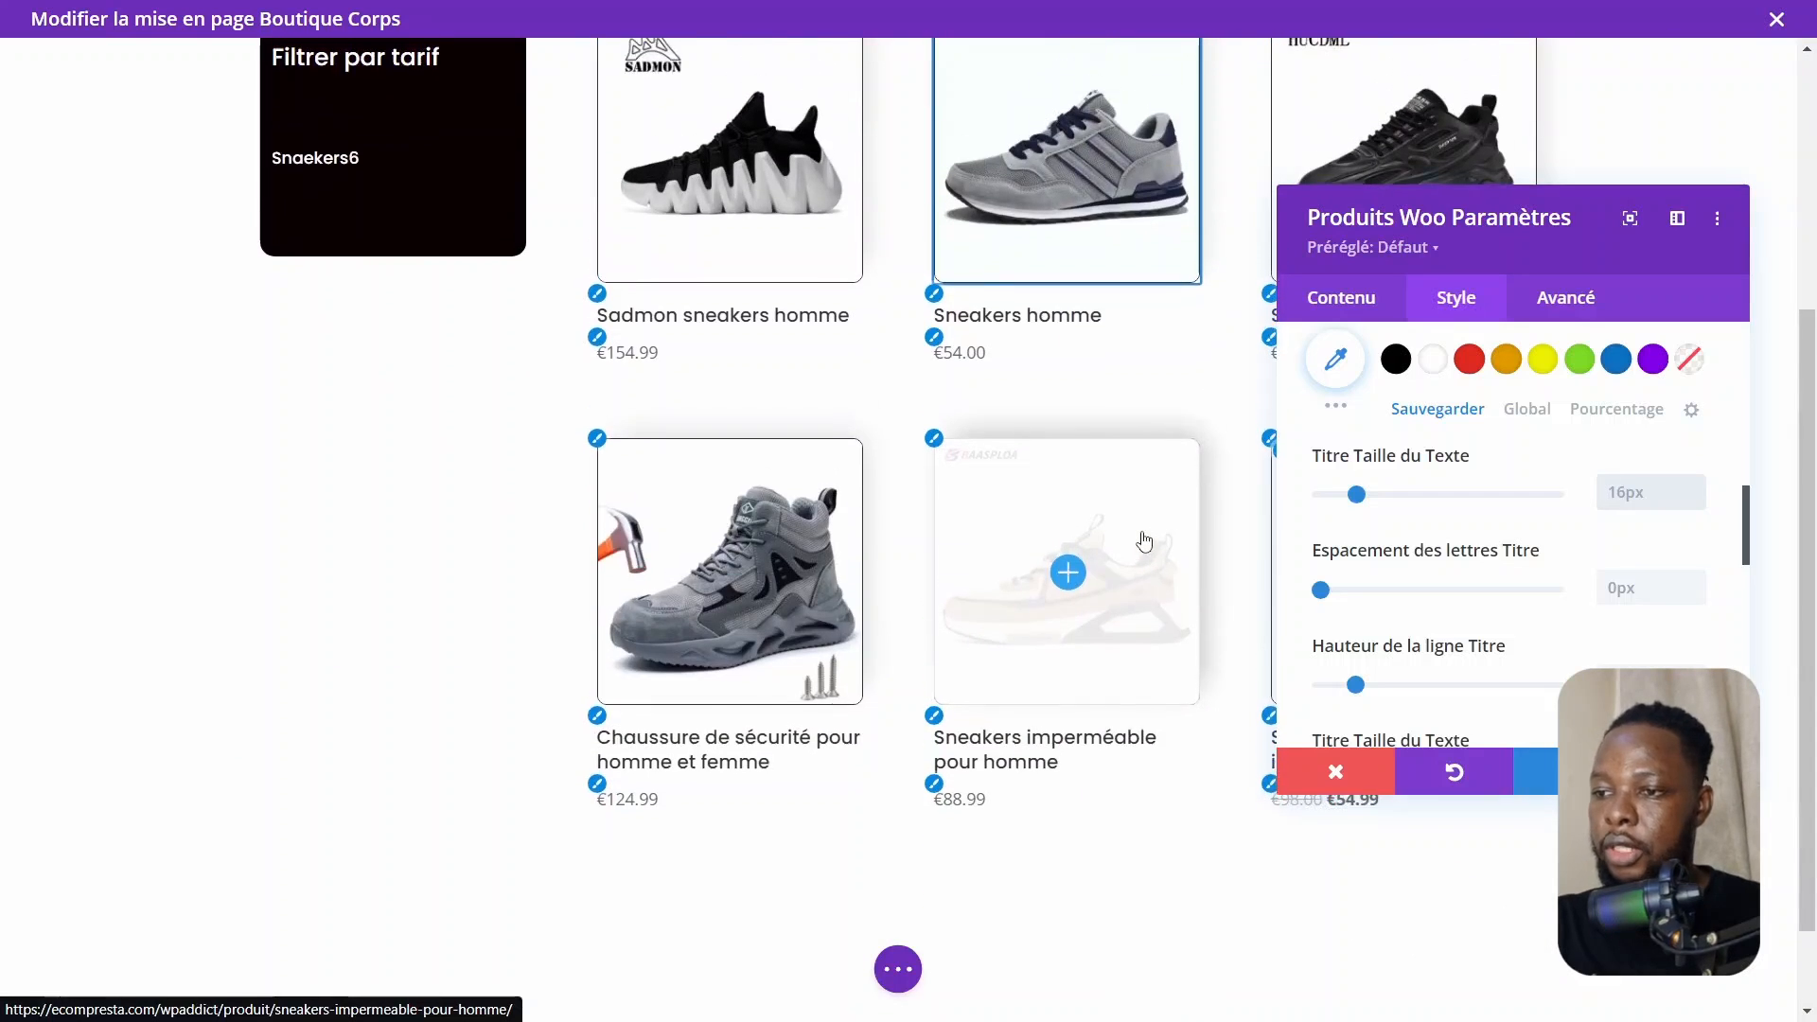
Set the price font to Montserrat and the price text colour to #098912
{"action": "left_click", "coordinate": [605, 802]}
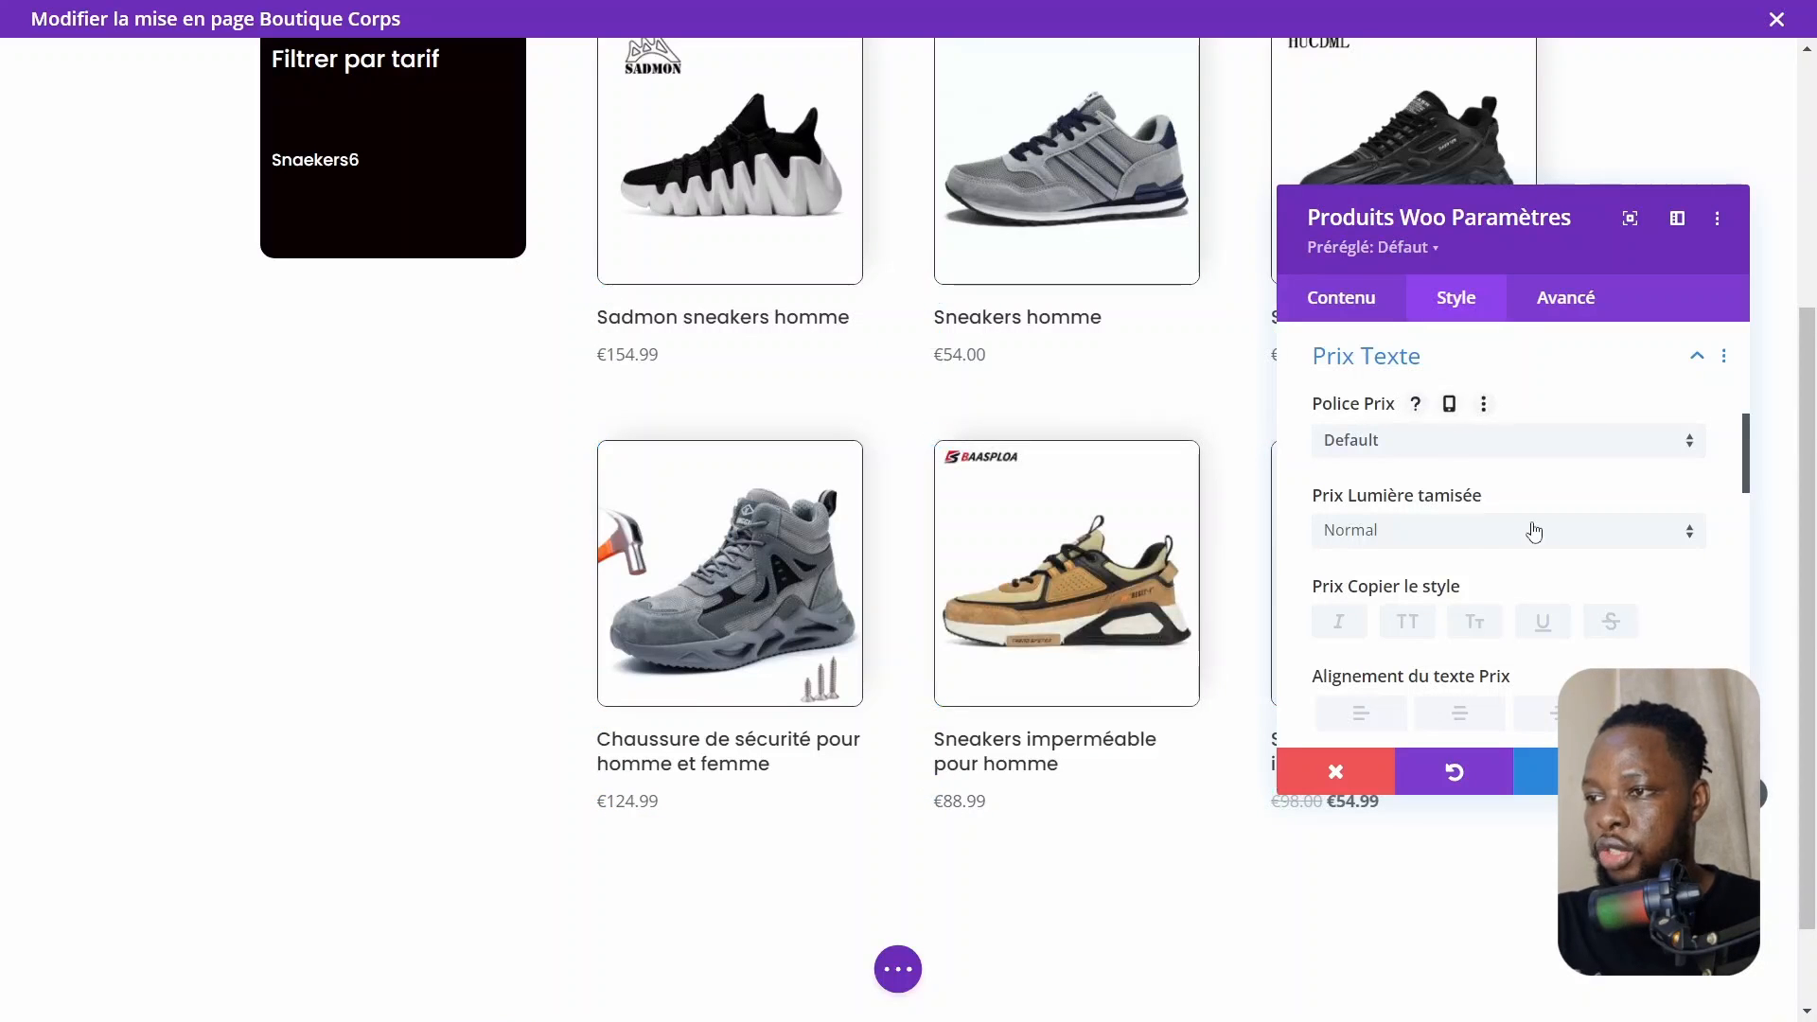
{"action": "left_click", "coordinate": [1425, 445]}
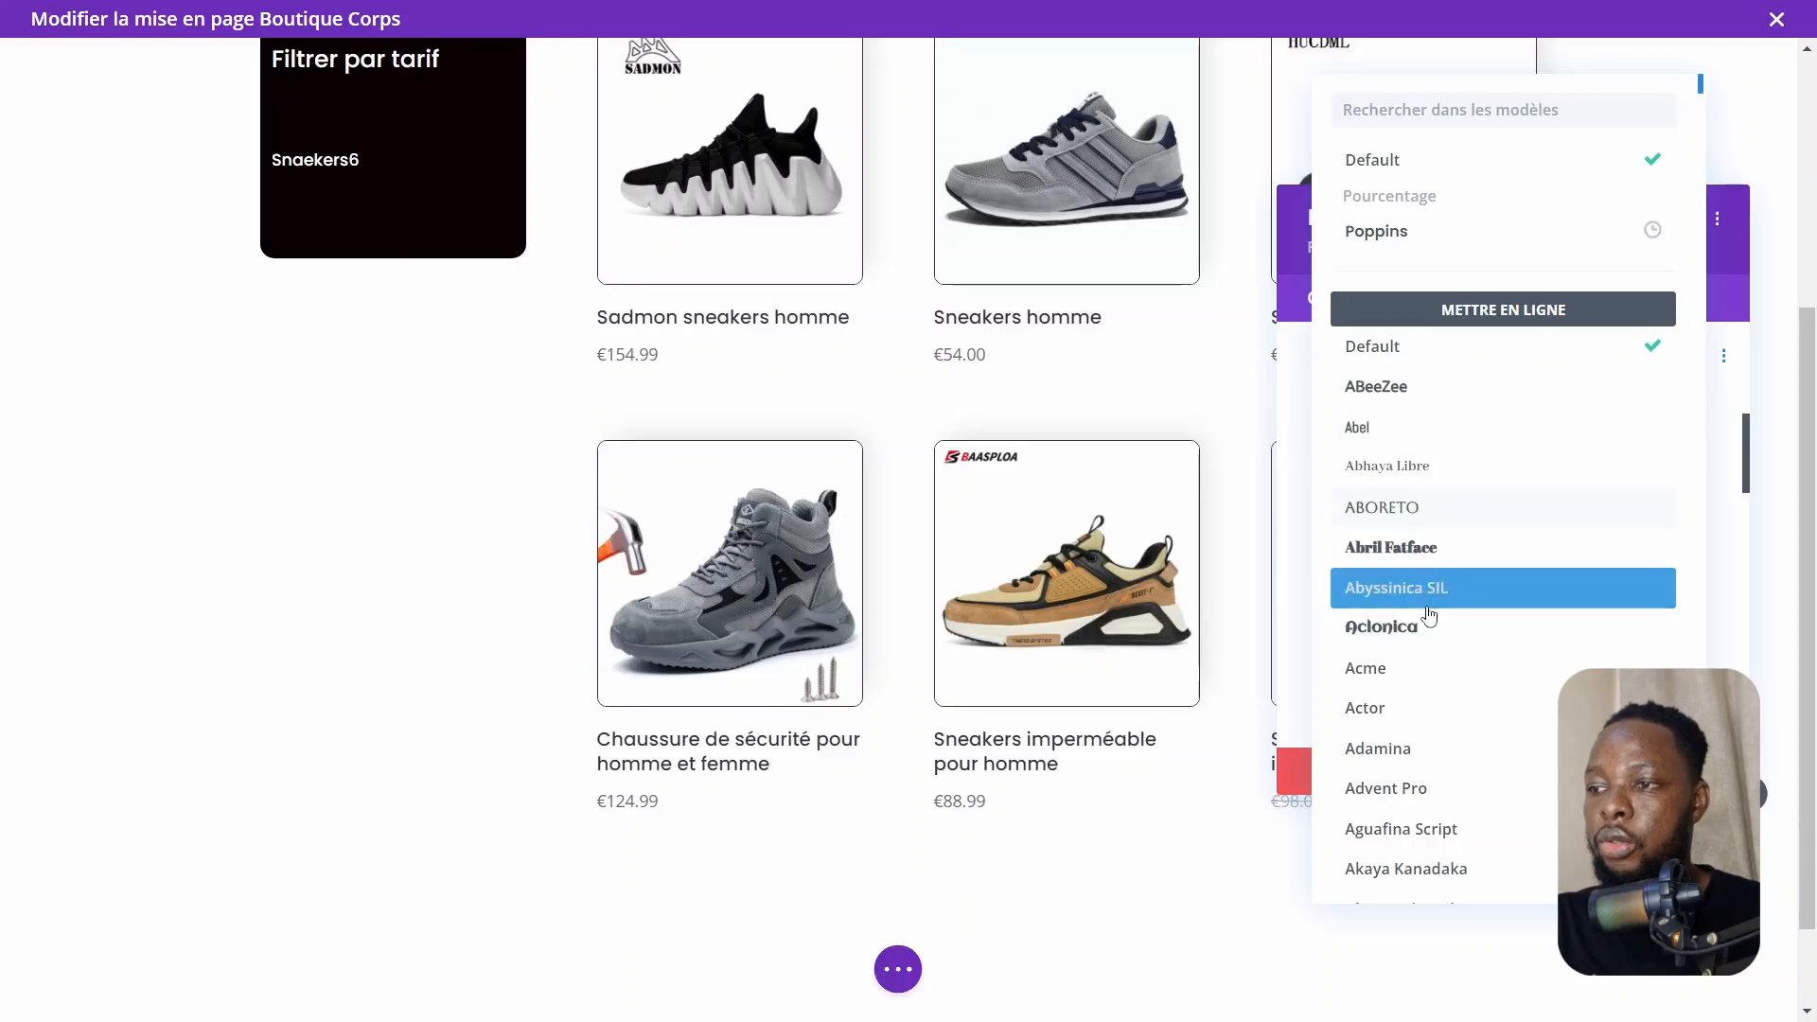
{"action": "scroll", "coordinate": [1461, 582], "scroll_direction": "down", "scroll_amount": 3}
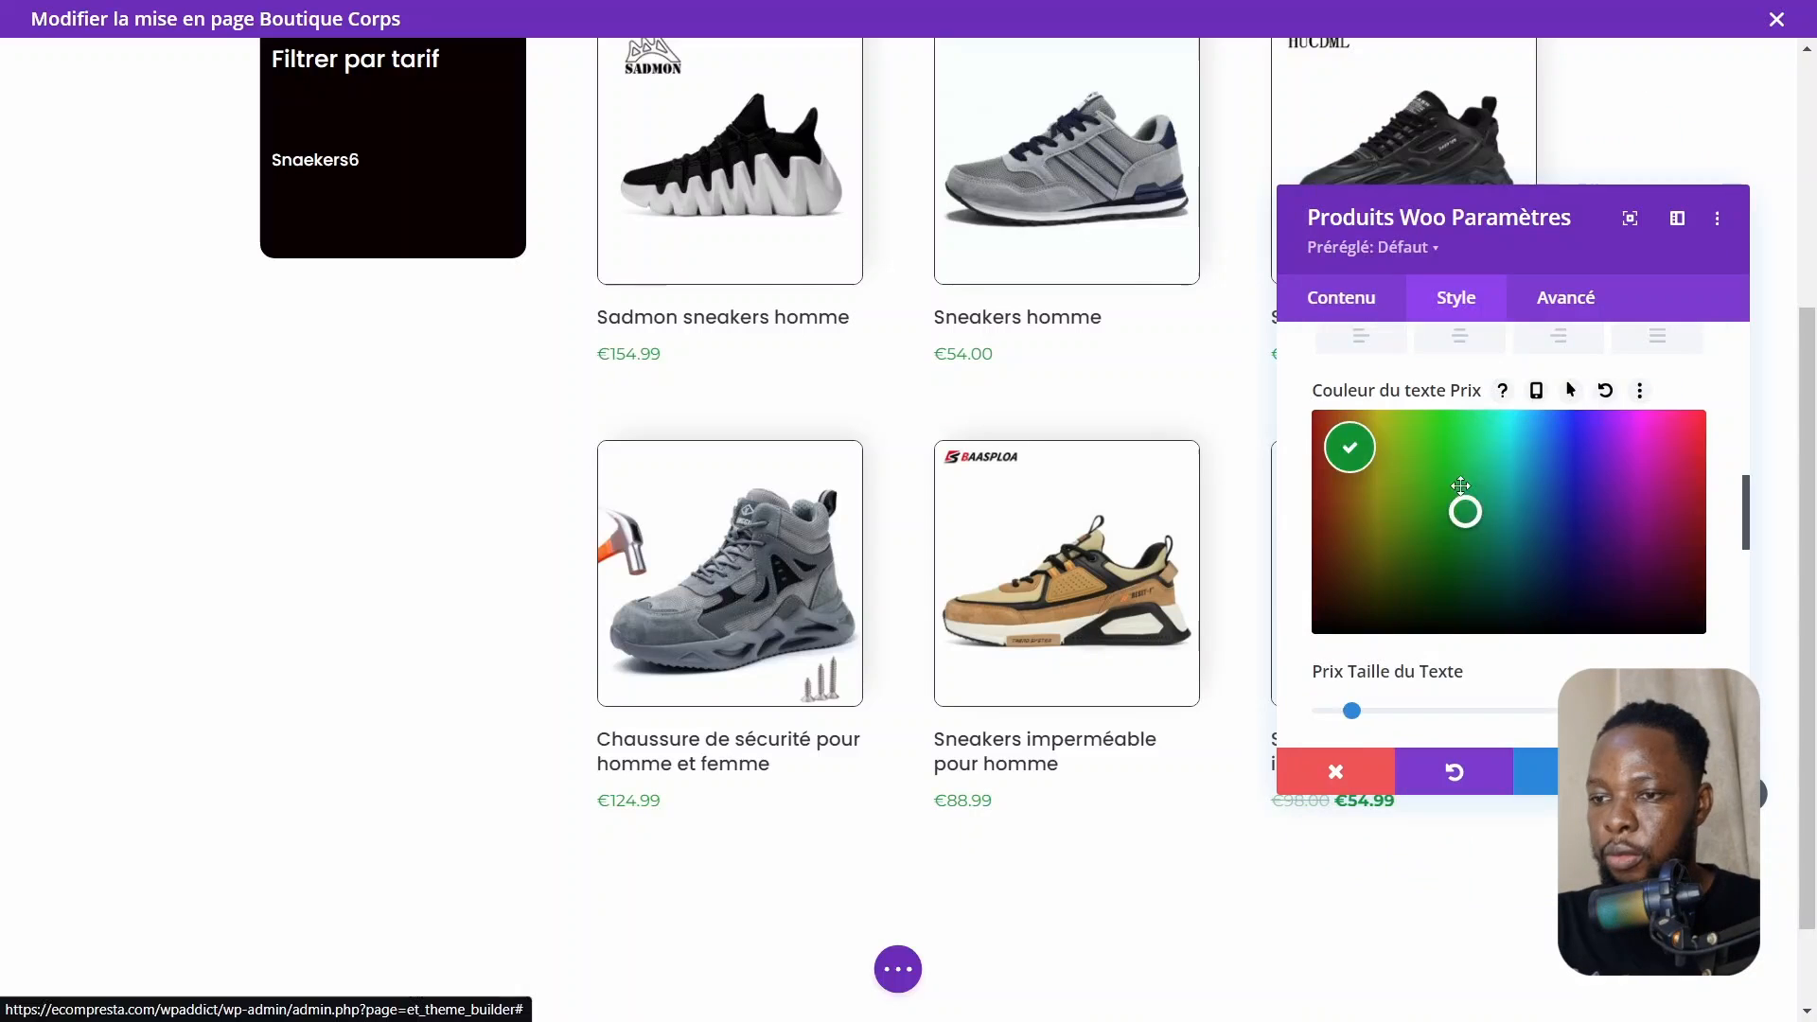
{"action": "mouse_move", "coordinate": [1461, 486]}
{"action": "left_mouse_down"}
{"action": "mouse_move", "coordinate": [1464, 532]}
{"action": "mouse_move", "coordinate": [1463, 502]}
{"action": "mouse_move", "coordinate": [1454, 518]}
{"action": "left_mouse_up"}
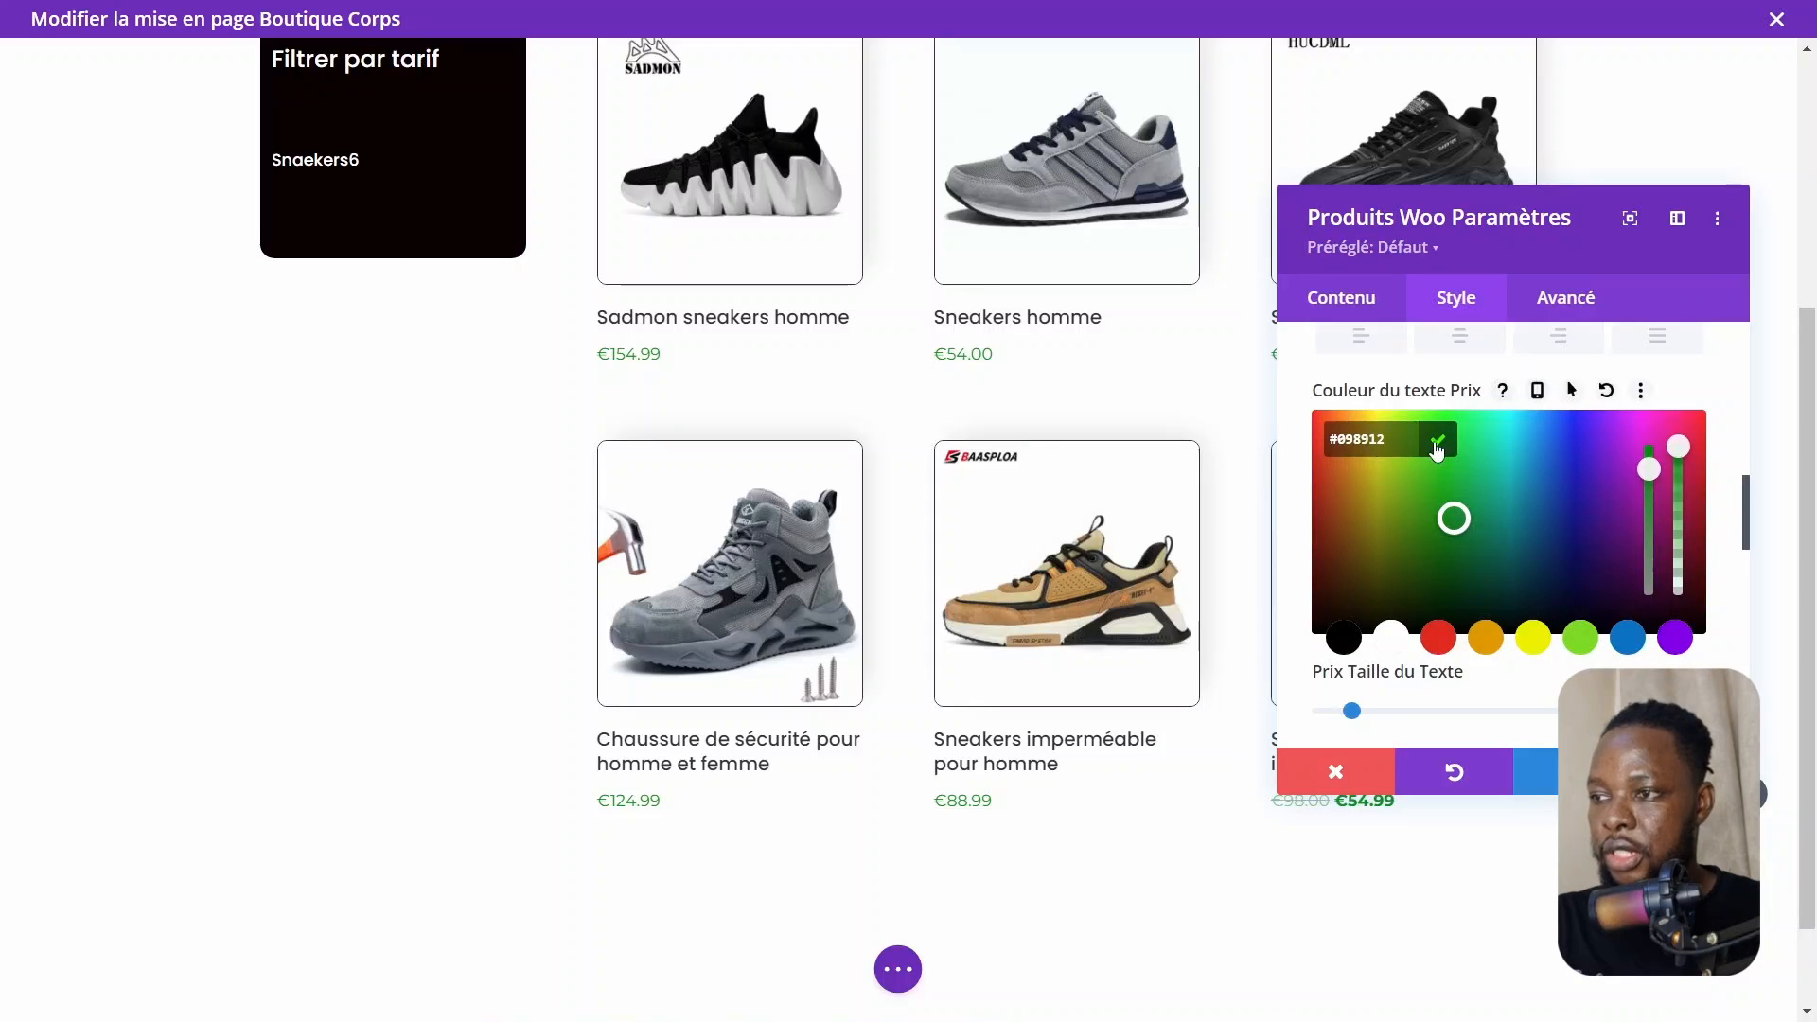
{"action": "left_click", "coordinate": [1437, 445]}
Set the price font weight to Semi Gras
{"action": "scroll", "coordinate": [1548, 656], "scroll_direction": "down", "scroll_amount": 2}
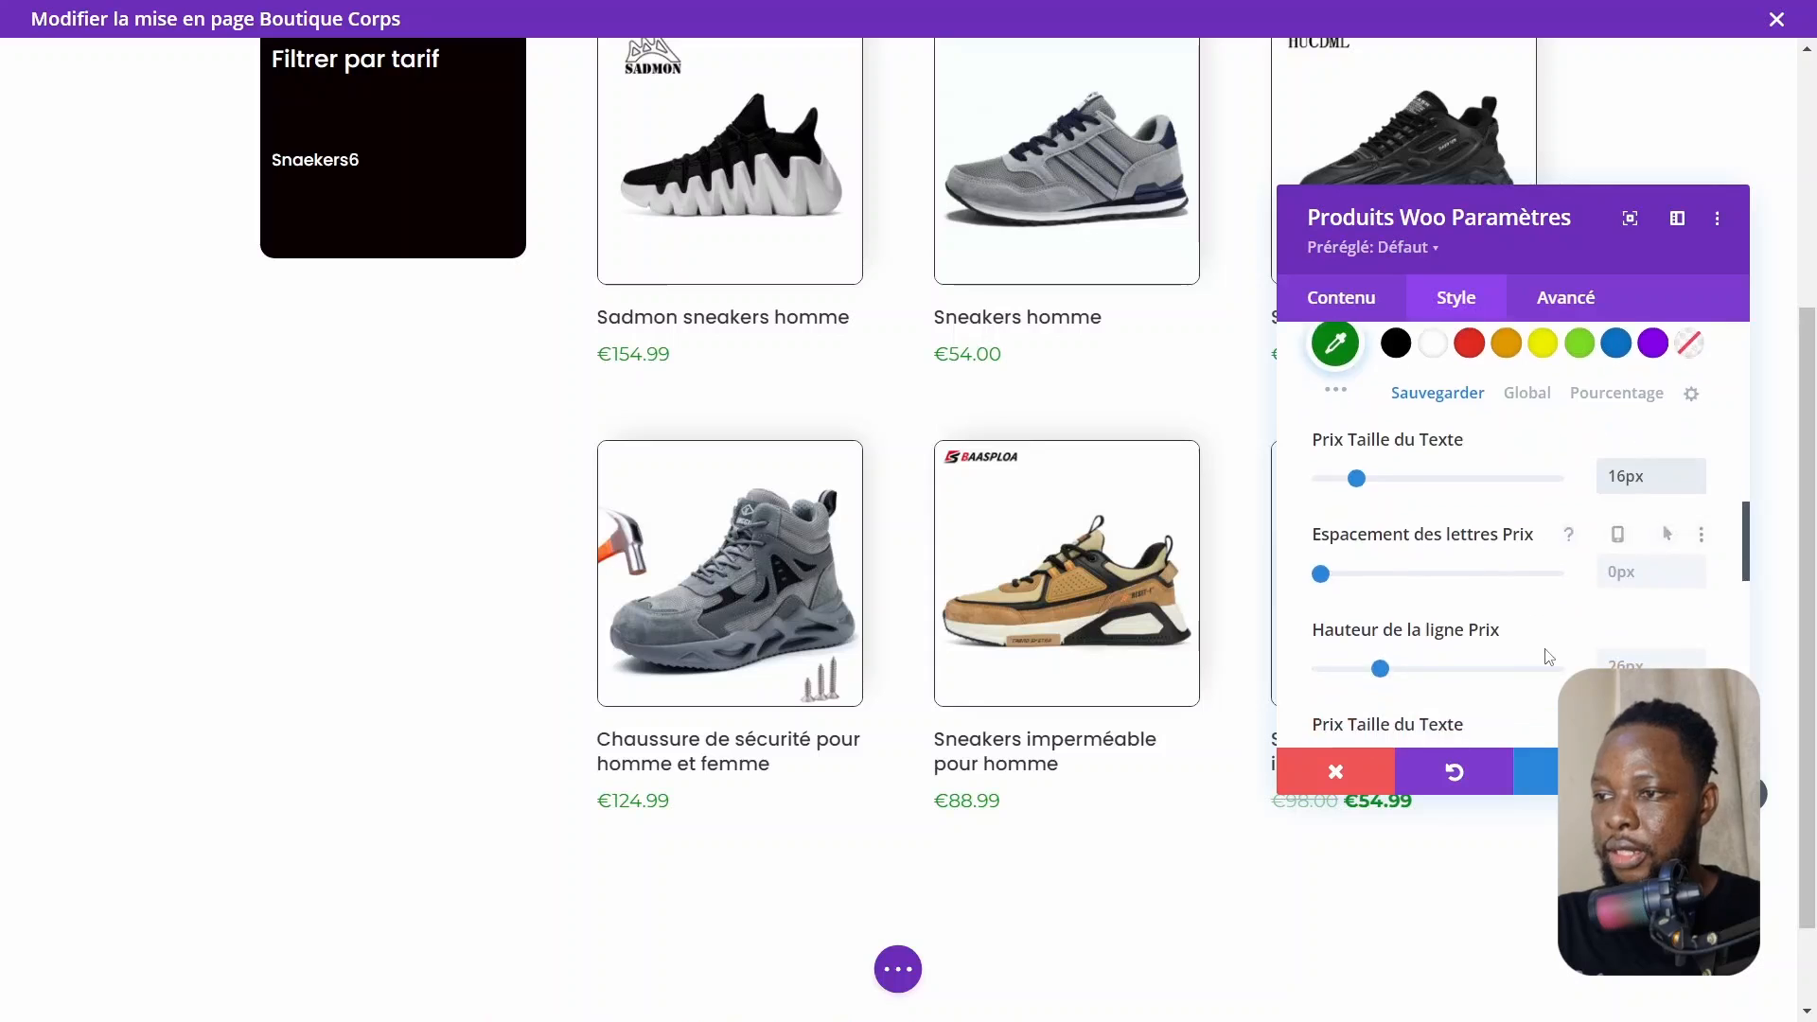
{"action": "scroll", "coordinate": [1549, 656], "scroll_direction": "down", "scroll_amount": 3}
{"action": "scroll", "coordinate": [1549, 656], "scroll_direction": "up", "scroll_amount": 3}
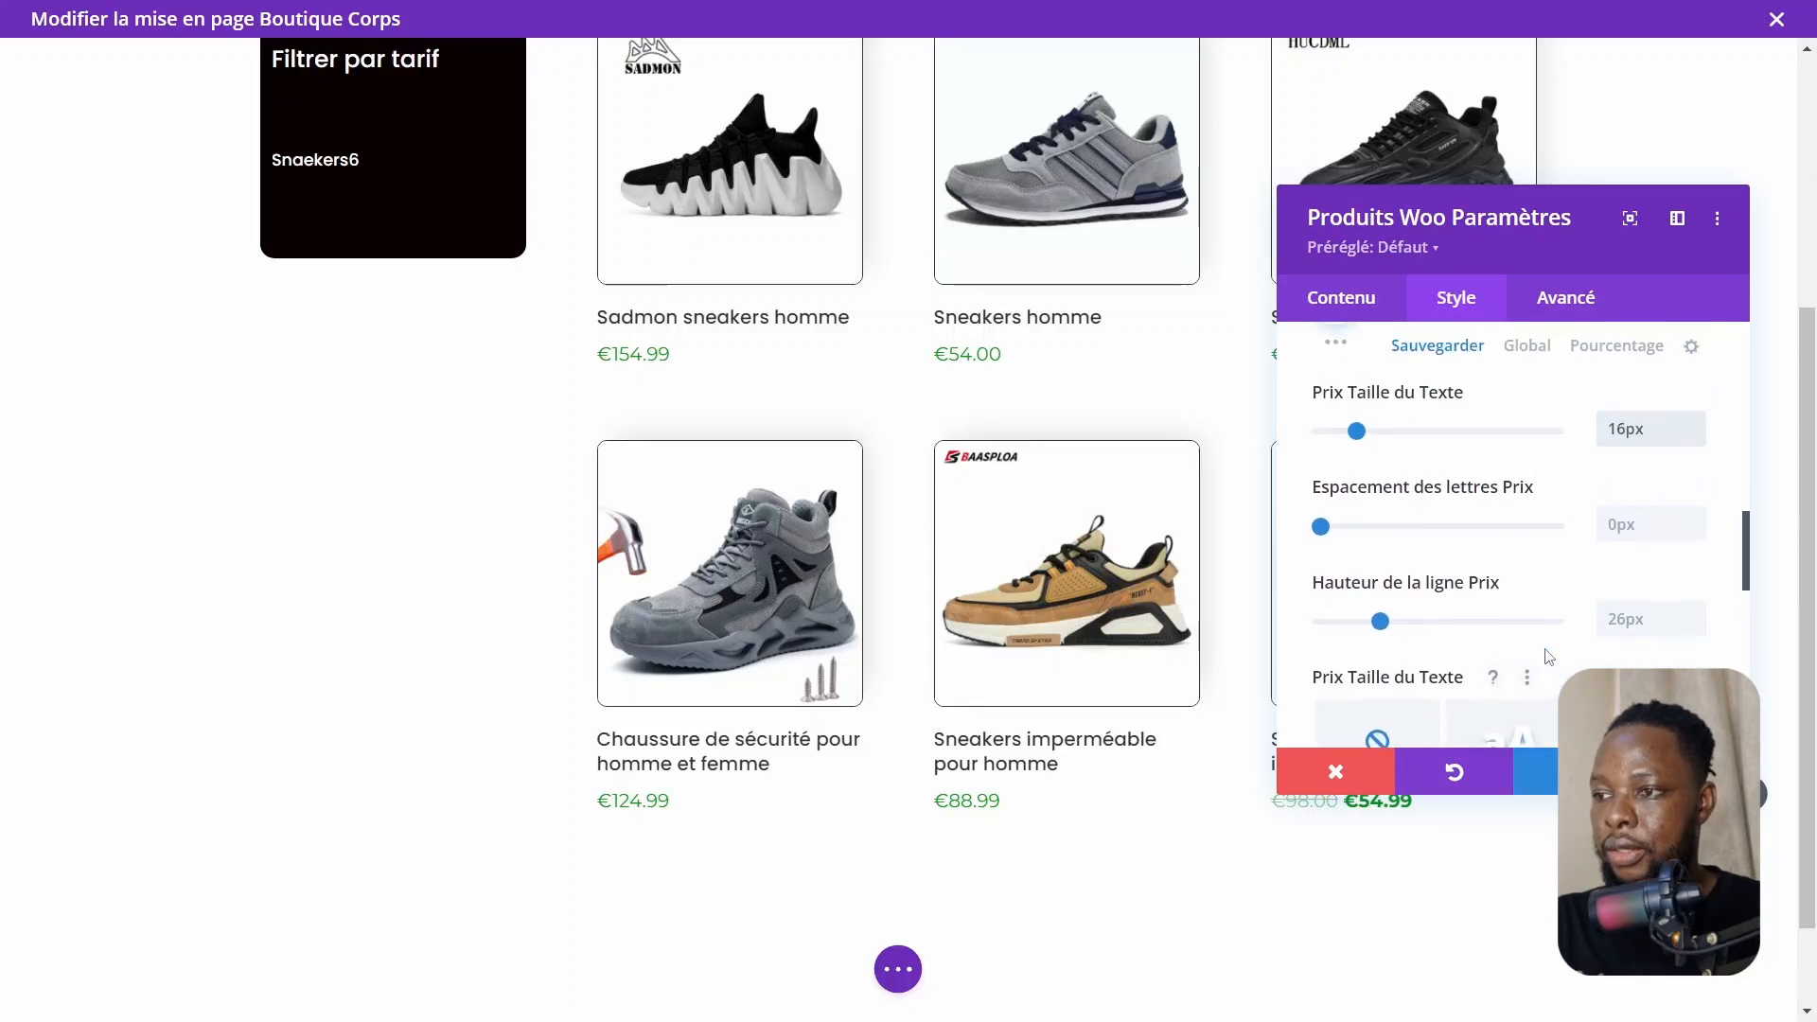
{"action": "scroll", "coordinate": [1548, 656], "scroll_direction": "up", "scroll_amount": 6}
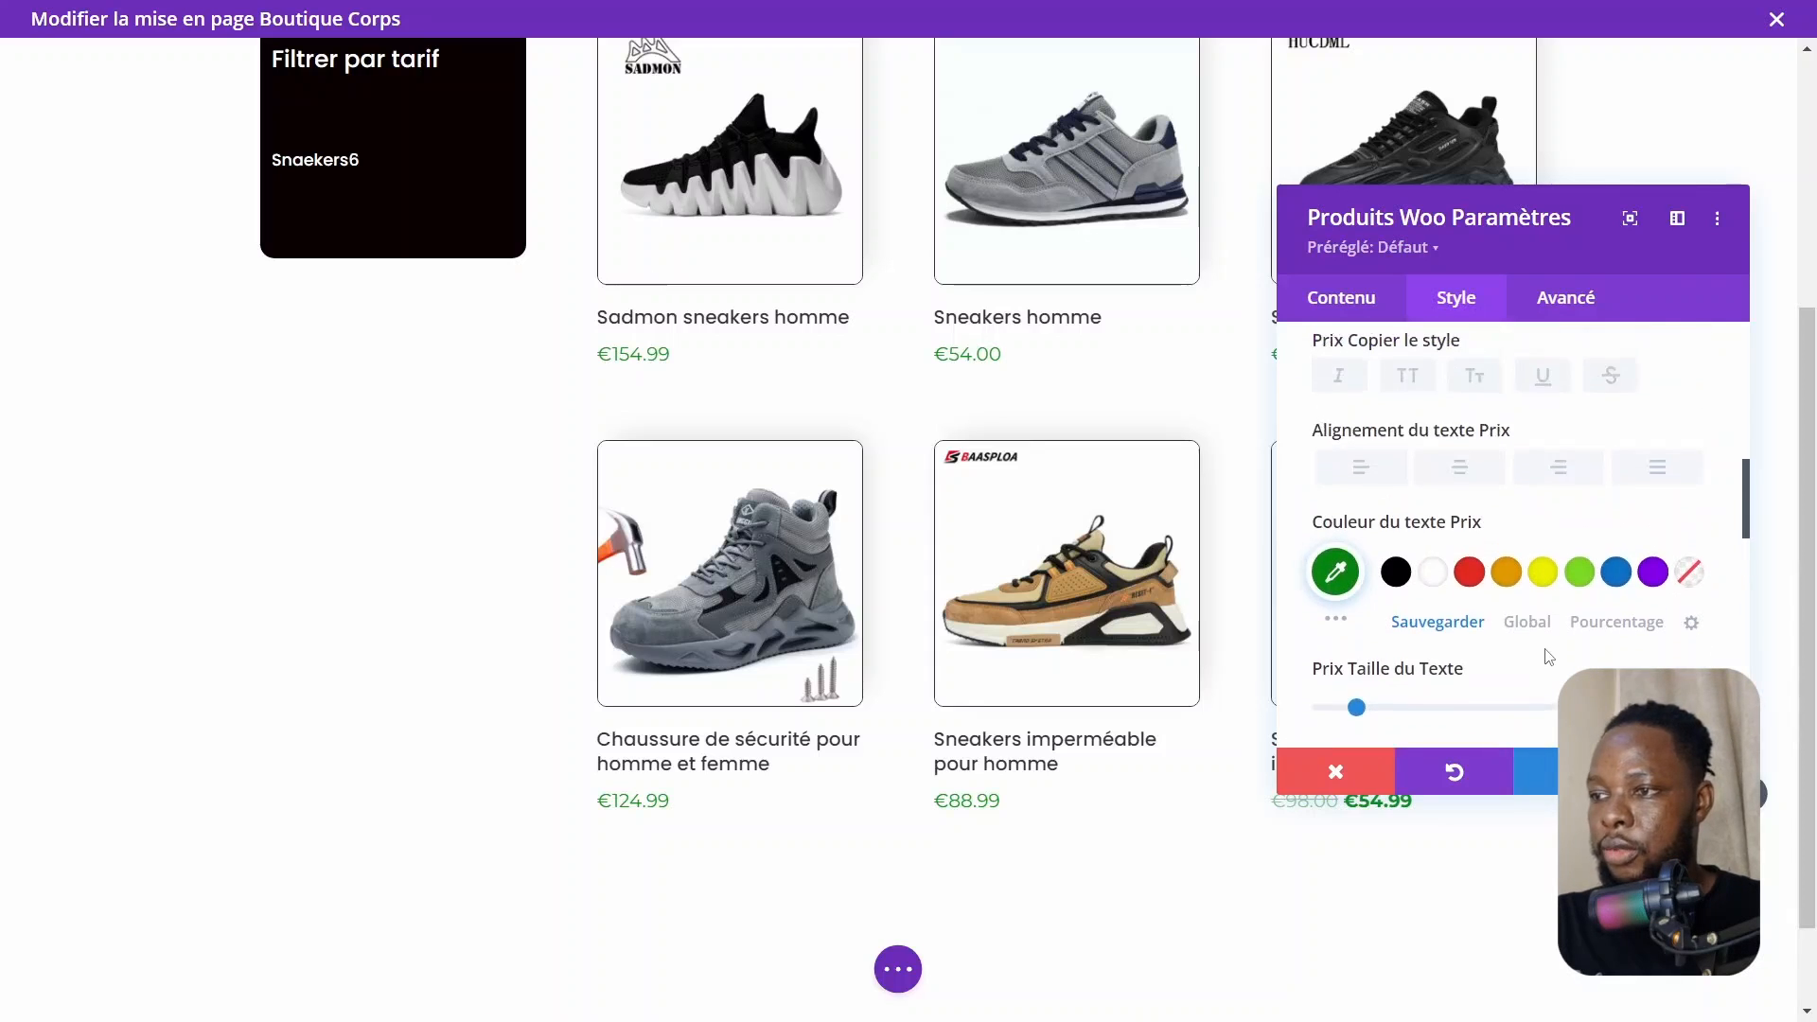
{"action": "scroll", "coordinate": [1549, 656], "scroll_direction": "up", "scroll_amount": 6}
{"action": "left_click", "coordinate": [1419, 632]}
{"action": "left_click", "coordinate": [1420, 706]}
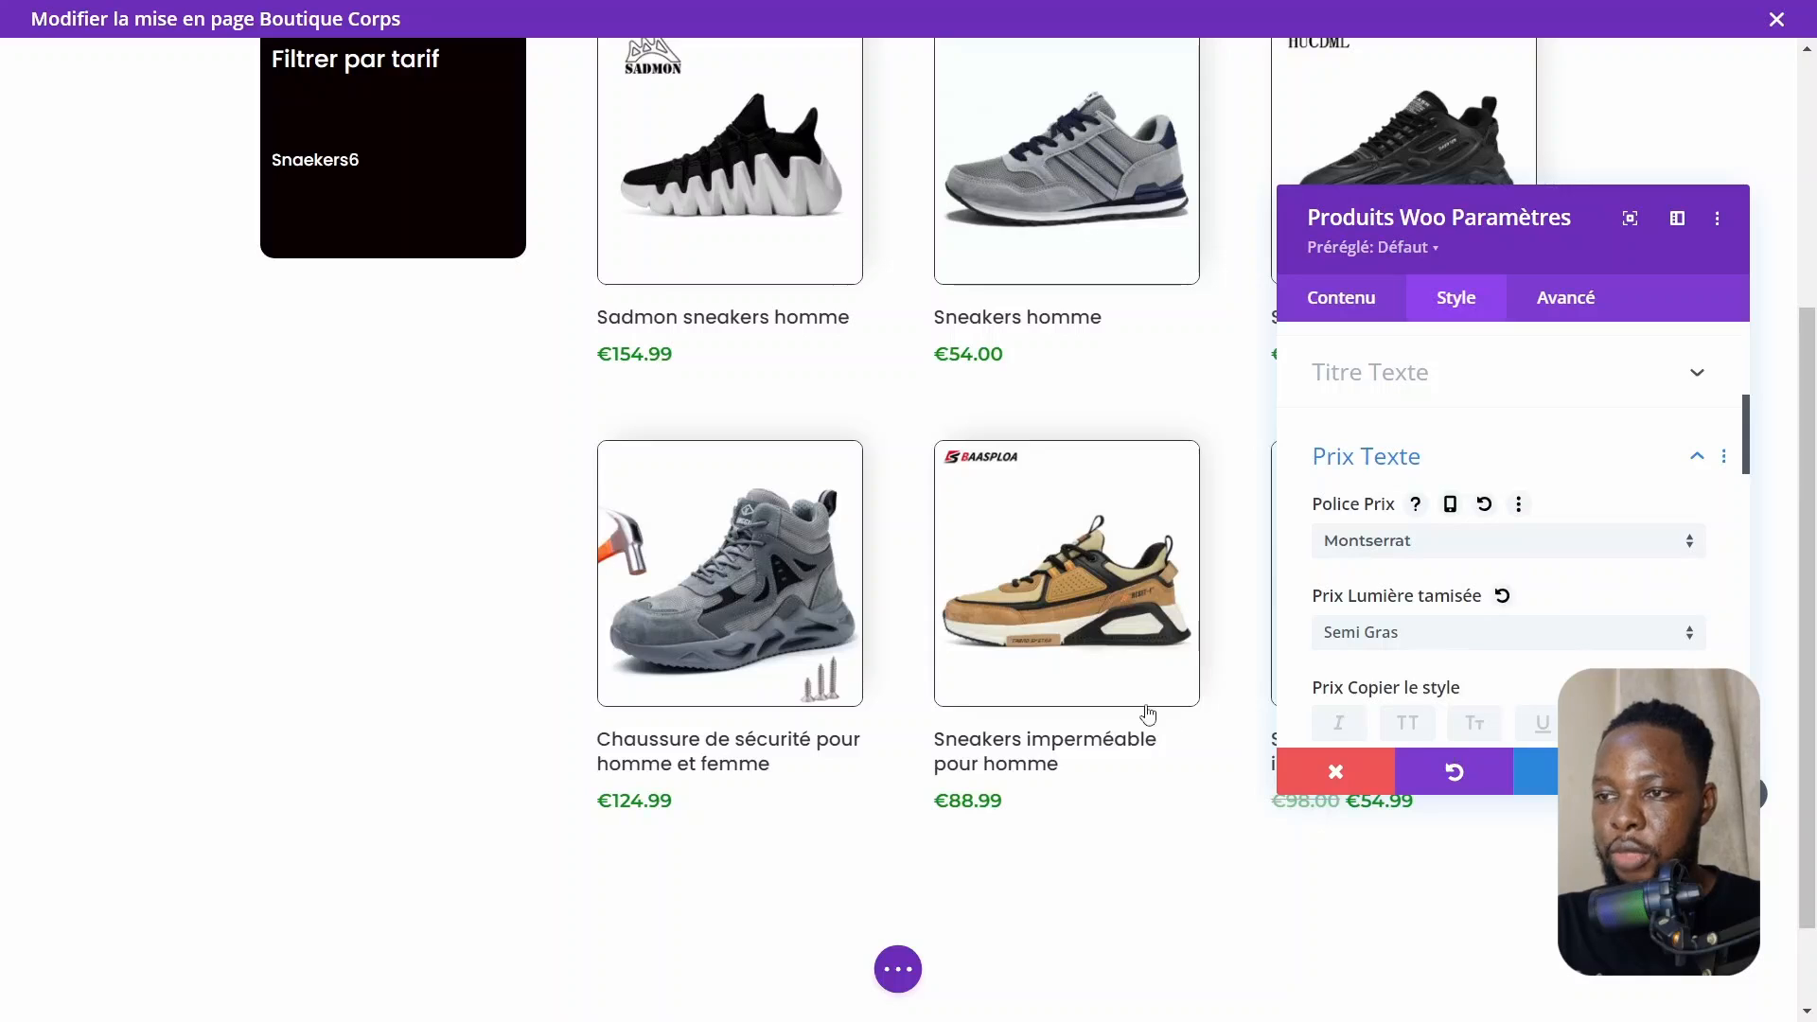
Reduce the price text size to 14px
{"action": "scroll", "coordinate": [1543, 663], "scroll_direction": "down", "scroll_amount": 4}
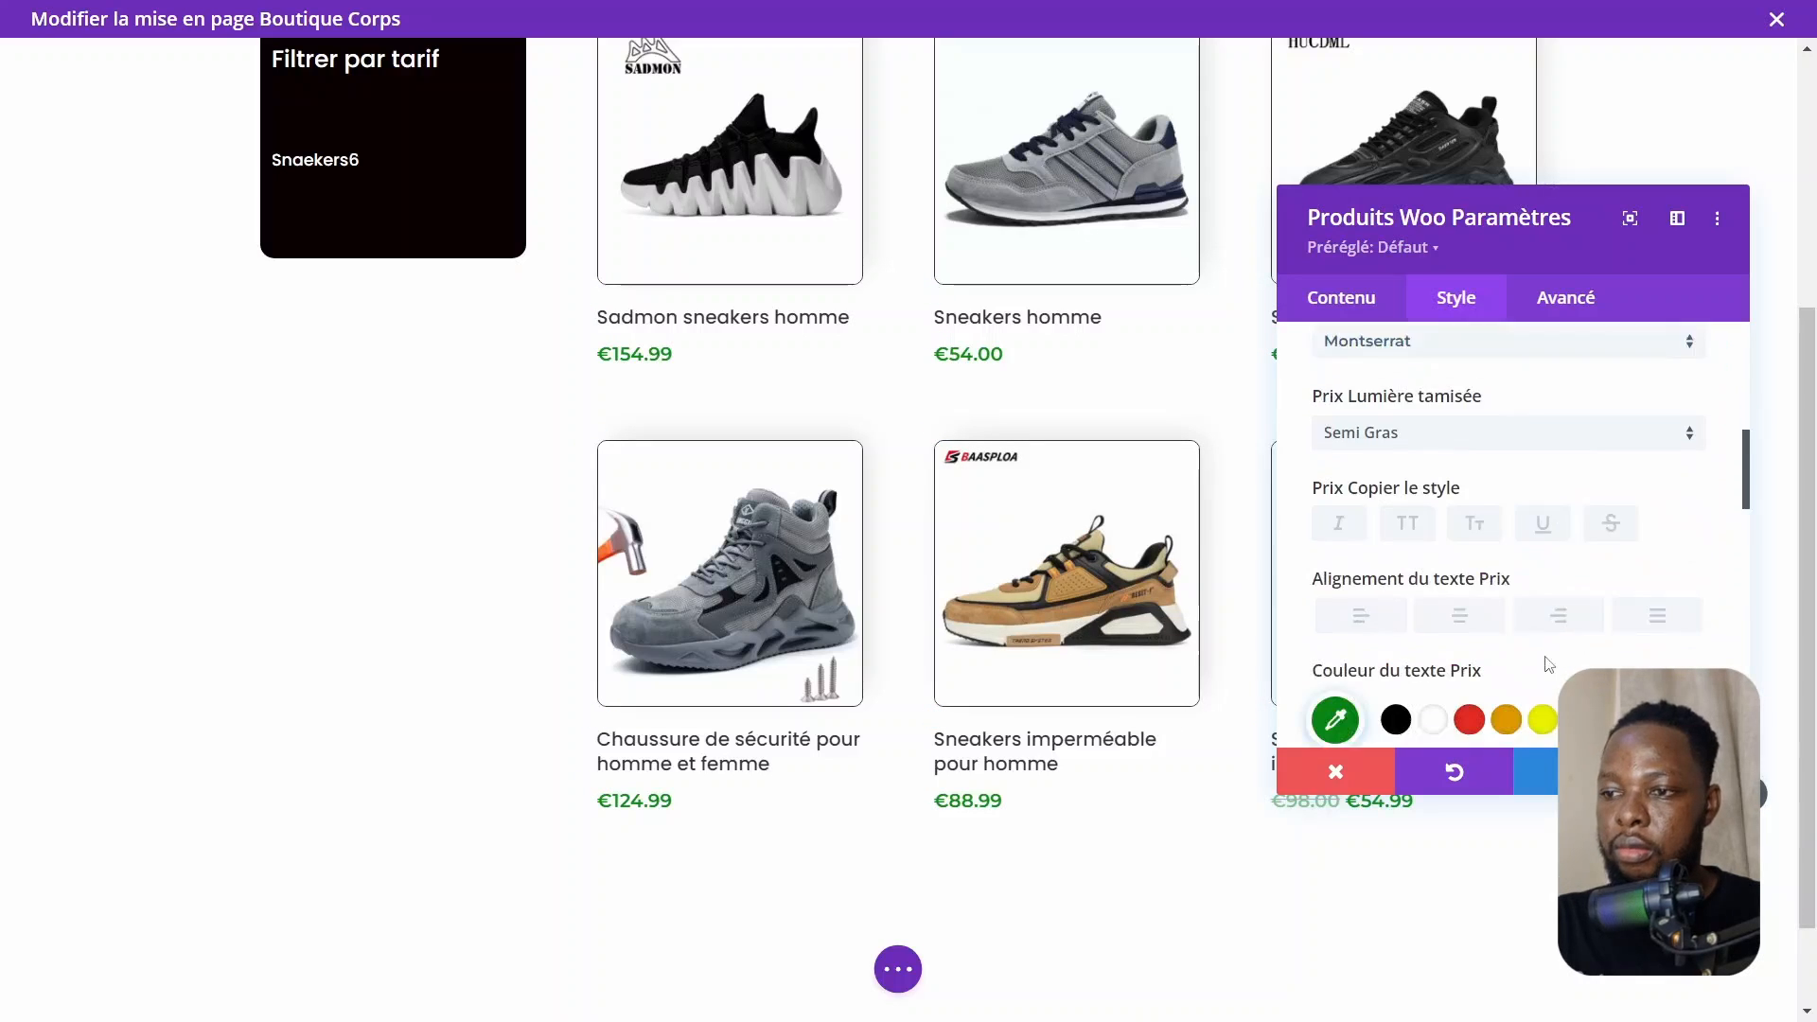
{"action": "scroll", "coordinate": [1545, 660], "scroll_direction": "down", "scroll_amount": 2}
{"action": "scroll", "coordinate": [1614, 634], "scroll_direction": "down", "scroll_amount": 3}
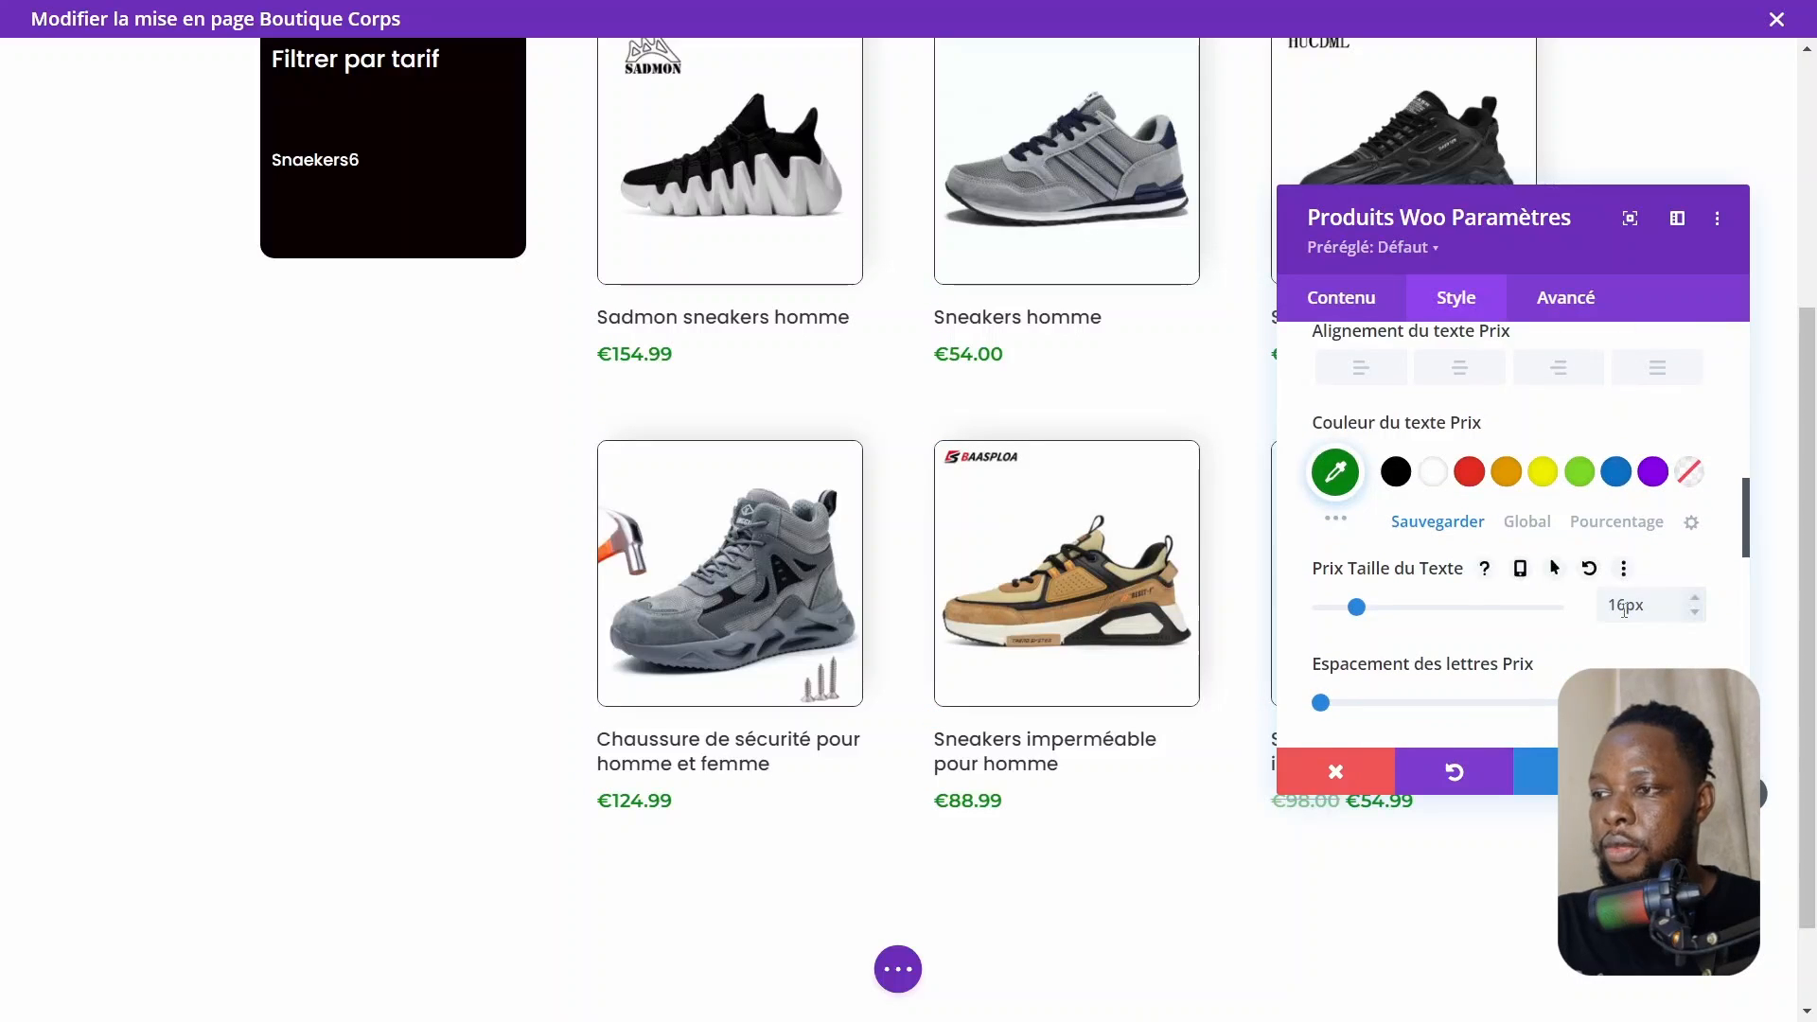
{"action": "scroll", "coordinate": [1624, 610], "scroll_direction": "down", "scroll_amount": 2}
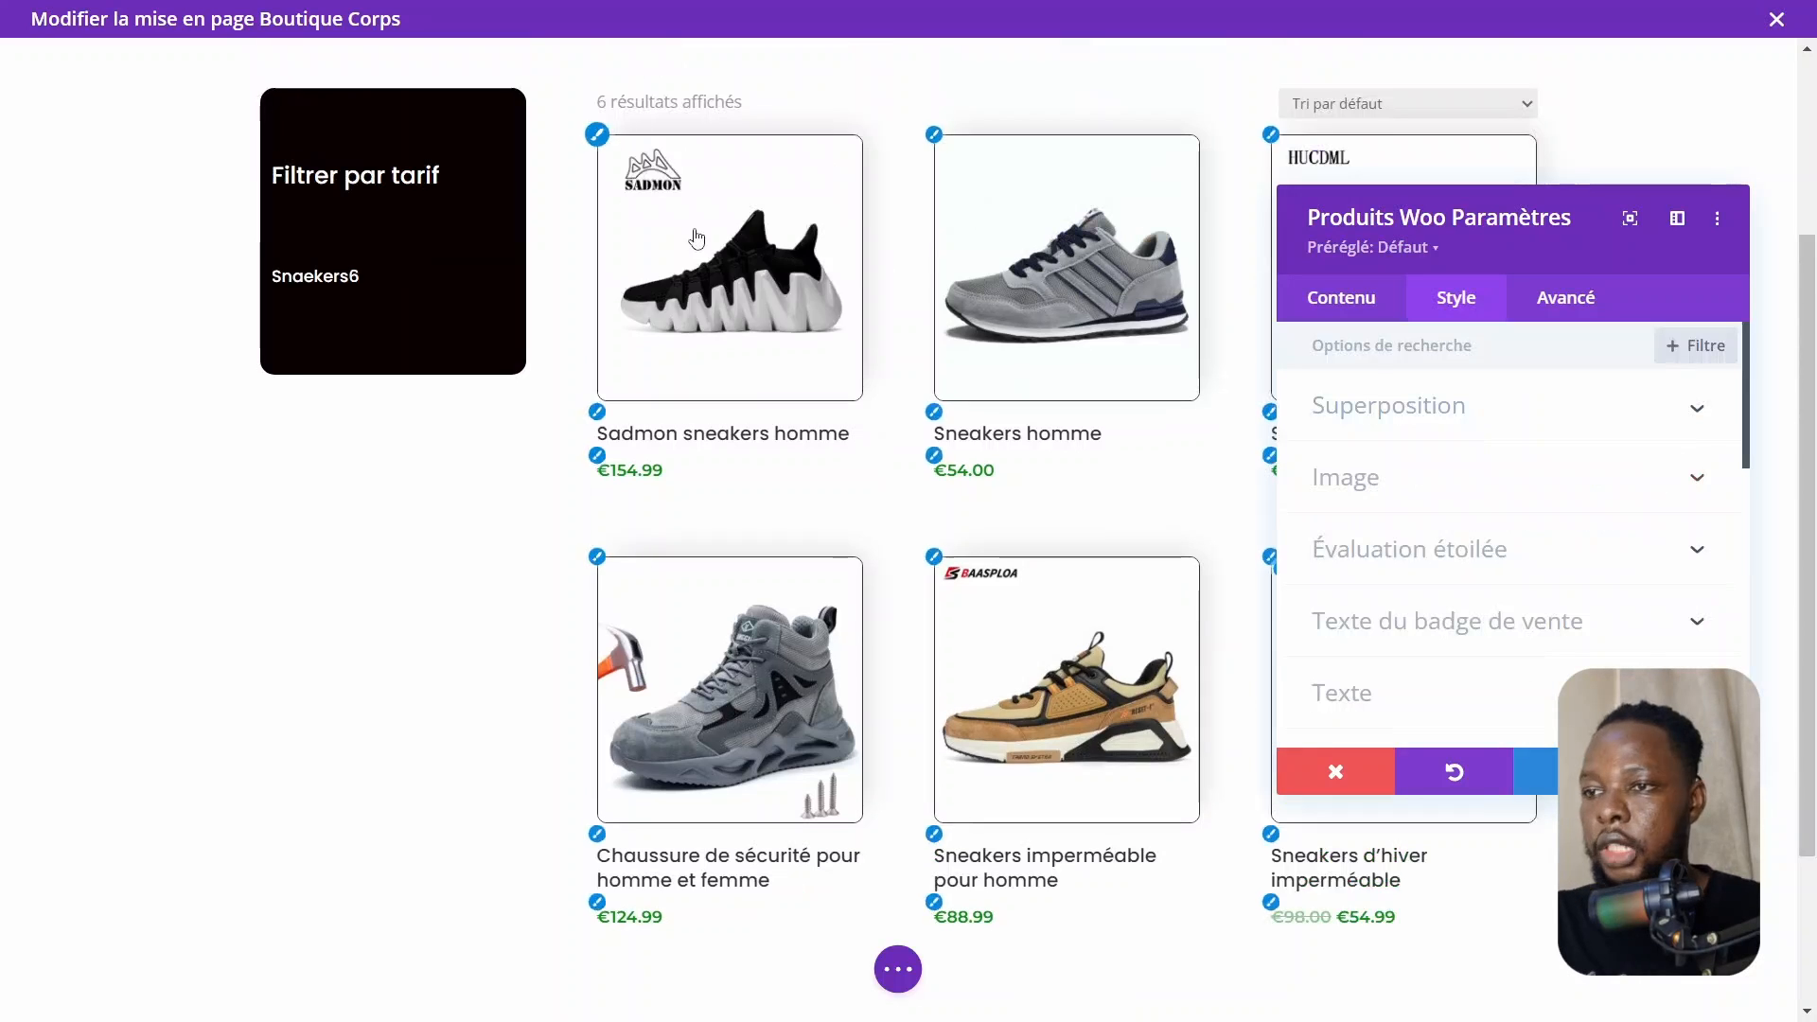
Set the image overlay icon to a shopping cart icon found by searching icons for "cart"
{"action": "mouse_move", "coordinate": [690, 232]}
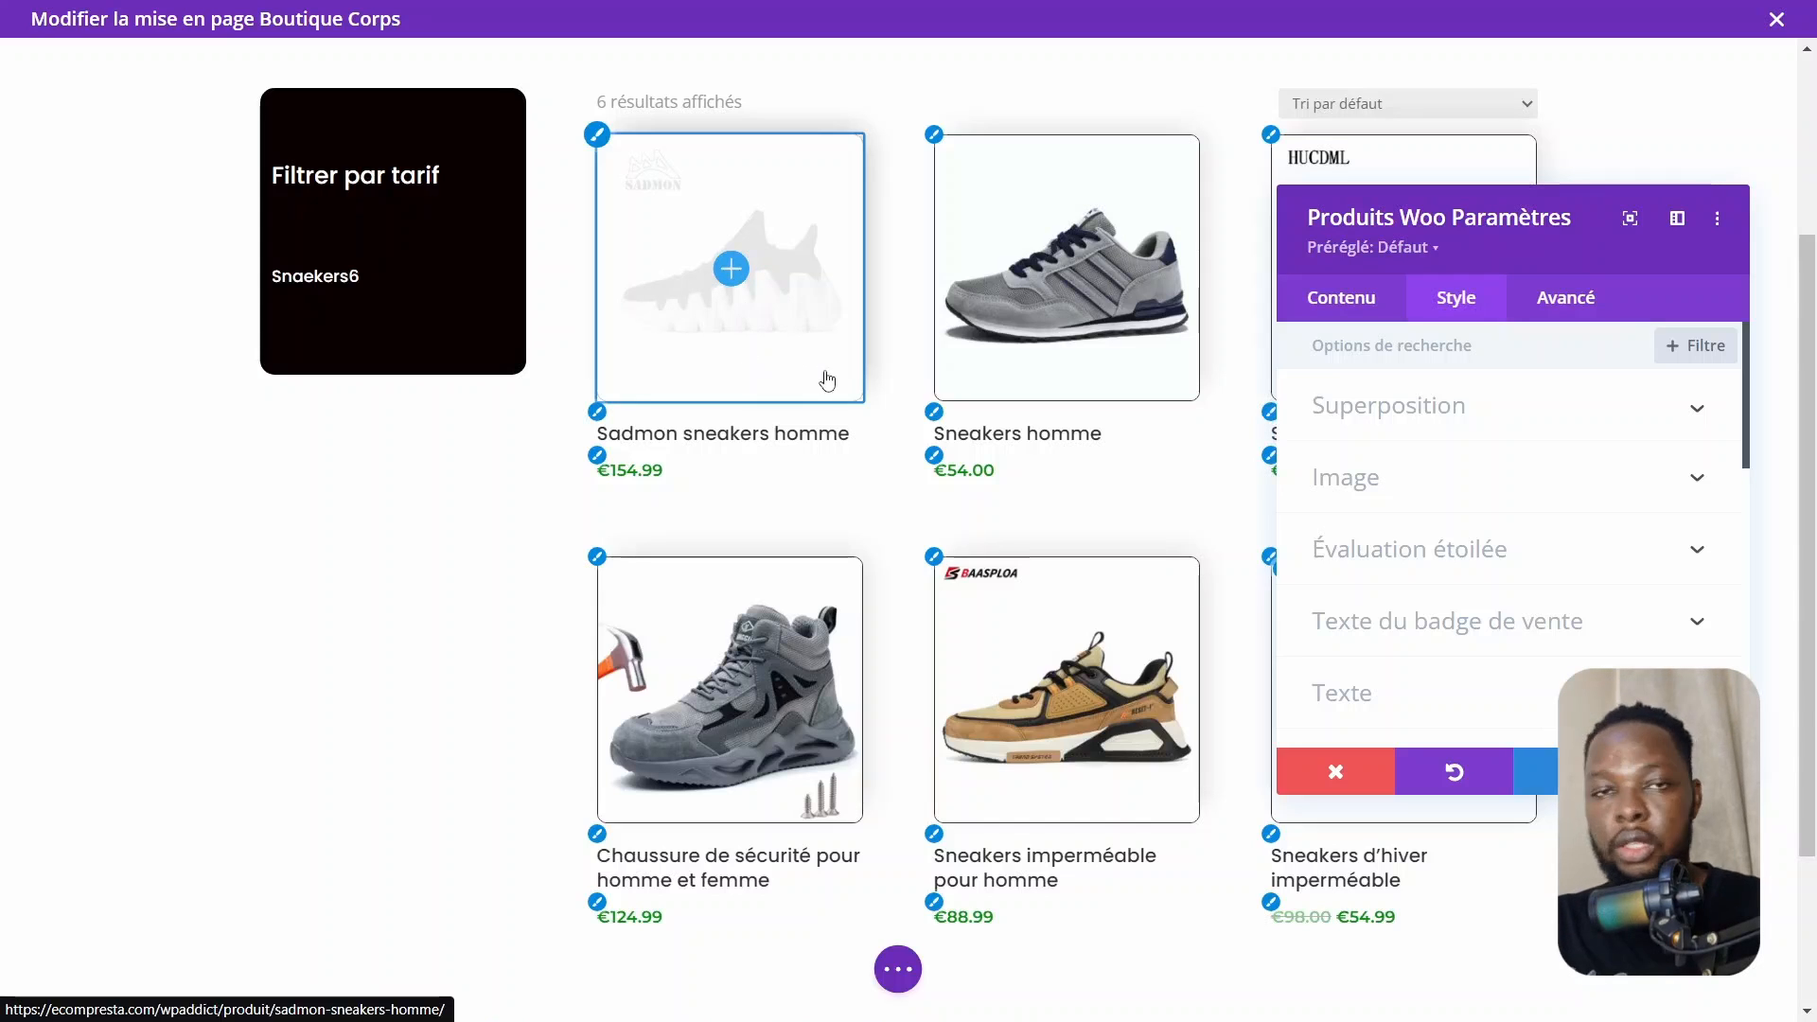
{"action": "left_click", "coordinate": [1436, 419]}
{"action": "scroll", "coordinate": [1453, 568], "scroll_direction": "down", "scroll_amount": 3}
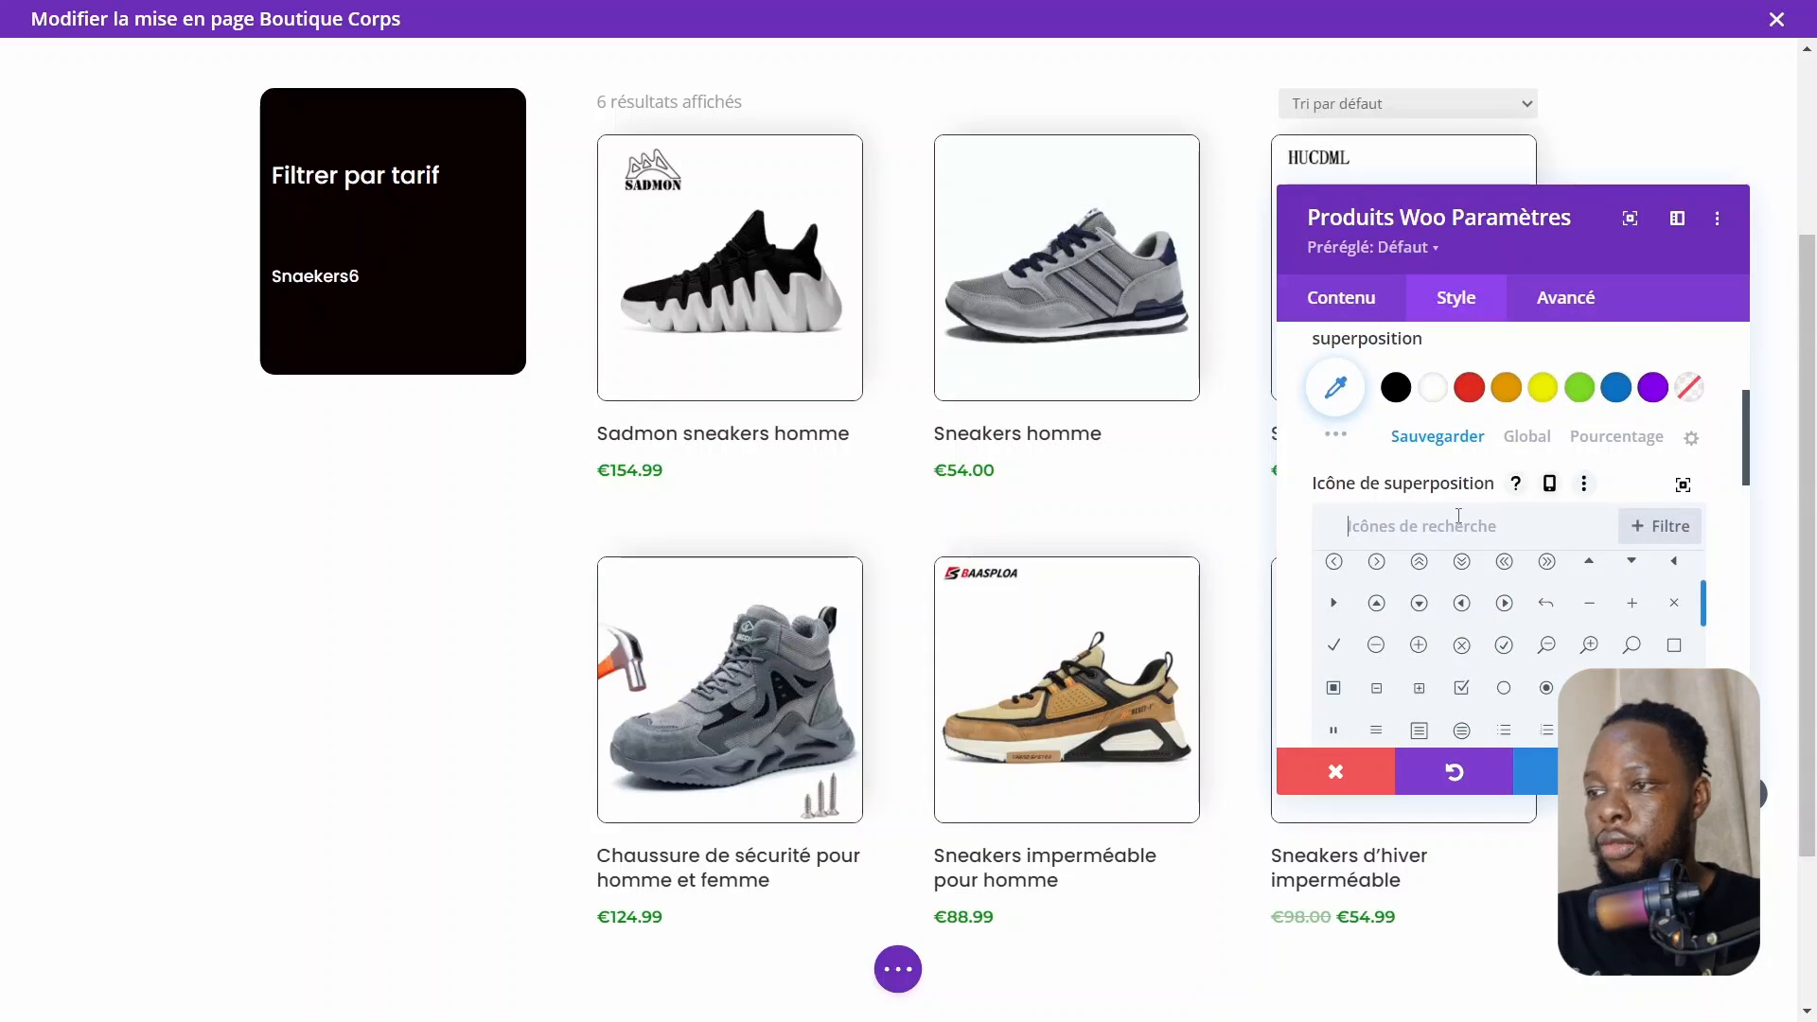
{"action": "left_click", "coordinate": [1458, 516]}
{"action": "type", "text": "pa"}
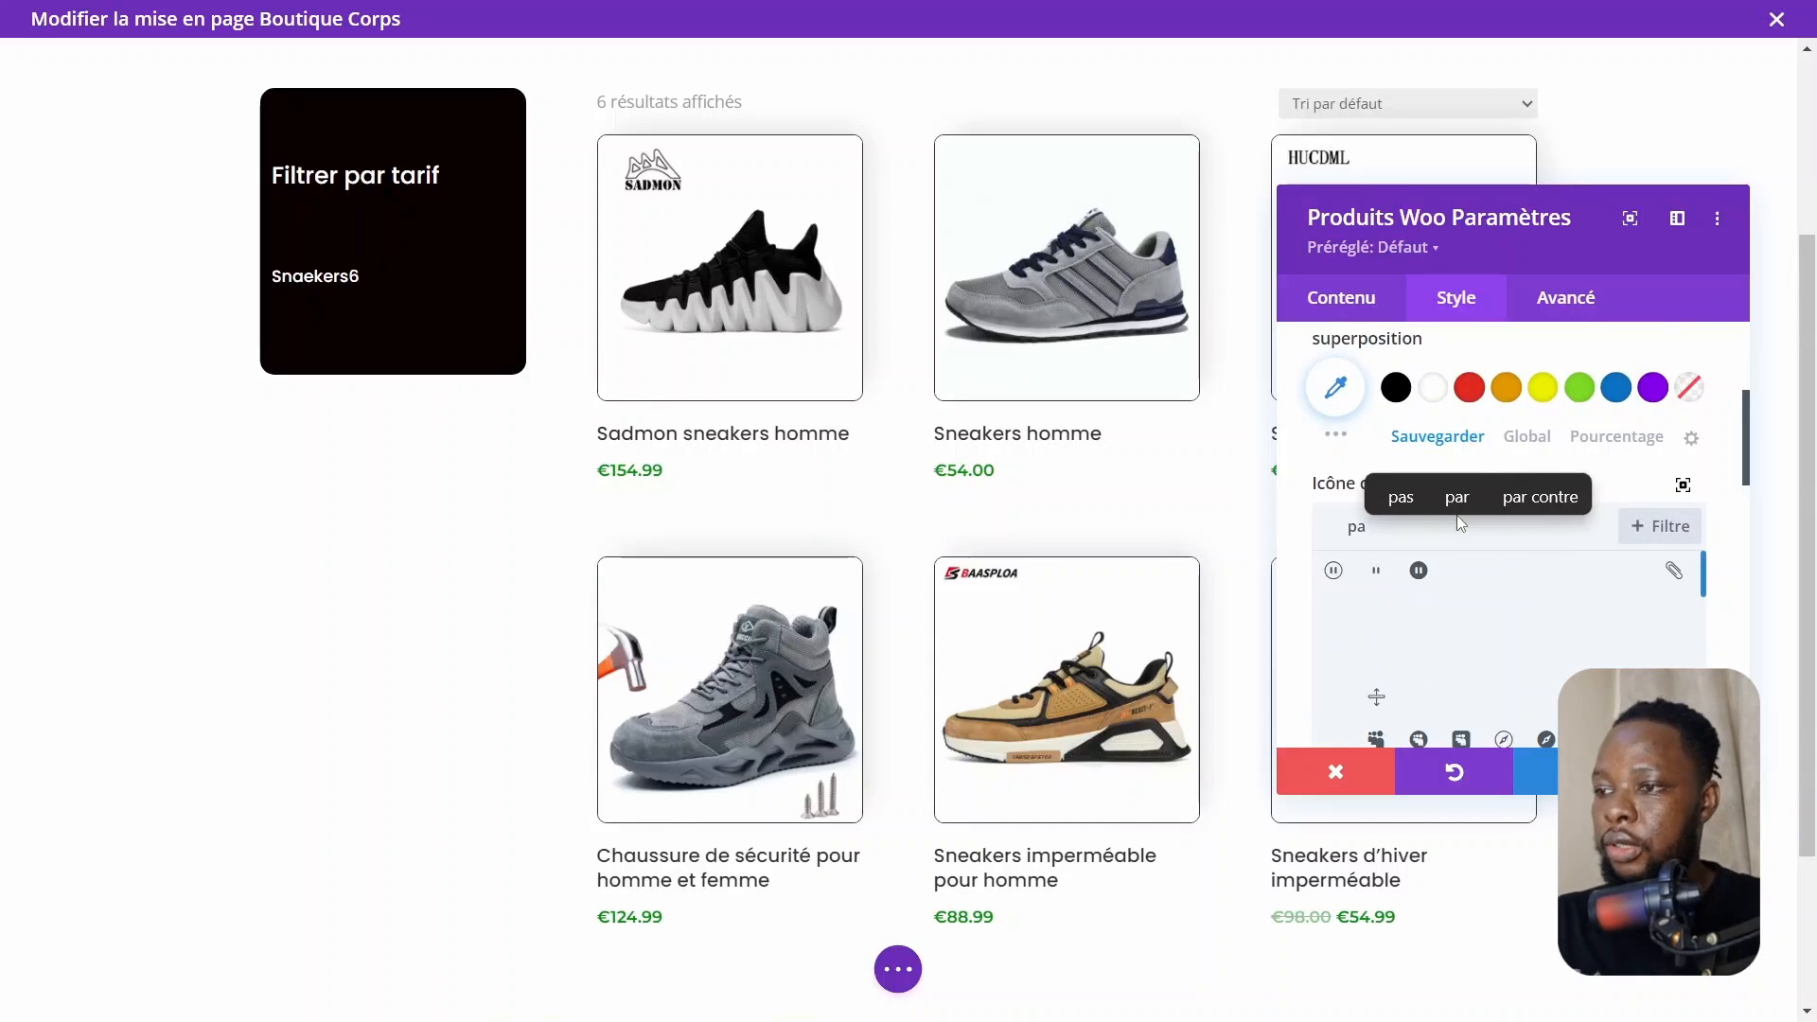
{"action": "type", "text": "nier"}
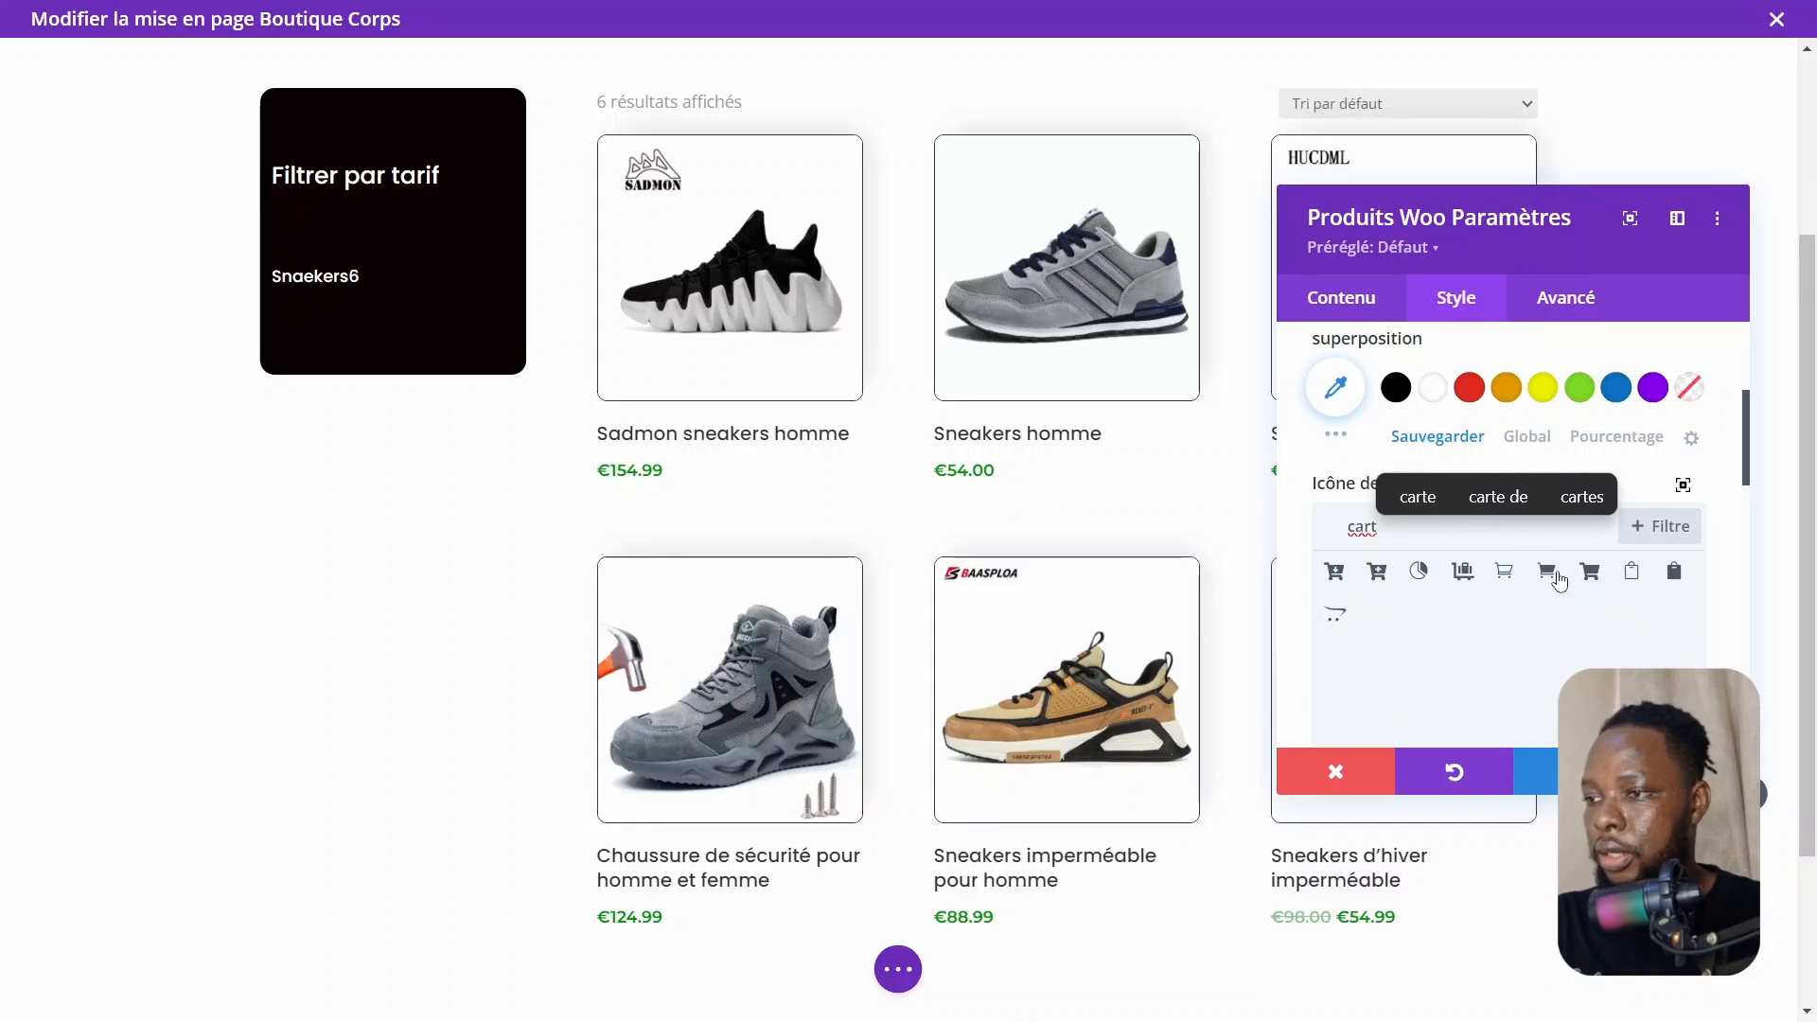
{"action": "left_click", "coordinate": [1557, 577]}
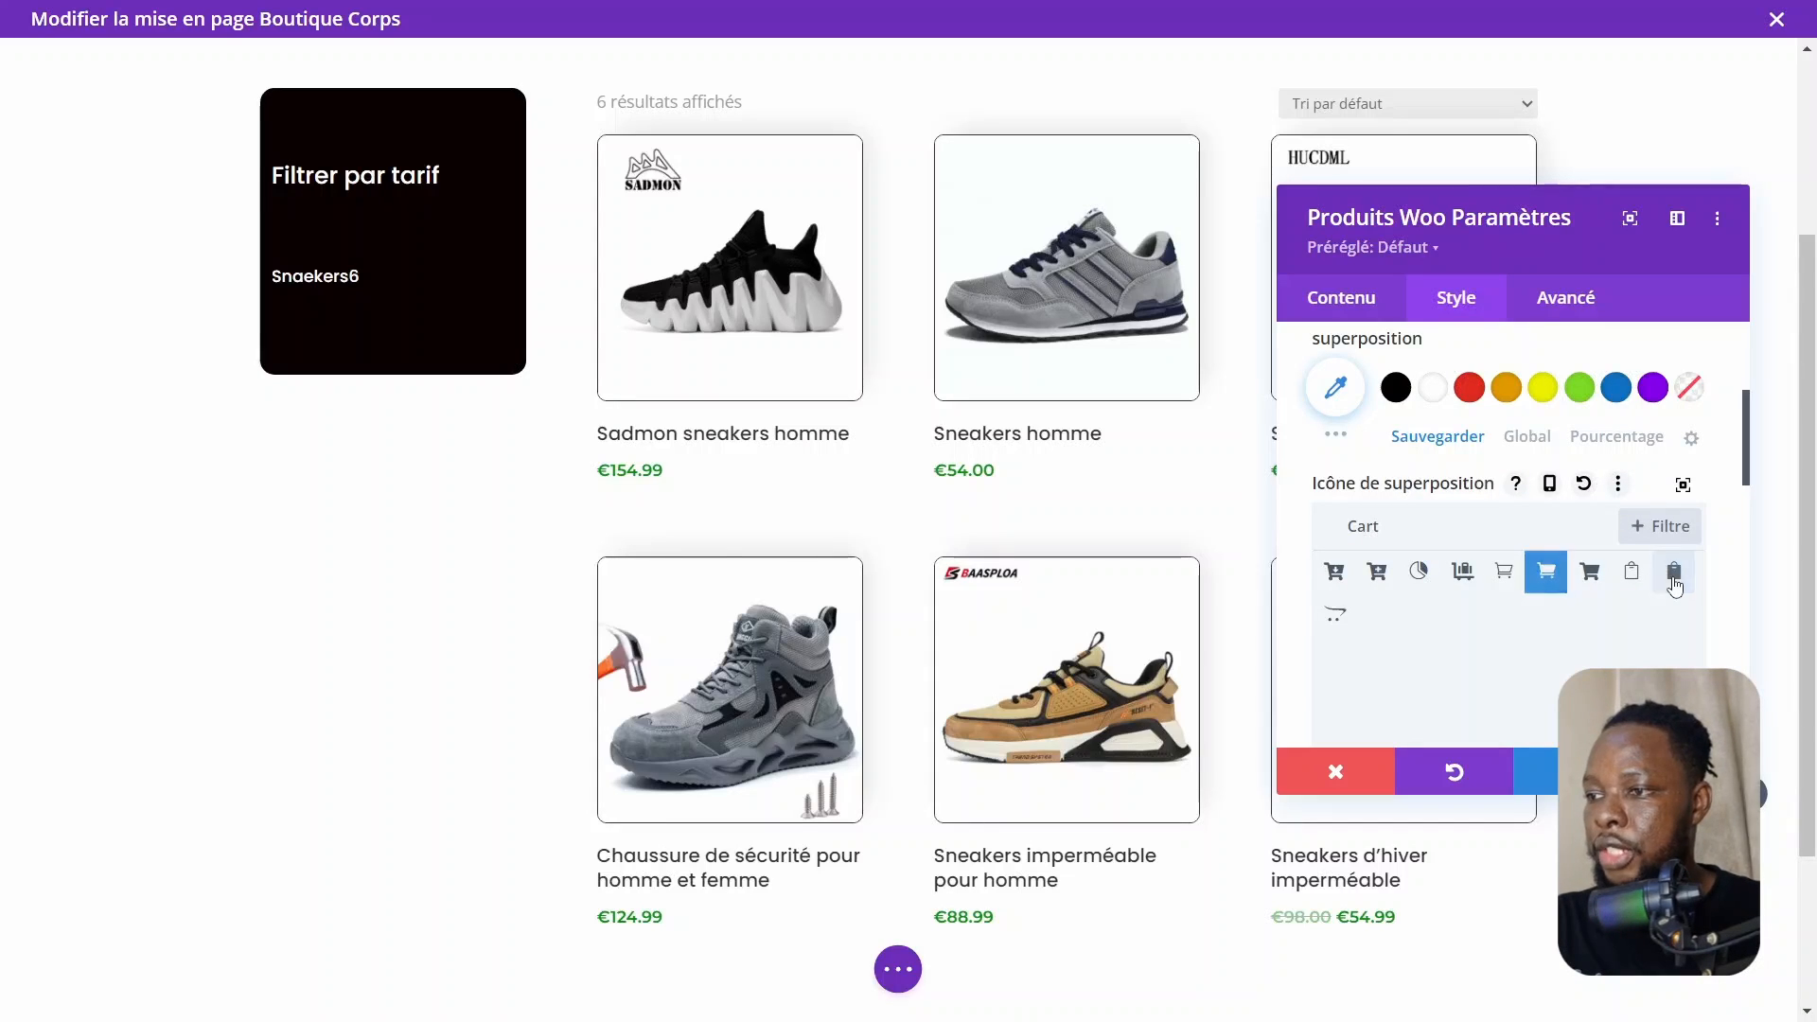
{"action": "left_click", "coordinate": [1674, 579]}
{"action": "left_click", "coordinate": [1549, 576]}
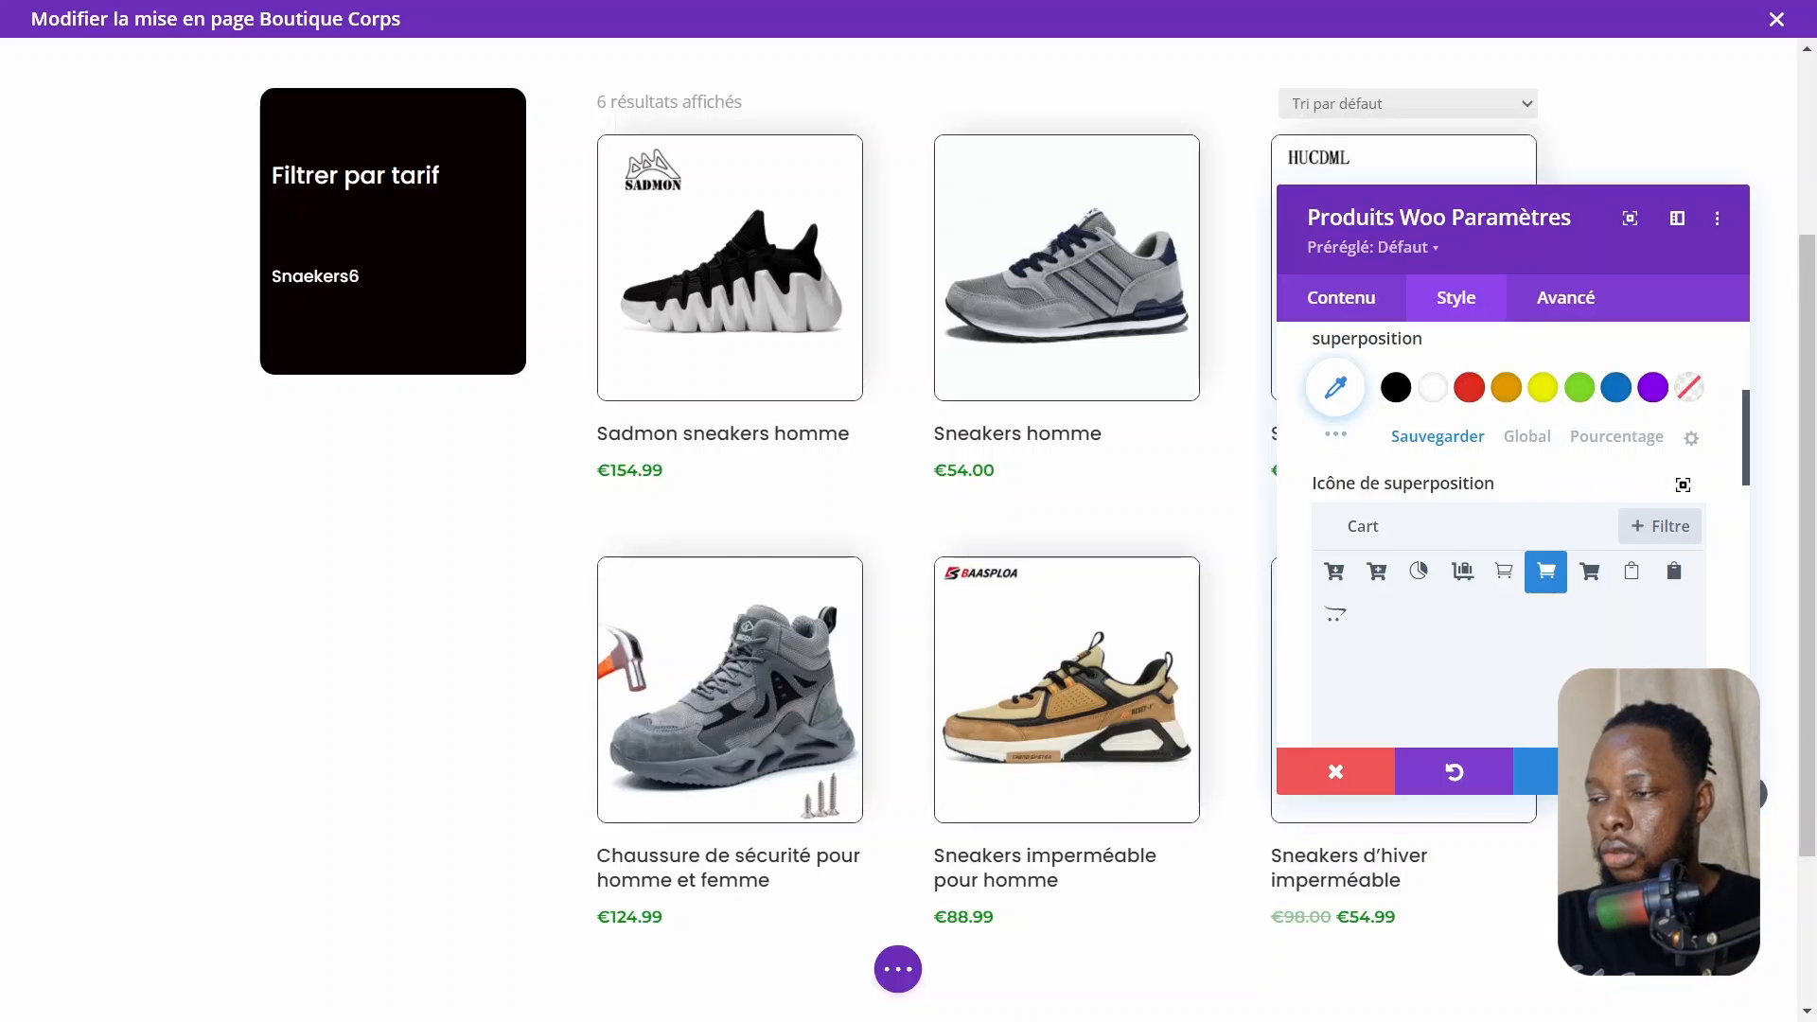
Set the product image overlay background colour to black with 0.54 opacity, rgba(0,0,0,0.54)
{"action": "left_click", "coordinate": [1458, 772]}
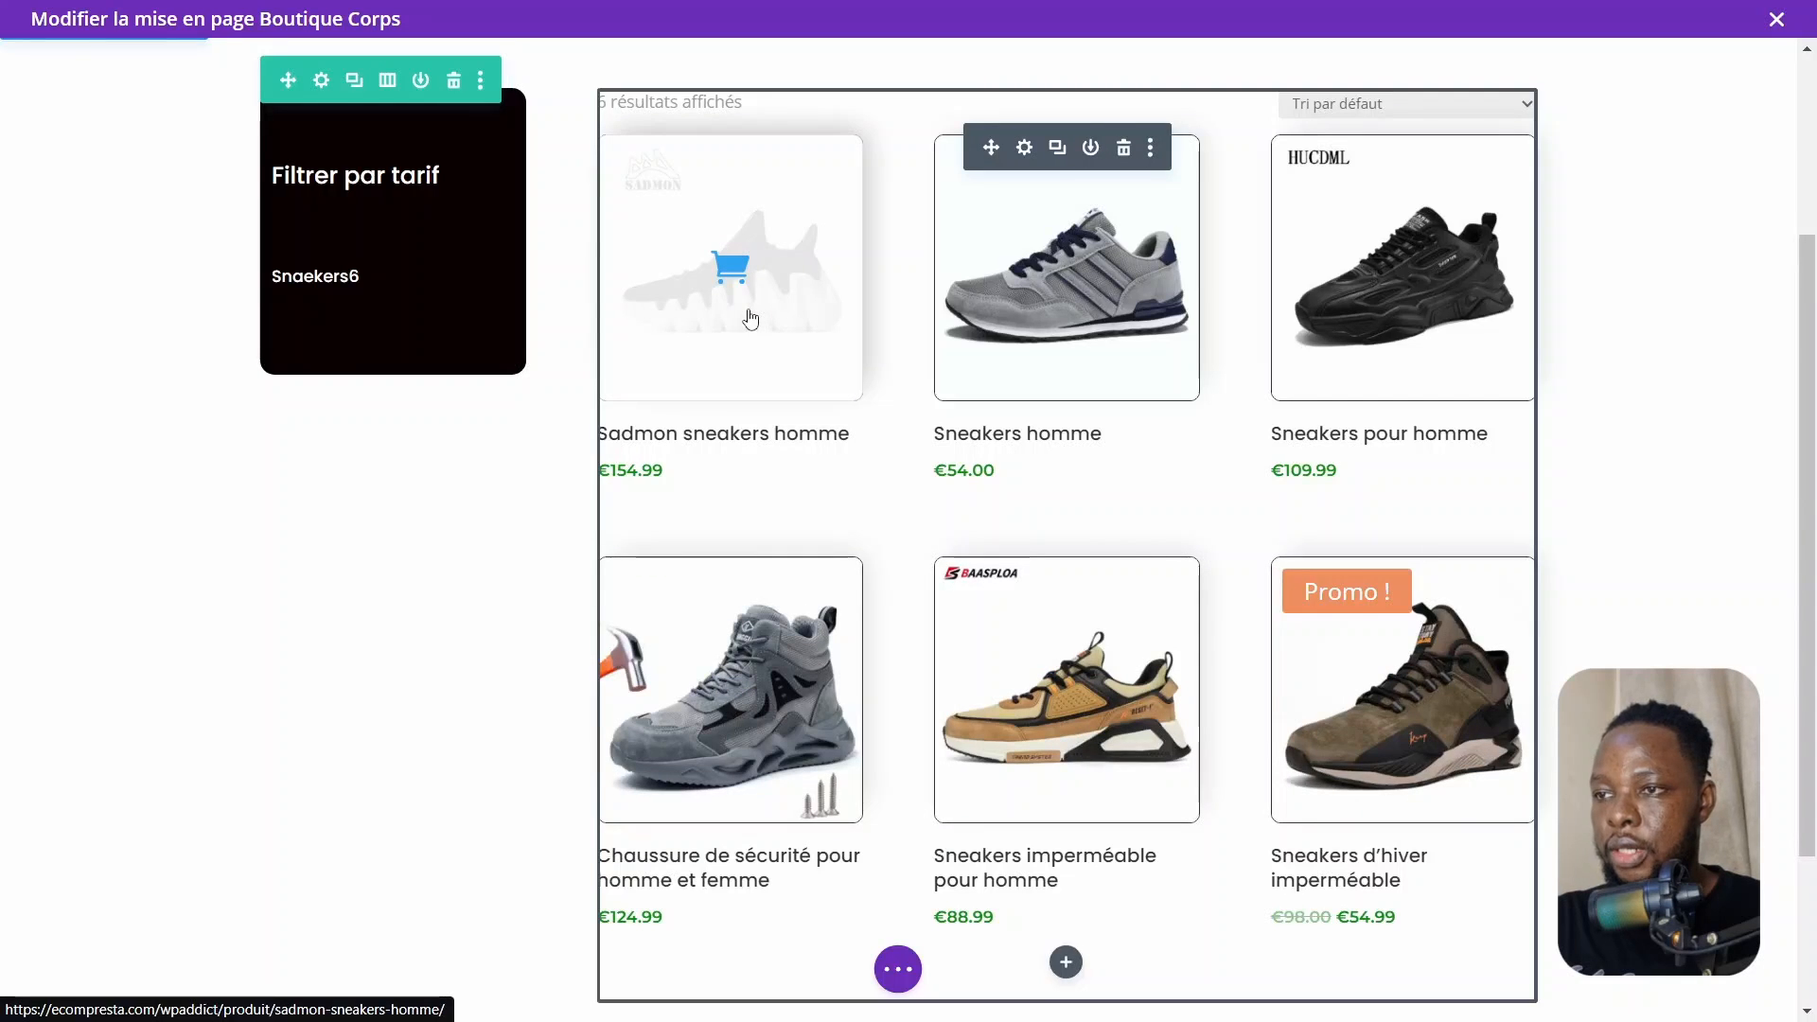
{"action": "double_click", "coordinate": [750, 319]}
{"action": "left_click", "coordinate": [1458, 301]}
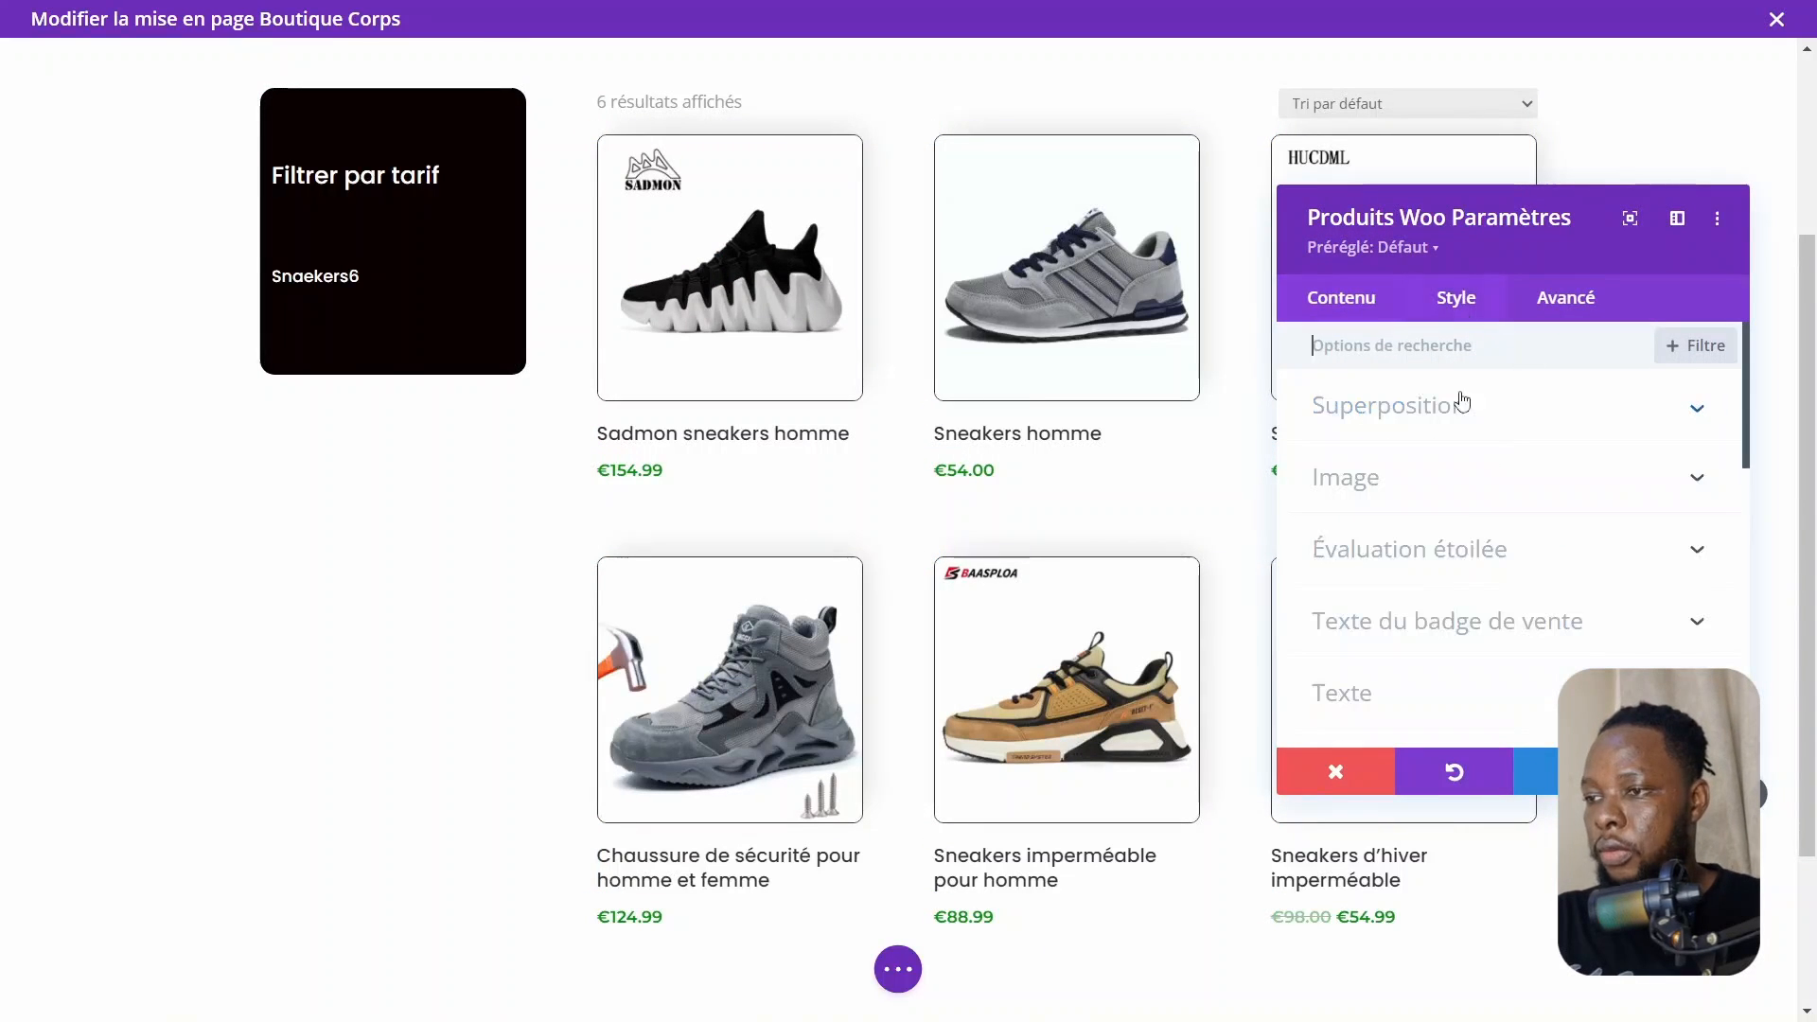
{"action": "left_click", "coordinate": [1390, 407]}
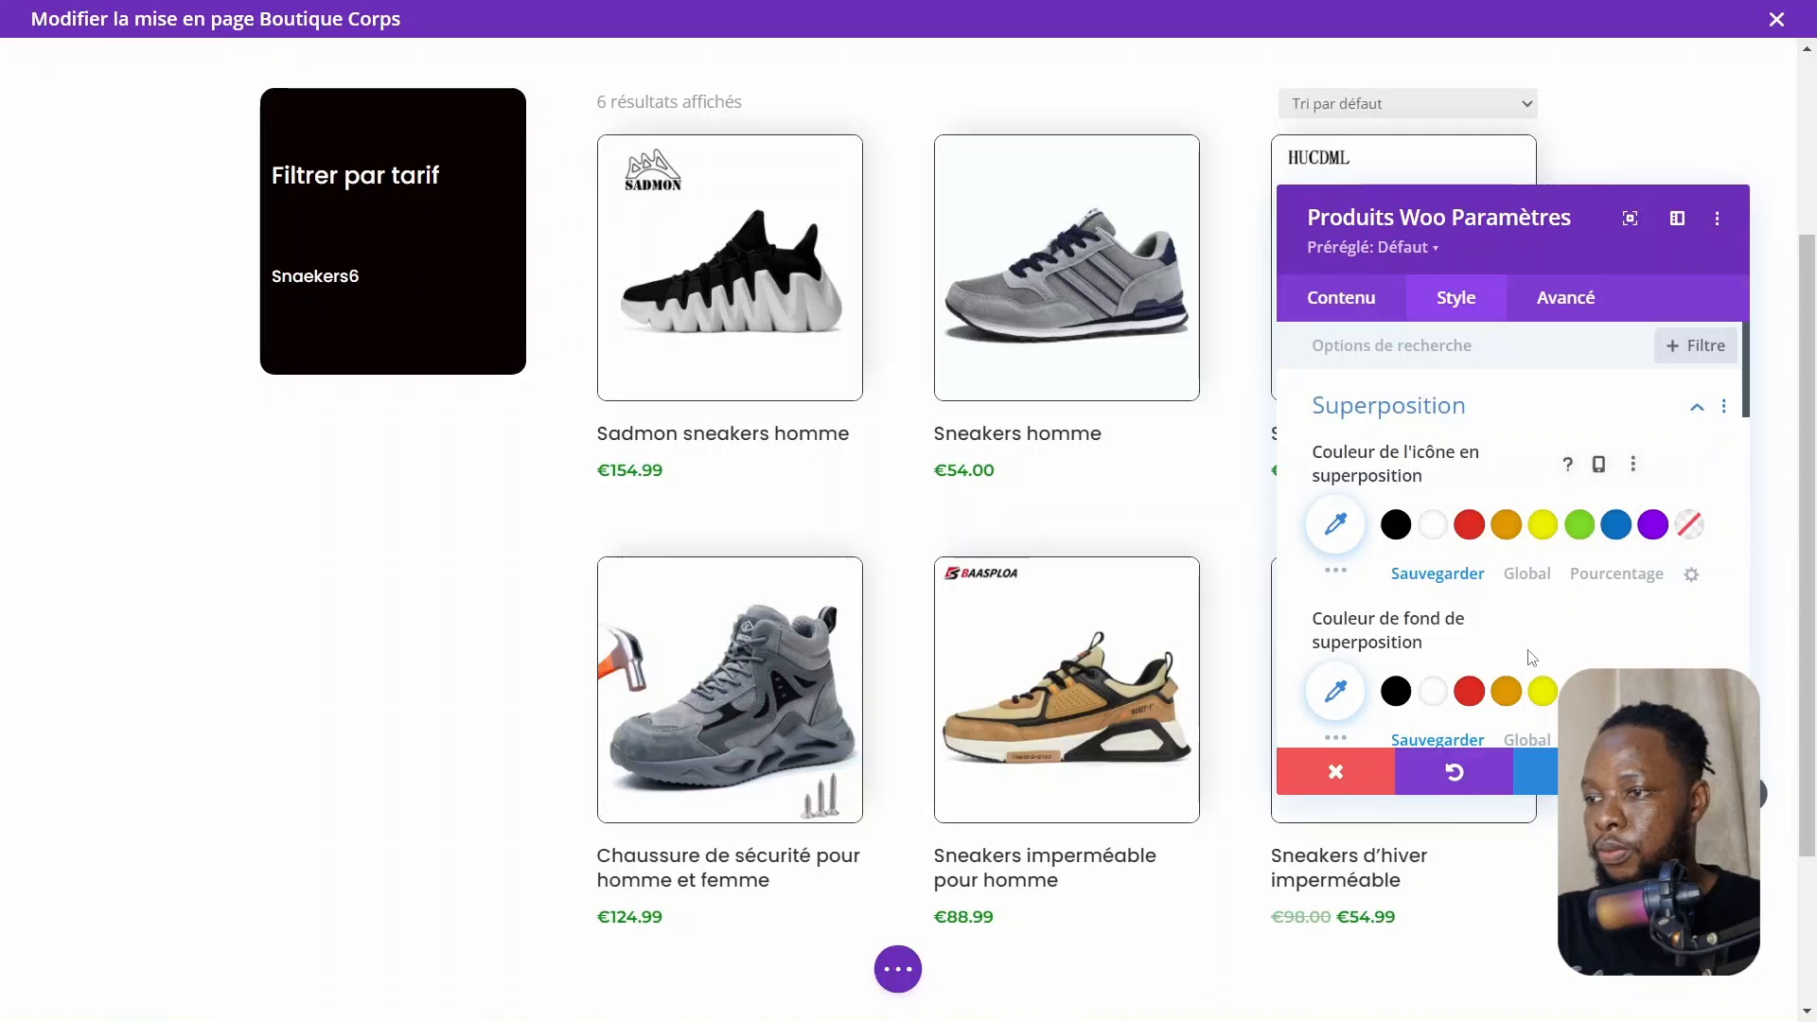
{"action": "scroll", "coordinate": [1526, 651], "scroll_direction": "down", "scroll_amount": 2}
{"action": "scroll", "coordinate": [1531, 659], "scroll_direction": "up", "scroll_amount": 2}
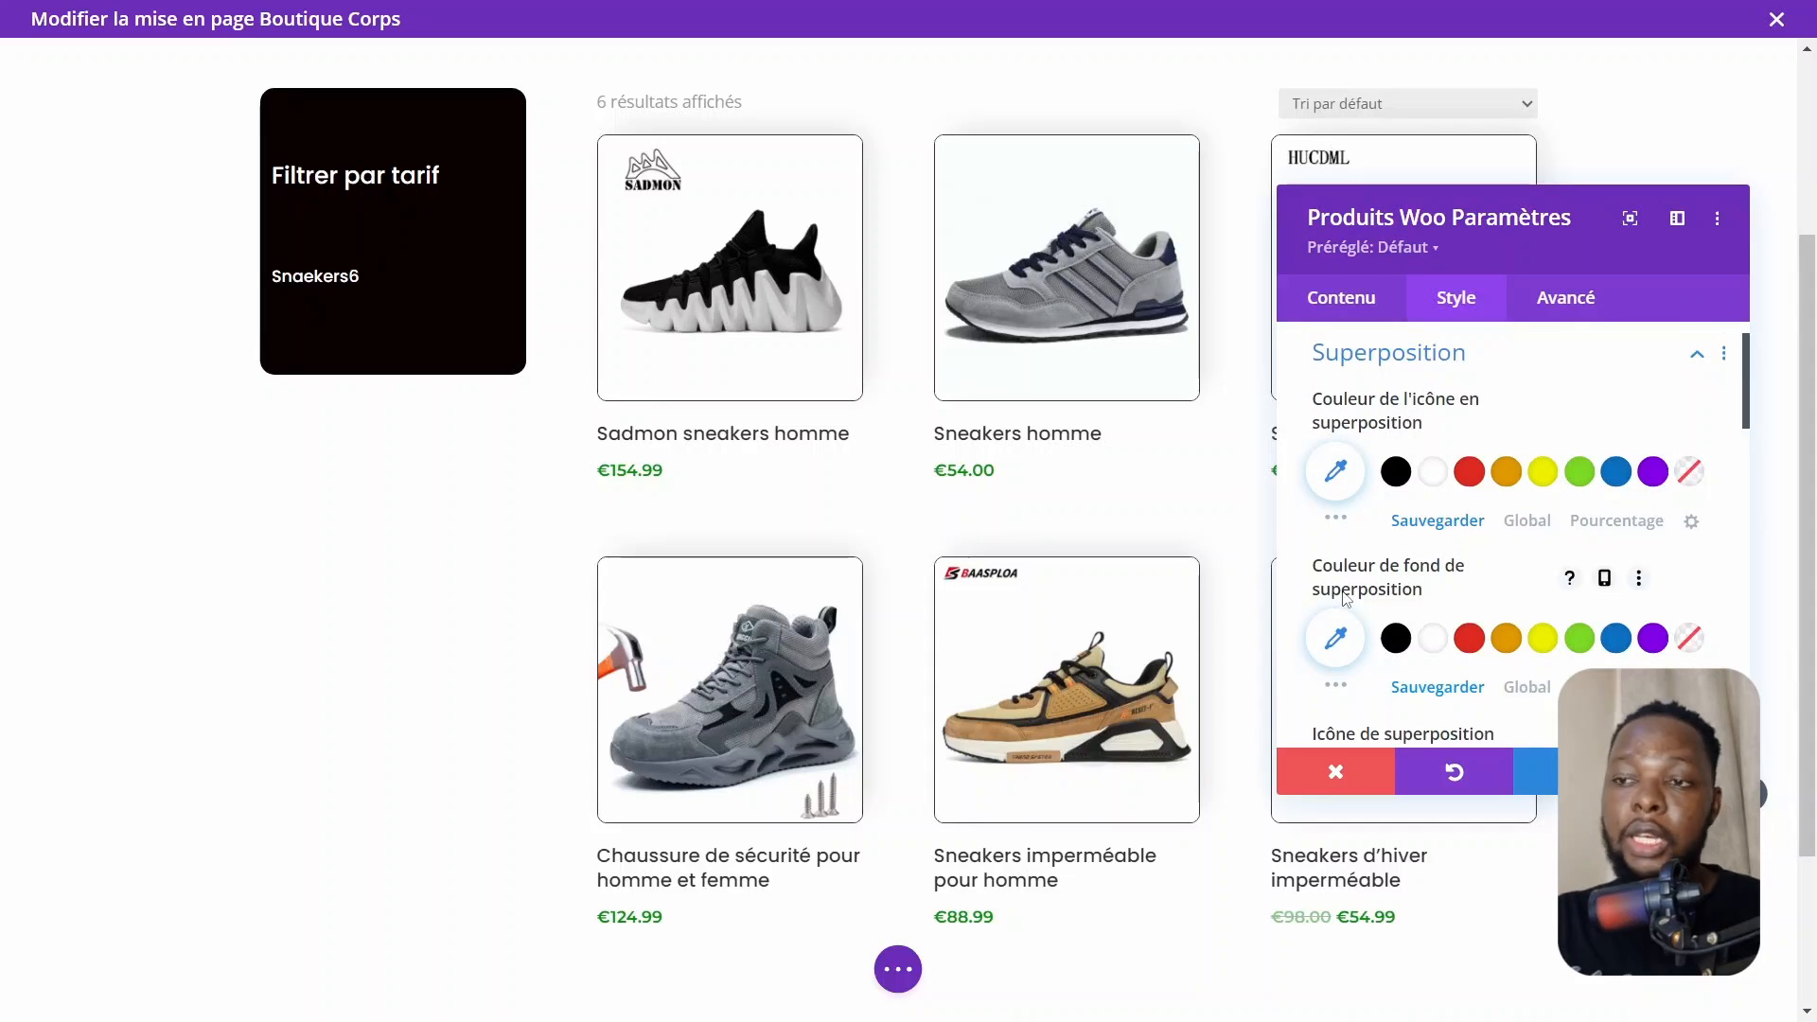
{"action": "left_click", "coordinate": [1399, 642]}
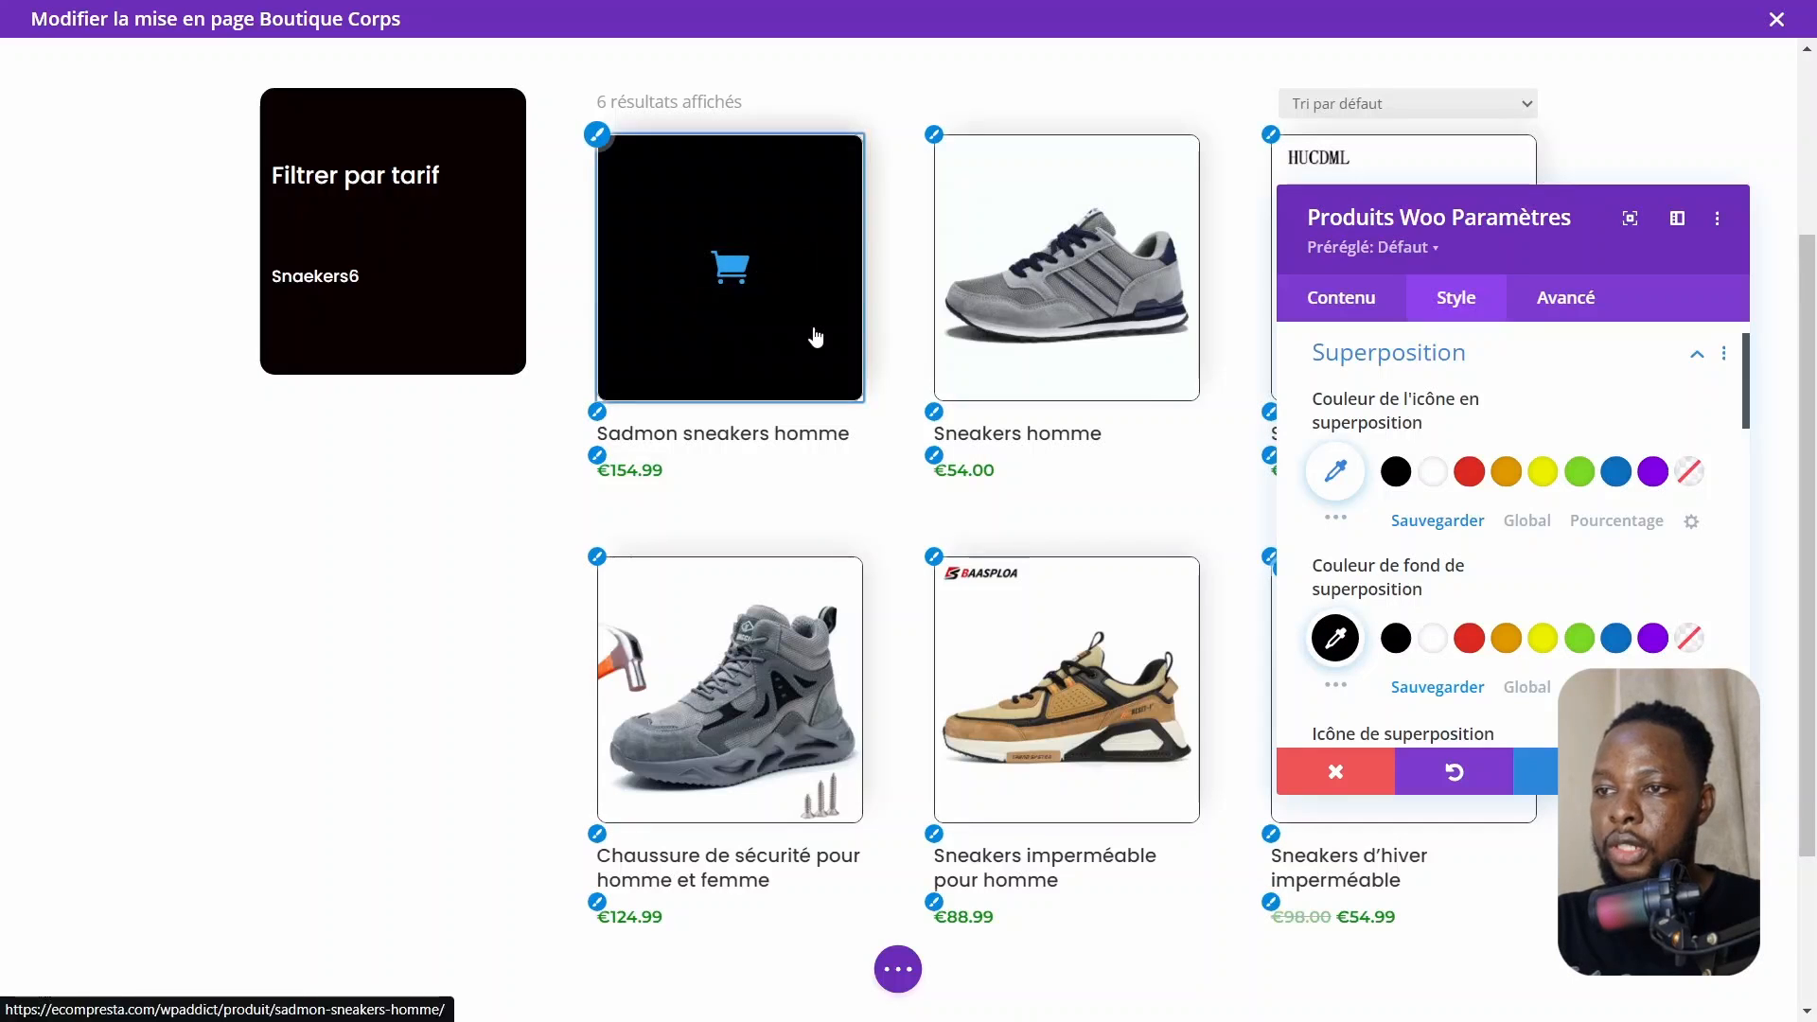
{"action": "left_click", "coordinate": [1336, 638]}
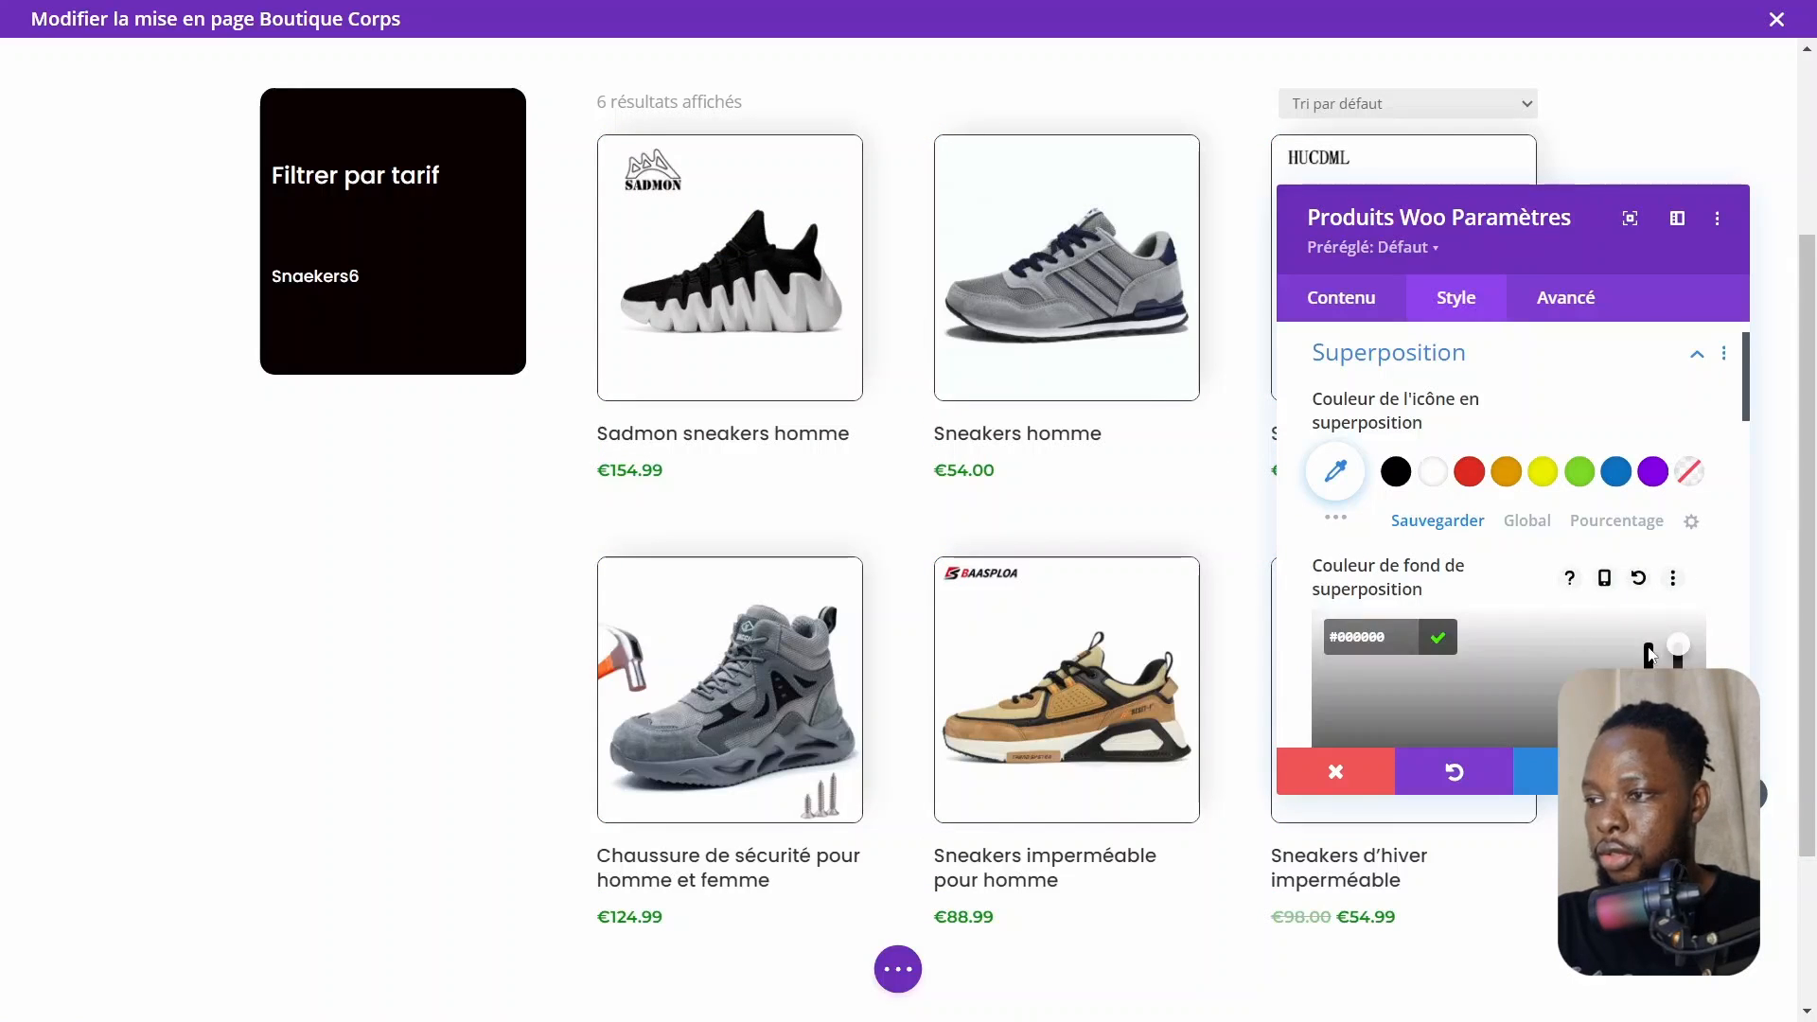
{"action": "scroll", "coordinate": [1335, 606], "scroll_direction": "down", "scroll_amount": 3}
{"action": "scroll", "coordinate": [1623, 710], "scroll_direction": "down", "scroll_amount": 1}
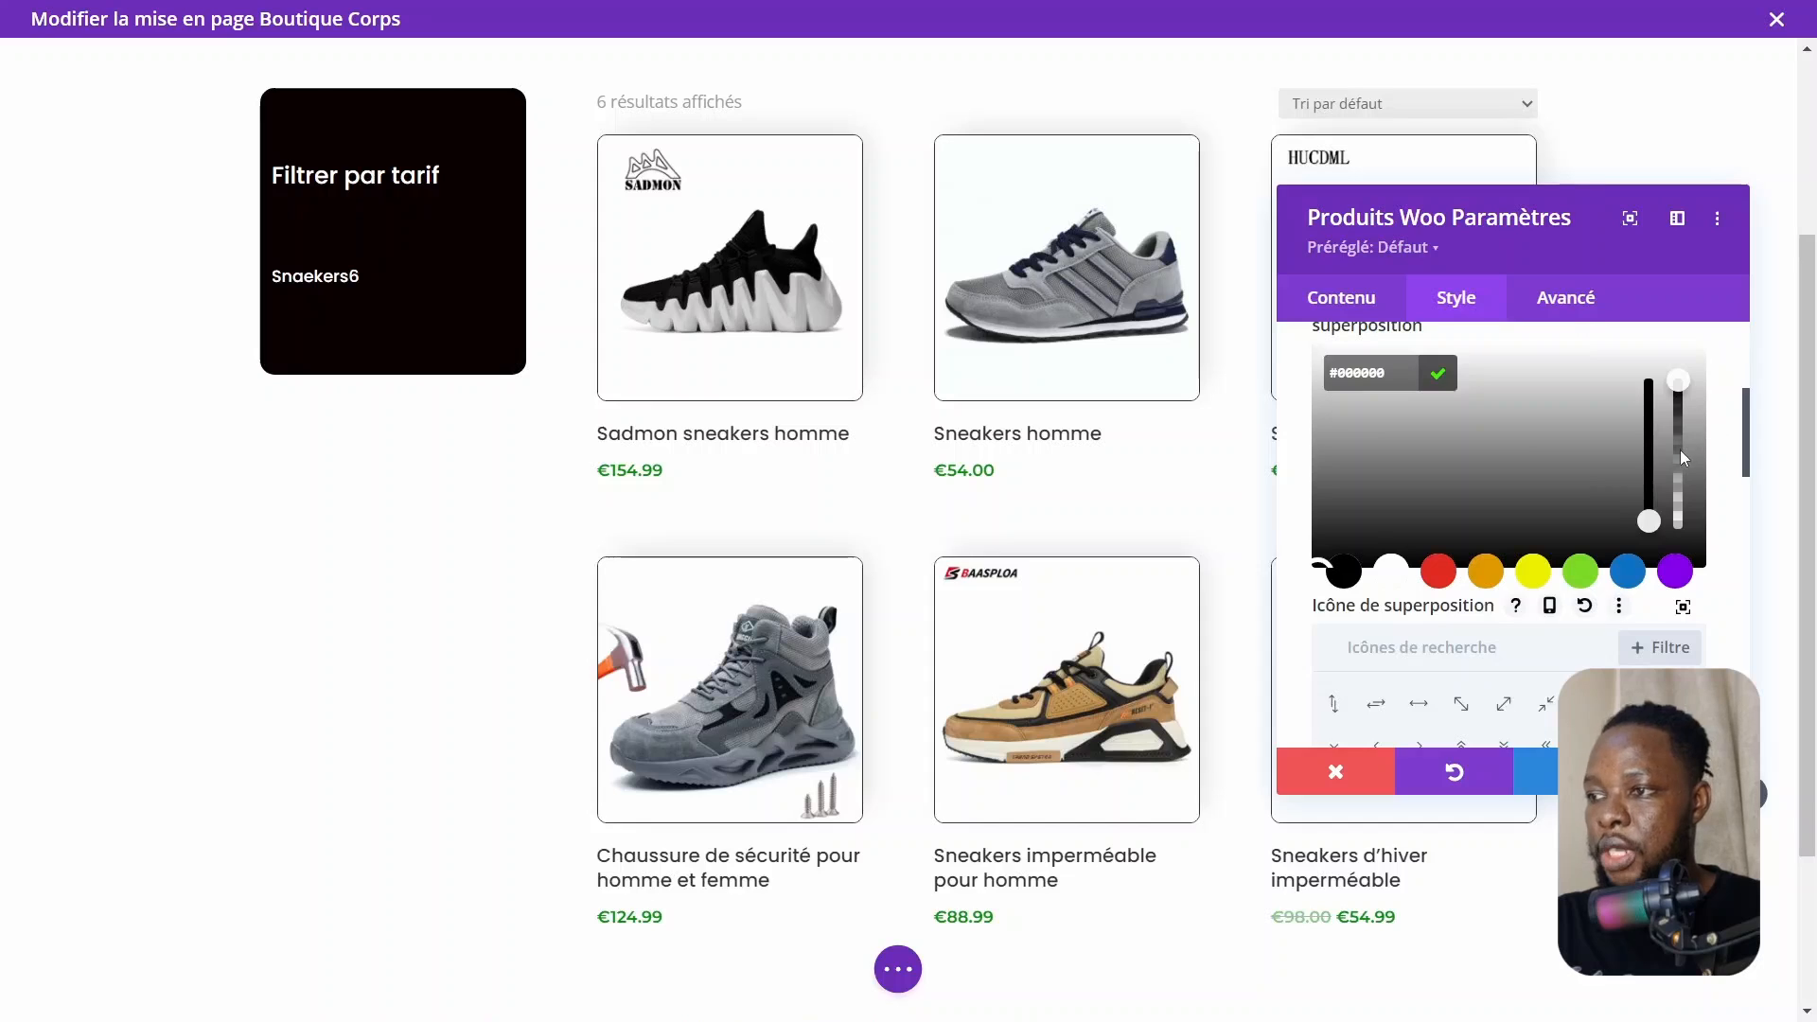
{"action": "left_click", "coordinate": [1681, 454]}
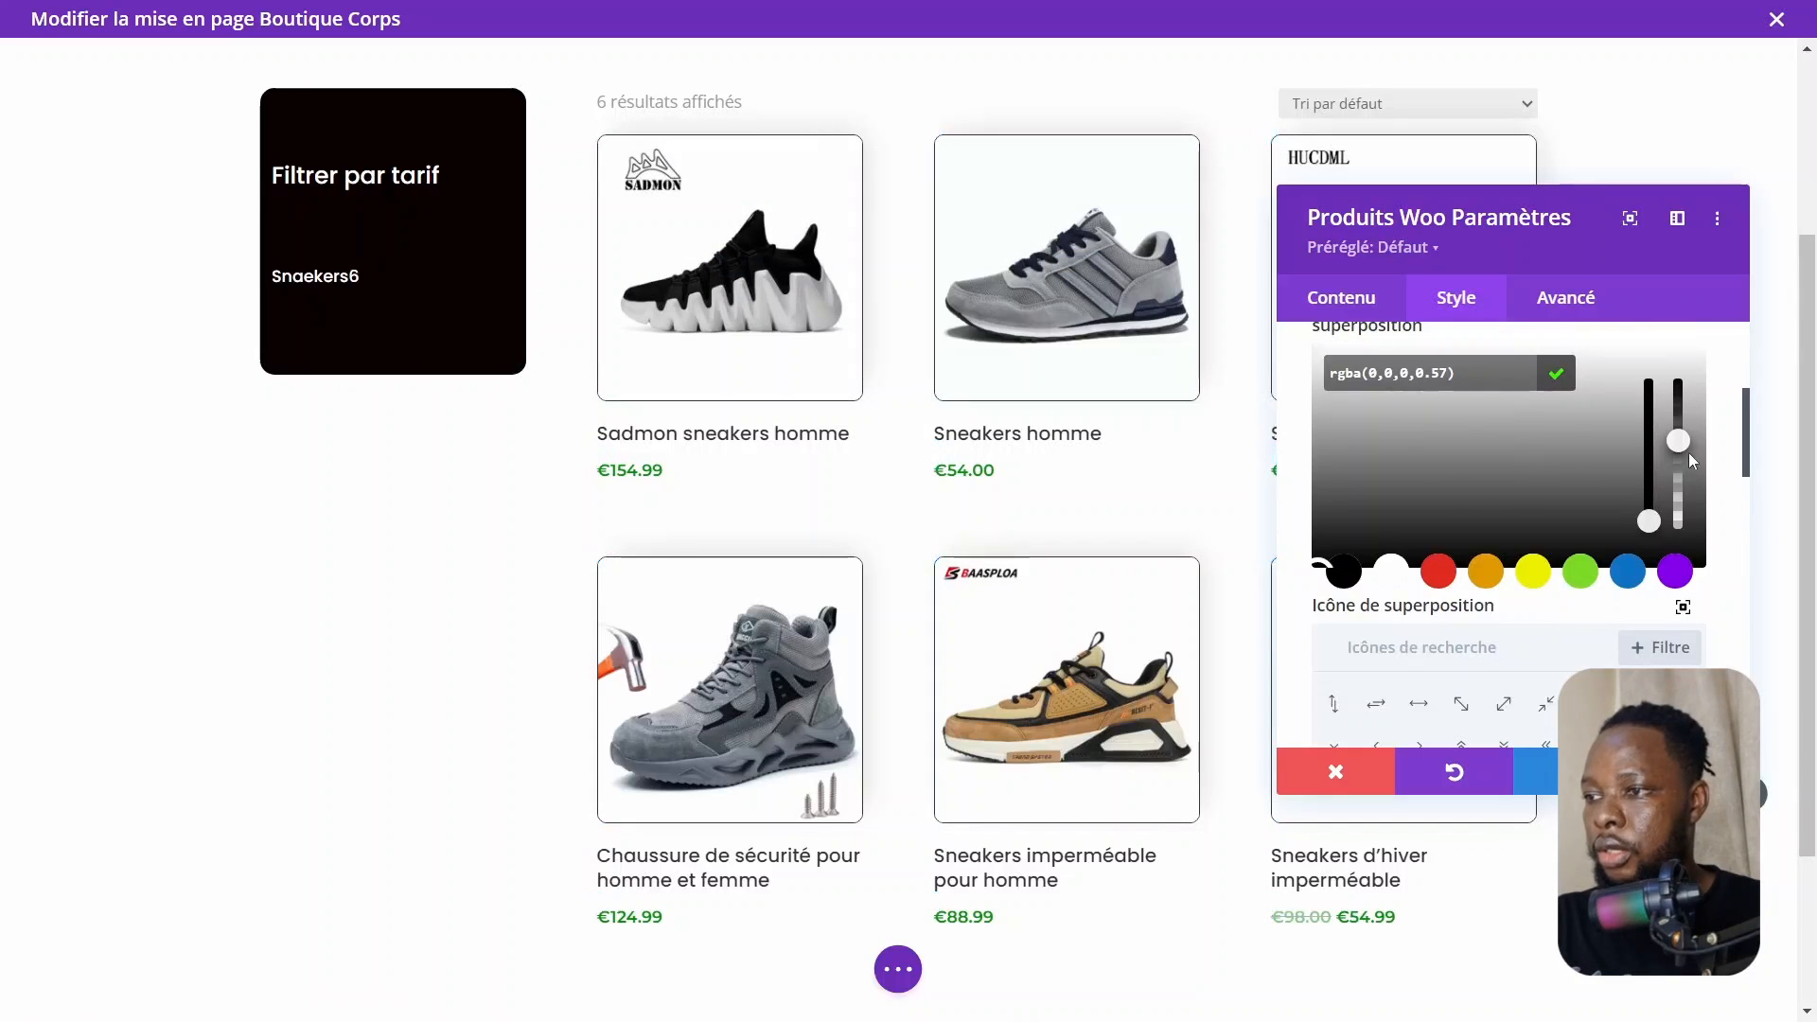
{"action": "left_click_drag", "start_coordinate": [1676, 439], "coordinate": [1678, 445]}
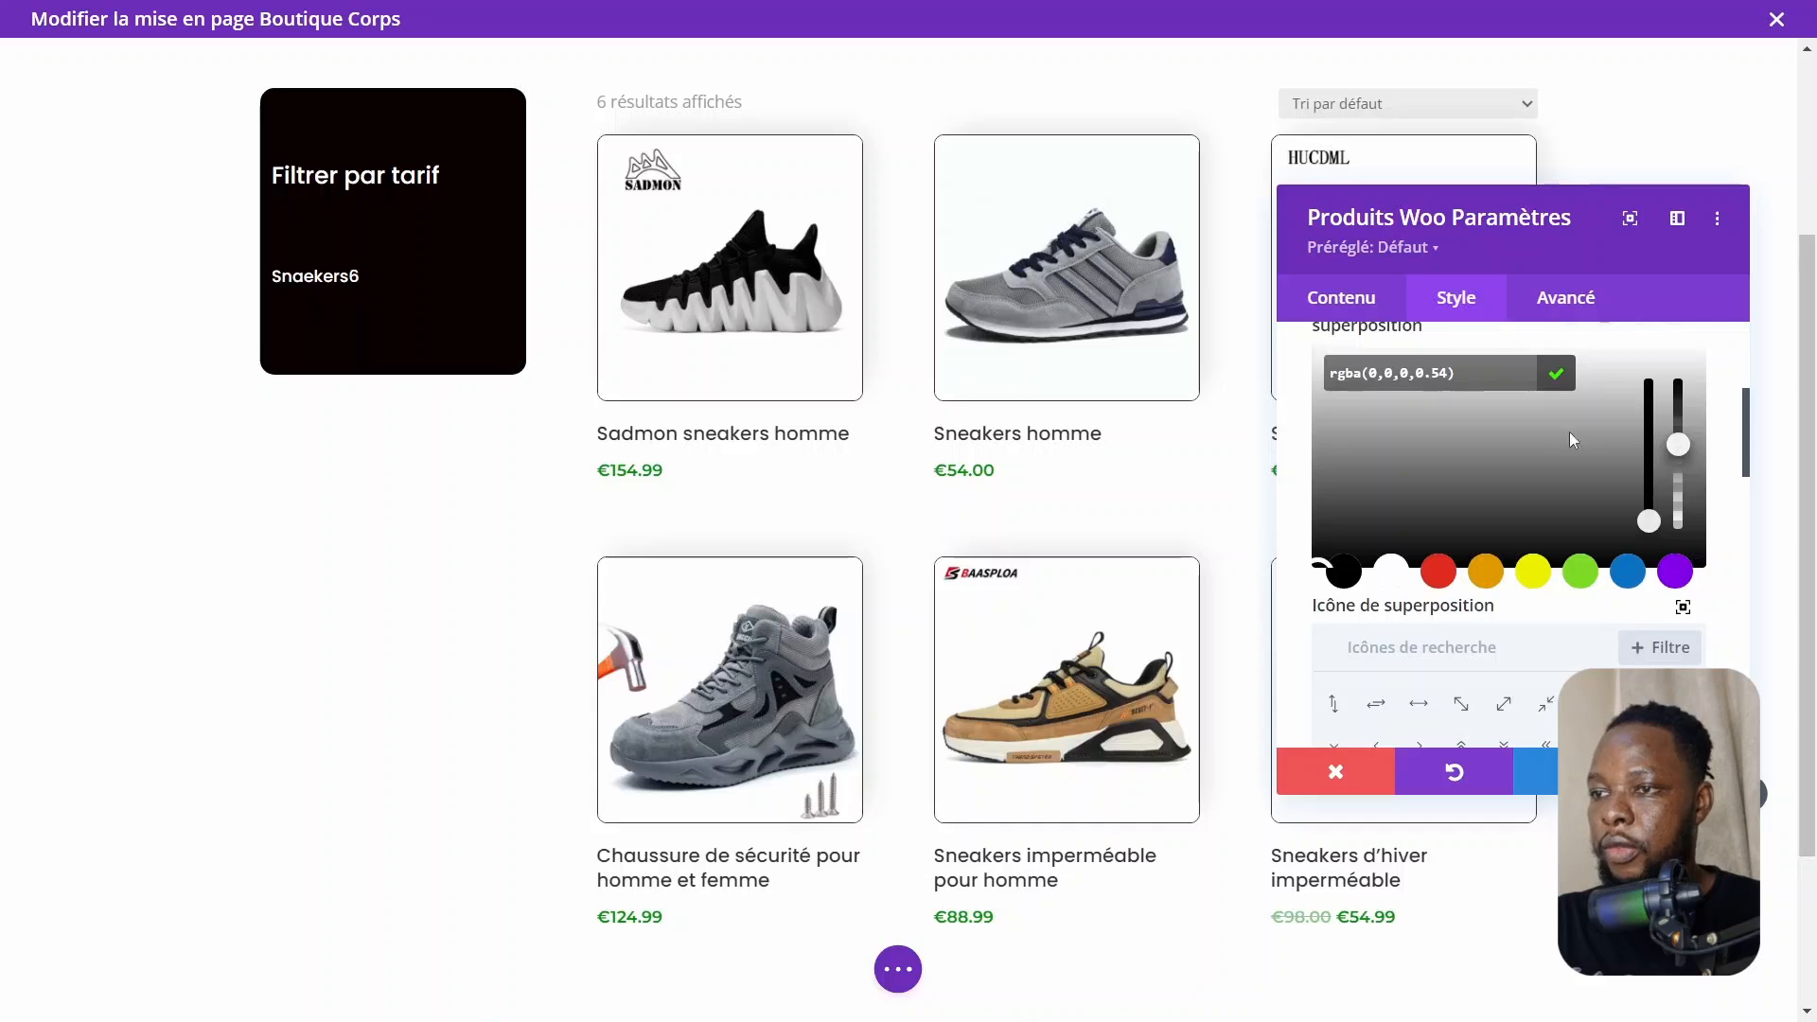
{"action": "scroll", "coordinate": [1655, 481], "scroll_direction": "up", "scroll_amount": 3}
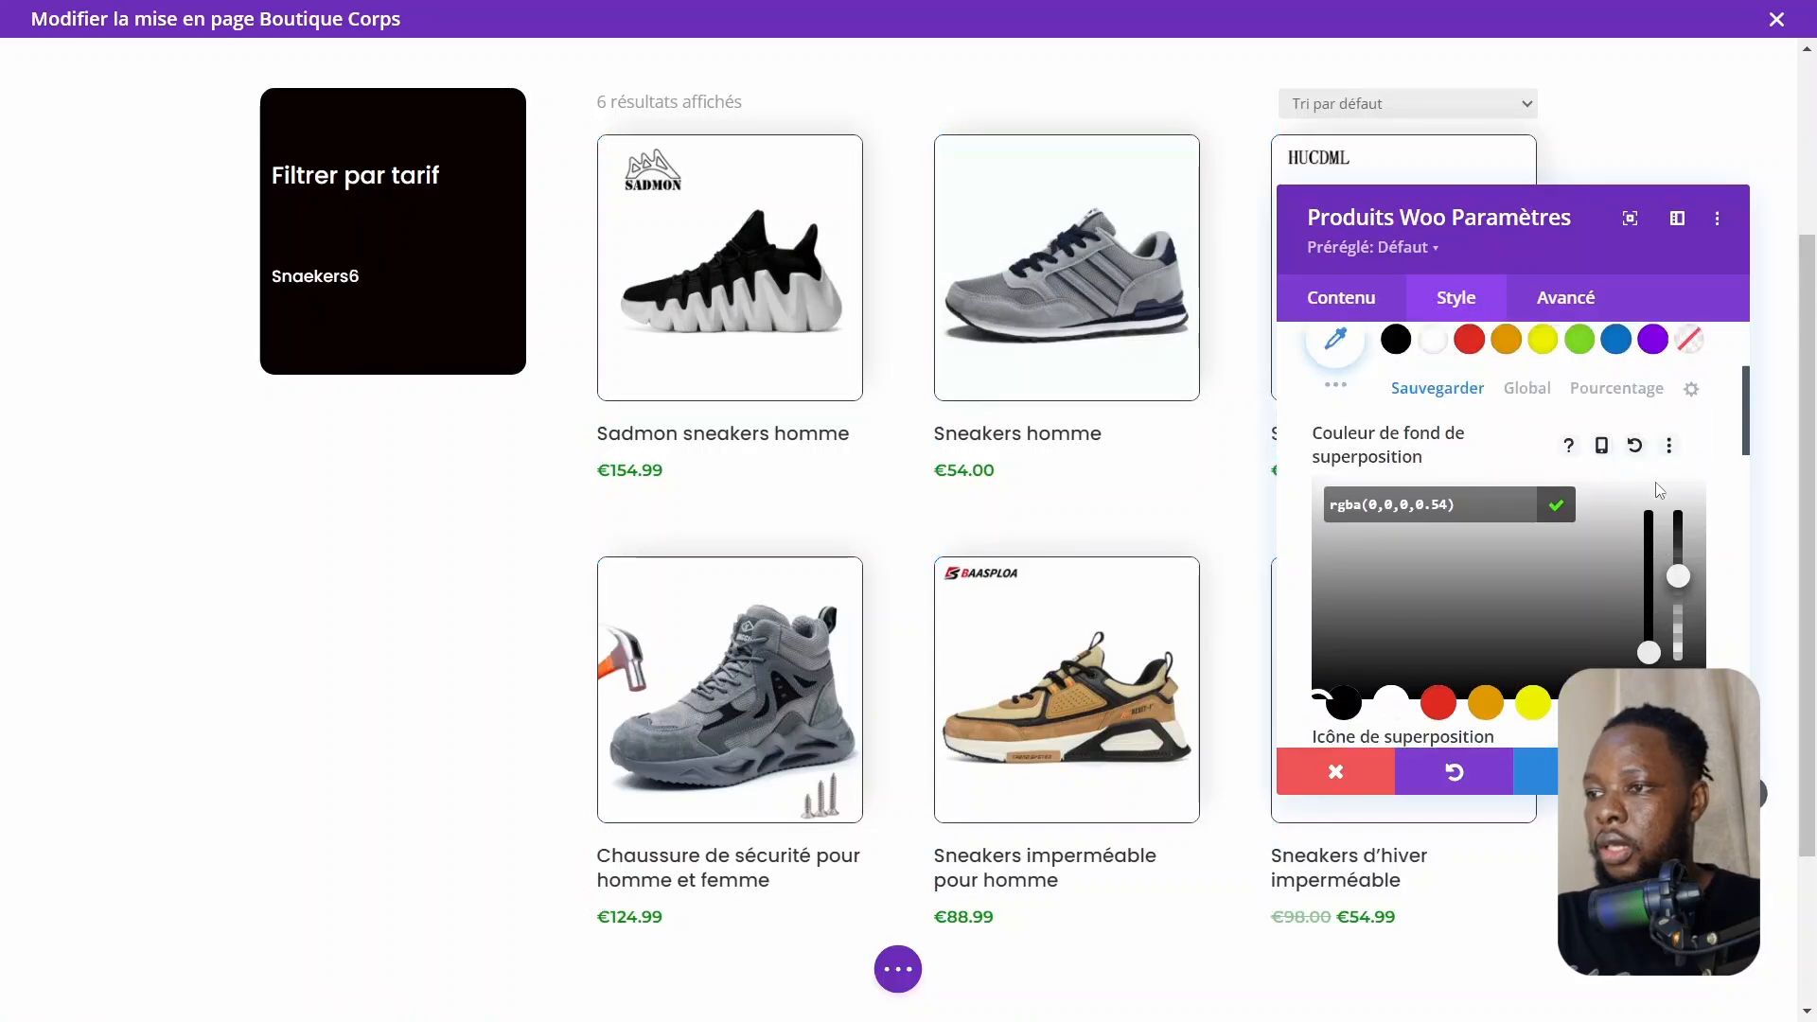
{"action": "left_click", "coordinate": [1567, 592]}
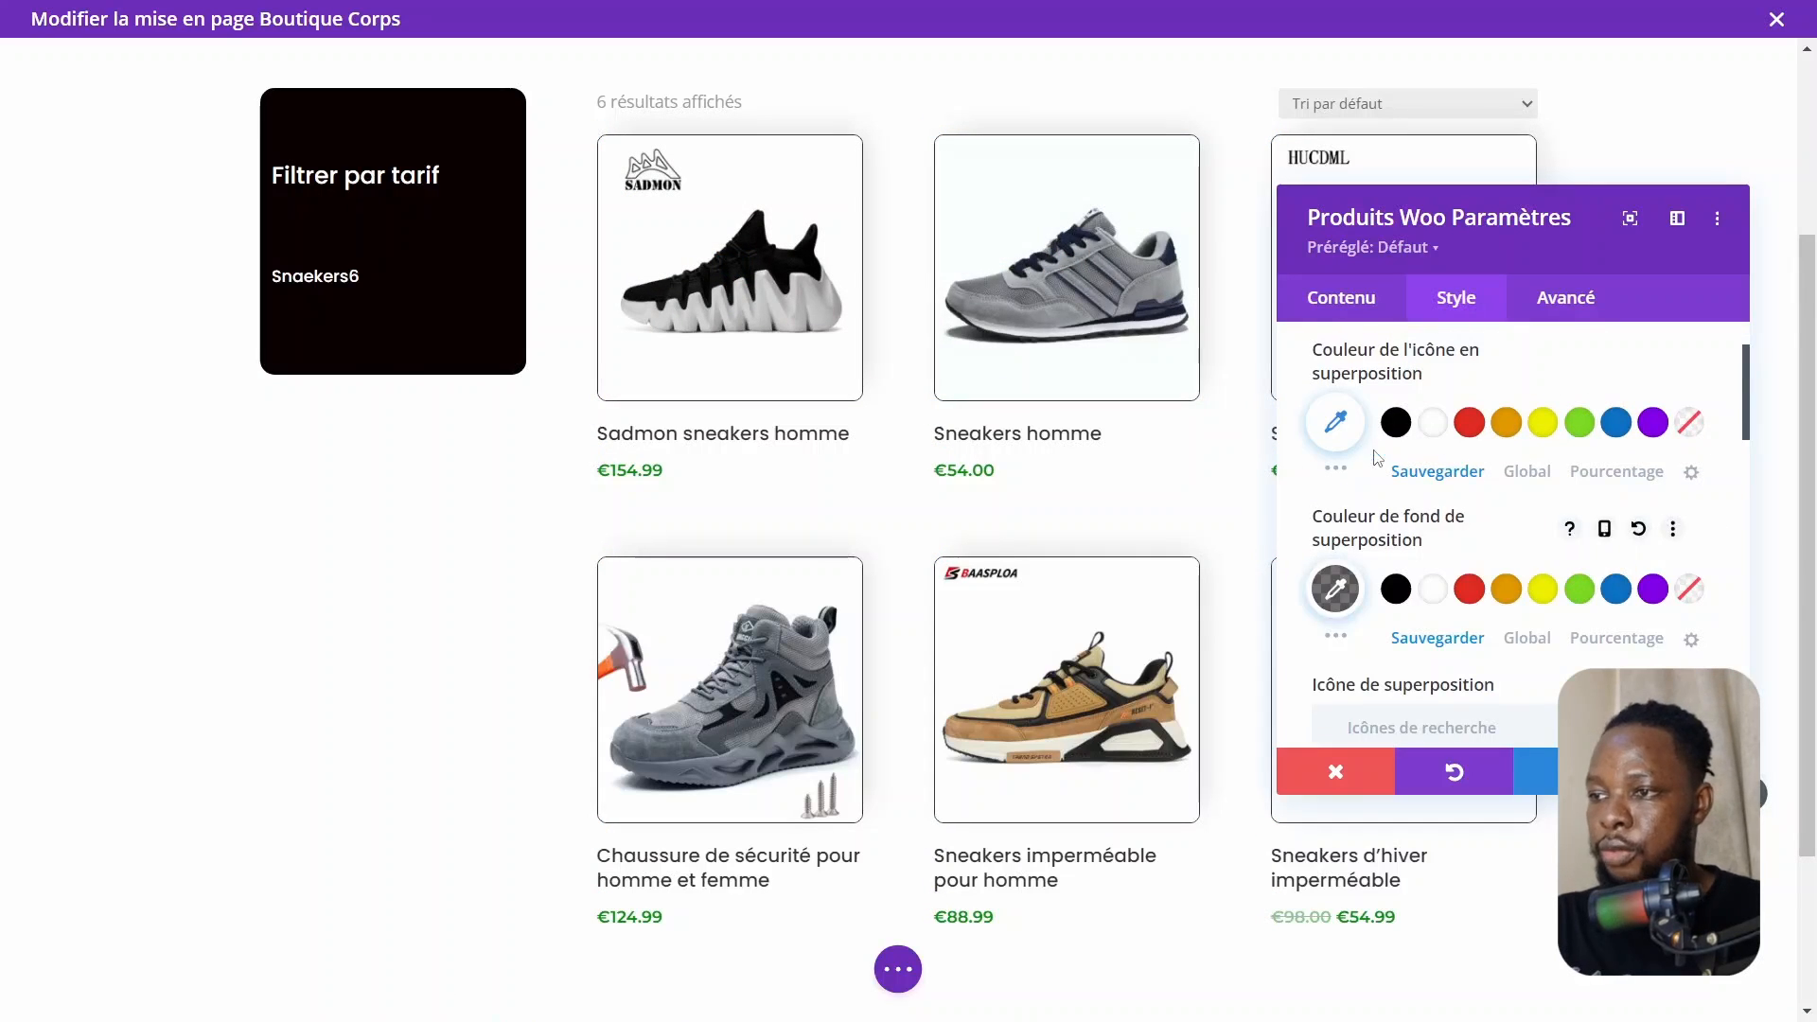
Set the overlay icon colour to green #0ad30d to match the price colour, and save the Woo Products settings
{"action": "scroll", "coordinate": [1373, 464], "scroll_direction": "up", "scroll_amount": 2}
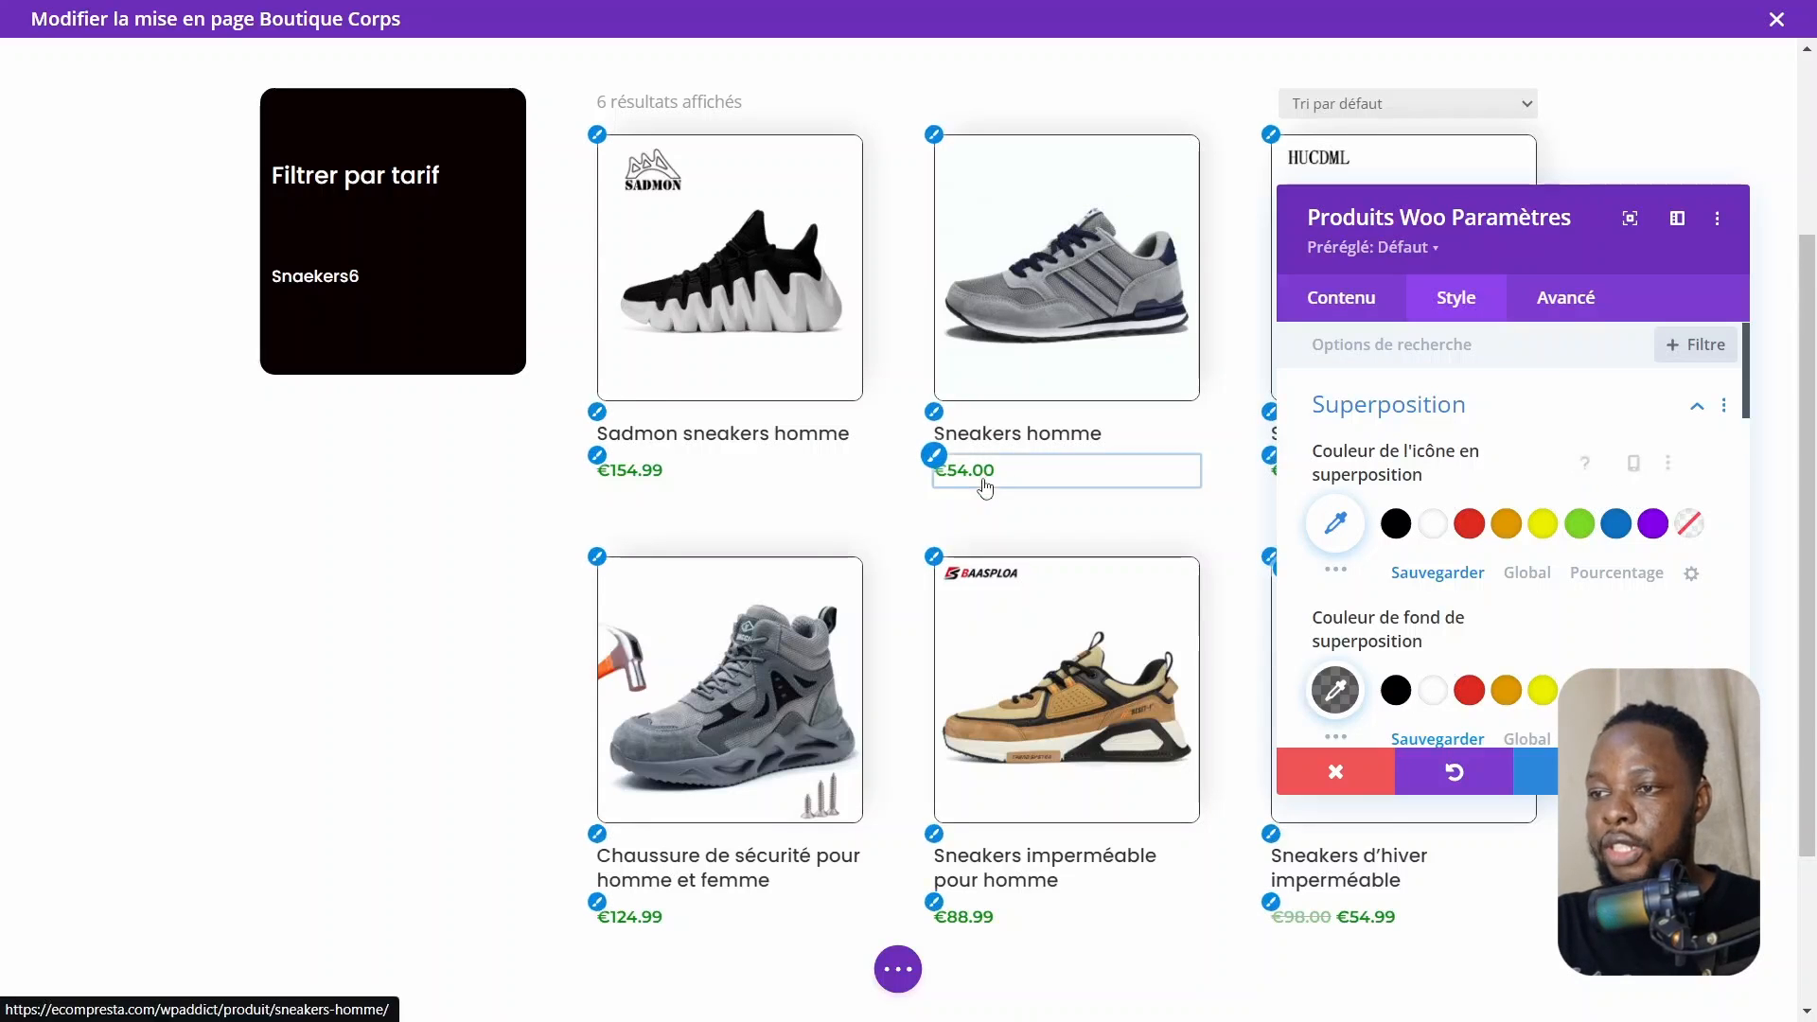
{"action": "left_click", "coordinate": [940, 463]}
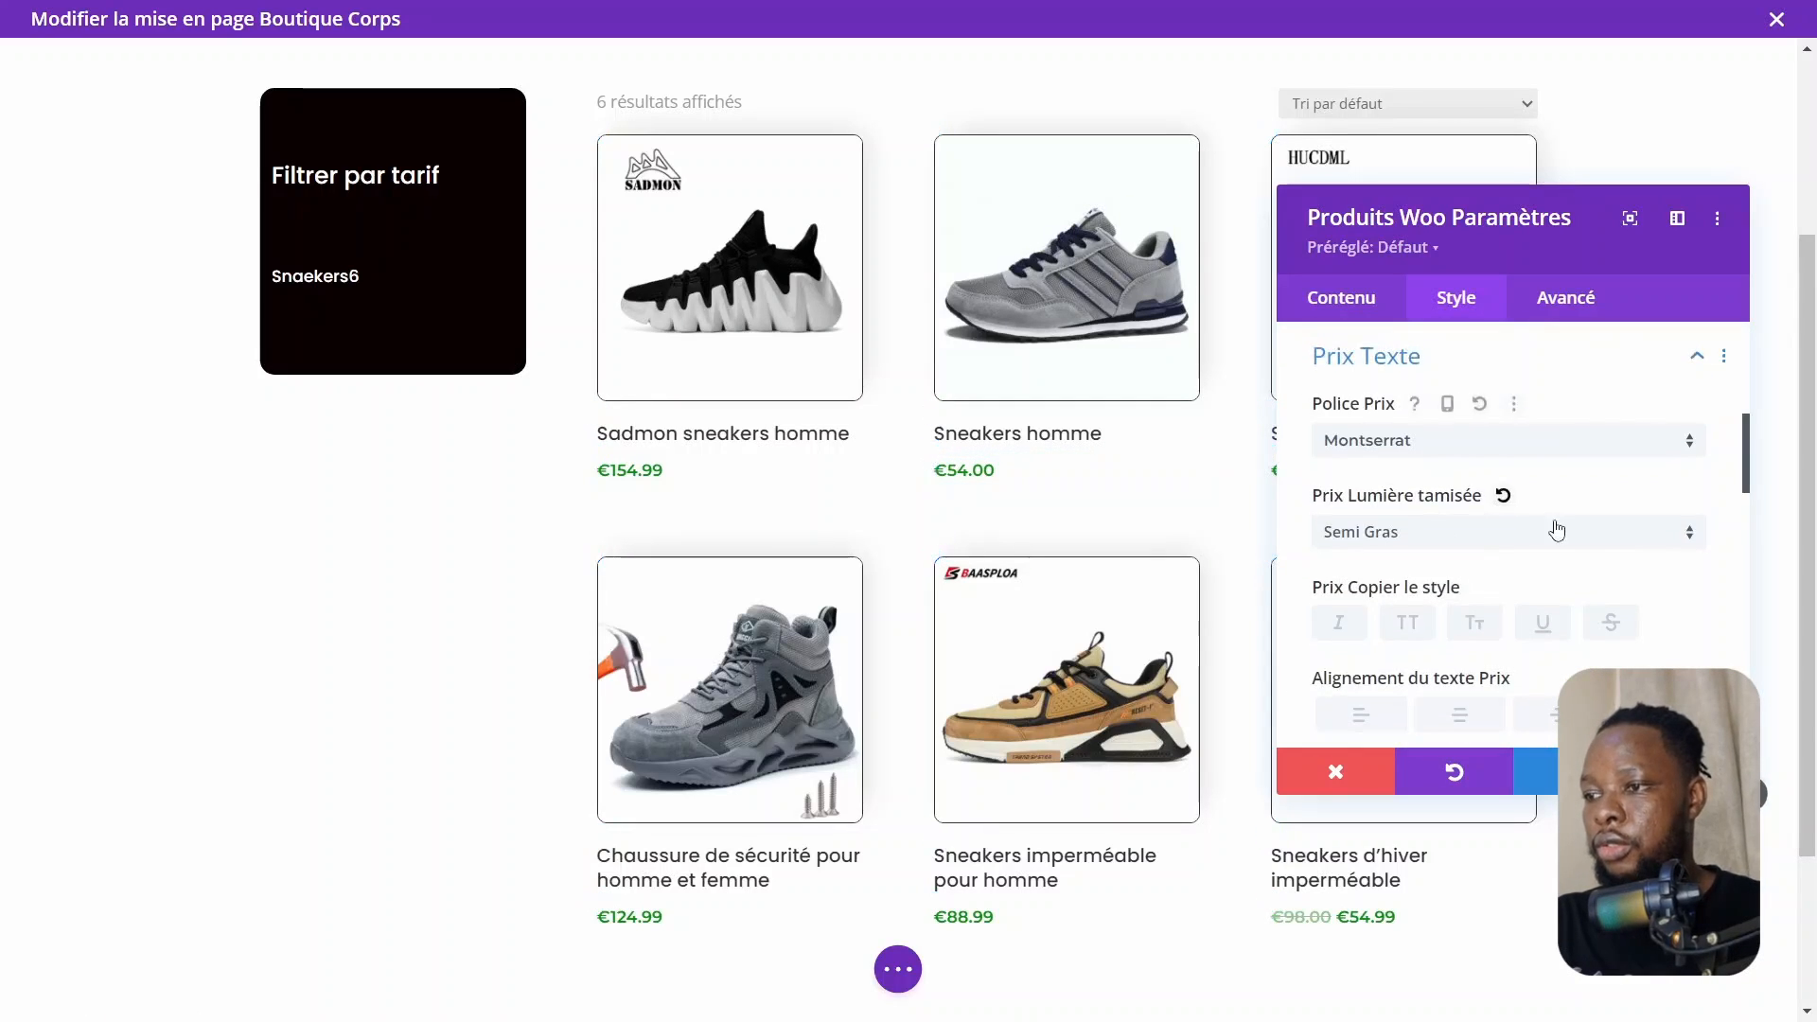
{"action": "scroll", "coordinate": [1546, 599], "scroll_direction": "down", "scroll_amount": 4}
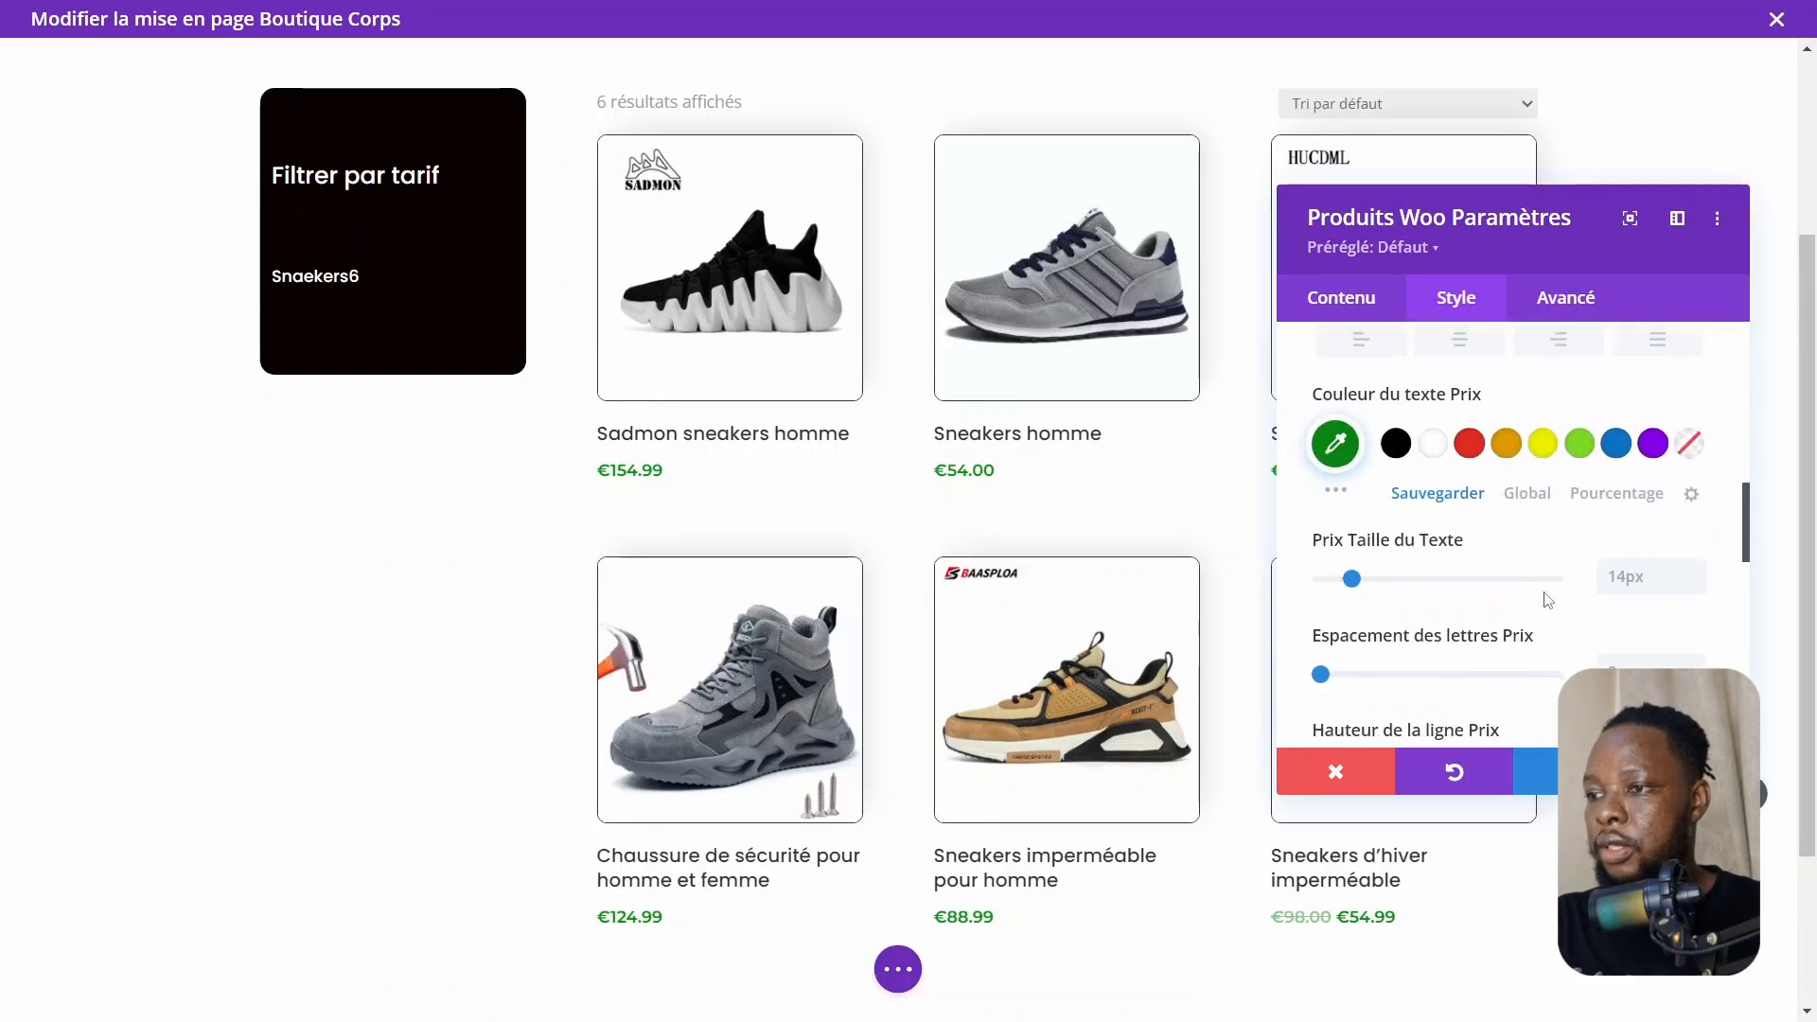
{"action": "left_click", "coordinate": [1334, 442]}
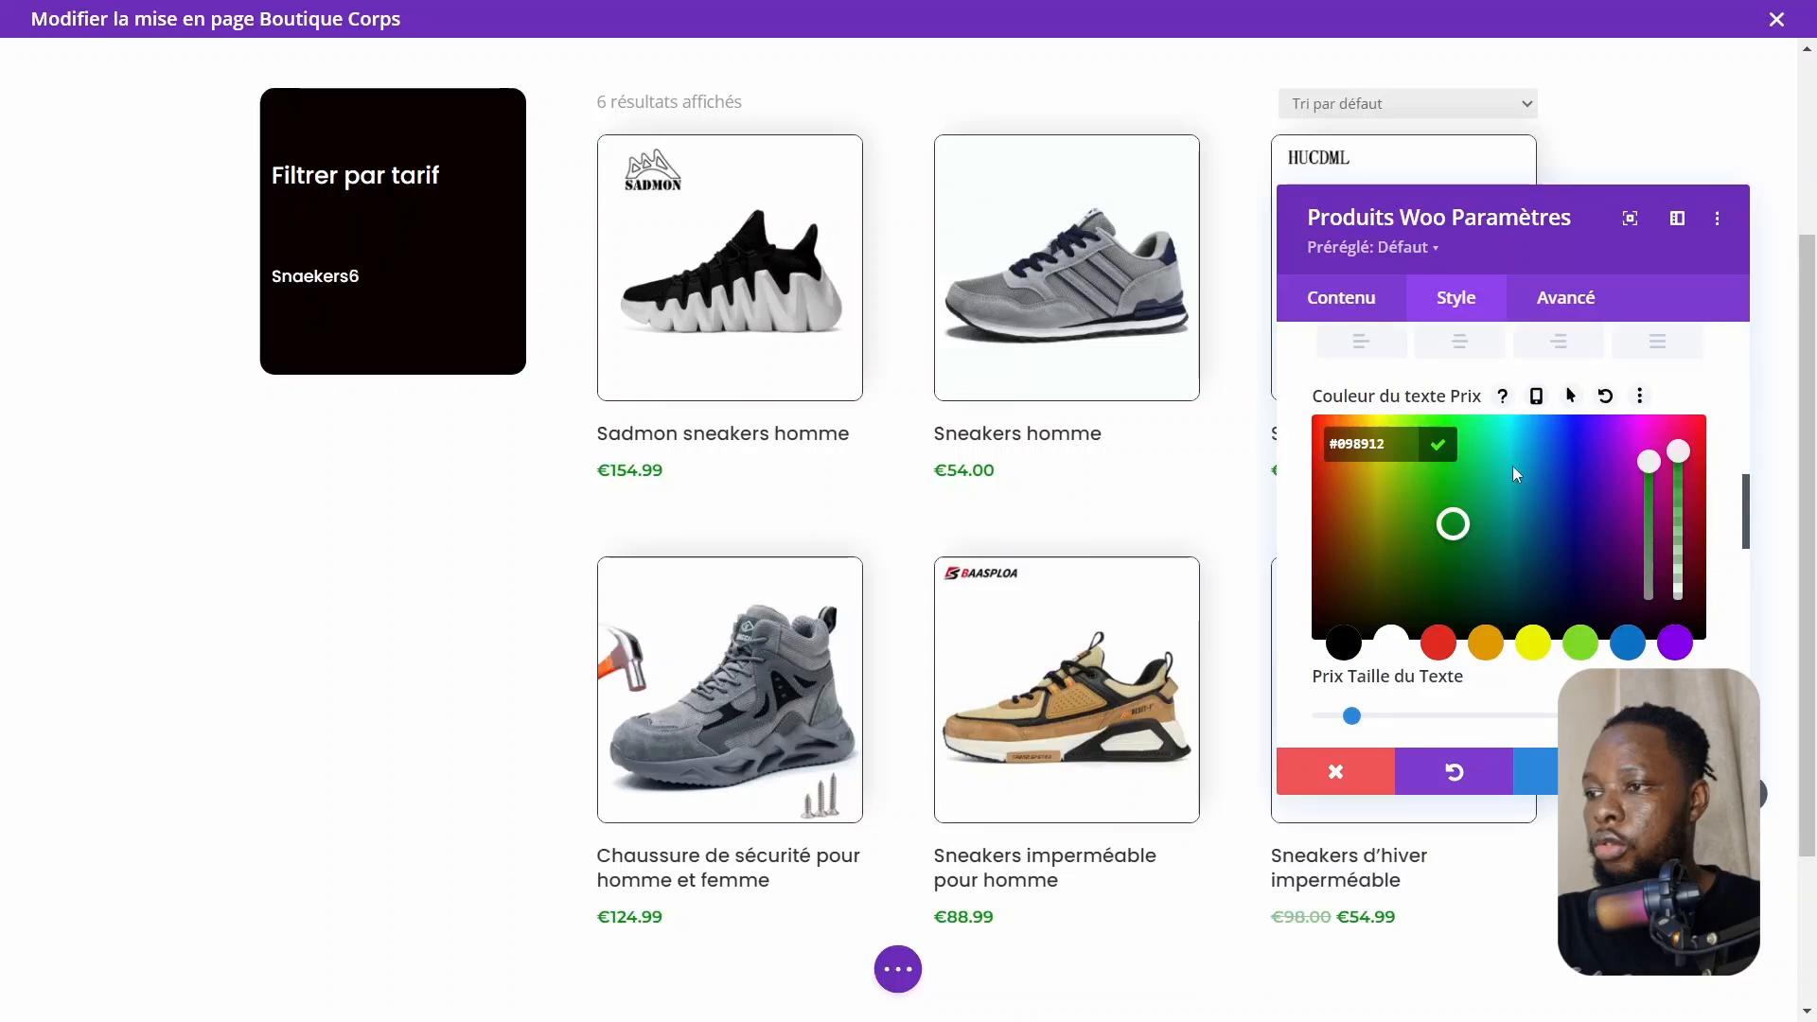
{"action": "left_click", "coordinate": [1438, 446]}
{"action": "scroll", "coordinate": [1567, 533], "scroll_direction": "up", "scroll_amount": 10}
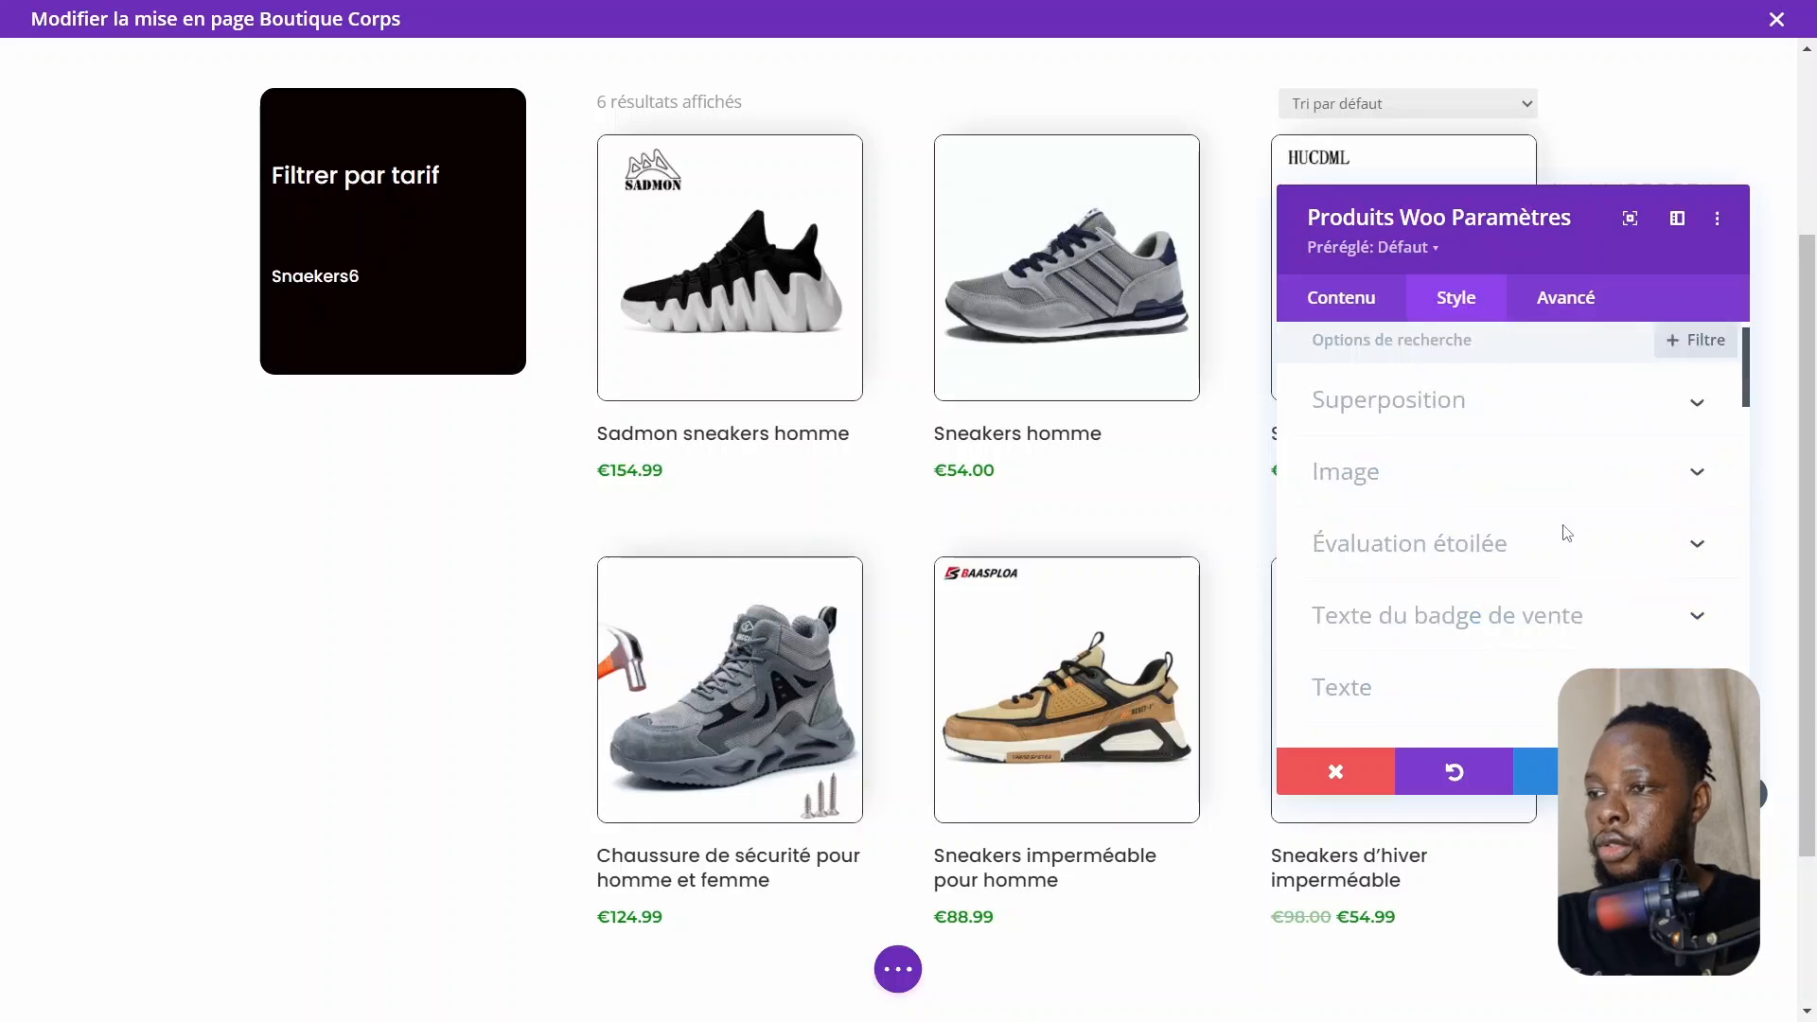
{"action": "left_click", "coordinate": [1436, 412]}
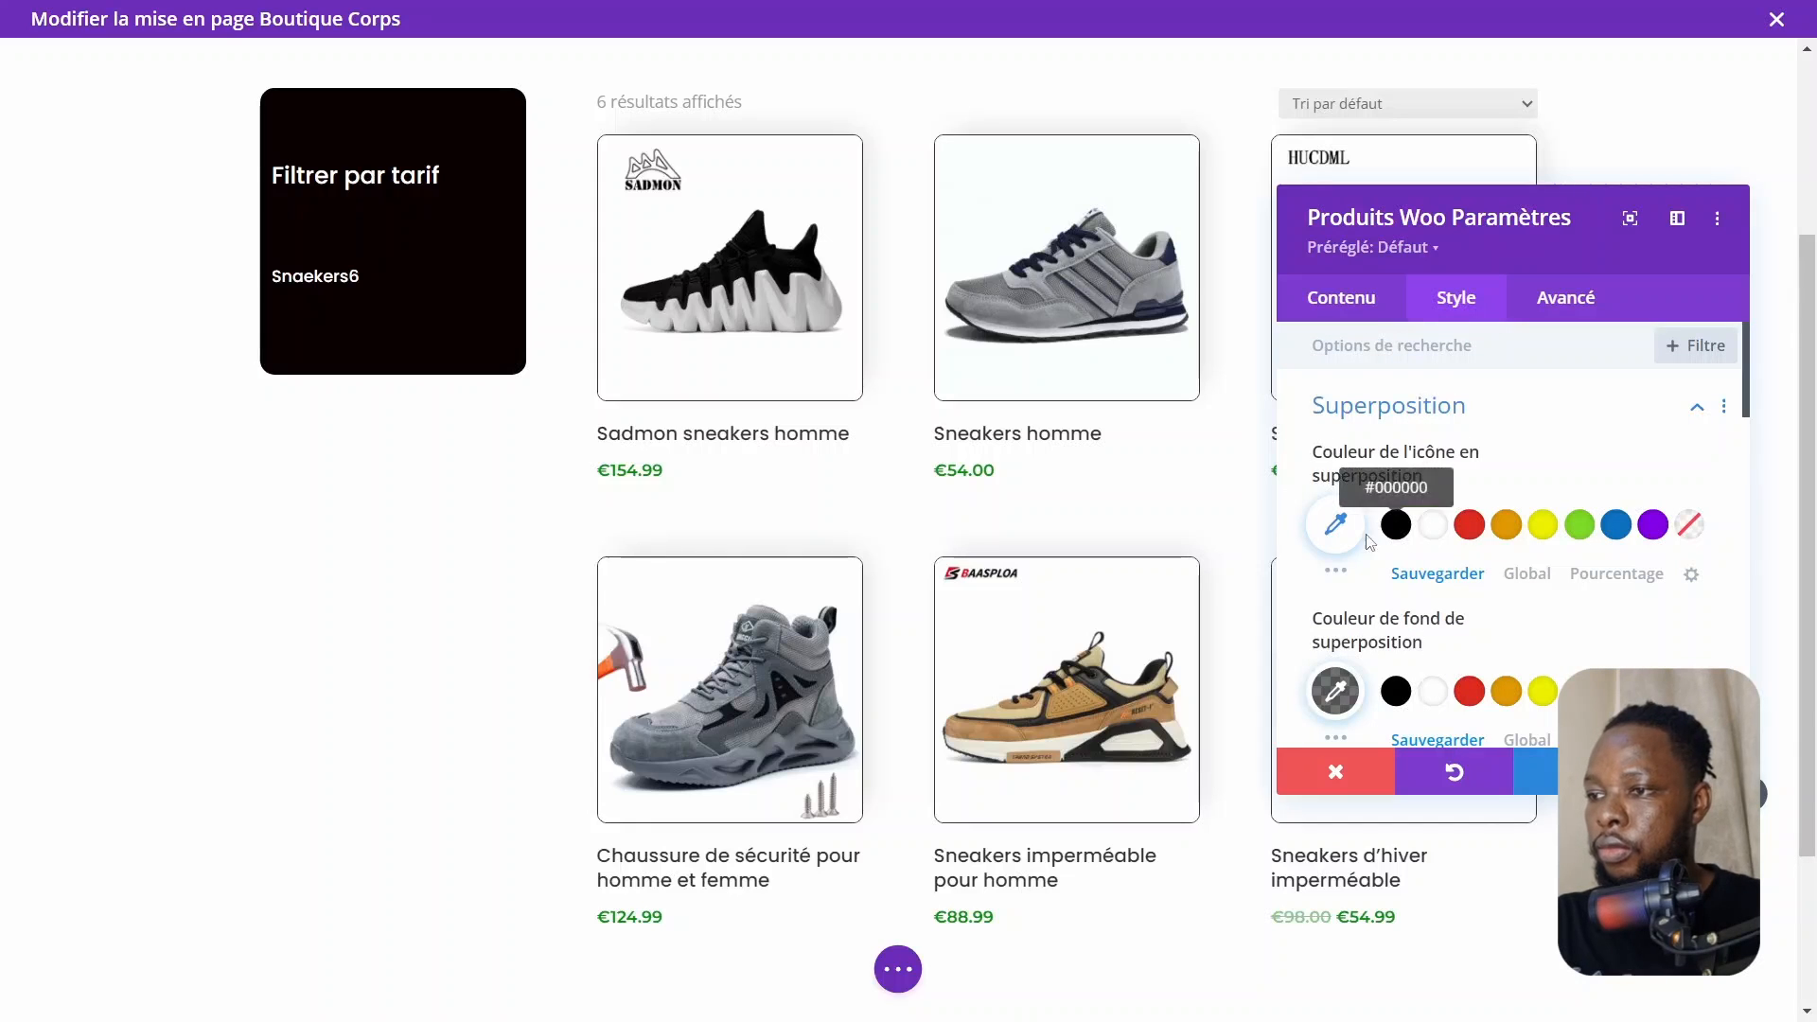
{"action": "left_click", "coordinate": [1332, 526]}
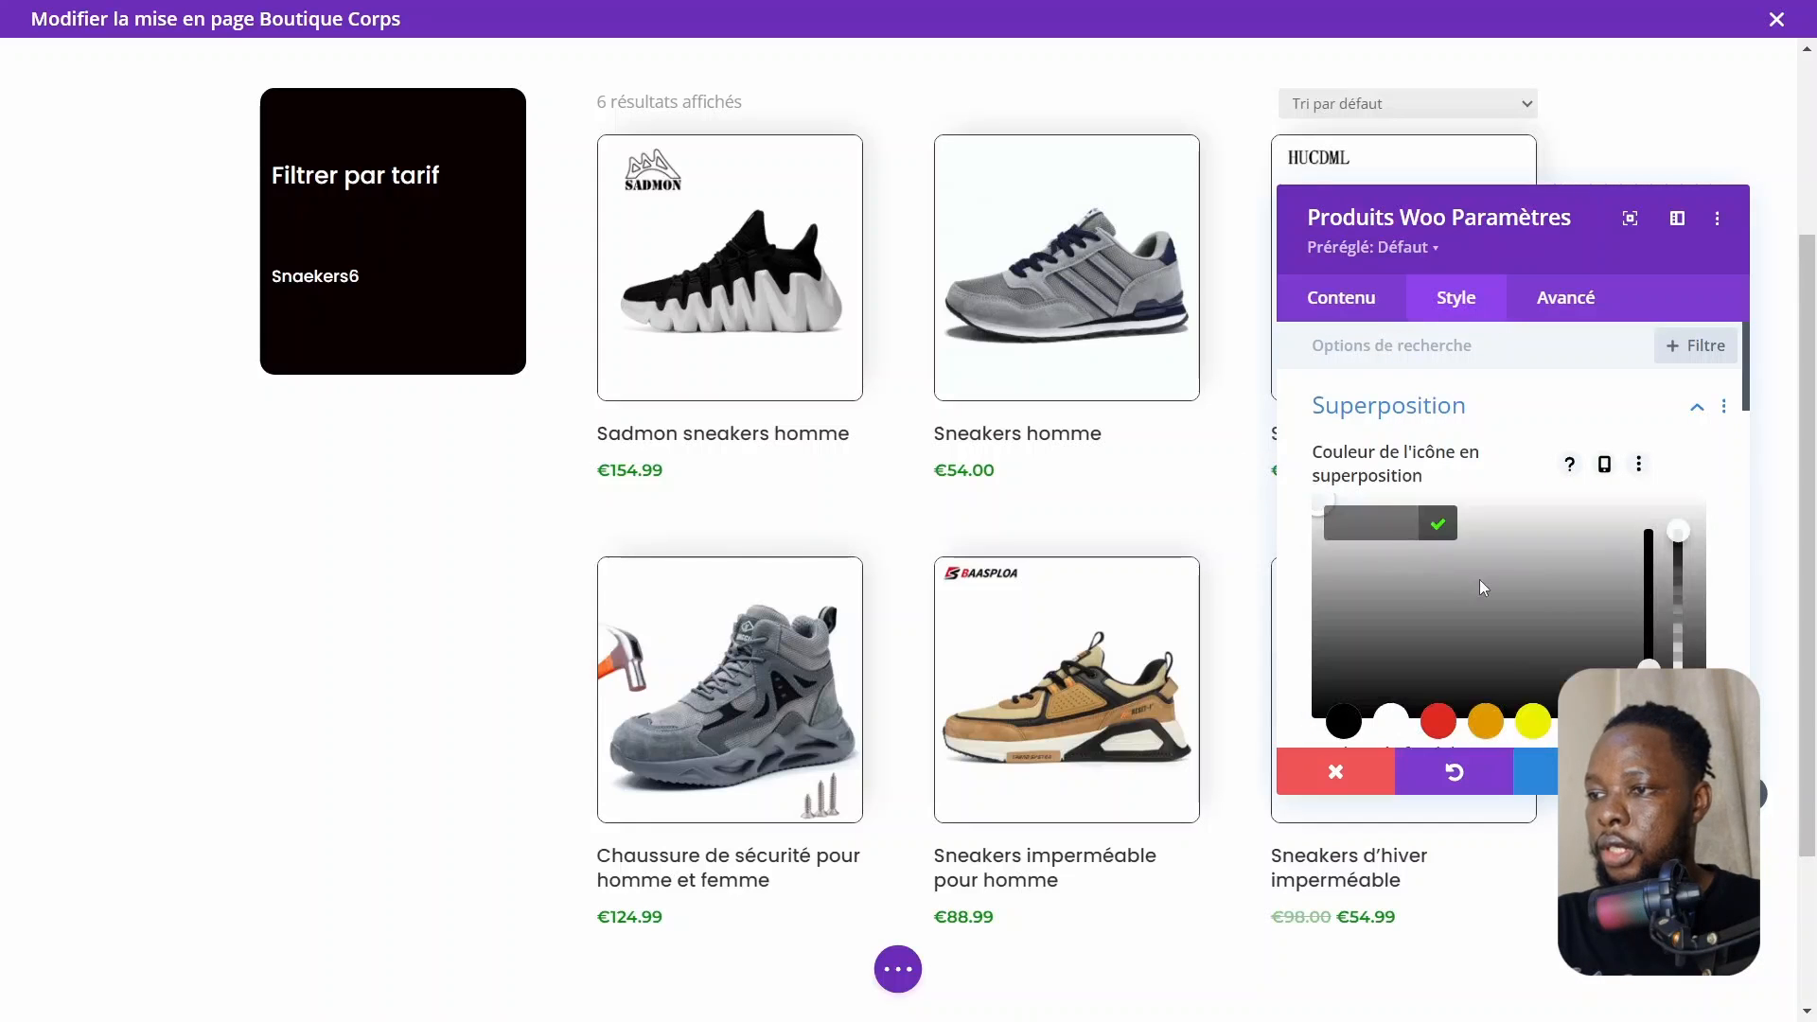
{"action": "left_click", "coordinate": [1441, 525]}
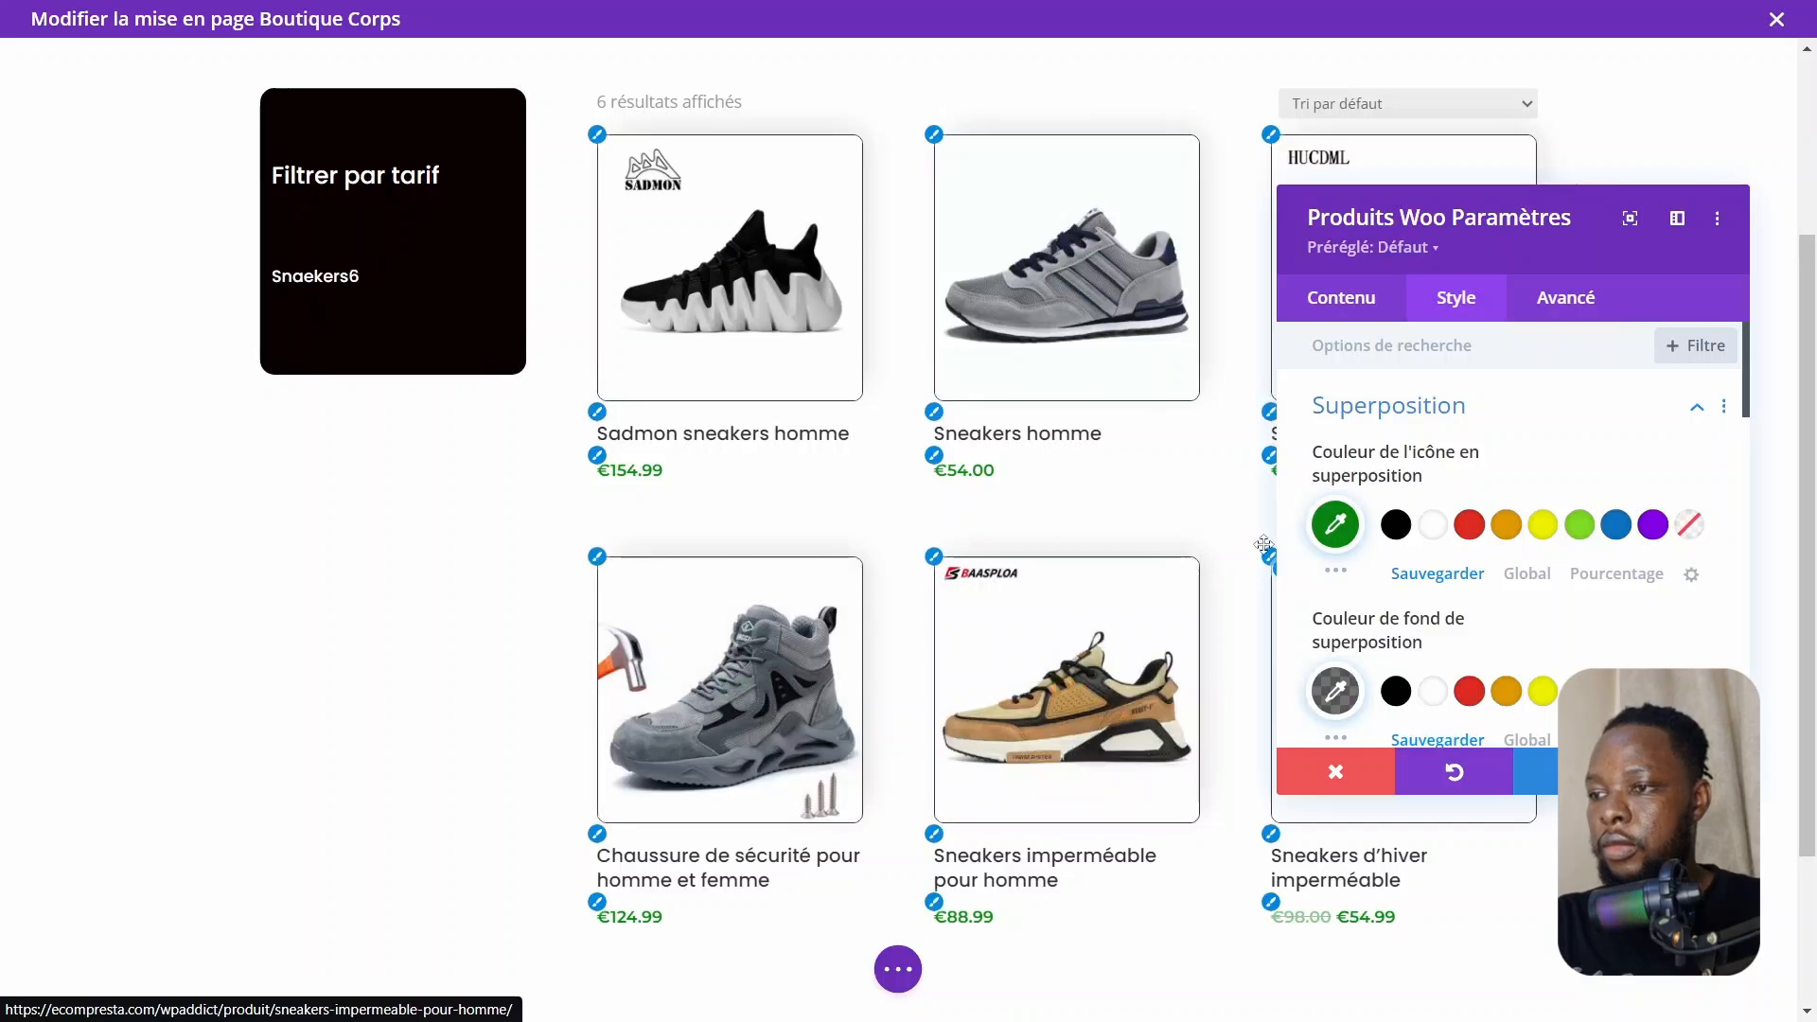
{"action": "left_click", "coordinate": [1336, 527]}
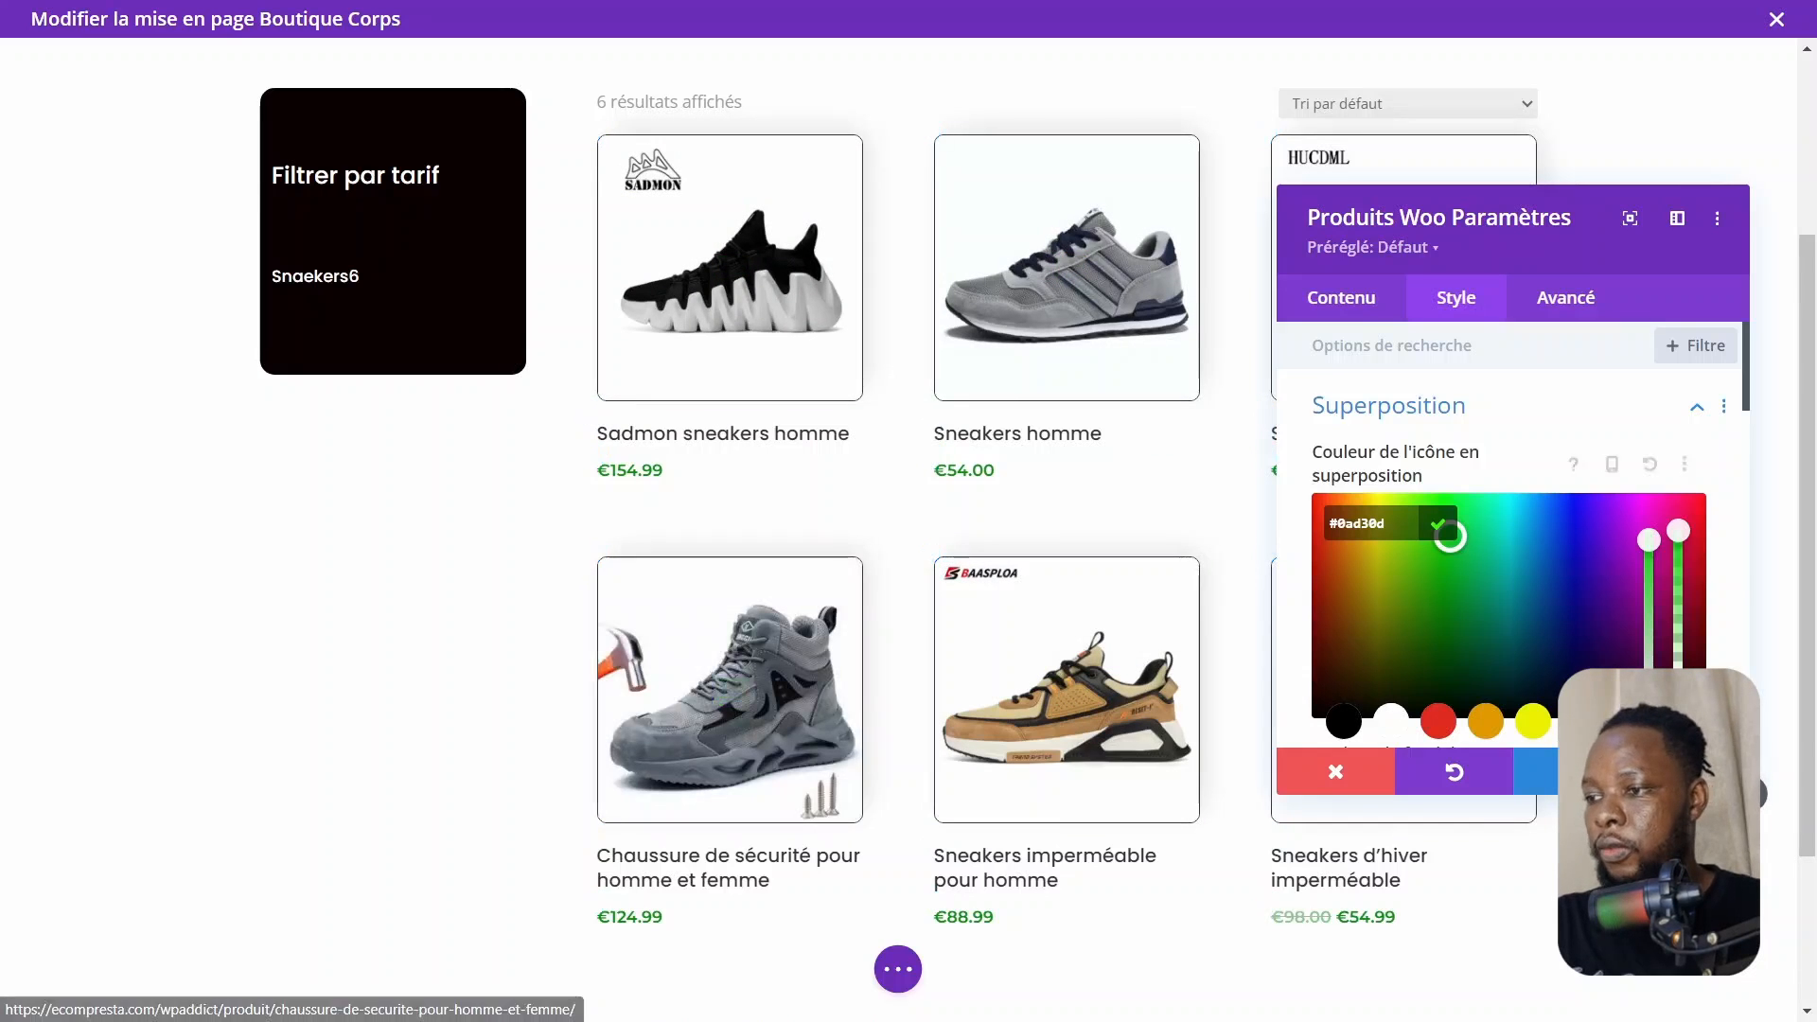
{"action": "left_click", "coordinate": [1691, 771]}
Enable a custom gutter width on the row, set the column gutter to 2, and save the row
{"action": "scroll", "coordinate": [1146, 531], "scroll_direction": "up", "scroll_amount": 3}
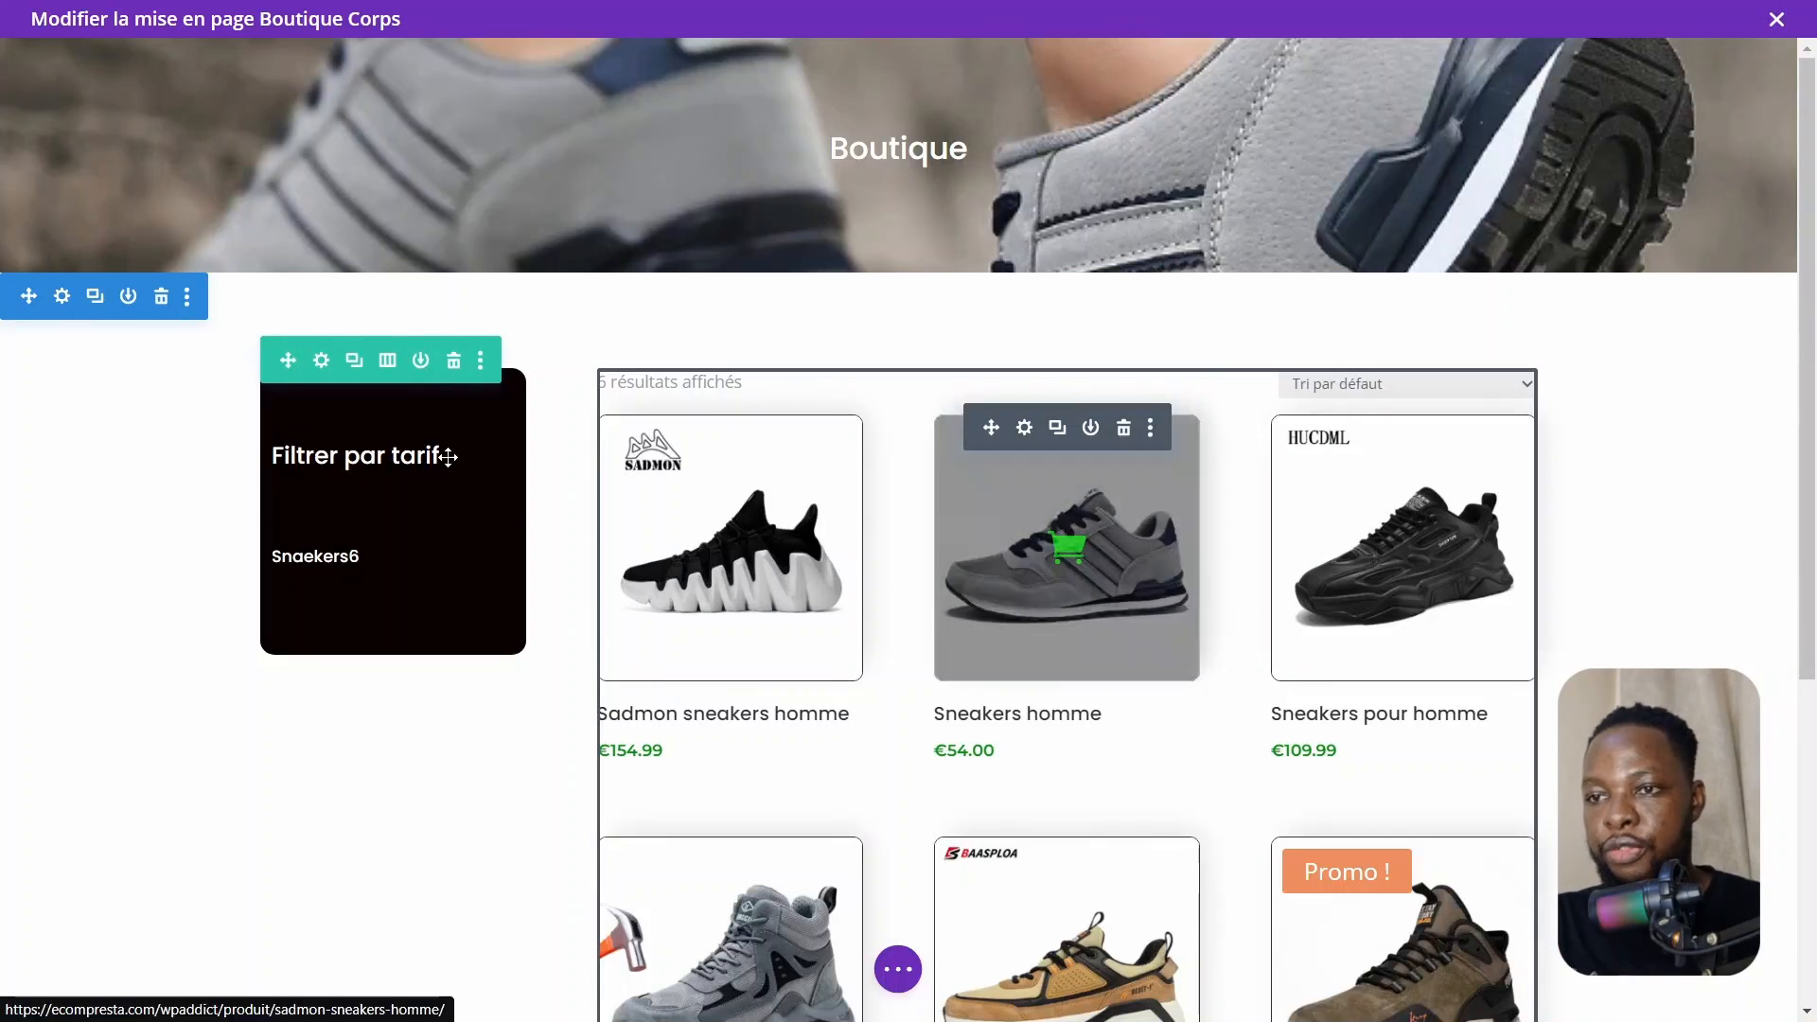
{"action": "left_click", "coordinate": [323, 360]}
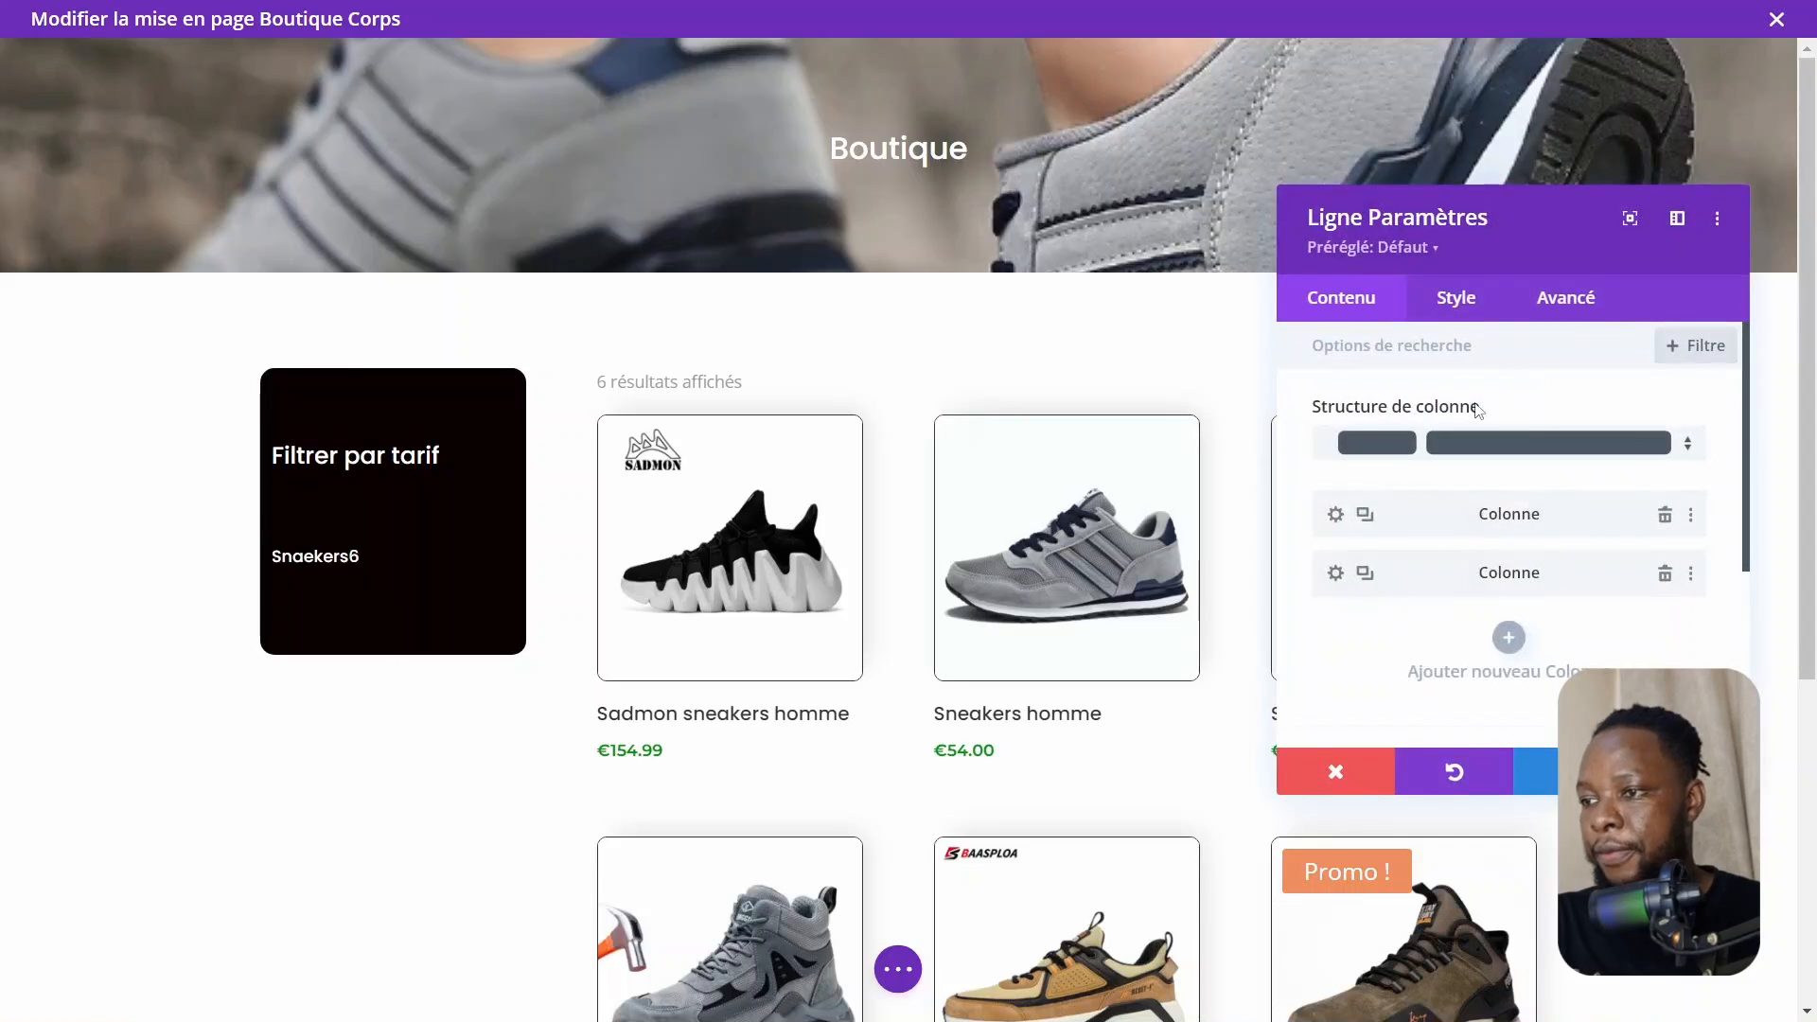
{"action": "left_click", "coordinate": [1456, 293]}
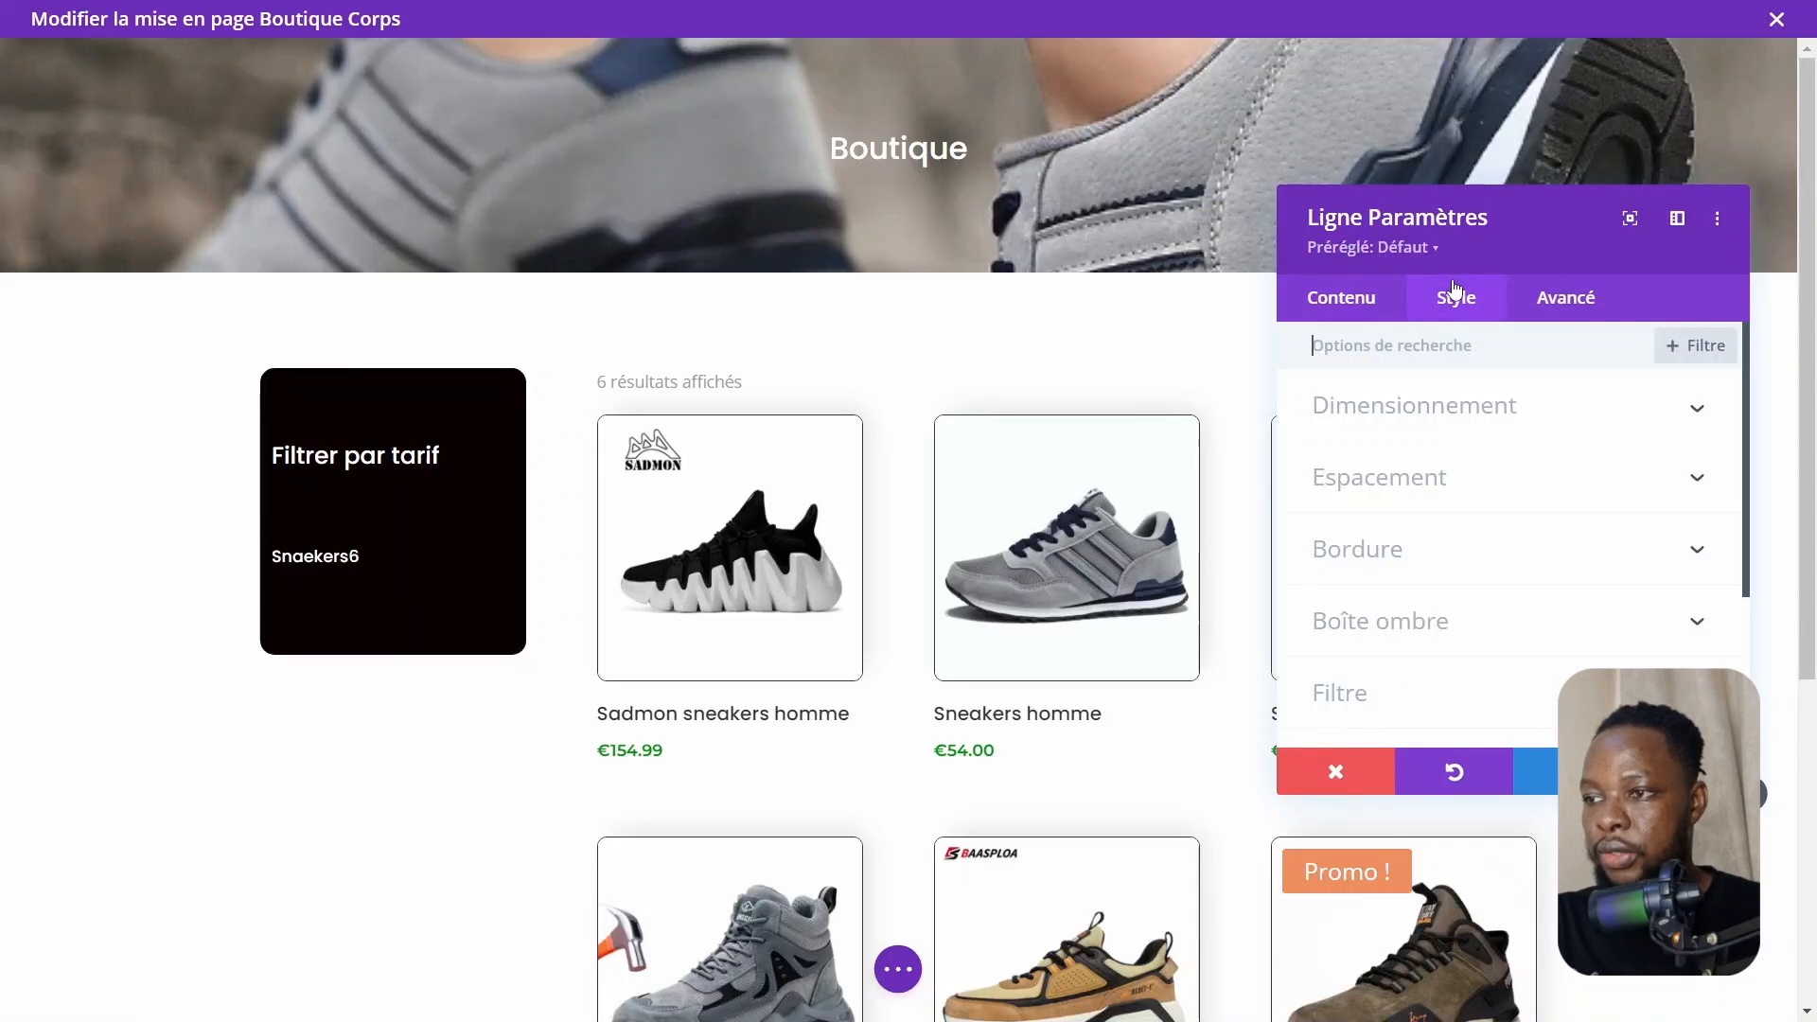
{"action": "left_click", "coordinate": [1417, 405]}
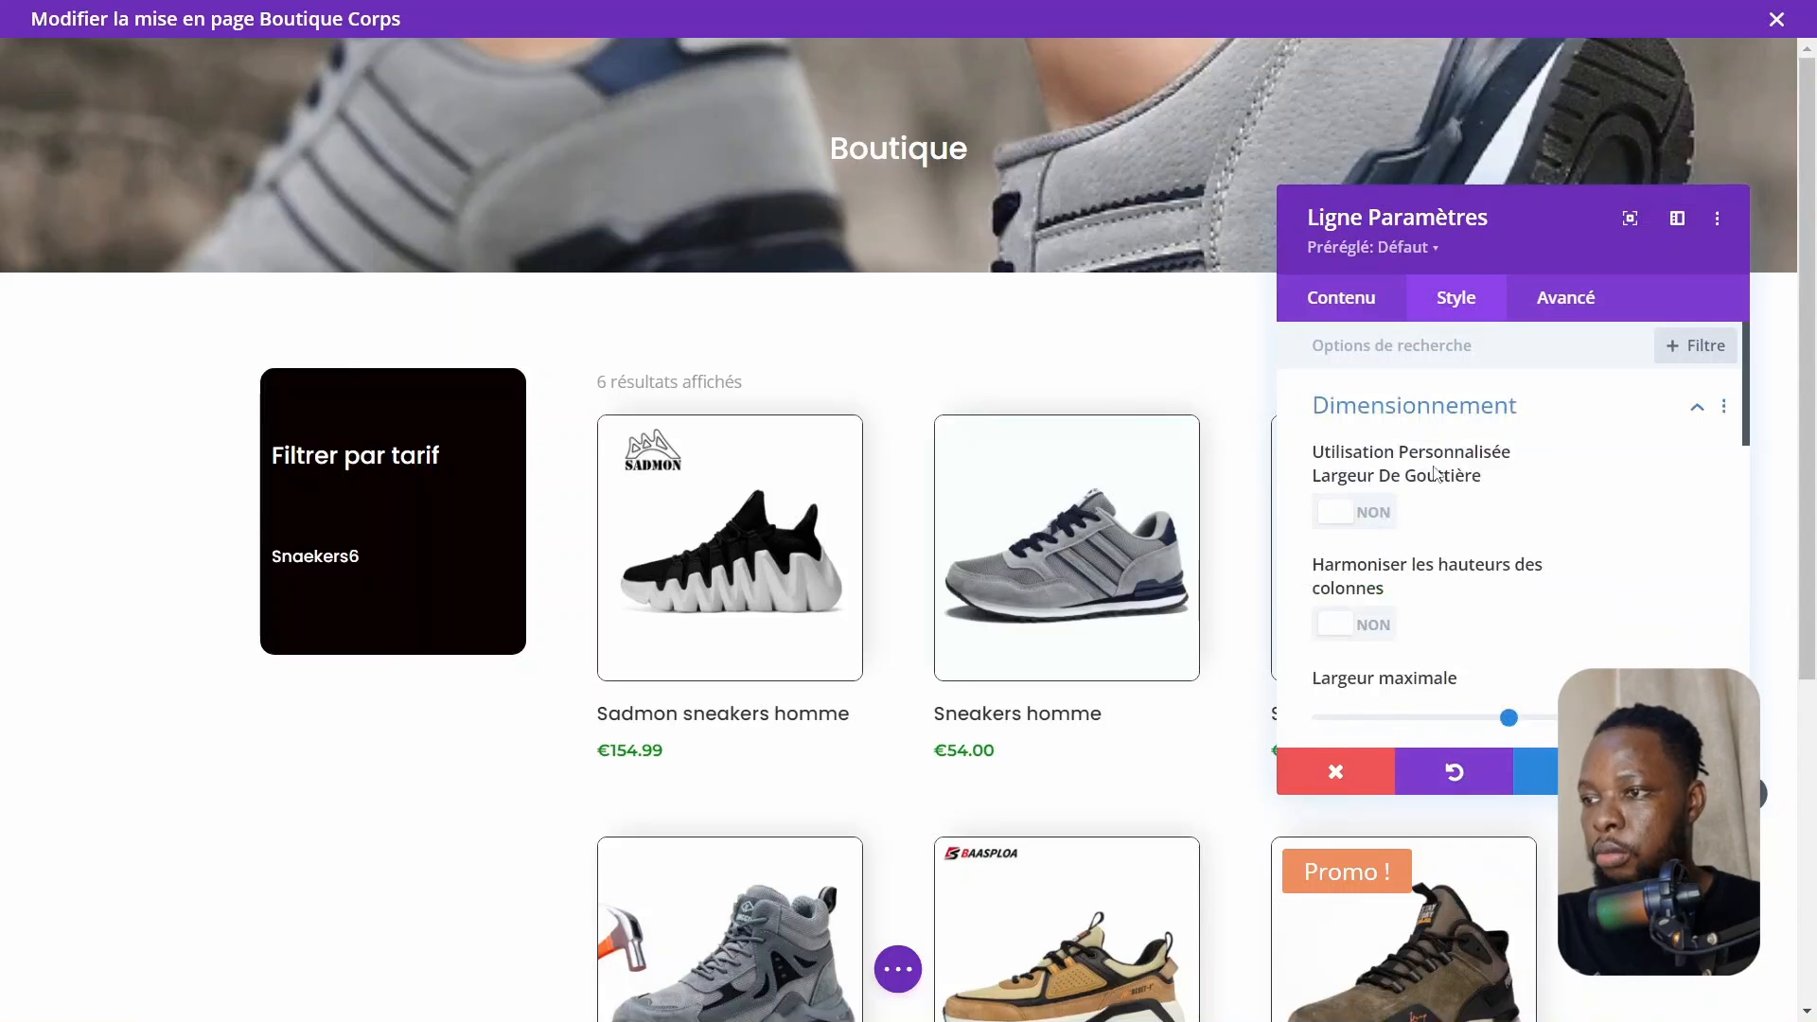
{"action": "left_click", "coordinate": [1359, 521]}
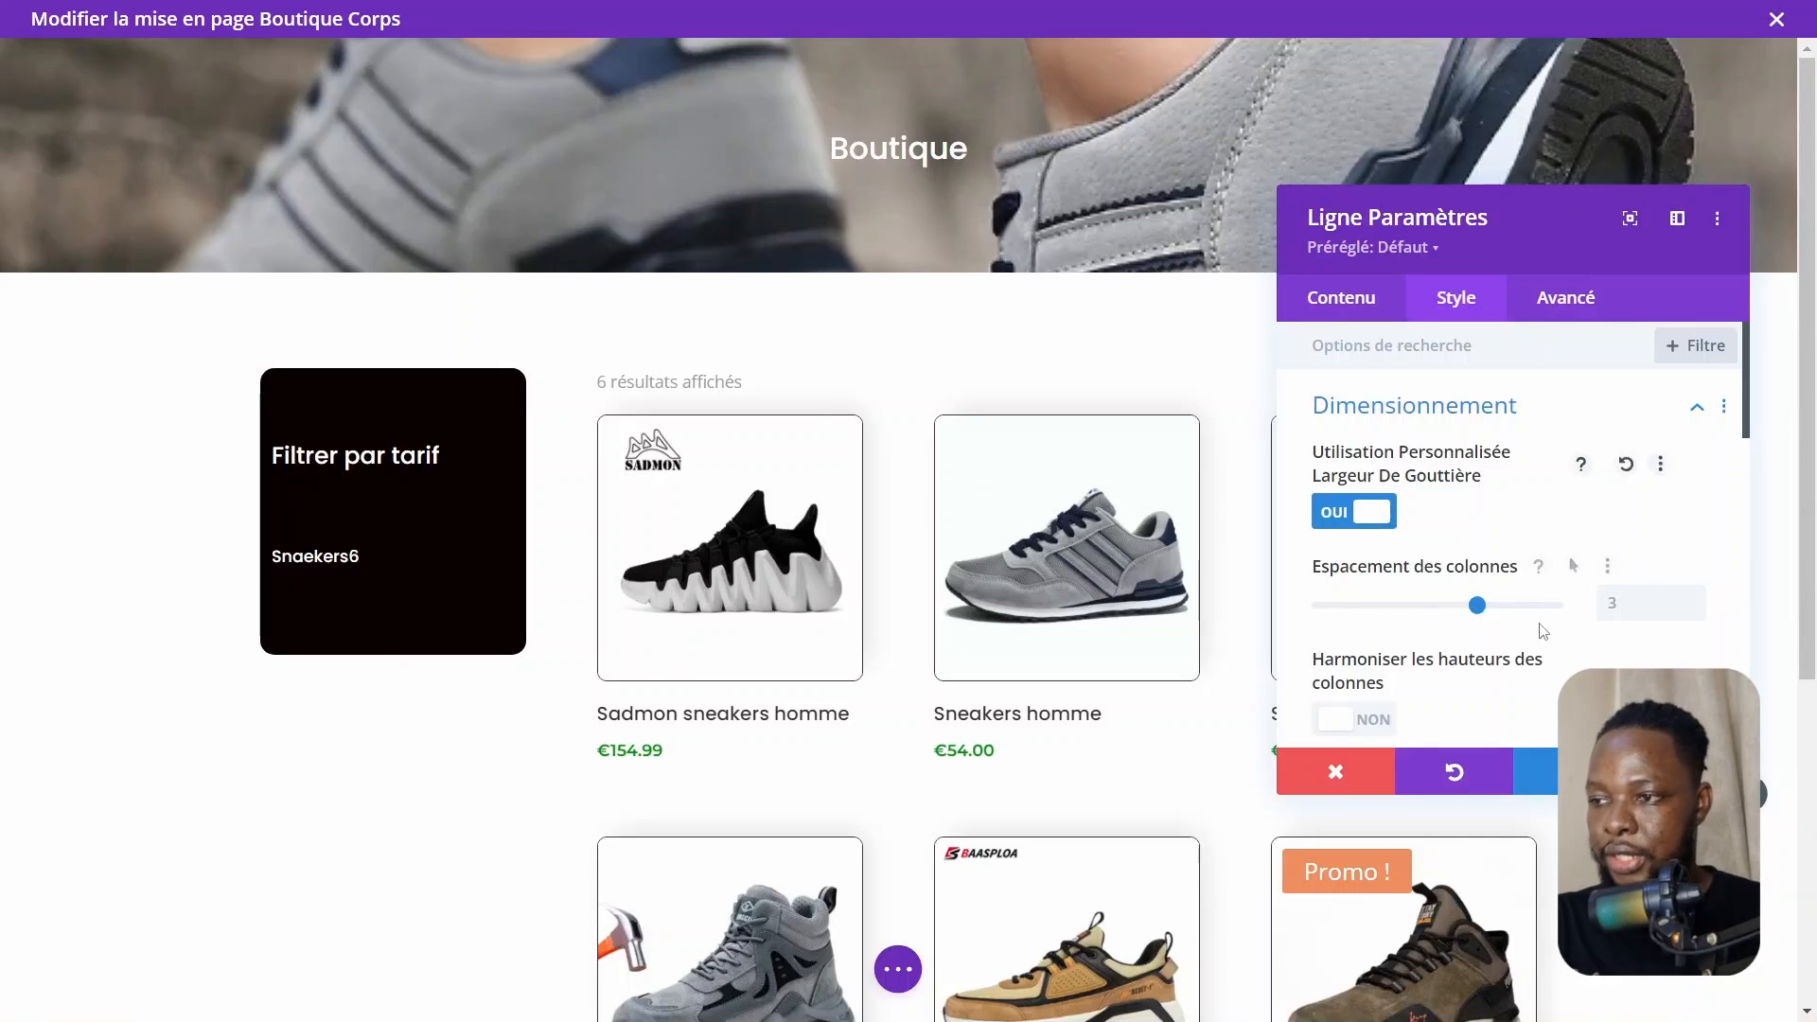
{"action": "scroll", "coordinate": [1463, 593], "scroll_direction": "down", "scroll_amount": 1}
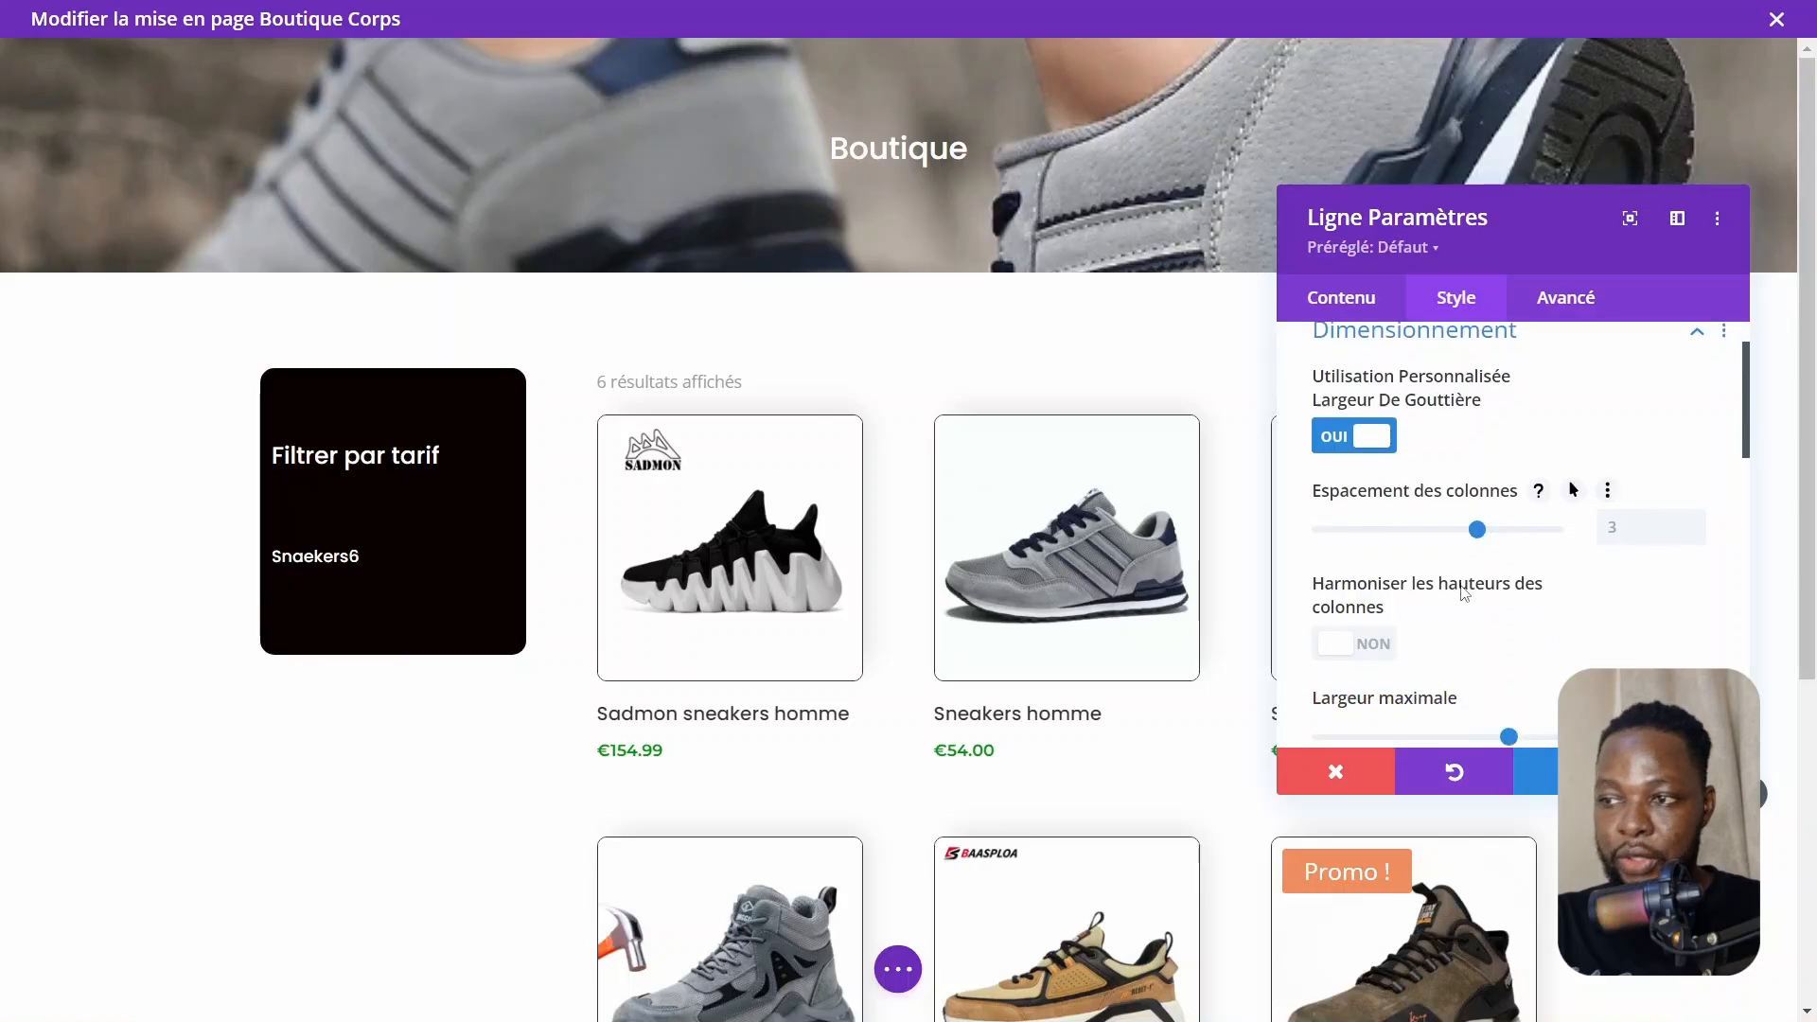
{"action": "left_click", "coordinate": [1423, 532]}
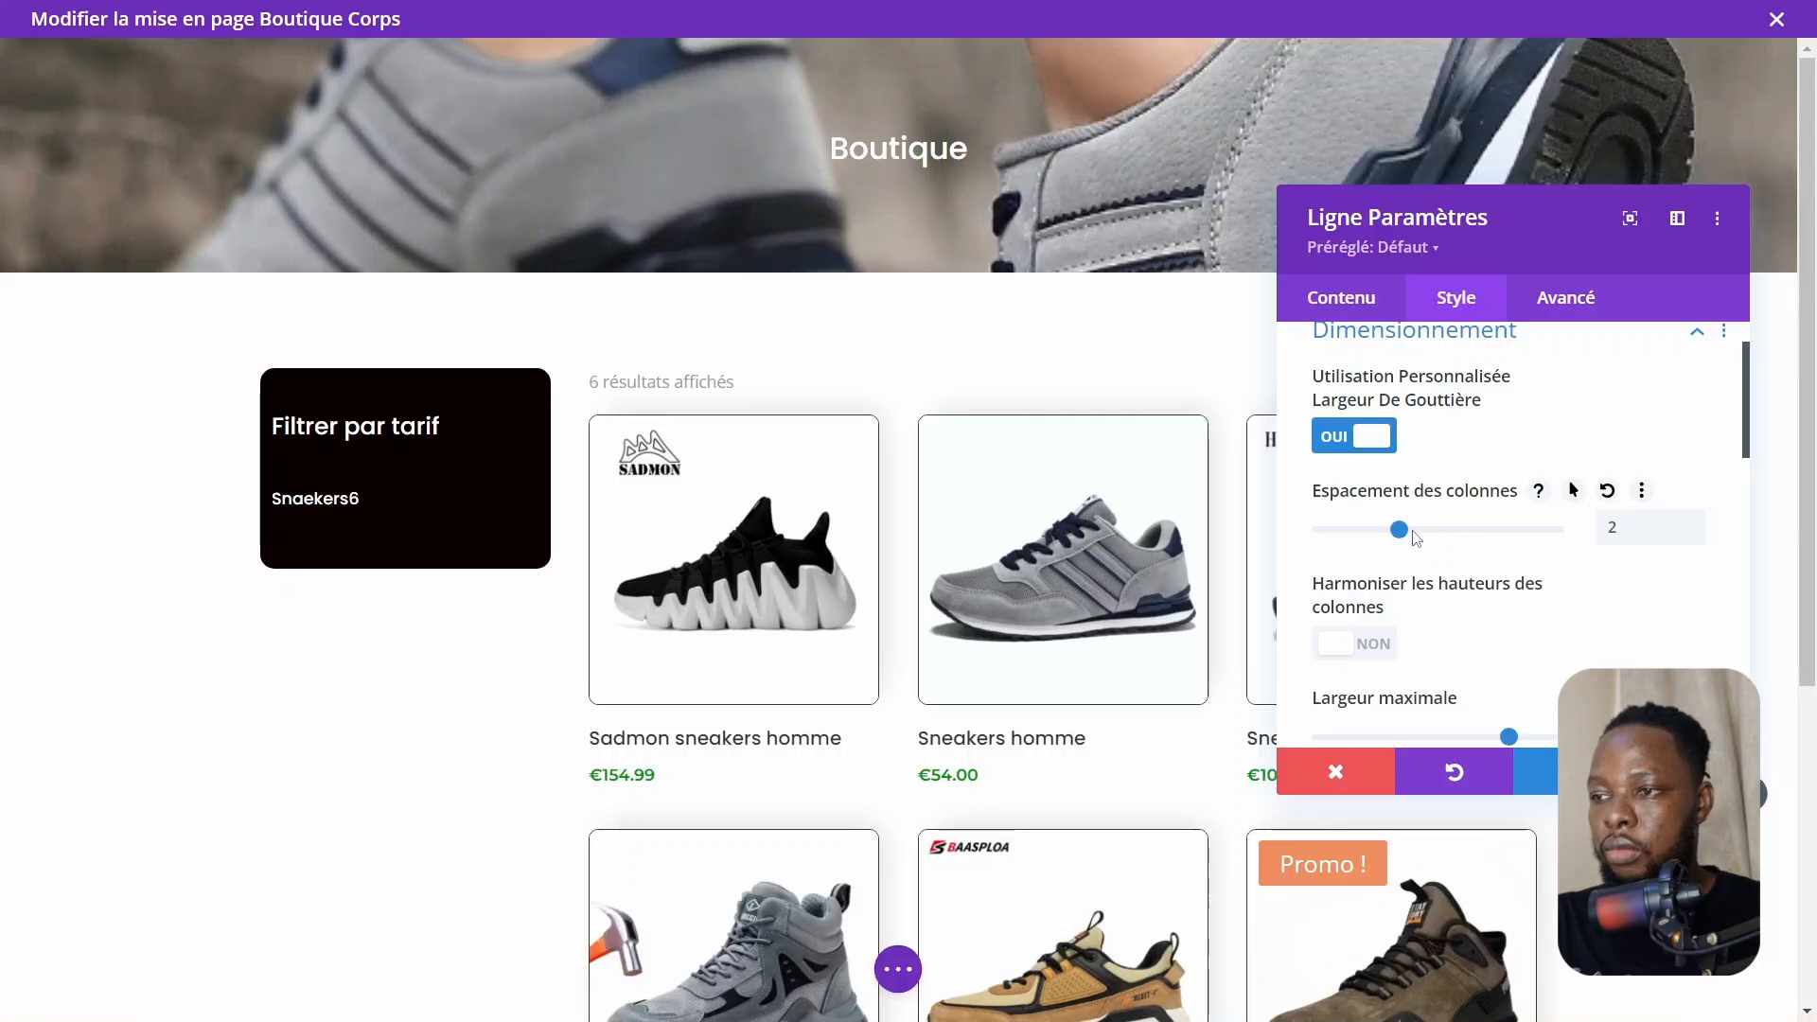
{"action": "left_click", "coordinate": [1361, 537]}
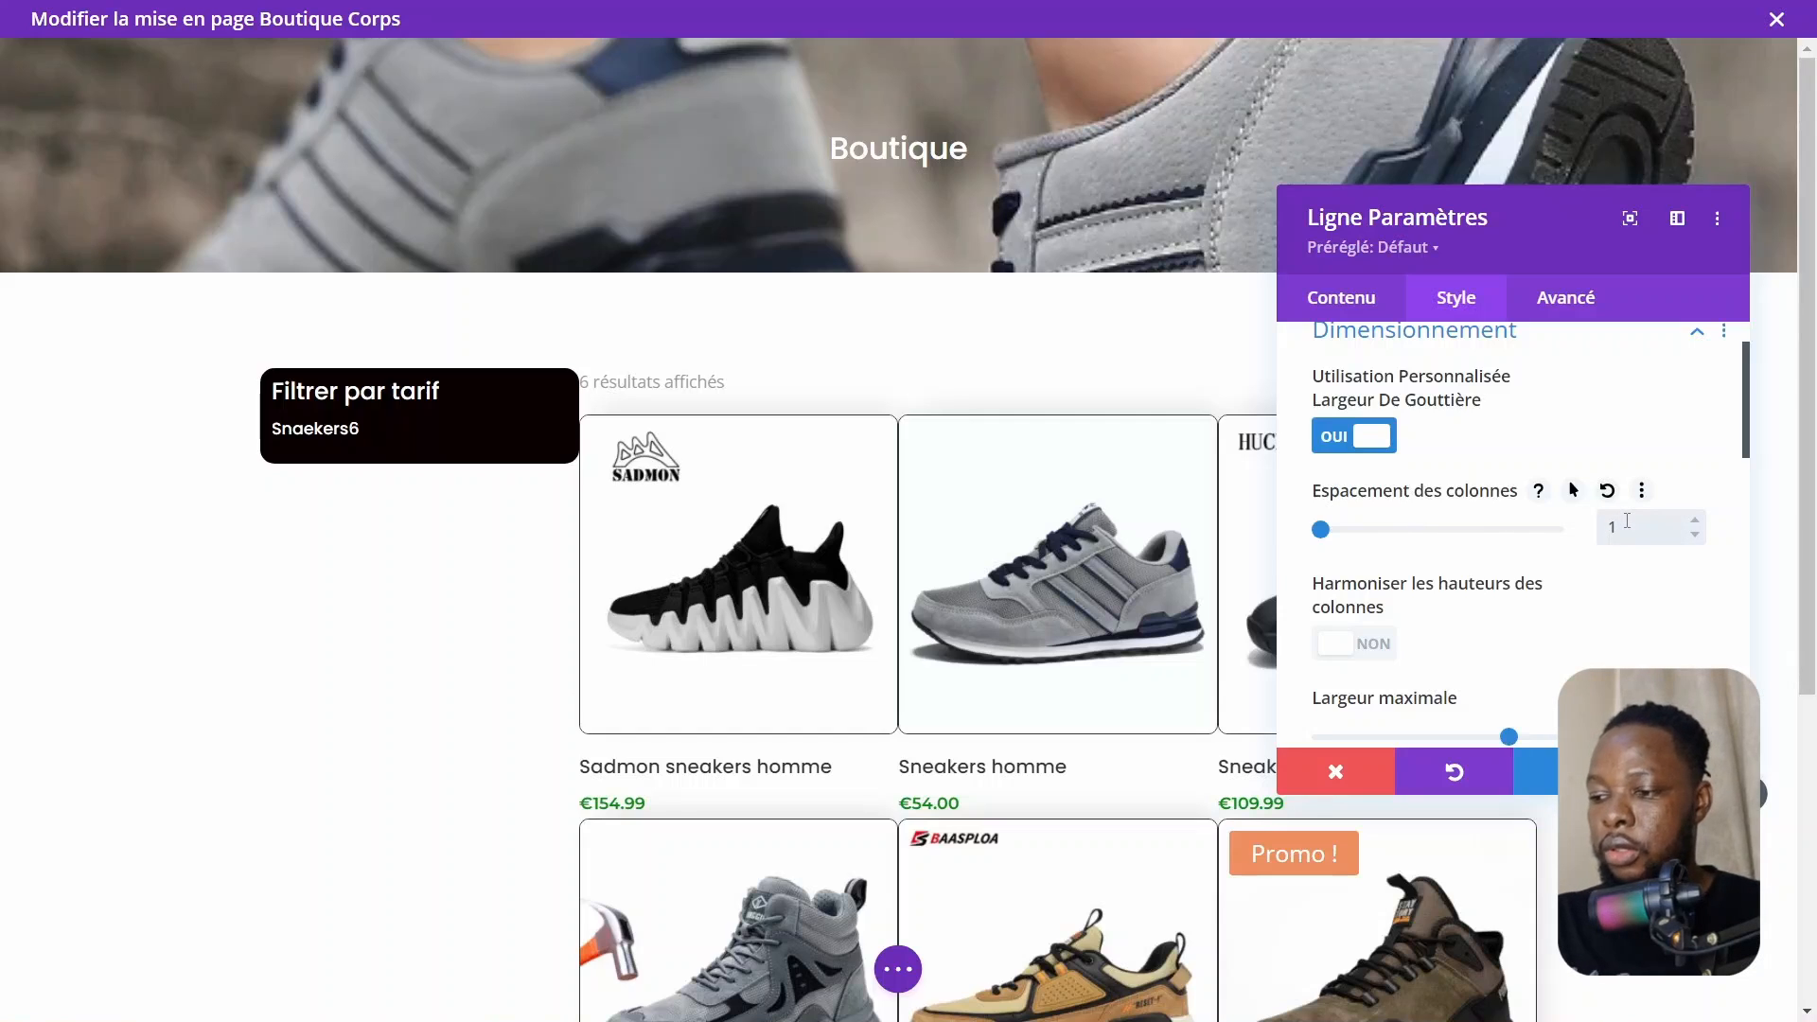
{"action": "left_click", "coordinate": [1694, 520]}
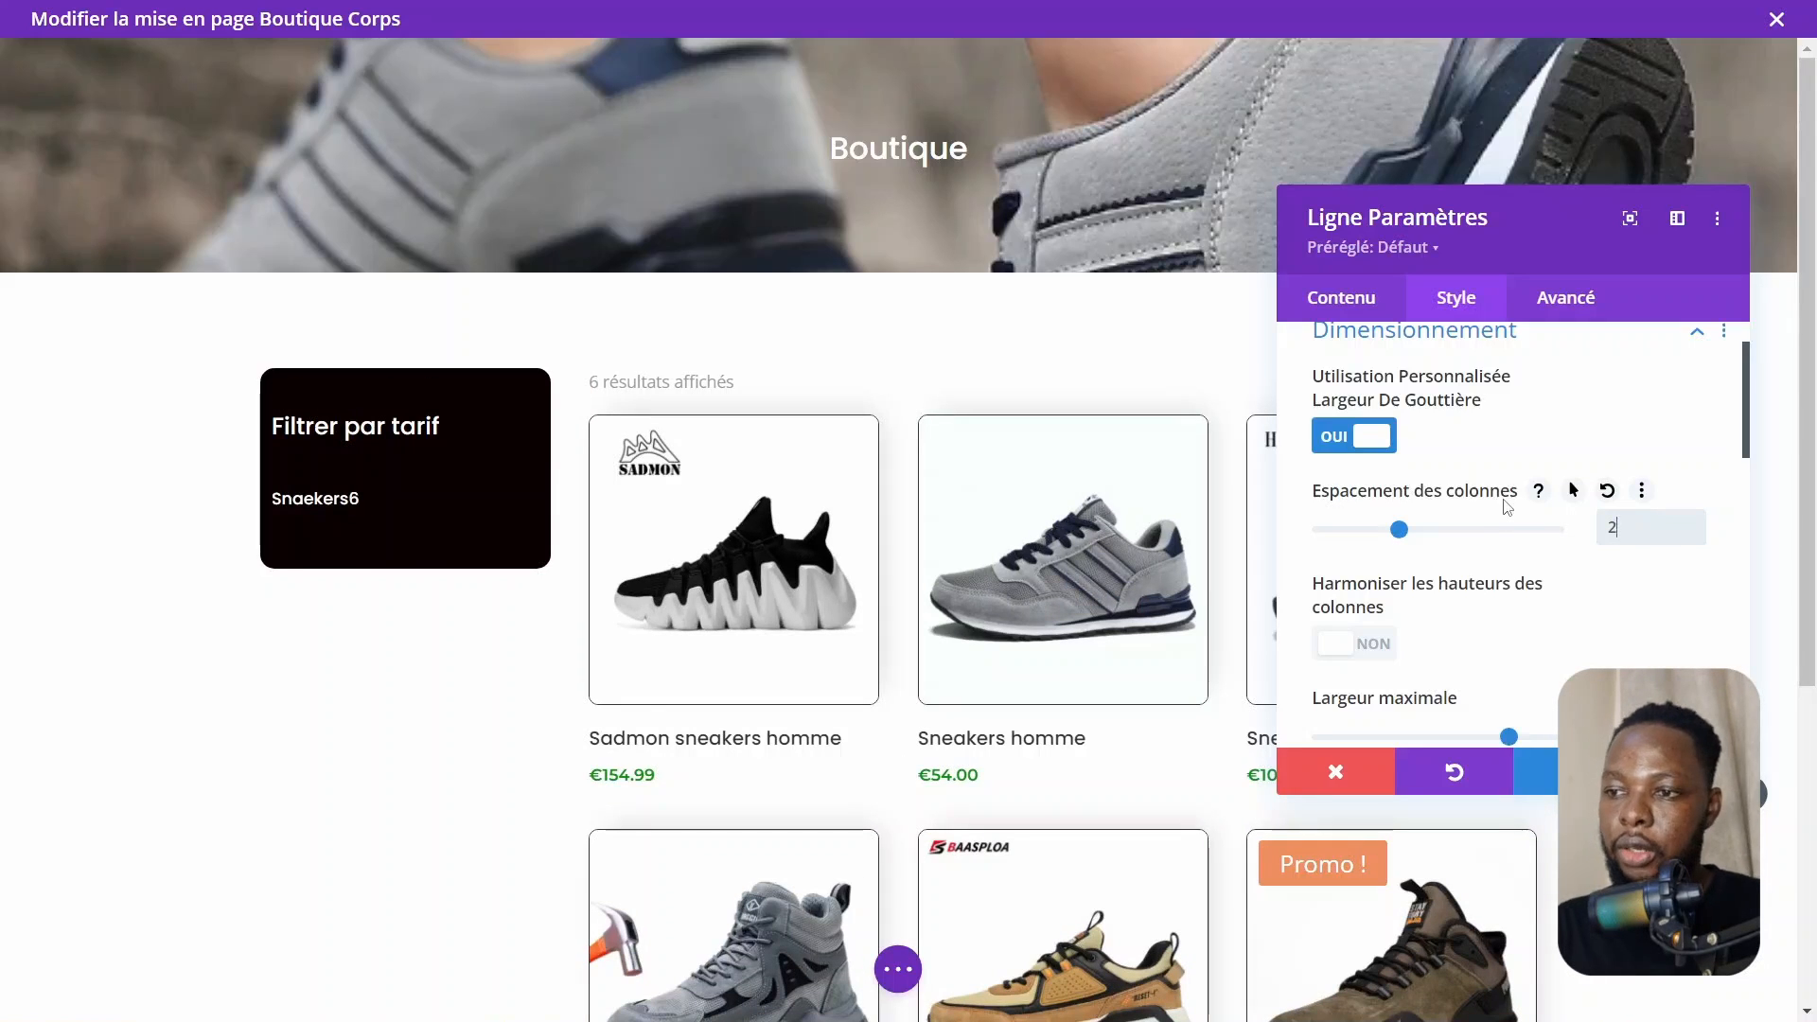
{"action": "left_click", "coordinate": [1691, 771]}
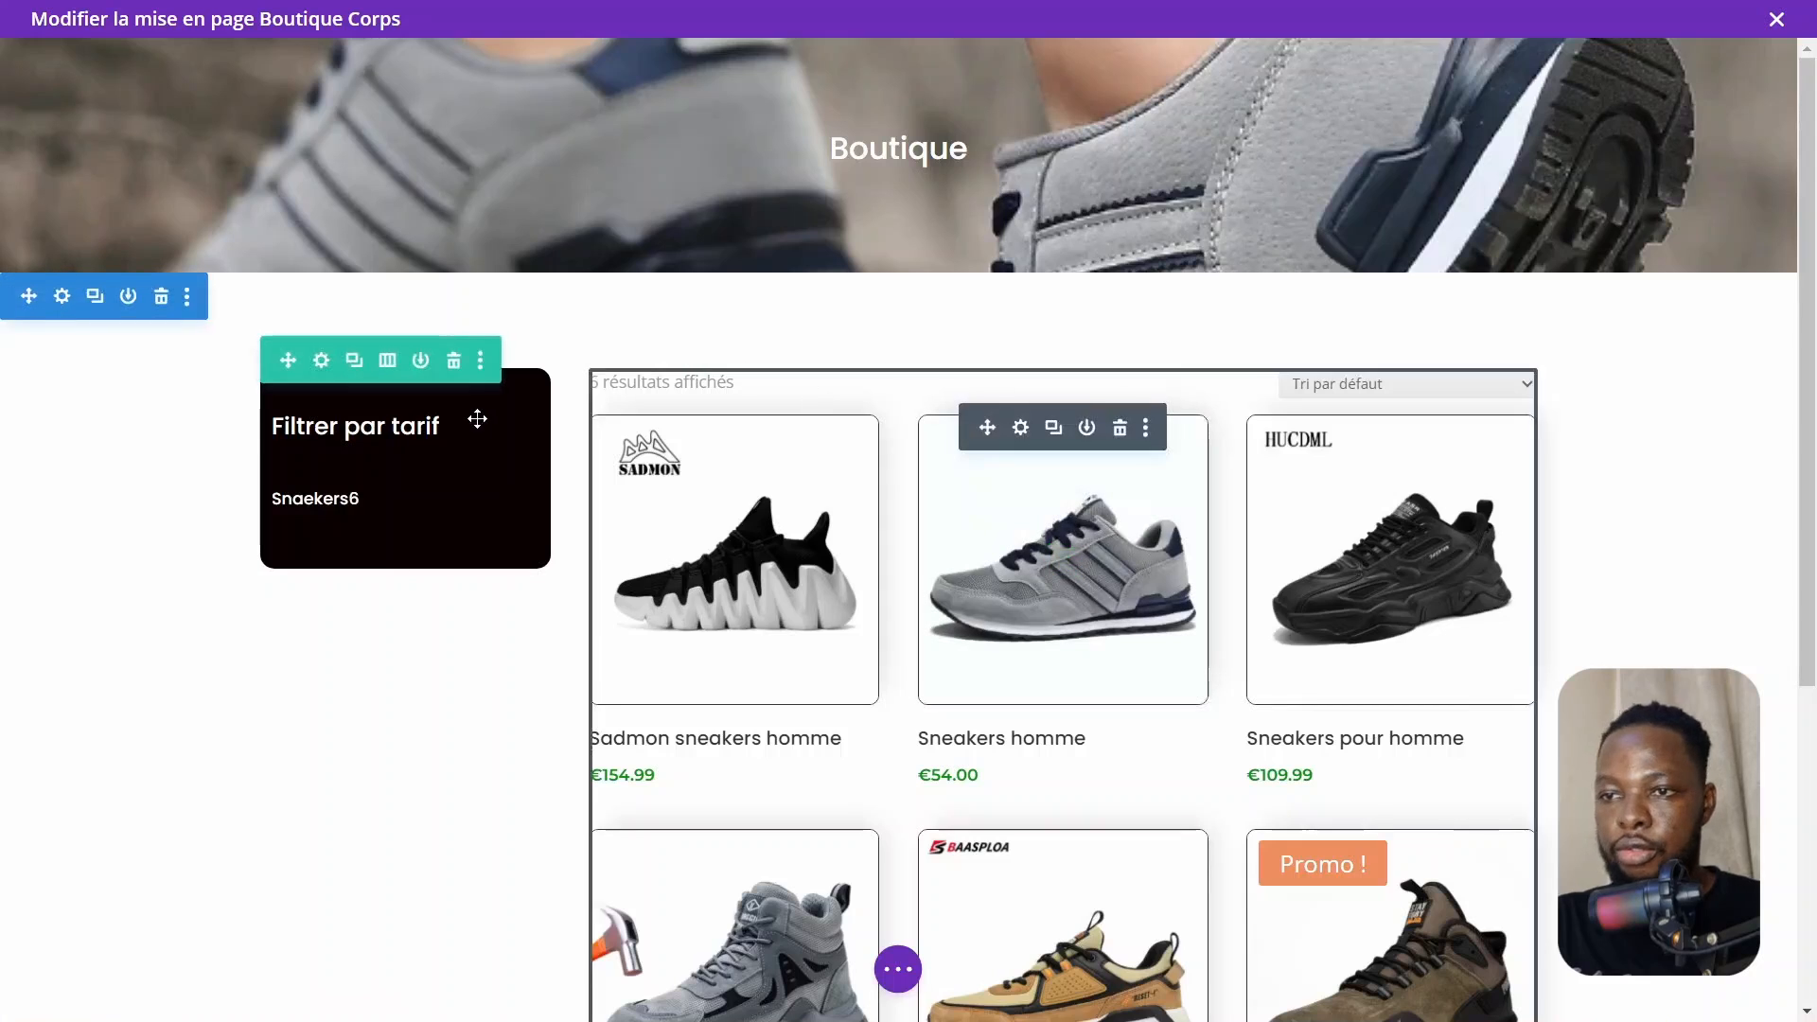
Open the sidebar module's spacing settings and set its top margin to 40px
{"action": "left_click", "coordinate": [363, 428]}
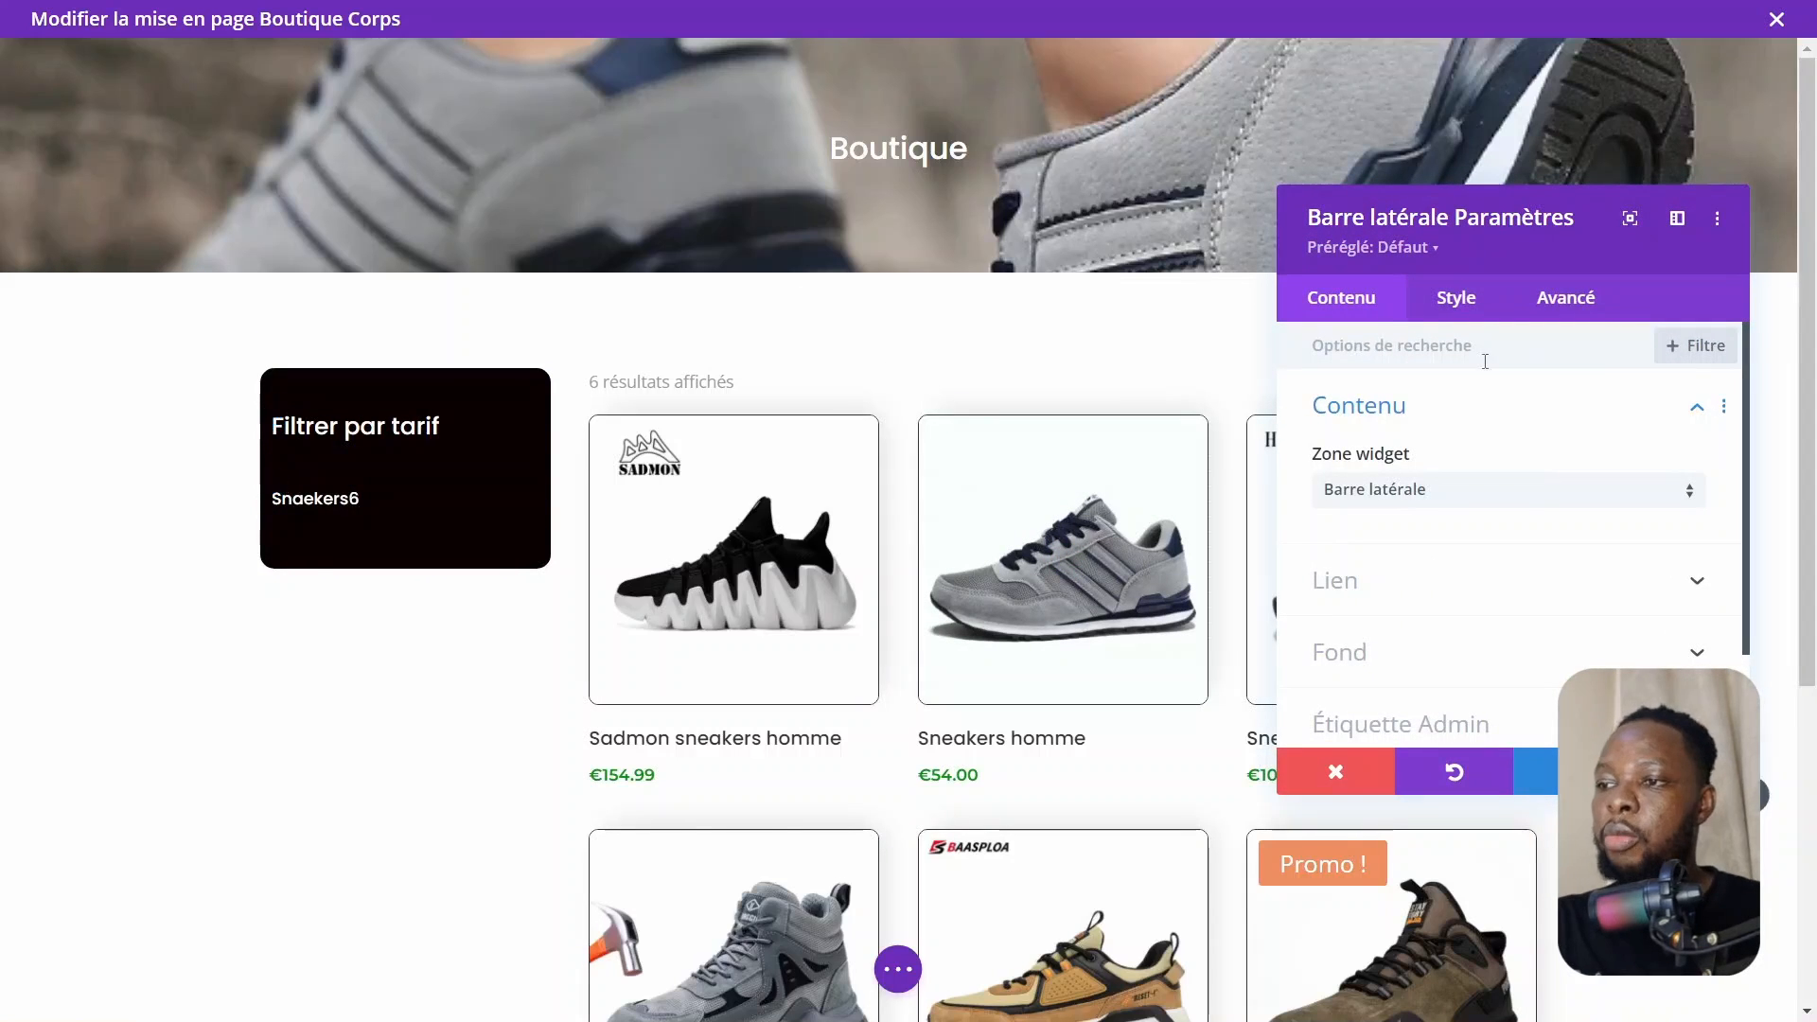
{"action": "left_click", "coordinate": [1463, 320]}
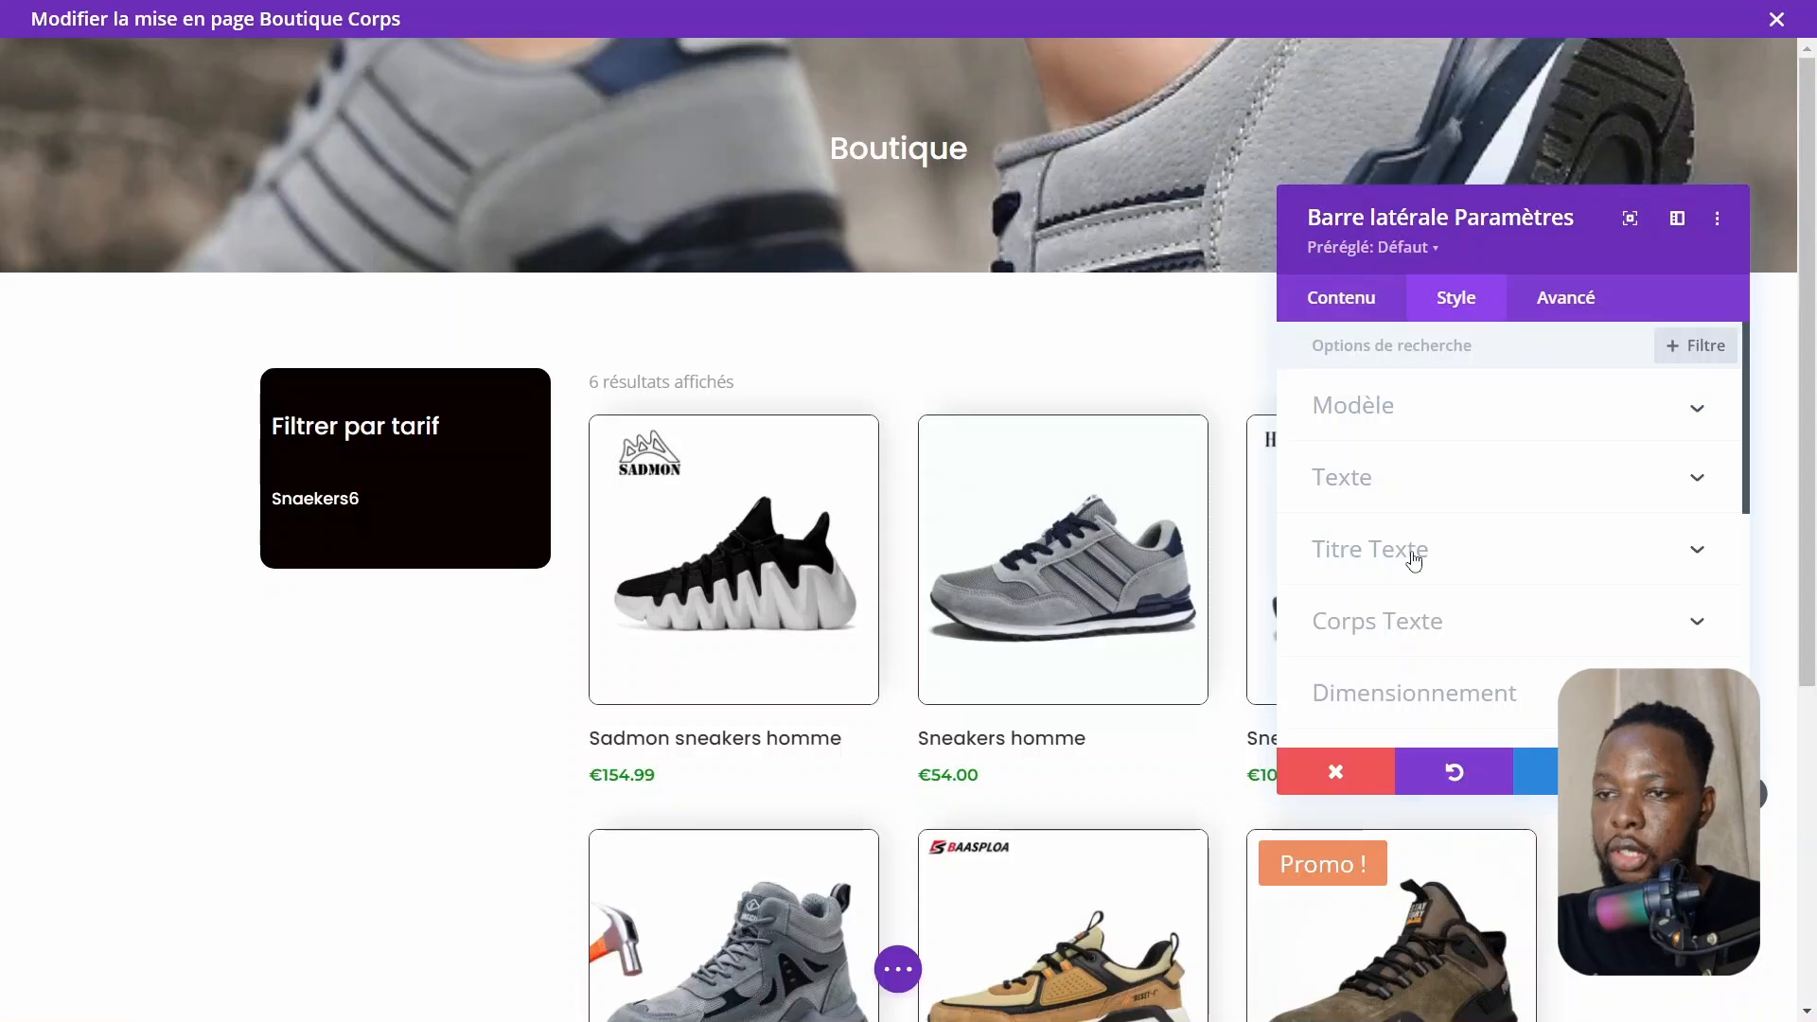
{"action": "scroll", "coordinate": [1414, 560], "scroll_direction": "down", "scroll_amount": 3}
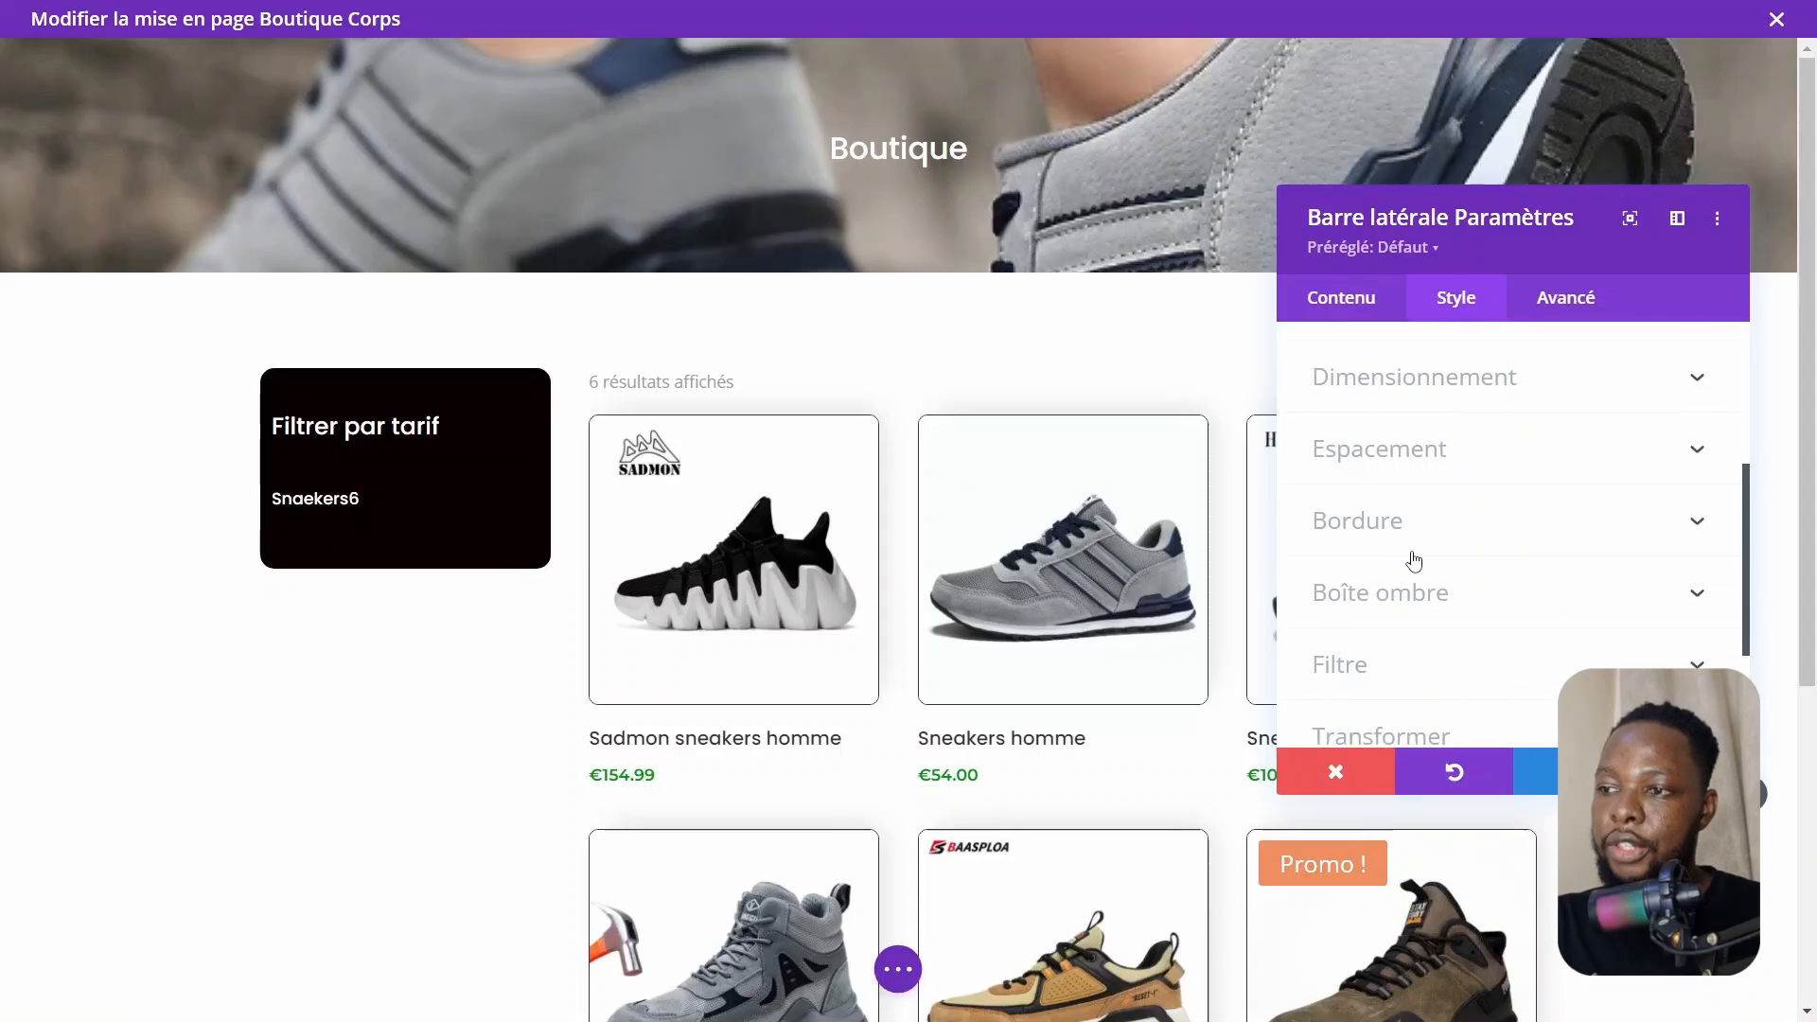
{"action": "left_click", "coordinate": [1399, 461]}
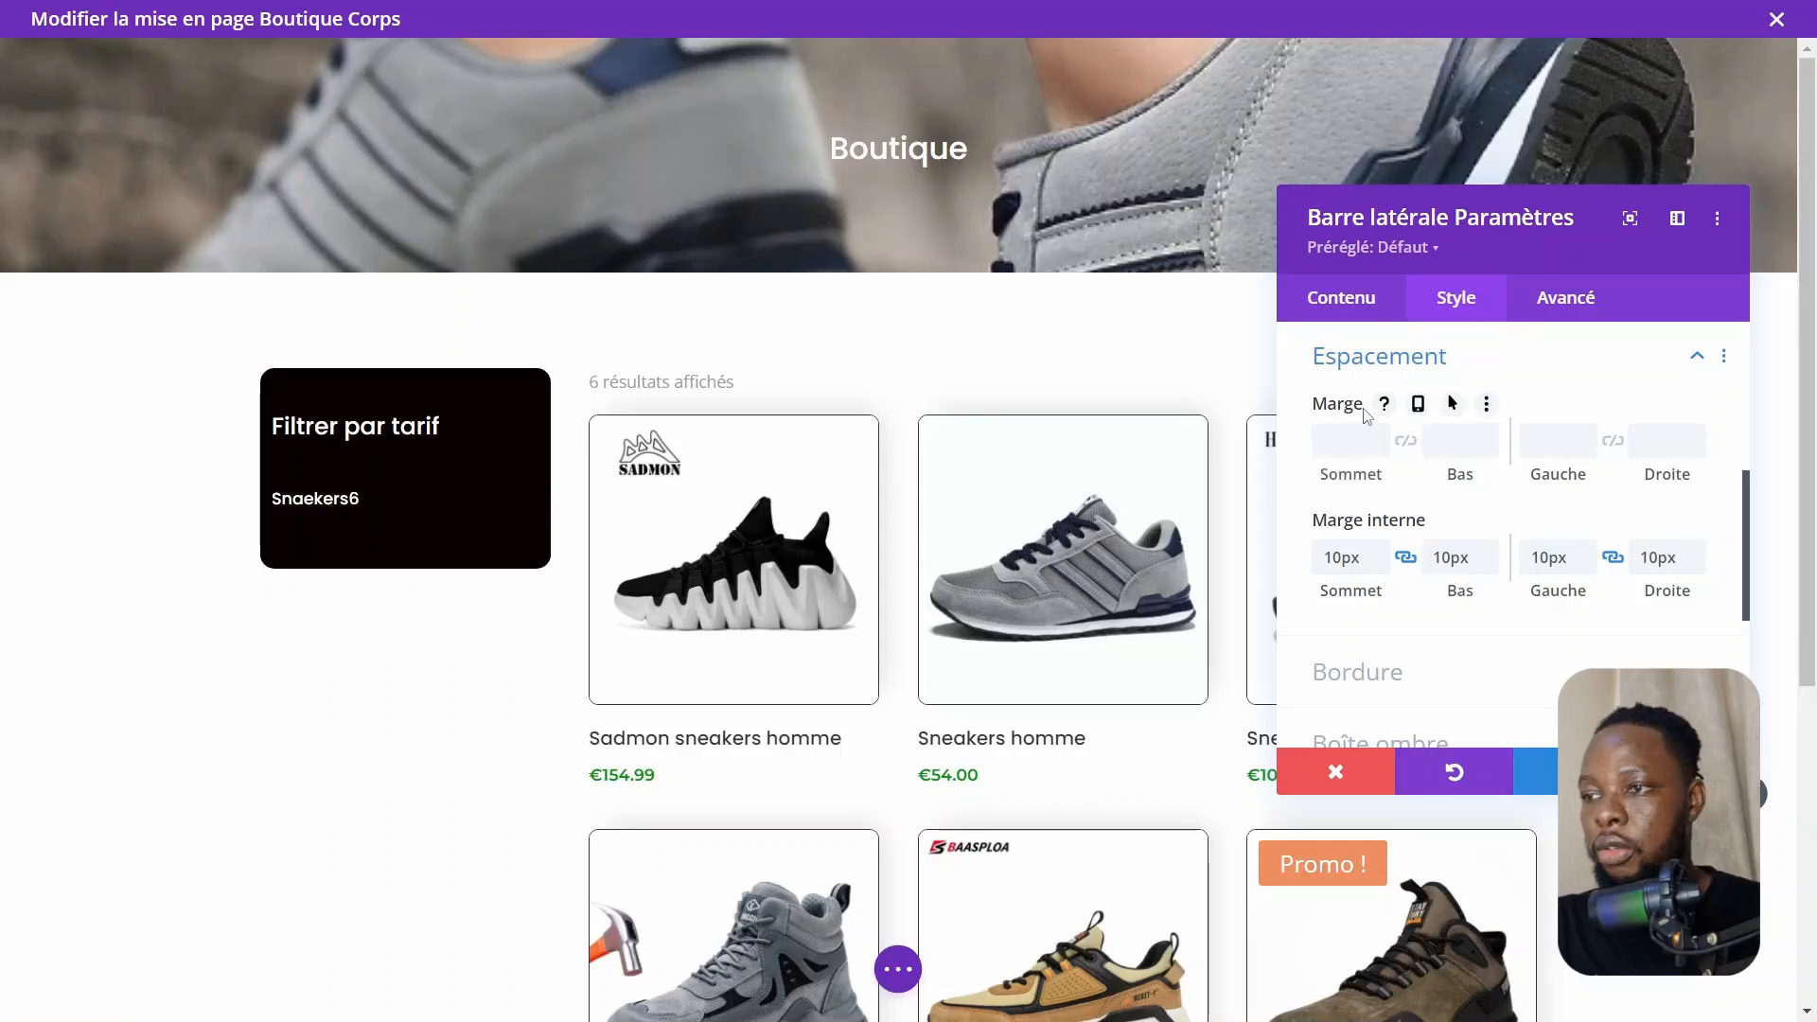
{"action": "scroll", "coordinate": [1366, 417], "scroll_direction": "up", "scroll_amount": 1}
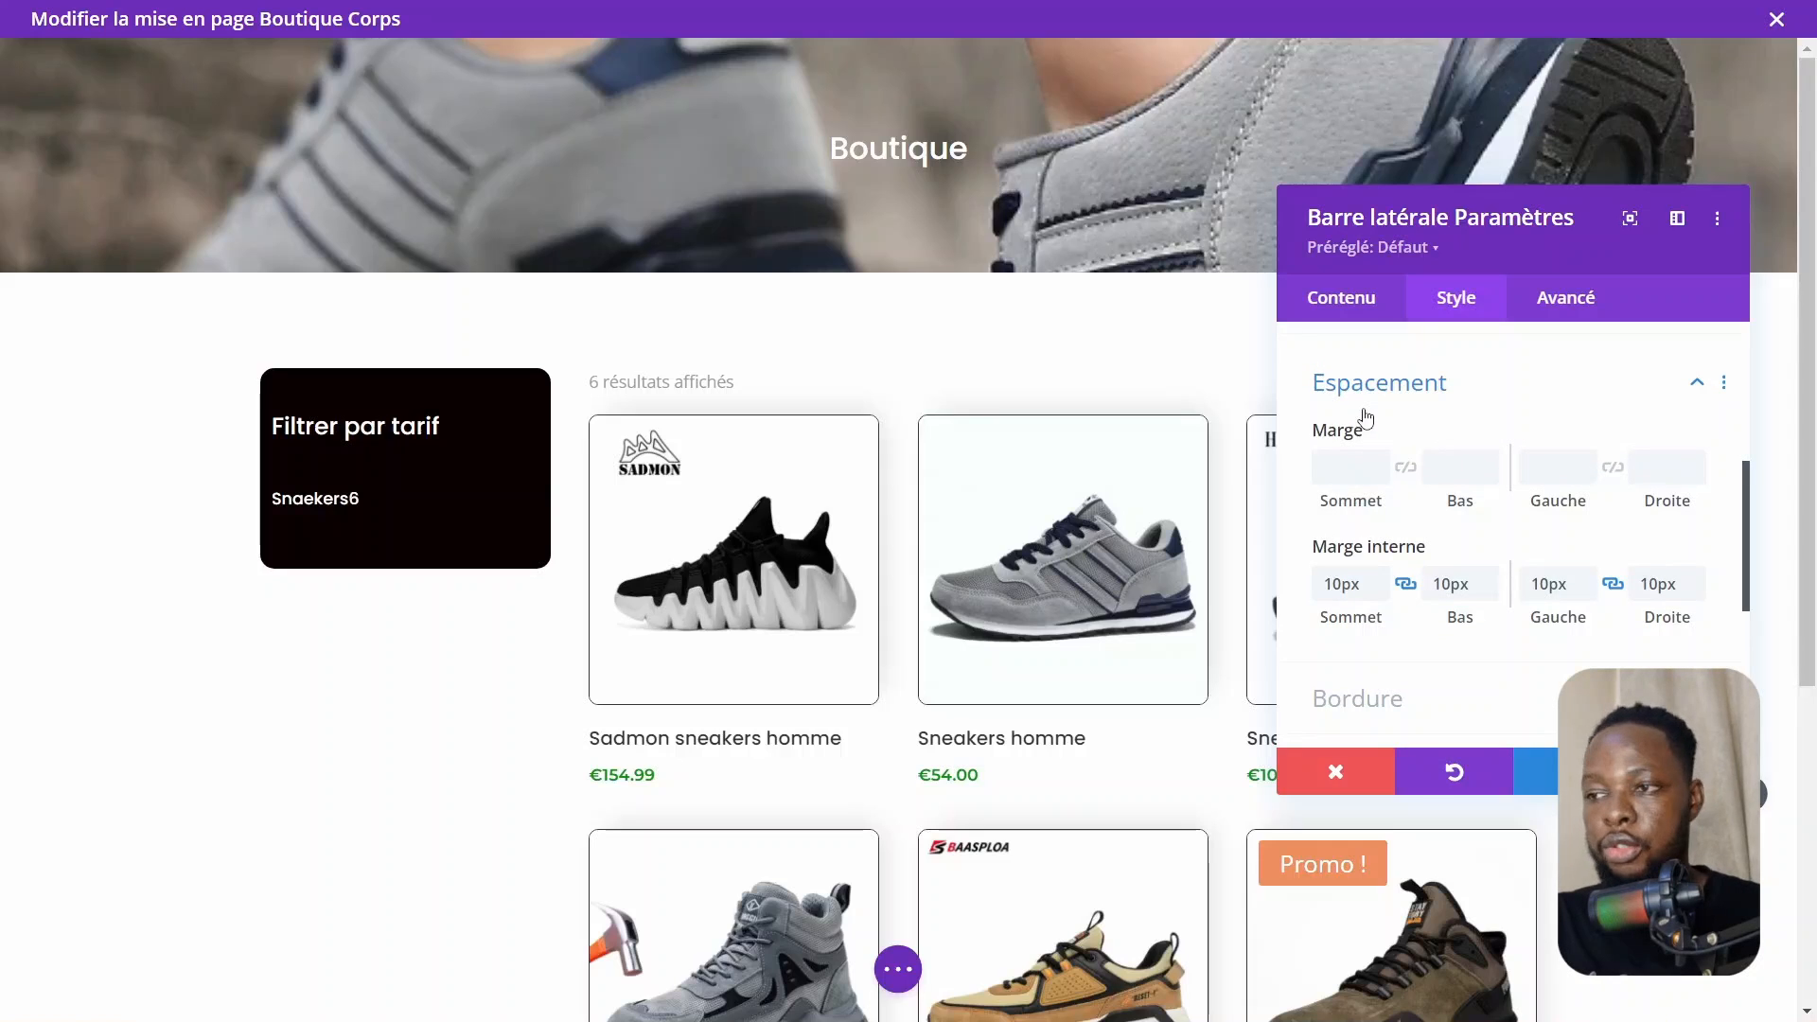
{"action": "left_click", "coordinate": [1332, 463]}
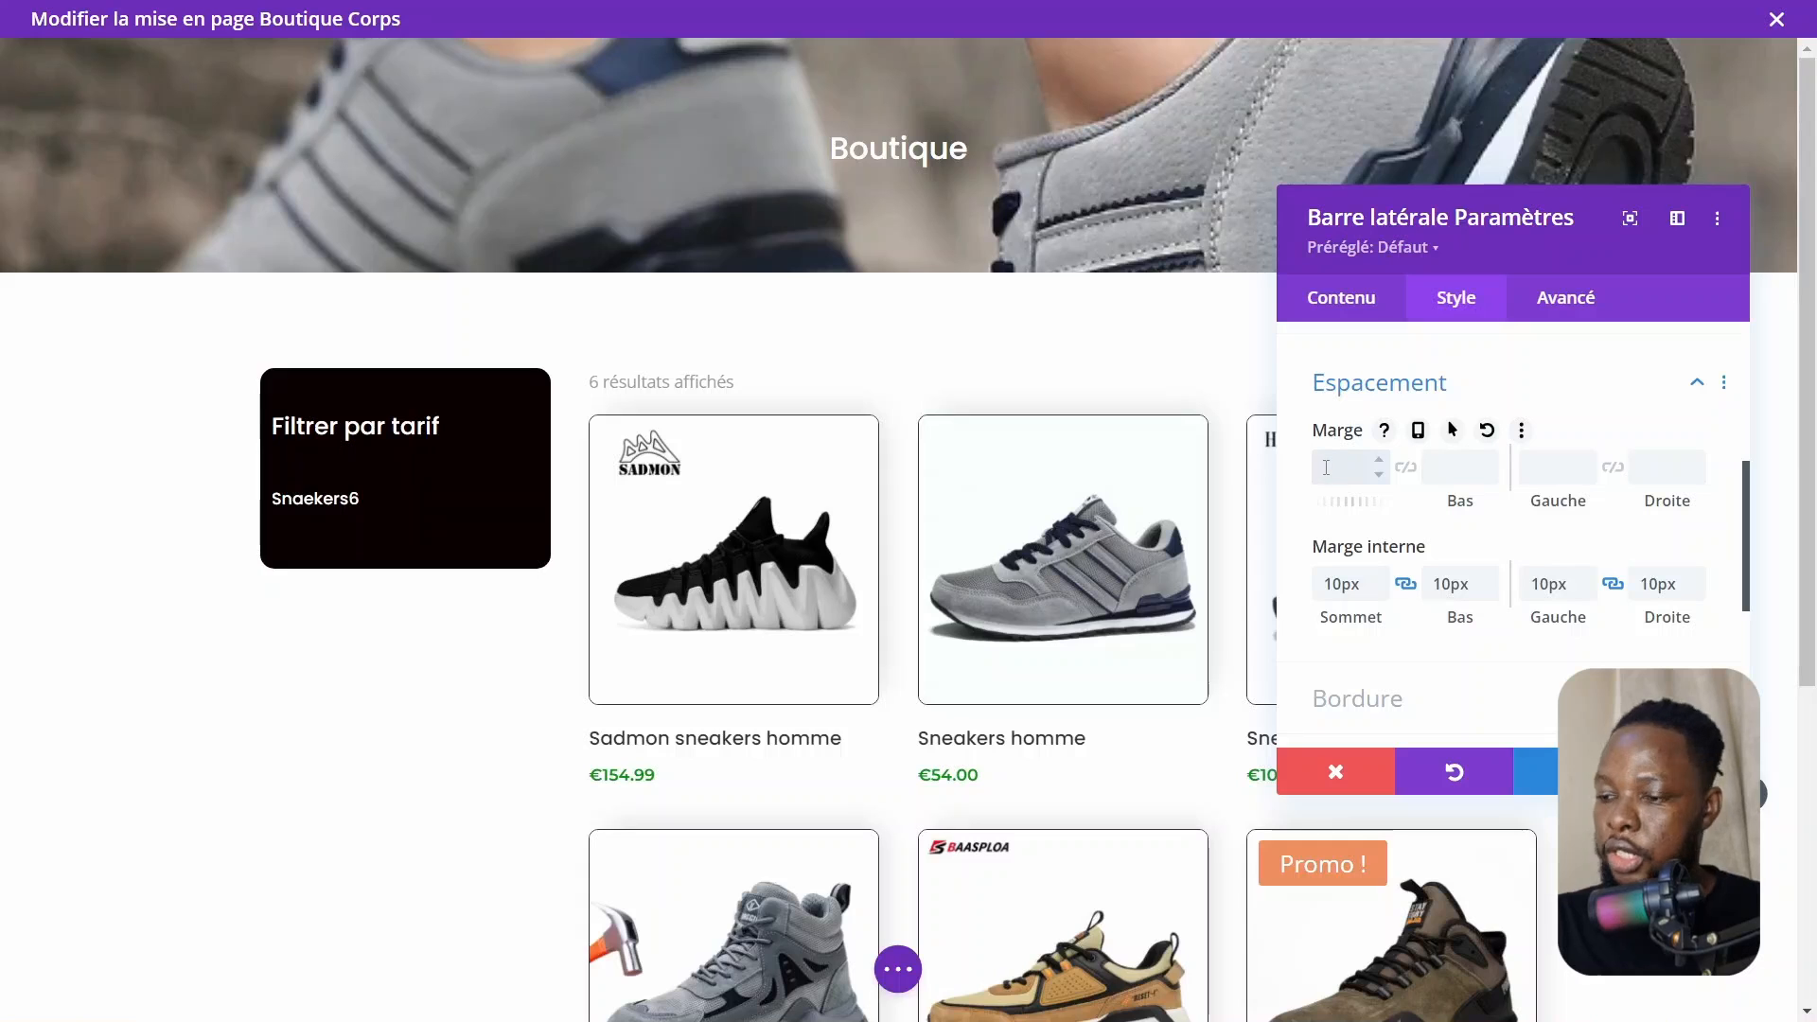
{"action": "type", "text": "50px"}
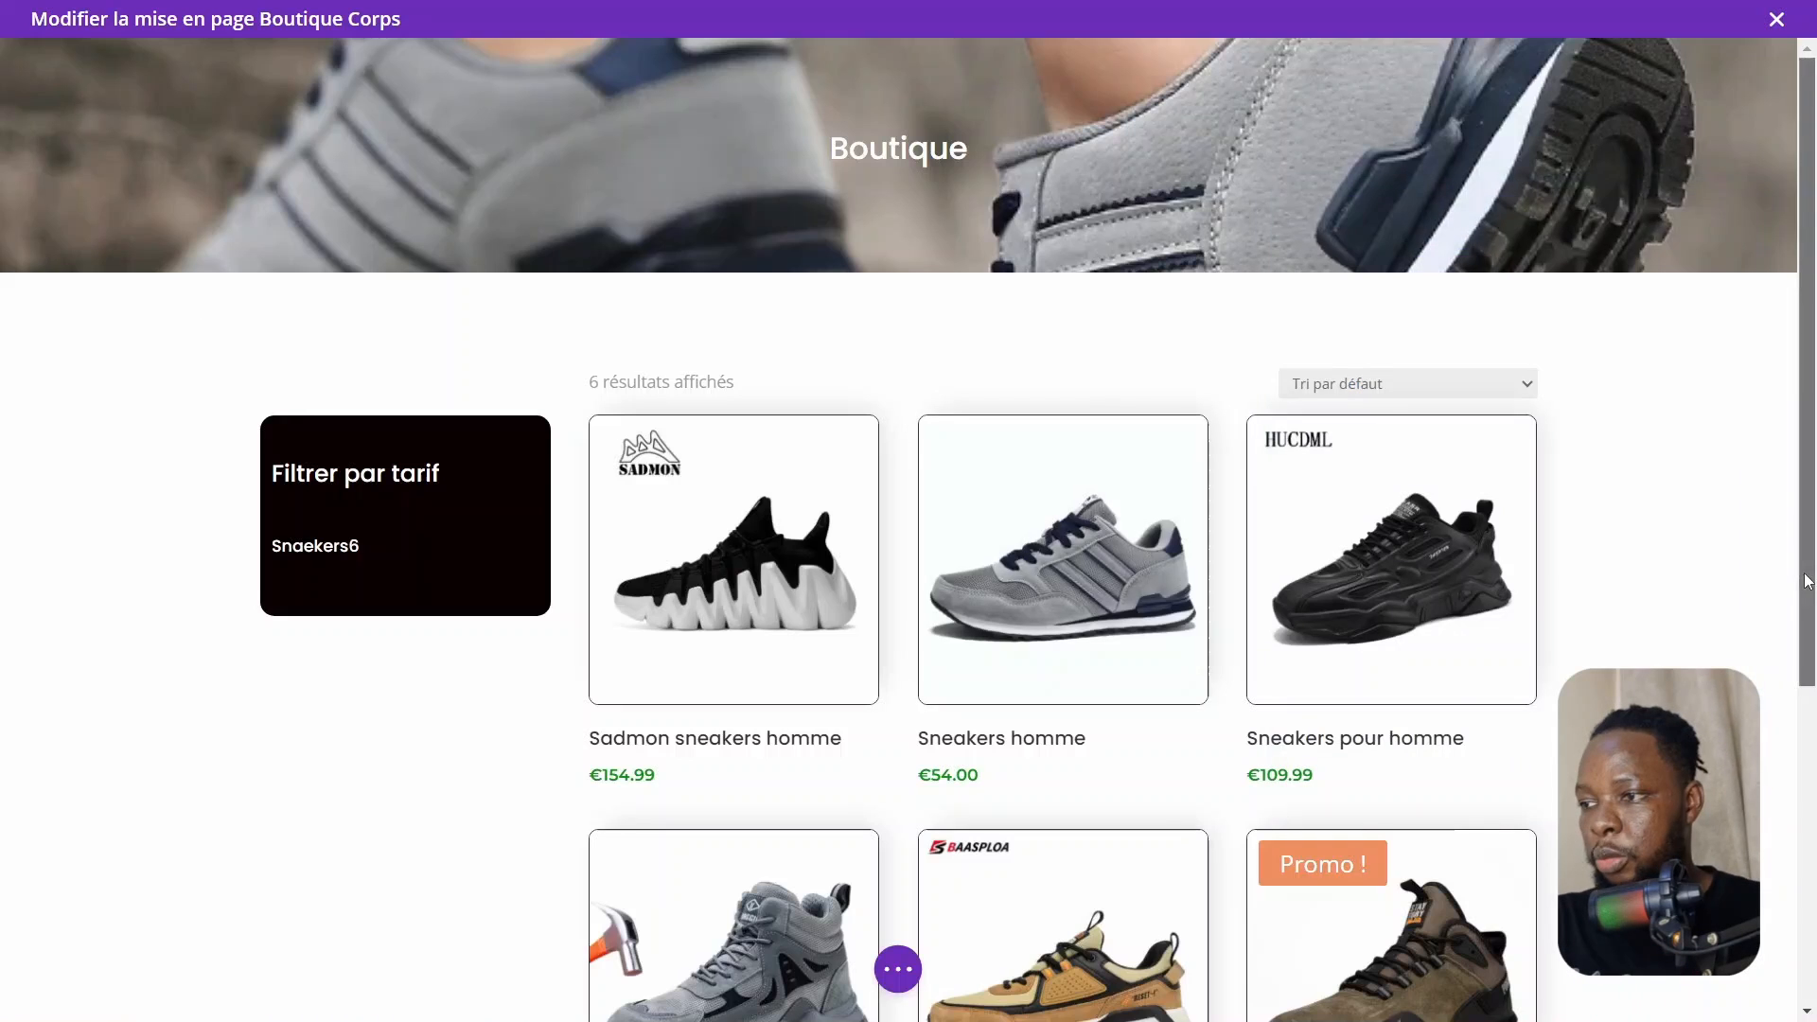
Open the Woo Products settings and add the price text colour #098912 as a new global colour
{"action": "left_click_drag", "start_coordinate": [1809, 572], "coordinate": [1816, 687]}
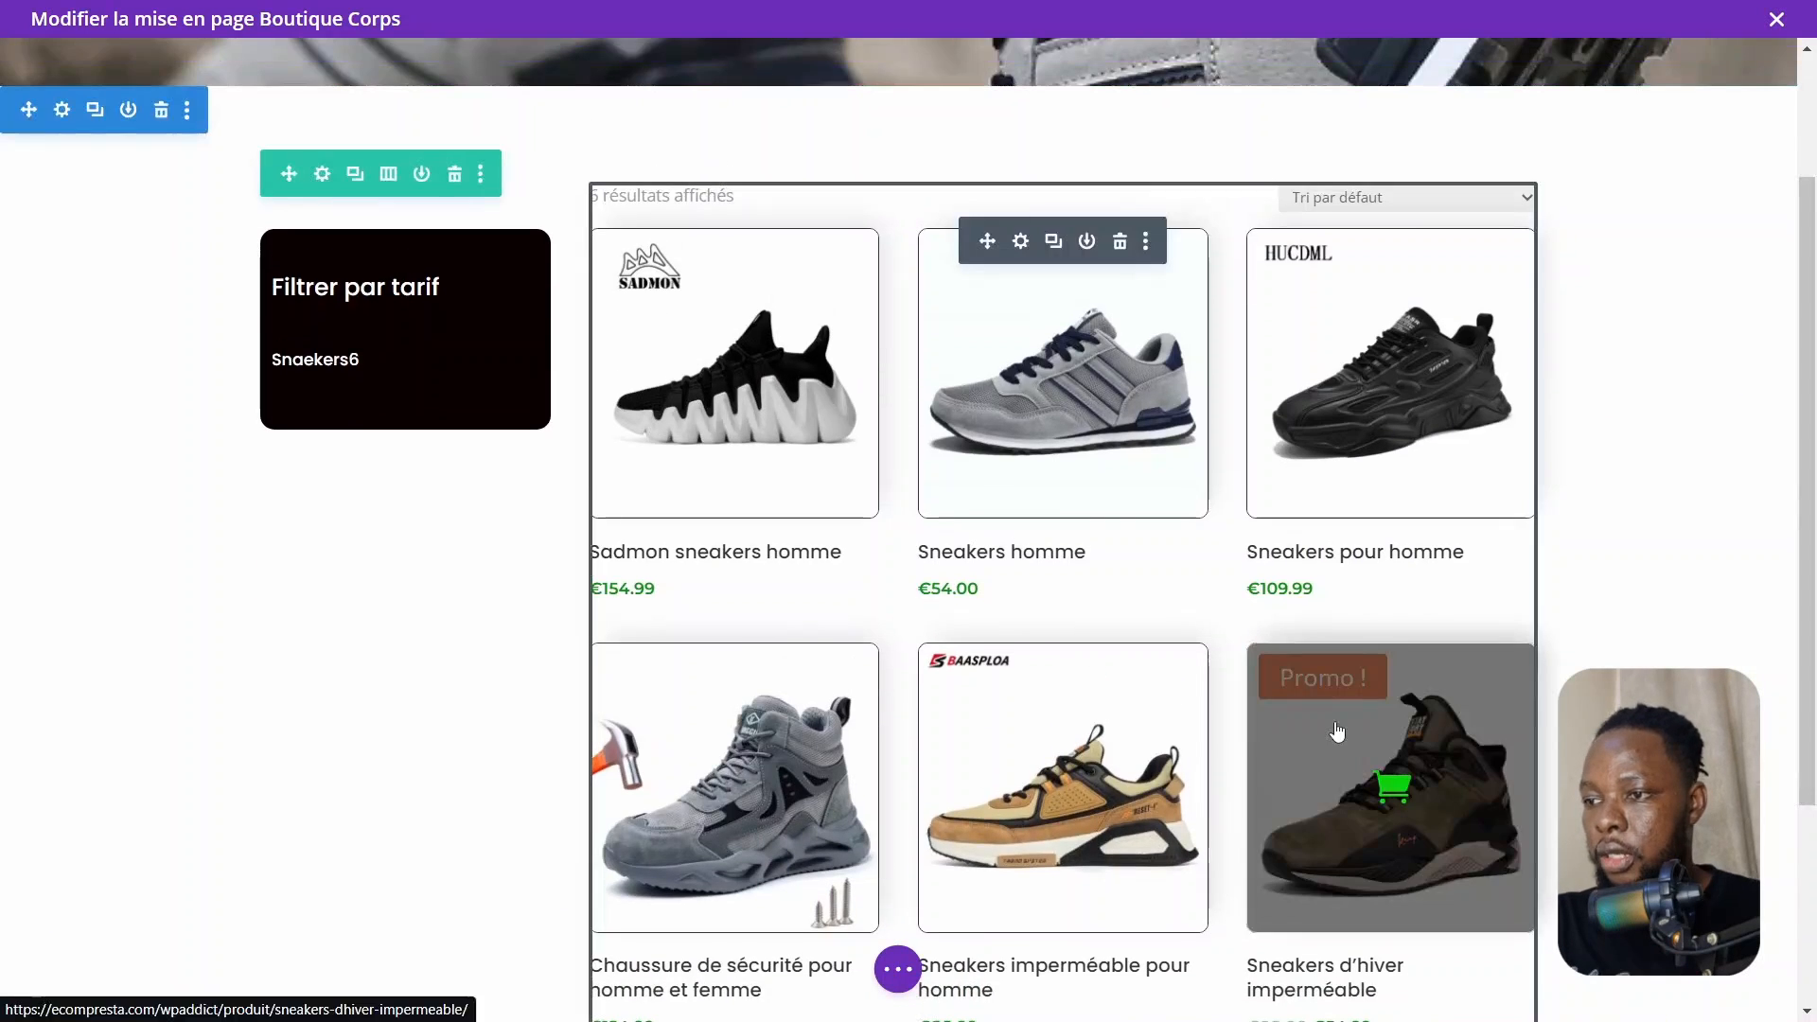
{"action": "double_click", "coordinate": [1335, 722]}
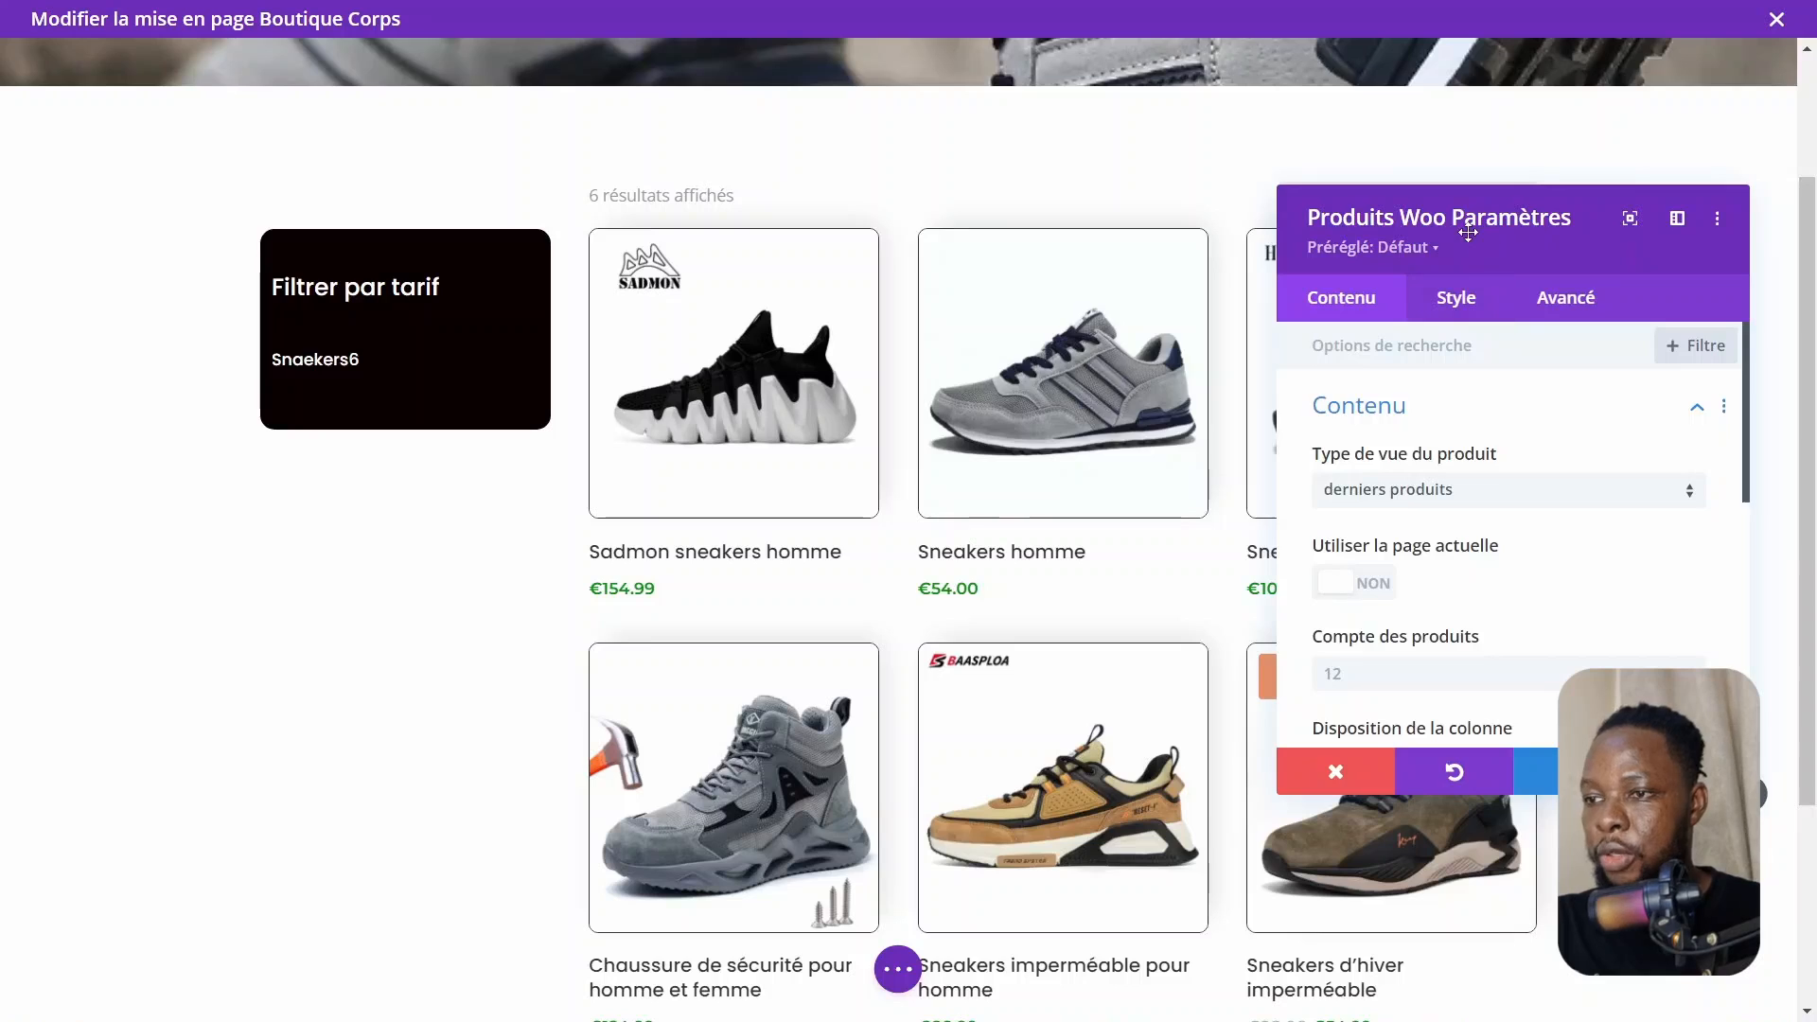
{"action": "left_click_drag", "start_coordinate": [1469, 233], "coordinate": [863, 228]}
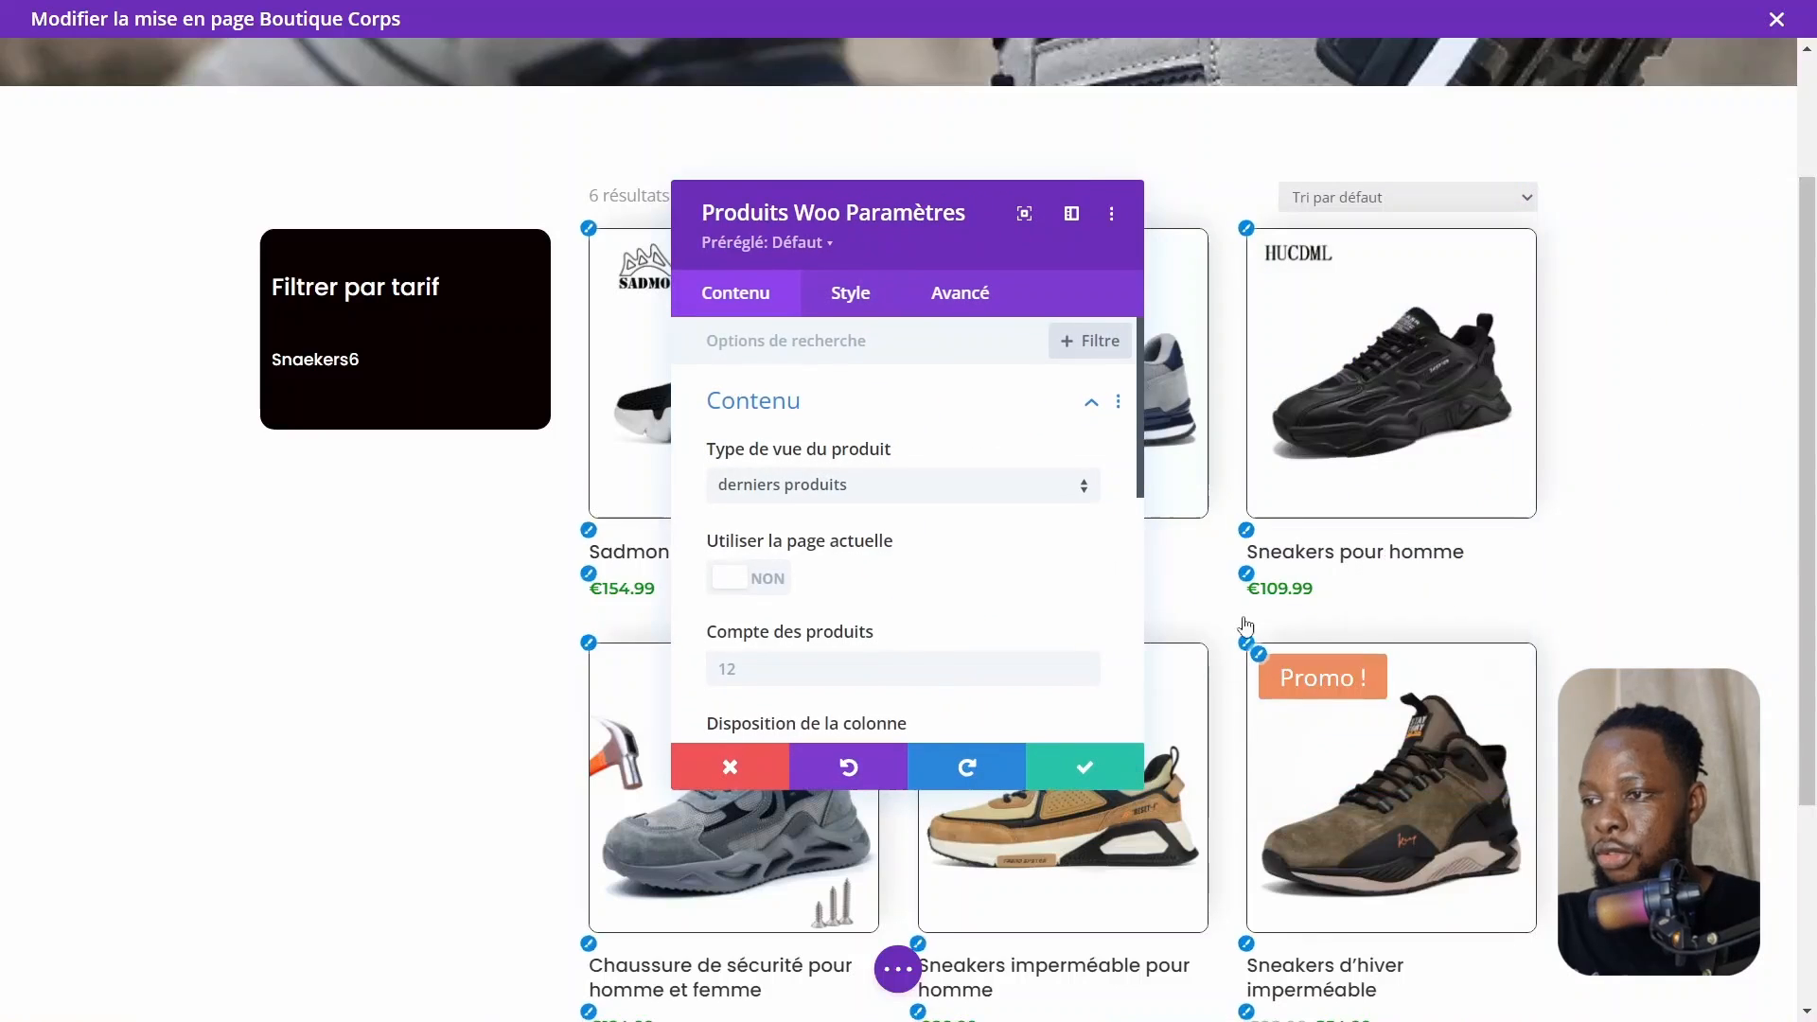
{"action": "left_click", "coordinate": [1266, 668]}
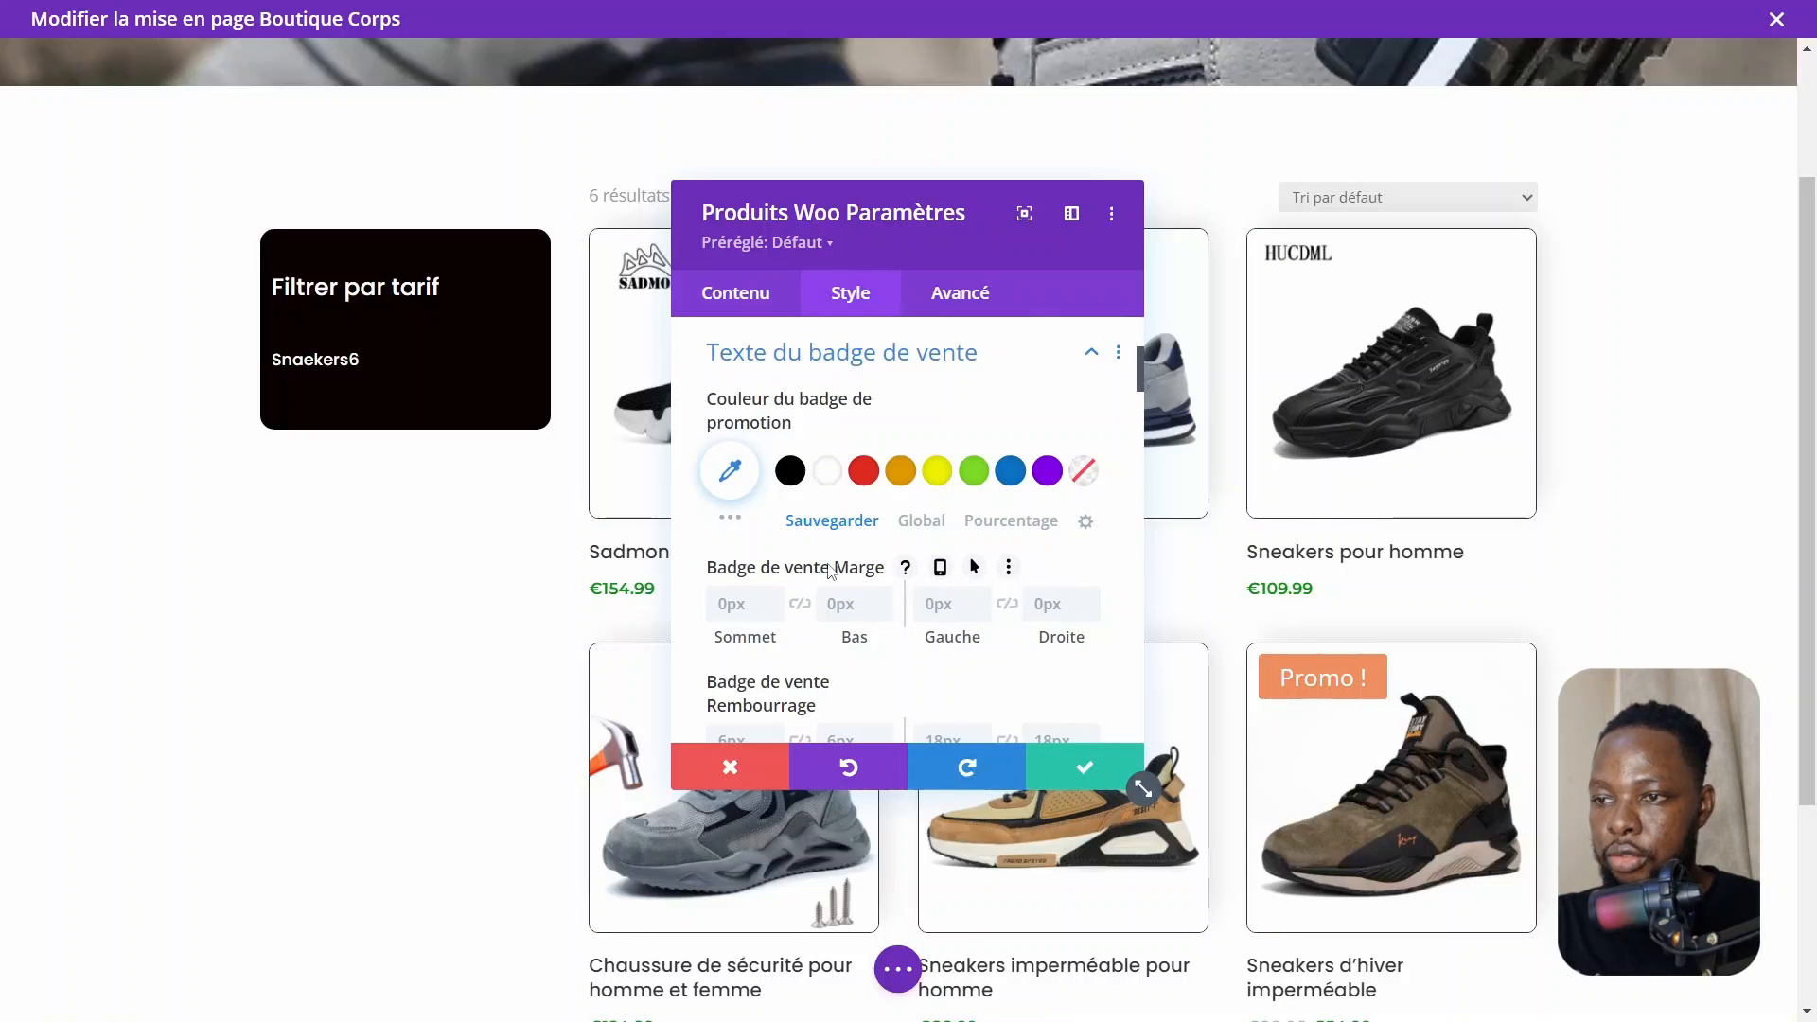
{"action": "scroll", "coordinate": [830, 571], "scroll_direction": "down", "scroll_amount": 2}
{"action": "scroll", "coordinate": [899, 531], "scroll_direction": "up", "scroll_amount": 1}
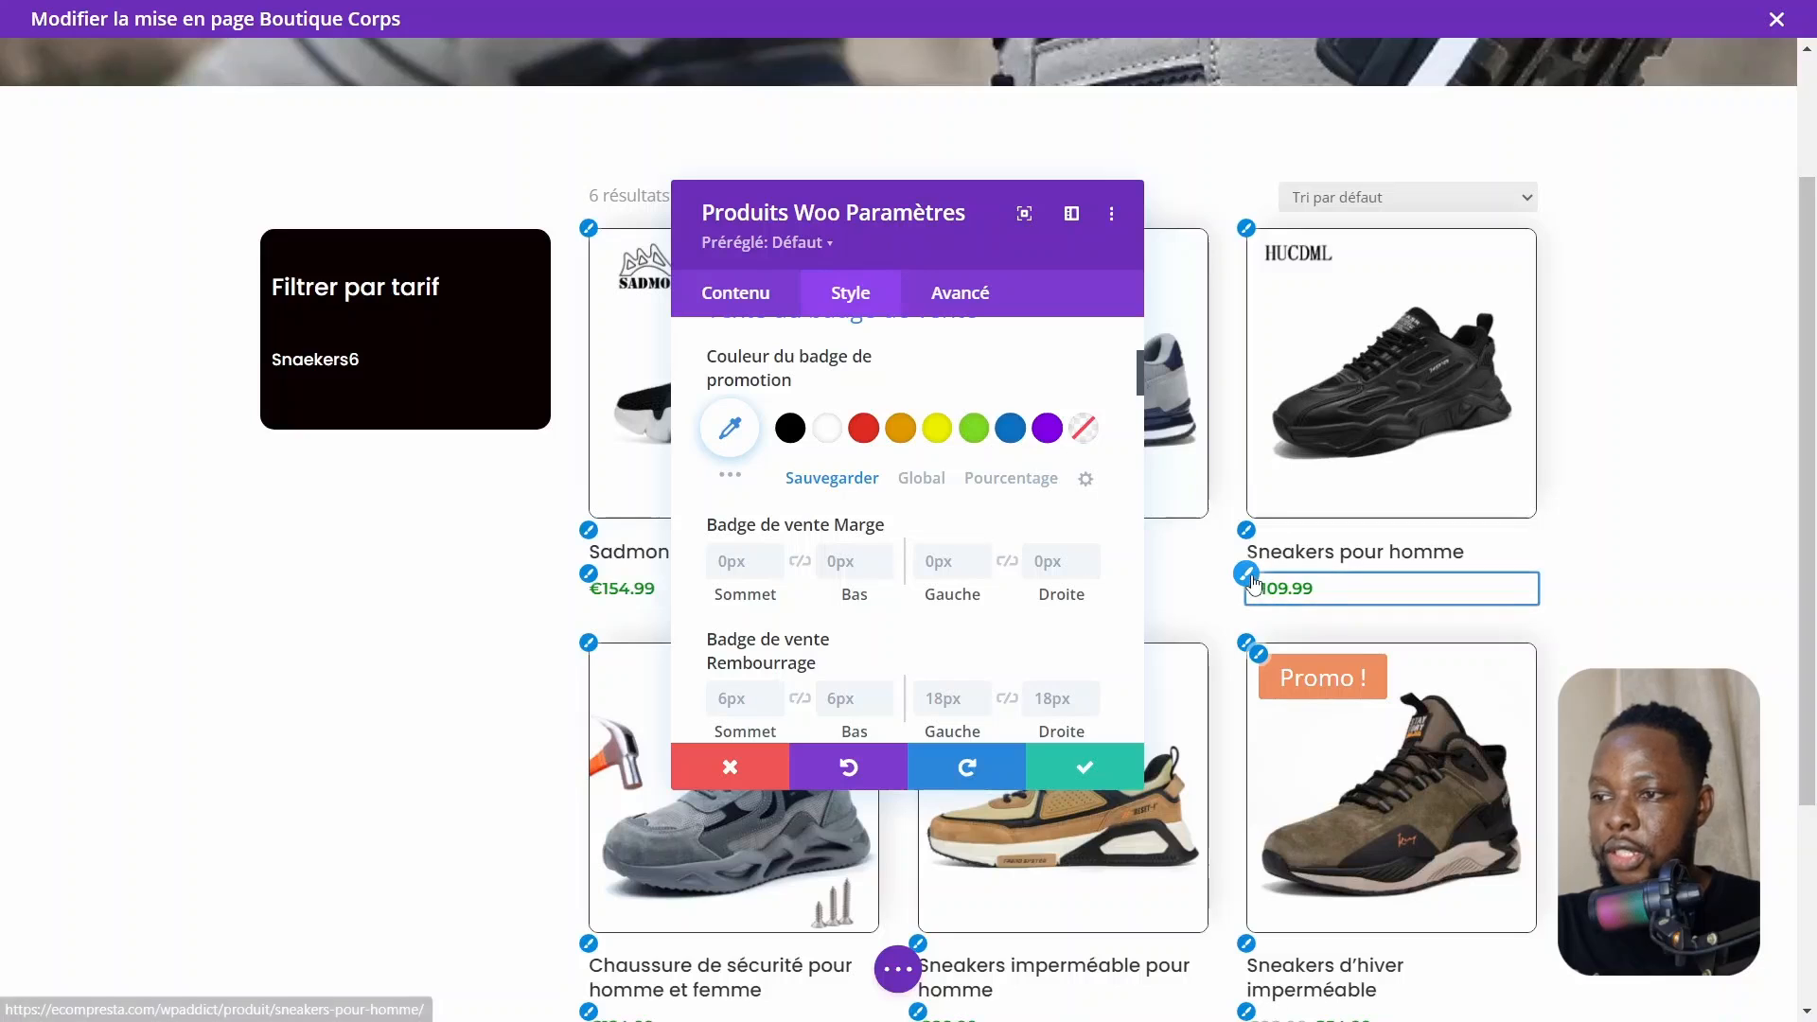
{"action": "scroll", "coordinate": [906, 530], "scroll_direction": "down", "scroll_amount": 4}
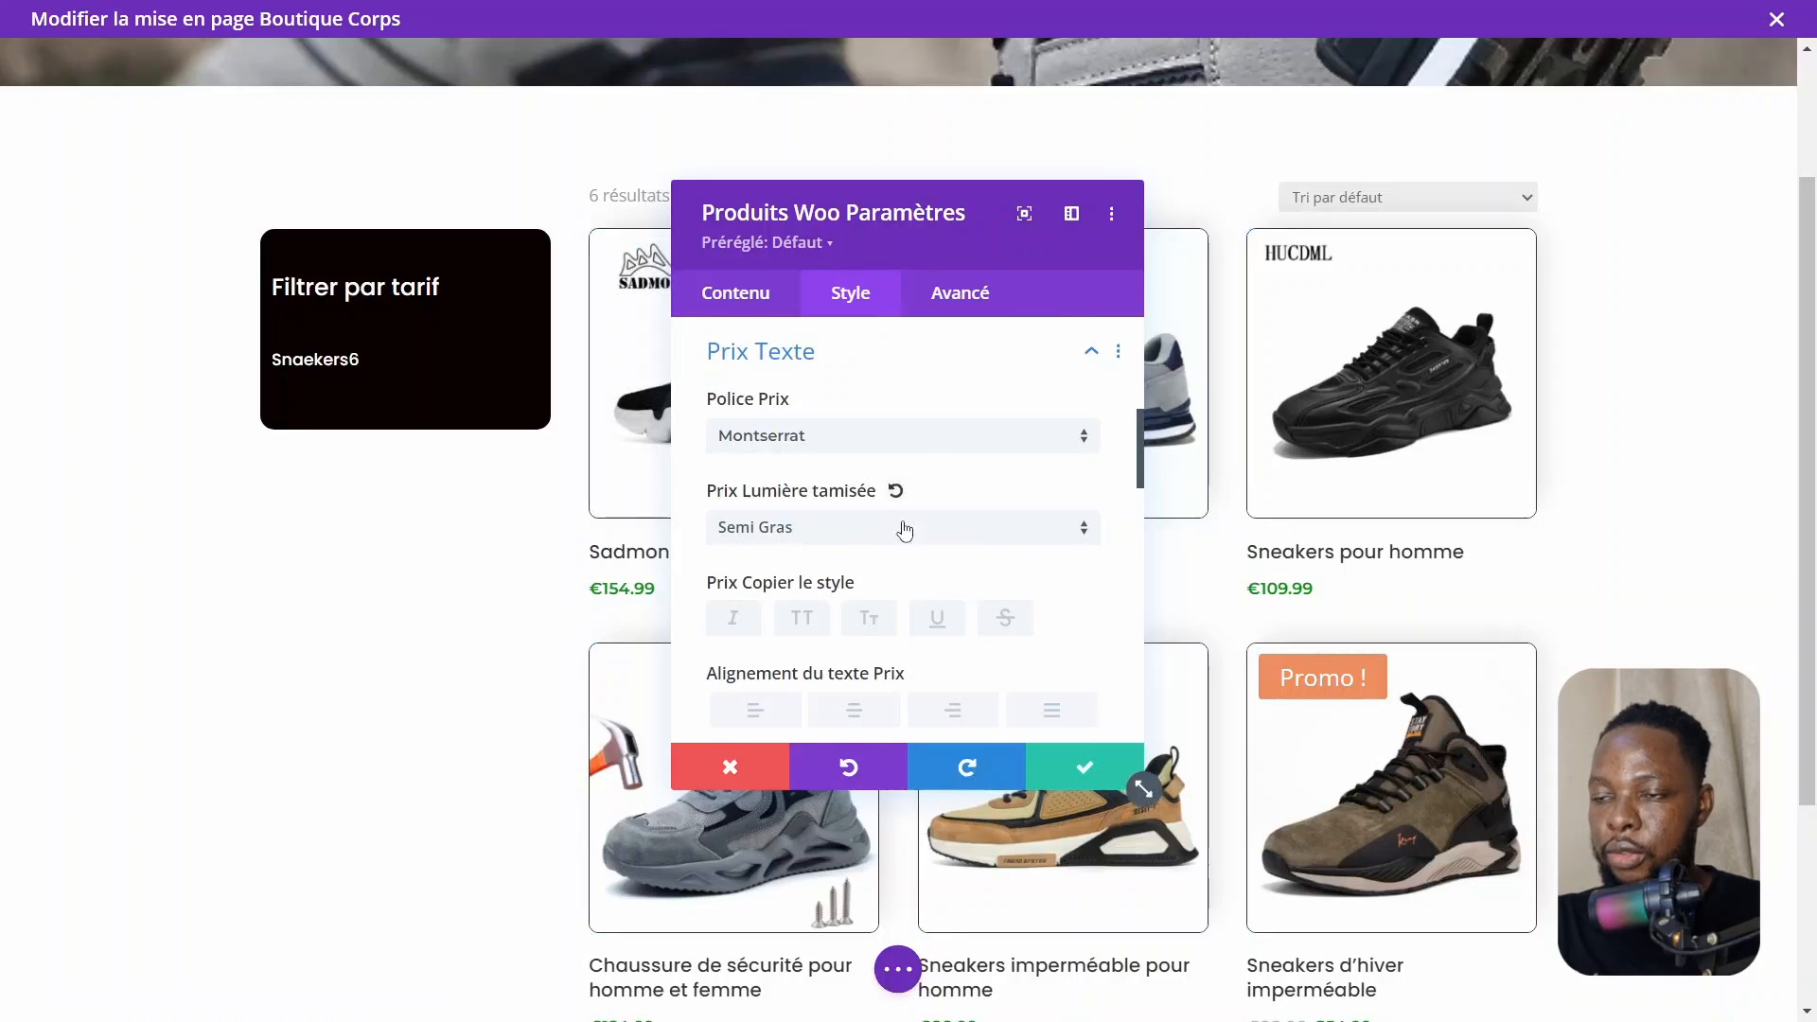
{"action": "scroll", "coordinate": [904, 528], "scroll_direction": "down", "scroll_amount": 4}
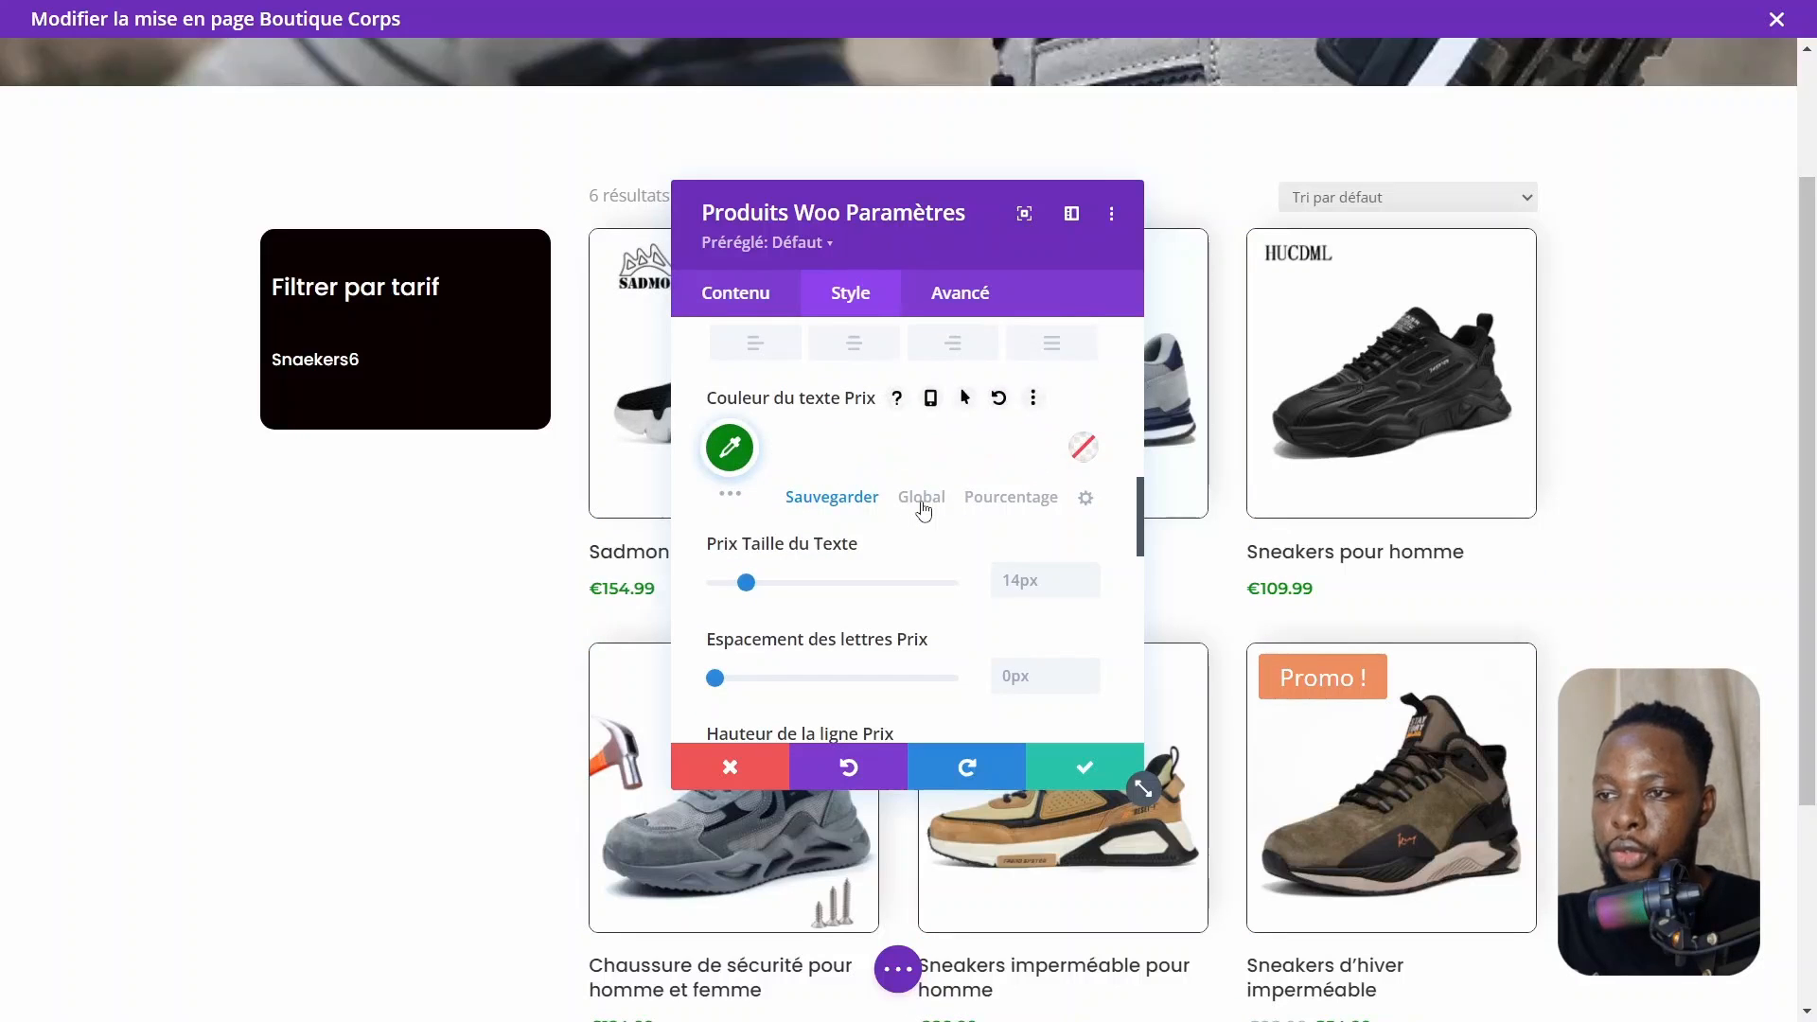
{"action": "left_click", "coordinate": [737, 453]}
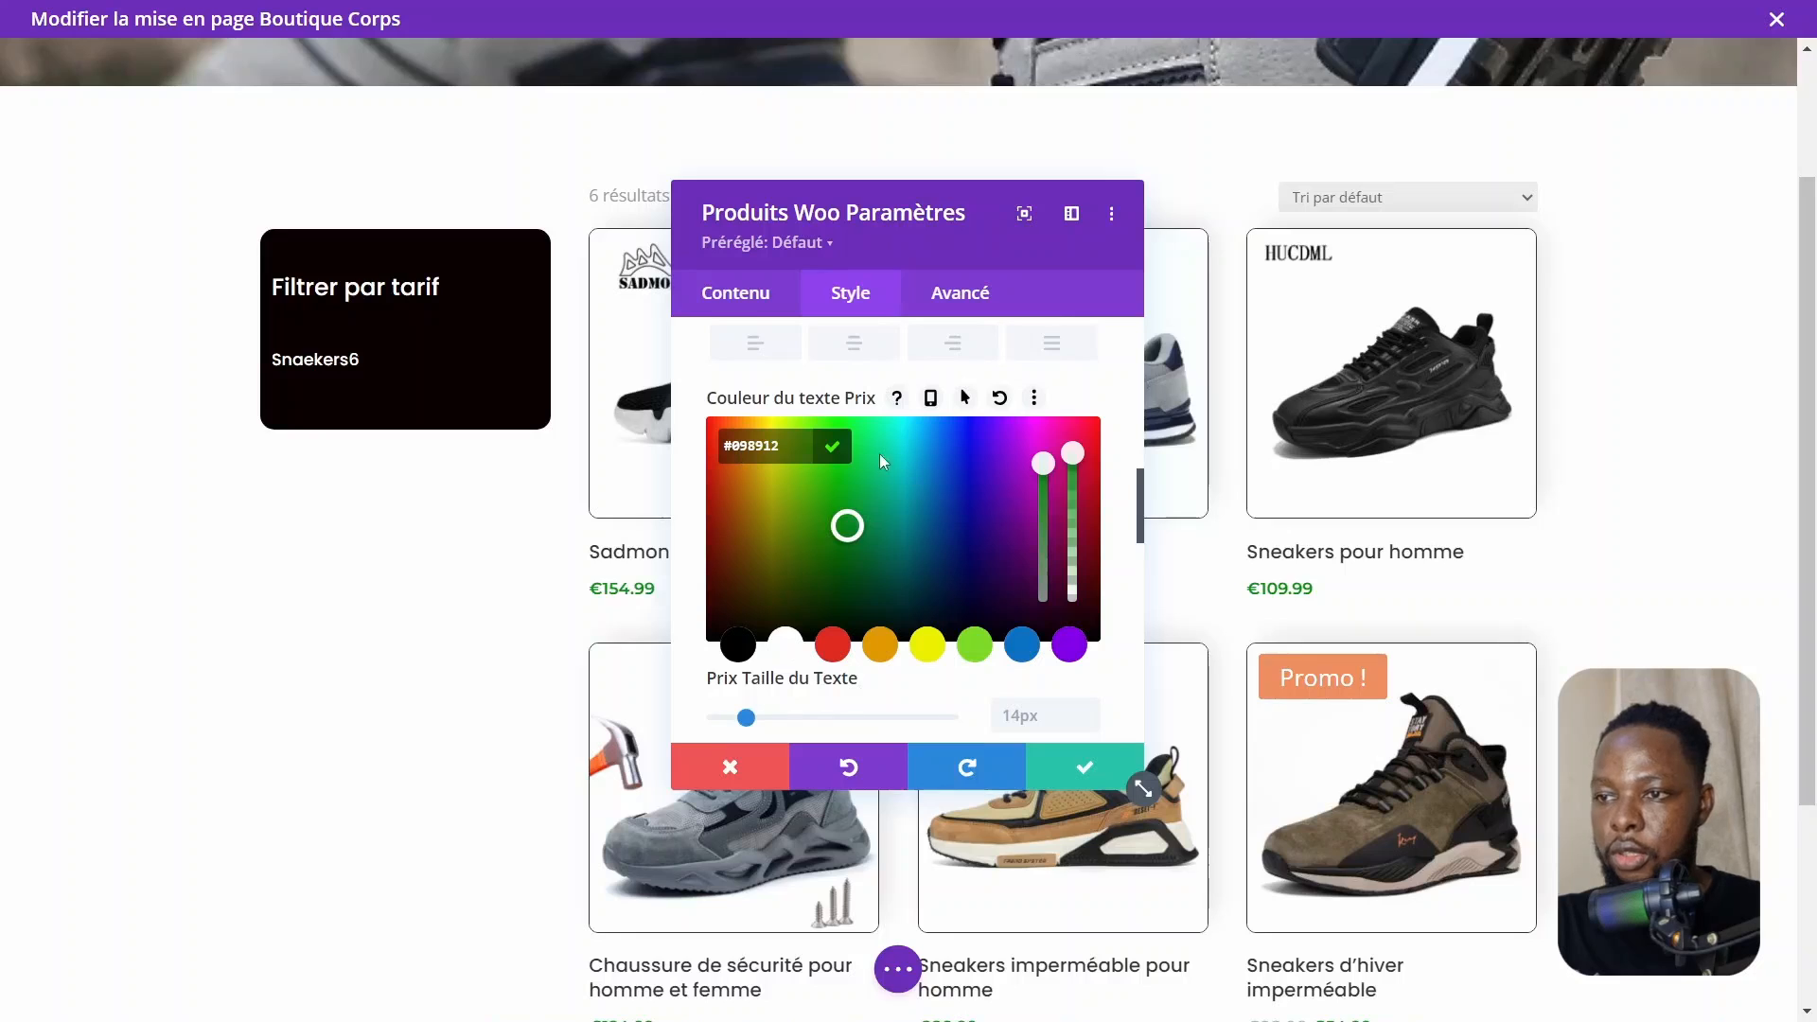
{"action": "left_click", "coordinate": [833, 448]}
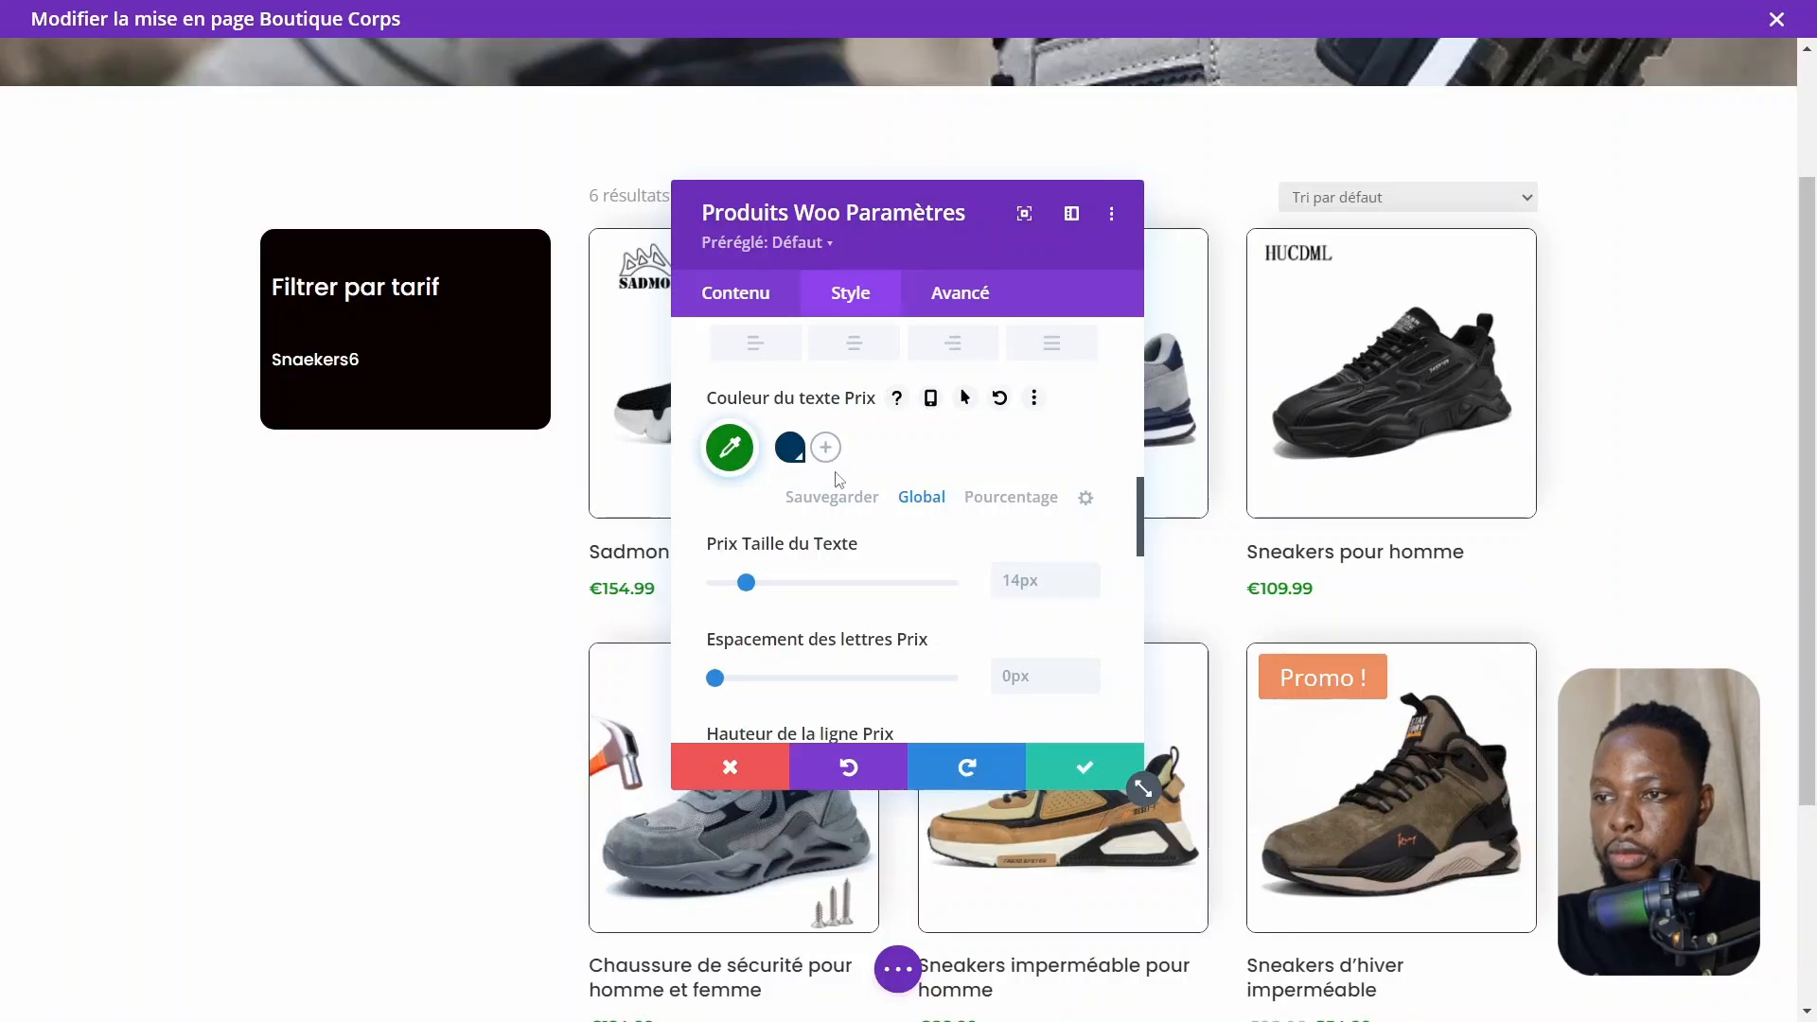
{"action": "left_click", "coordinate": [820, 458]}
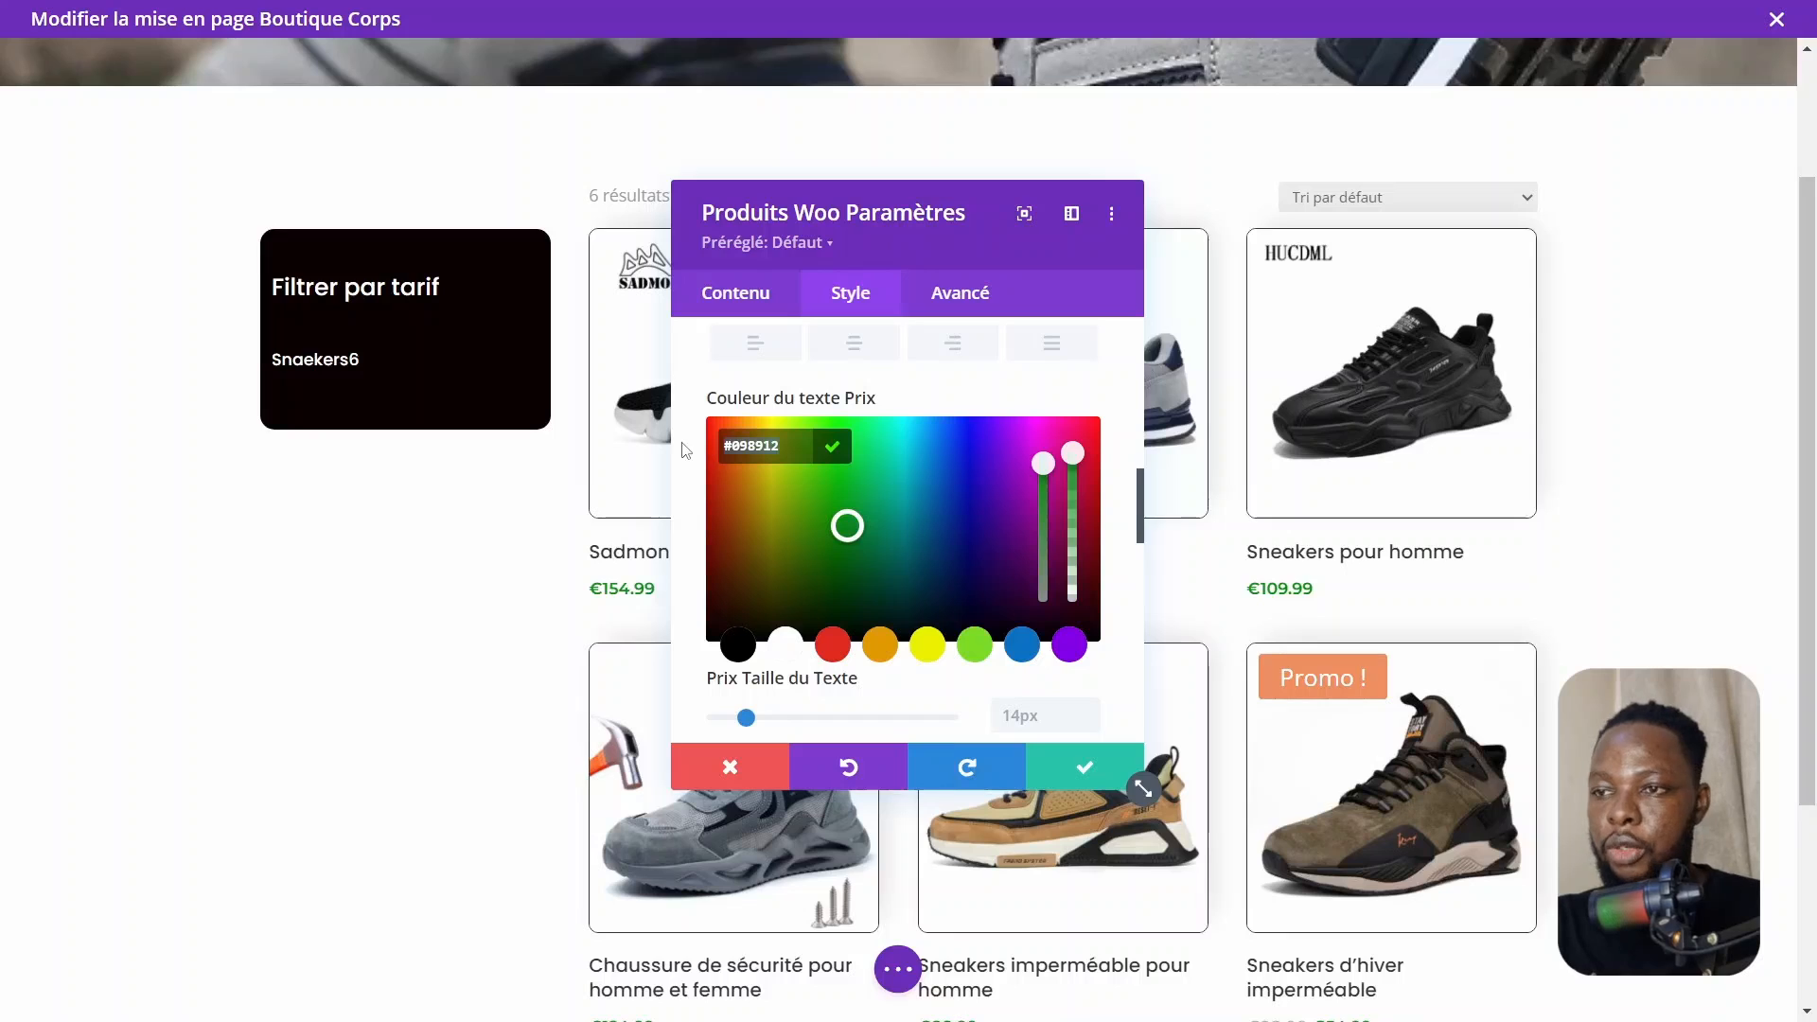
{"action": "left_click", "coordinate": [833, 450]}
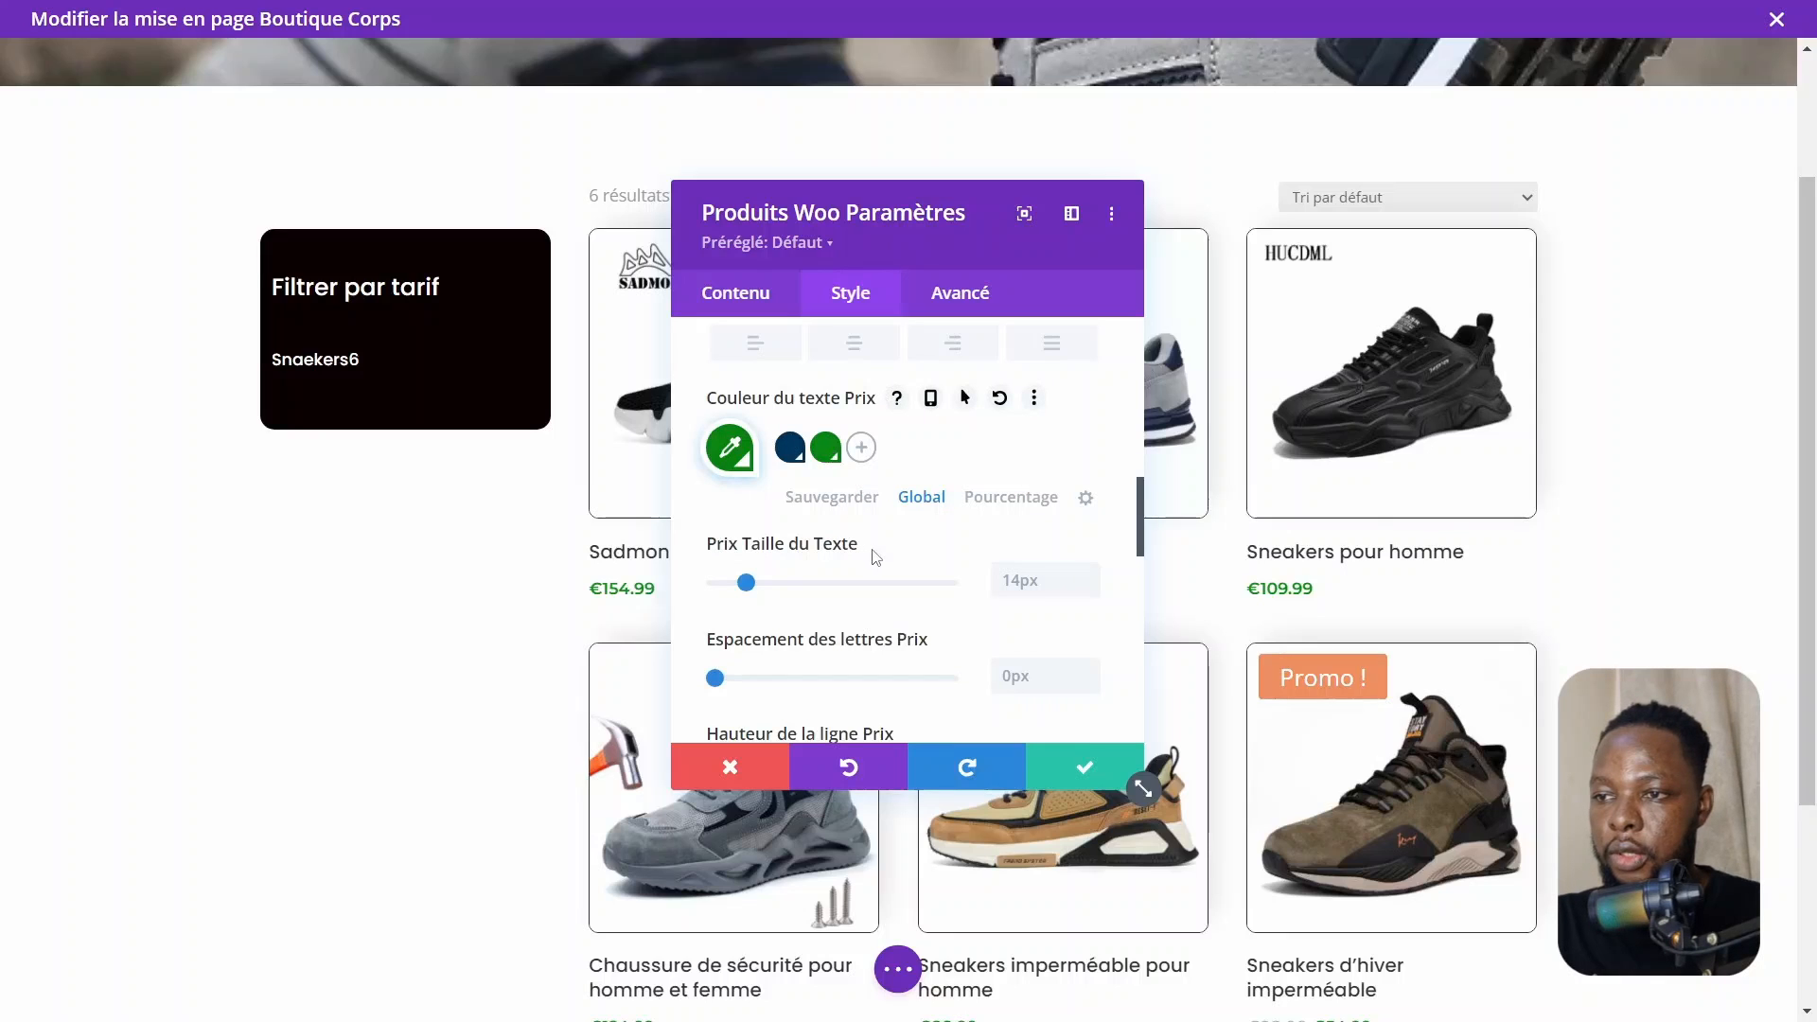
Set the sale badge (Promo) colour to the green global colour
{"action": "scroll", "coordinate": [826, 471], "scroll_direction": "up", "scroll_amount": 3}
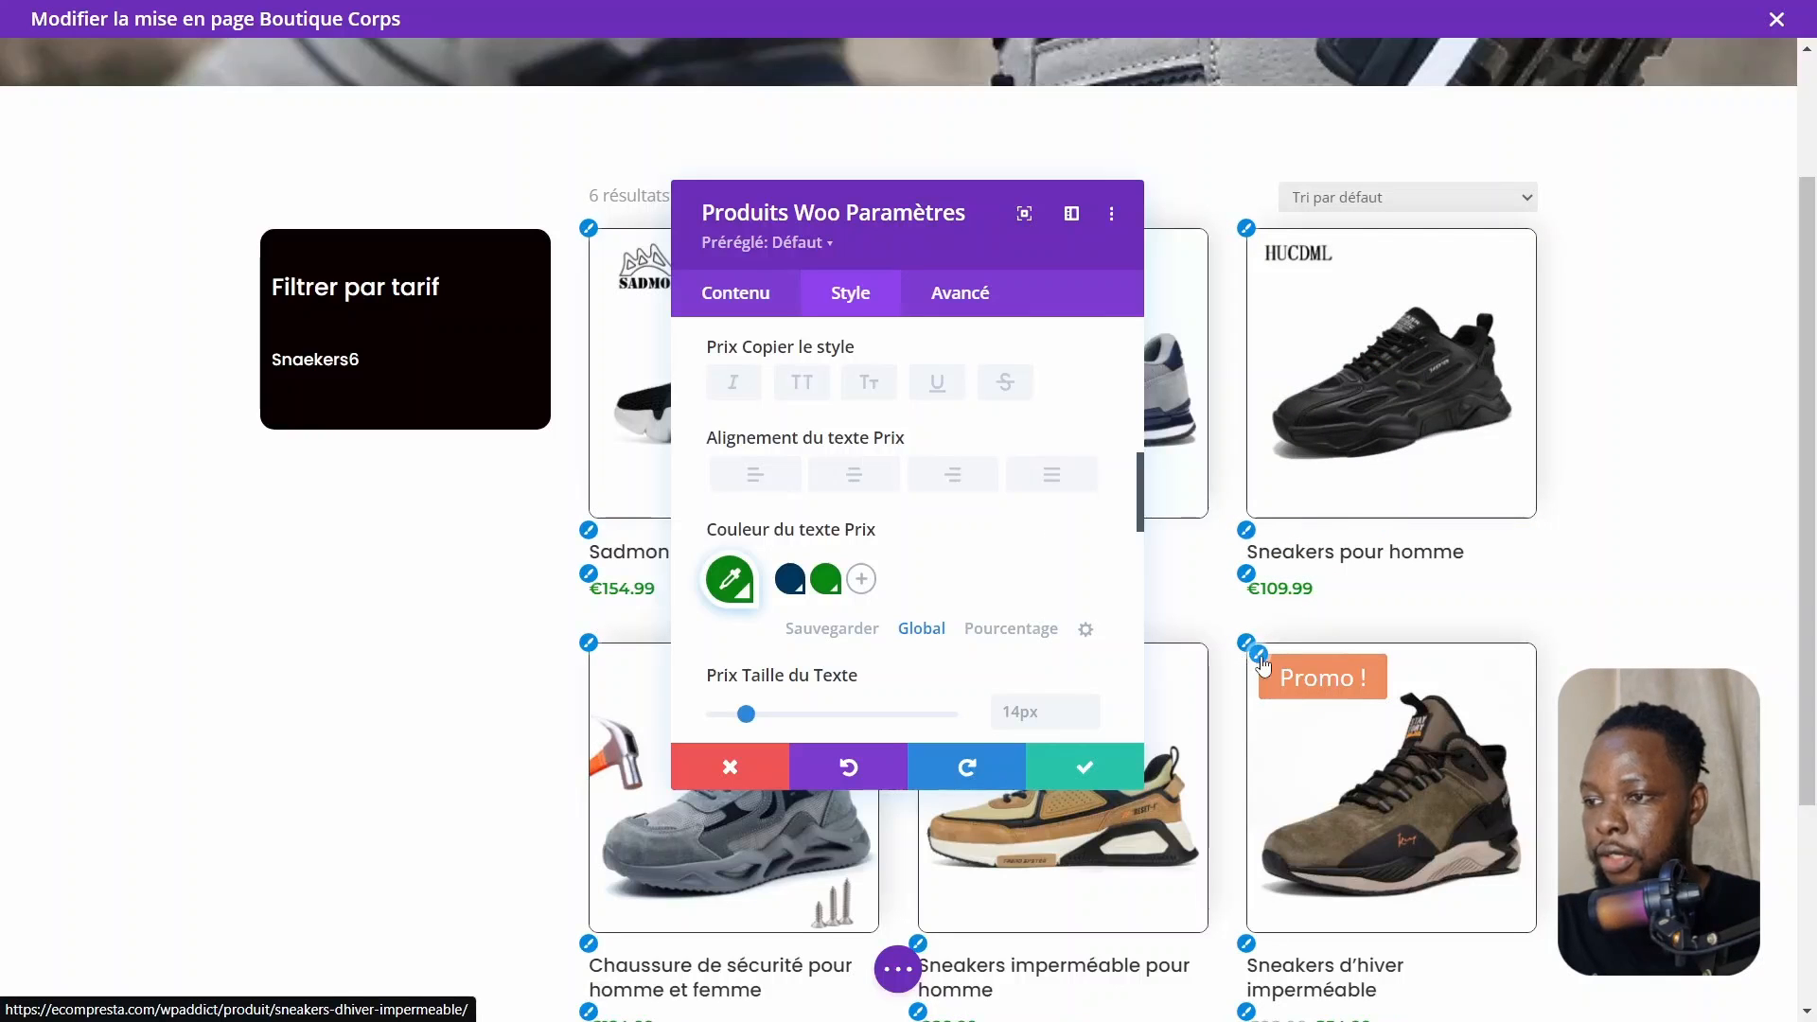
{"action": "left_click", "coordinate": [1314, 701]}
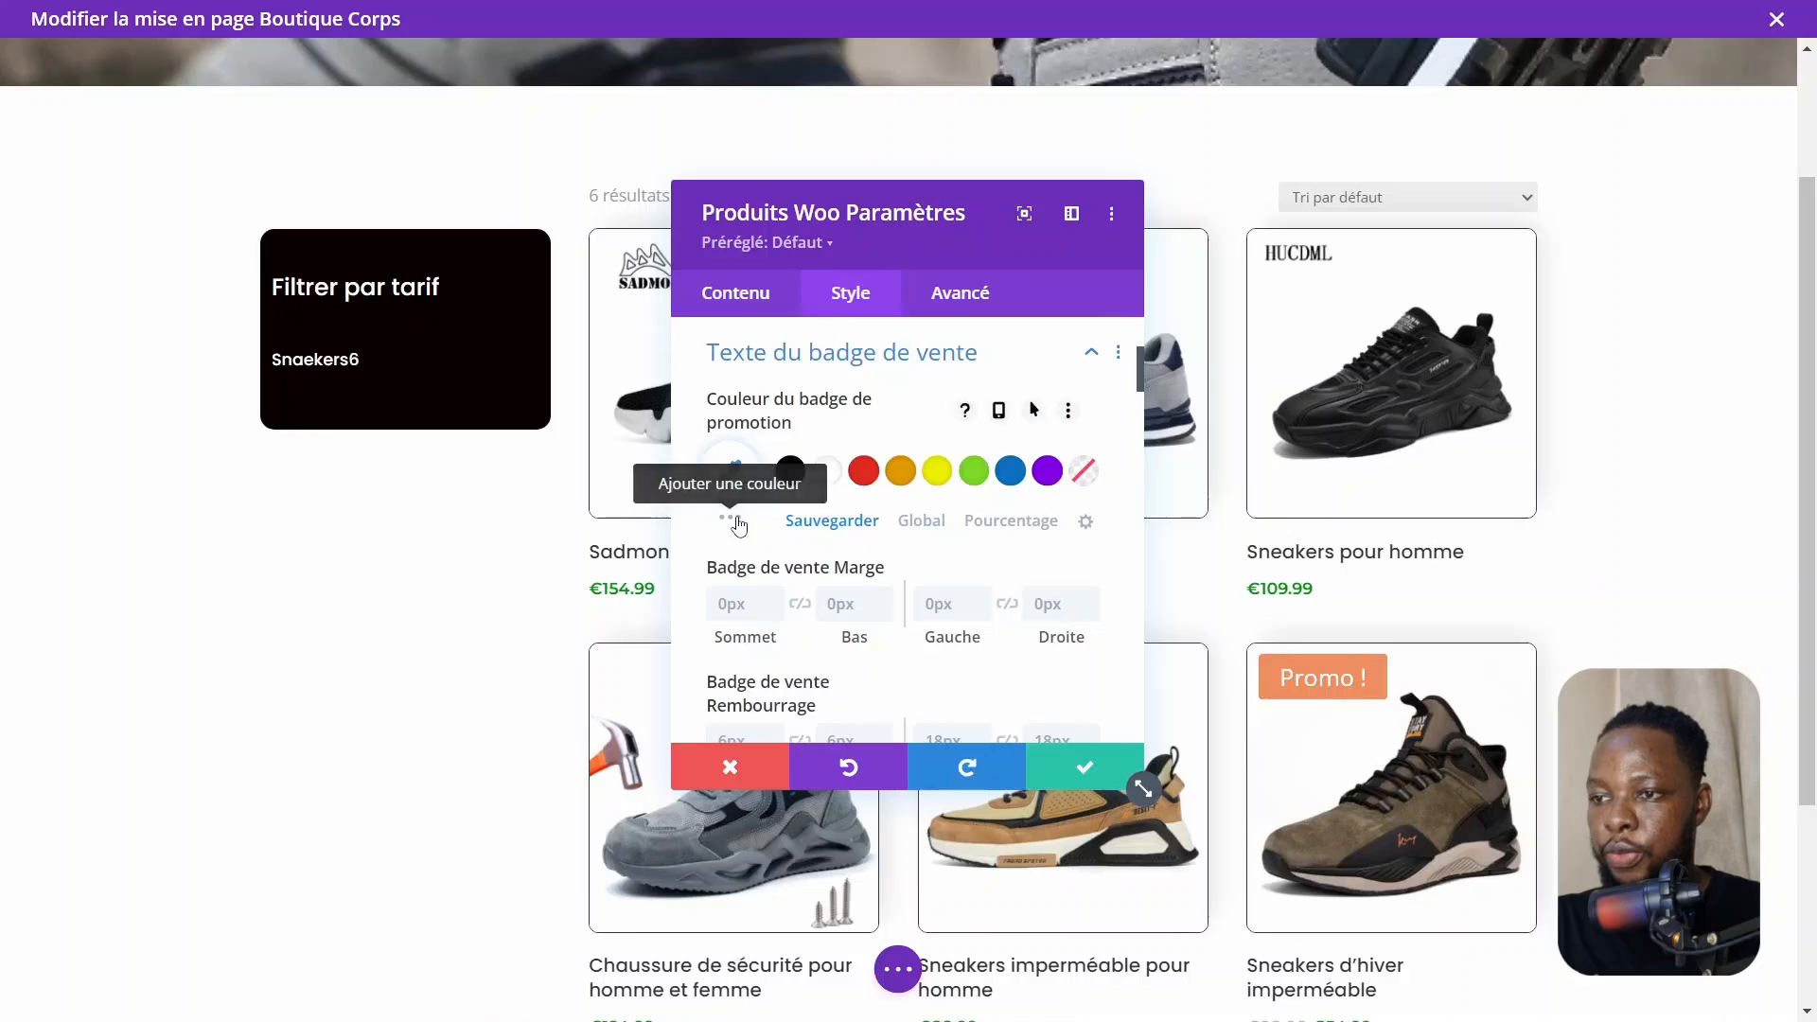
{"action": "scroll", "coordinate": [909, 501], "scroll_direction": "down", "scroll_amount": 1}
{"action": "left_click", "coordinate": [922, 474]}
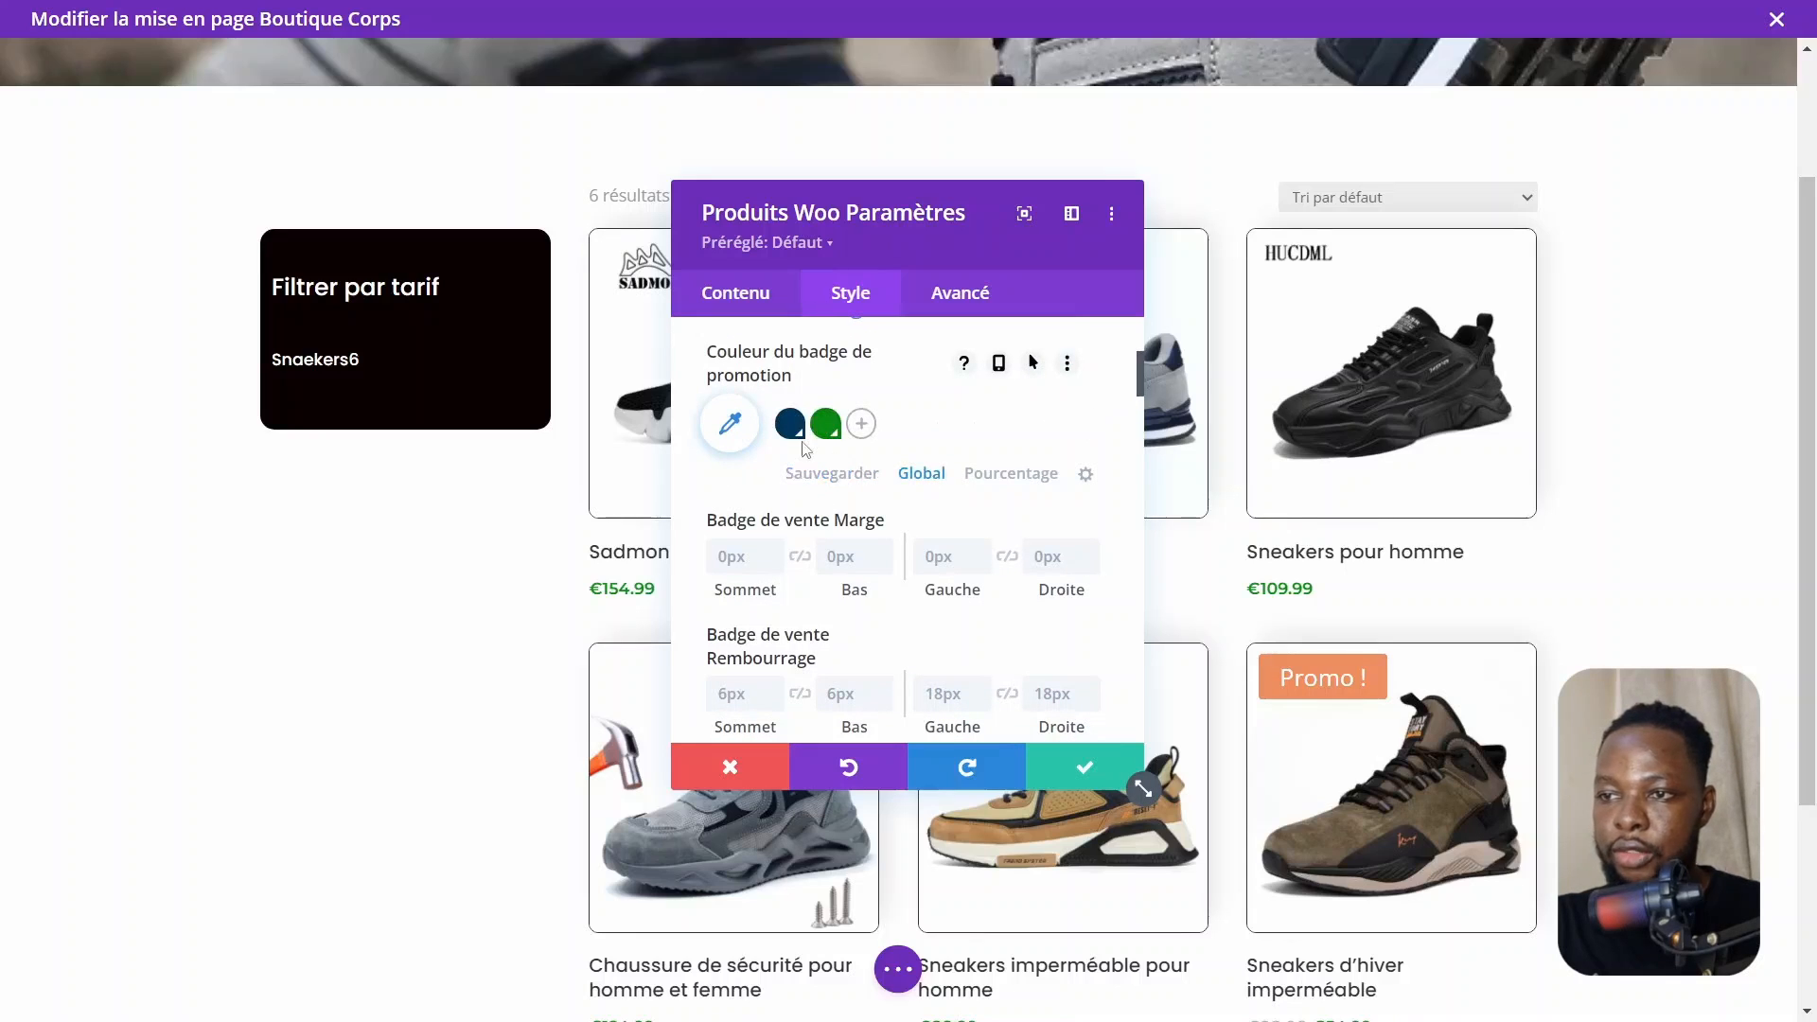
{"action": "left_click", "coordinate": [826, 427]}
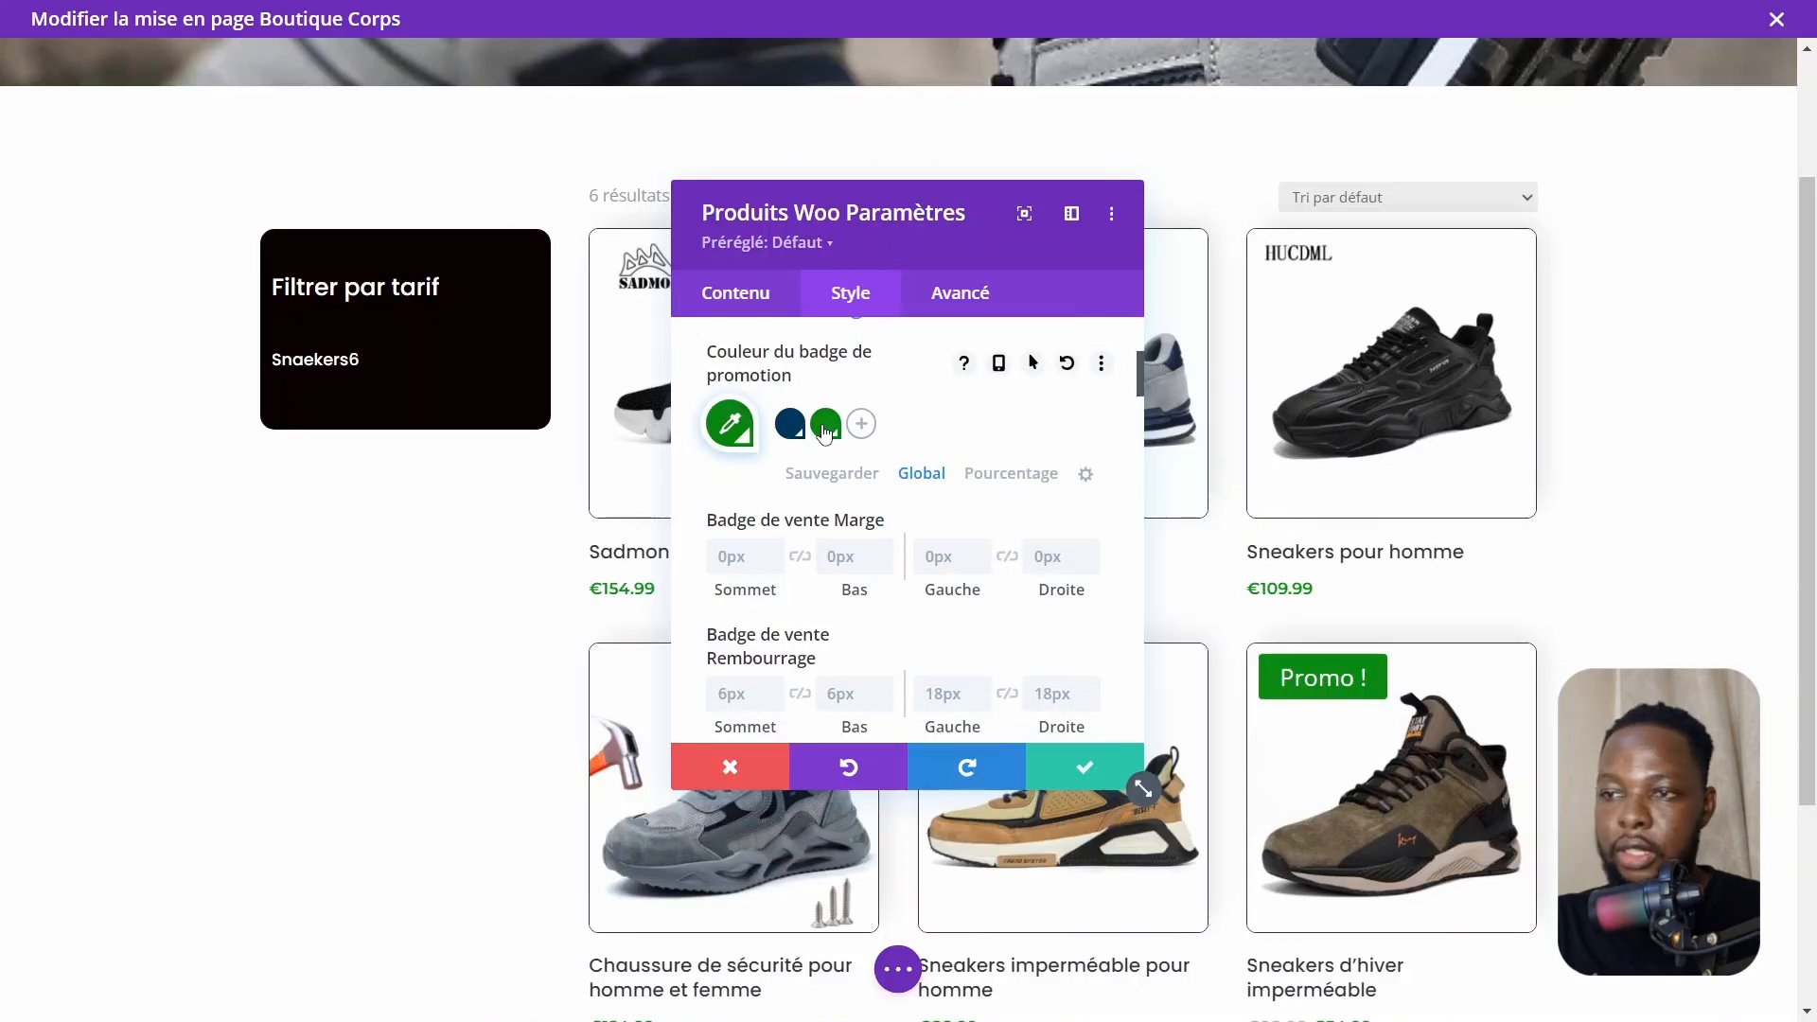
Set the sale badge text size to 16px
{"action": "scroll", "coordinate": [793, 487], "scroll_direction": "down", "scroll_amount": 2}
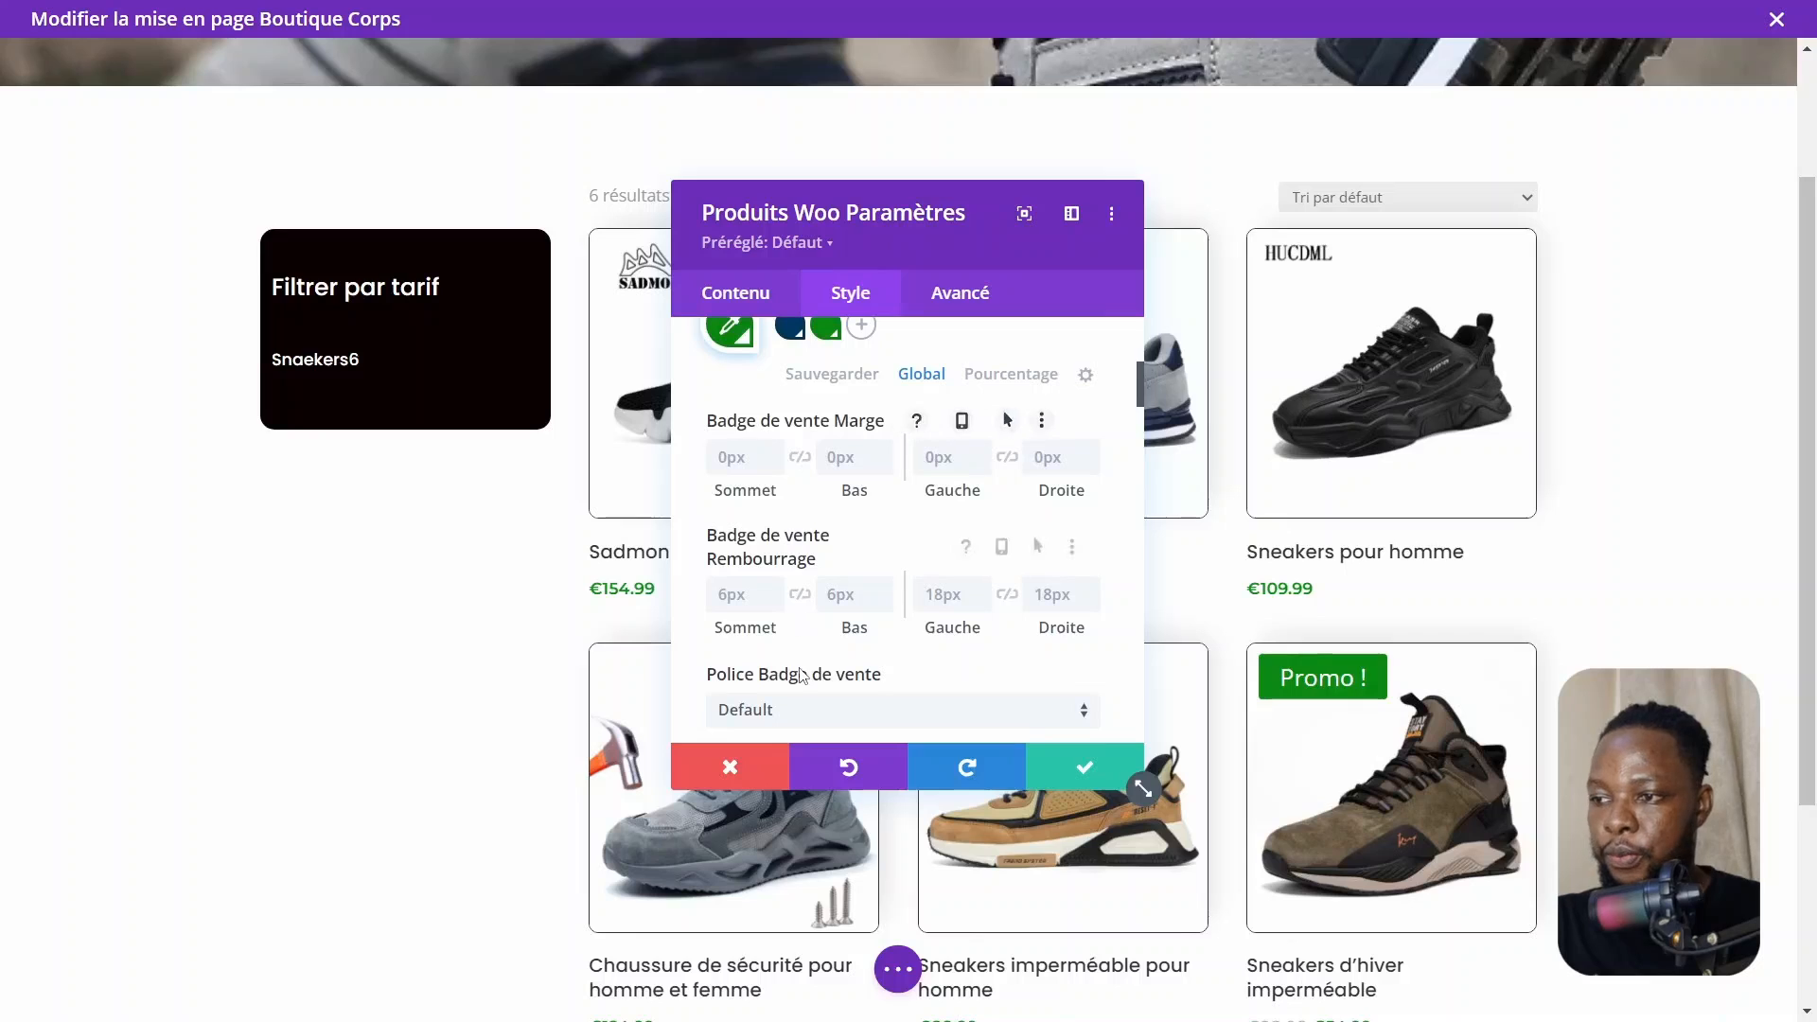
{"action": "scroll", "coordinate": [827, 608], "scroll_direction": "down", "scroll_amount": 10}
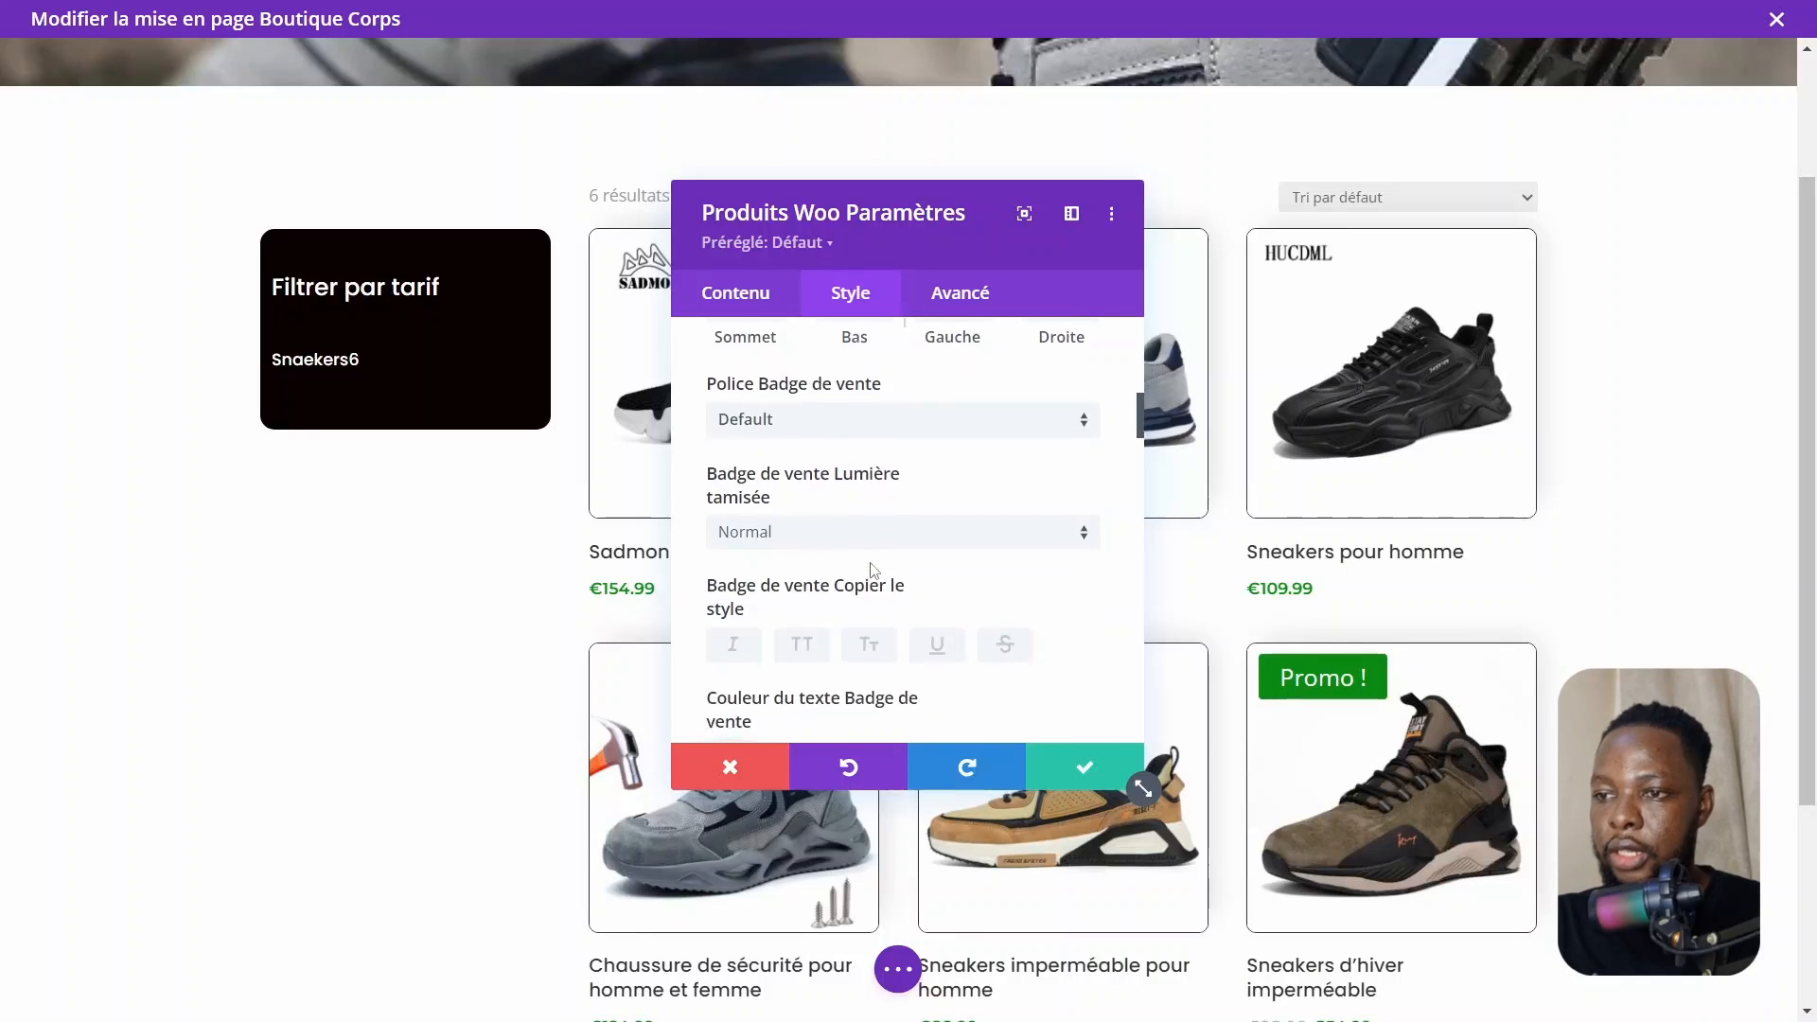
{"action": "scroll", "coordinate": [852, 568], "scroll_direction": "down", "scroll_amount": 2}
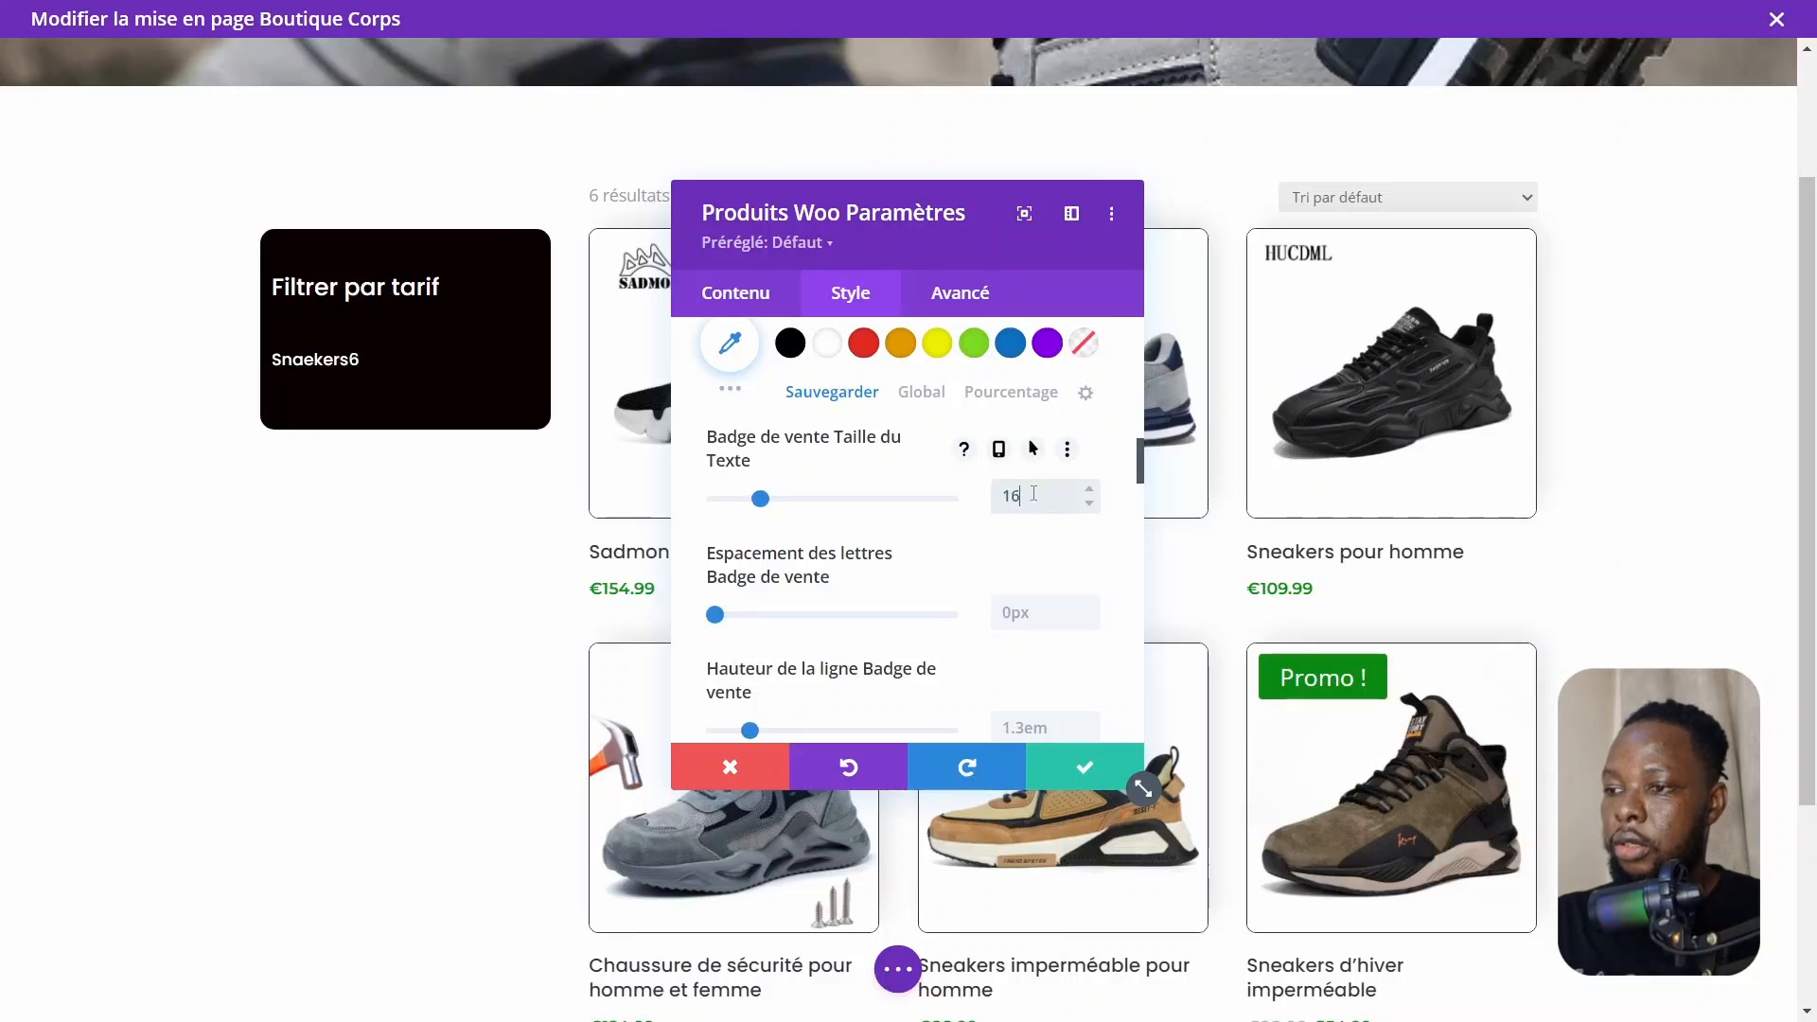
{"action": "type", "text": "px"}
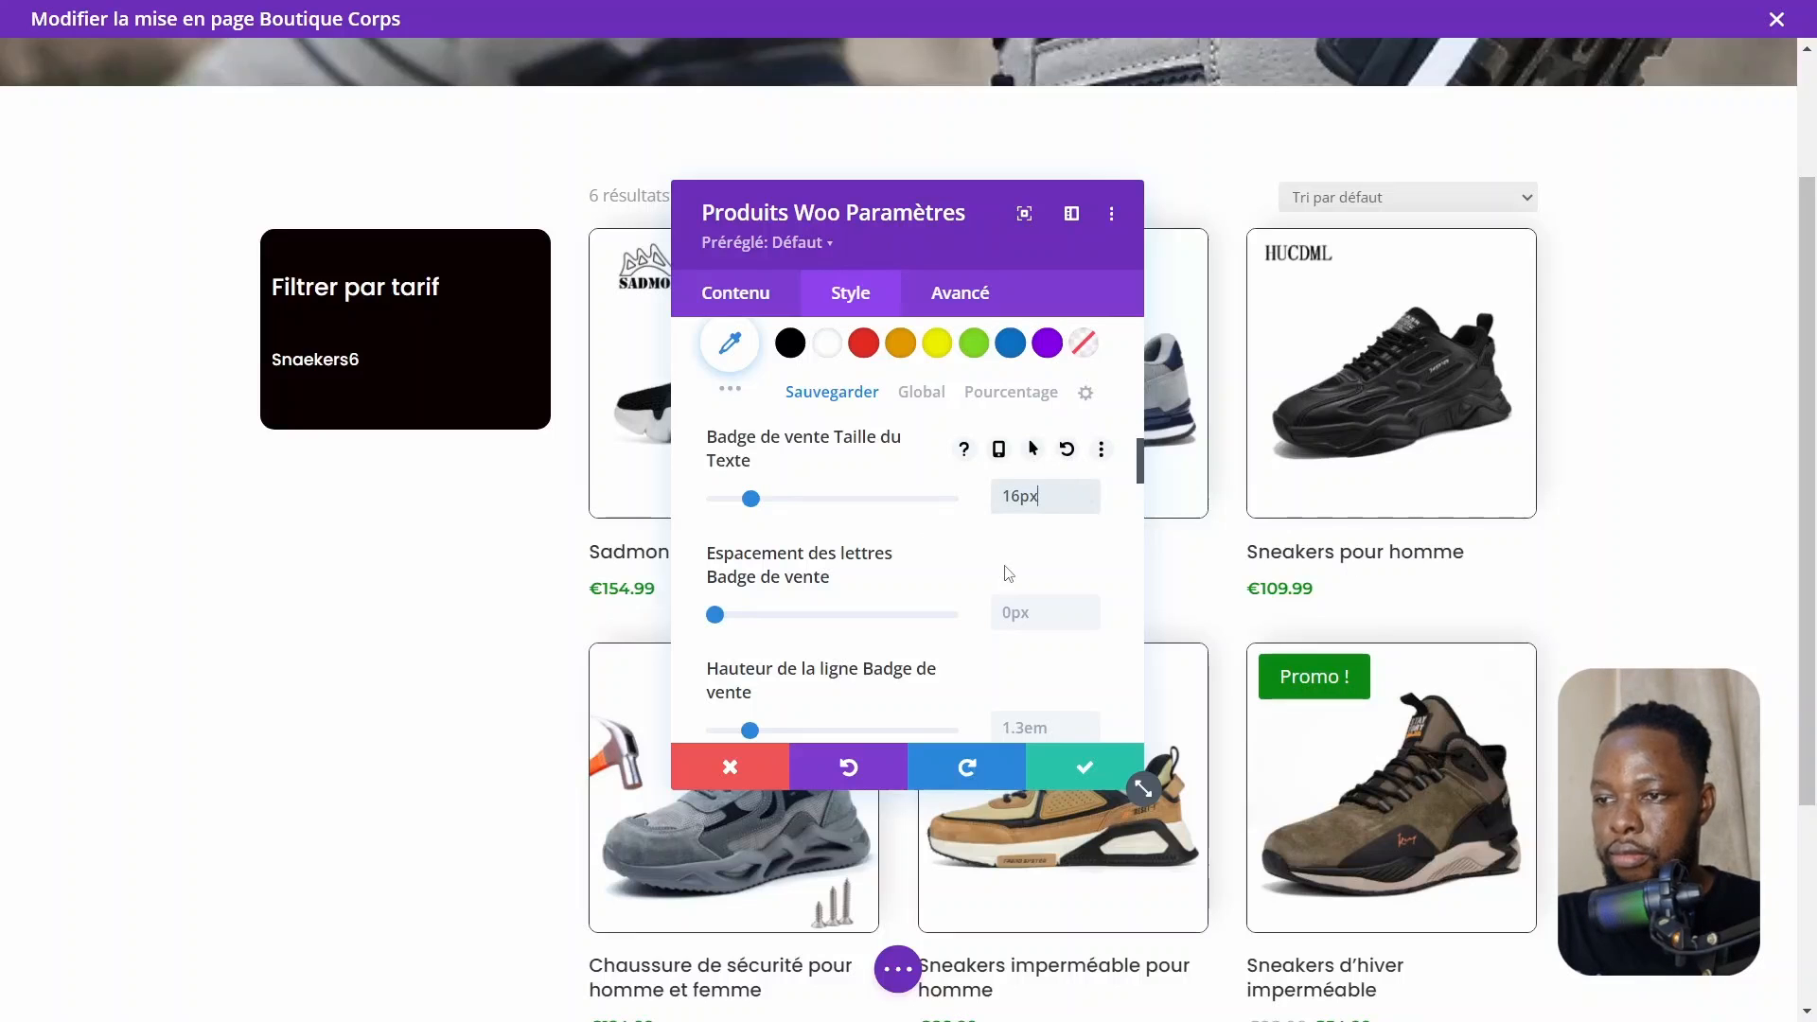
Set the sale badge's top padding to 4px
{"action": "scroll", "coordinate": [889, 522], "scroll_direction": "up", "scroll_amount": 5}
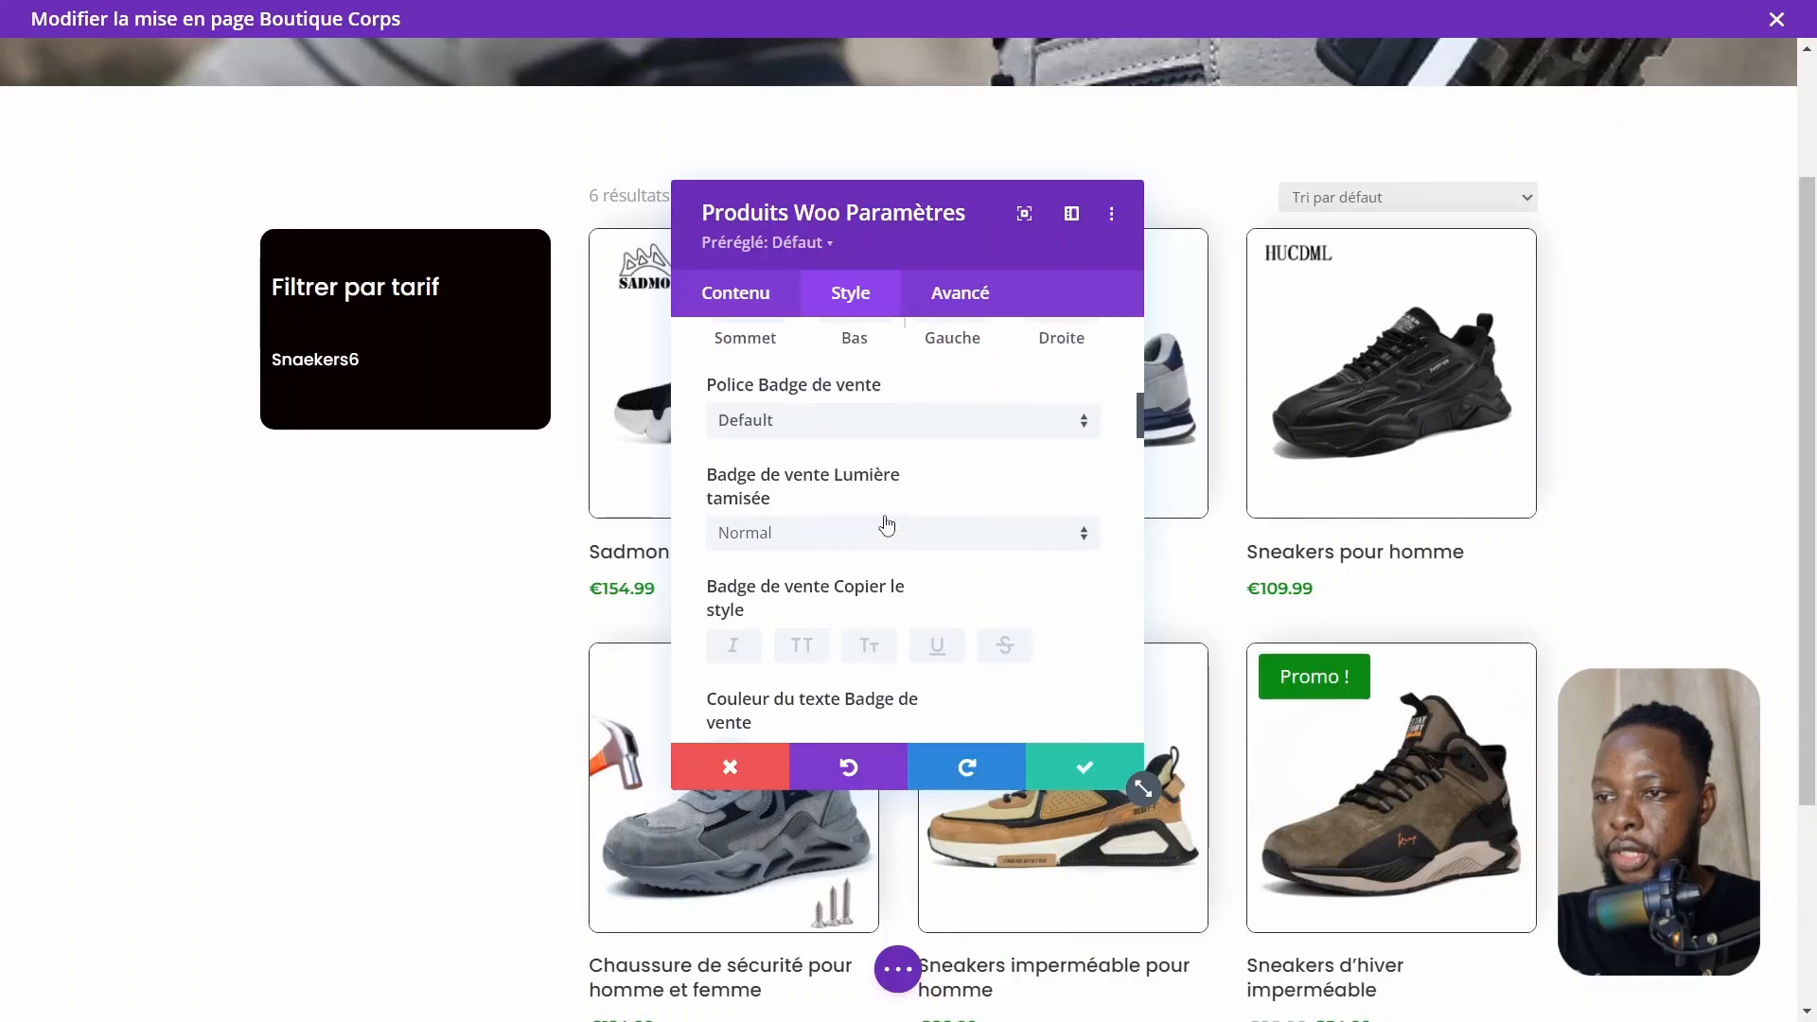
{"action": "scroll", "coordinate": [887, 525], "scroll_direction": "up", "scroll_amount": 4}
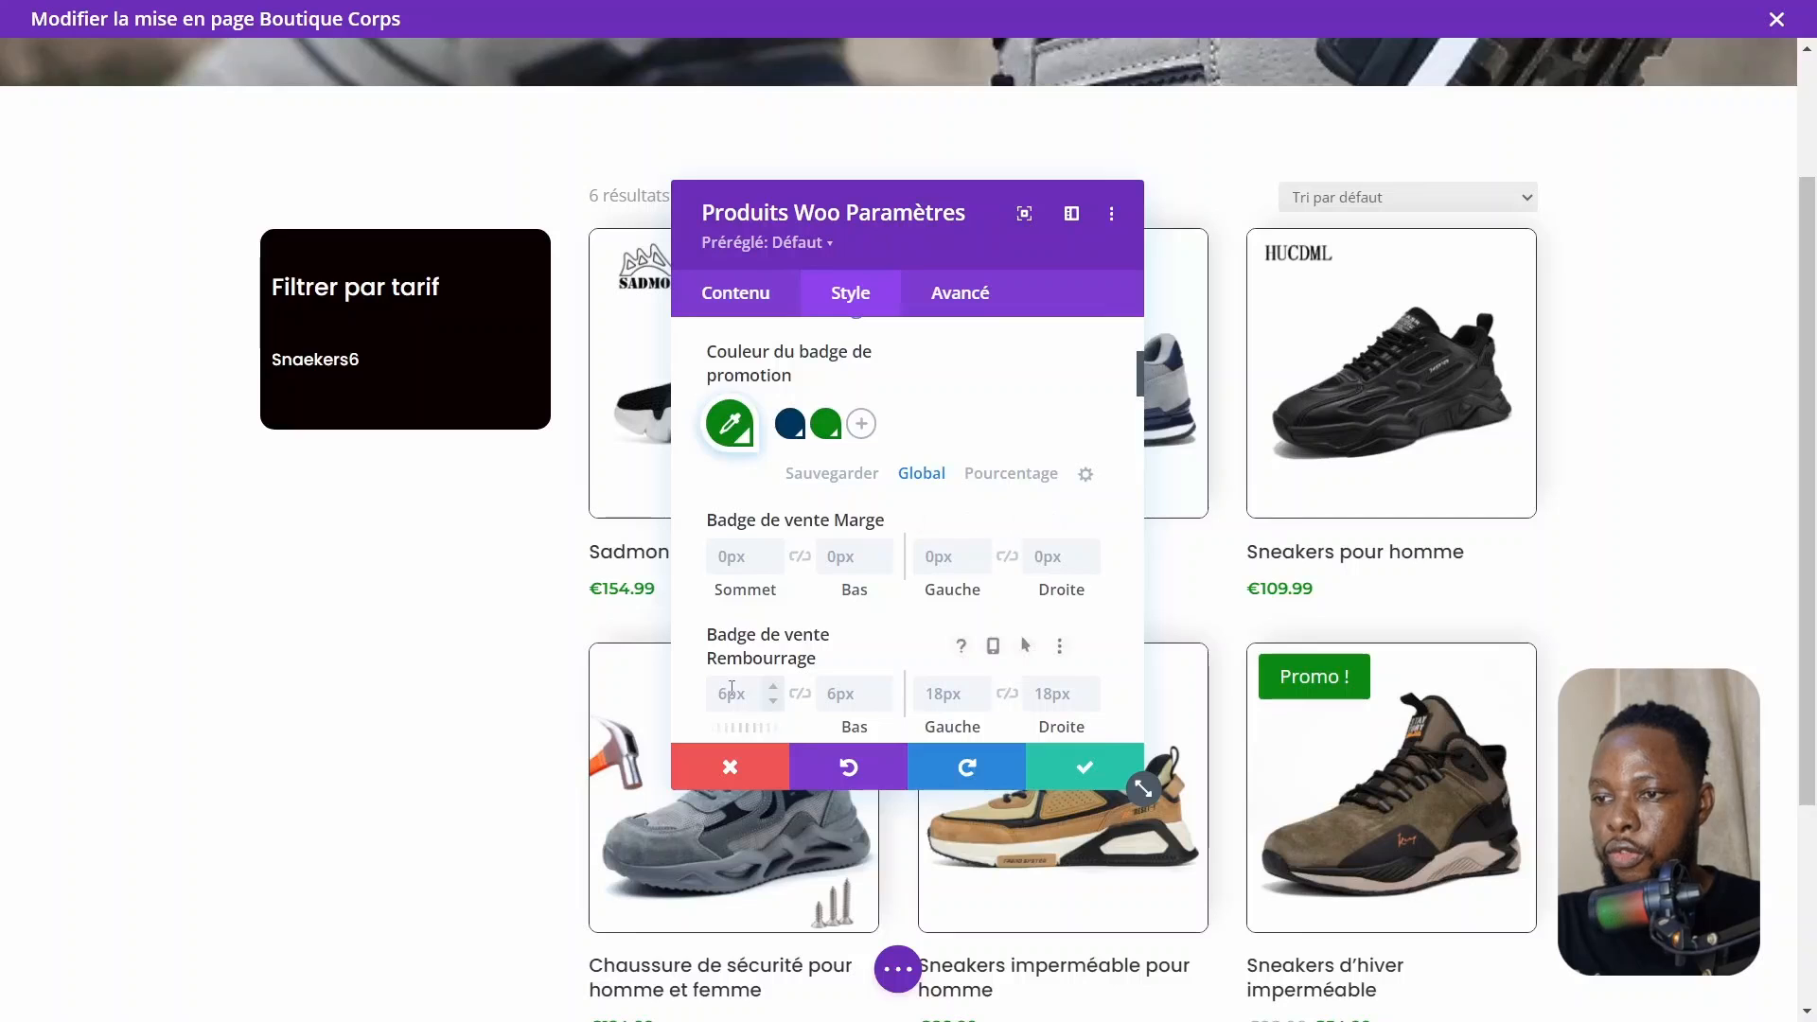
{"action": "left_click", "coordinate": [732, 689]}
{"action": "type", "text": "4"}
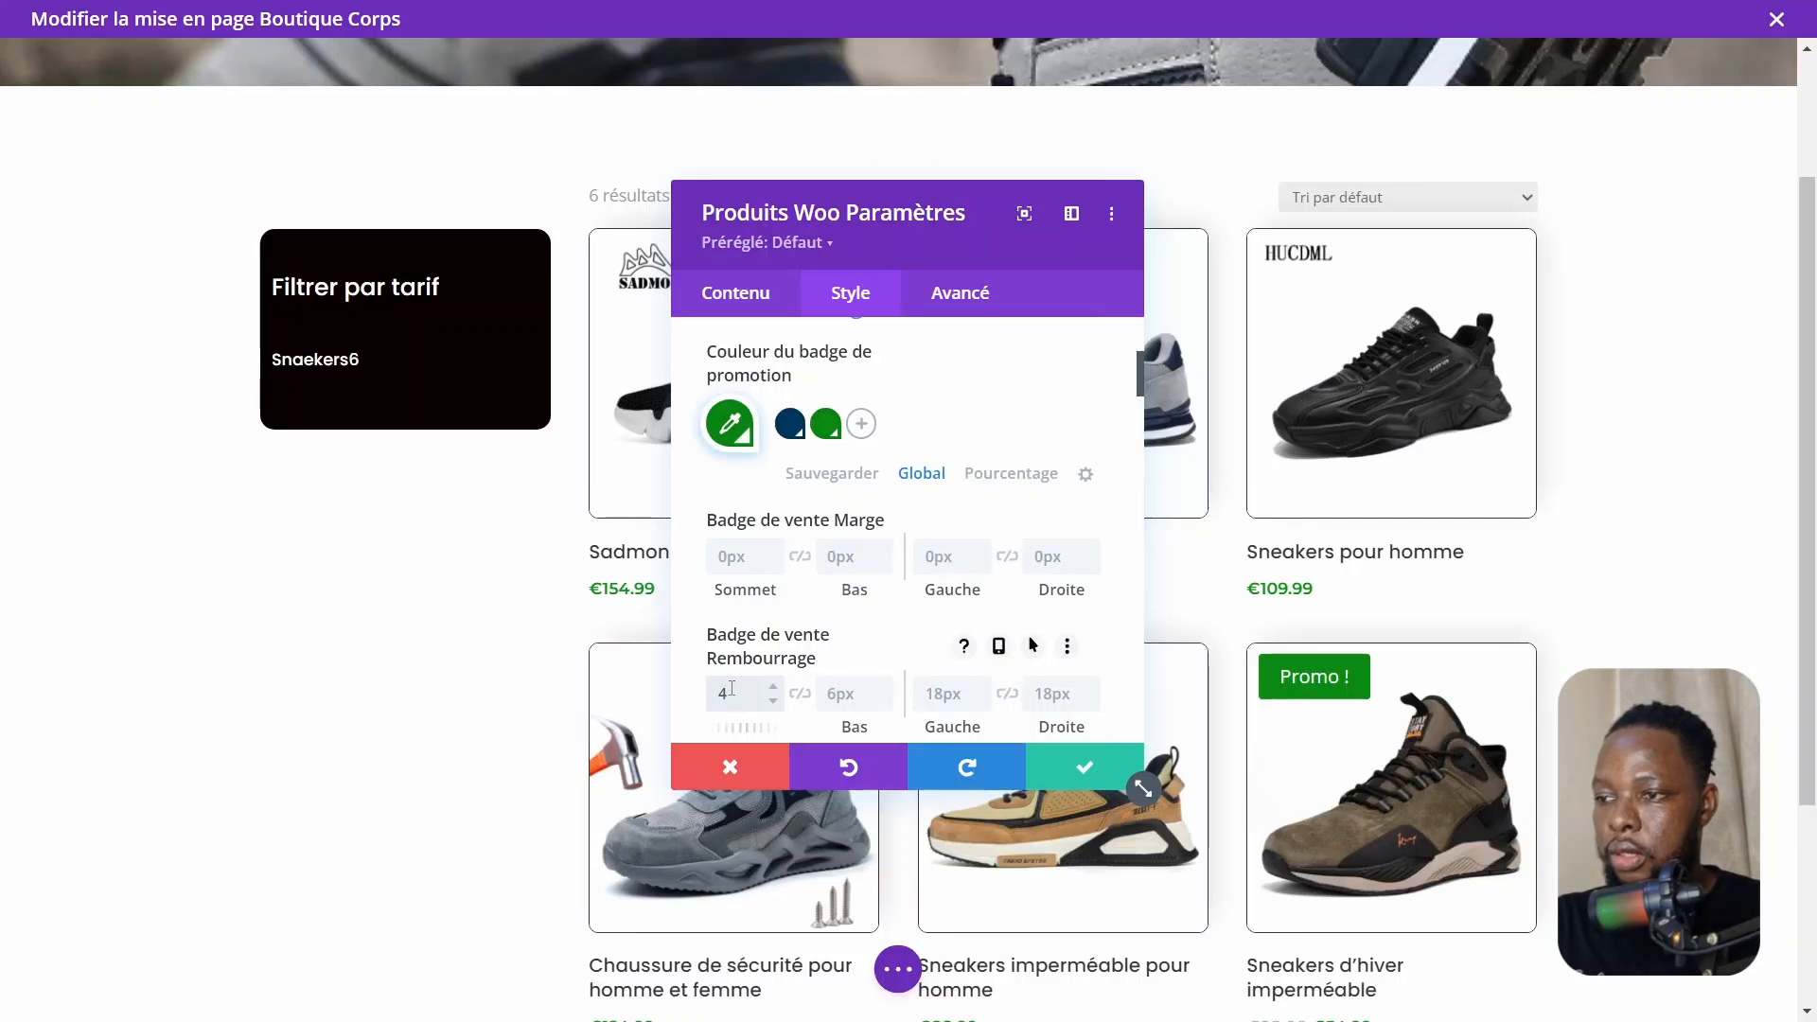
{"action": "type", "text": "px"}
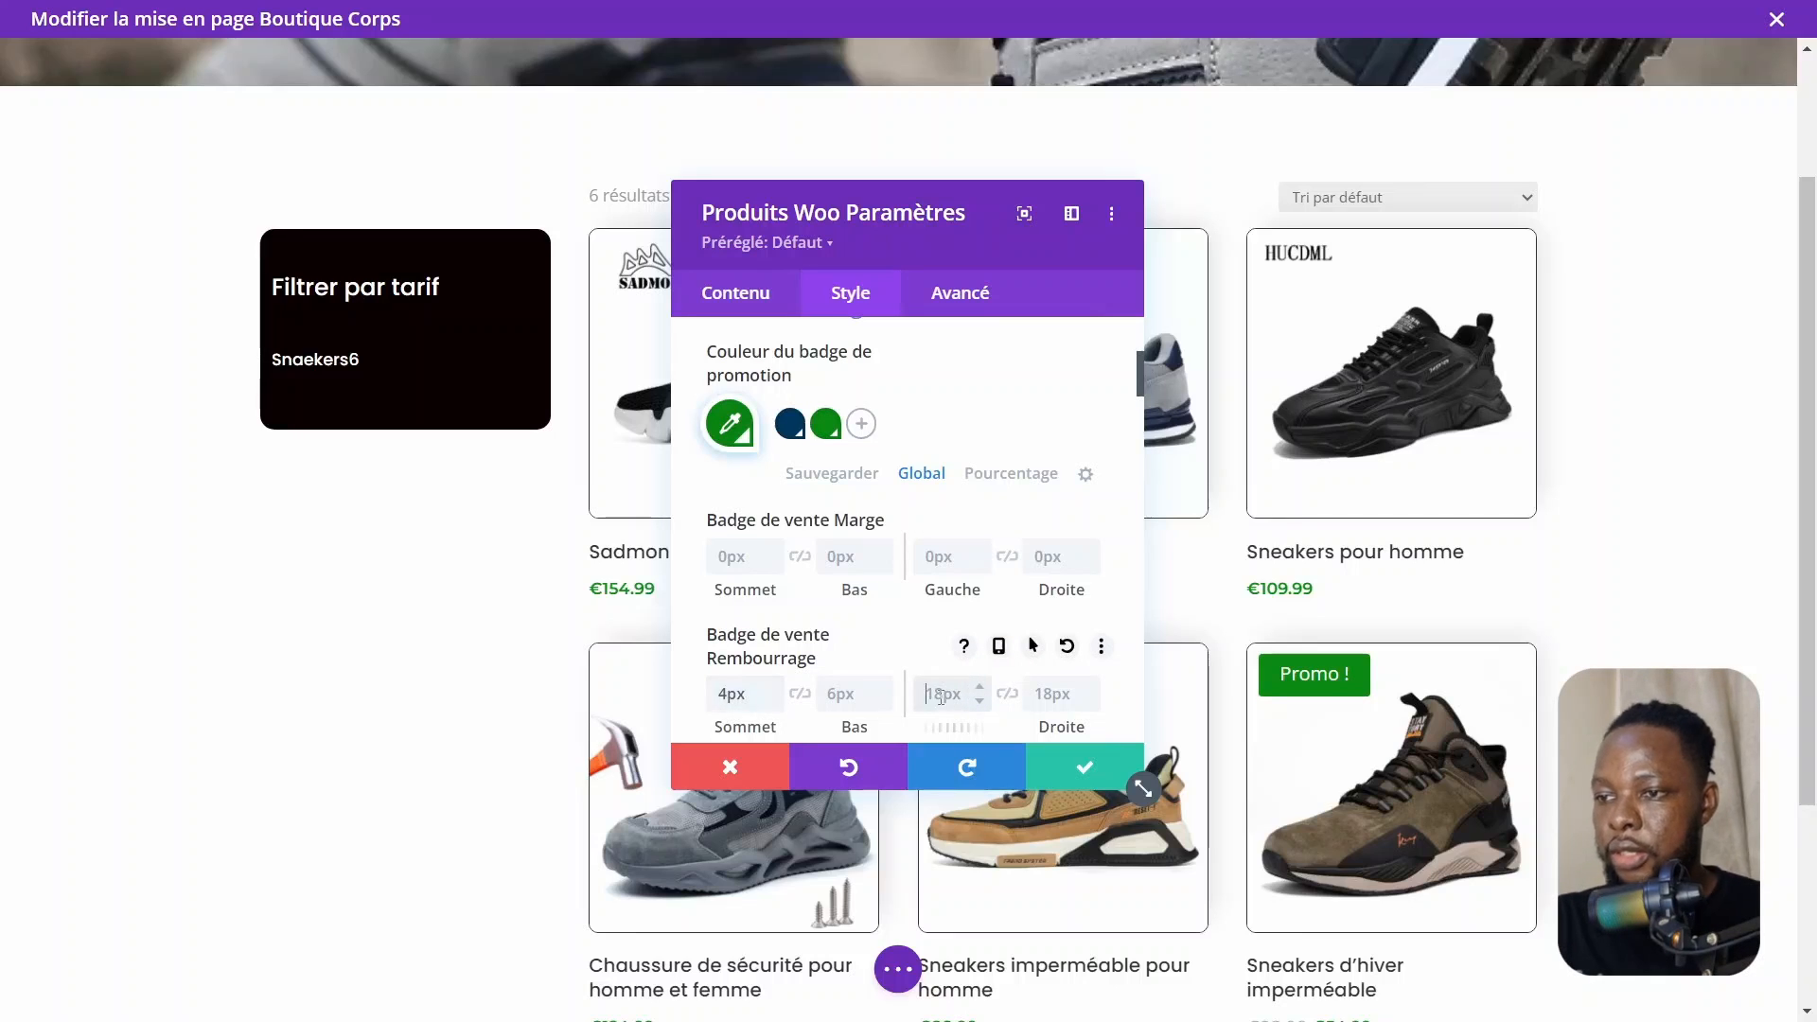
Lower the shadow colour opacity to rgba(0,0,0,0.06) and confirm the colour
{"action": "scroll", "coordinate": [837, 602], "scroll_direction": "down", "scroll_amount": 6}
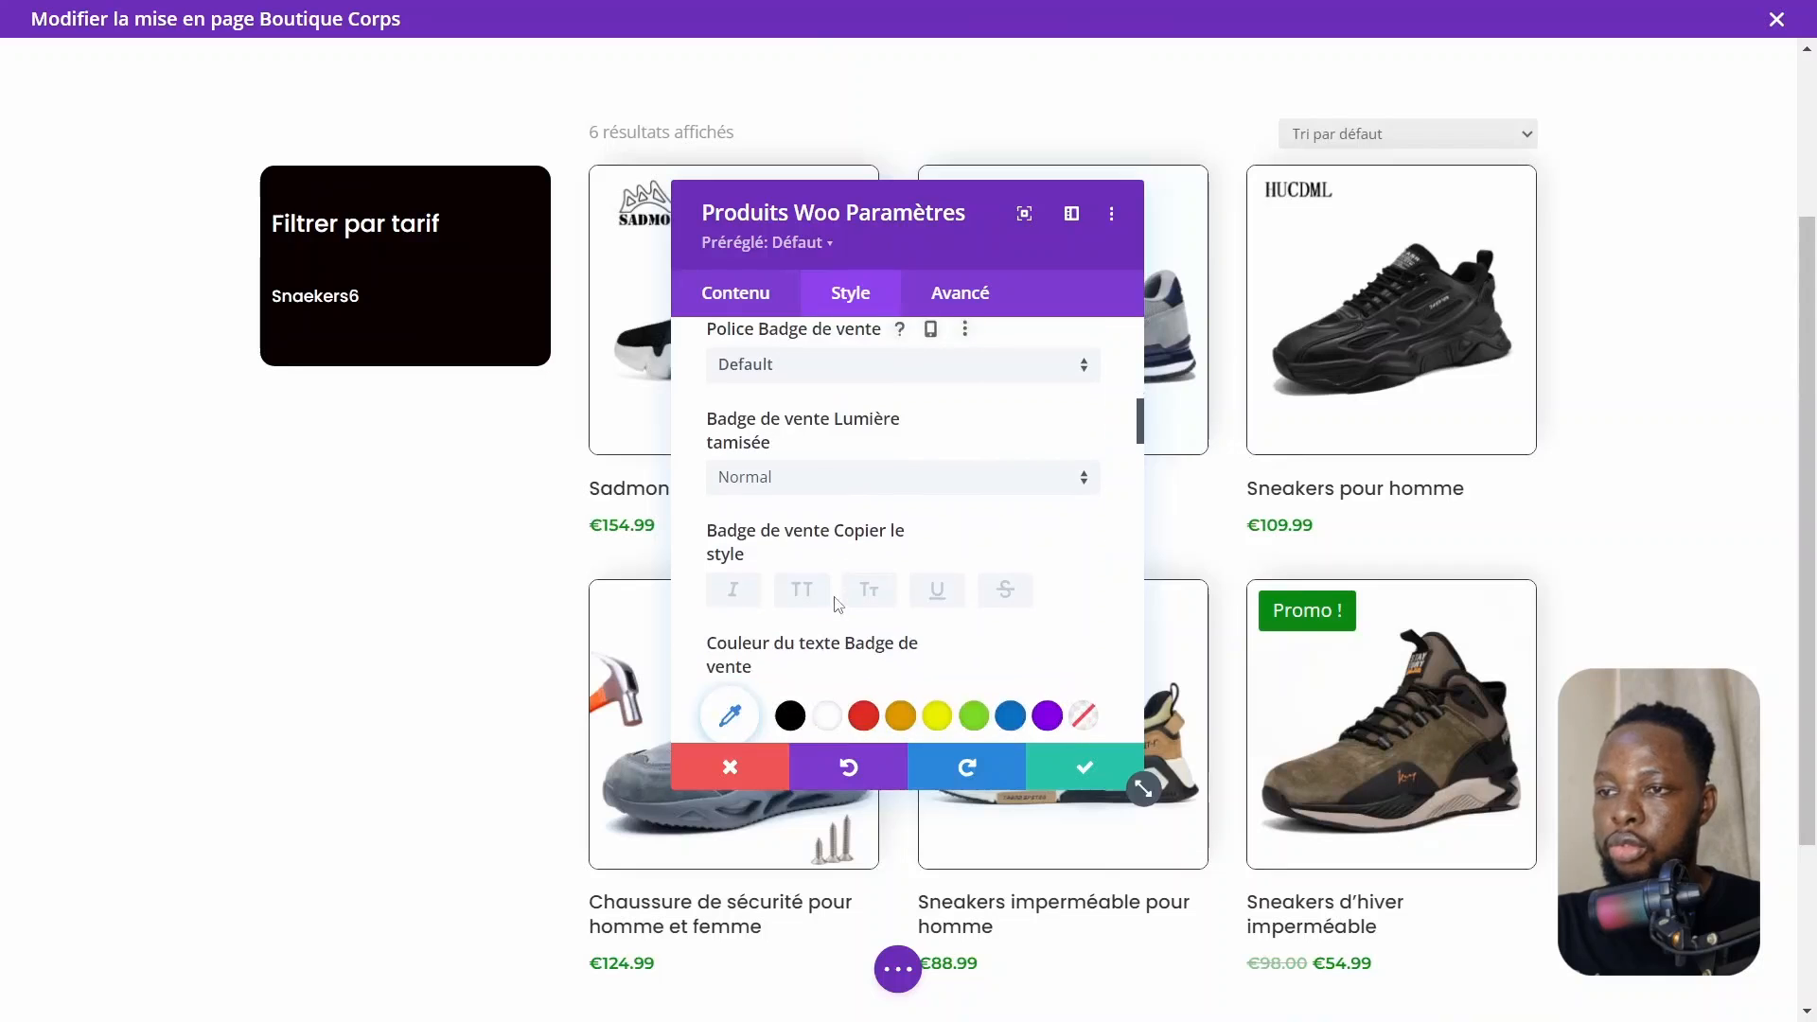
{"action": "scroll", "coordinate": [836, 602], "scroll_direction": "down", "scroll_amount": 3}
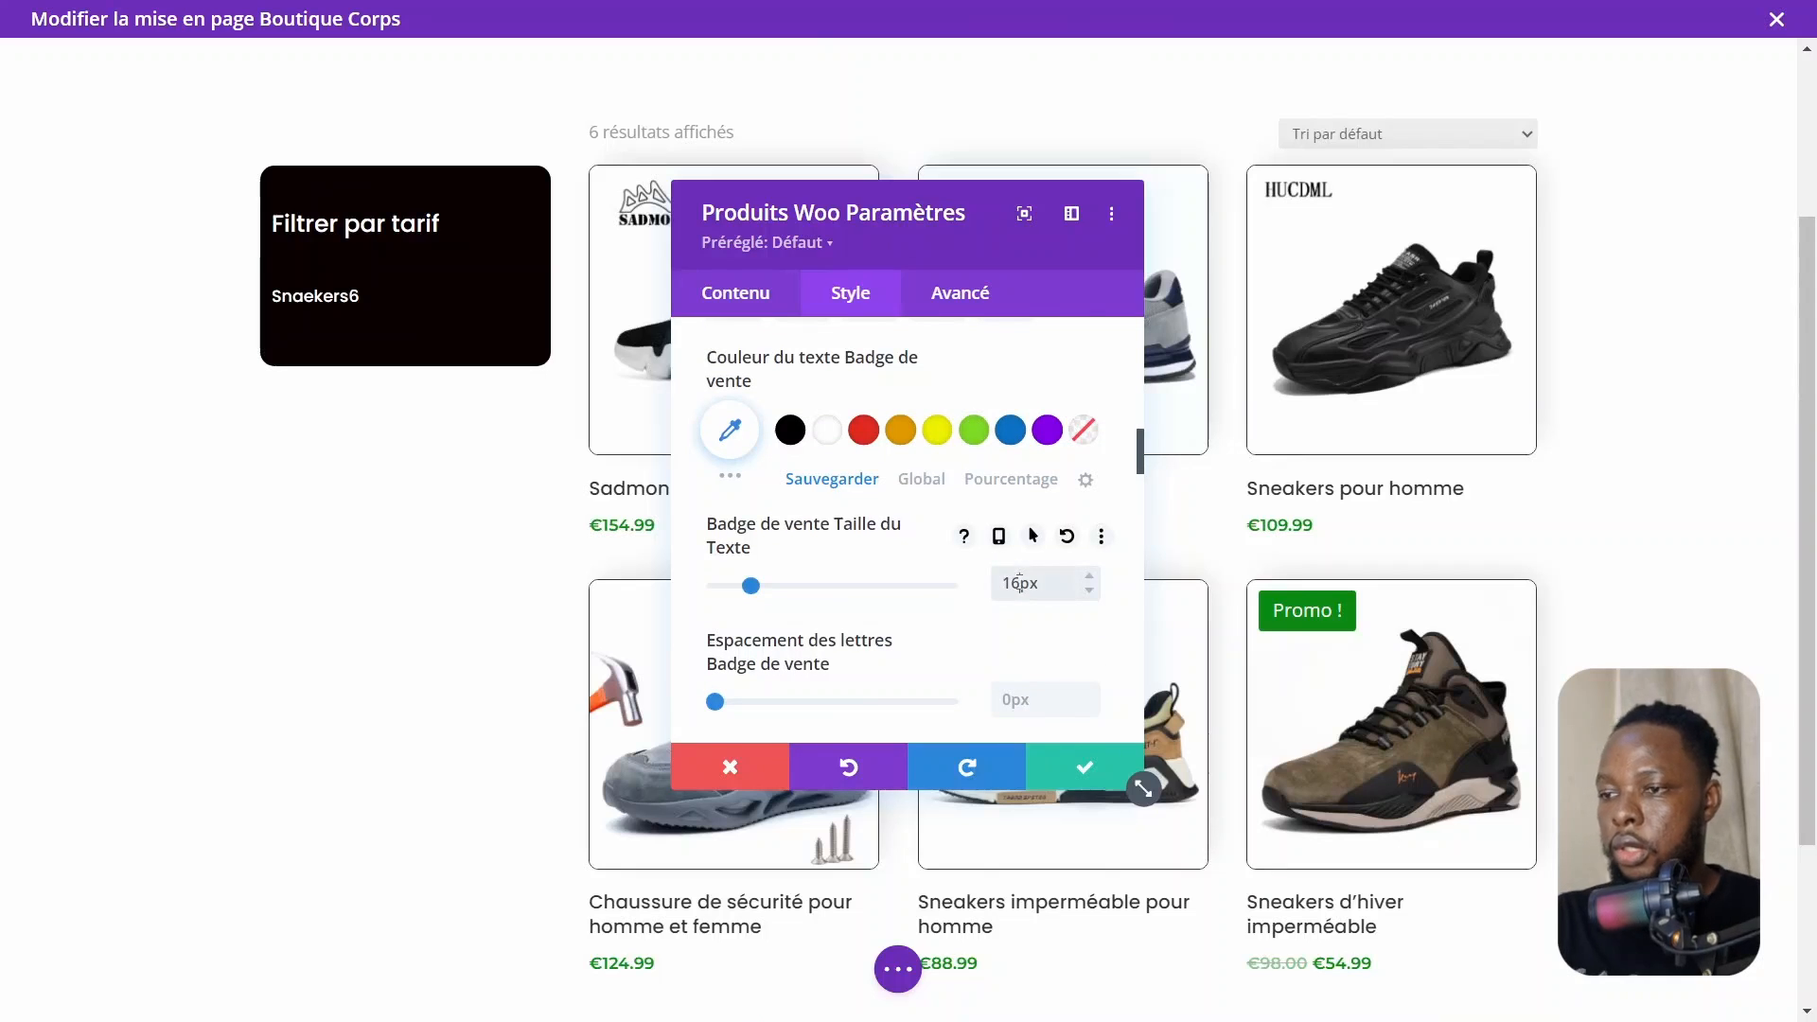
{"action": "key", "text": "Down"}
{"action": "key", "text": "Down"}
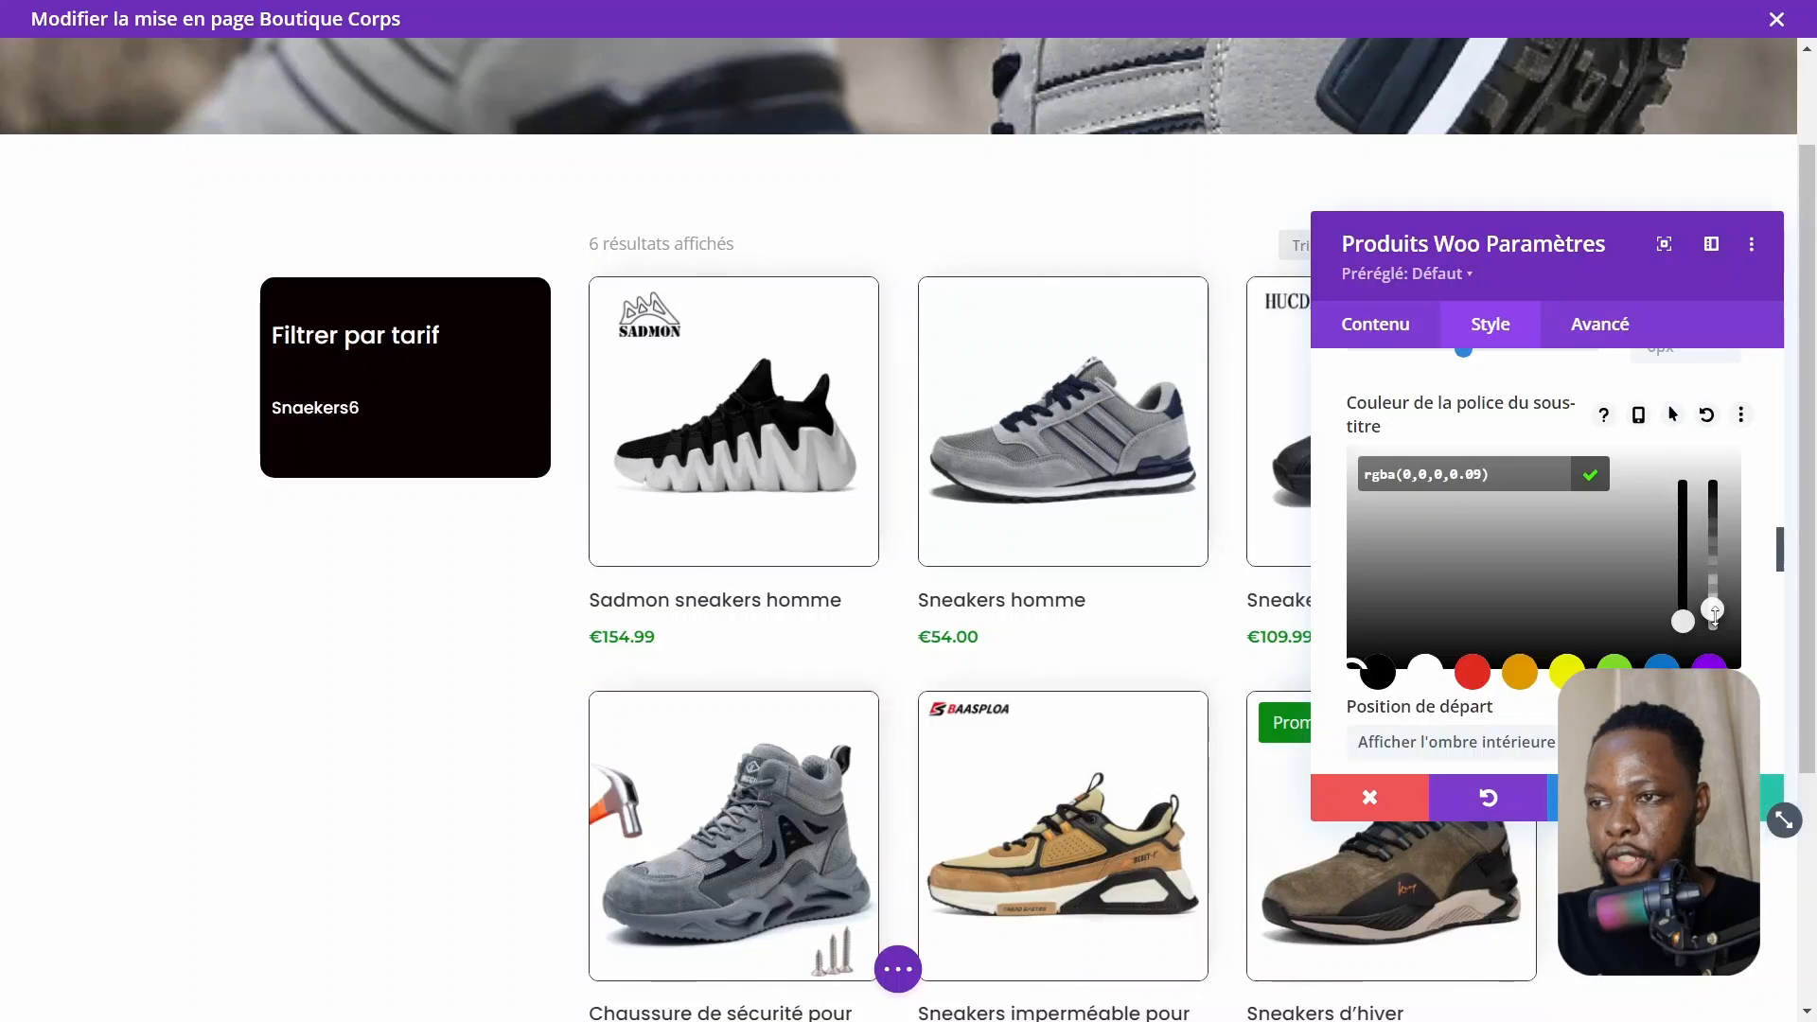
{"action": "left_click_drag", "start_coordinate": [1713, 623], "coordinate": [1713, 613]}
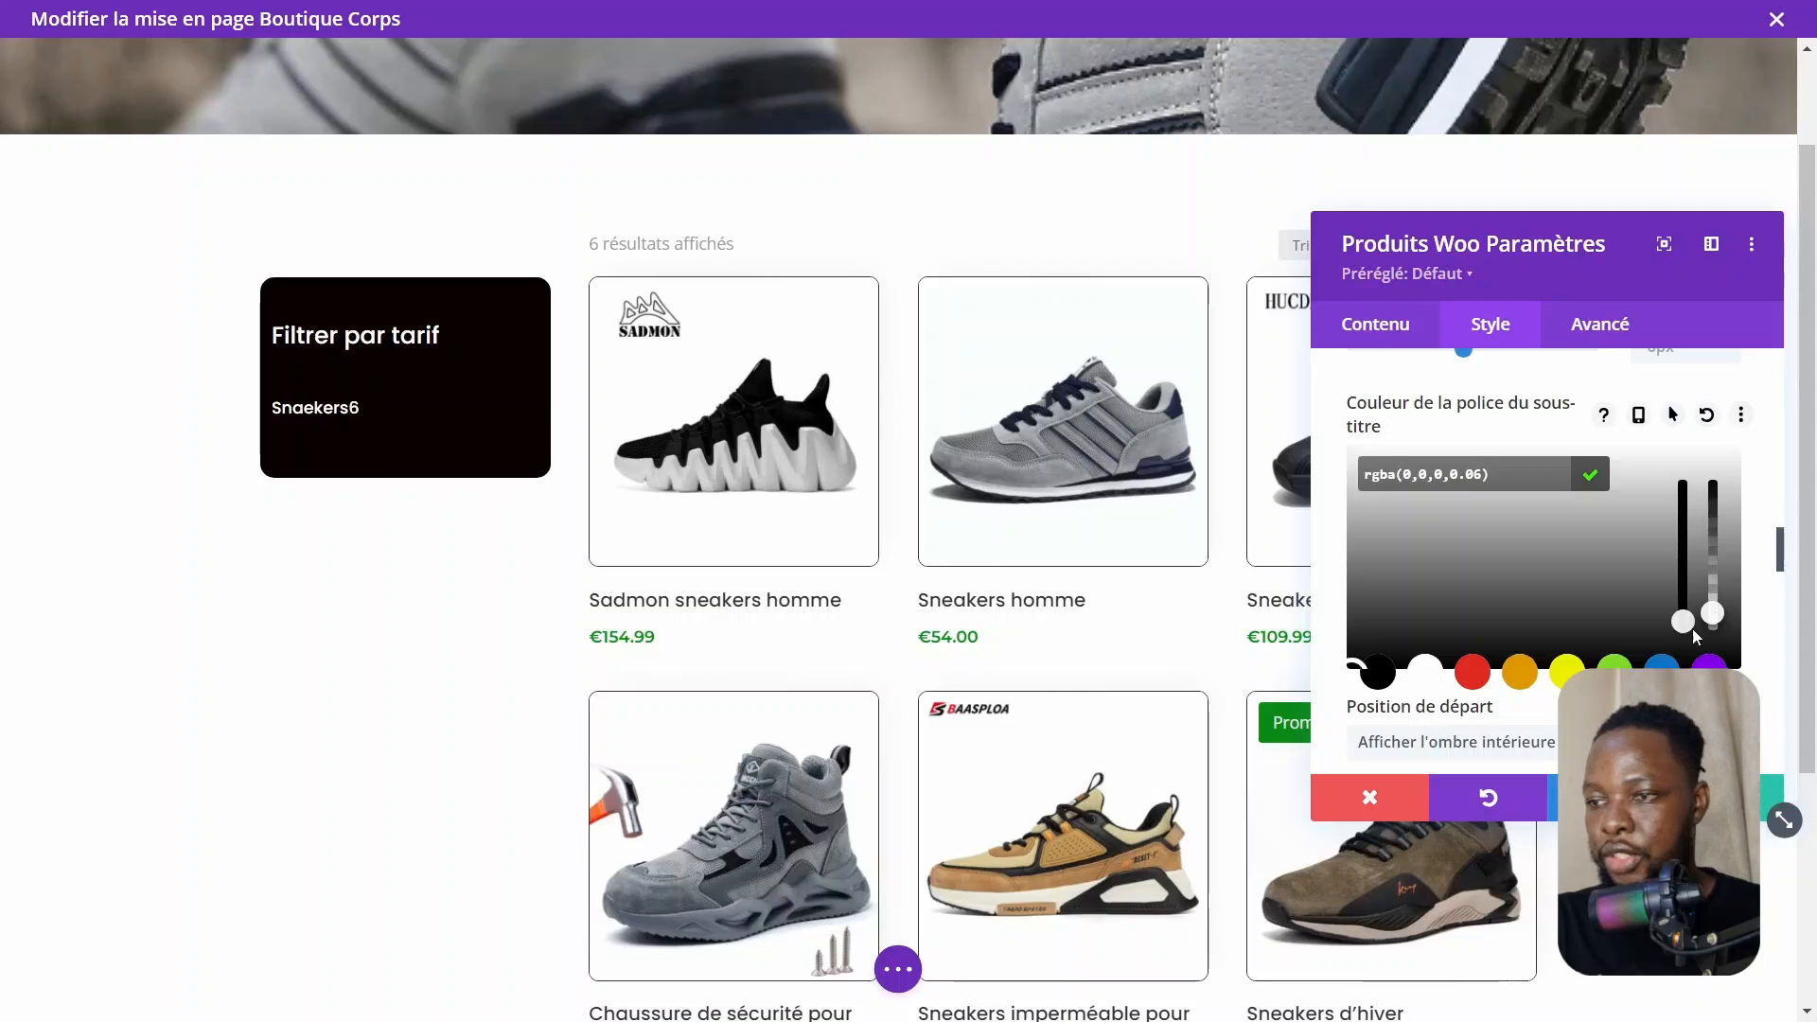
{"action": "left_click", "coordinate": [1591, 474]}
{"action": "left_click", "coordinate": [1770, 797]}
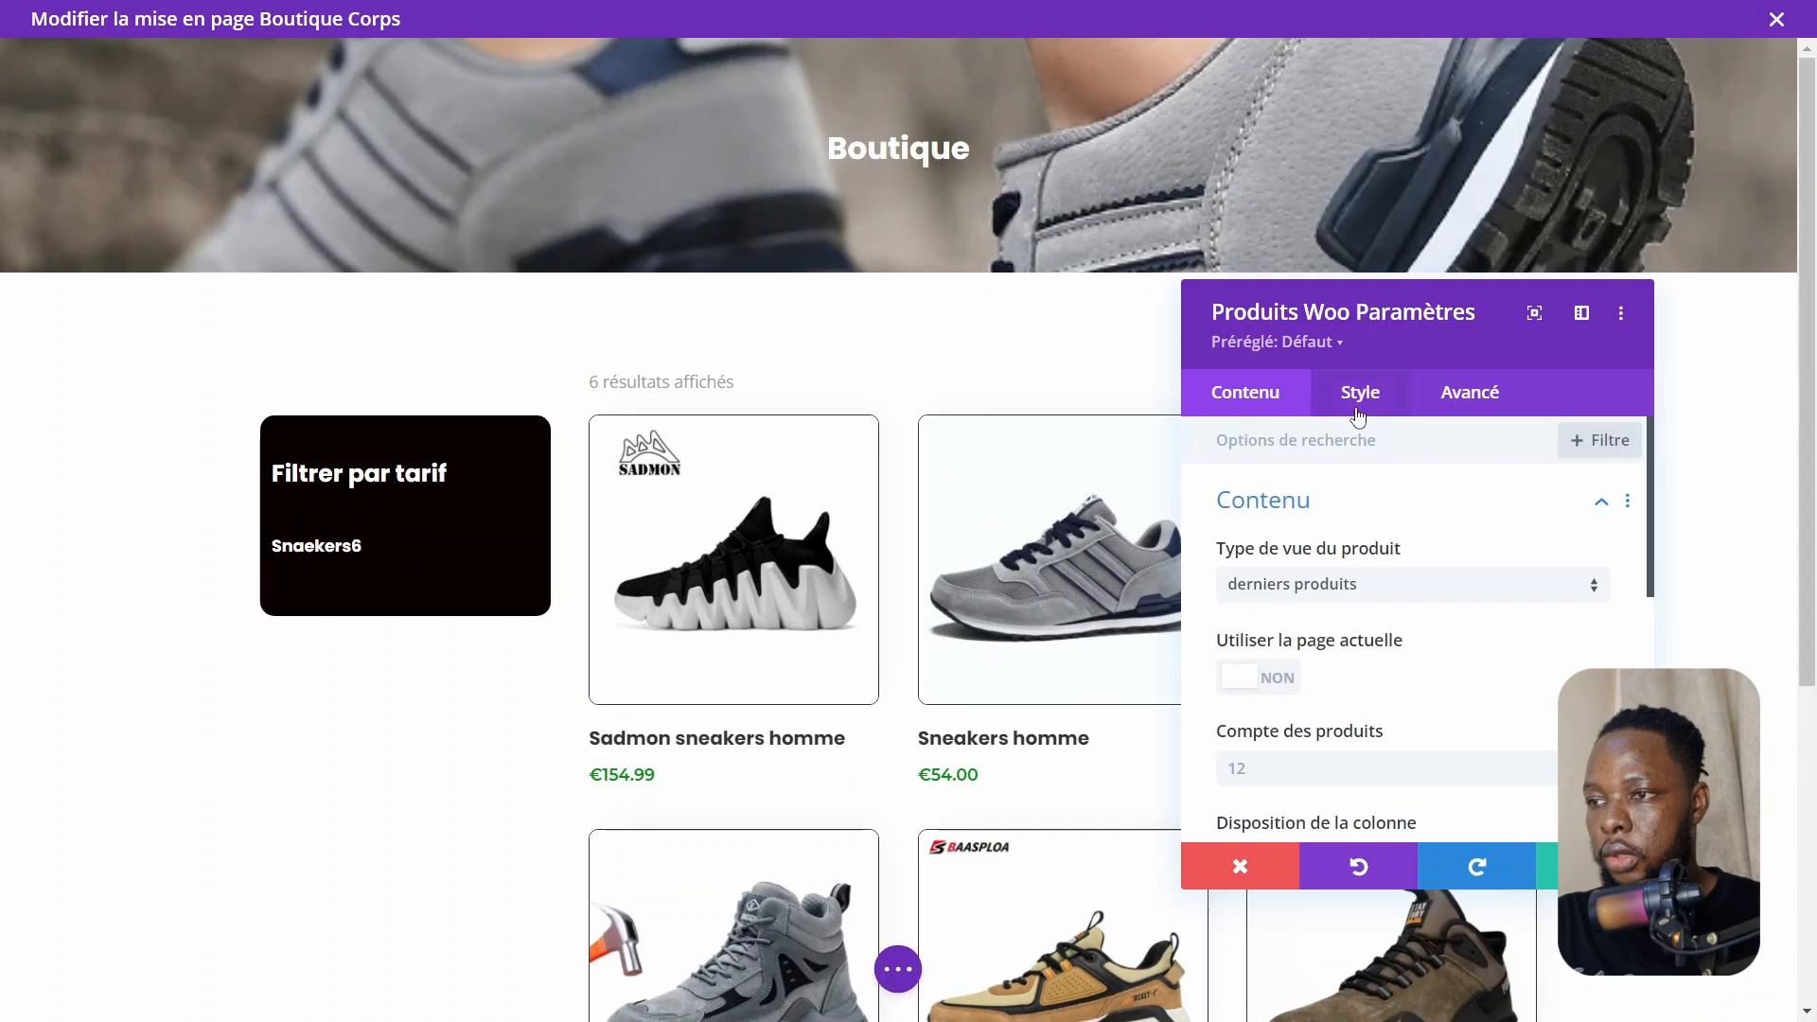
Turn off pagination in the Woo Products module's elements and save the module settings
{"action": "left_click", "coordinate": [1359, 393]}
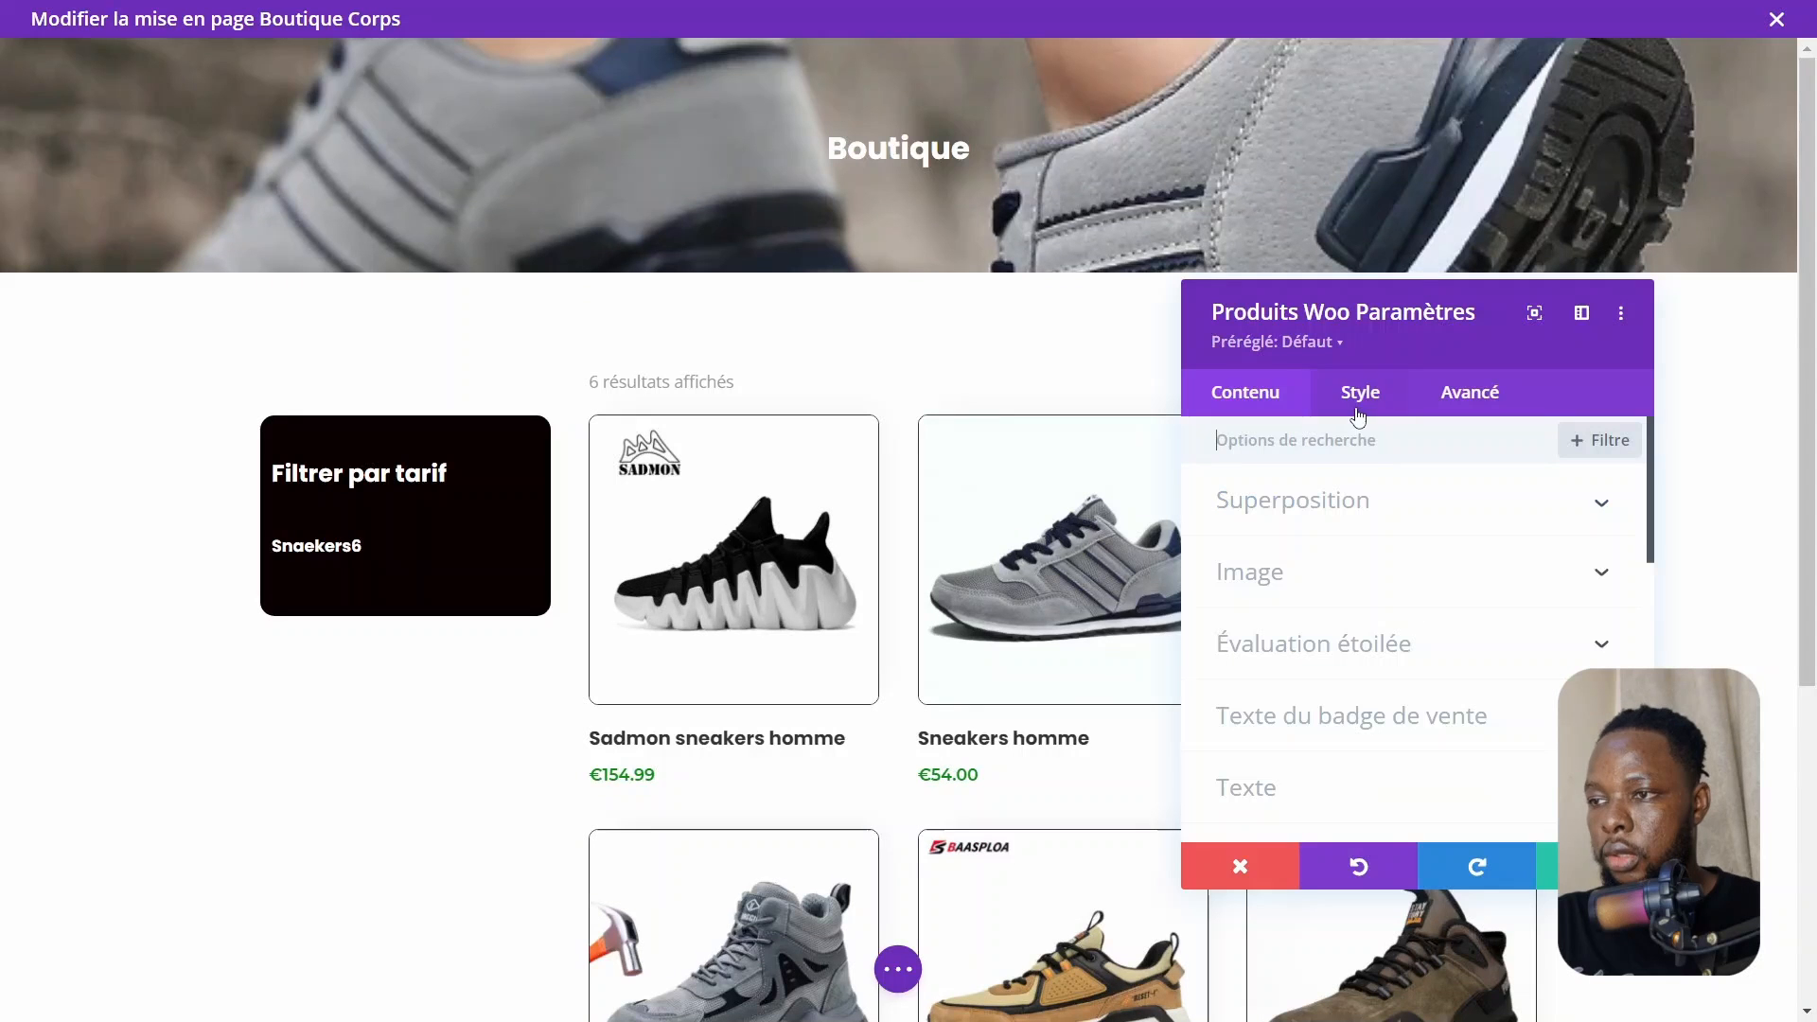
{"action": "left_click", "coordinate": [1245, 415]}
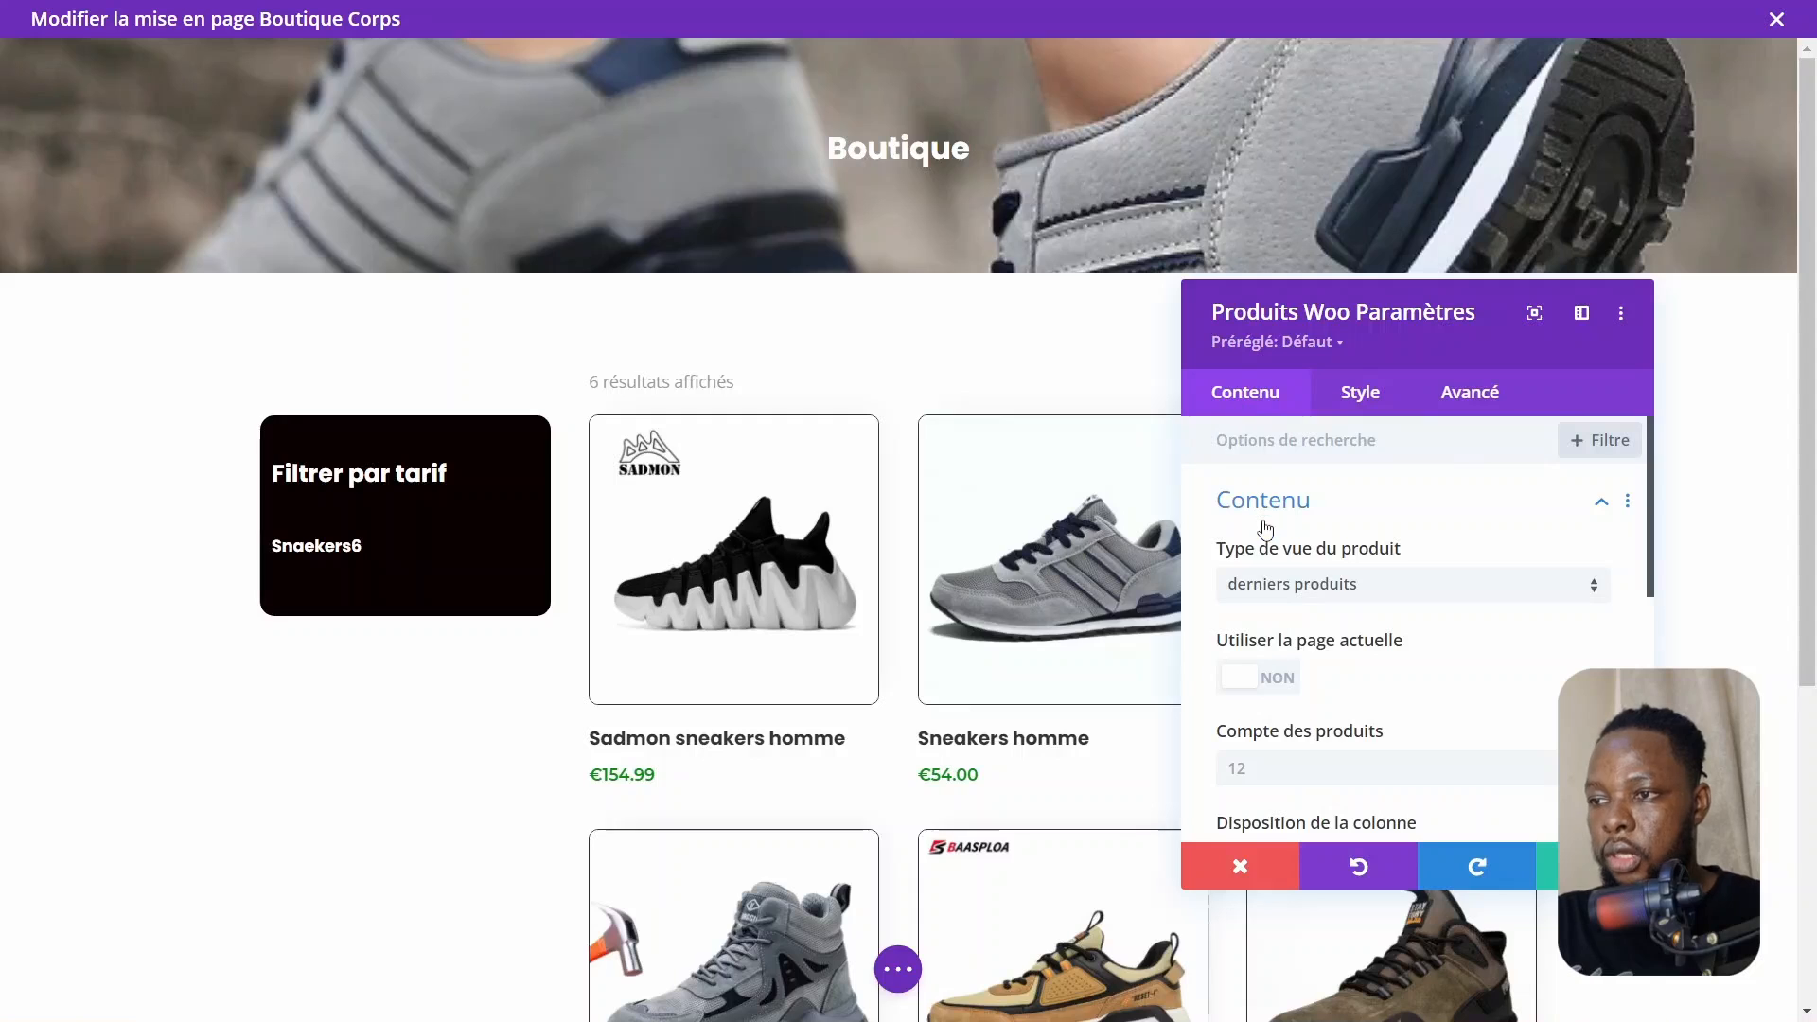
{"action": "left_click", "coordinate": [1307, 521]}
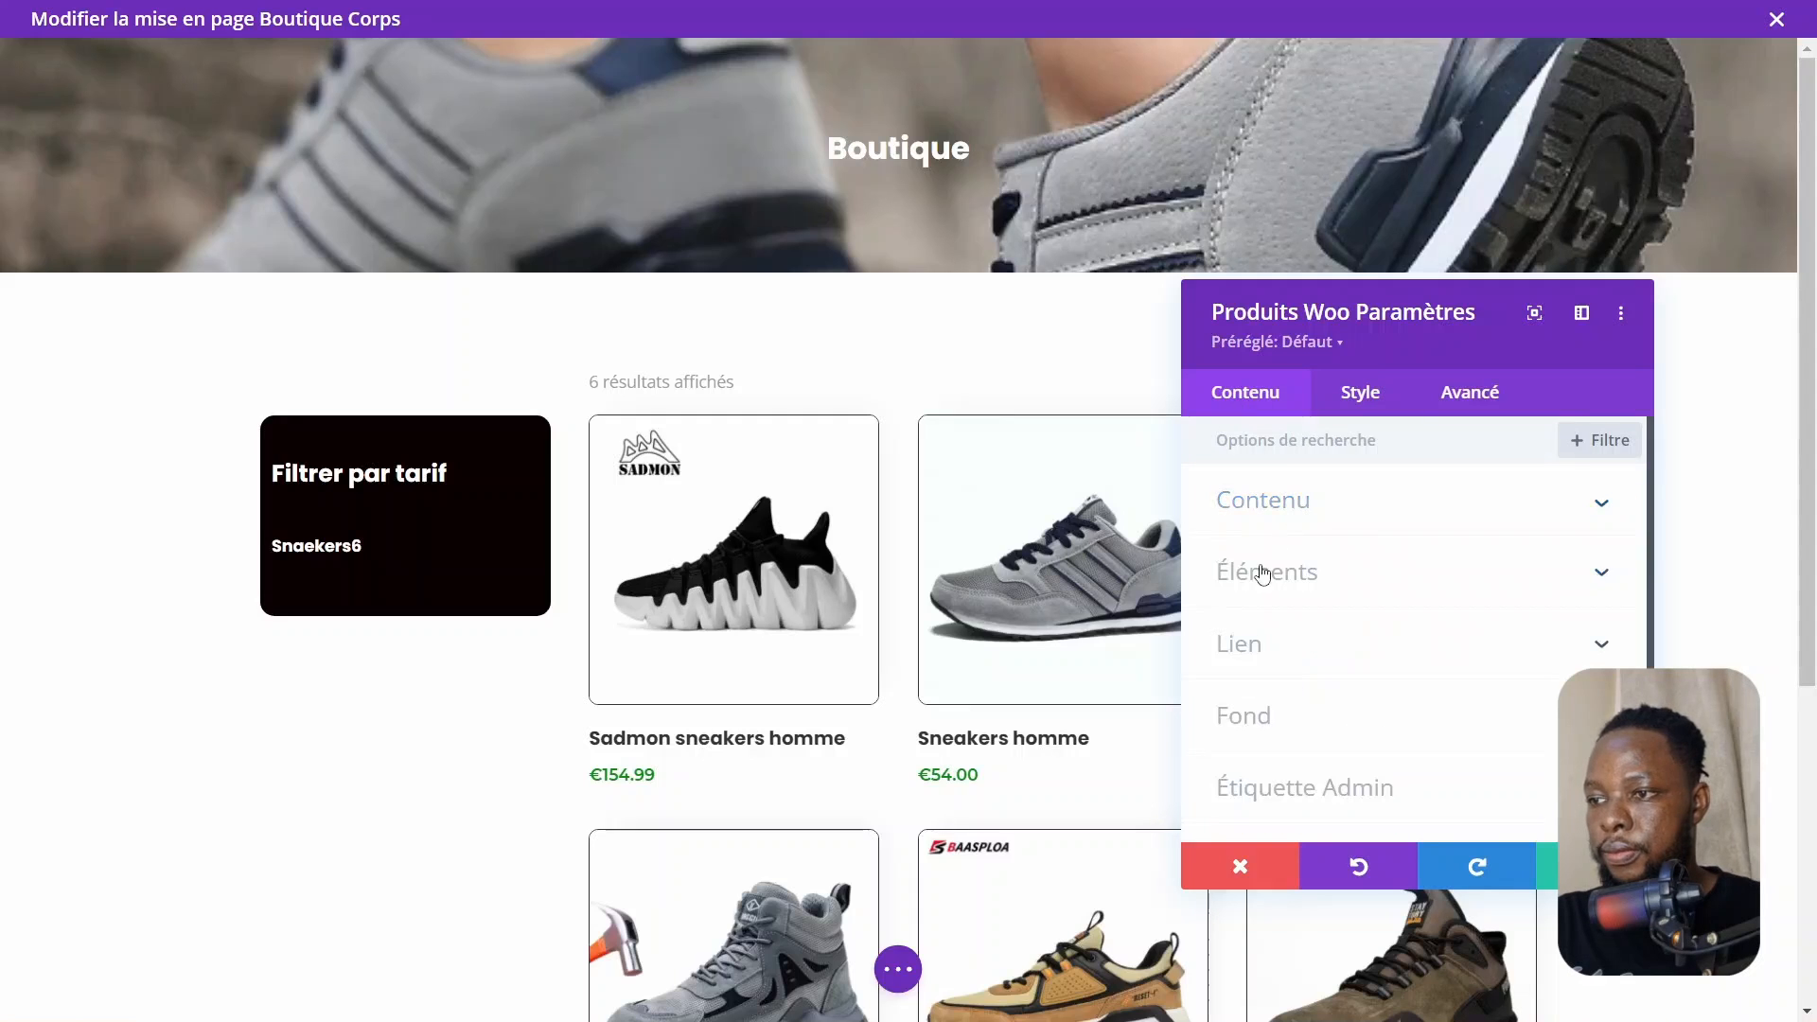
{"action": "left_click", "coordinate": [1258, 579]}
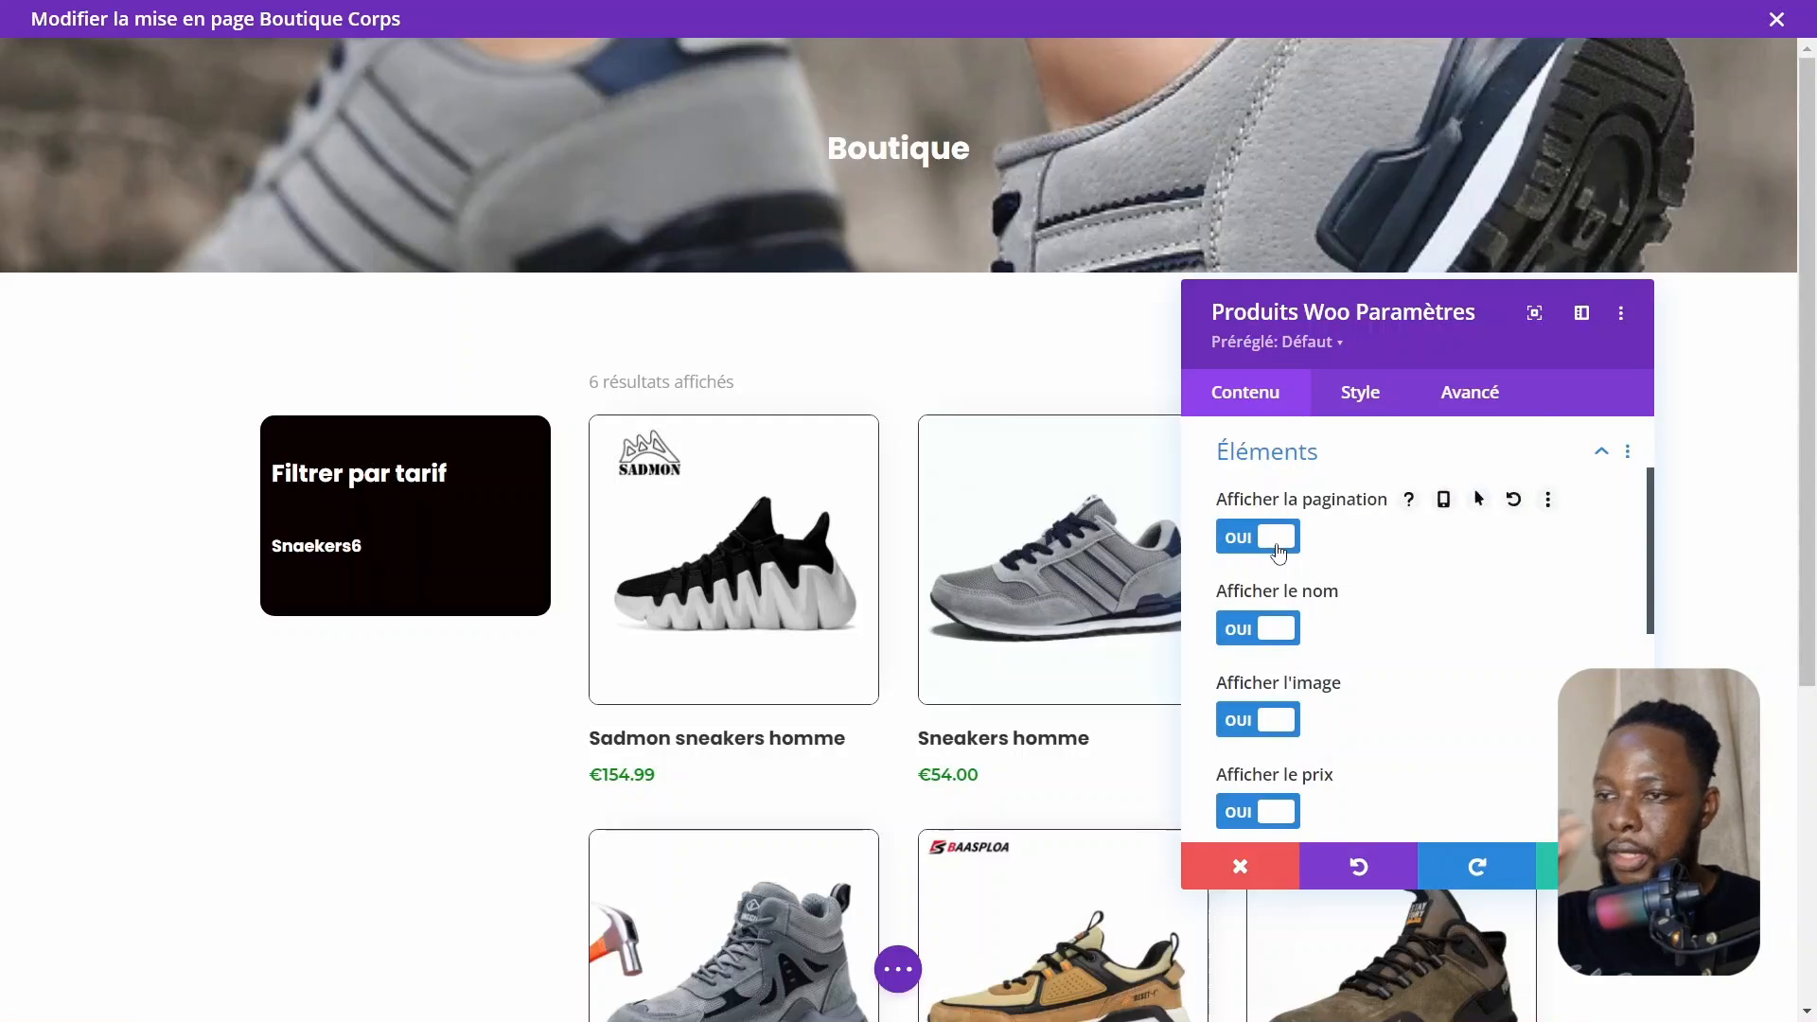
{"action": "left_click", "coordinate": [1277, 547]}
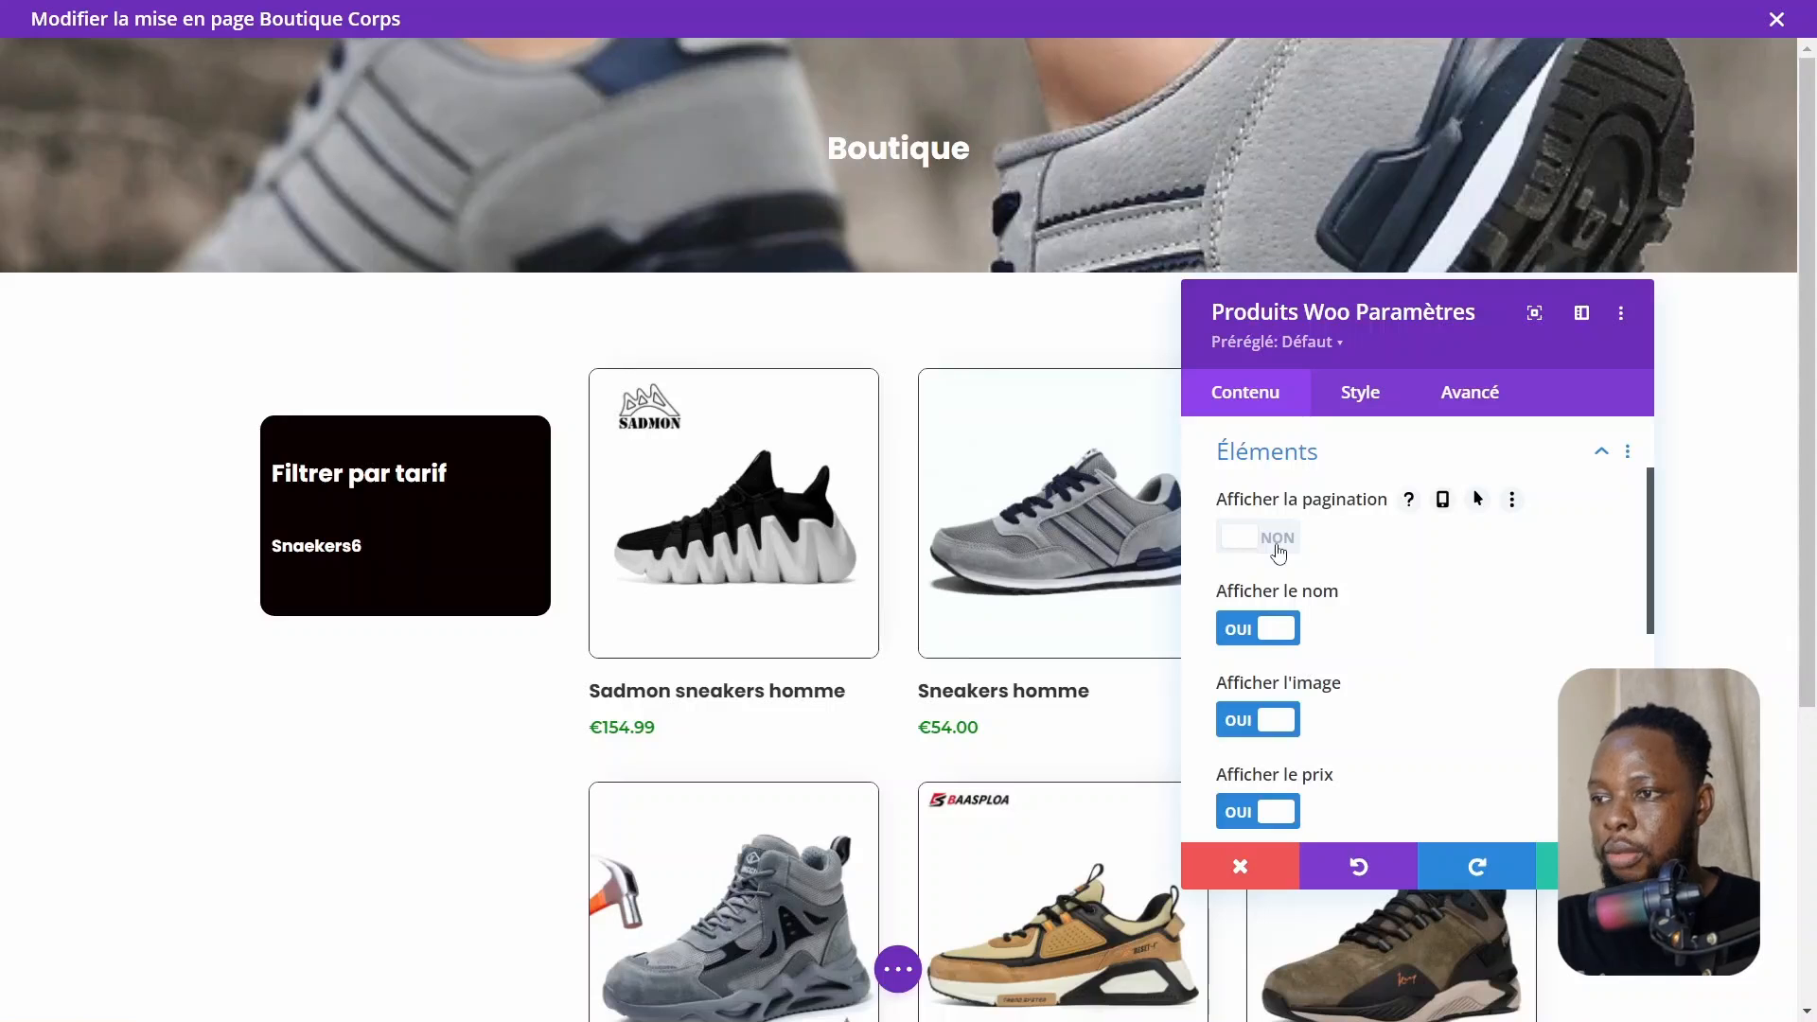
{"action": "left_click", "coordinate": [1277, 540]}
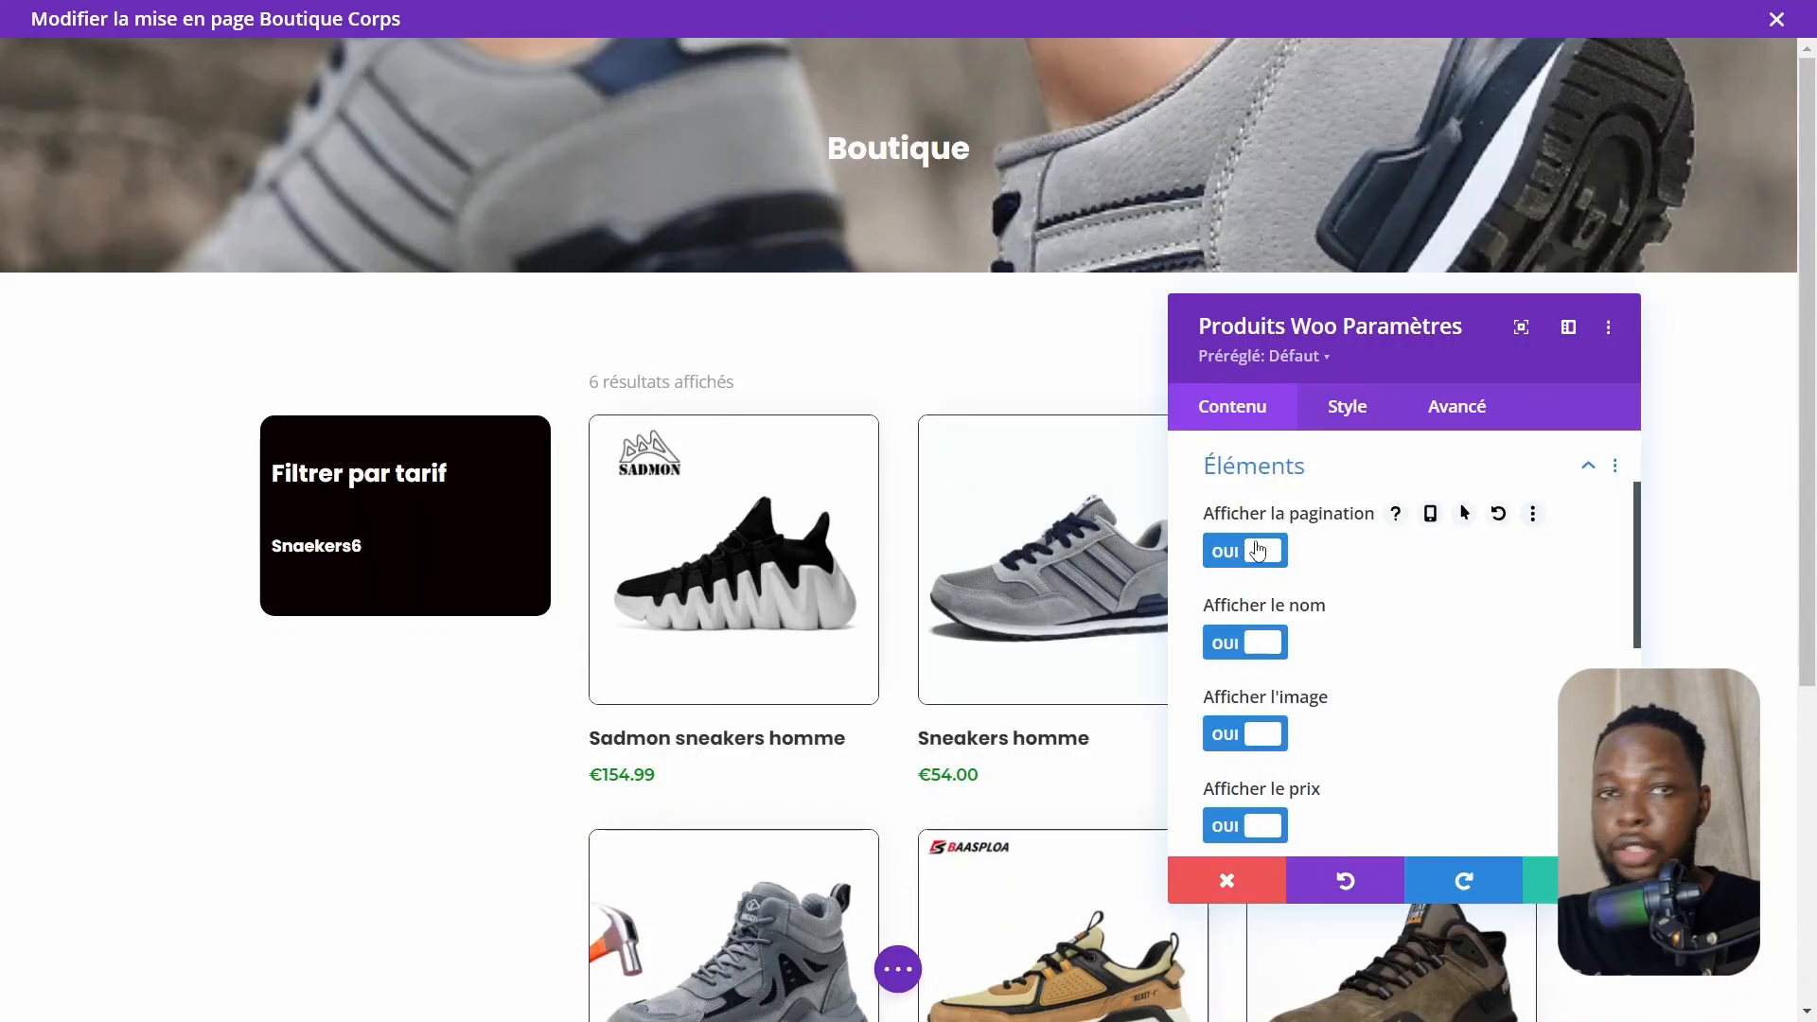
{"action": "left_click", "coordinate": [1257, 551]}
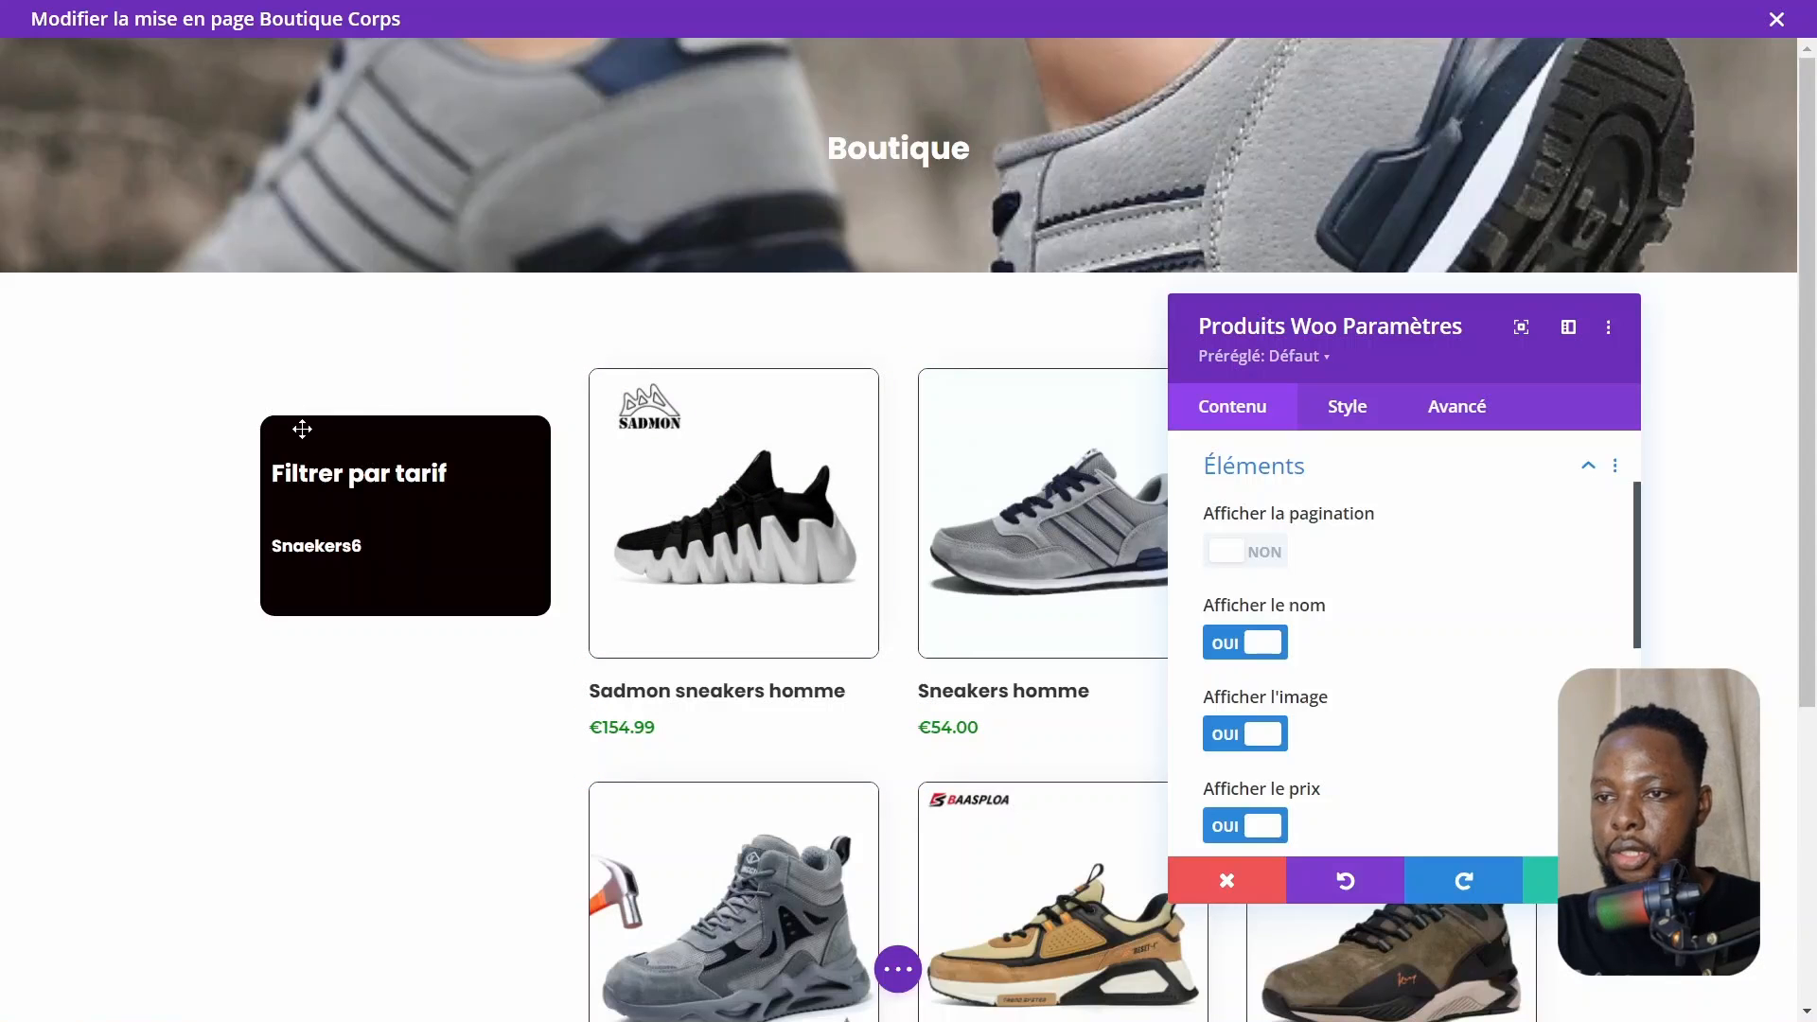
{"action": "mouse_move", "coordinate": [1406, 707]}
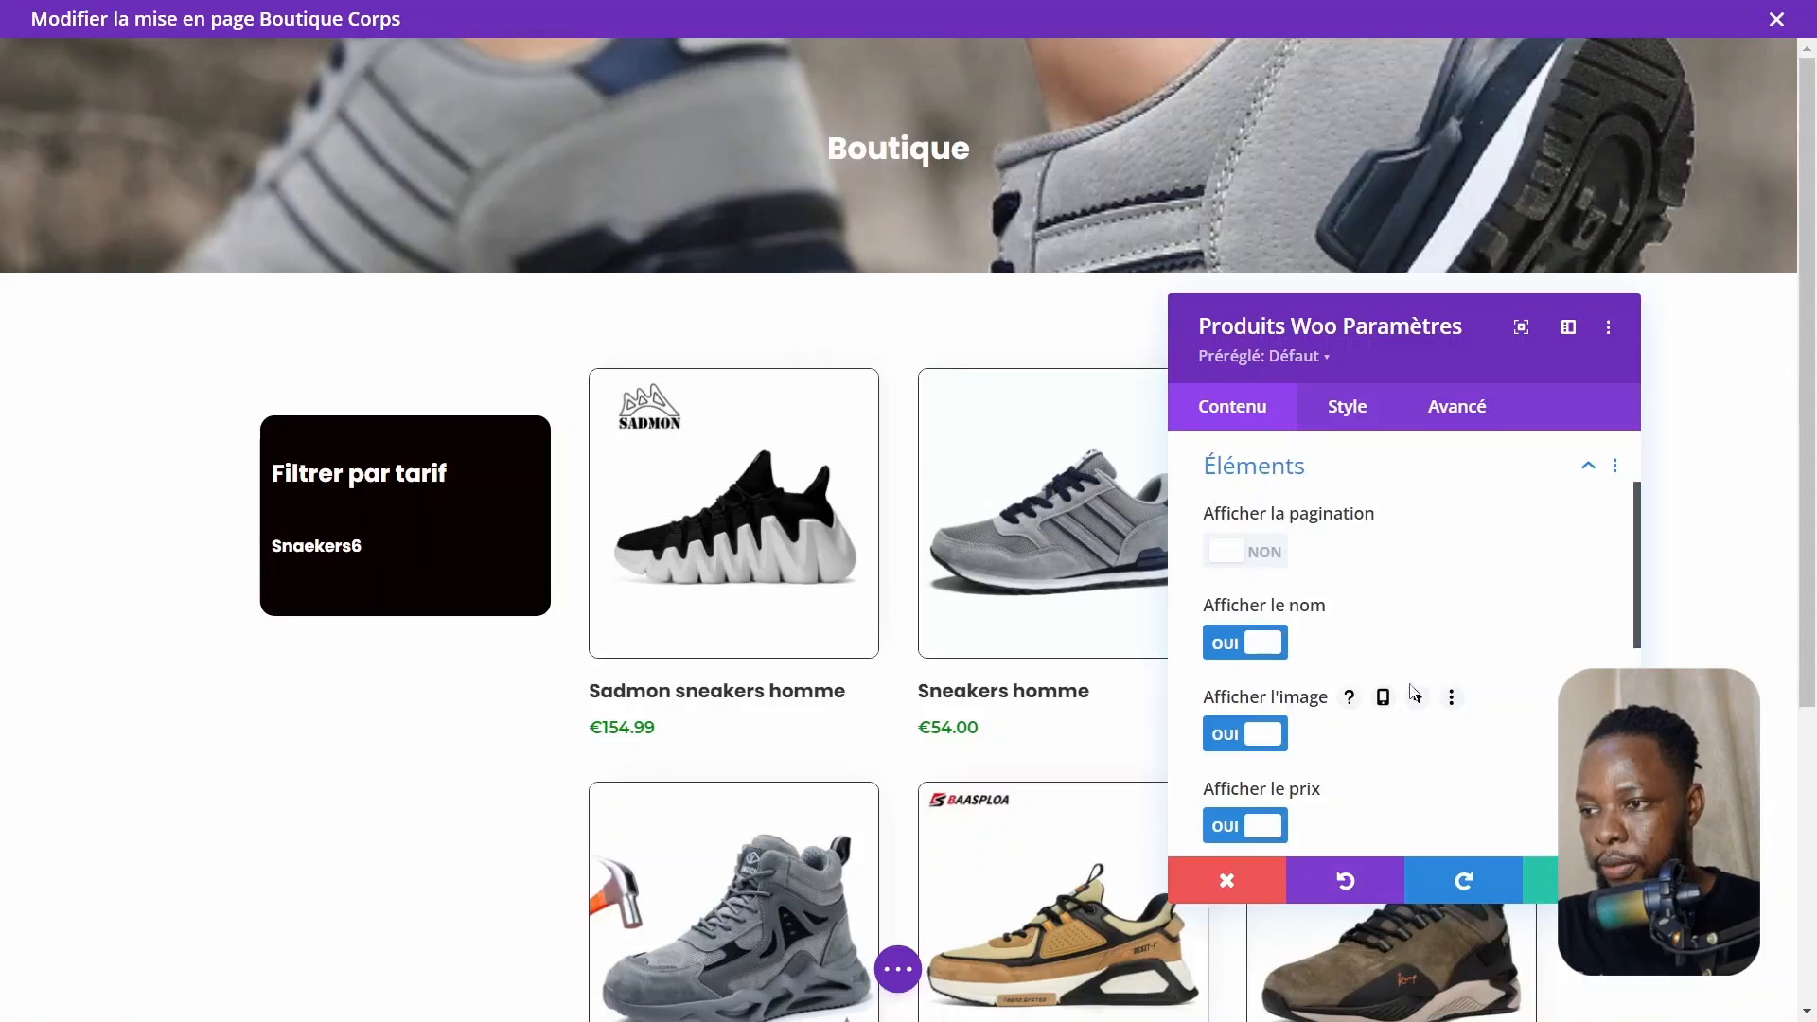
{"action": "scroll", "coordinate": [1415, 696], "scroll_direction": "down", "scroll_amount": 10}
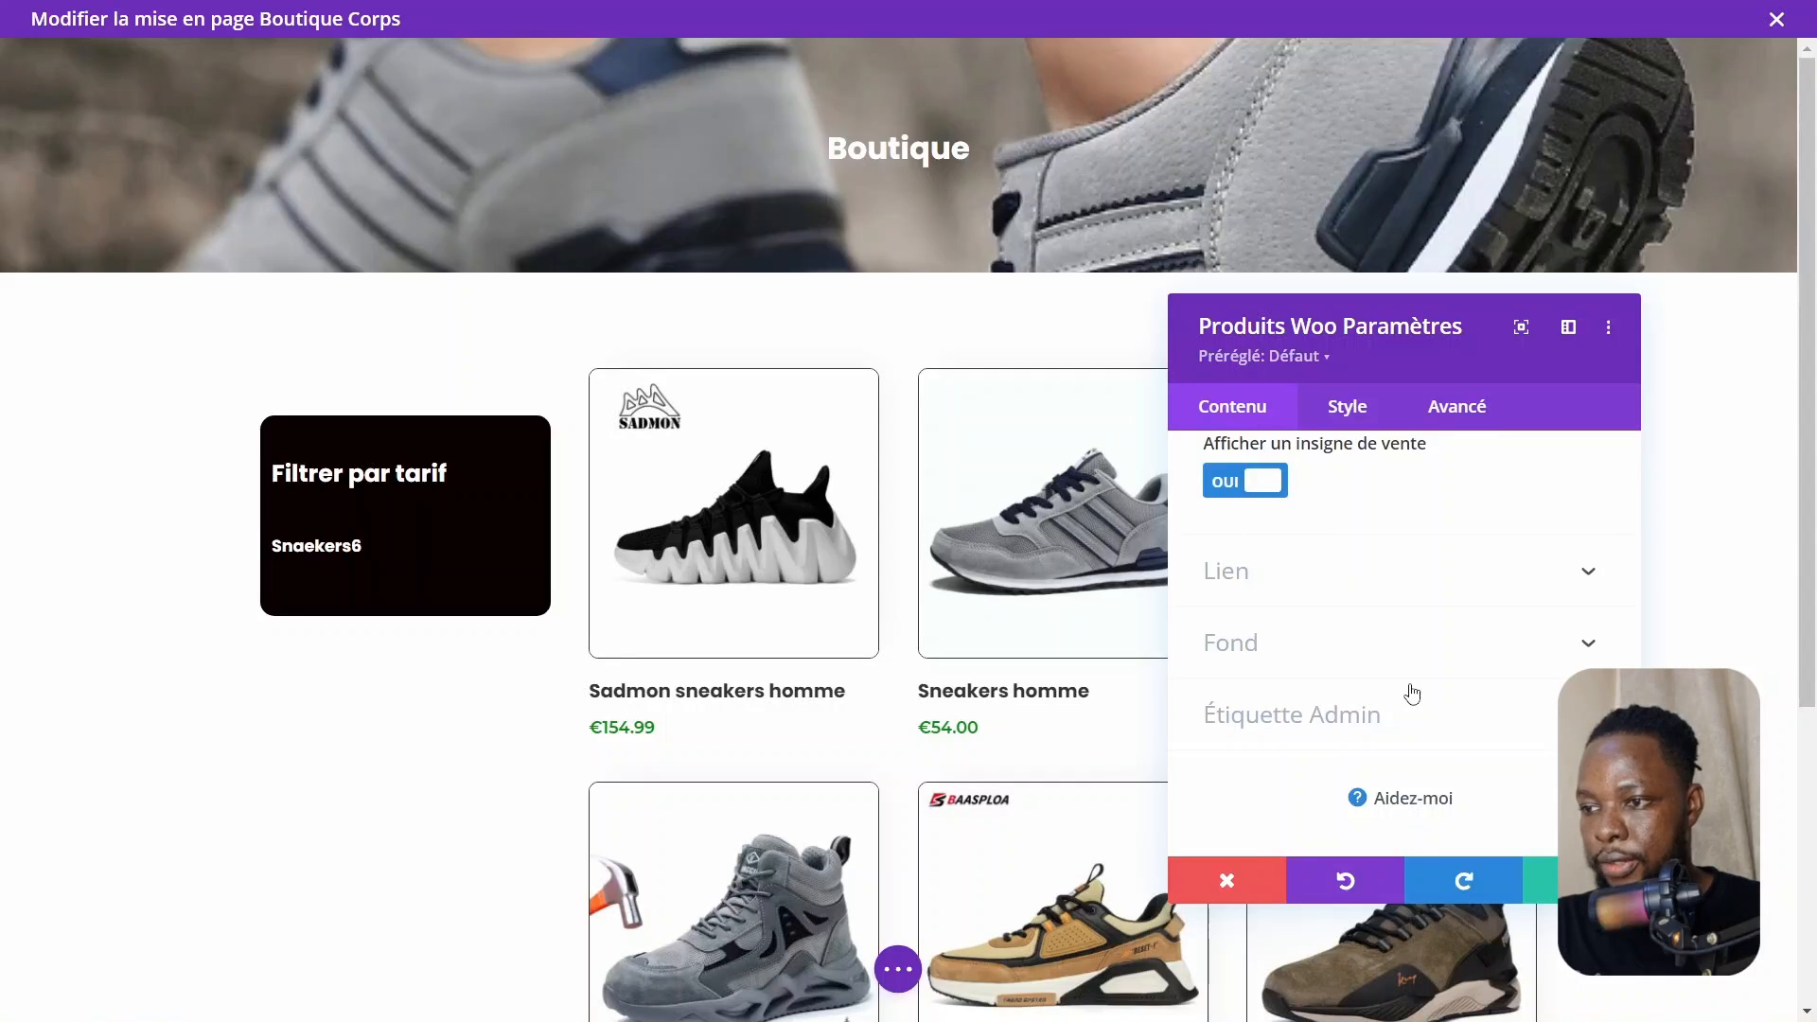
{"action": "left_click", "coordinate": [1559, 891]}
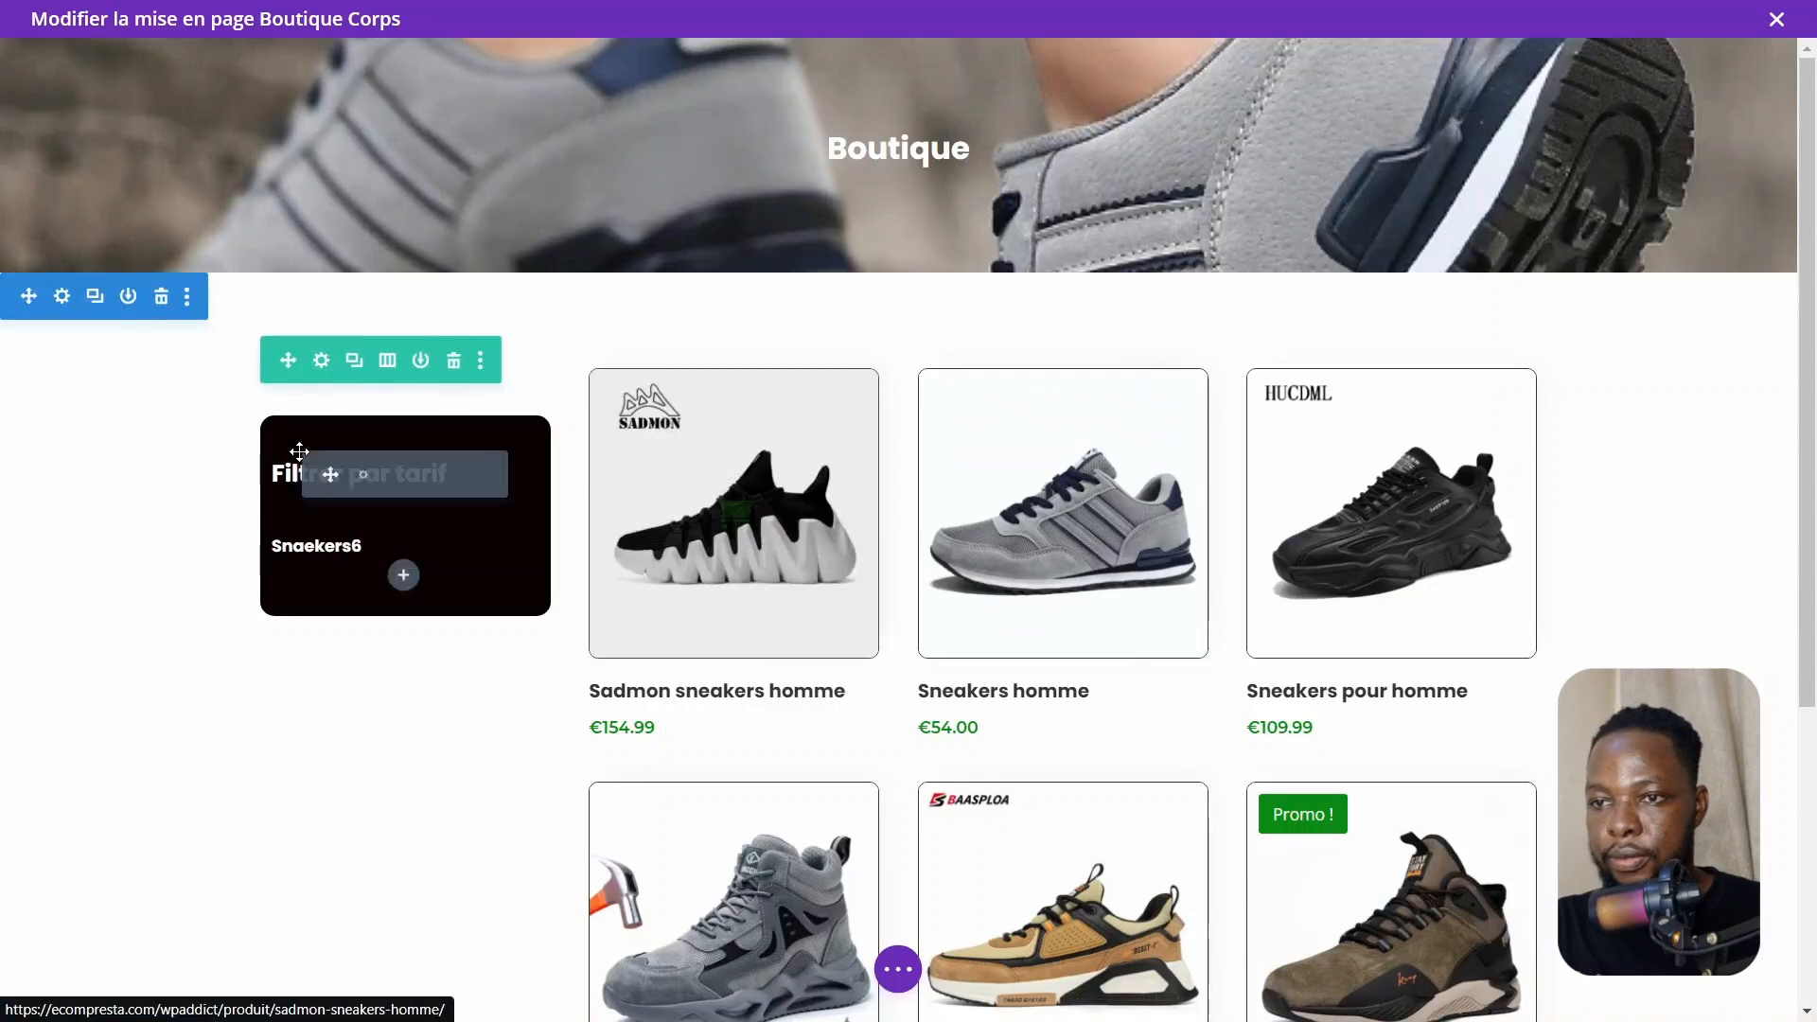
Open the sidebar module's spacing settings and set its top margin to 10px
{"action": "left_click", "coordinate": [363, 478]}
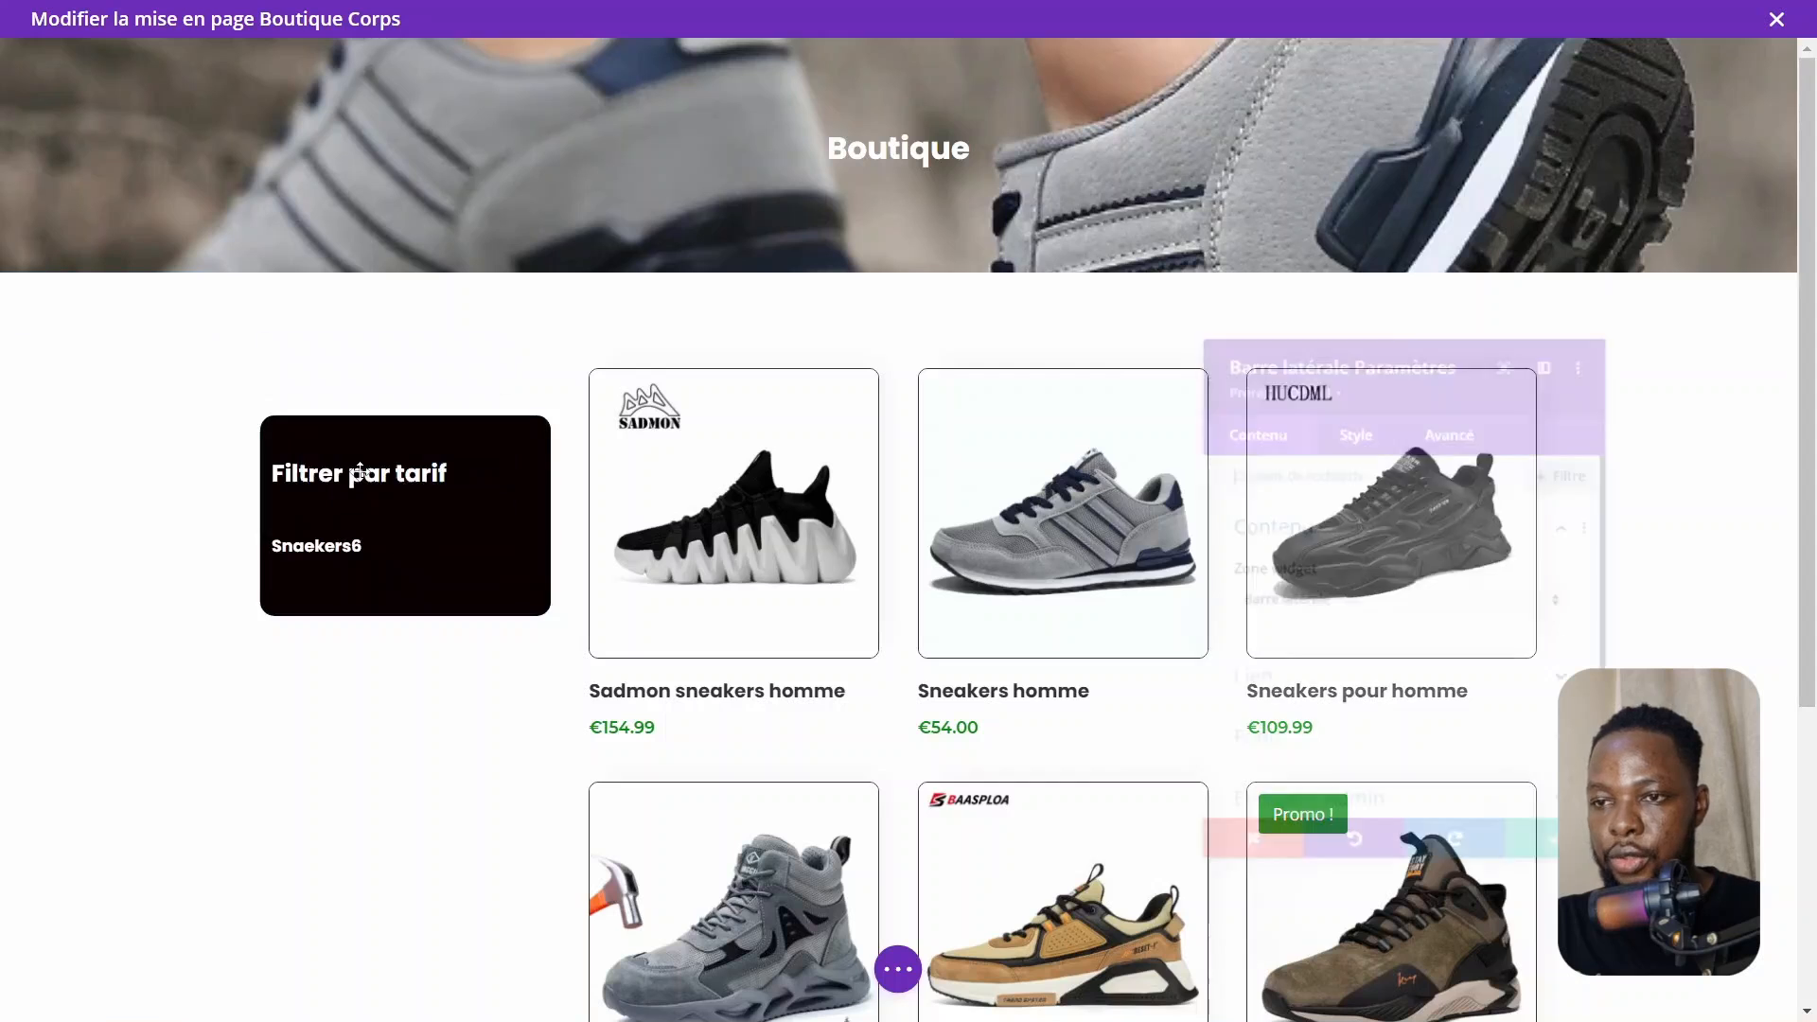
{"action": "left_click", "coordinate": [1341, 419]}
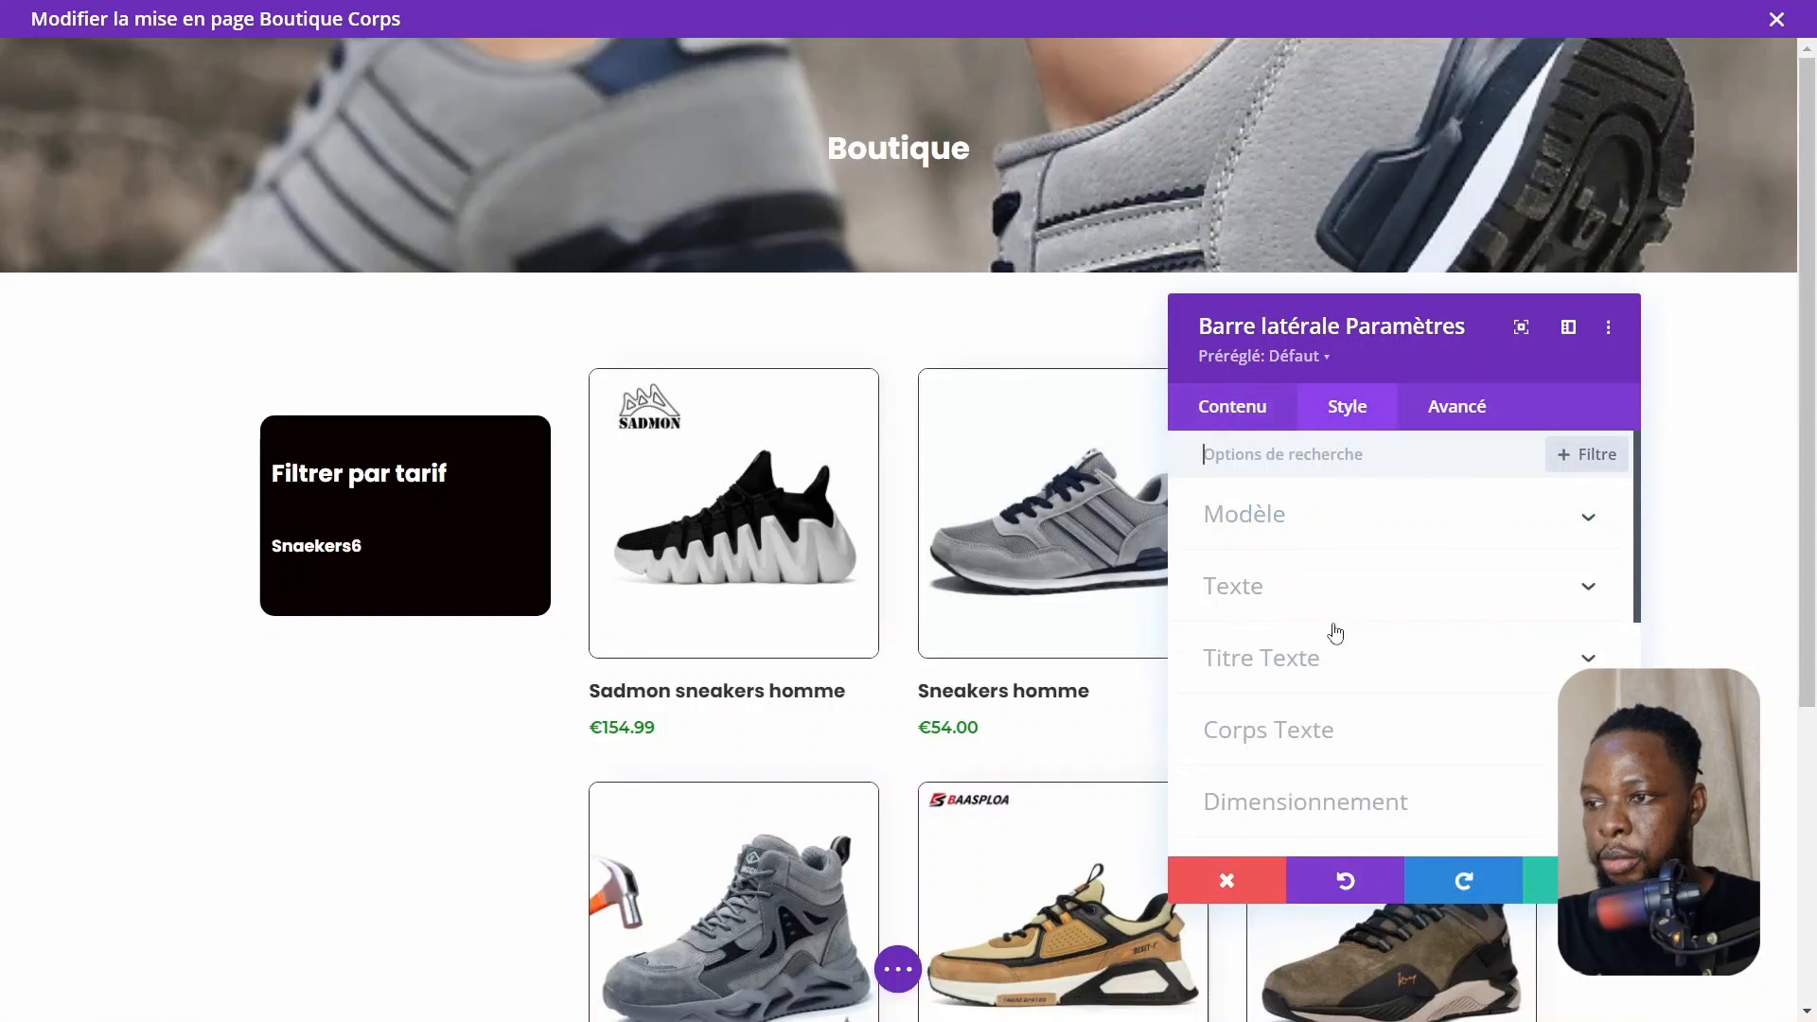
{"action": "scroll", "coordinate": [1333, 703], "scroll_direction": "down", "scroll_amount": 3}
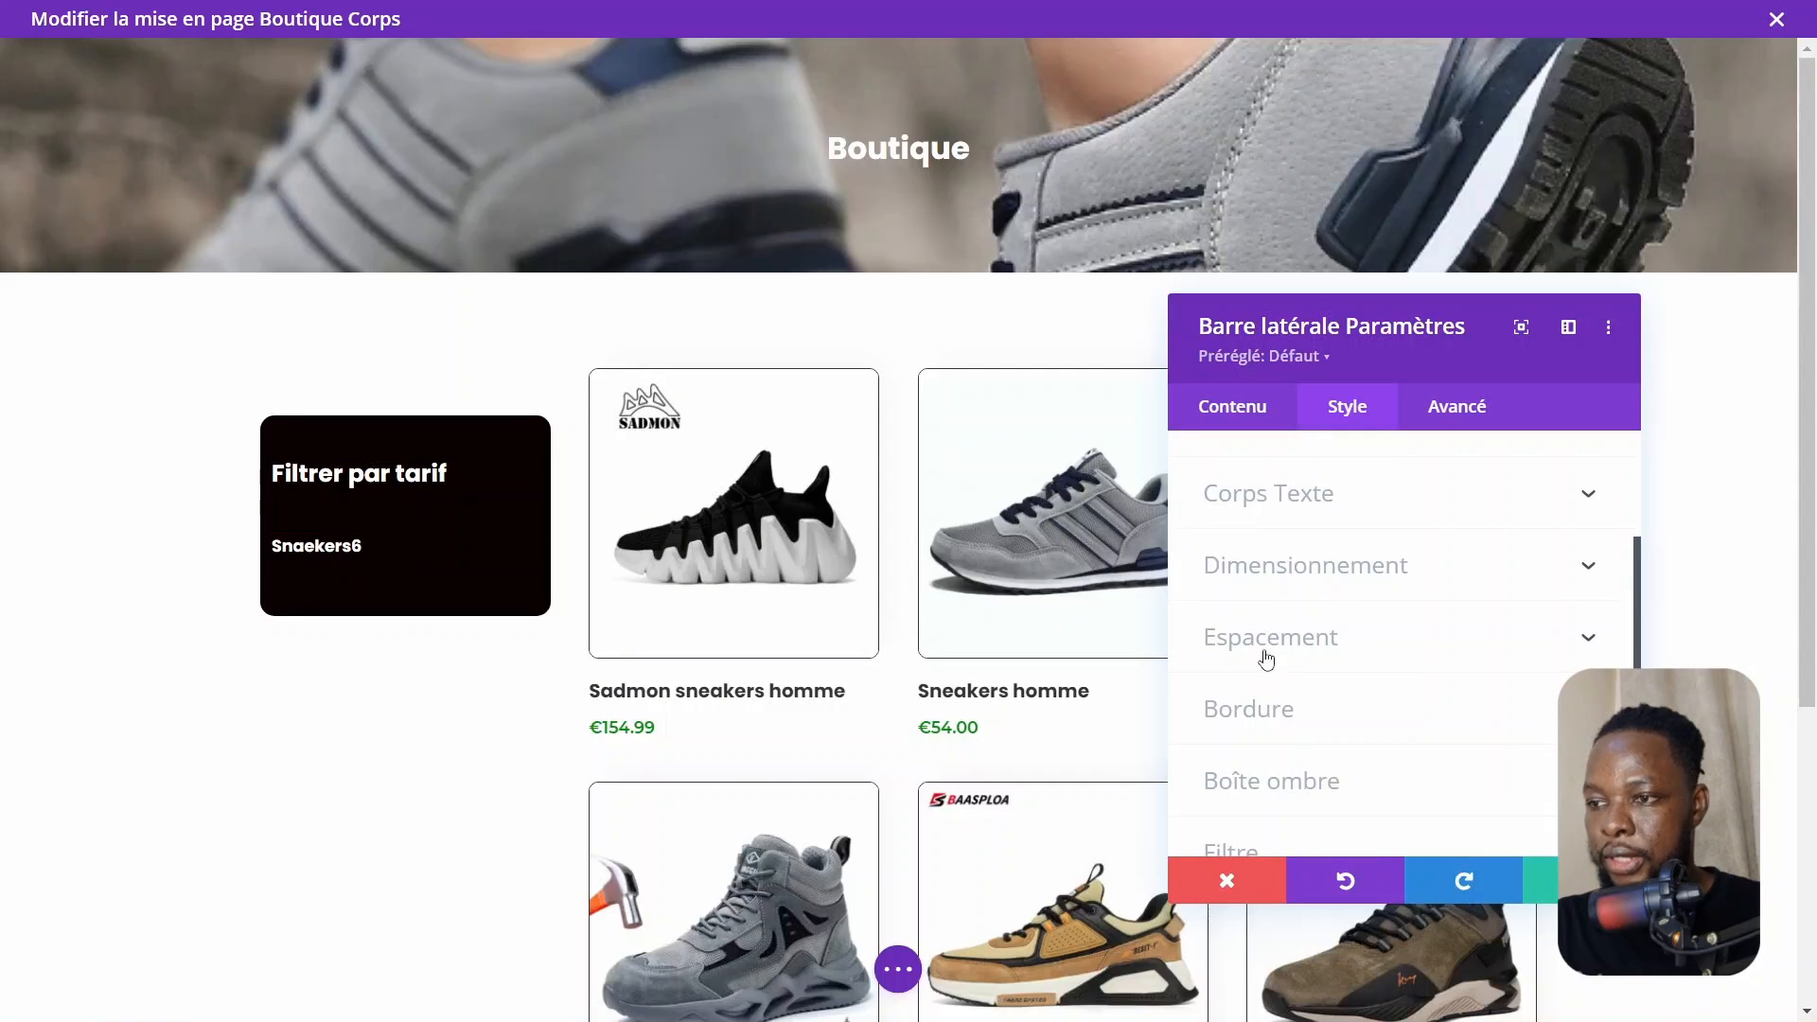
{"action": "left_click", "coordinate": [1266, 638]}
{"action": "left_click_drag", "start_coordinate": [1464, 615], "coordinate": [1420, 602]}
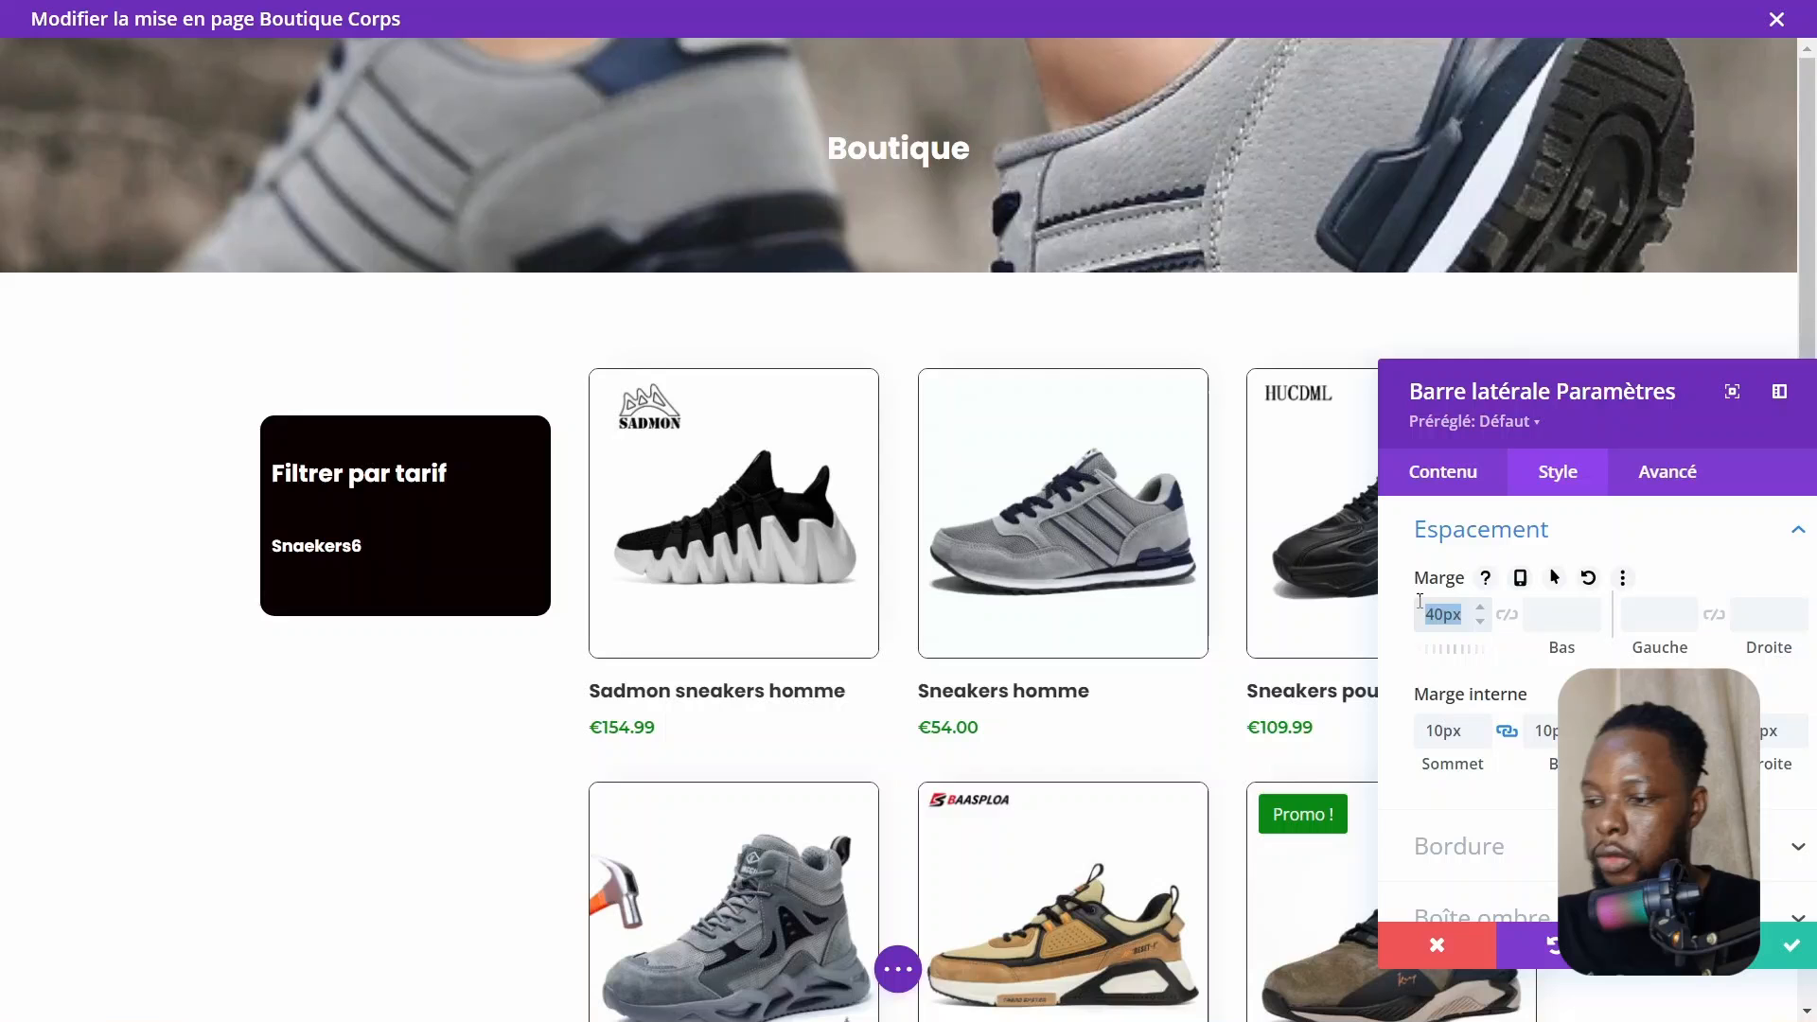
{"action": "type", "text": "10"}
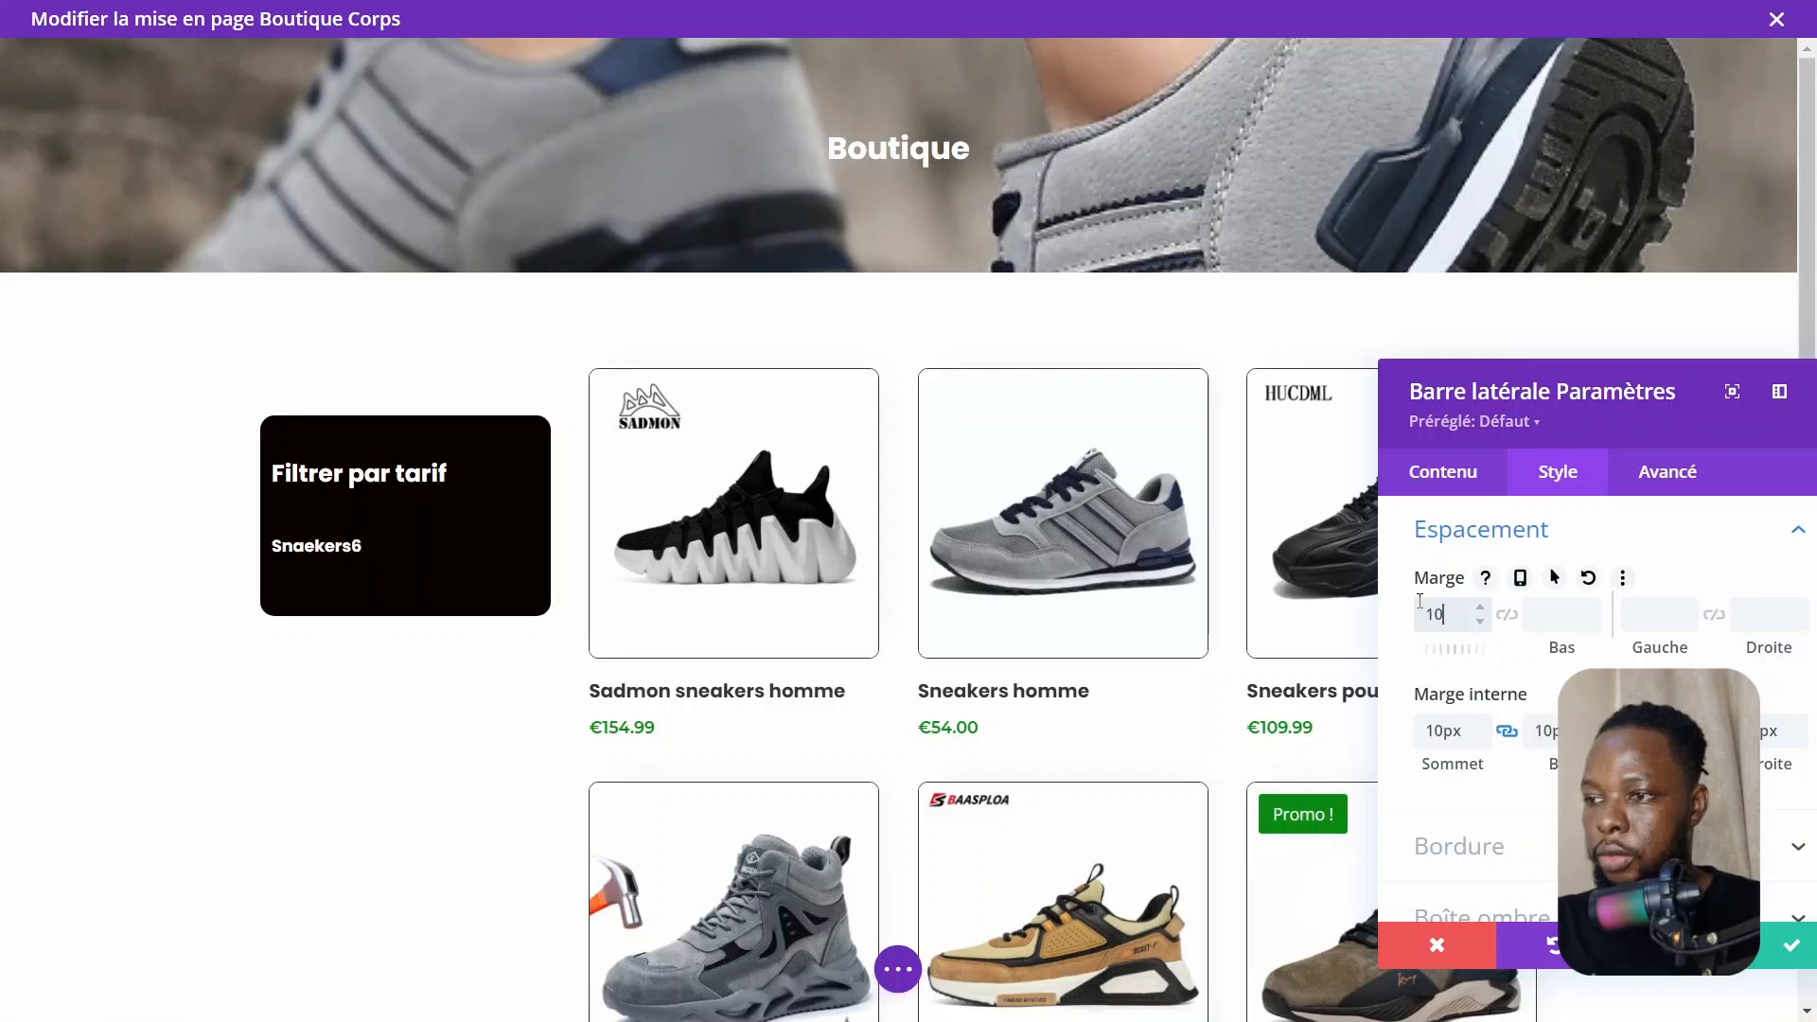
{"action": "type", "text": "px"}
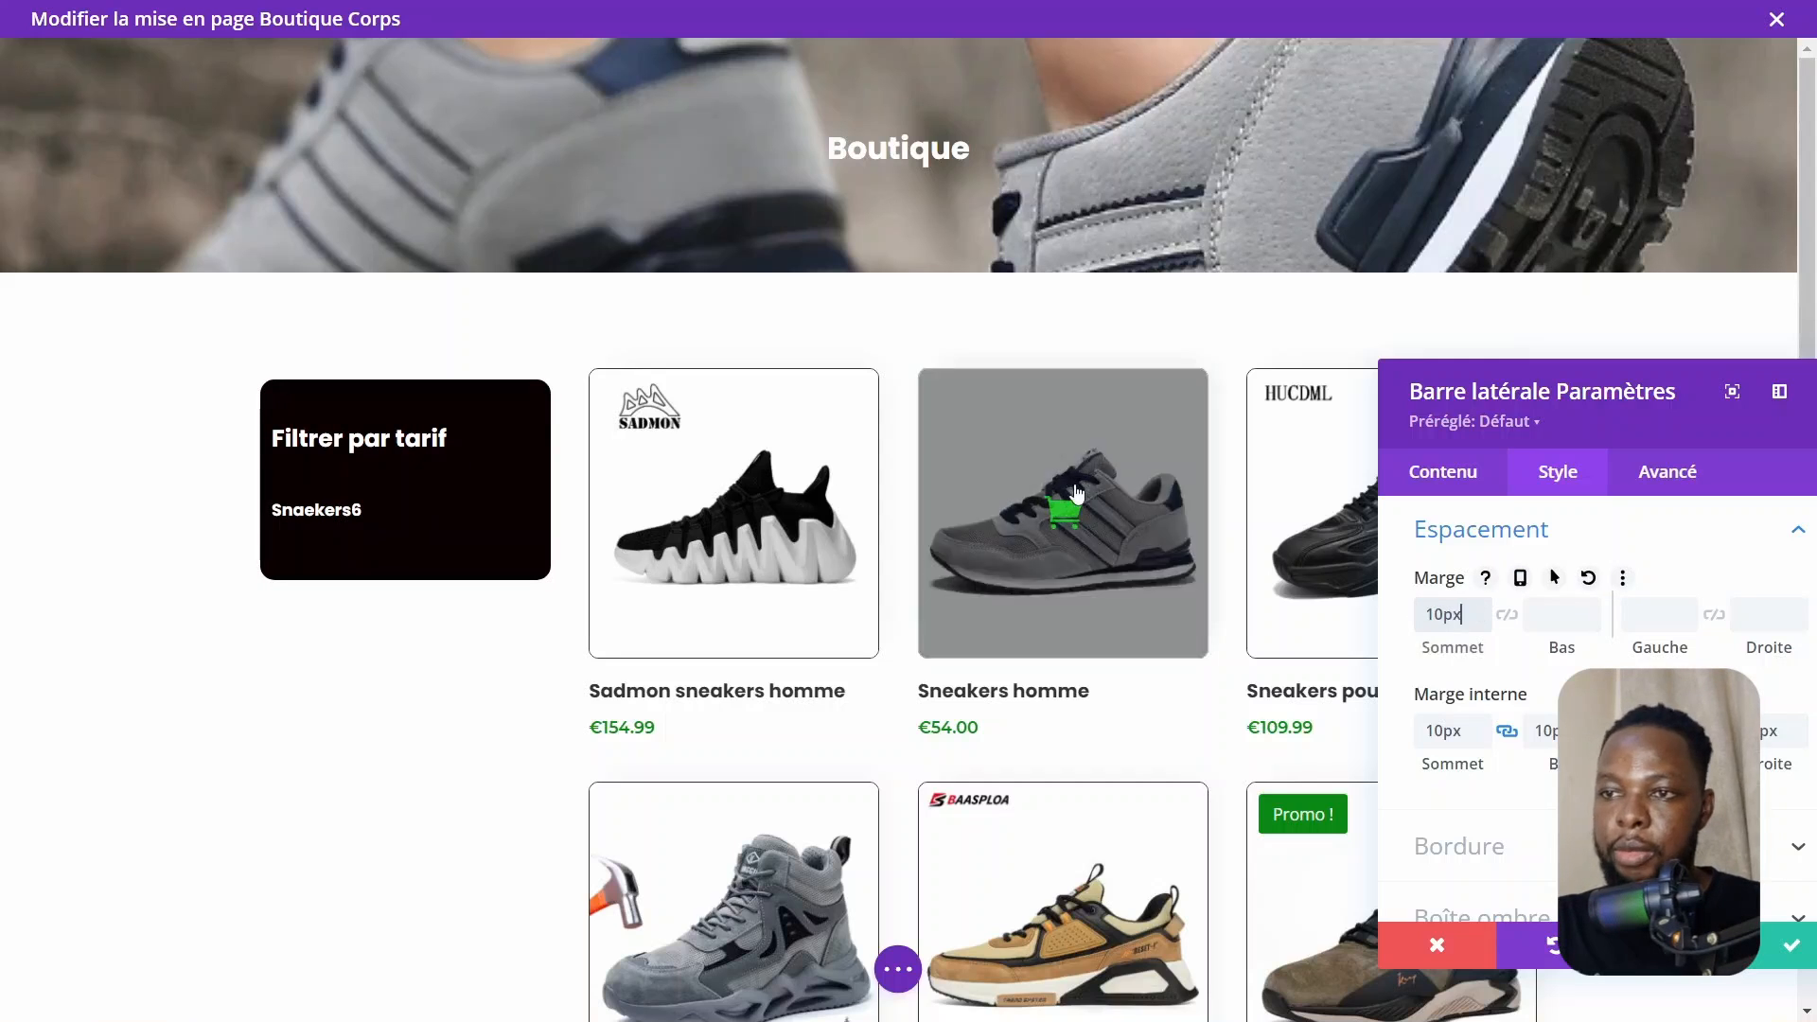
Set the sidebar's background colour to the dark blue global colour and save the sidebar settings
{"action": "scroll", "coordinate": [1062, 606], "scroll_direction": "down", "scroll_amount": 1}
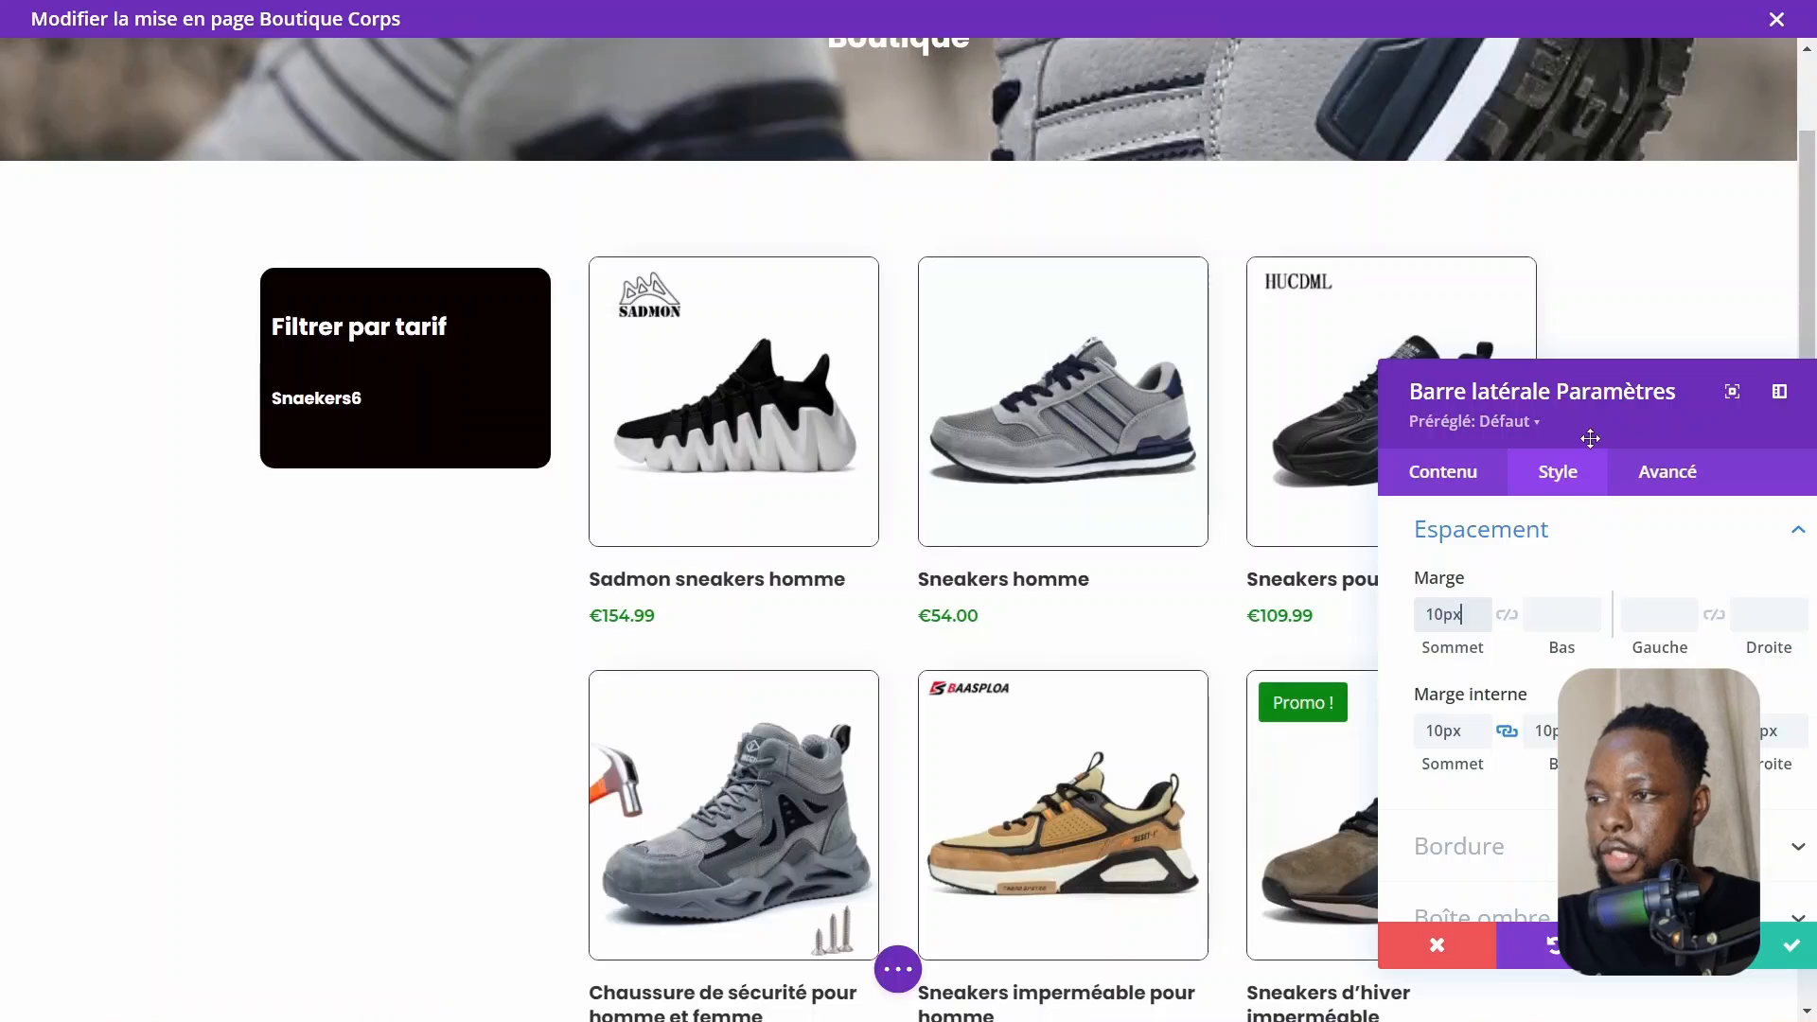
{"action": "left_click_drag", "start_coordinate": [1596, 432], "coordinate": [1228, 373]}
{"action": "left_click", "coordinate": [1101, 422]}
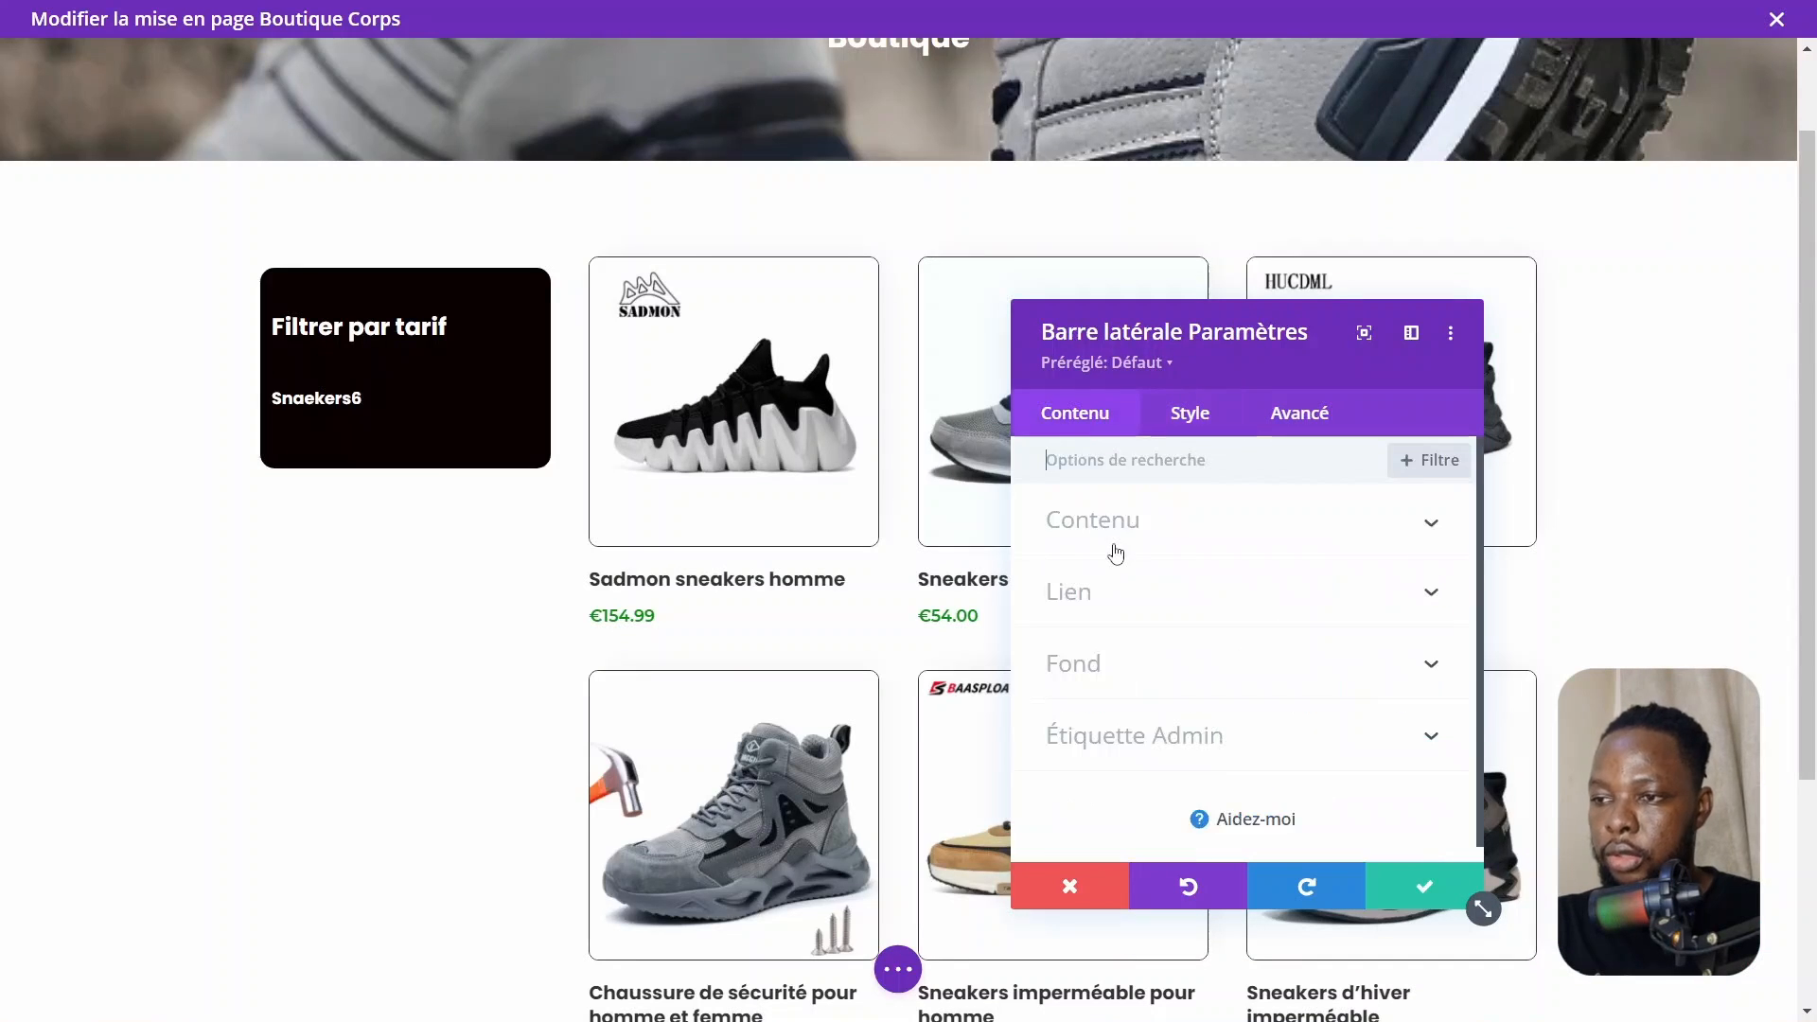
{"action": "left_click", "coordinate": [1090, 663]}
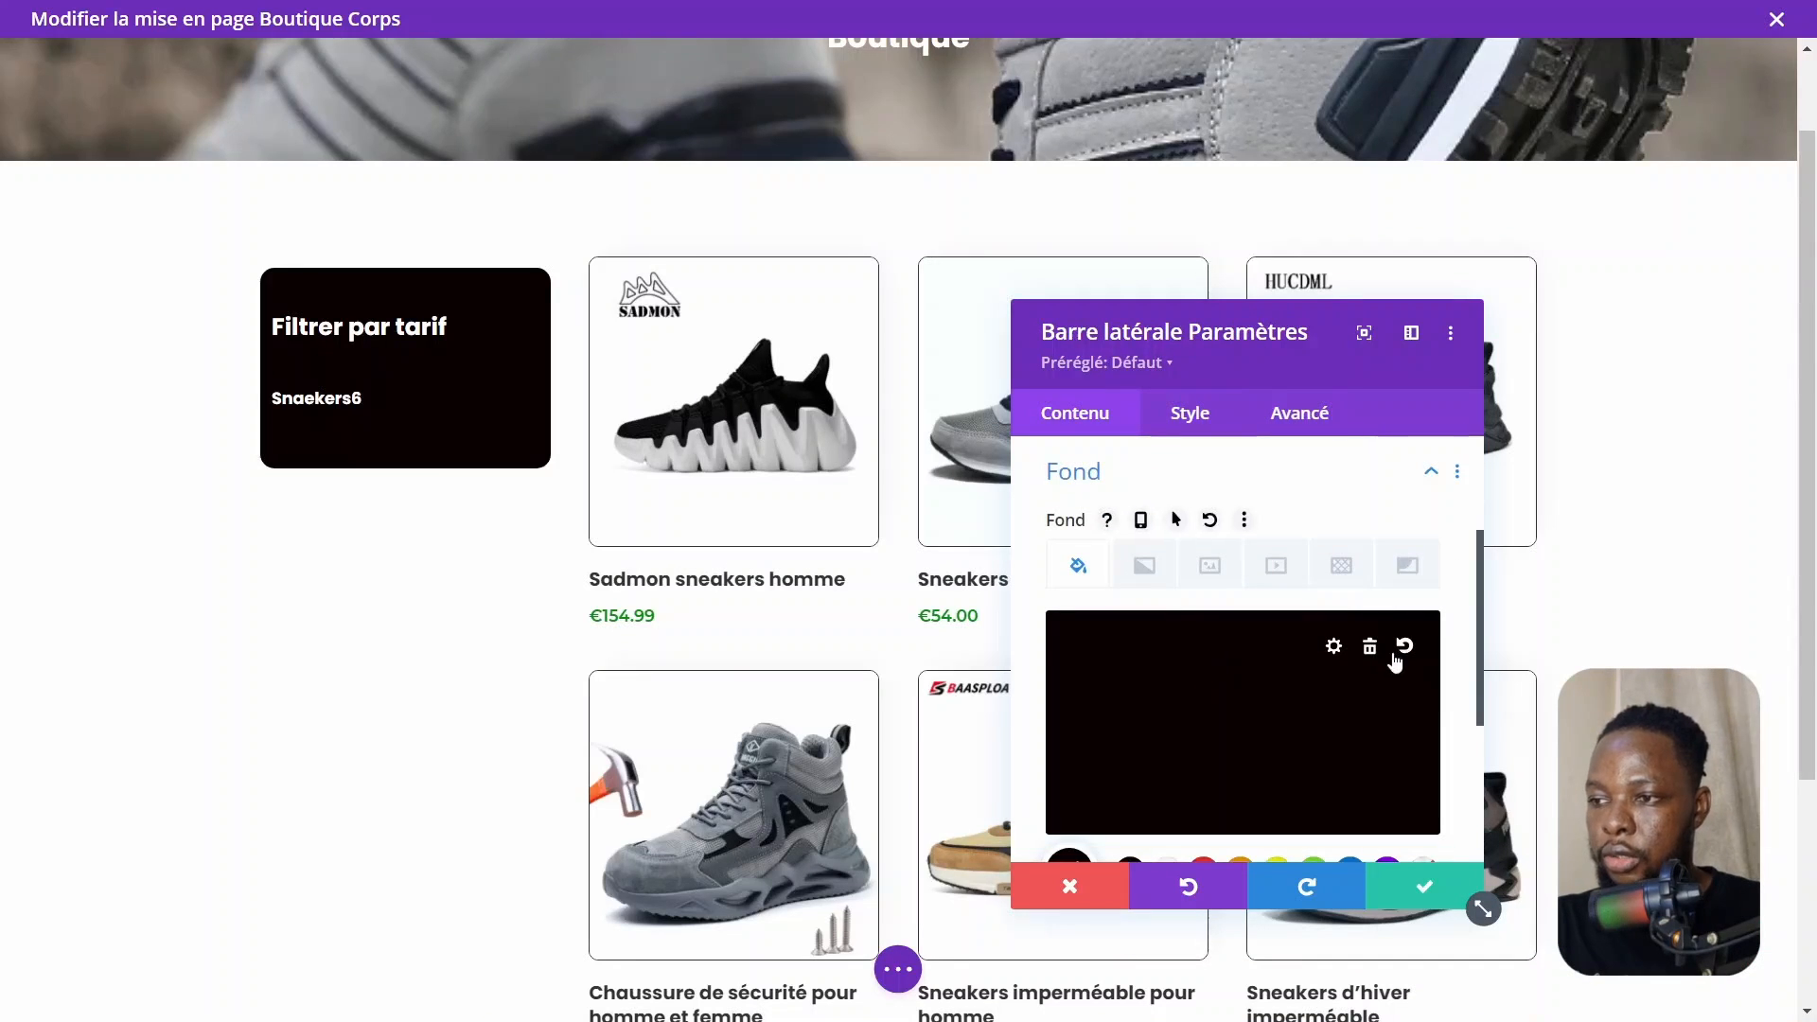
{"action": "left_click", "coordinate": [1330, 650]}
{"action": "left_click", "coordinate": [1131, 769]}
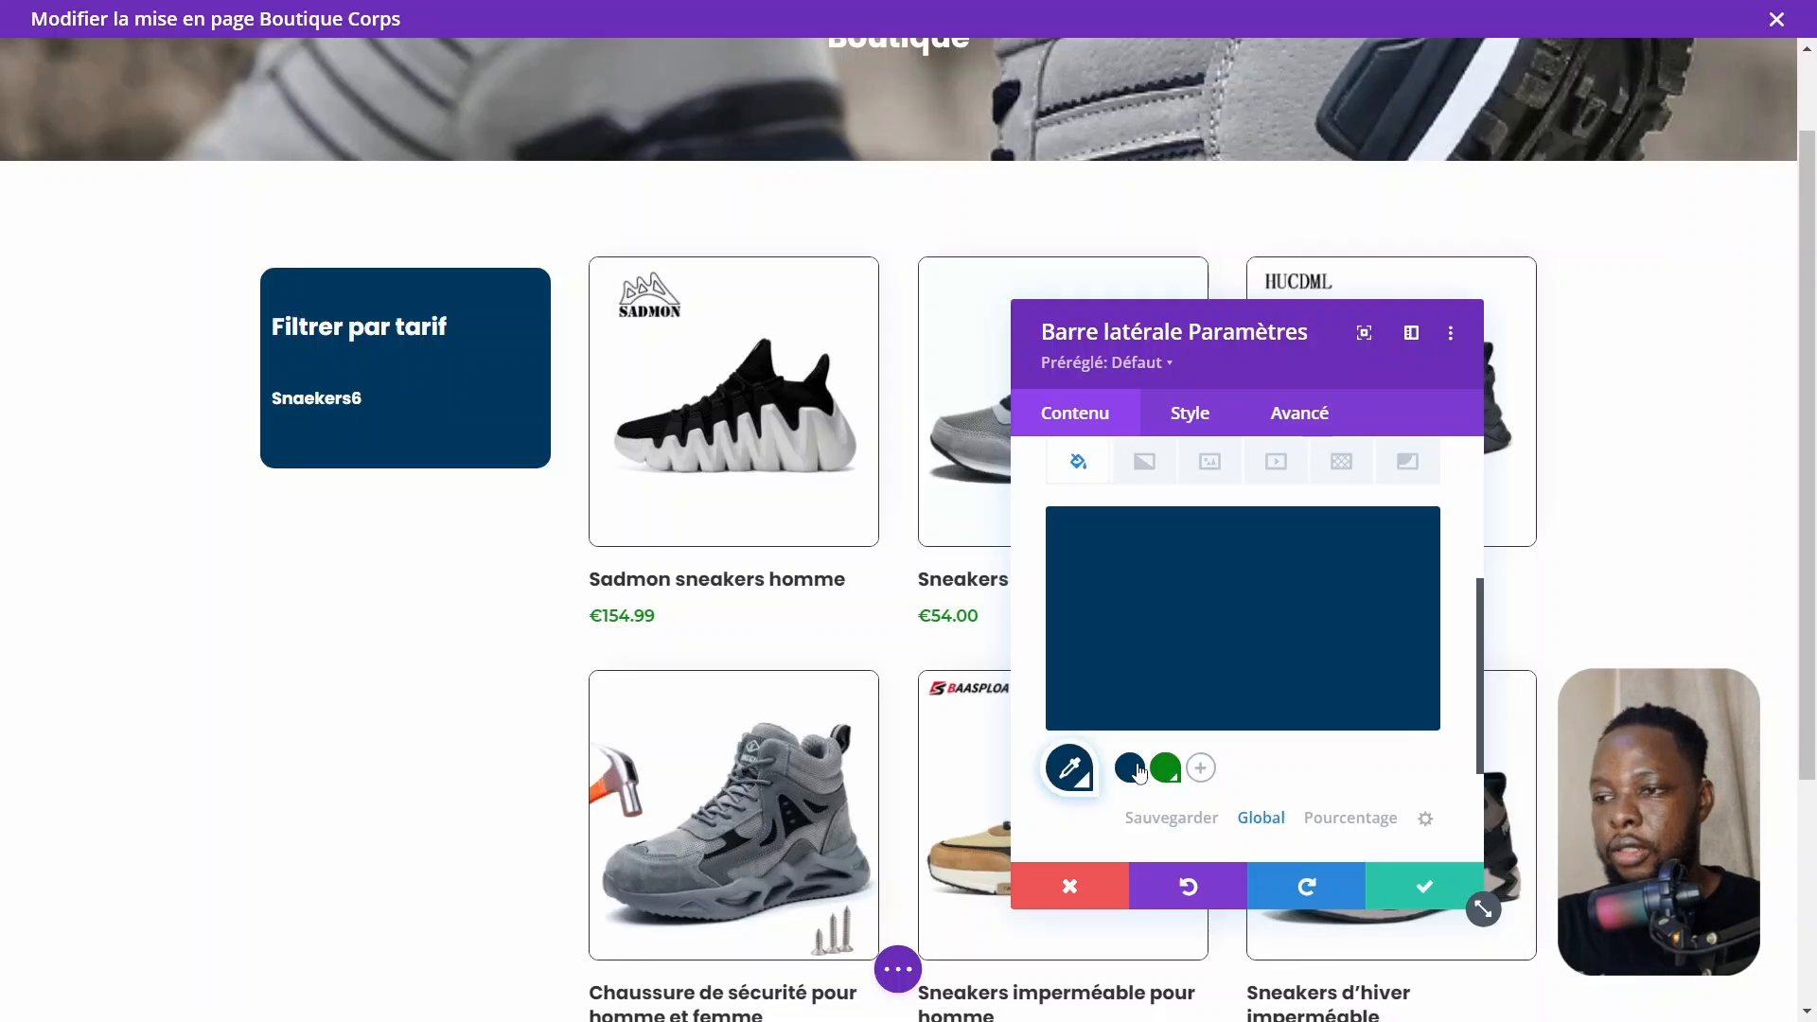
{"action": "left_click", "coordinate": [1427, 888]}
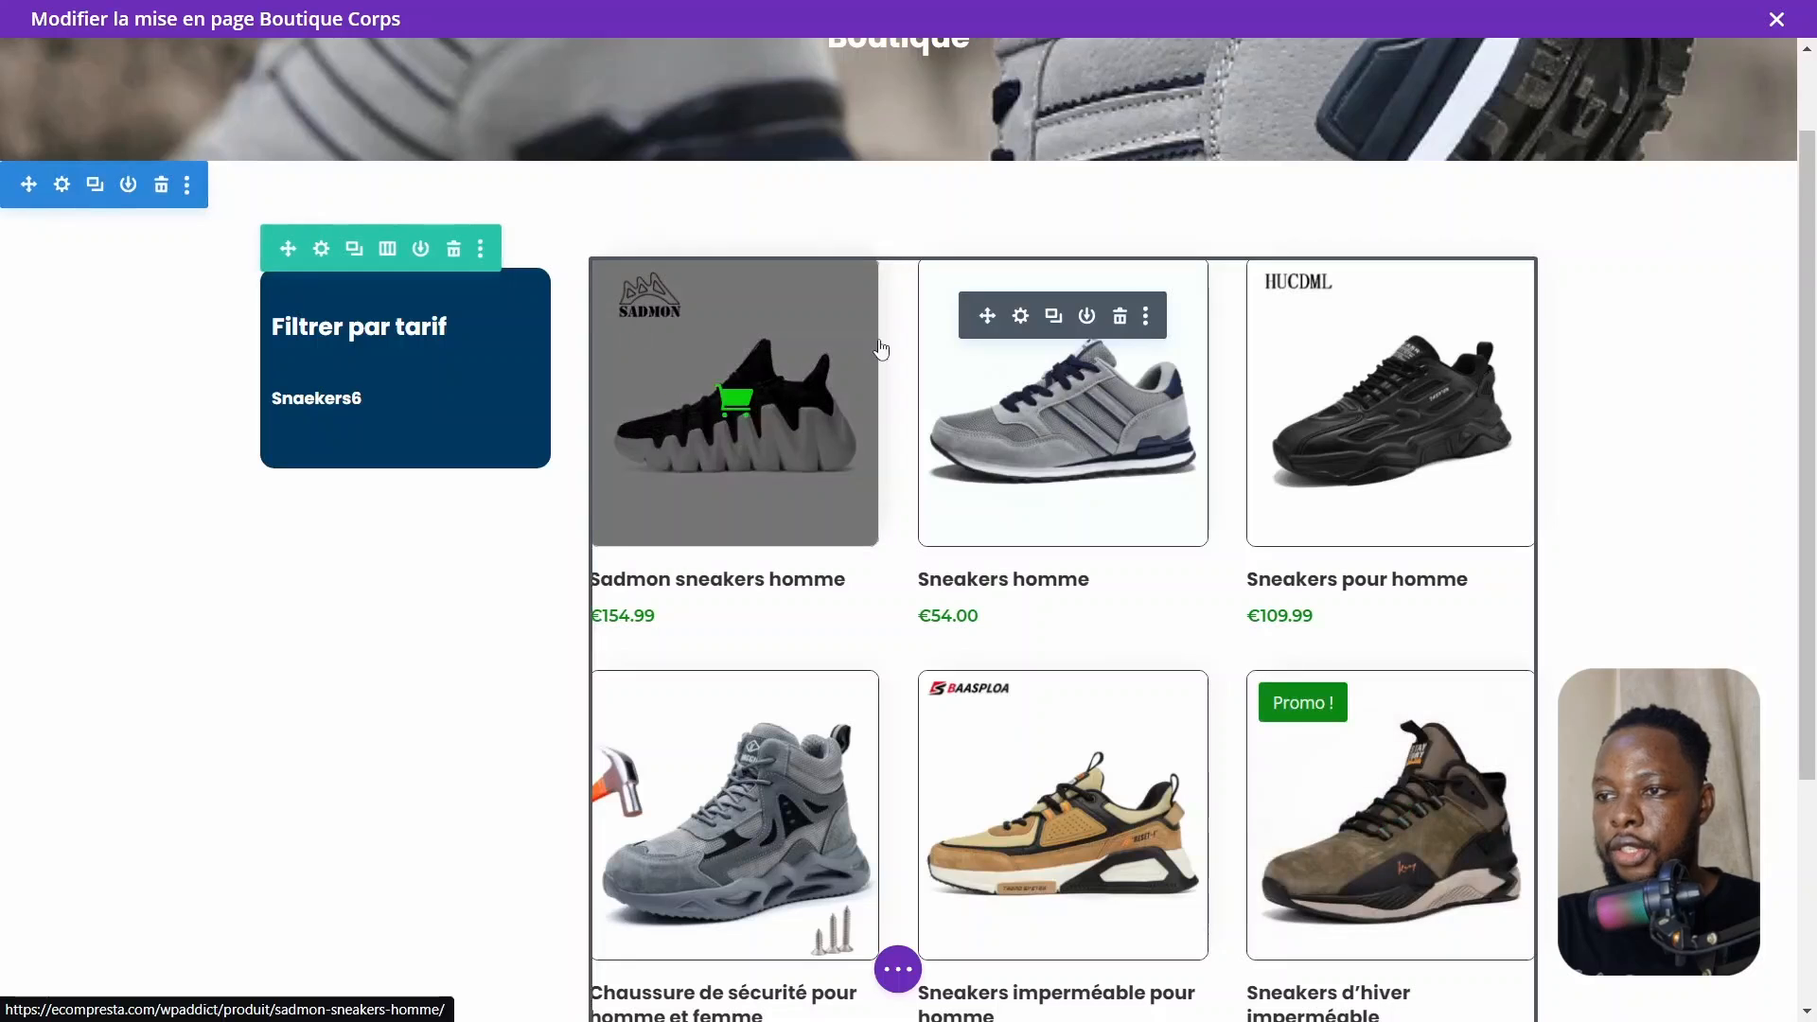
Set the Woo Products image border colour to the dark blue global colour and save the module
{"action": "left_click", "coordinate": [1022, 318]}
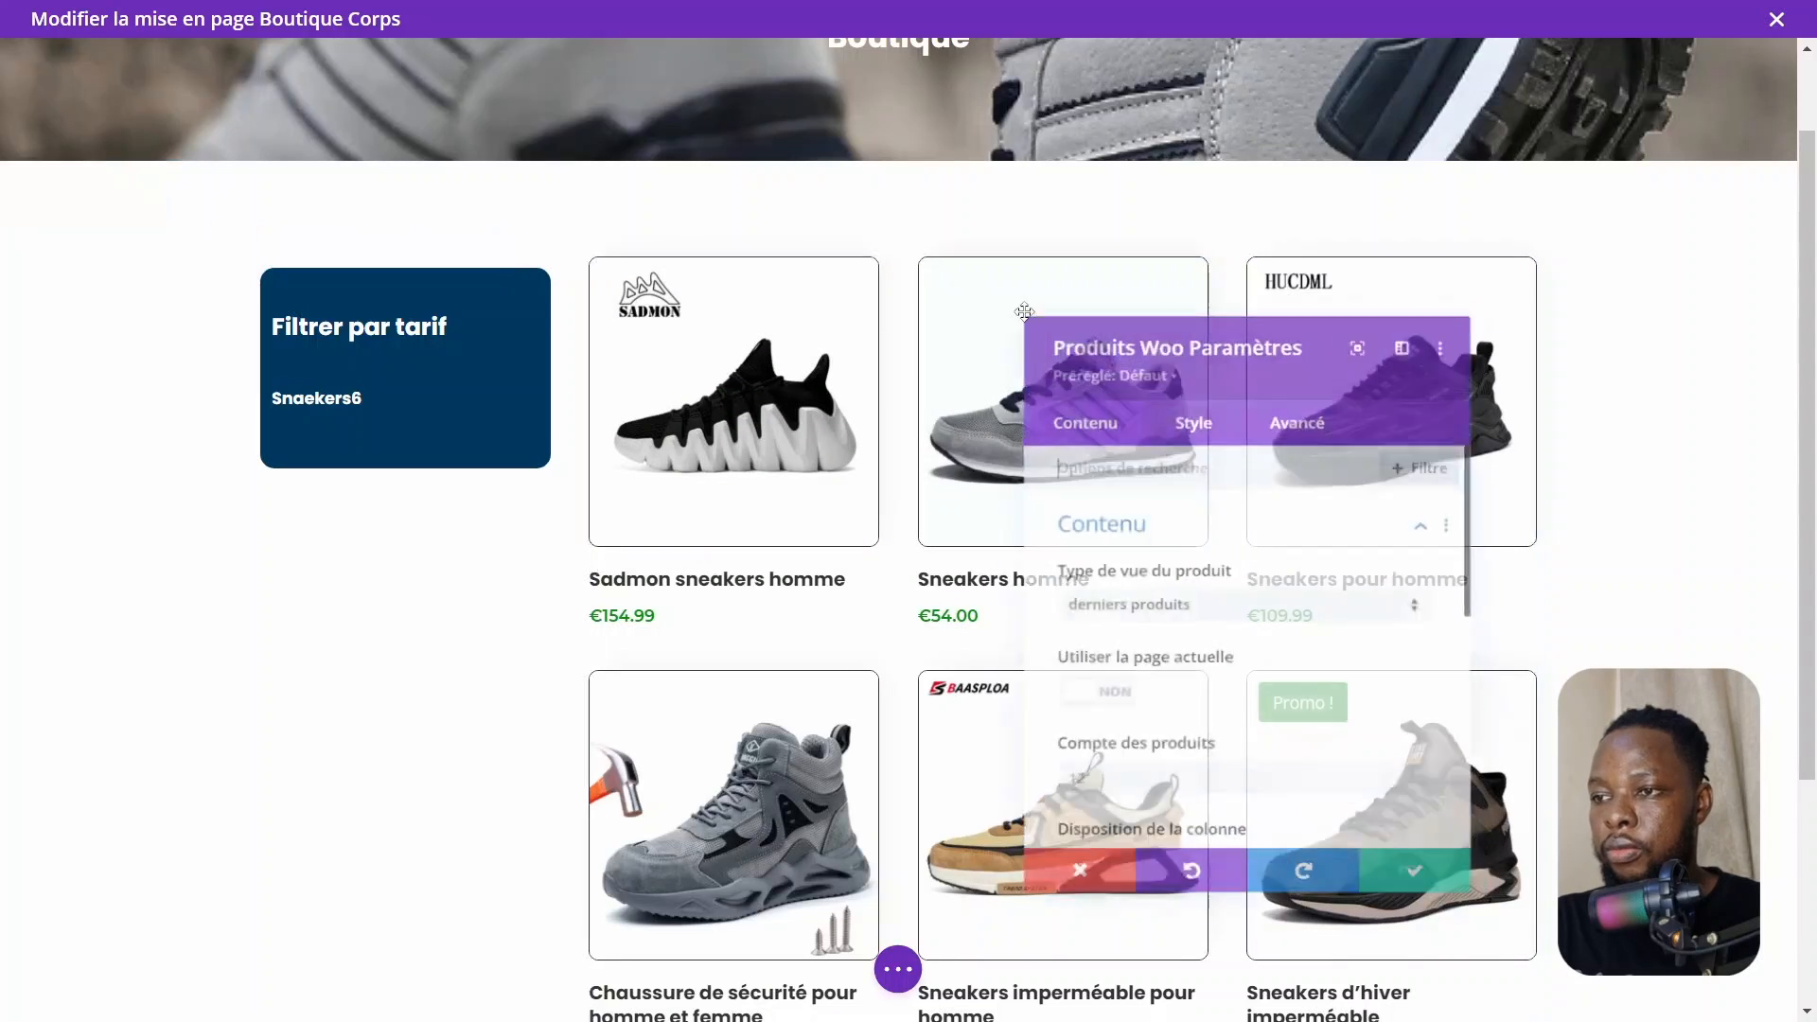
{"action": "left_click", "coordinate": [1126, 525]}
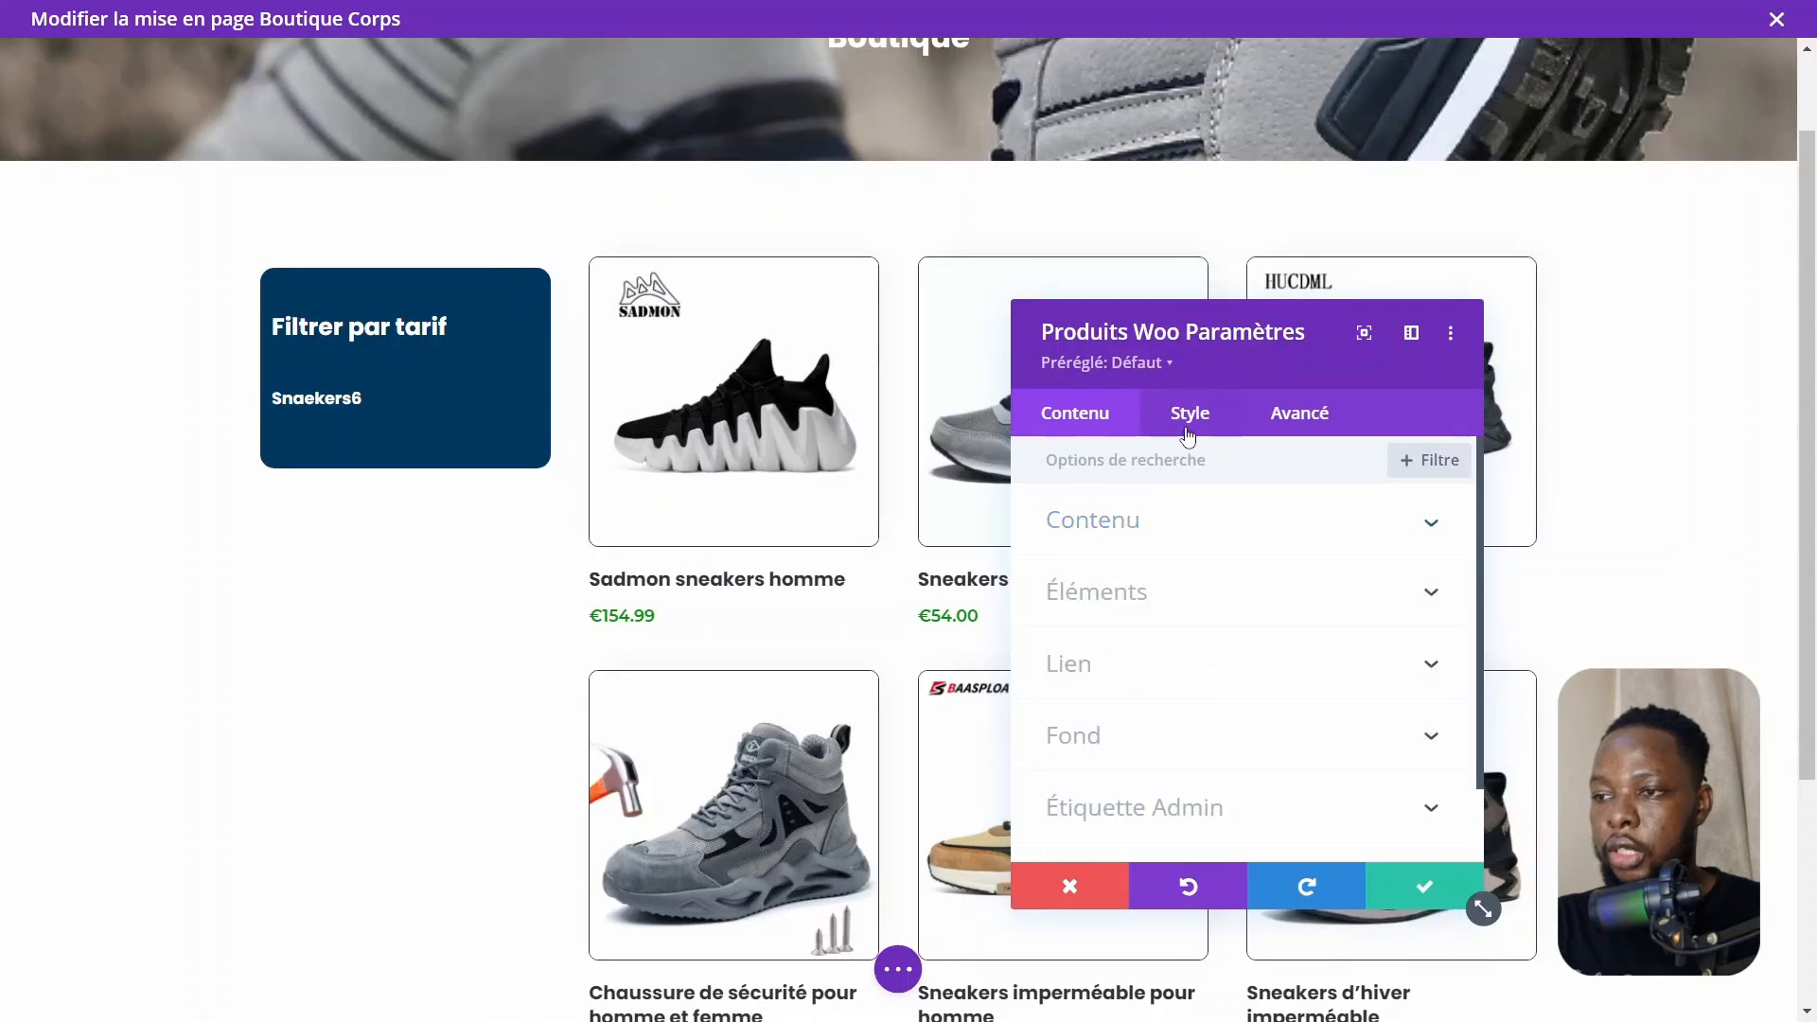
{"action": "left_click", "coordinate": [1196, 417]}
{"action": "scroll", "coordinate": [1149, 653], "scroll_direction": "down", "scroll_amount": 5}
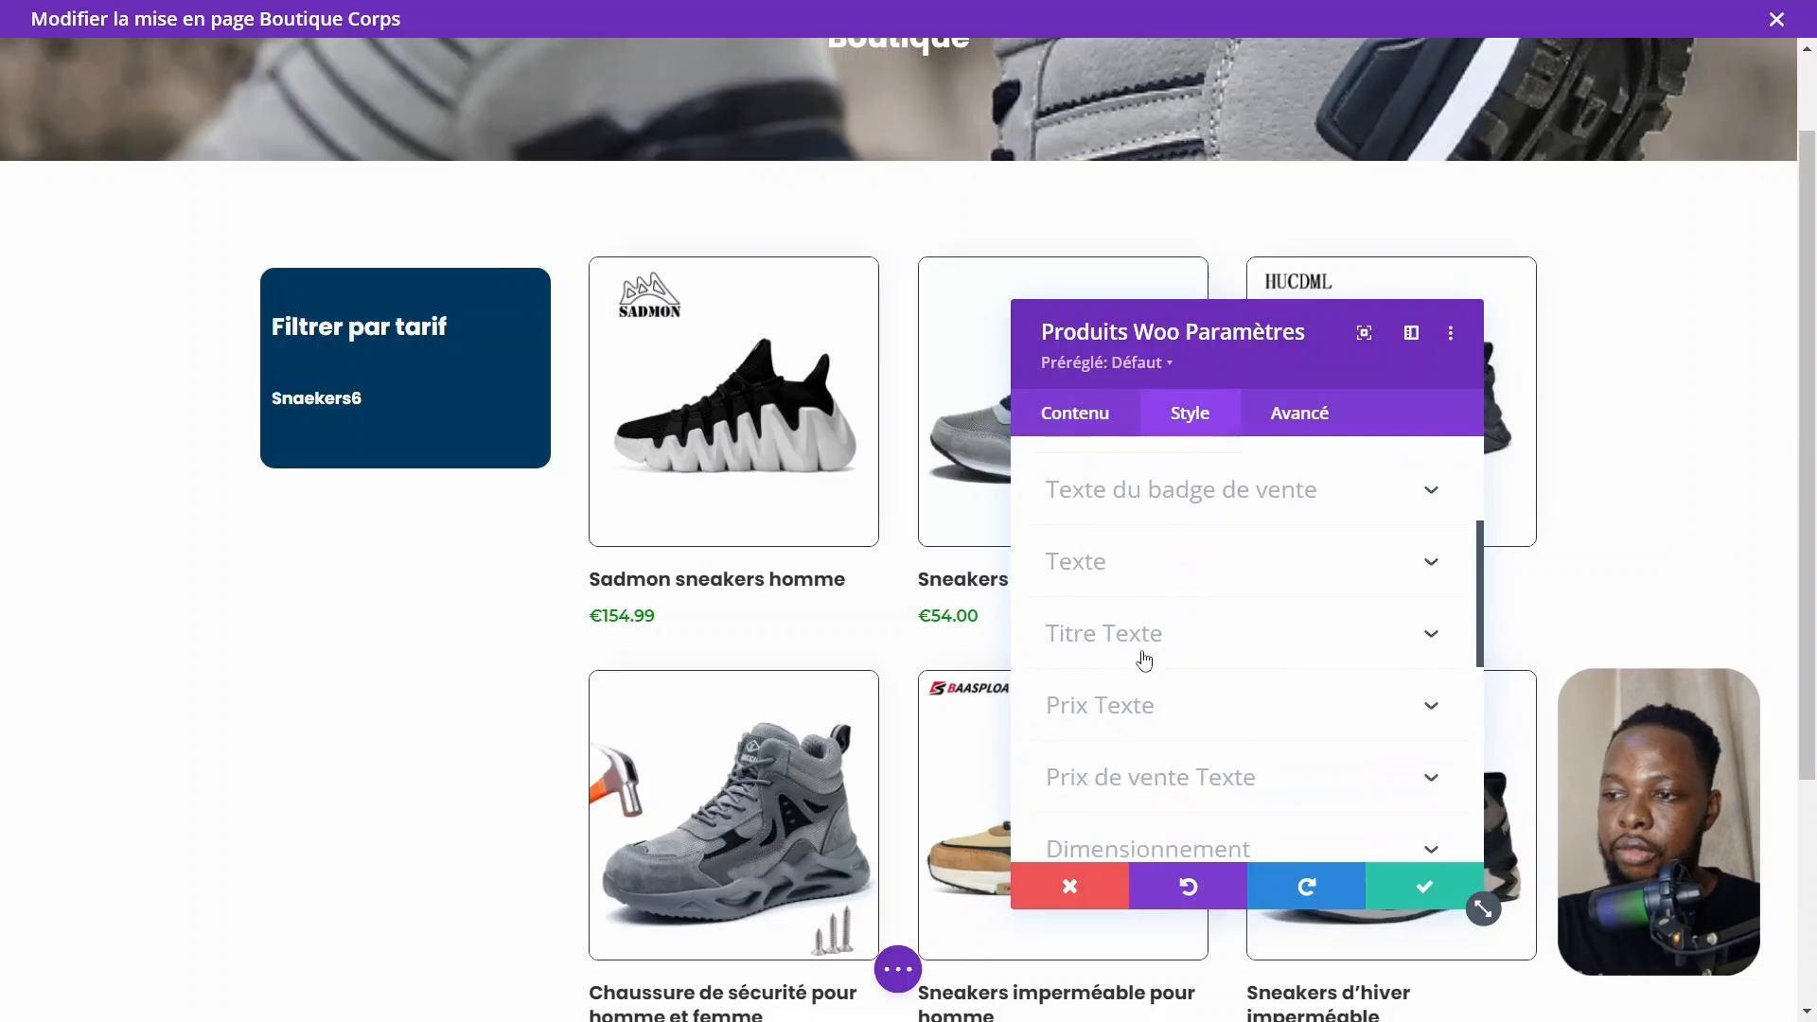
{"action": "scroll", "coordinate": [1146, 660], "scroll_direction": "down", "scroll_amount": 3}
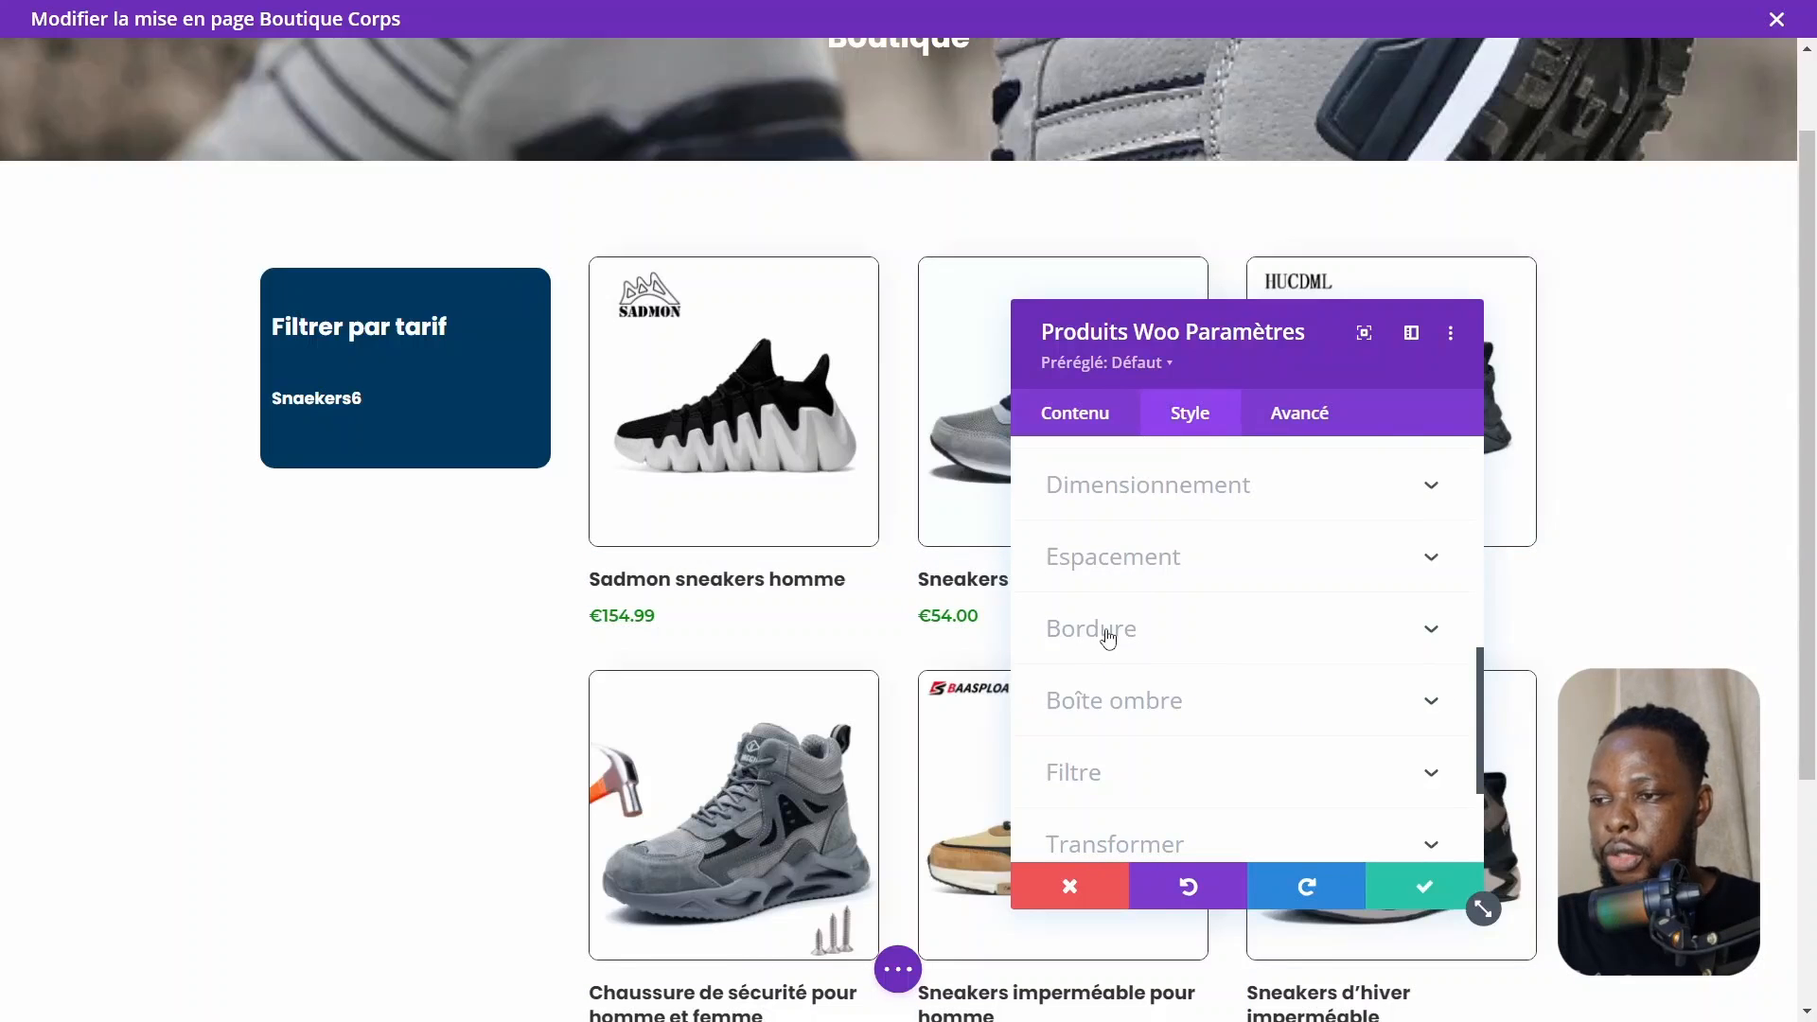
{"action": "left_click", "coordinate": [1105, 632]}
{"action": "scroll", "coordinate": [1139, 663], "scroll_direction": "down", "scroll_amount": 3}
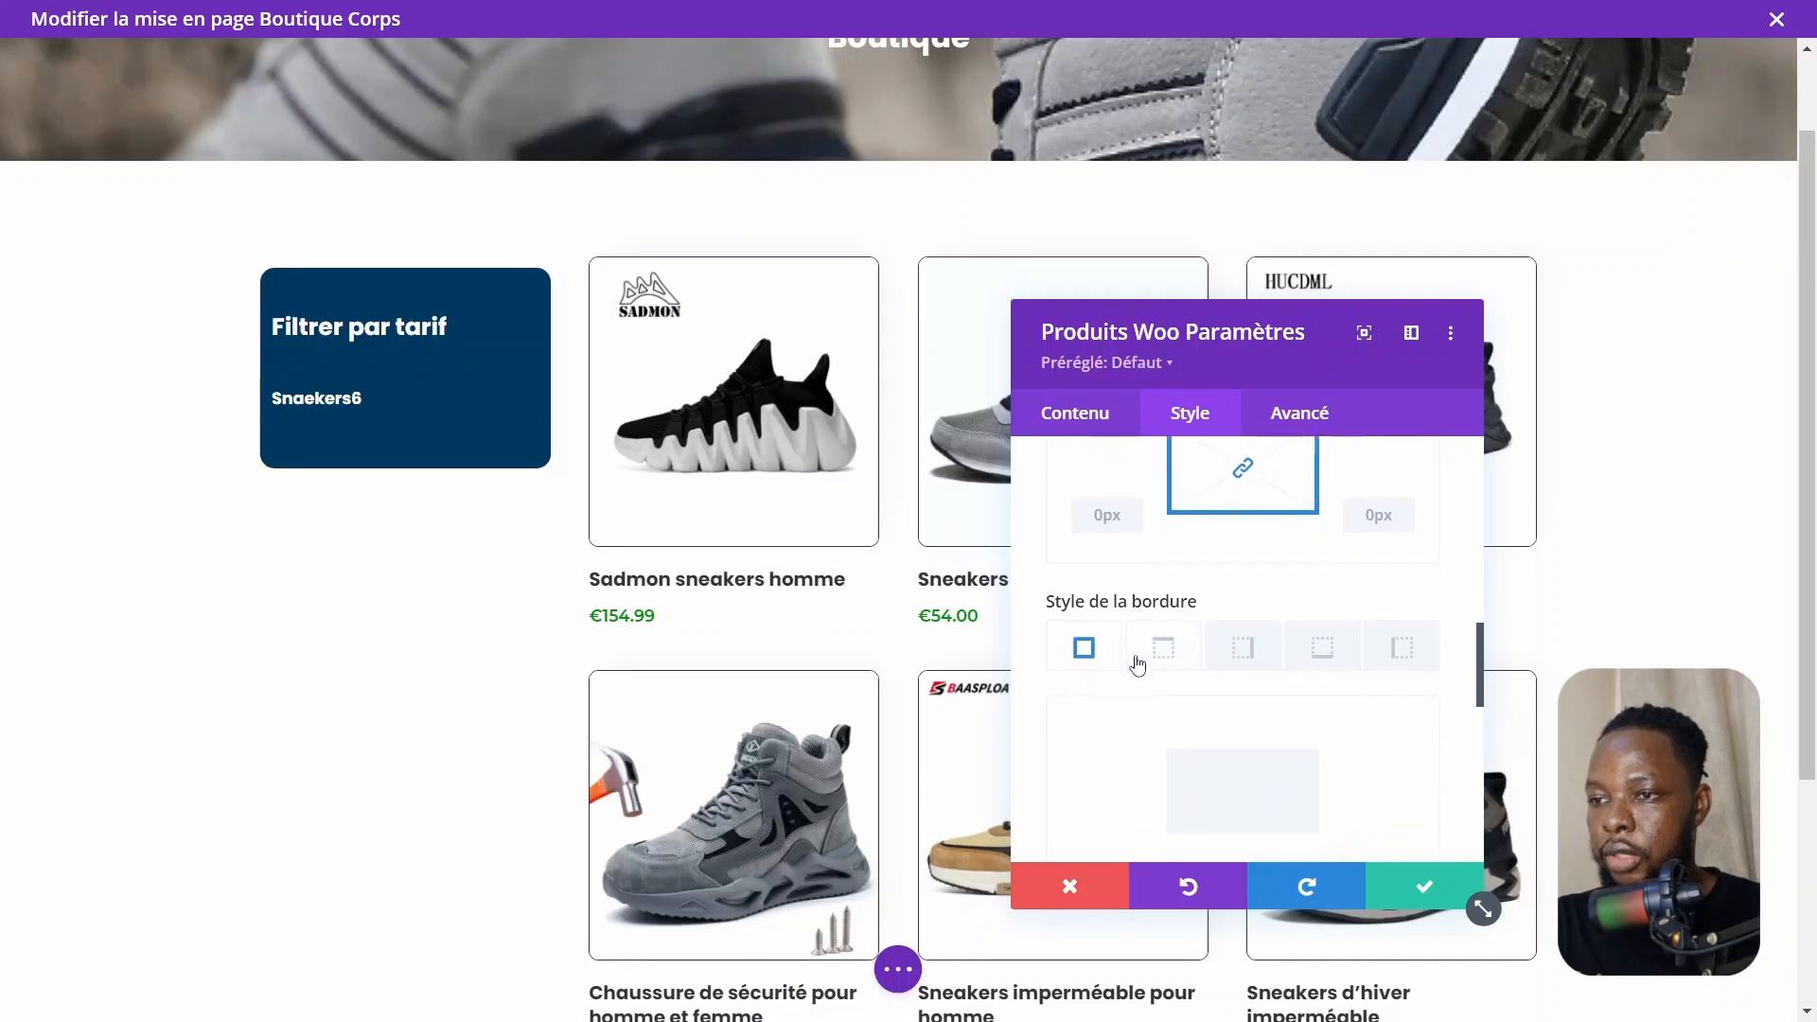
{"action": "scroll", "coordinate": [1136, 663], "scroll_direction": "up", "scroll_amount": 2}
{"action": "left_click", "coordinate": [730, 393]}
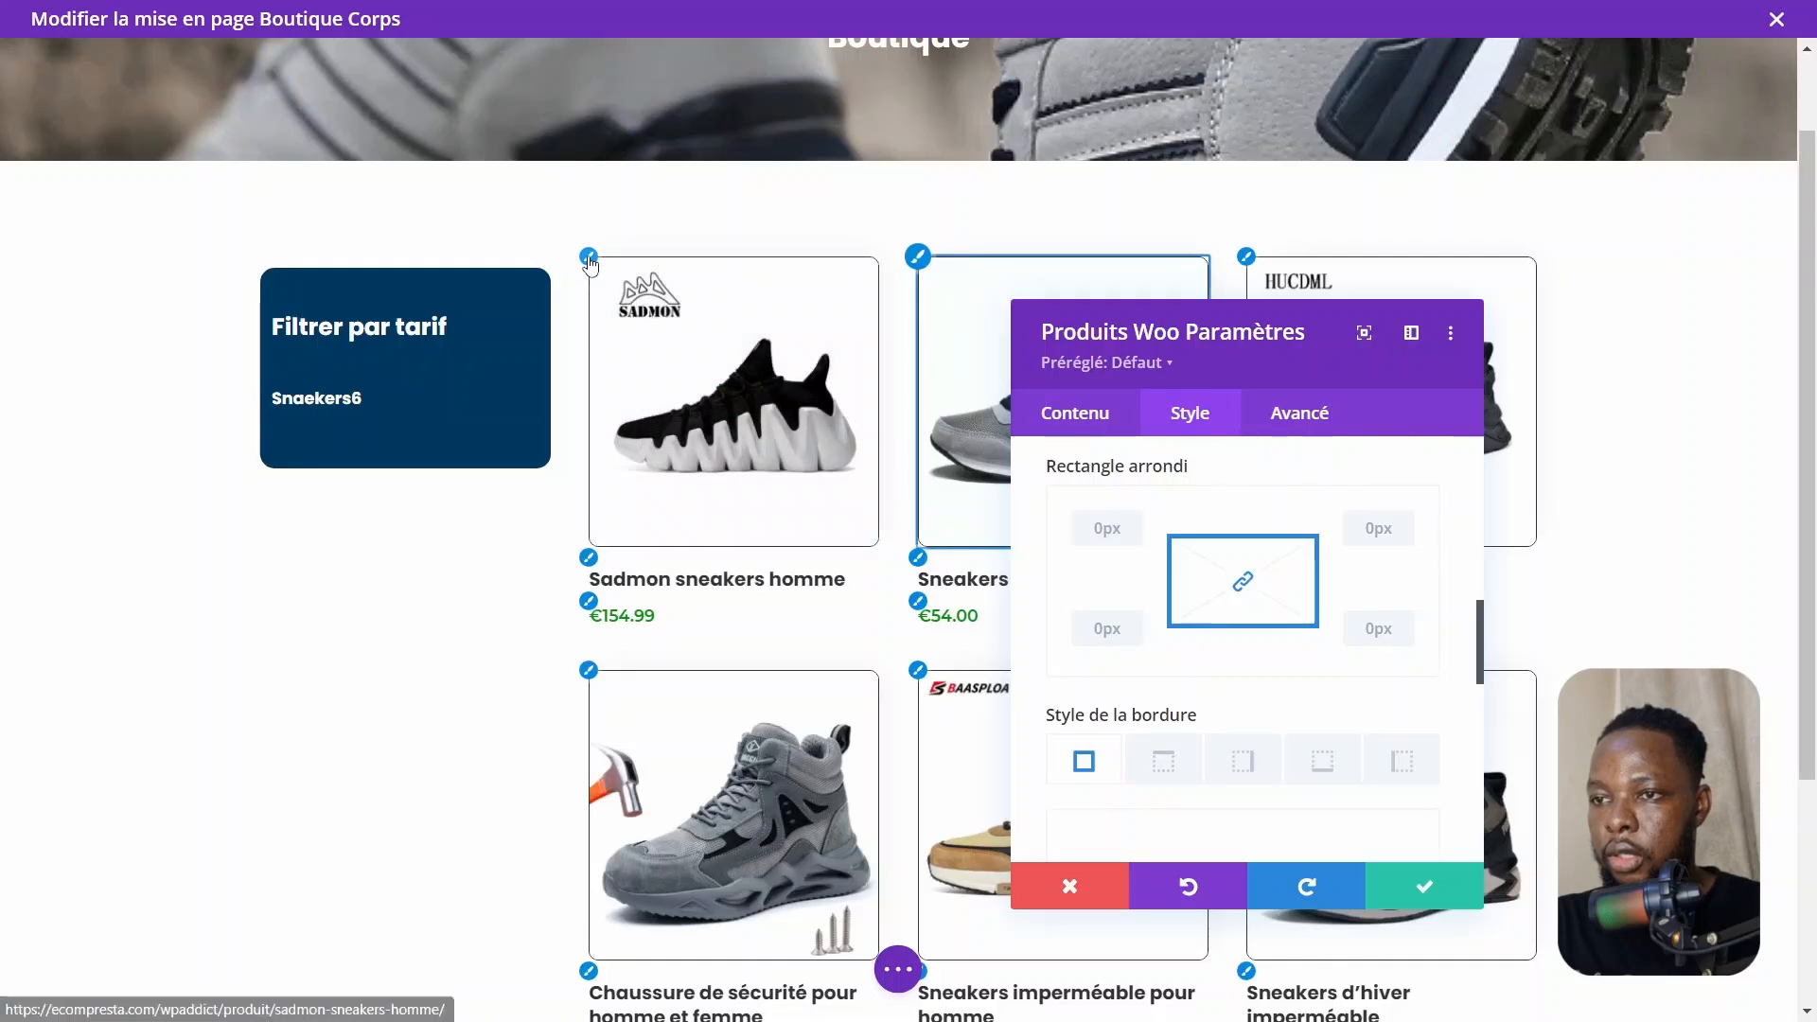
{"action": "scroll", "coordinate": [1306, 669], "scroll_direction": "down", "scroll_amount": 5}
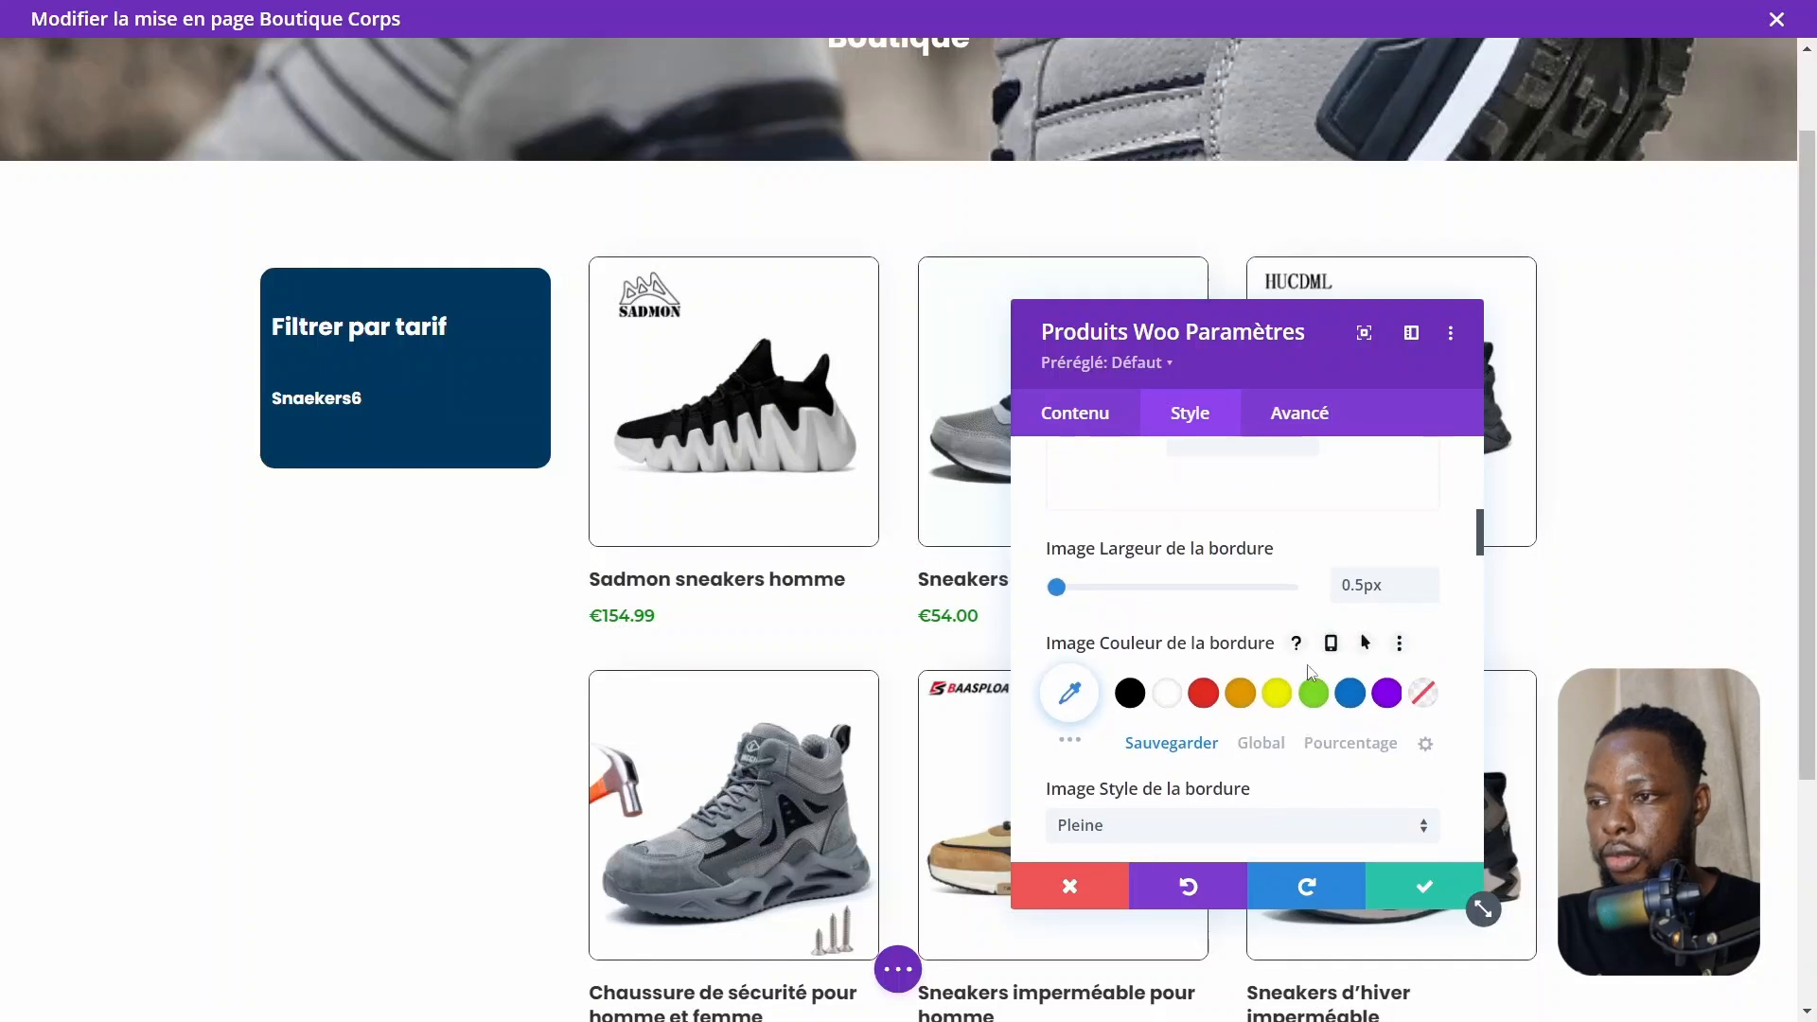
{"action": "left_click", "coordinate": [1262, 744]}
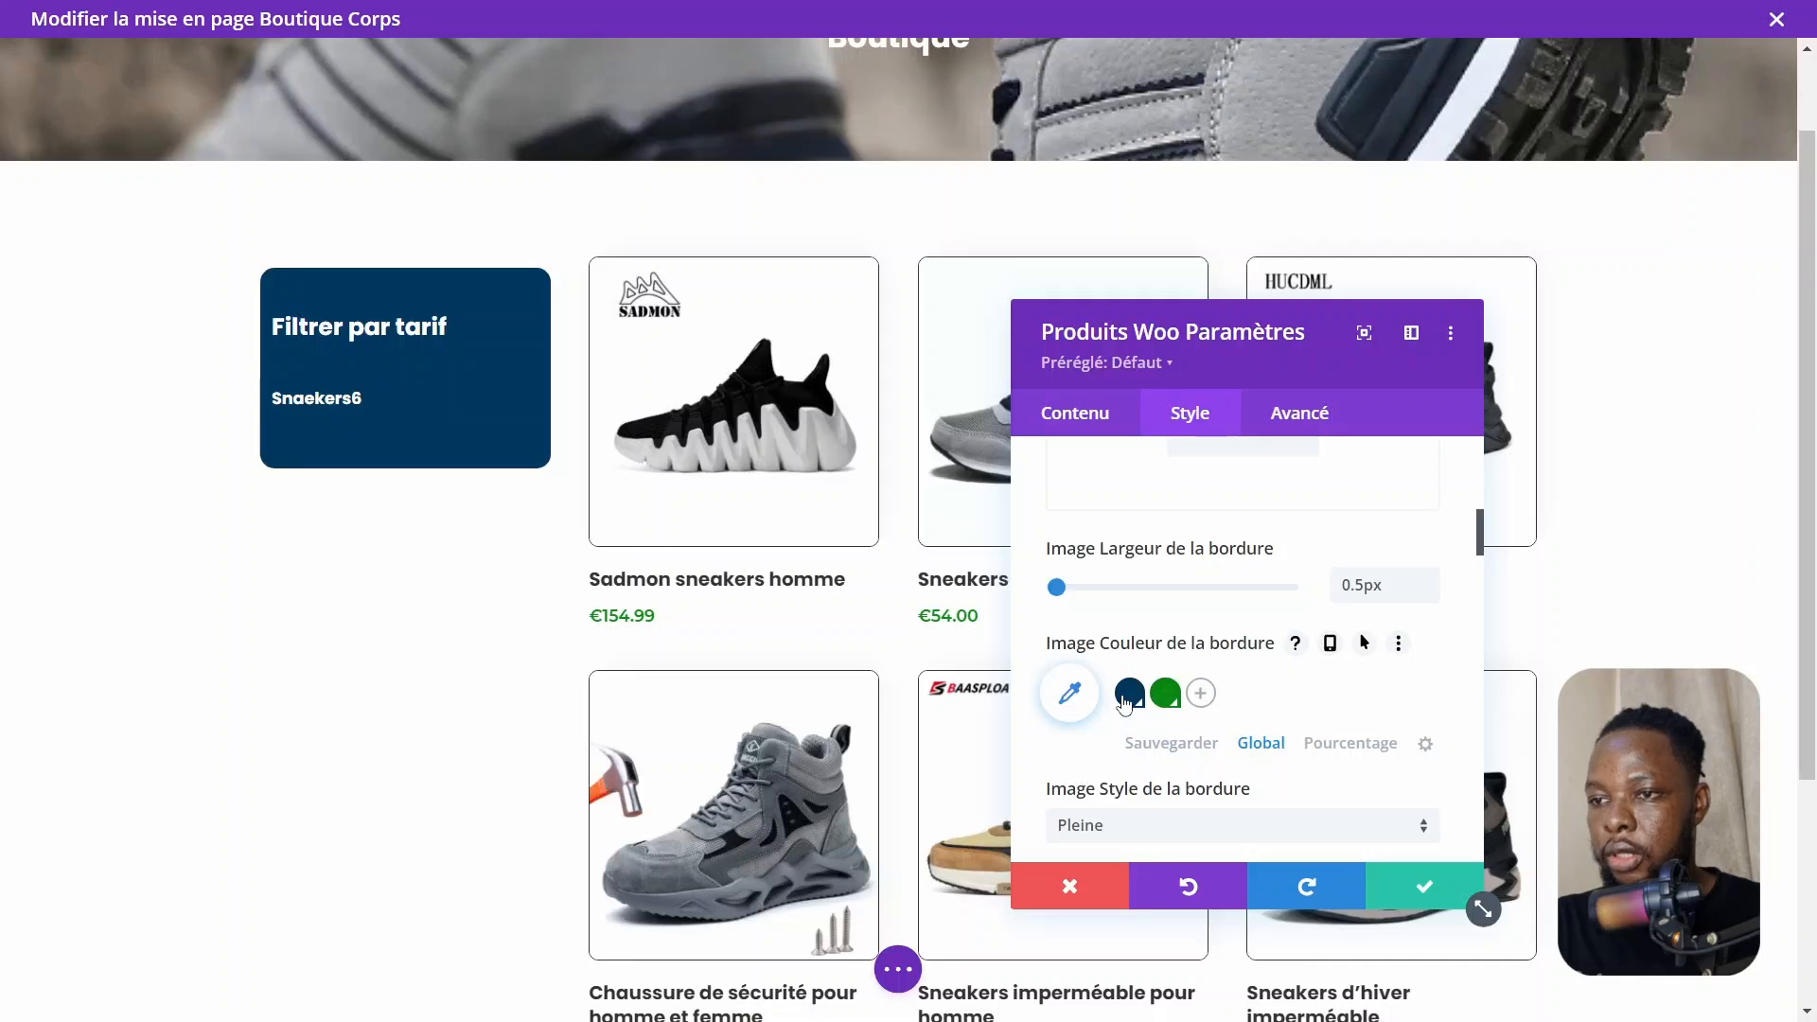
{"action": "left_click", "coordinate": [1128, 701]}
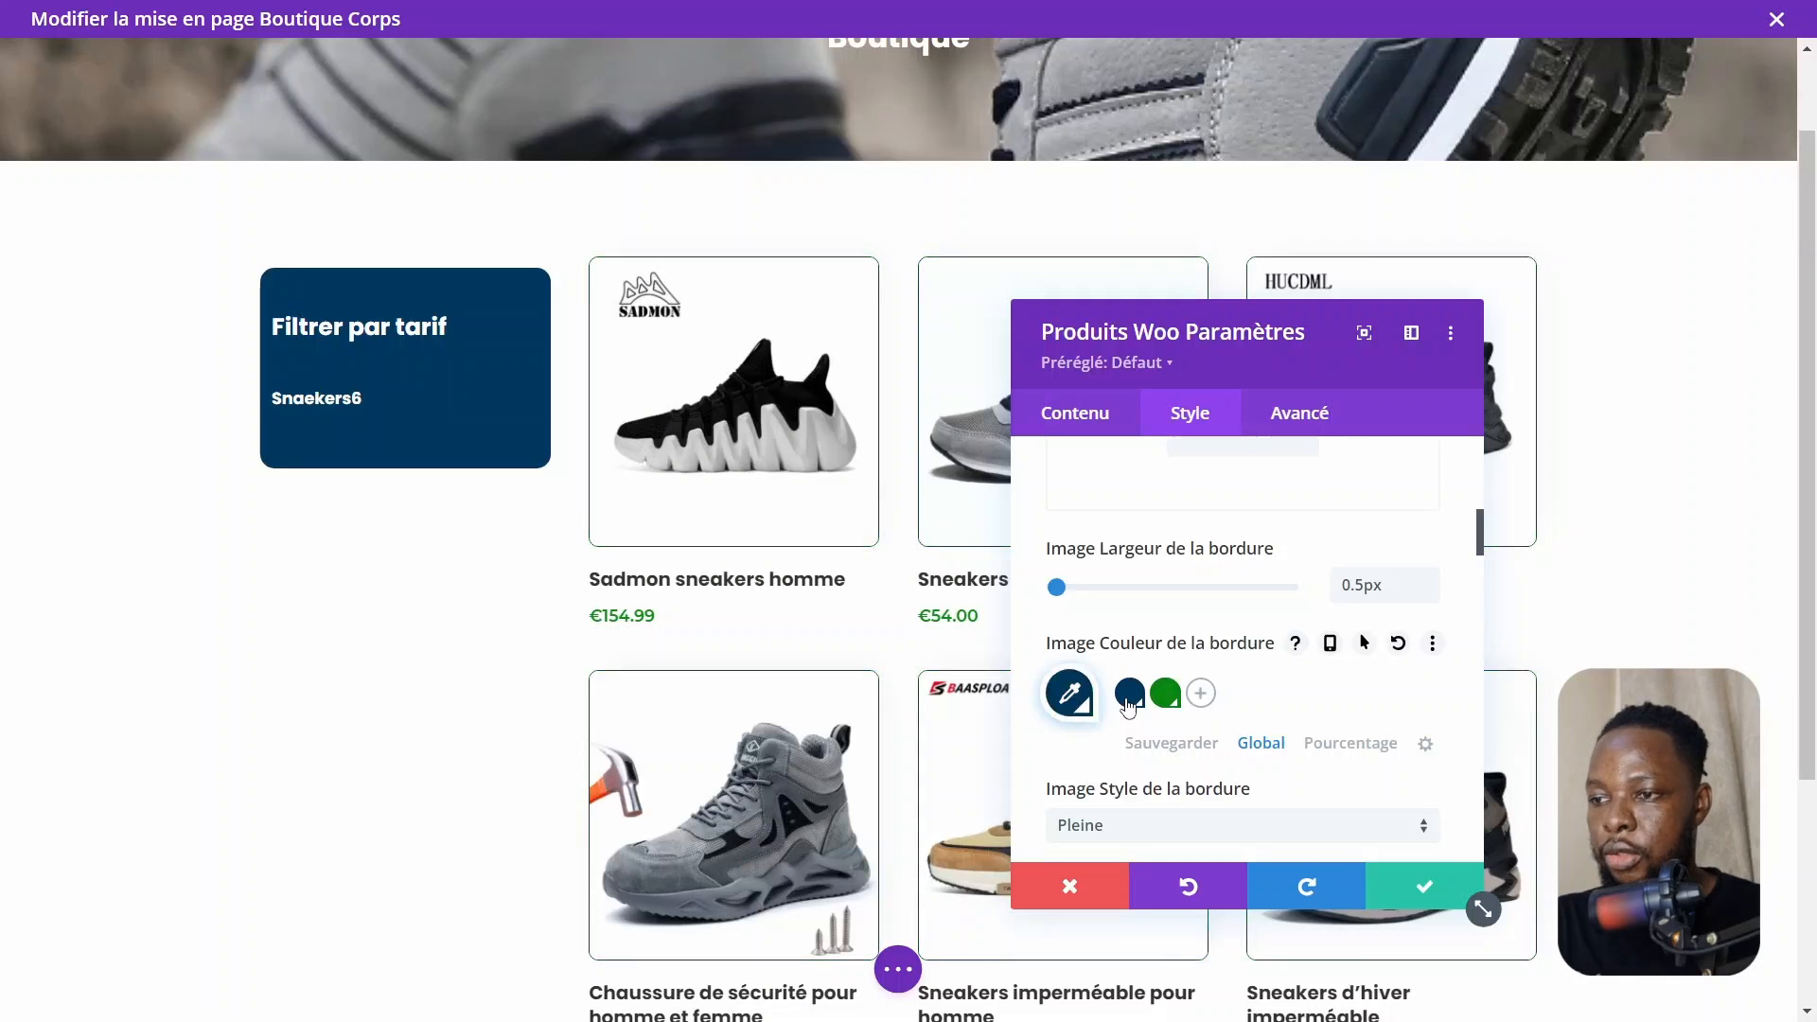
{"action": "left_click", "coordinate": [1420, 886]}
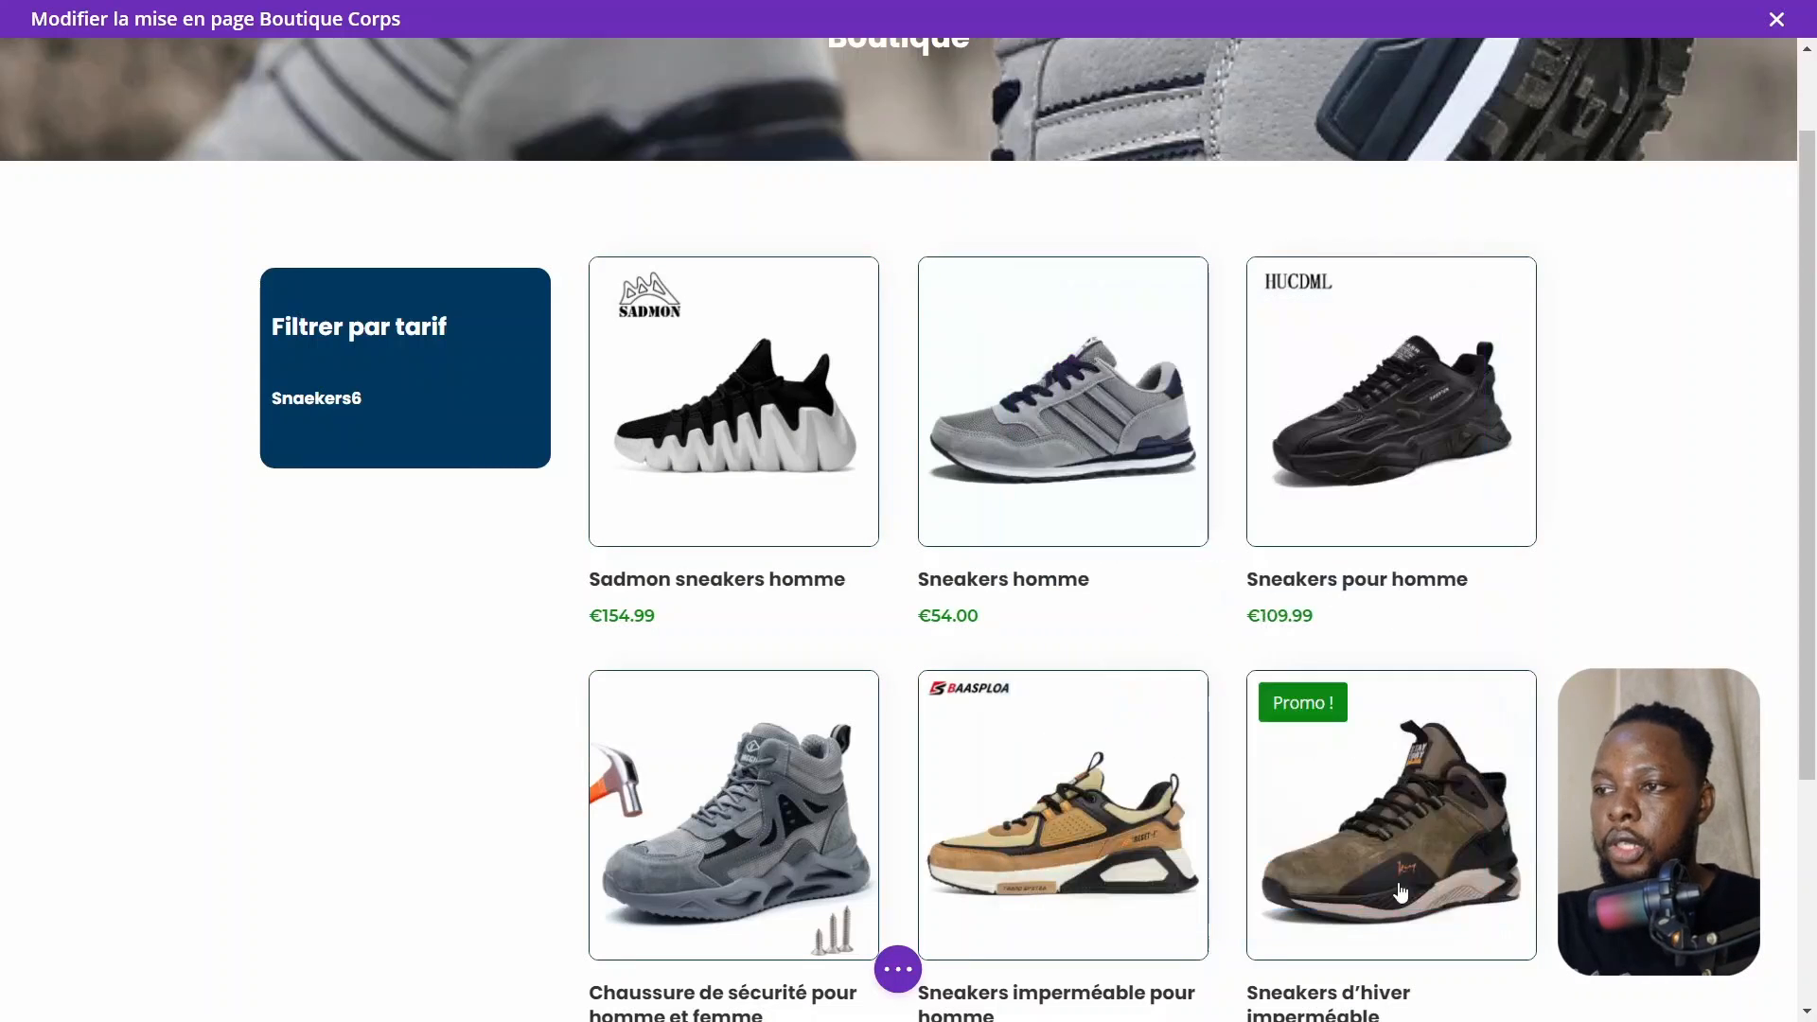
Enable Use current page (Utiliser la page actuelle) in the Woo Products content settings and save
{"action": "scroll", "coordinate": [1318, 613], "scroll_direction": "down", "scroll_amount": 3}
{"action": "scroll", "coordinate": [1318, 612], "scroll_direction": "up", "scroll_amount": 5}
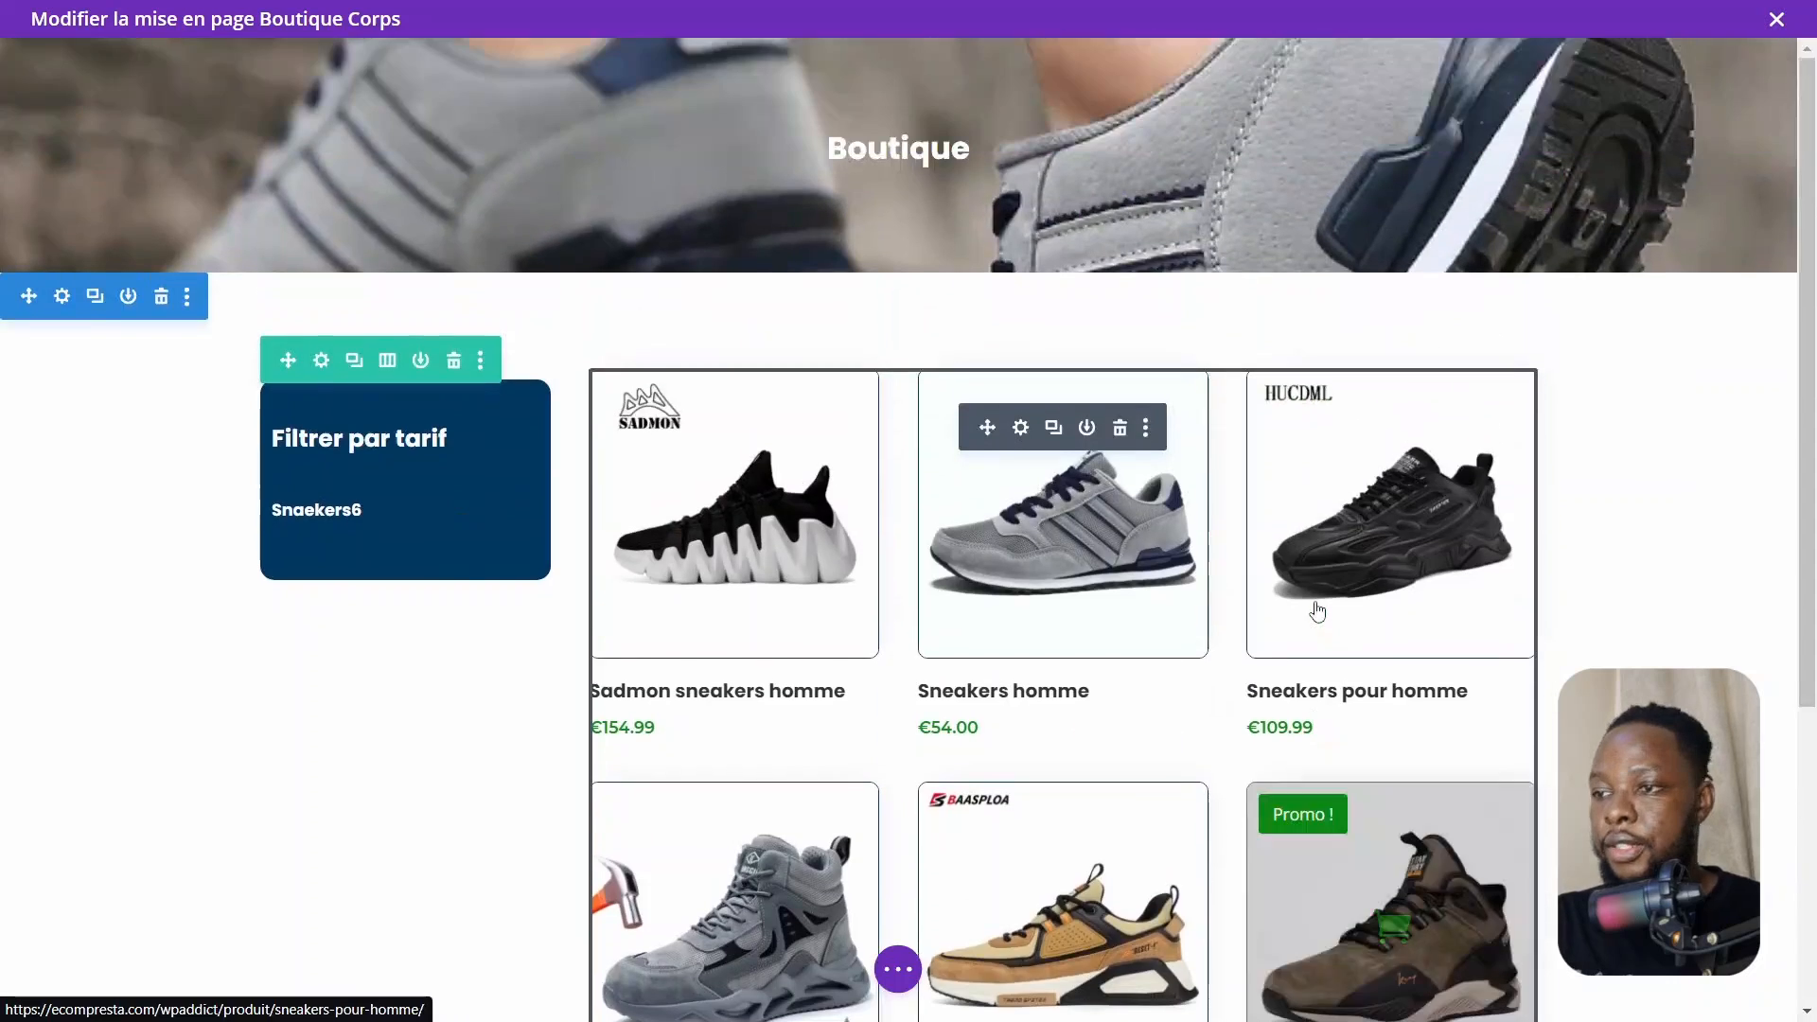
{"action": "scroll", "coordinate": [1318, 611], "scroll_direction": "down", "scroll_amount": 1}
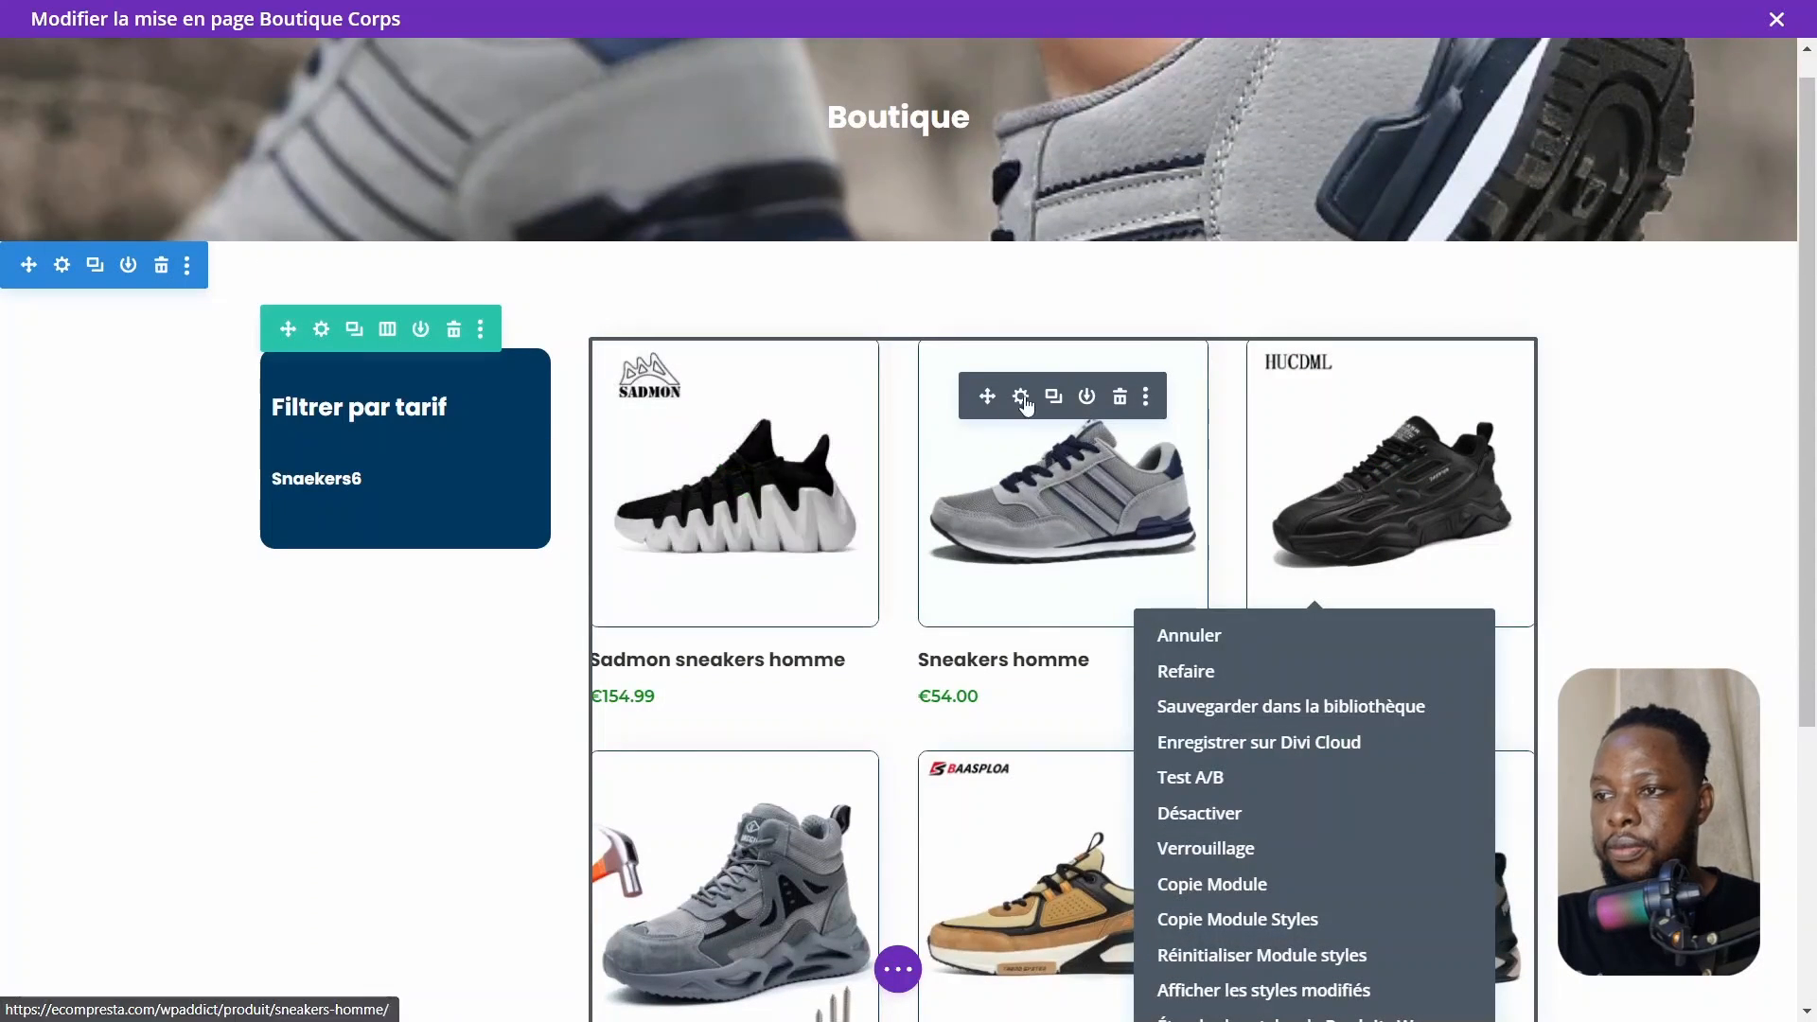
{"action": "left_click", "coordinate": [1022, 400]}
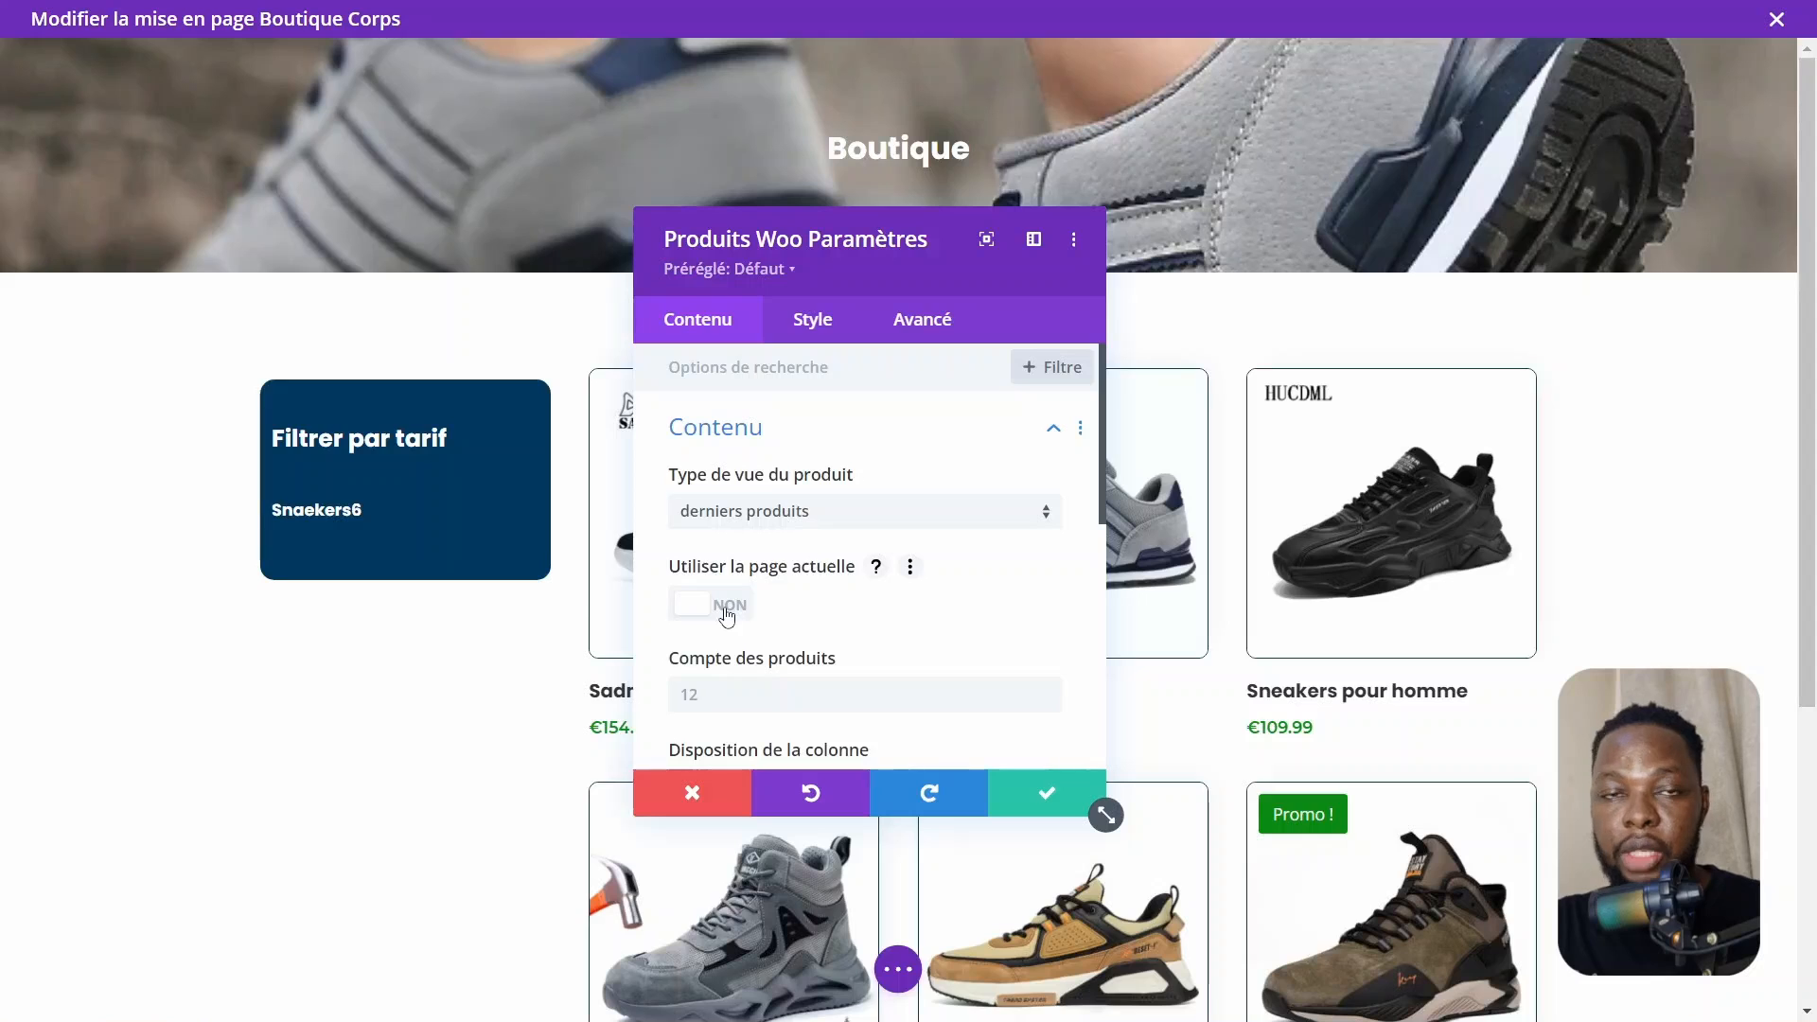
{"action": "left_click", "coordinate": [727, 606]}
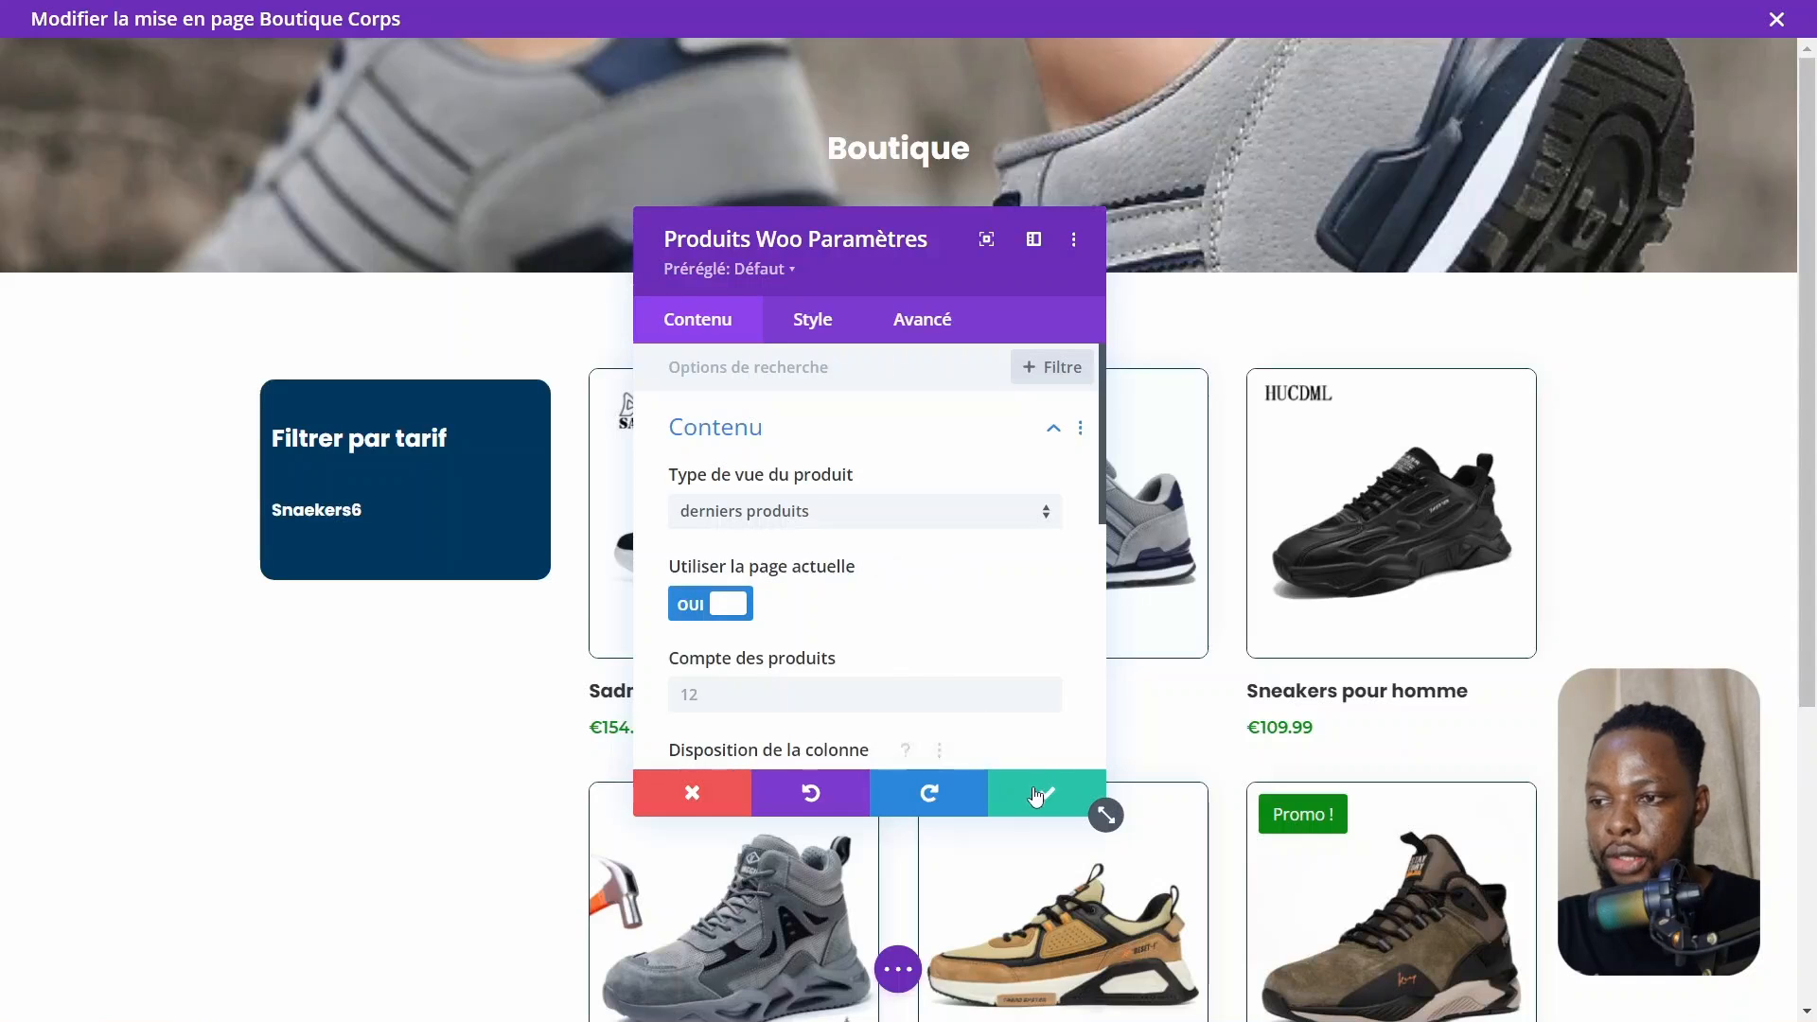
{"action": "left_click", "coordinate": [1037, 795]}
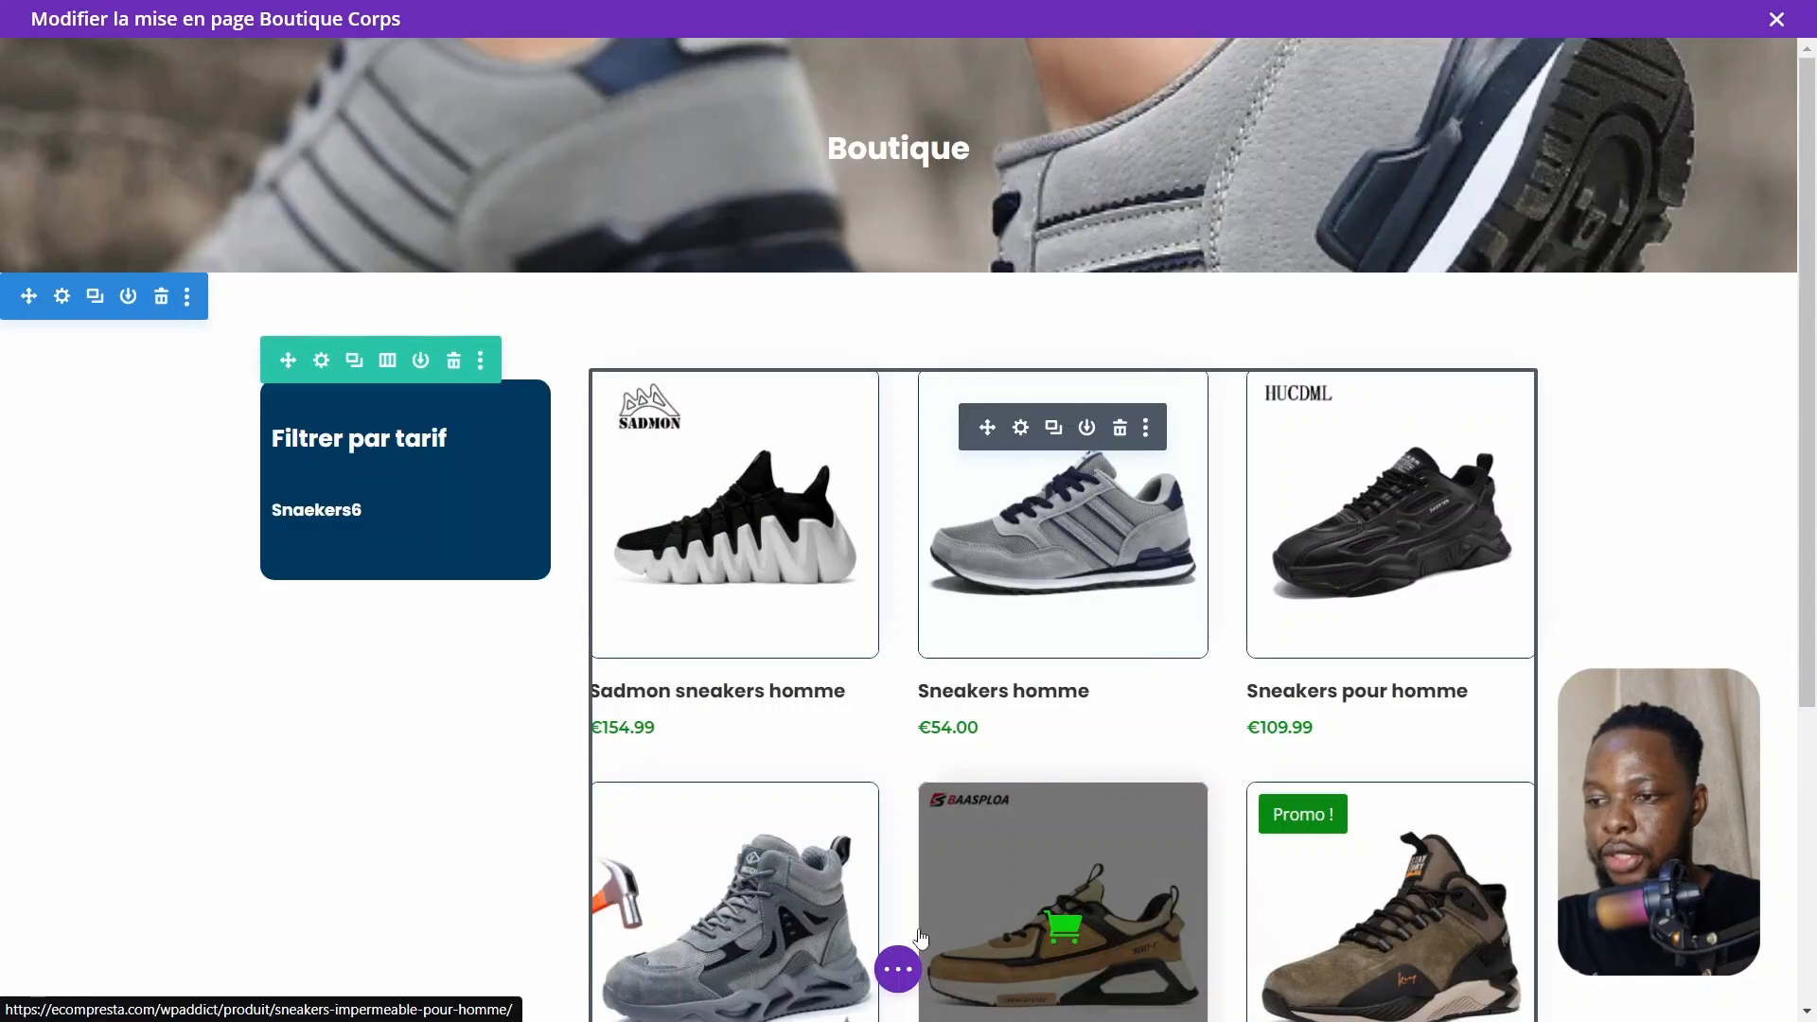
Exit the Boutique body template editor and open the live shop page on the front end
{"action": "left_click", "coordinate": [897, 970]}
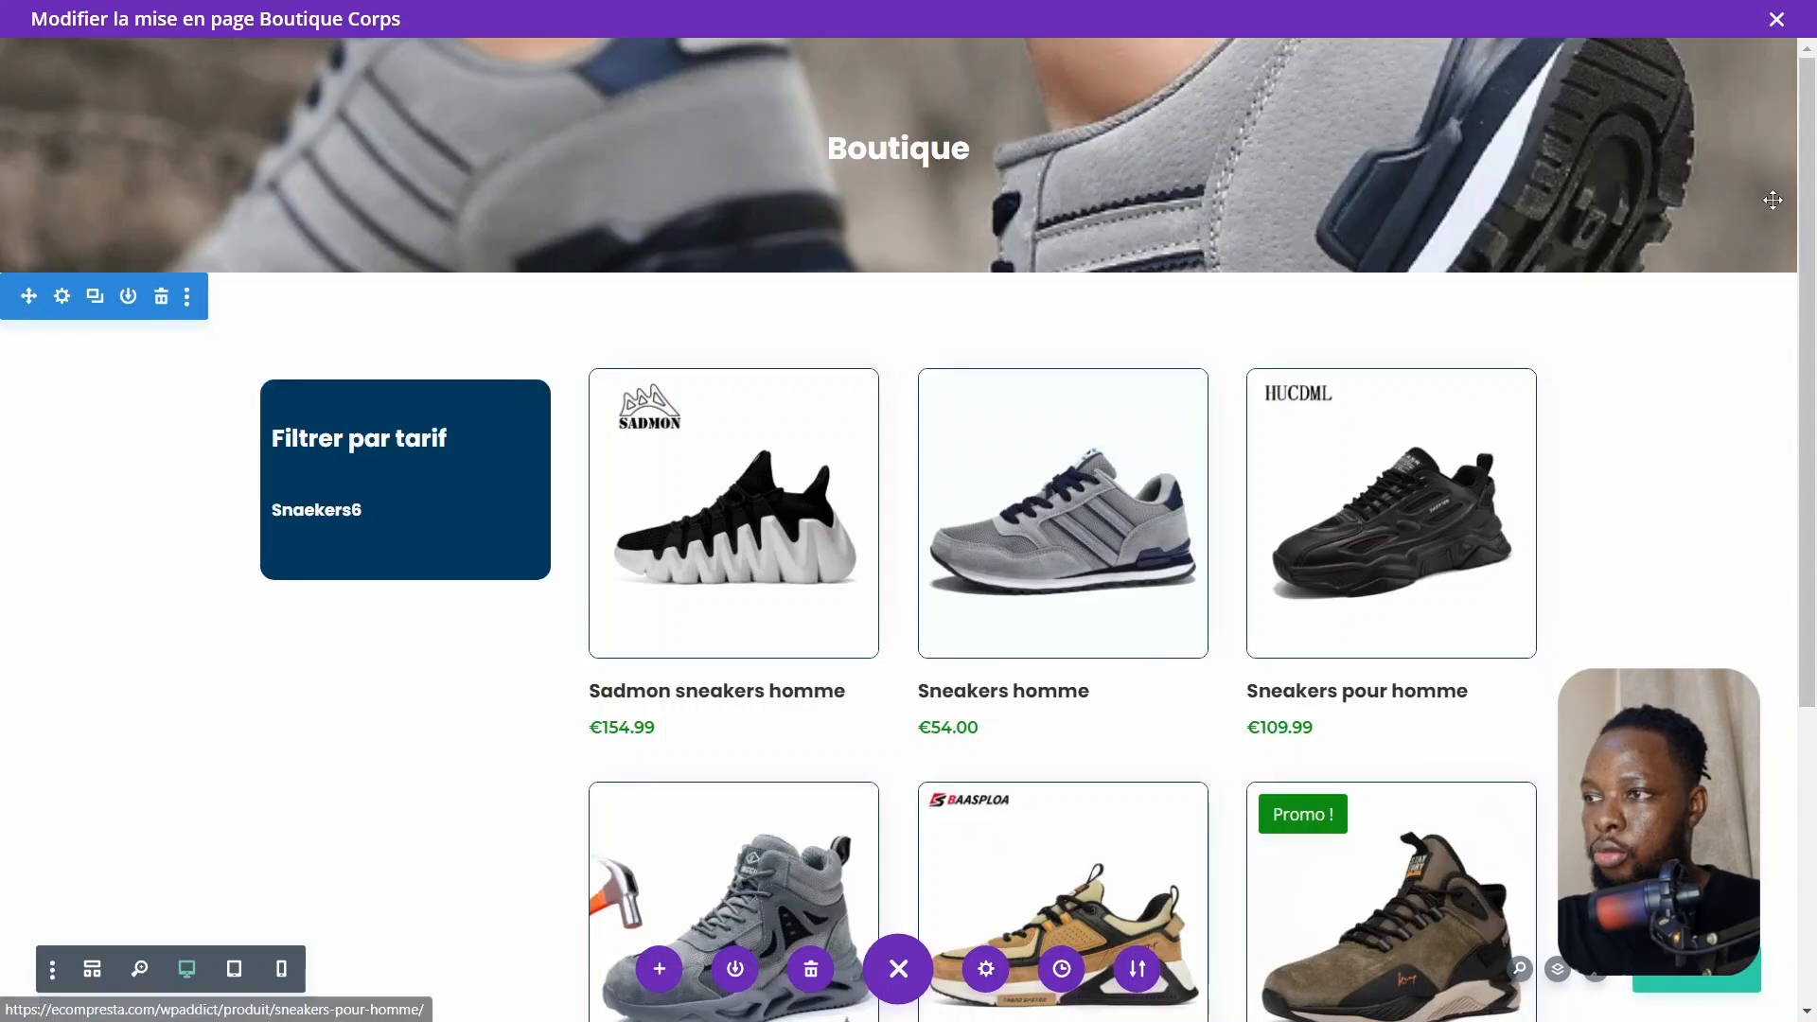
{"action": "left_click", "coordinate": [1776, 21]}
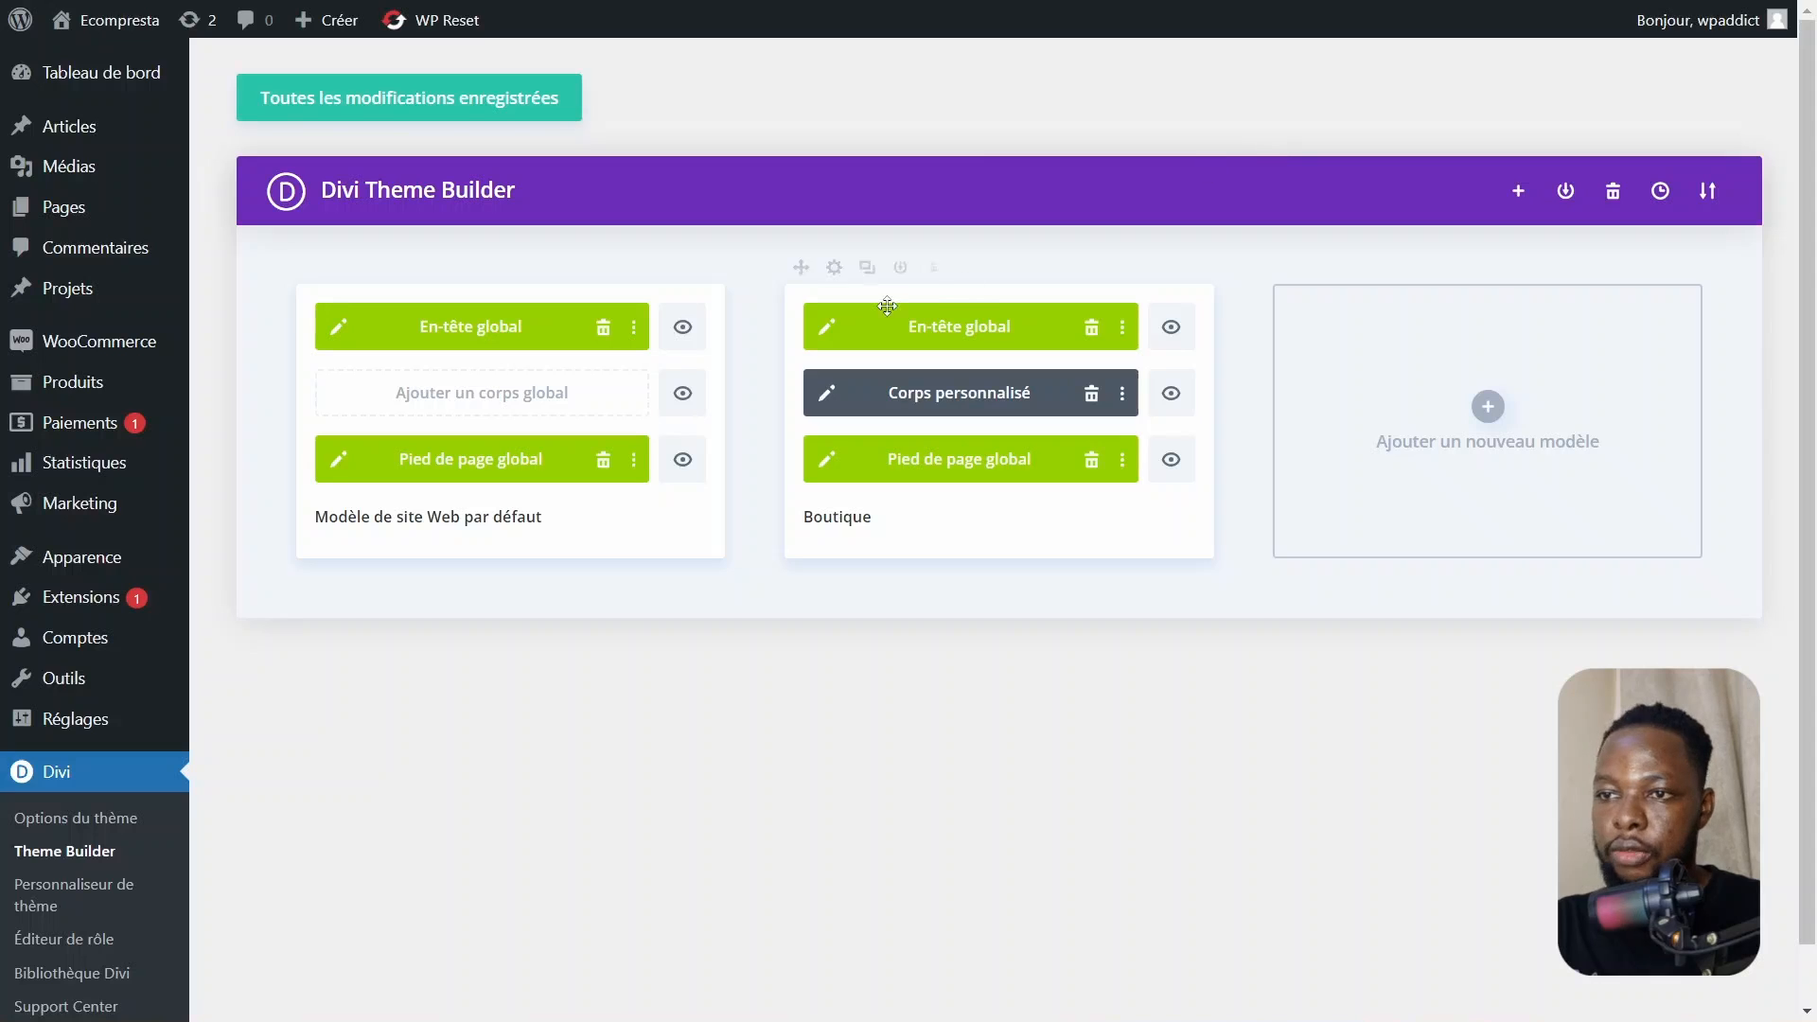
{"action": "left_click", "coordinate": [486, 116]}
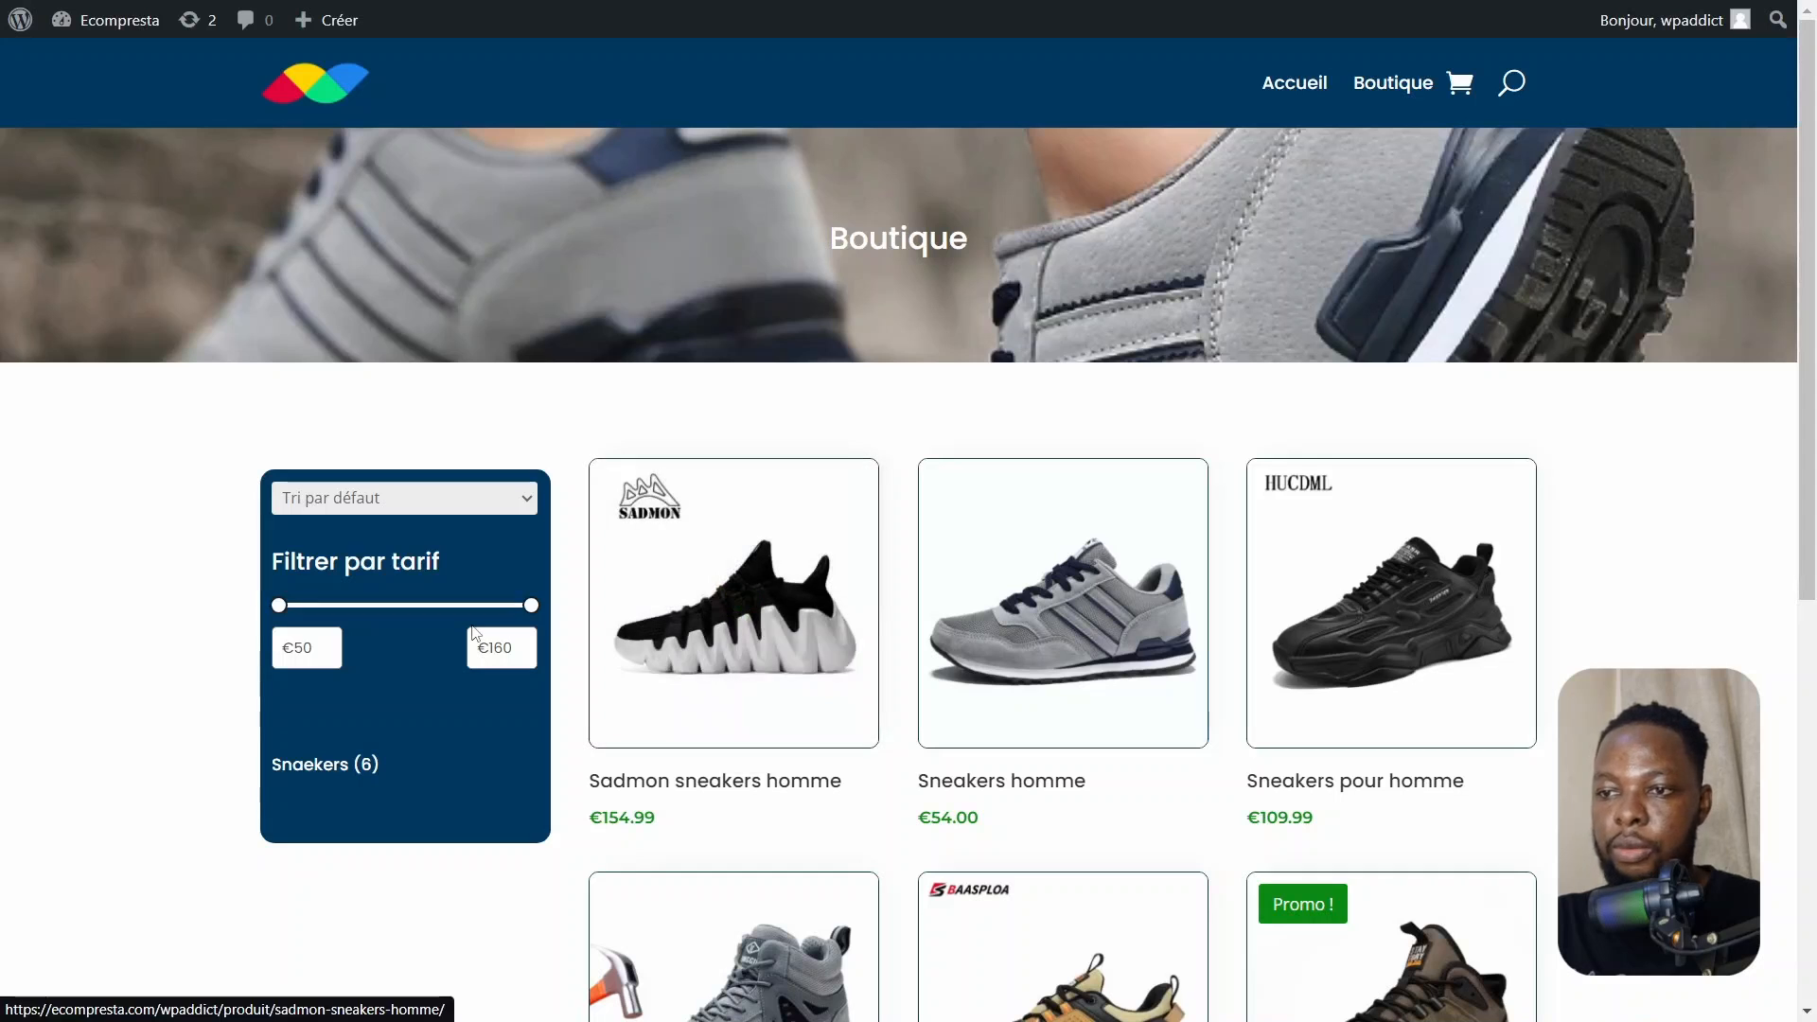
Scroll through the live shop page to examine the product grid and styled sidebar
{"action": "scroll", "coordinate": [1258, 625], "scroll_direction": "down", "scroll_amount": 5}
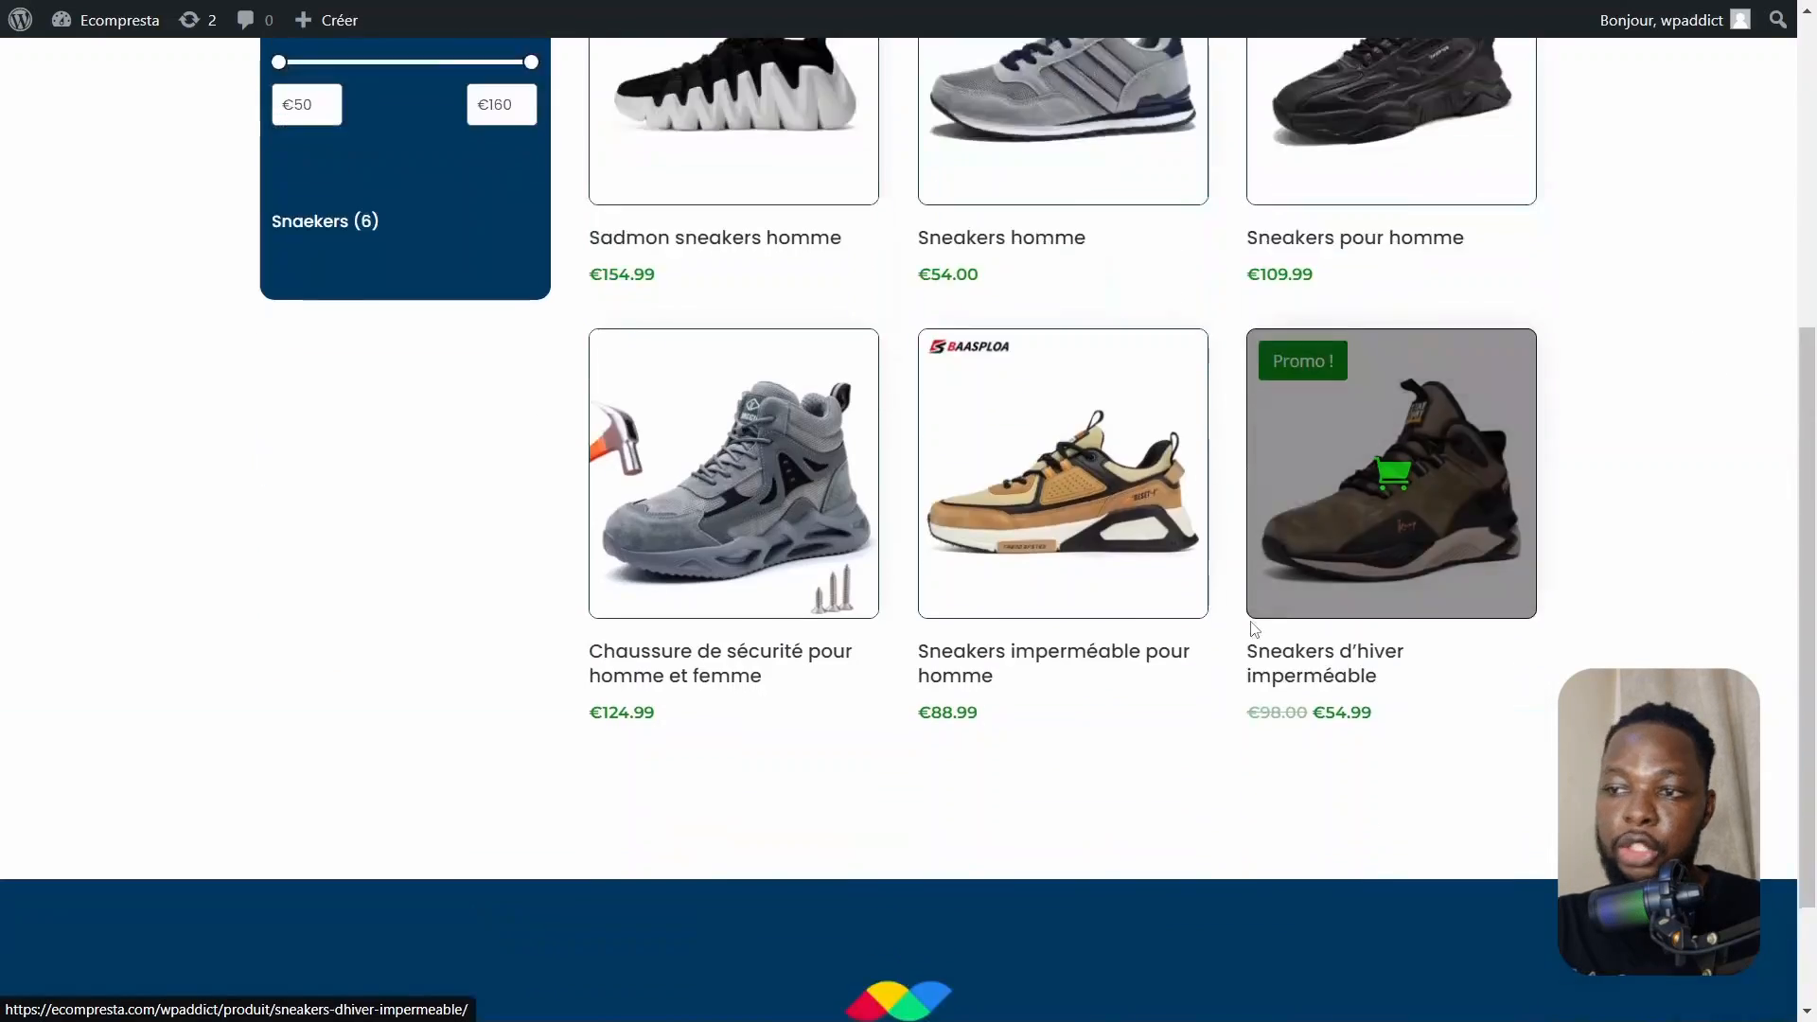
{"action": "scroll", "coordinate": [1252, 632], "scroll_direction": "up", "scroll_amount": 5}
{"action": "scroll", "coordinate": [1231, 629], "scroll_direction": "down", "scroll_amount": 4}
{"action": "scroll", "coordinate": [1230, 628], "scroll_direction": "up", "scroll_amount": 5}
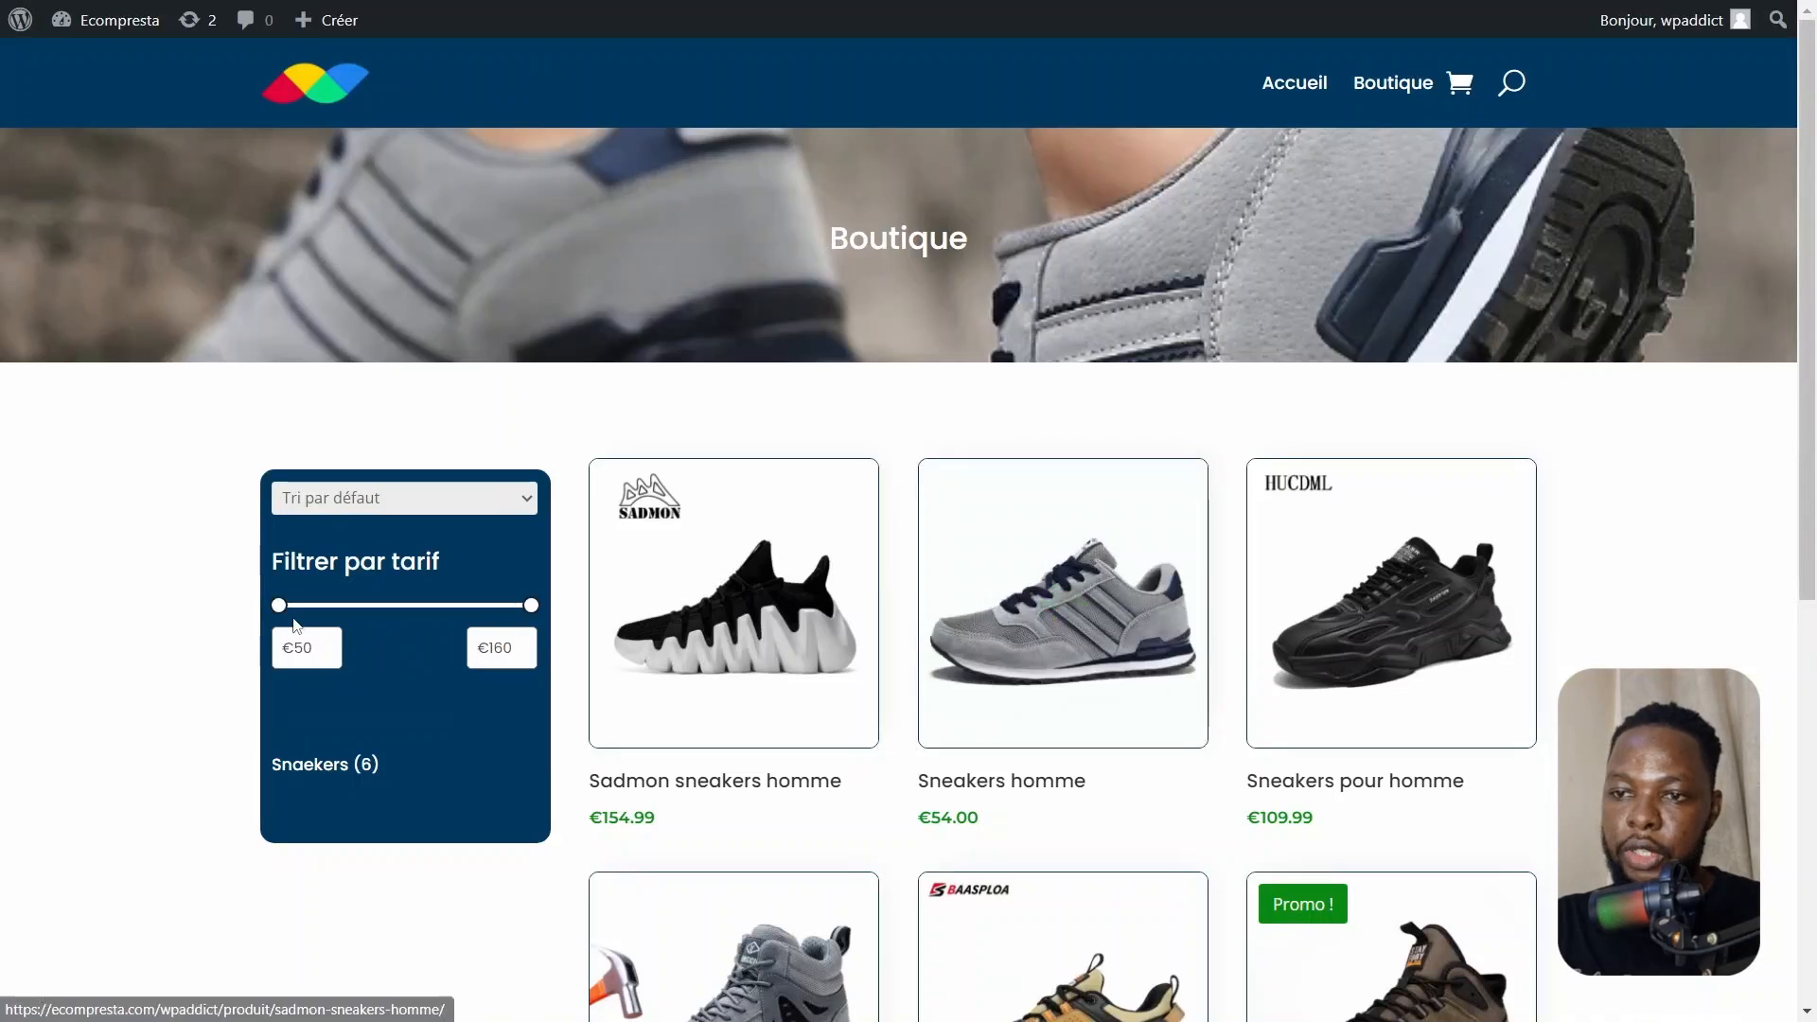
Test the sidebar price filter by raising the minimum price to €87 and review the filtered products
{"action": "left_click_drag", "start_coordinate": [278, 606], "coordinate": [362, 606]}
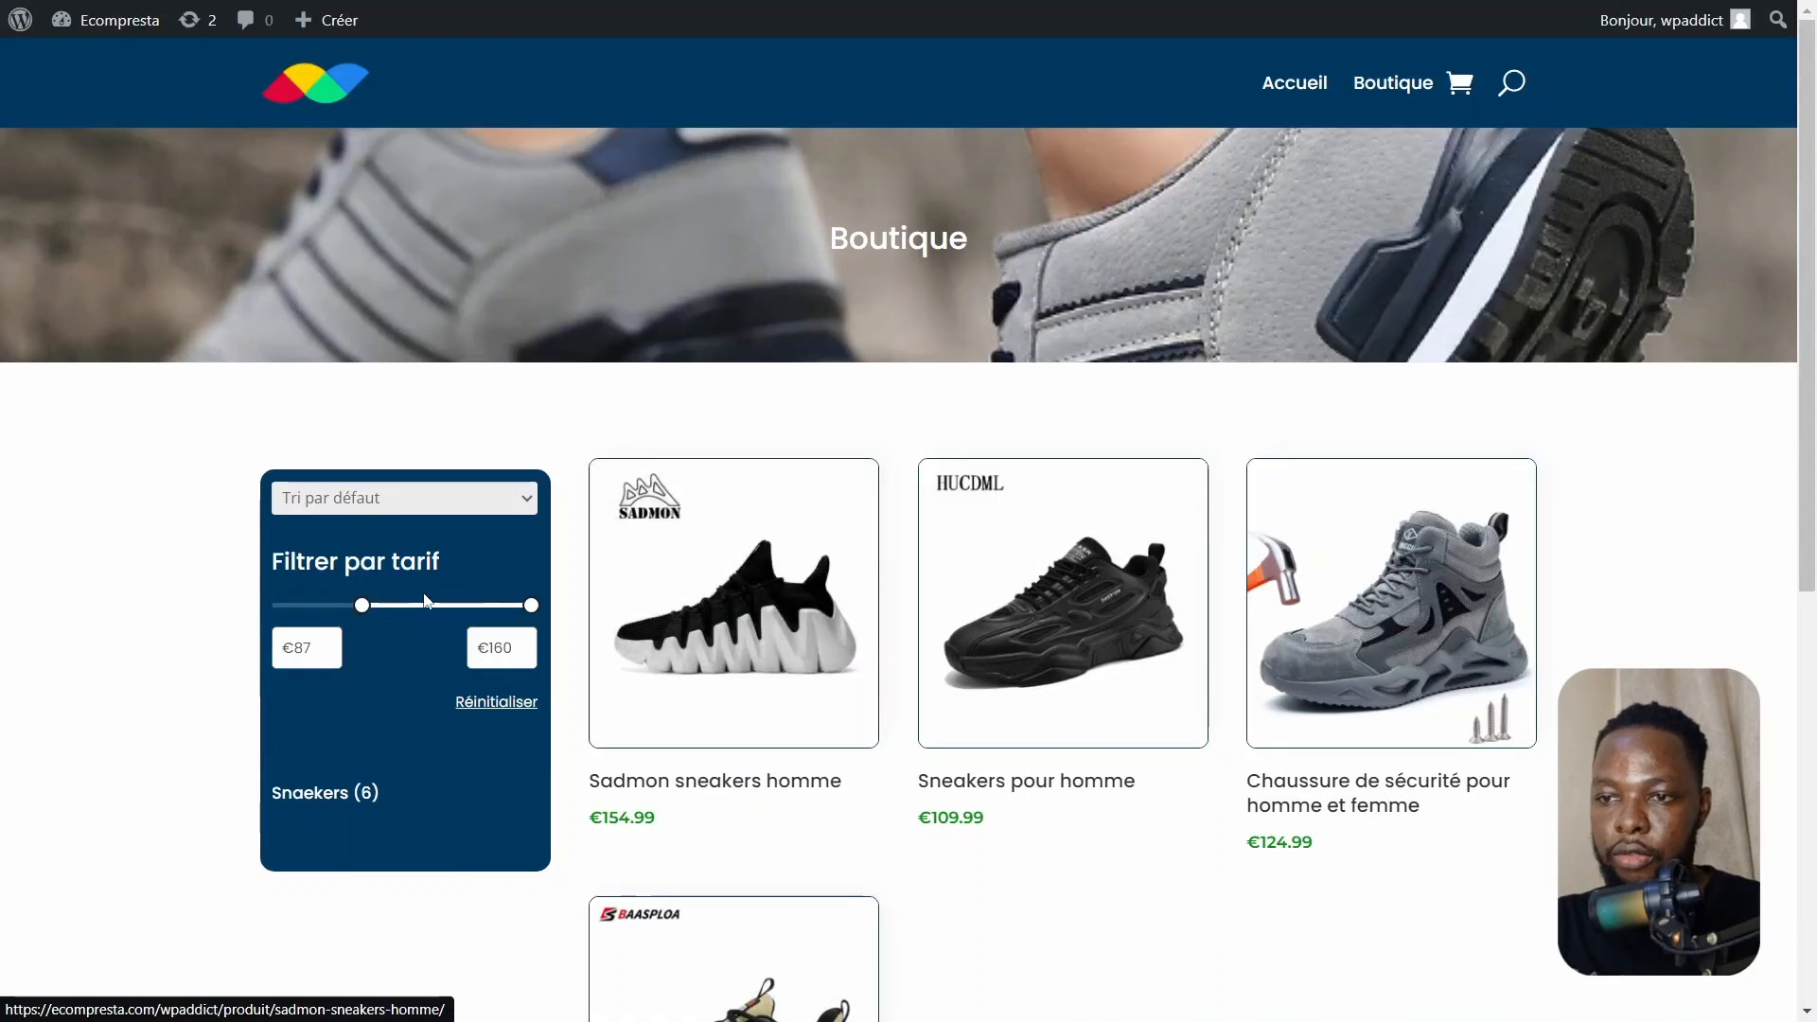
{"action": "scroll", "coordinate": [889, 749], "scroll_direction": "down", "scroll_amount": 5}
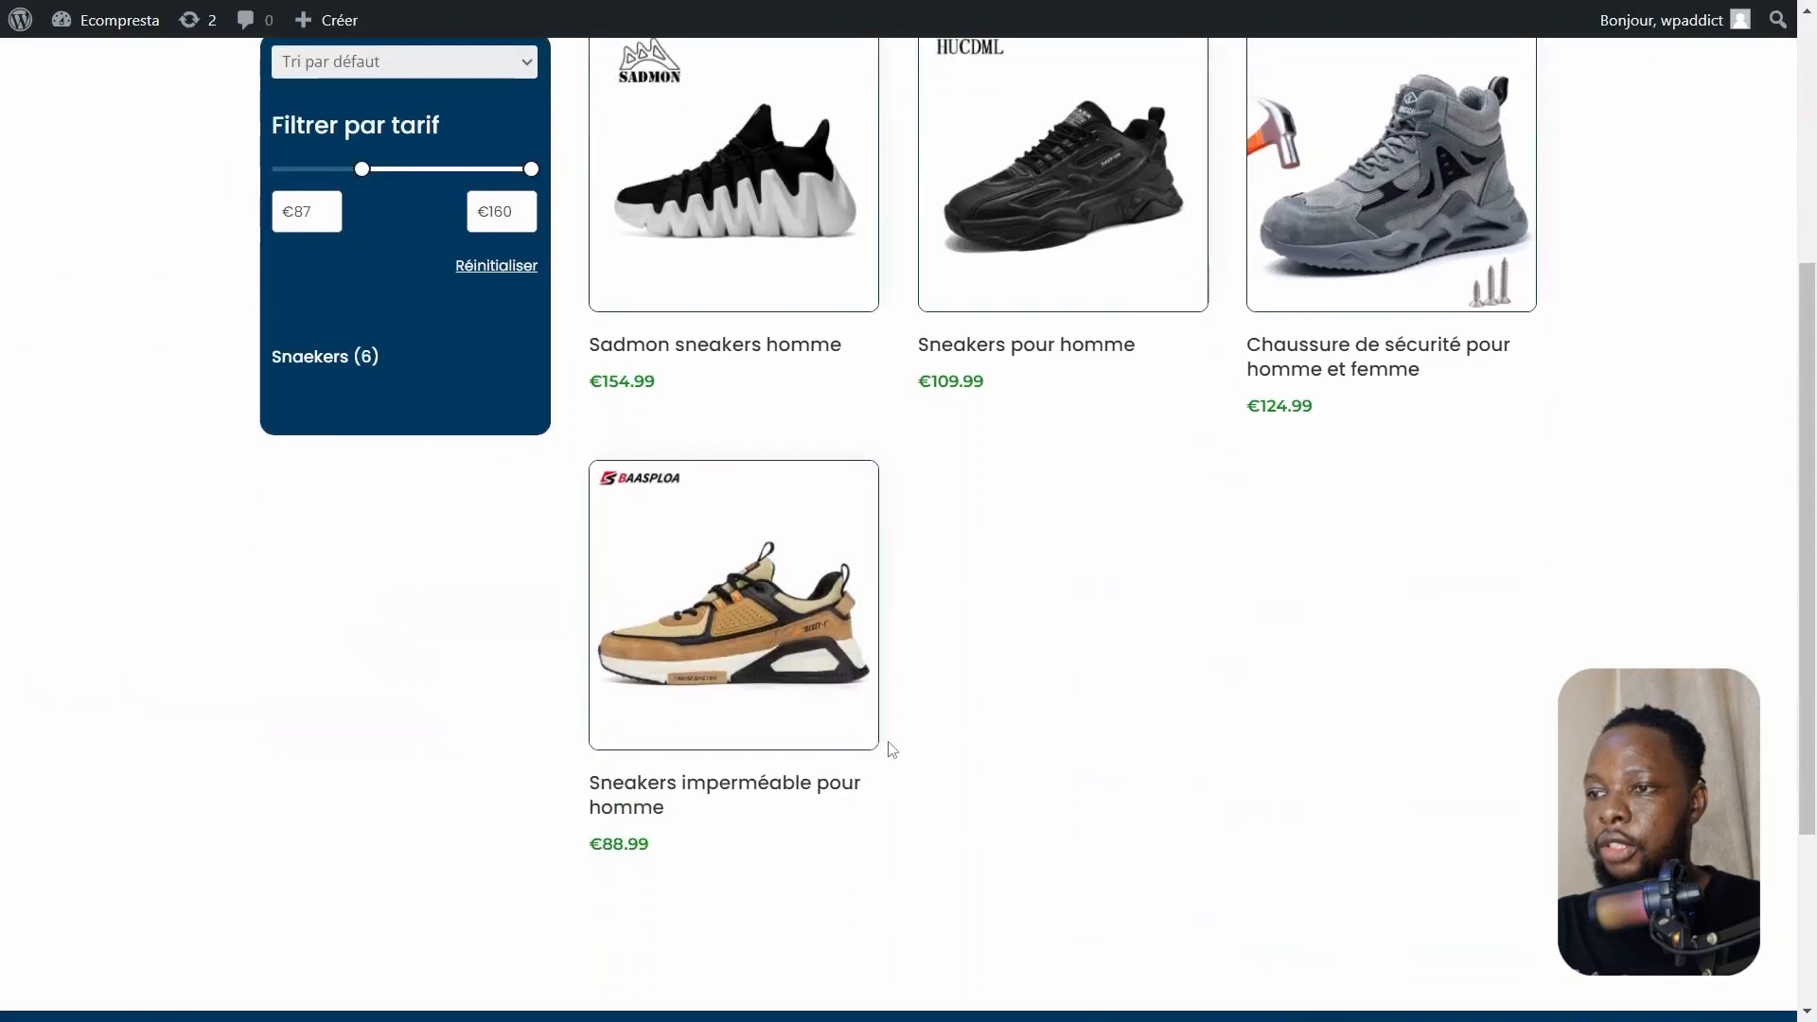
{"action": "scroll", "coordinate": [890, 750], "scroll_direction": "up", "scroll_amount": 3}
{"action": "scroll", "coordinate": [890, 750], "scroll_direction": "down", "scroll_amount": 3}
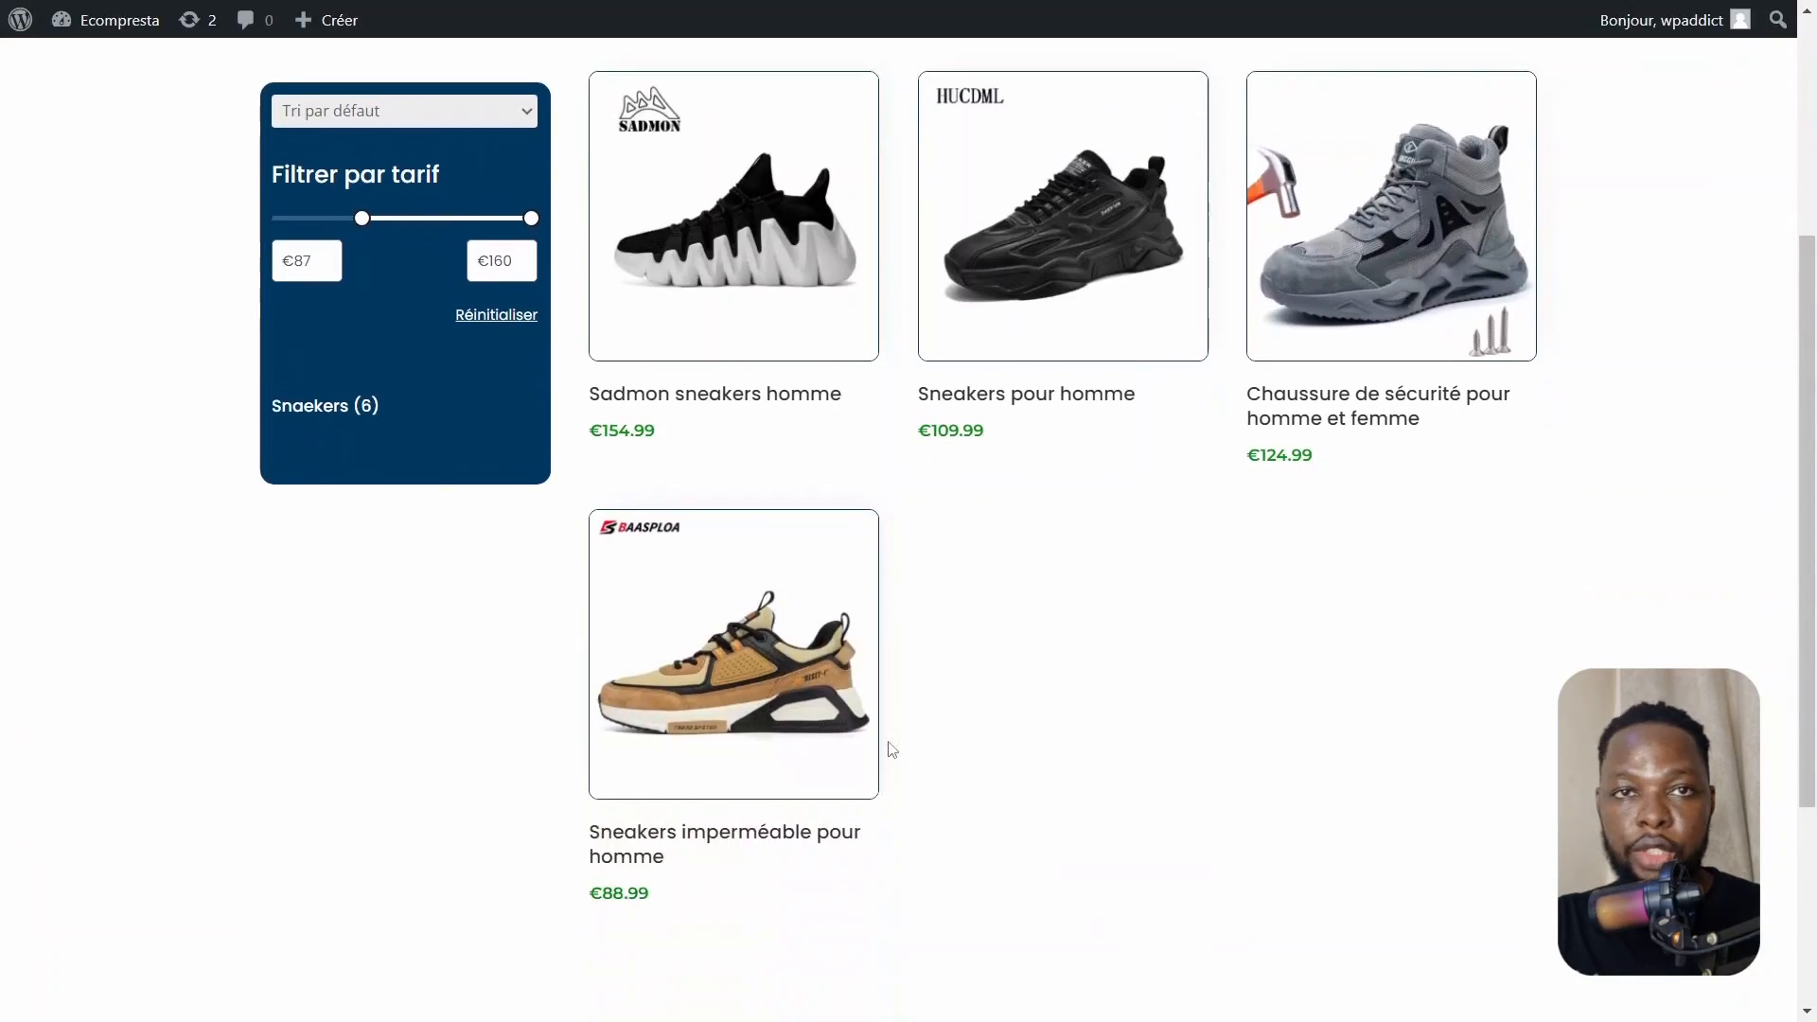
Return the price filter minimum to €50 and review the full product grid
{"action": "left_click_drag", "start_coordinate": [360, 202], "coordinate": [277, 200]}
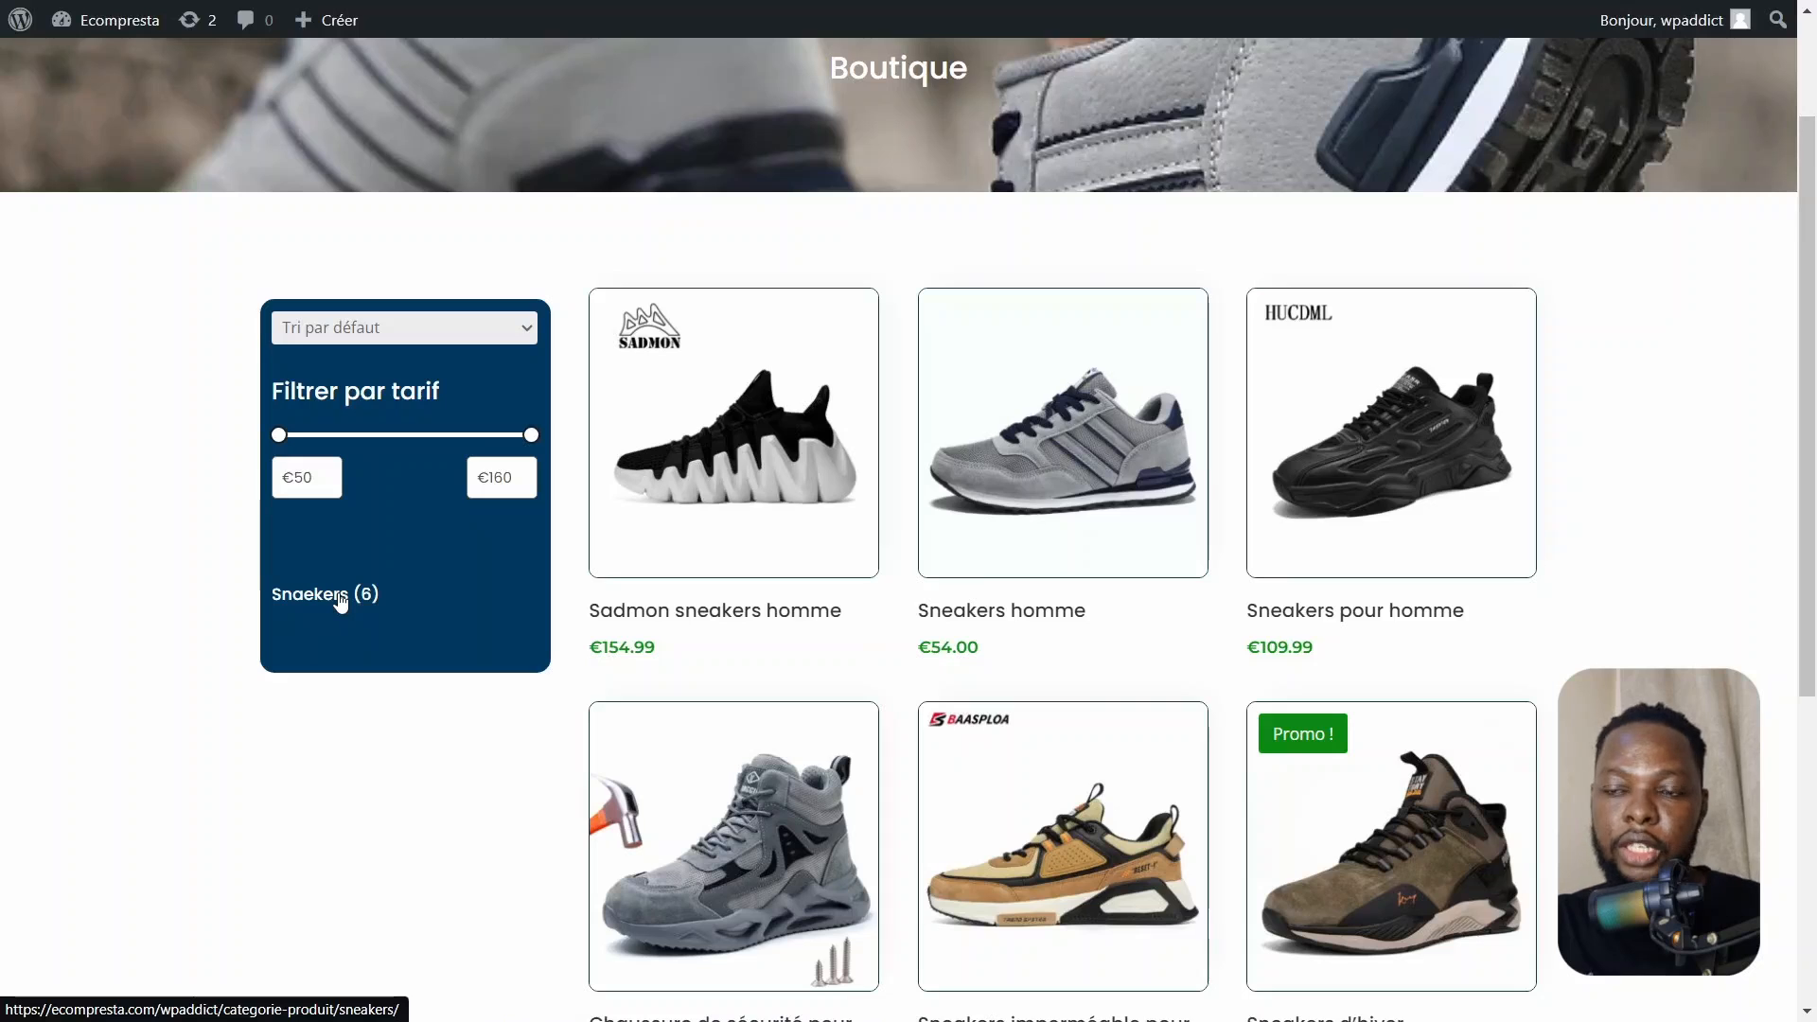
{"action": "scroll", "coordinate": [684, 715], "scroll_direction": "down", "scroll_amount": 1}
{"action": "scroll", "coordinate": [686, 712], "scroll_direction": "up", "scroll_amount": 3}
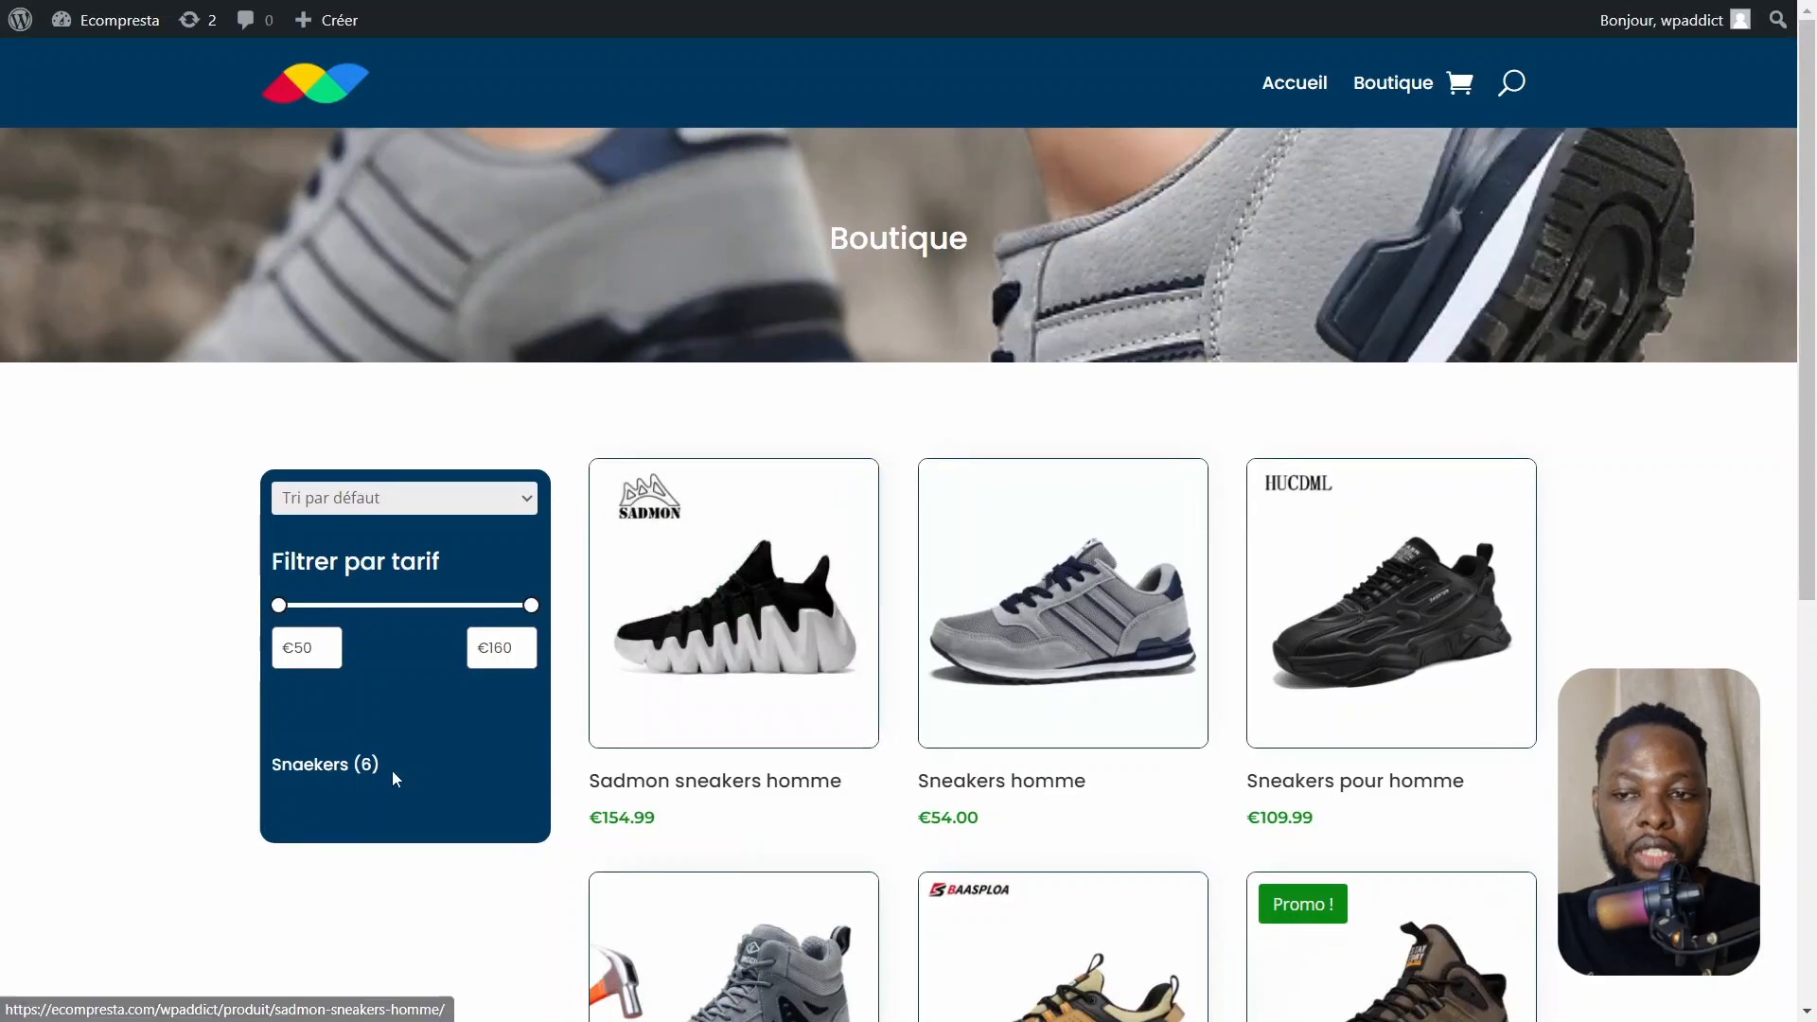
Open the Snaekers category page from the sidebar and switch back to the Theme Builder tab
{"action": "left_click", "coordinate": [323, 767]}
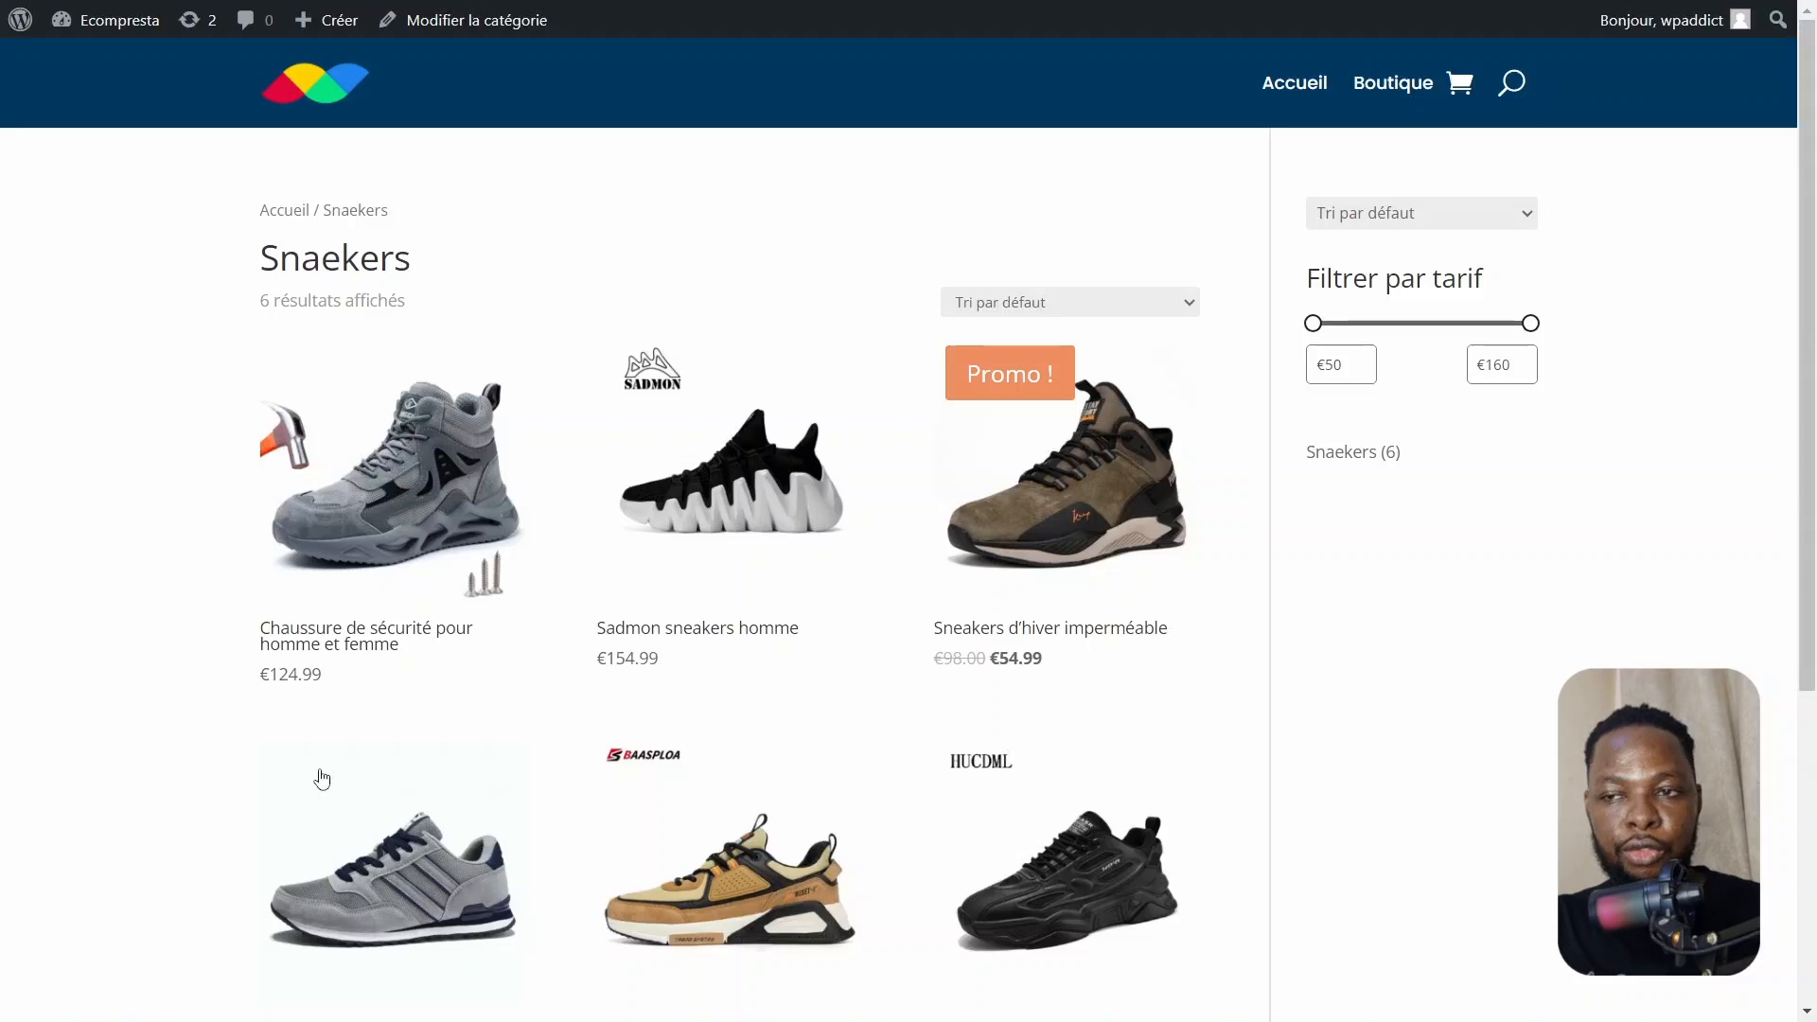
{"action": "key", "text": "ctrl+Tab"}
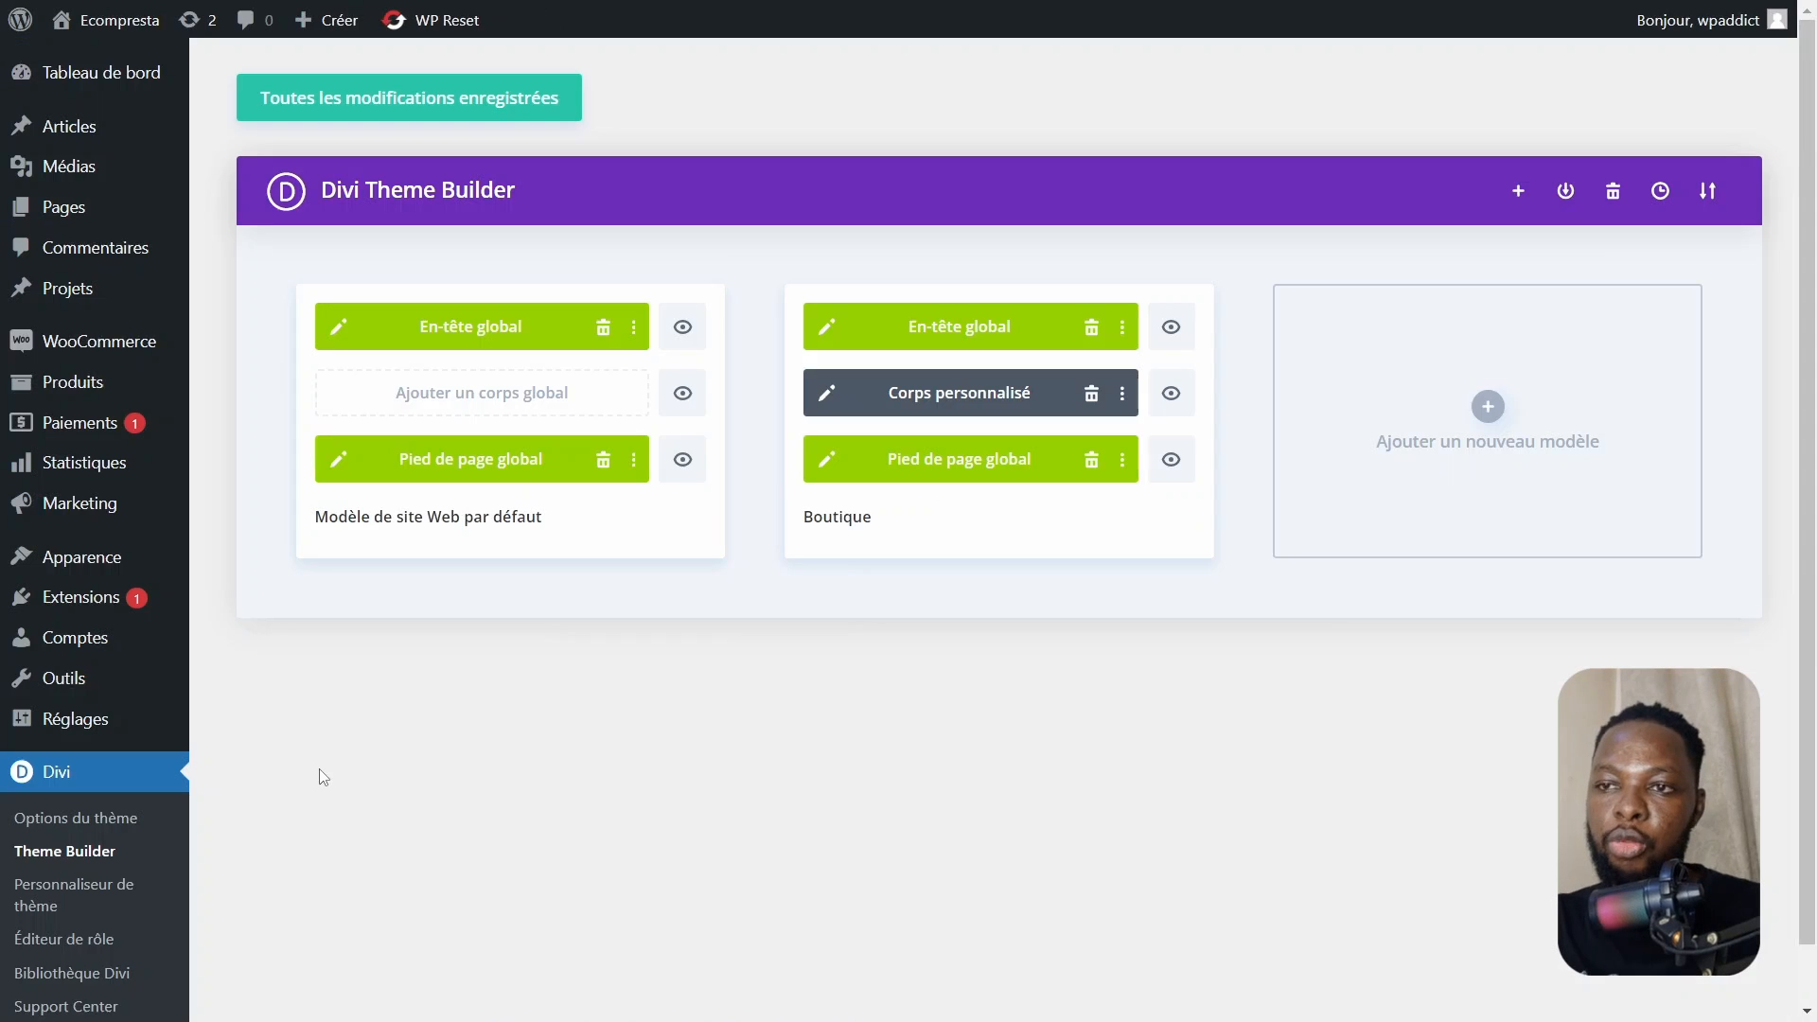
{"action": "left_click", "coordinate": [1494, 416]}
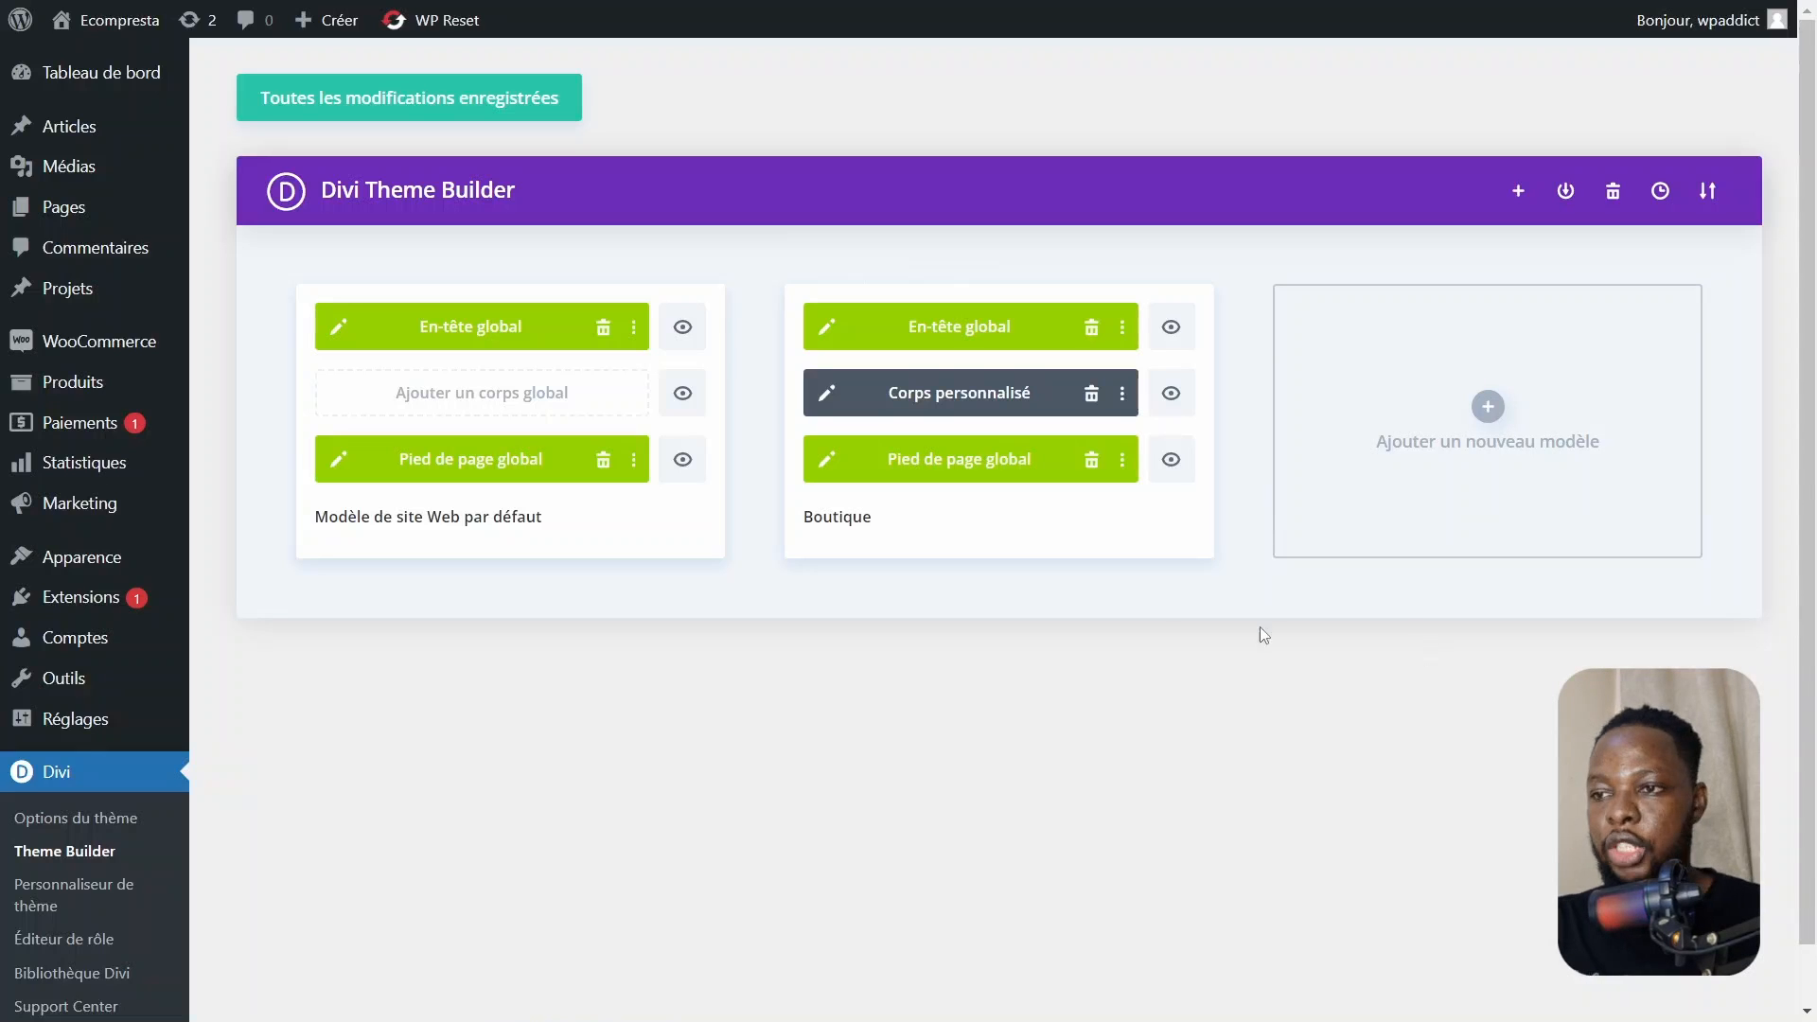
{"action": "left_click", "coordinate": [1121, 395]}
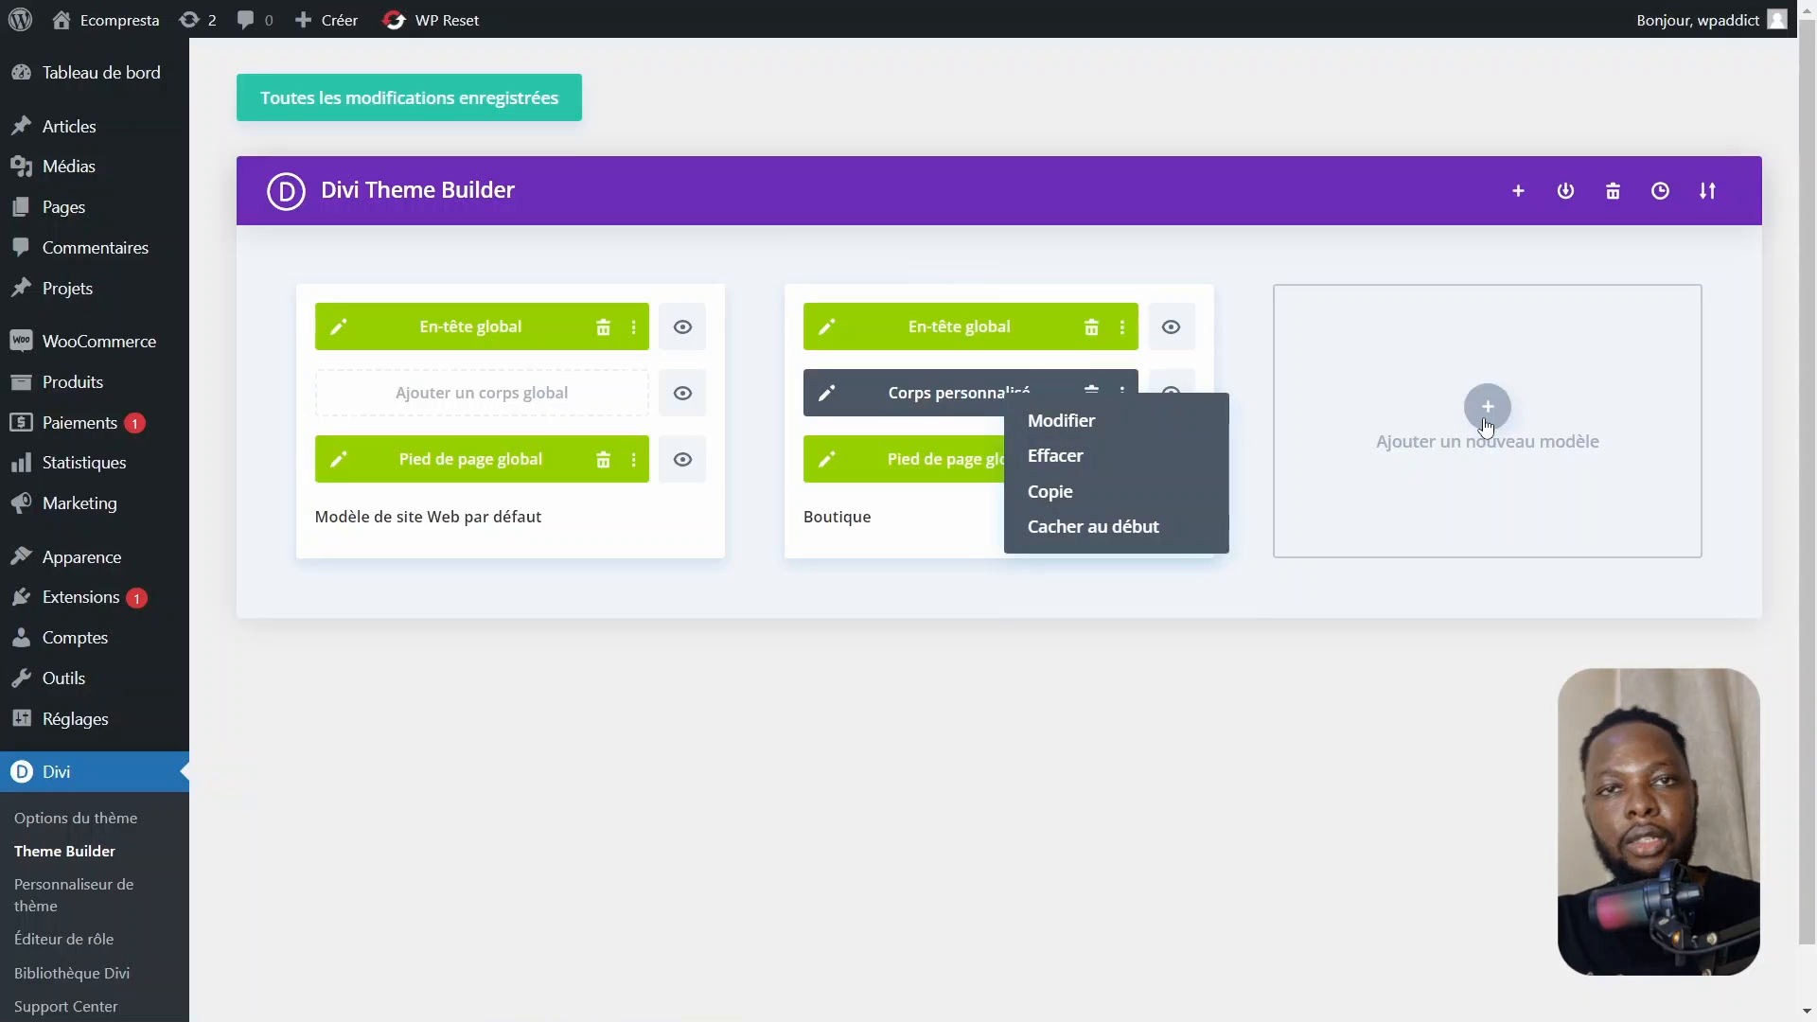
{"action": "left_click", "coordinate": [1283, 768]}
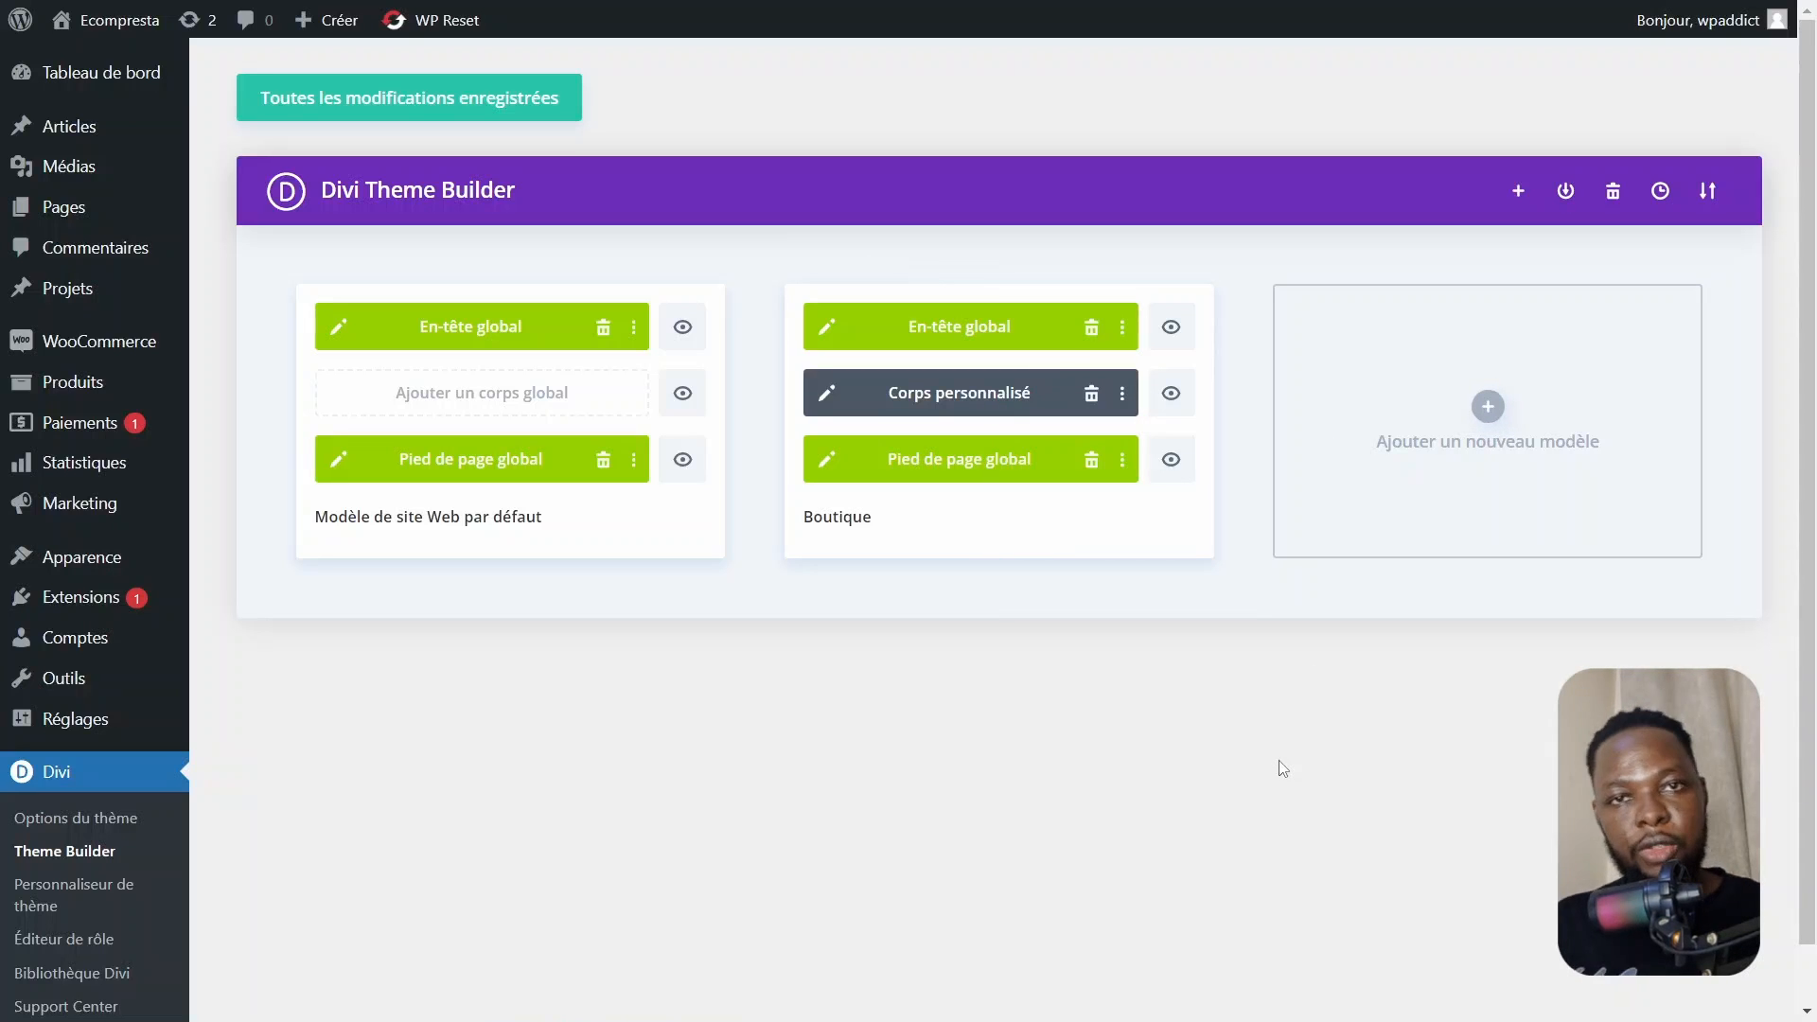